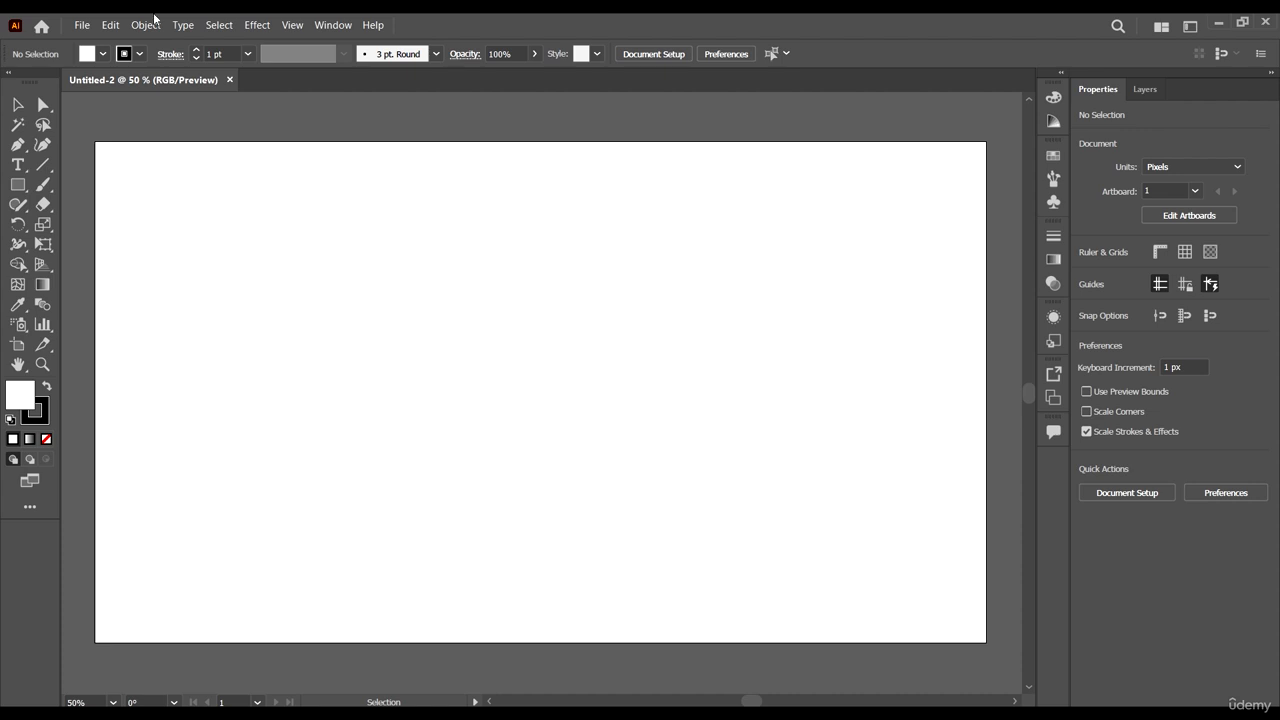
Draw a square about 133 px wide and move it toward the upper middle of the artboard
left_click(18, 184)
left_click_drag(423, 253, 509, 338)
key("v")
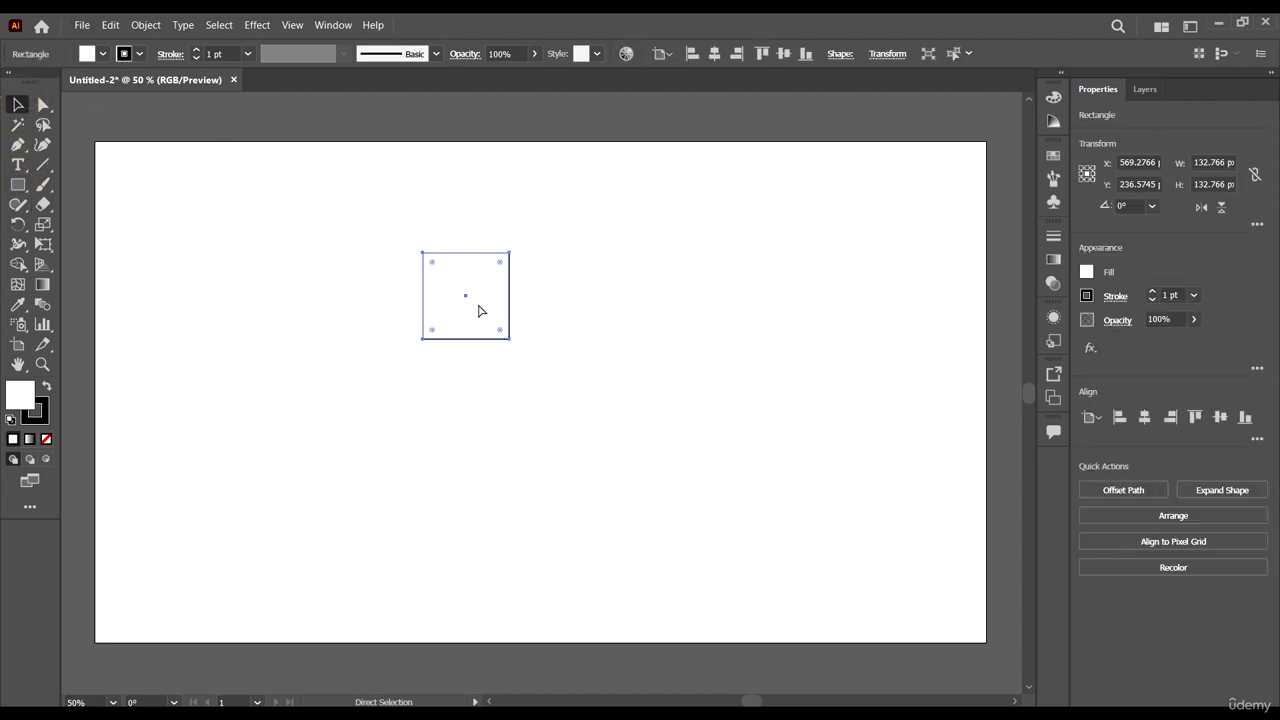
left_click_drag(428, 312, 500, 385)
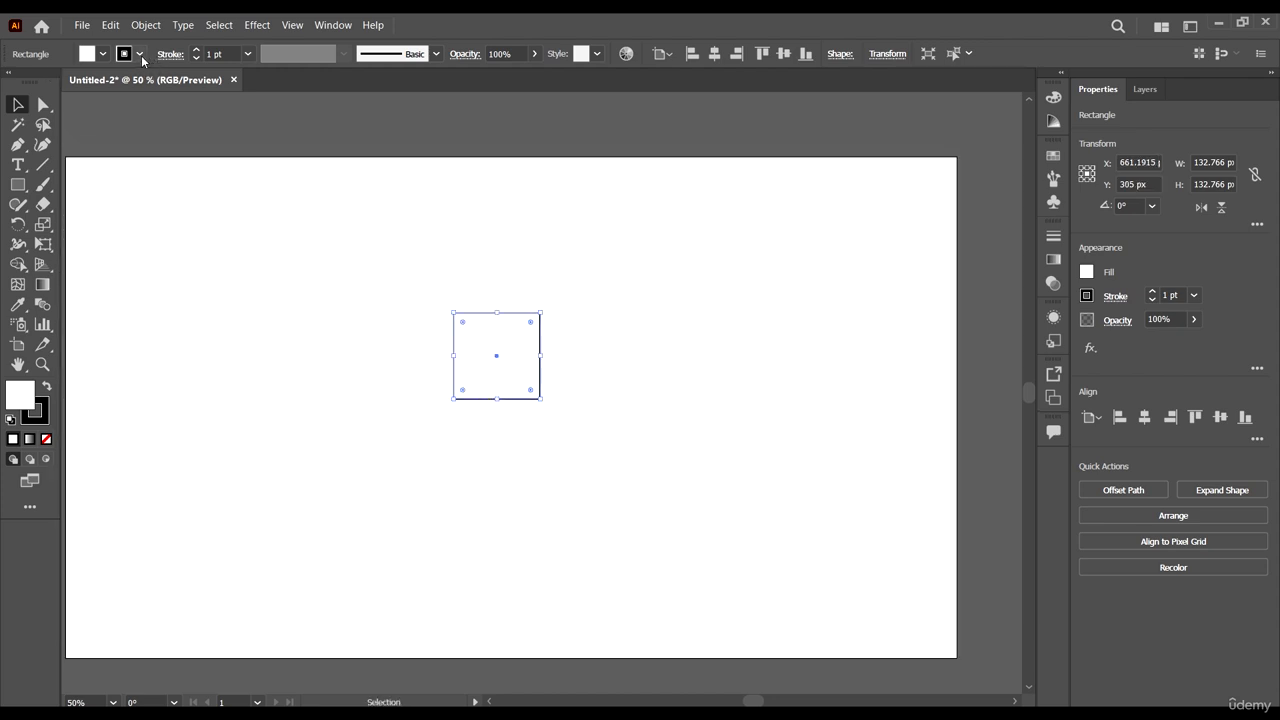
Remove the square's stroke and fill it with cyan
left_click(139, 54)
left_click(10, 80)
left_click(106, 60)
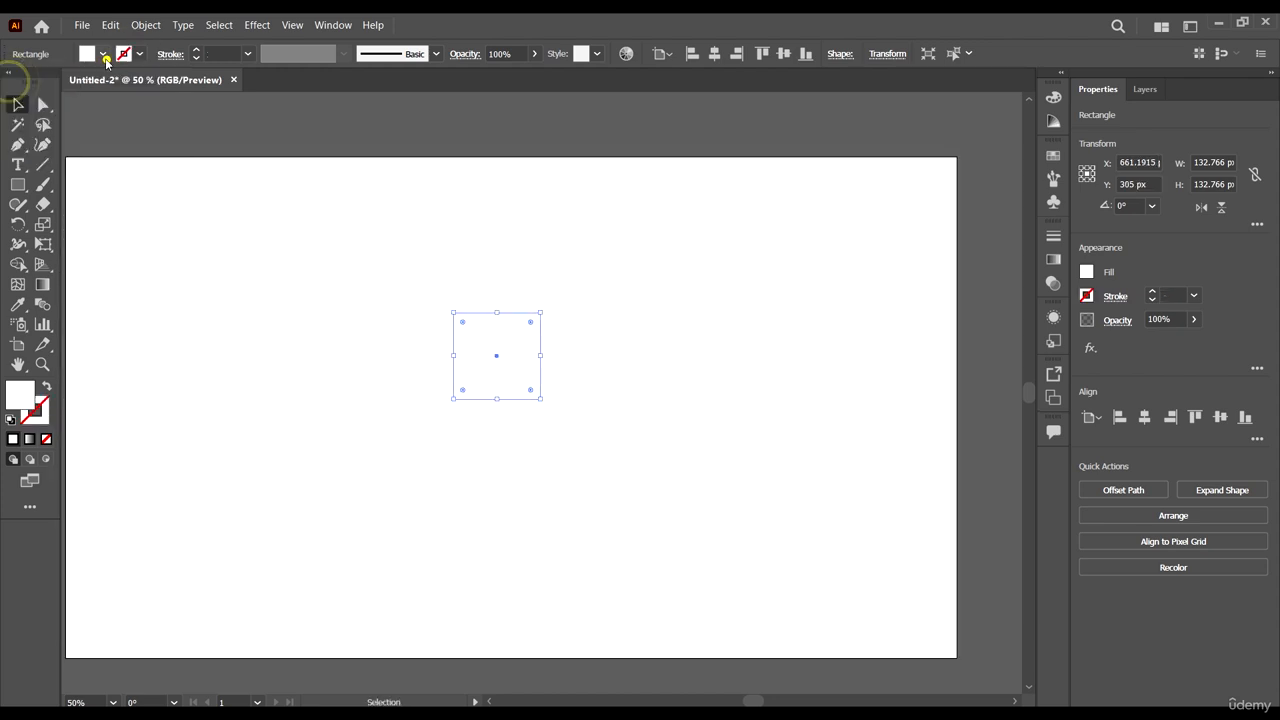
left_click(106, 60)
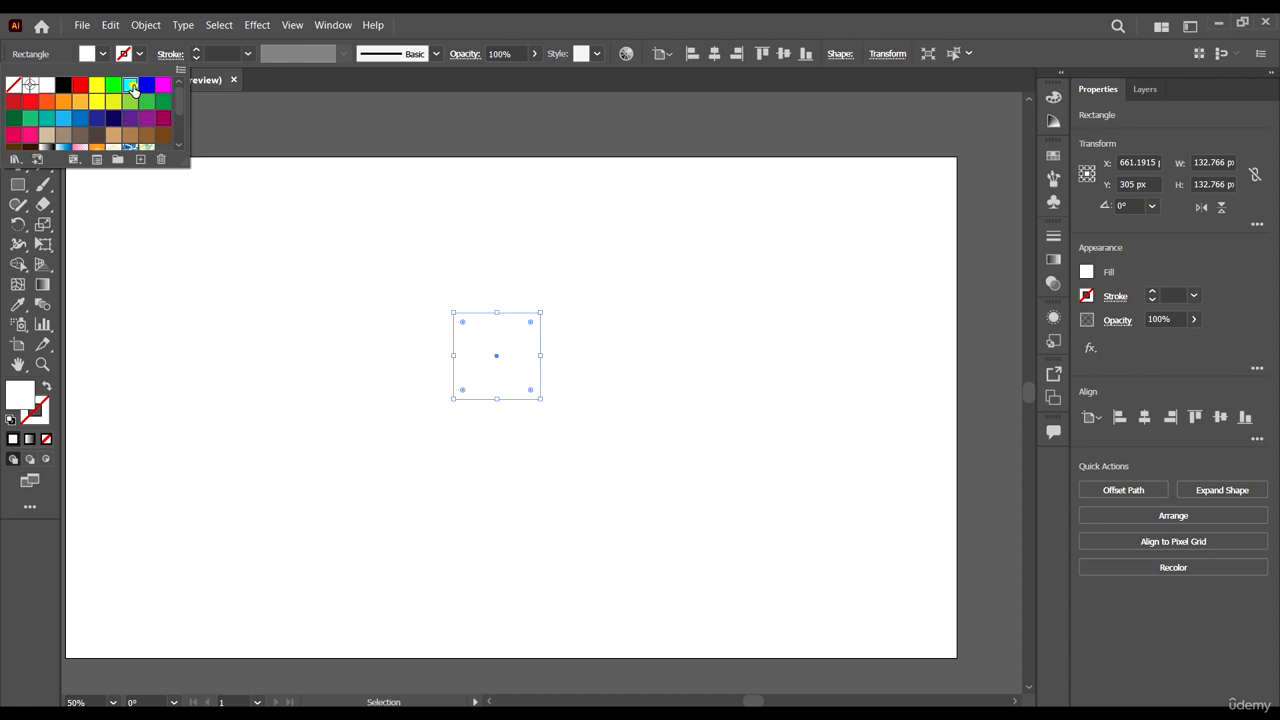
left_click(132, 88)
left_click(570, 355)
scroll(610, 384, "up", 1)
scroll(615, 404, "down", 1)
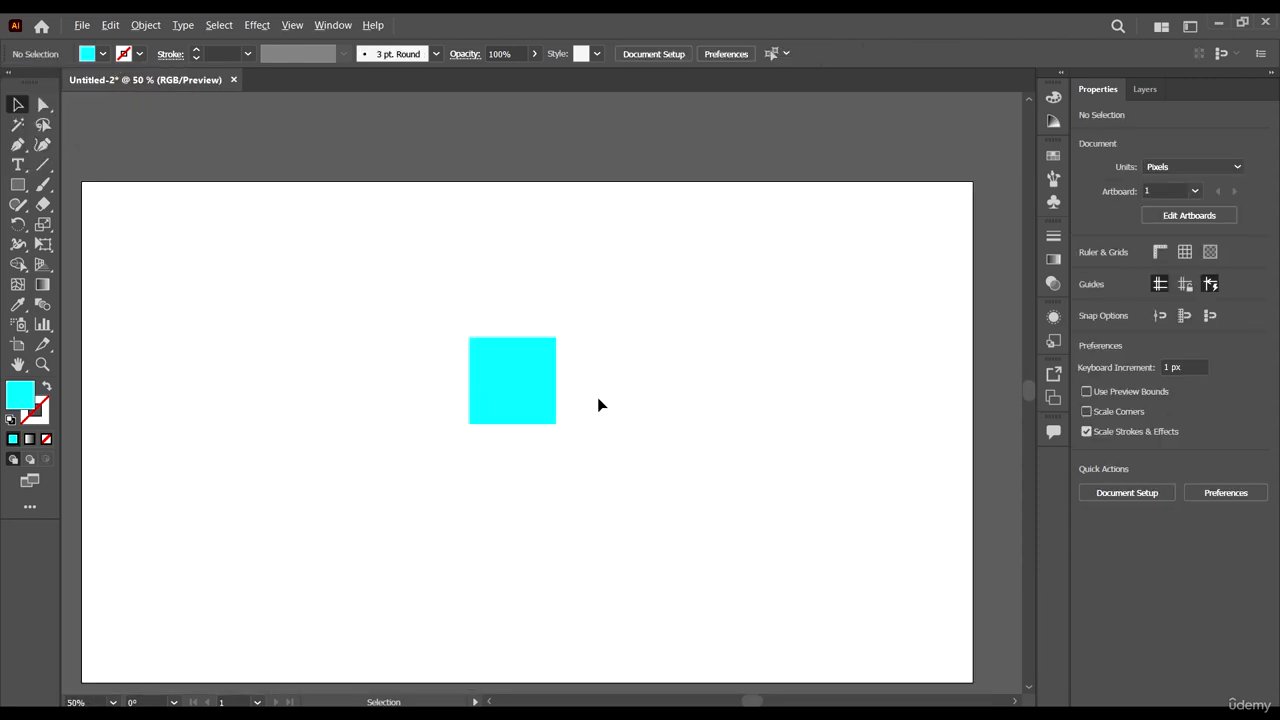
scroll(550, 370, "down", 2)
left_click_drag(514, 313, 514, 325)
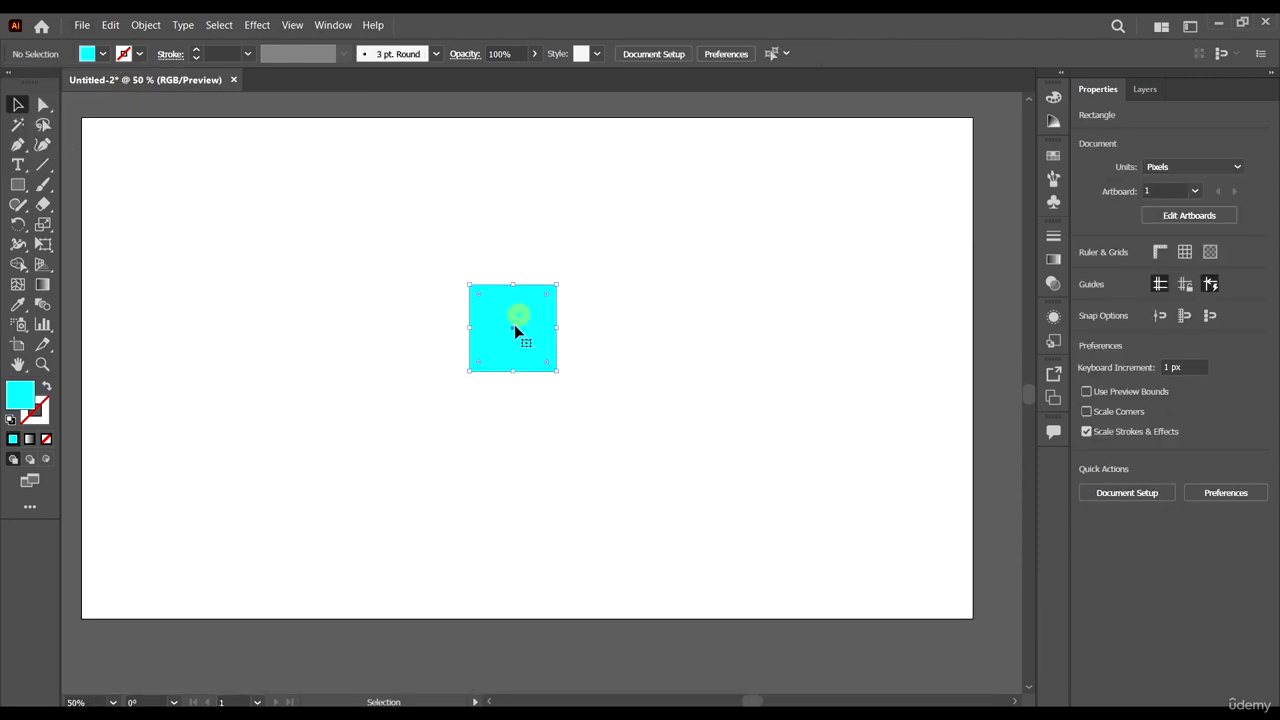
left_click(257, 27)
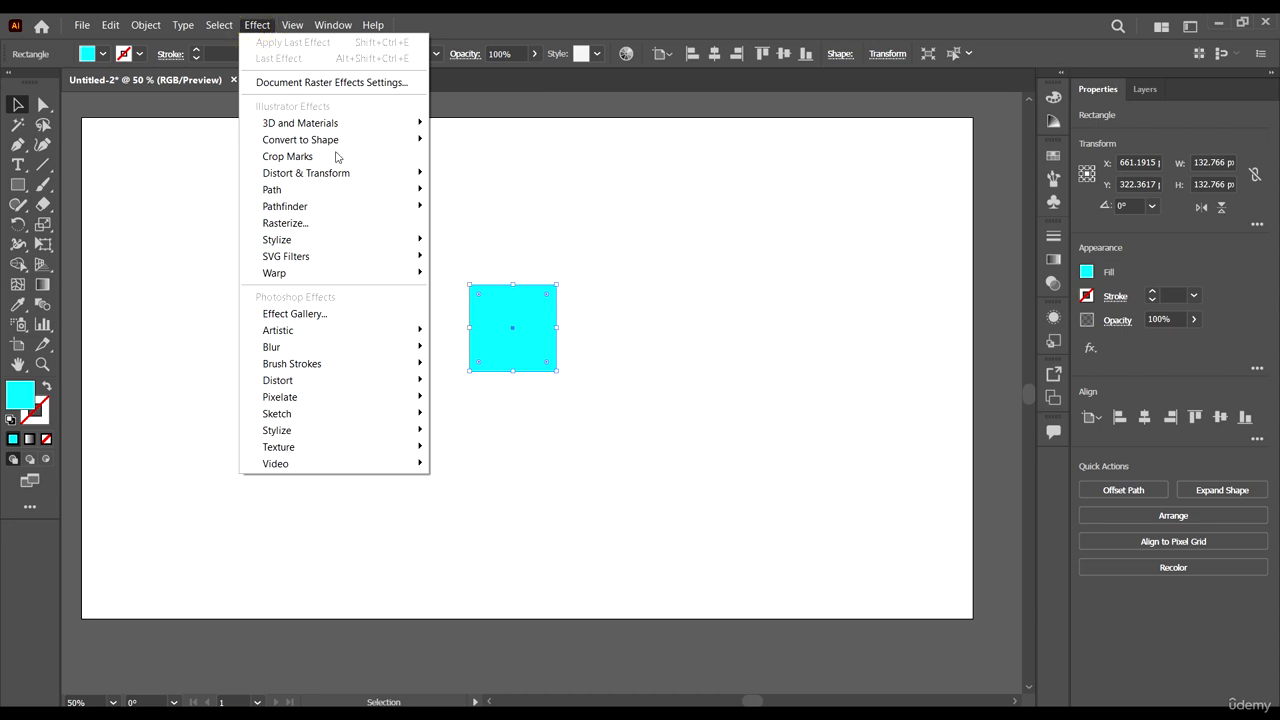
mouse_move(343, 121)
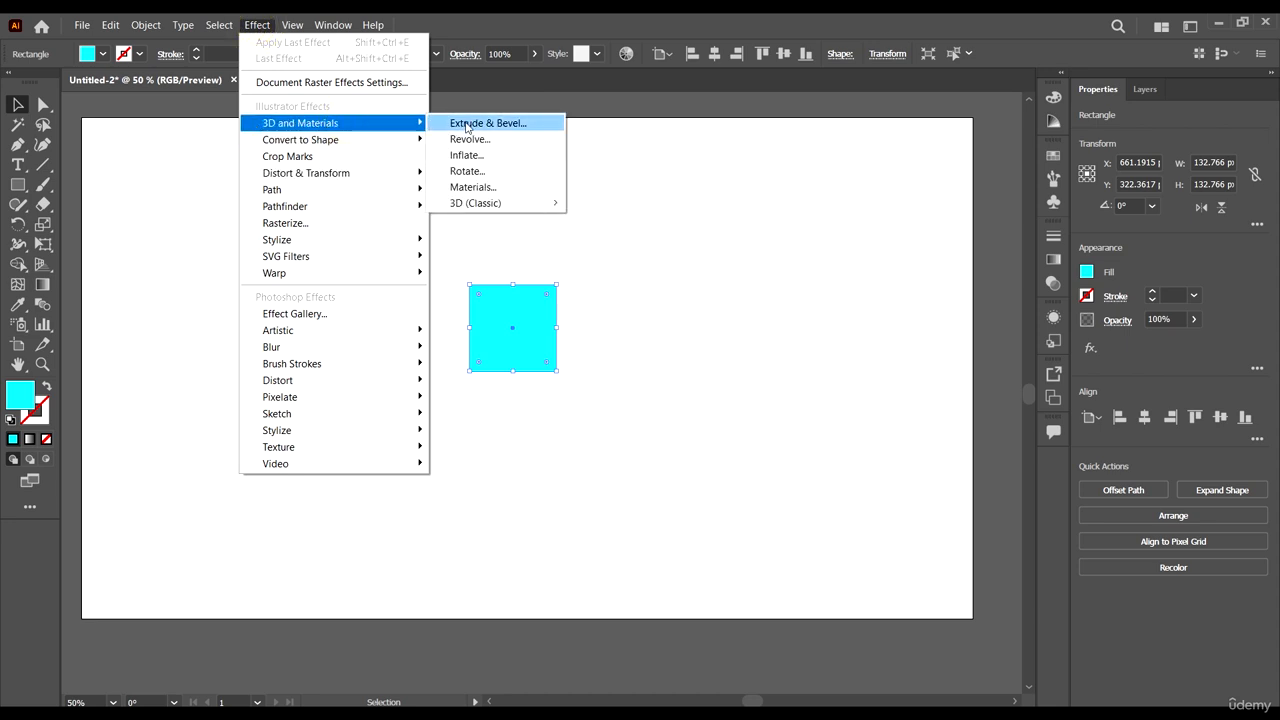
left_click(660, 209)
Show the 3D and Materials panel and place it clear of the square, over the artboard's right side
left_click(340, 26)
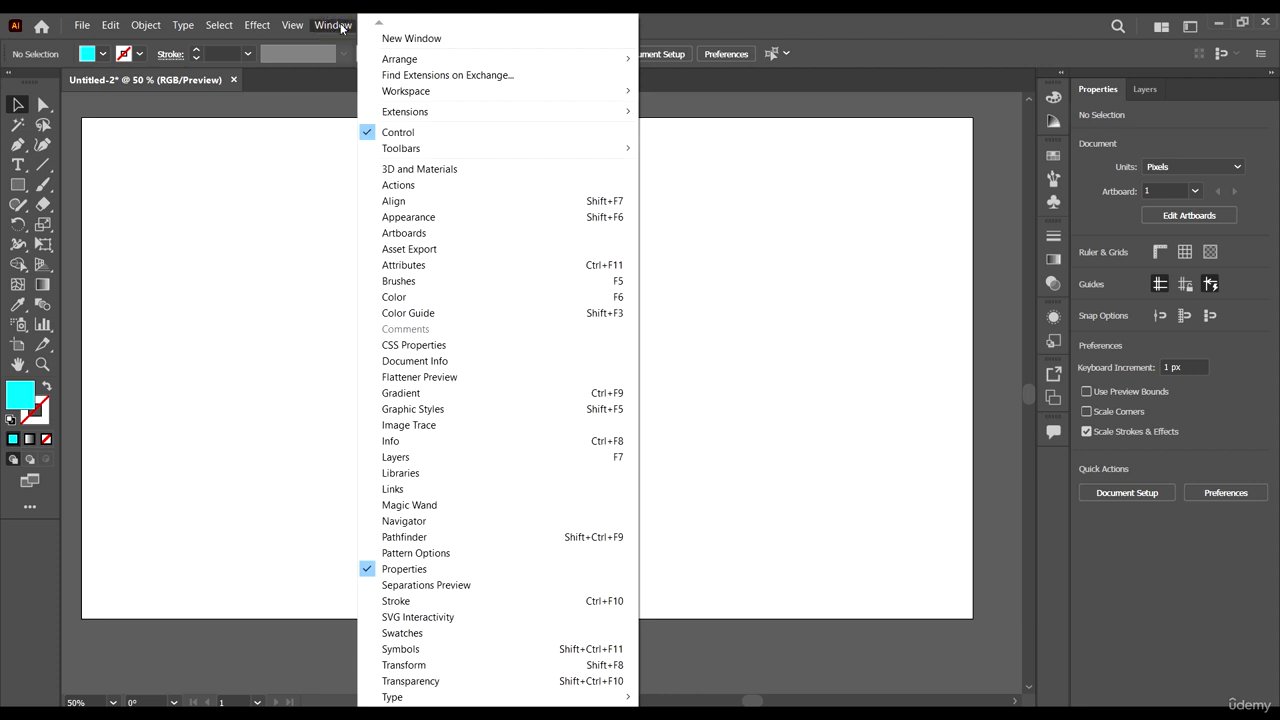
left_click(432, 169)
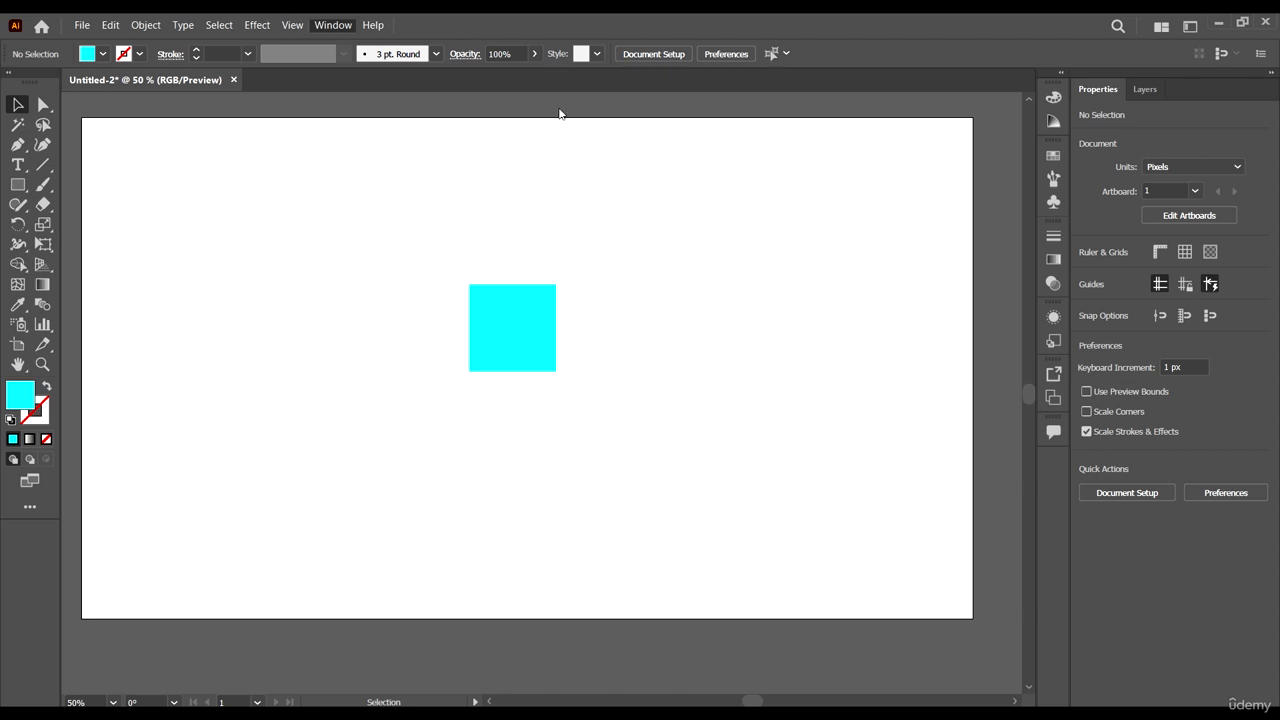
left_click_drag(864, 157, 884, 152)
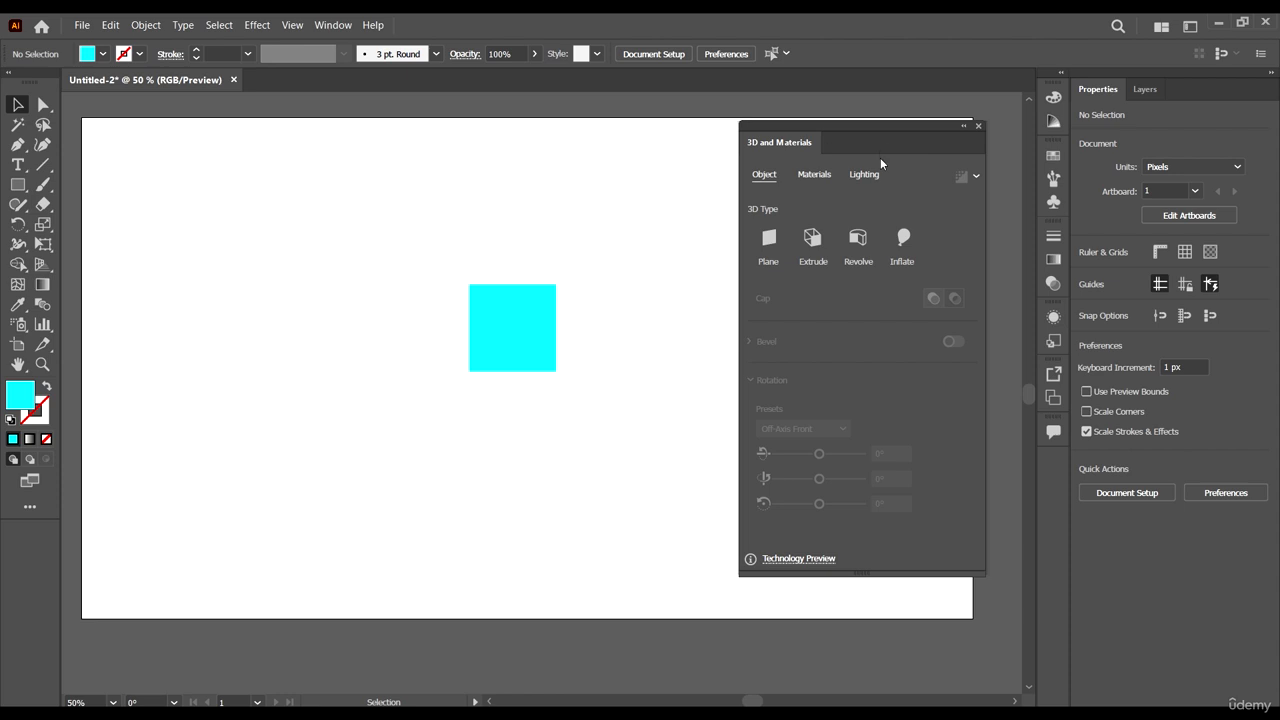
Examine the available 3D and Materials effects, including the 3D (Classic) options
scroll(534, 374, "down", 1)
scroll(480, 300, "up", 2)
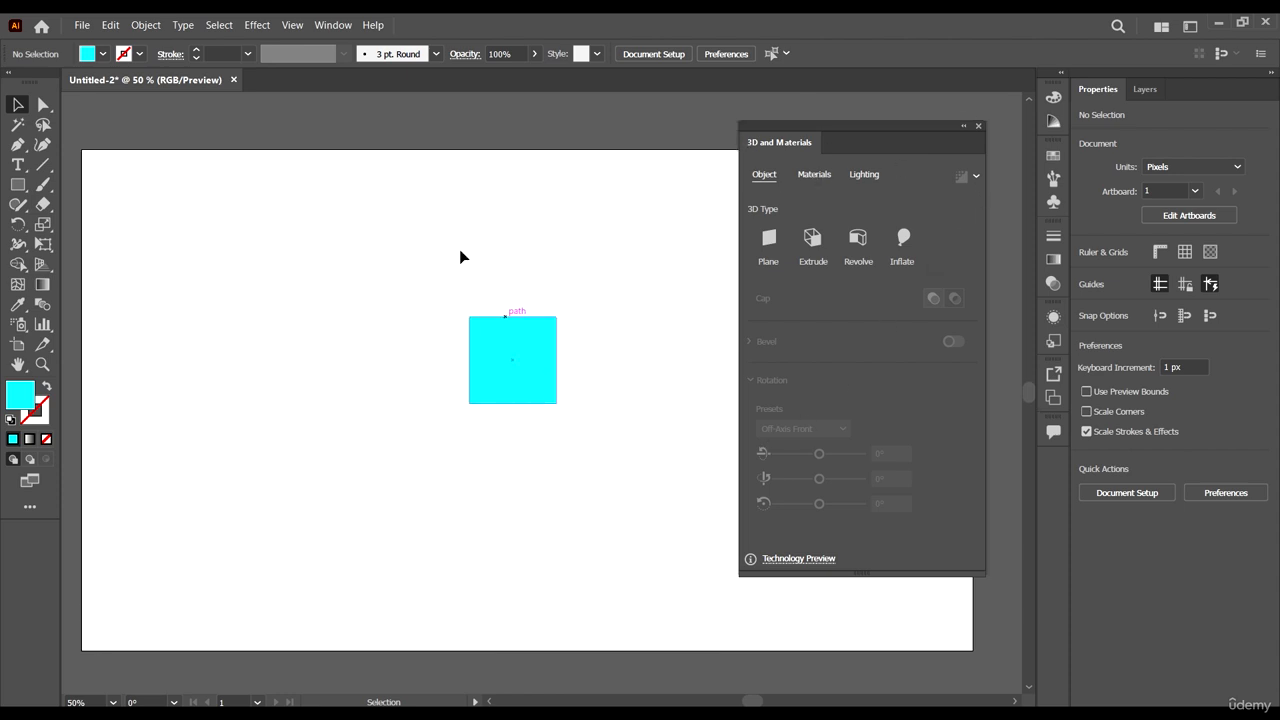
left_click(256, 25)
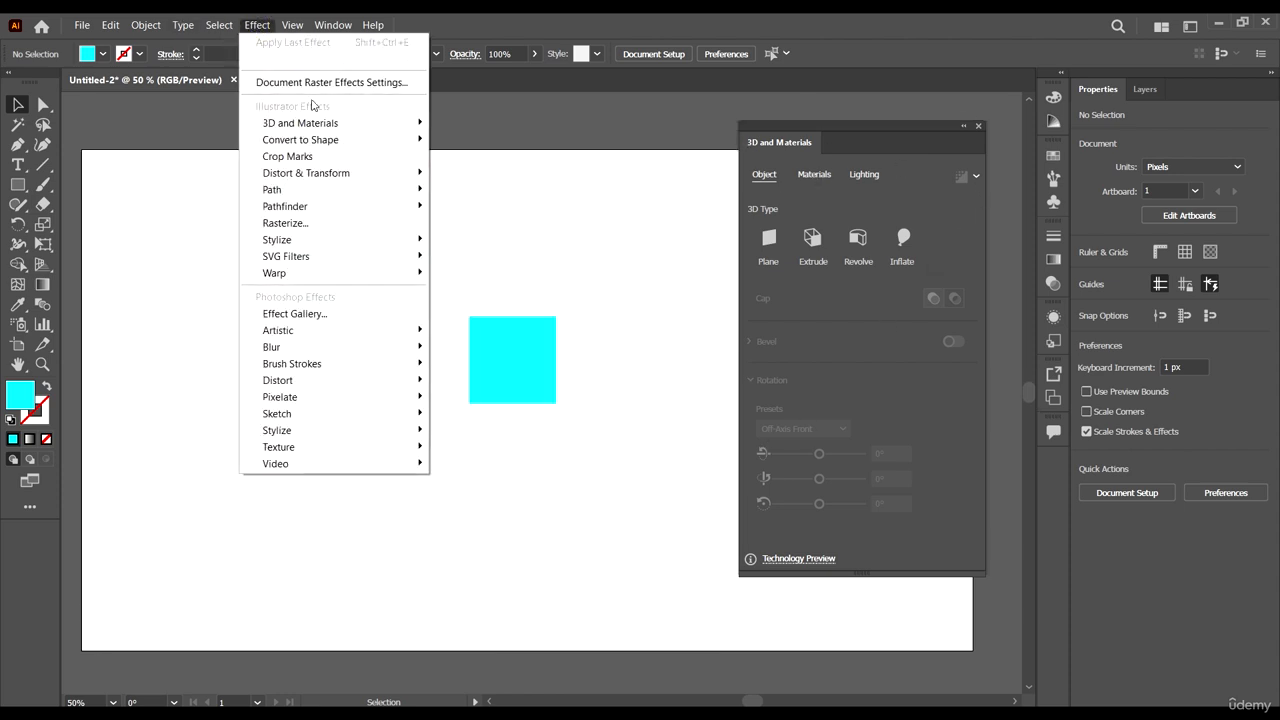
mouse_move(358, 124)
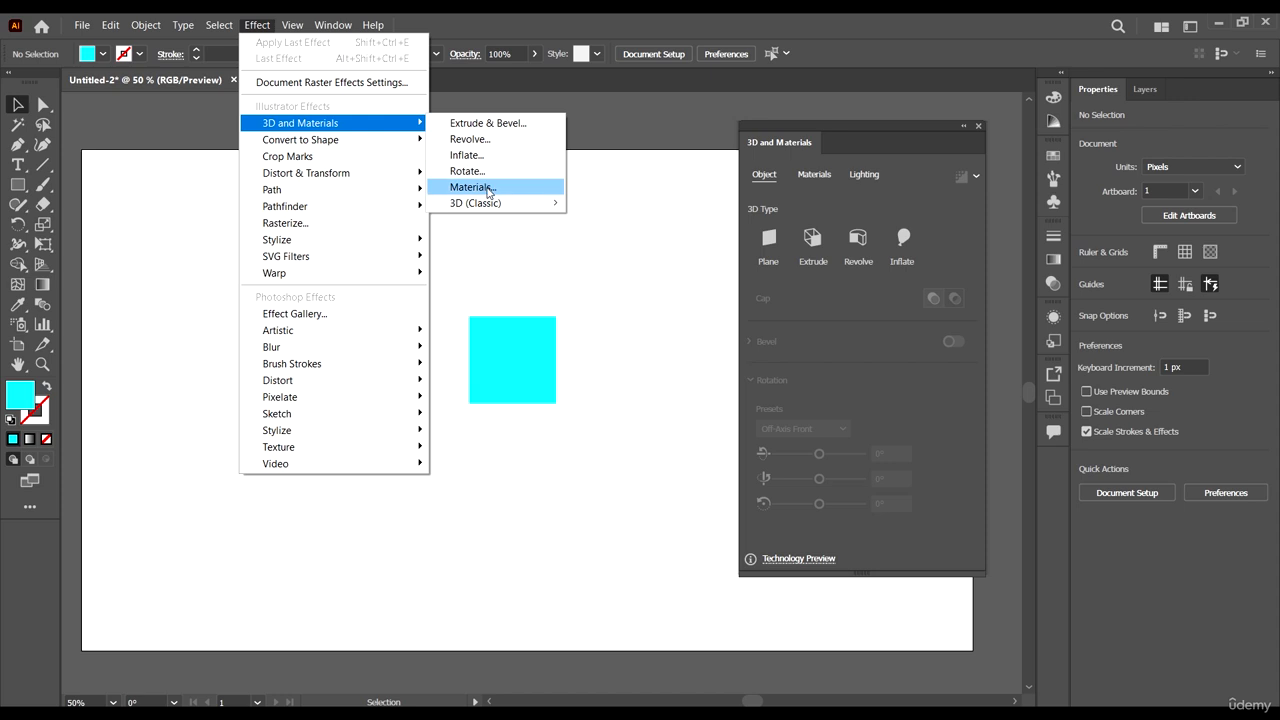
mouse_move(495, 204)
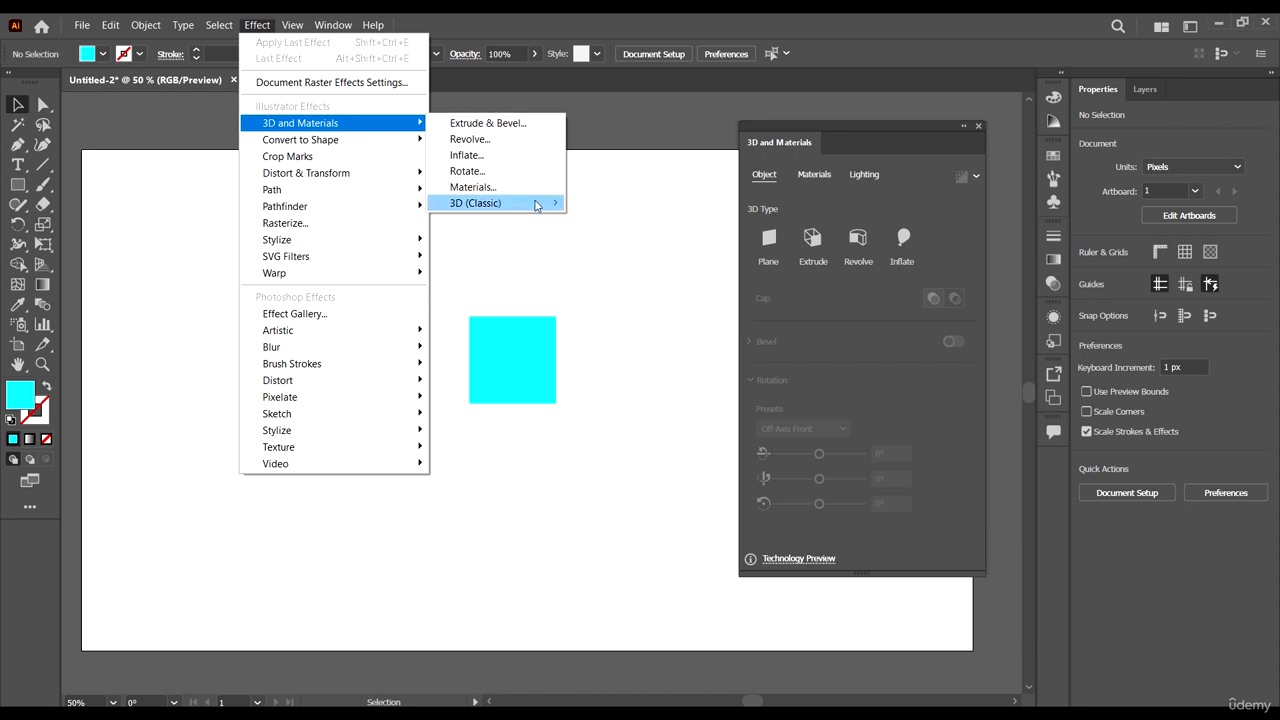
mouse_move(540, 206)
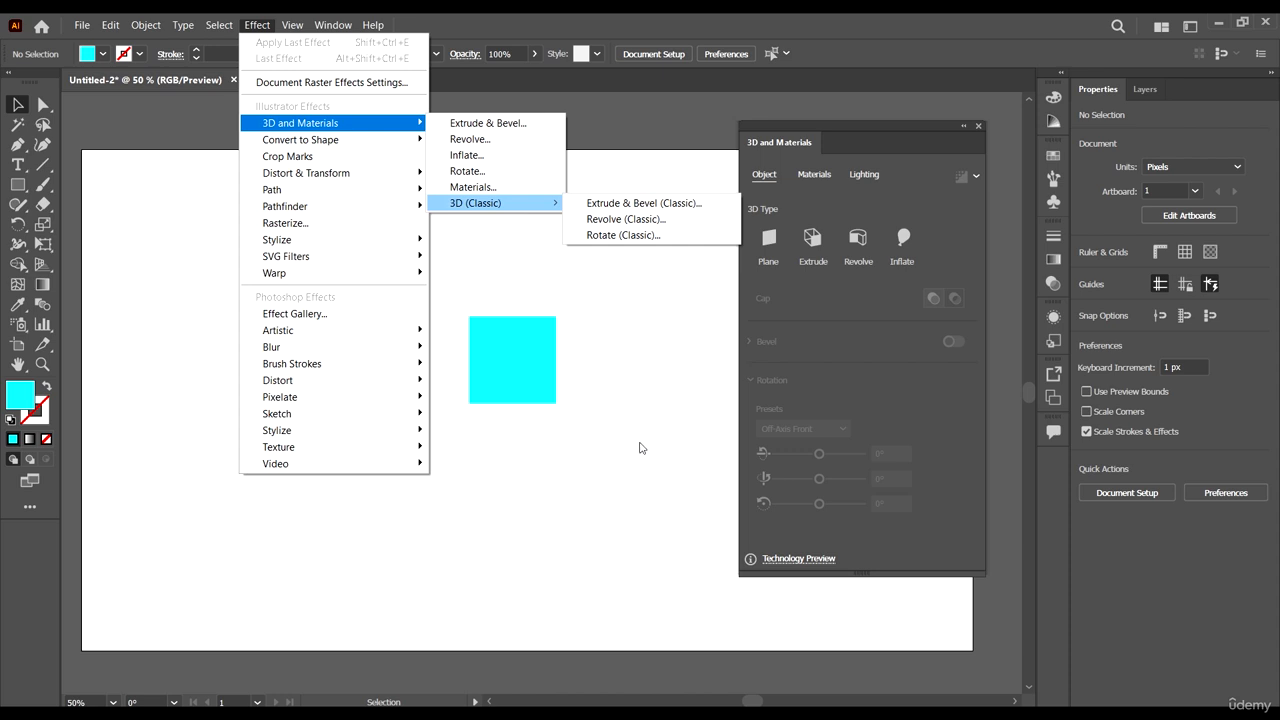
left_click(610, 407)
Move the cyan square horizontally to the left part of the artboard
left_click(508, 323)
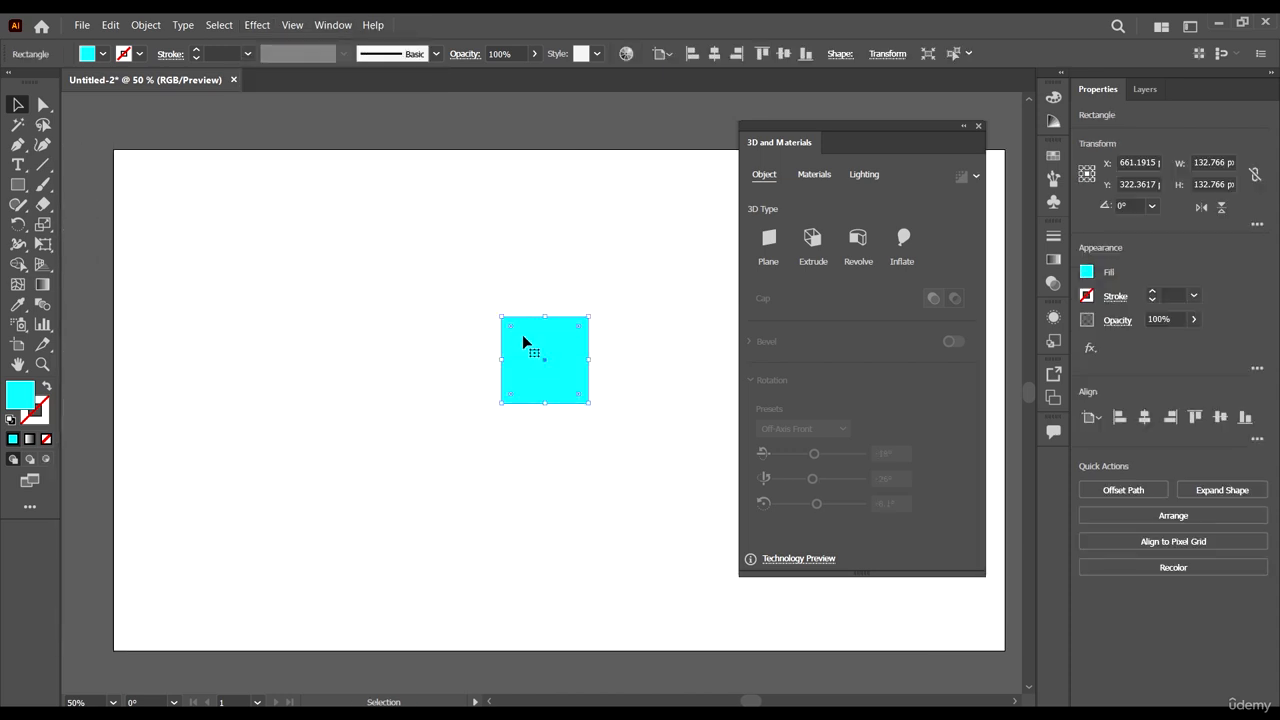
left_click_drag(526, 343, 305, 359)
key("ctrl+minus")
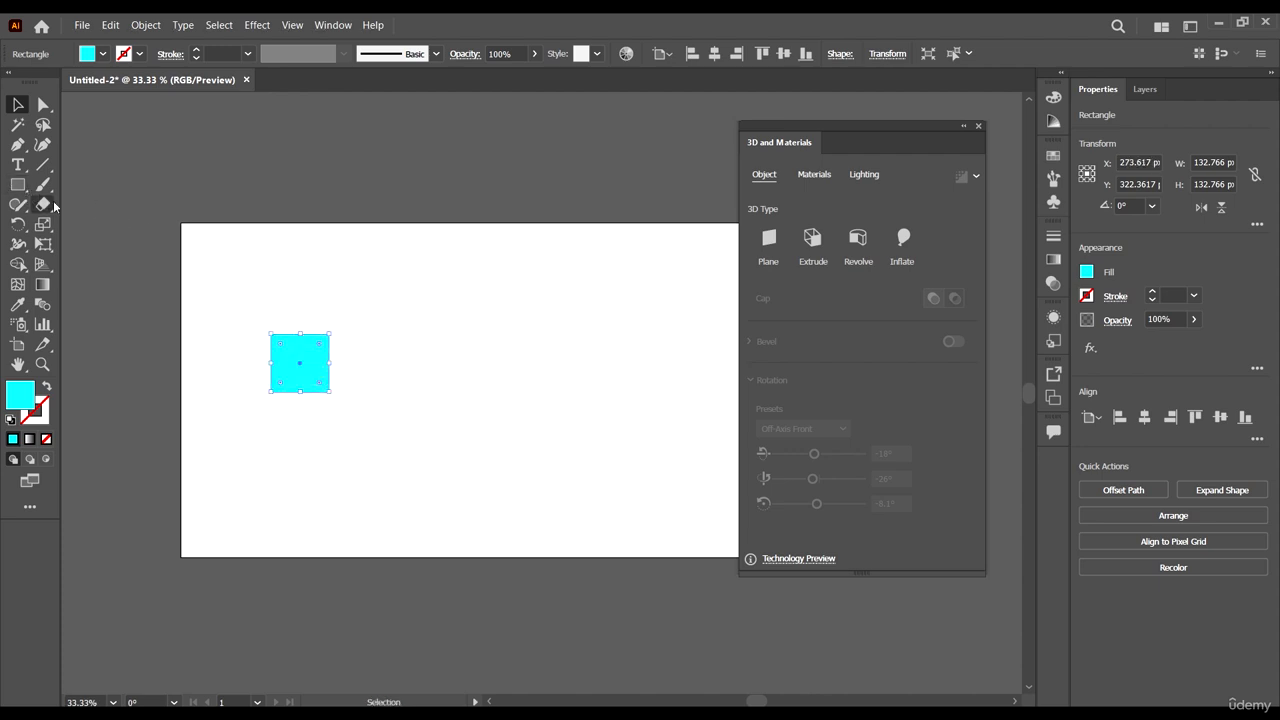
Draw a closed L-shaped path with a slanted upright, about 207 by 128 px, right of the square and shift it slightly right
left_click(17, 144)
left_click(497, 334)
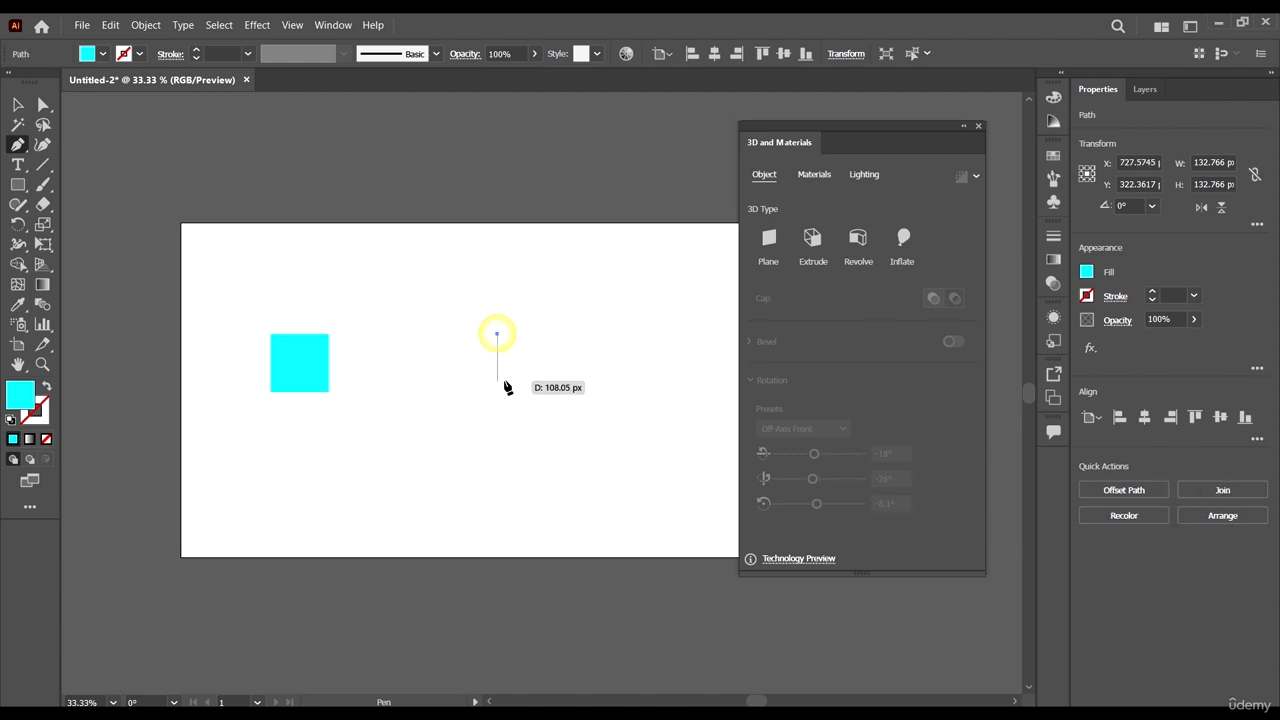
left_click(518, 389)
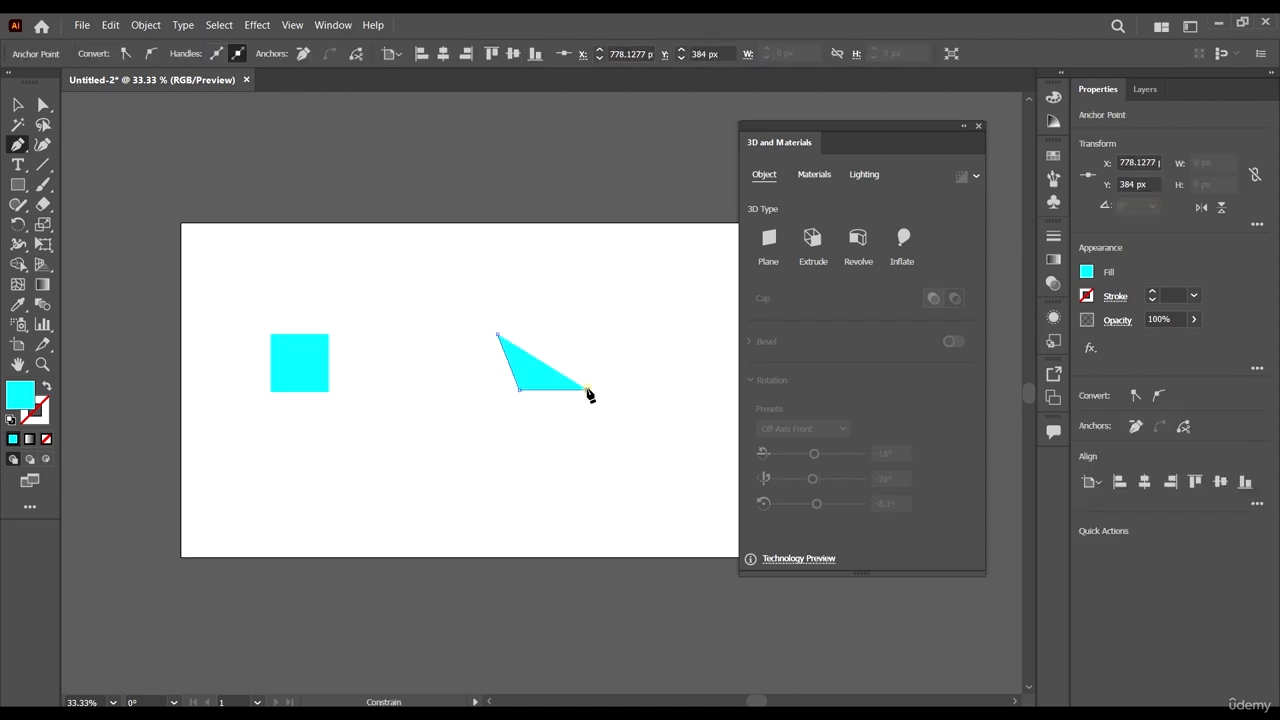
left_click(588, 377)
left_click(533, 378)
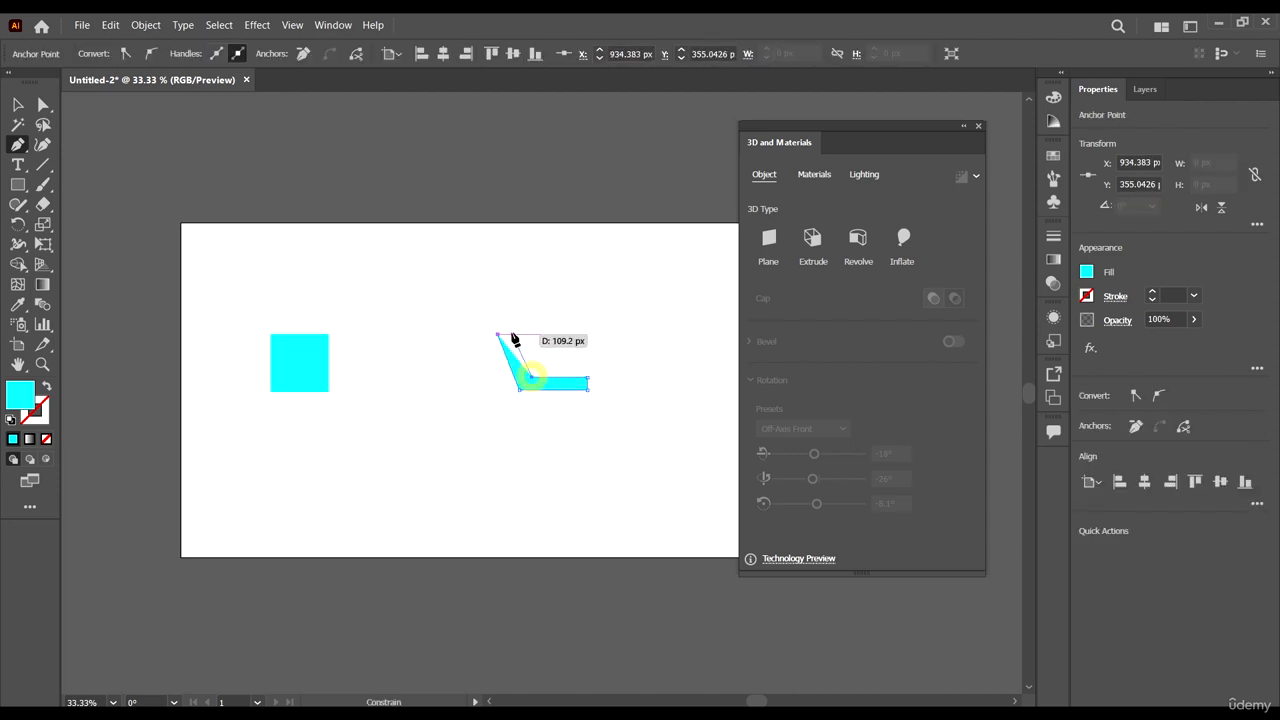
left_click(510, 334)
left_click(500, 335)
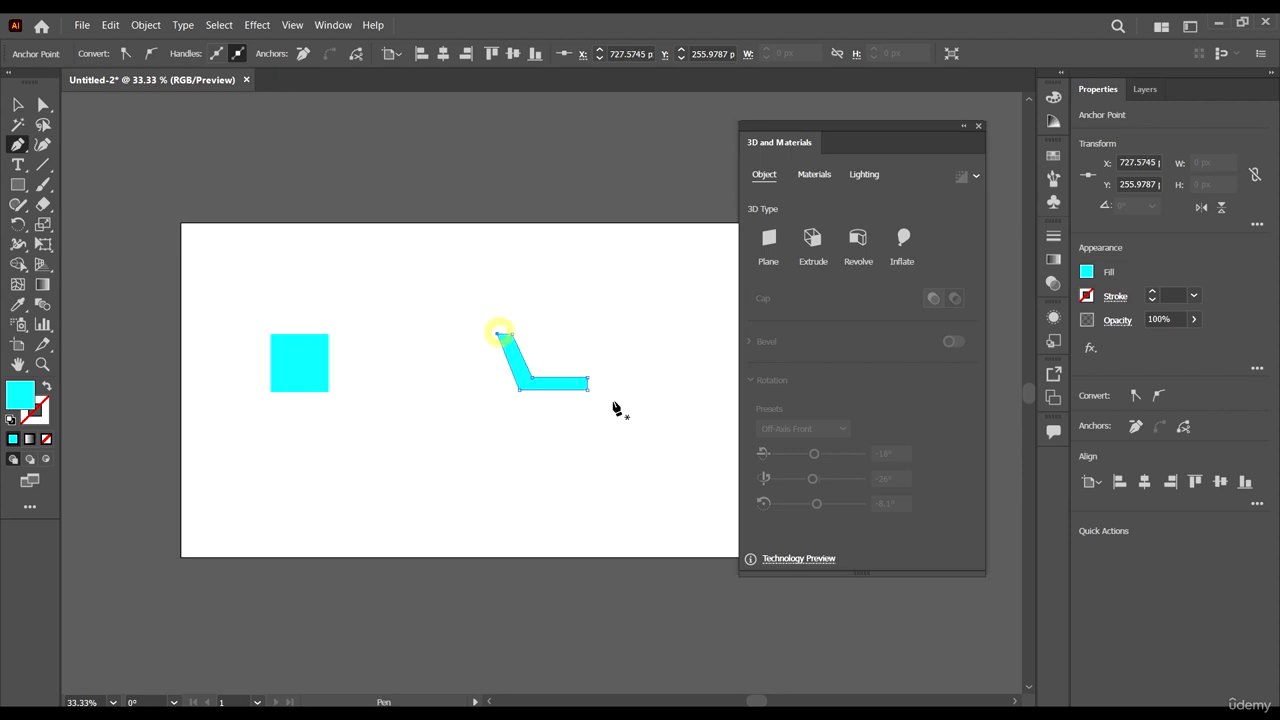
key("v")
left_click(597, 300)
mouse_move(537, 382)
left_mouse_down()
mouse_move(456, 385)
mouse_move(537, 382)
left_mouse_up()
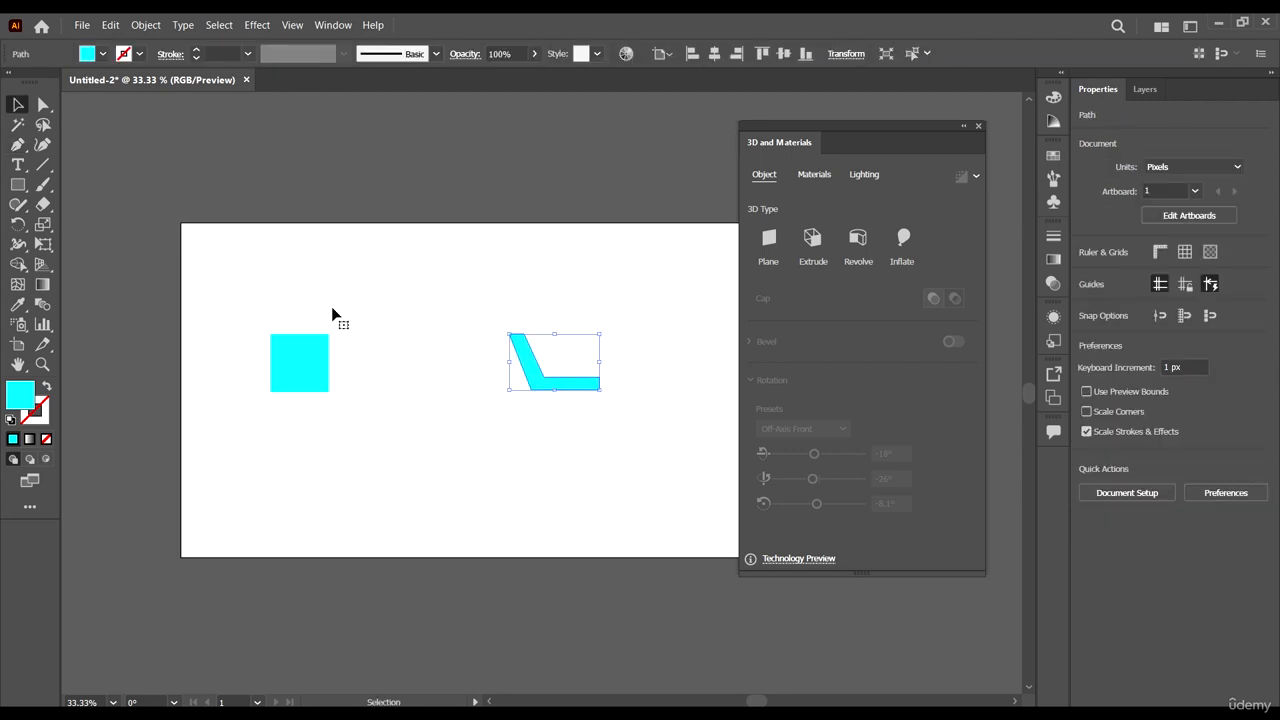
Draw a circle about 132 px in diameter between the square and the L-shaped path
left_click(19, 184)
left_click(19, 184)
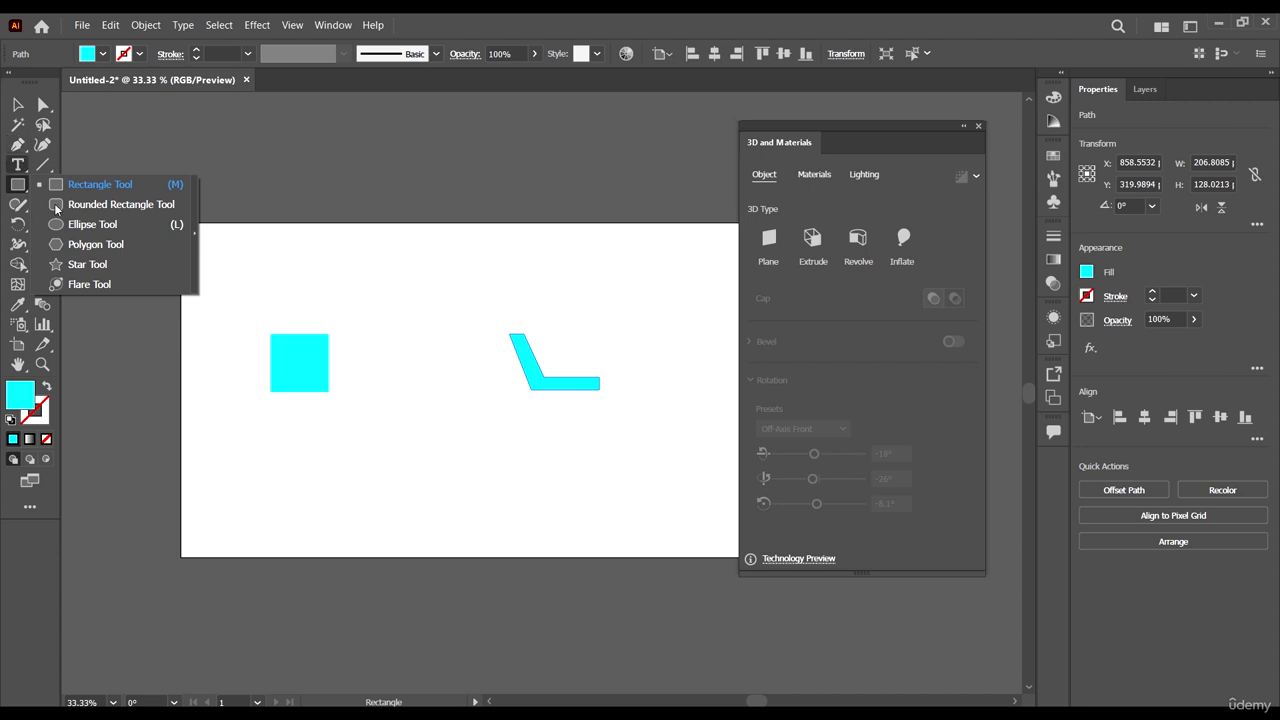
left_click(88, 224)
left_click_drag(399, 340, 457, 396)
Move the L-shaped path farther right and place a copy of the circle between it and the original circle
key("v")
left_click_drag(564, 386, 626, 384)
left_click_drag(420, 362, 519, 379)
Draw a rectangle about 182 px tall covering the left half of the copied circle, its right edge on the circle's centre
scroll(528, 365, "up", 2)
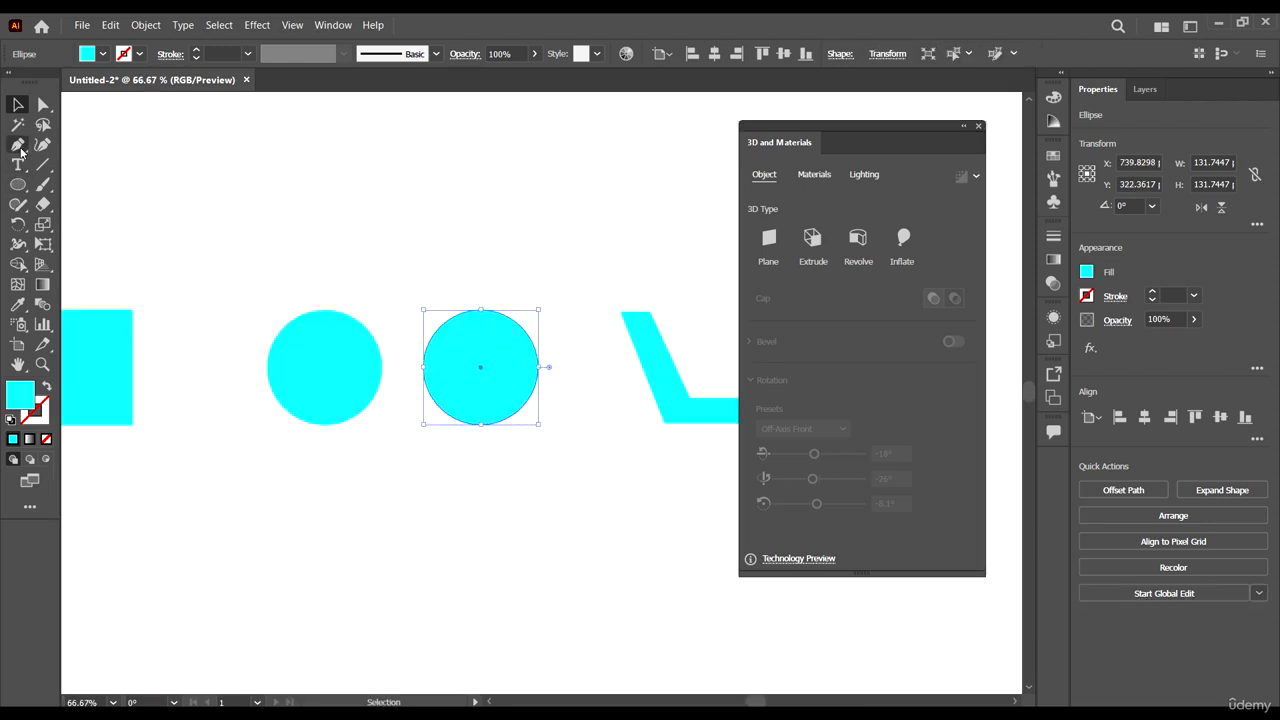
left_click(18, 185)
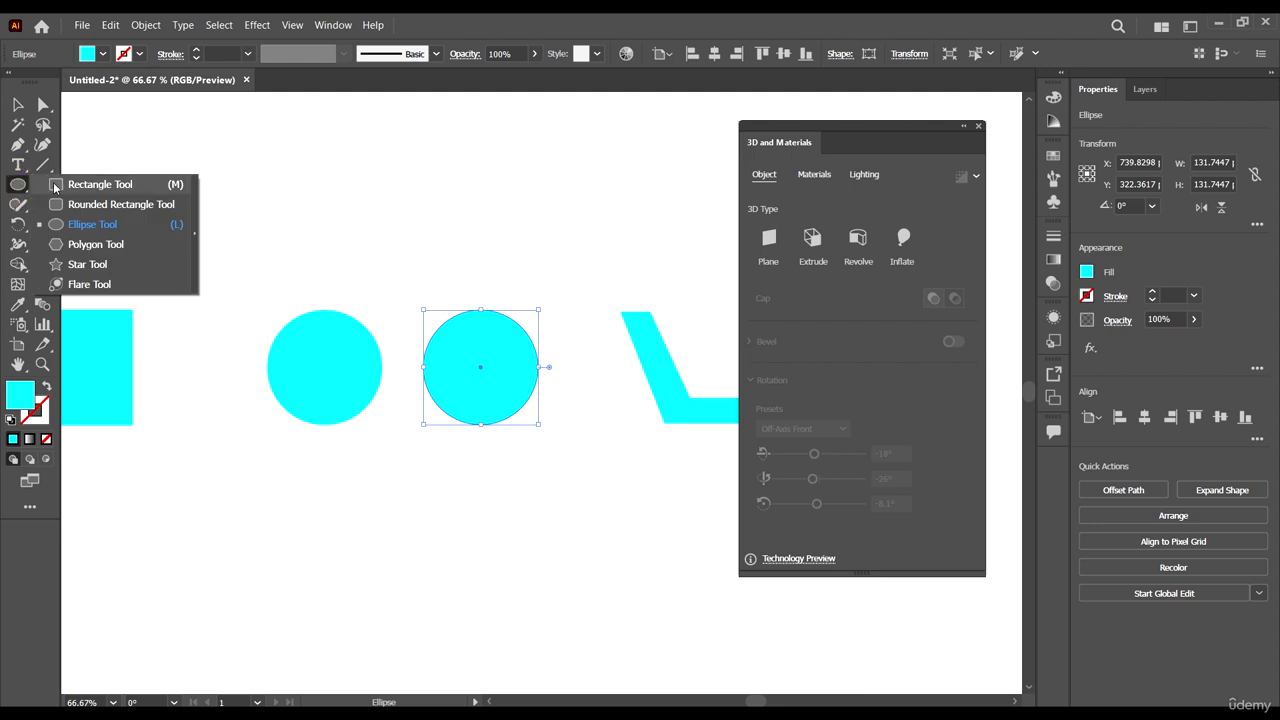
left_click(55, 185)
left_click_drag(414, 286, 481, 444)
Remove the rectangle and the overlapped left half of the copied circle with Shape Builder, keeping the right semicircle
key("v")
left_click_drag(574, 491, 411, 374)
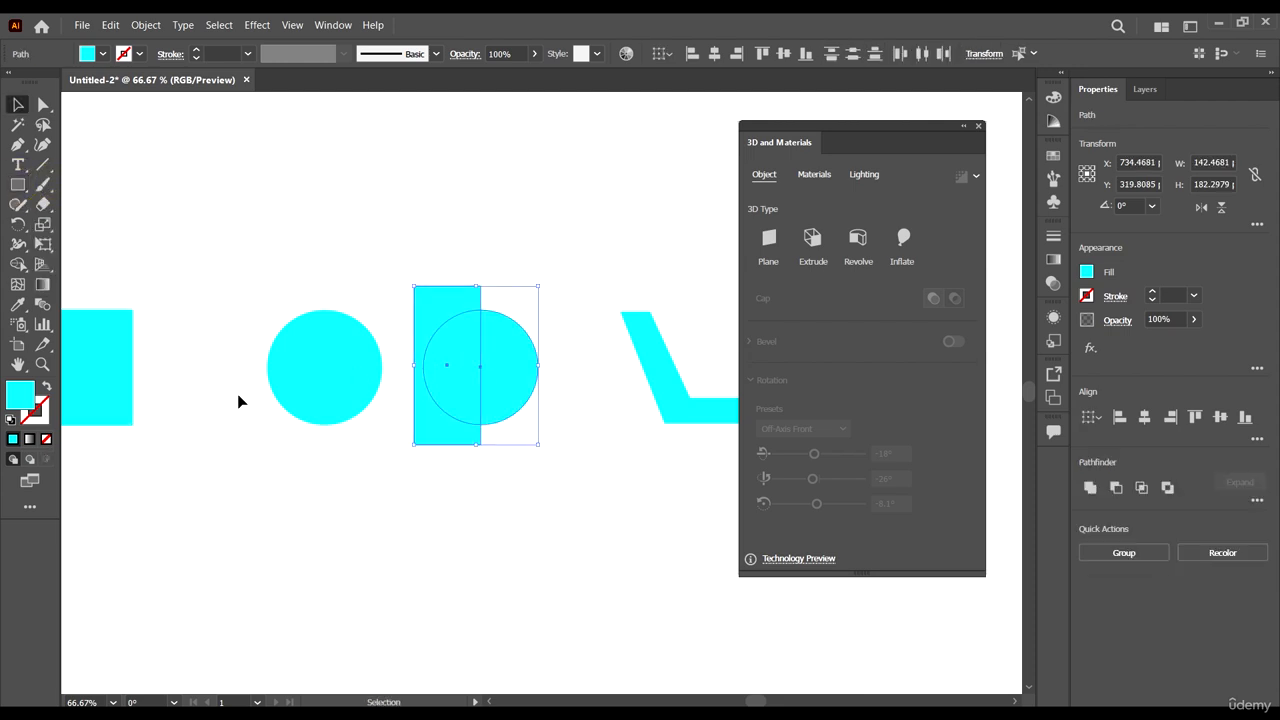
left_click(18, 264)
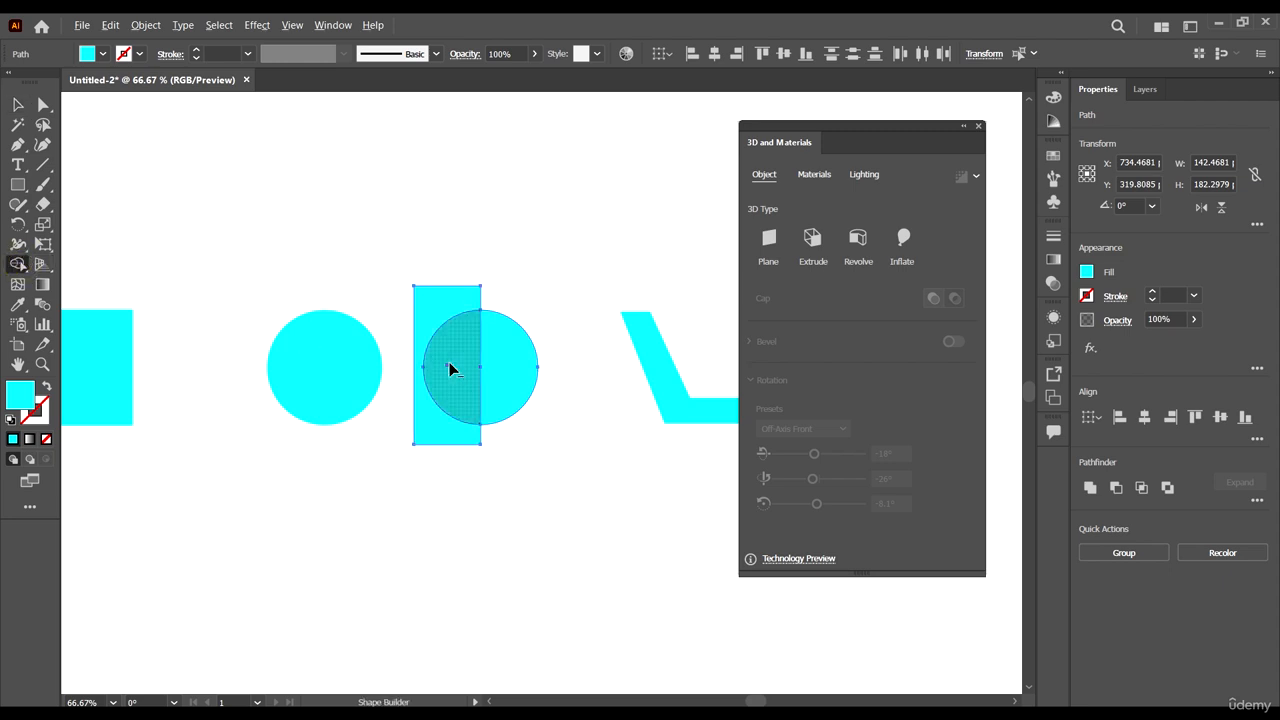
mouse_move(460, 365)
left_mouse_down()
mouse_move(416, 316)
mouse_move(435, 412)
left_mouse_up()
left_click(18, 104)
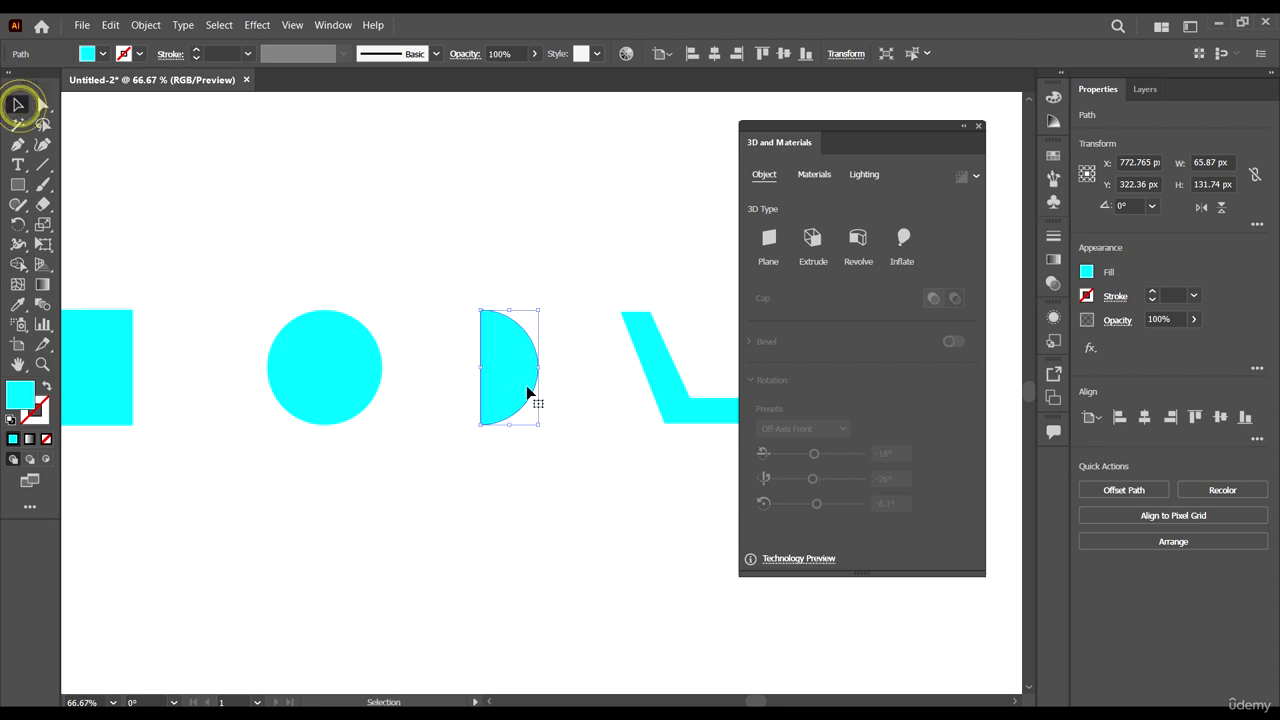
left_click(588, 394)
Move the 3D and Materials panel slightly farther from the four shapes
scroll(586, 396, "down", 2)
scroll(611, 405, "left", 1)
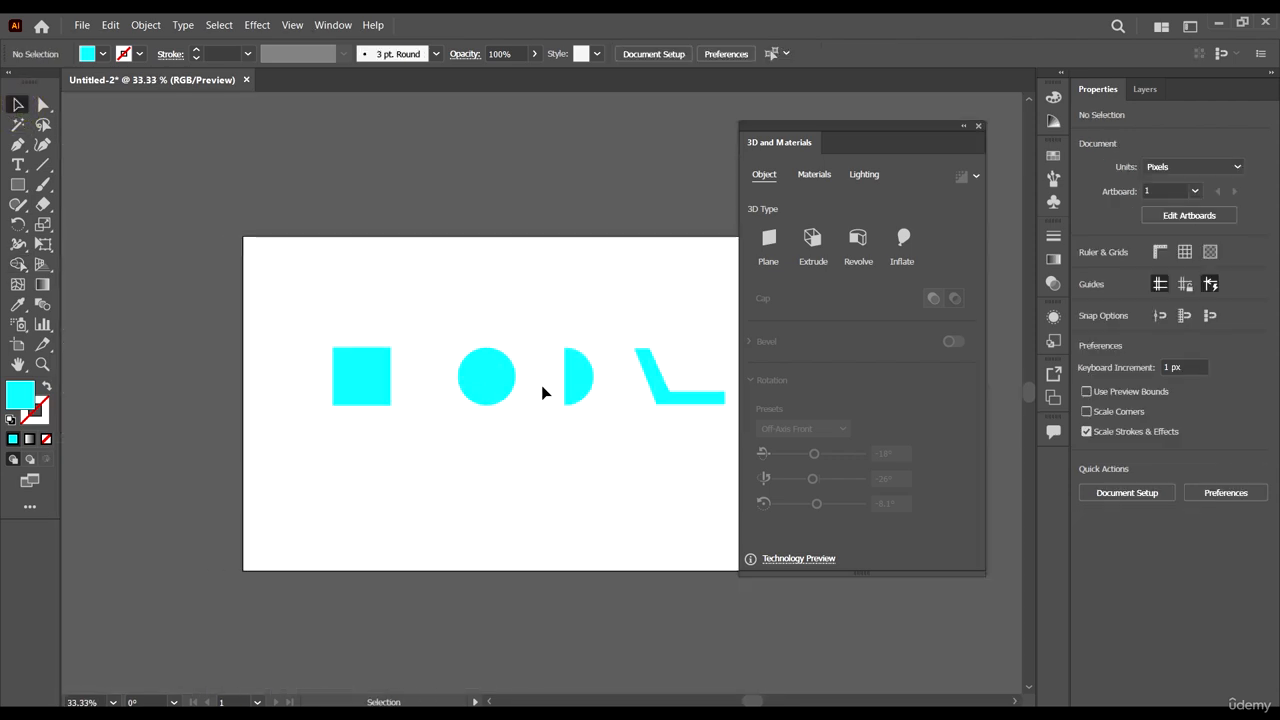
scroll(482, 374, "up", 1)
scroll(447, 370, "down", 1)
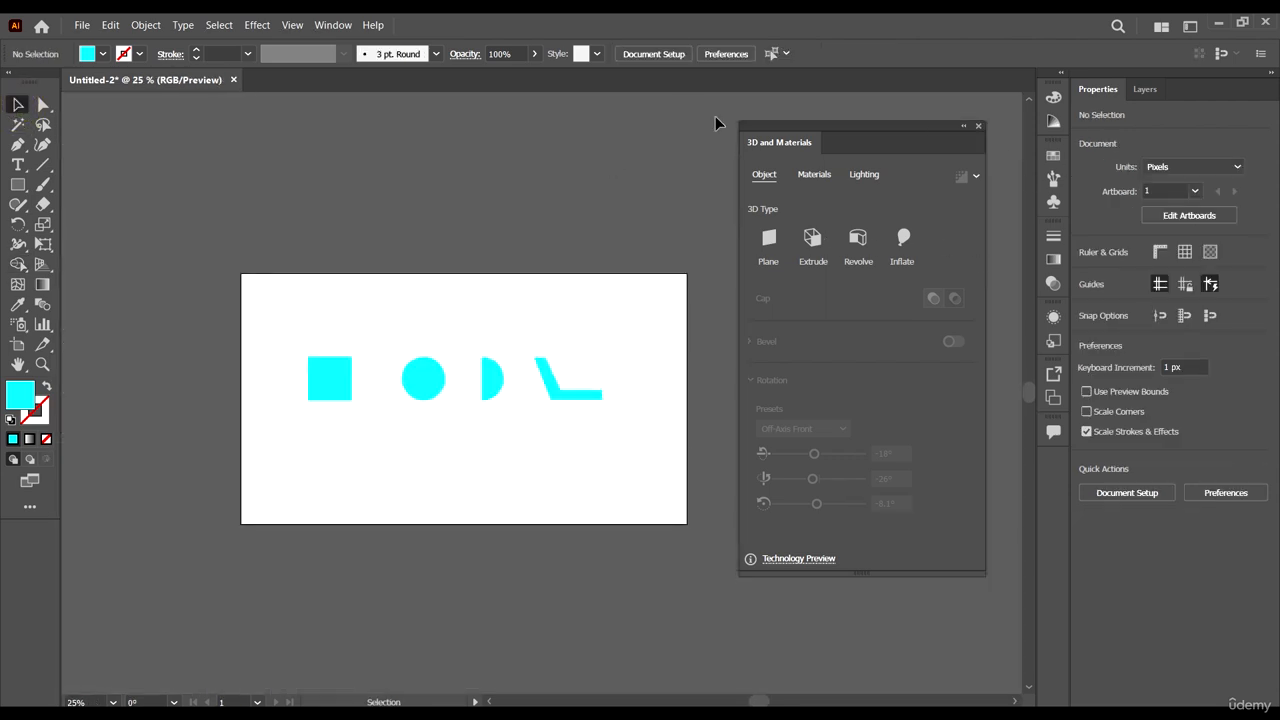
left_click_drag(902, 132, 926, 128)
scroll(371, 349, "up", 1)
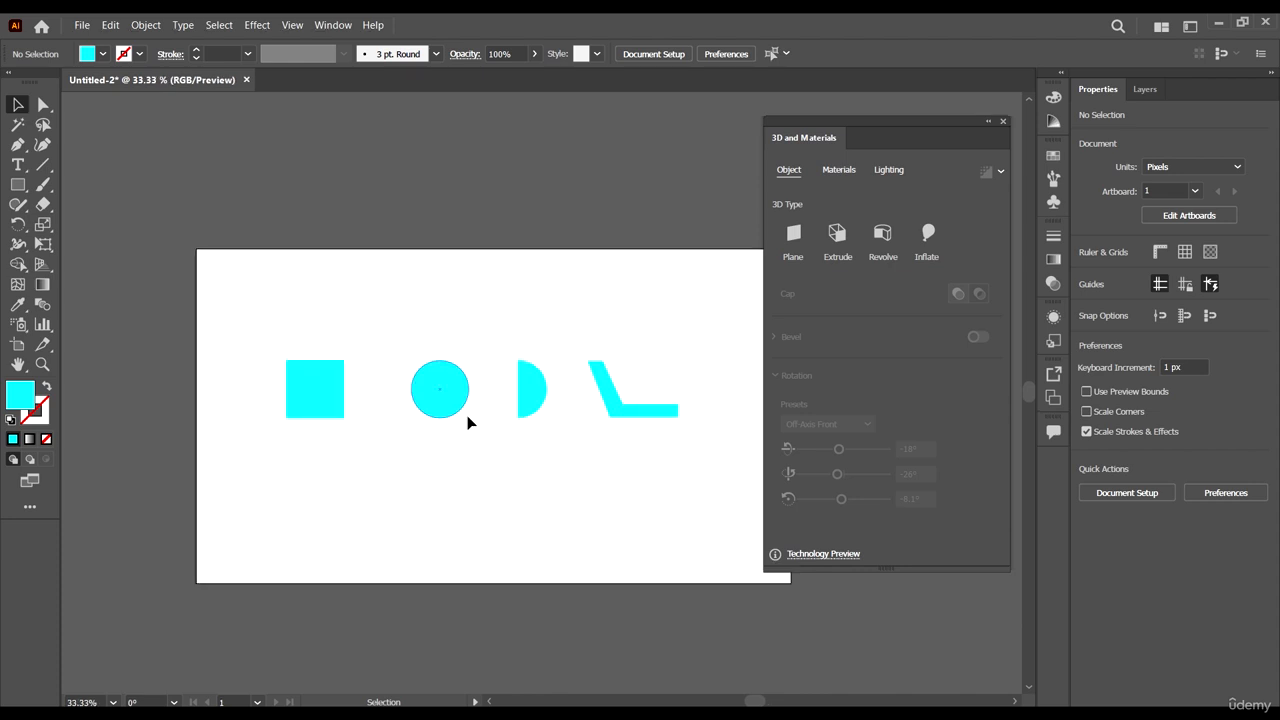
scroll(336, 400, "right", 1)
left_click(257, 25)
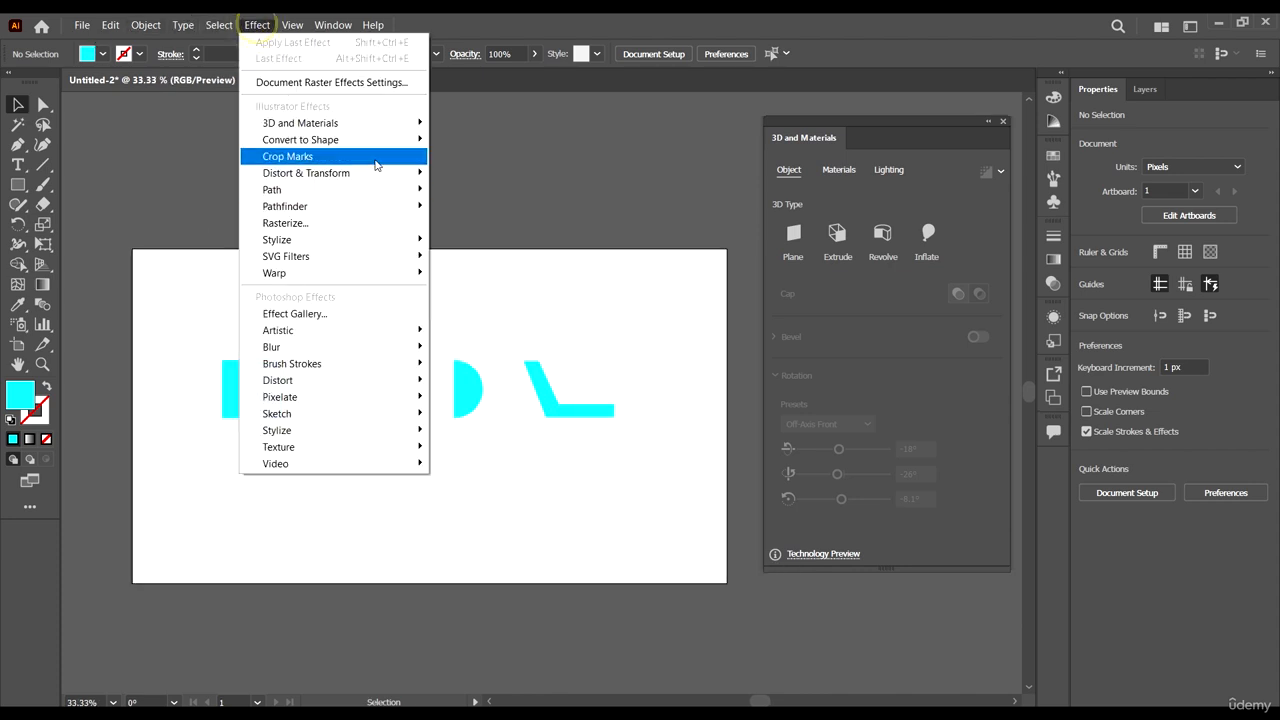
left_click(571, 568)
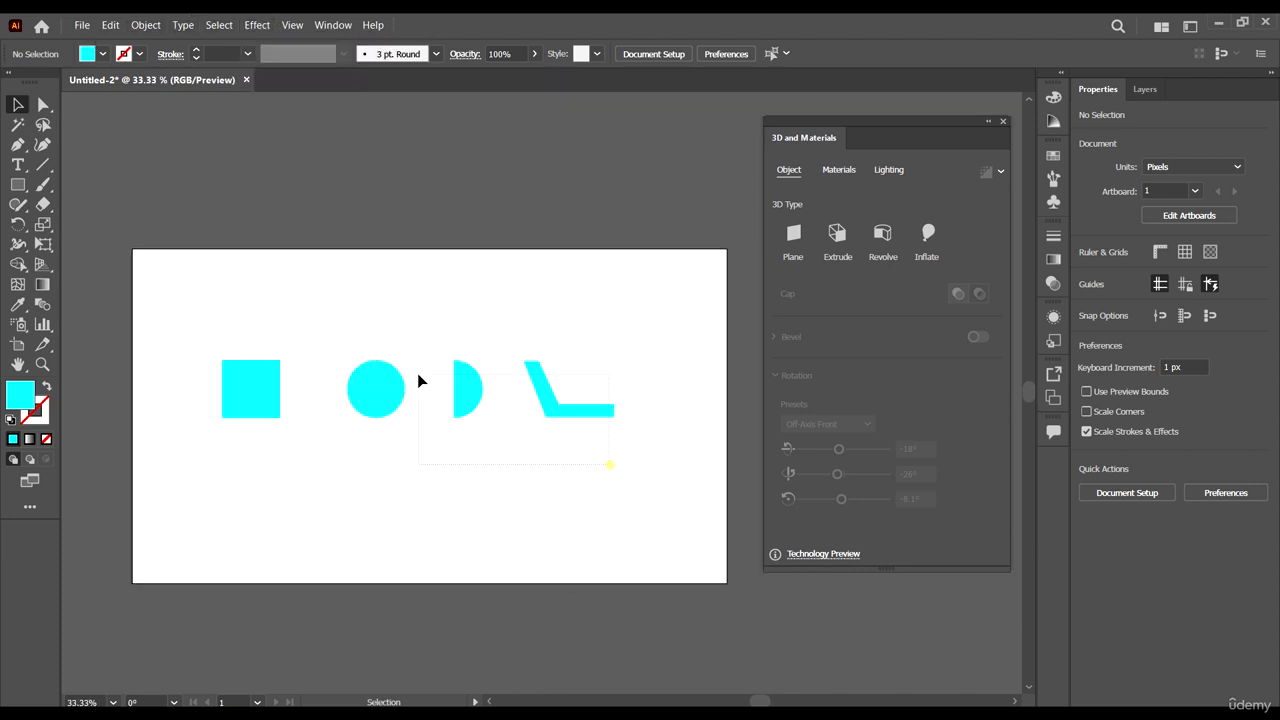
Move all four shapes down to the artboard's vertical centre and shift the square slightly closer to the circle
left_click_drag(418, 379, 372, 352)
left_click(271, 387, "shift")
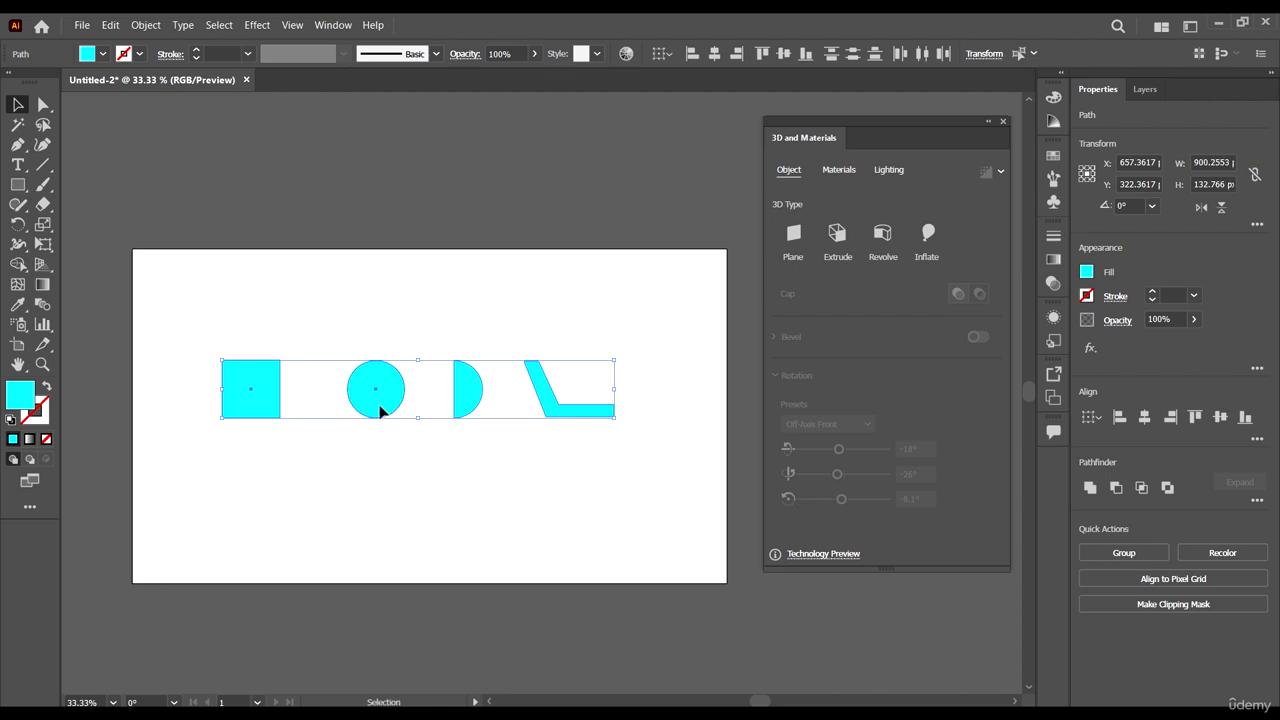
left_click_drag(379, 409, 400, 425)
left_click(565, 513)
left_click_drag(283, 420, 299, 423)
left_click(590, 528)
Leave all shapes deselected and move the 3D and Materials panel slightly lower
left_click_drag(628, 486, 292, 434)
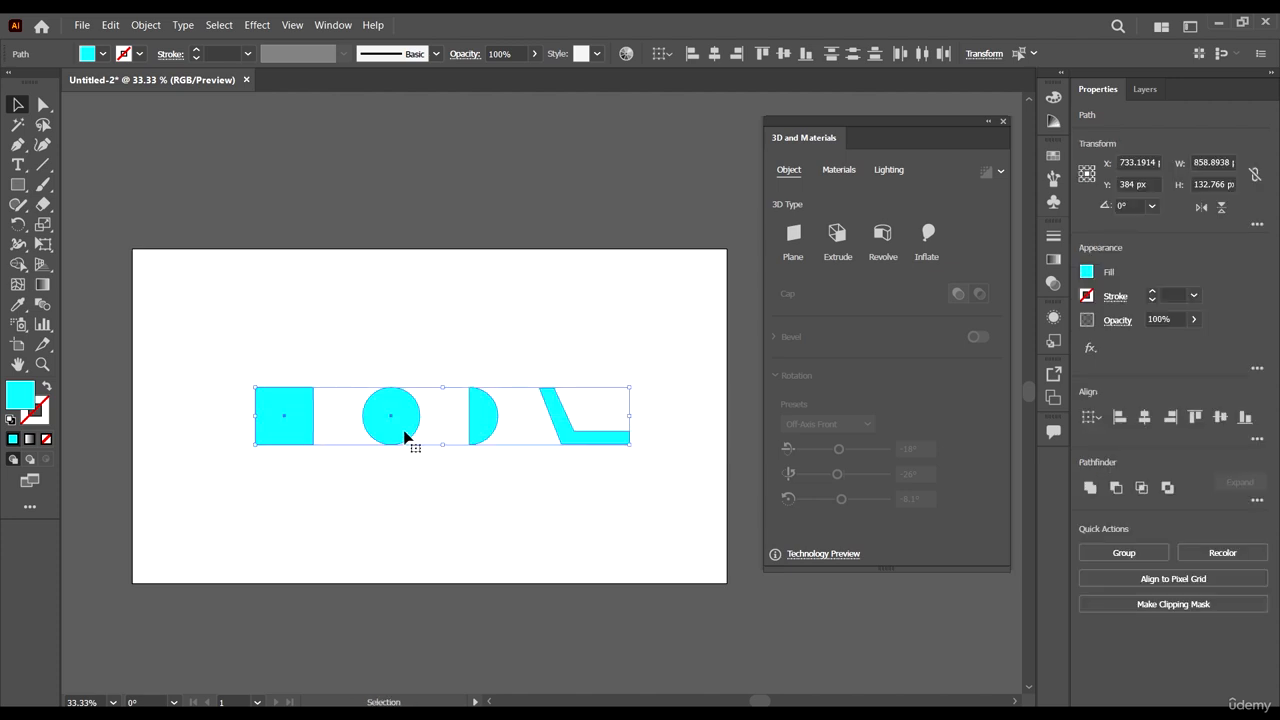
left_click(520, 357)
left_click_drag(614, 334, 406, 434)
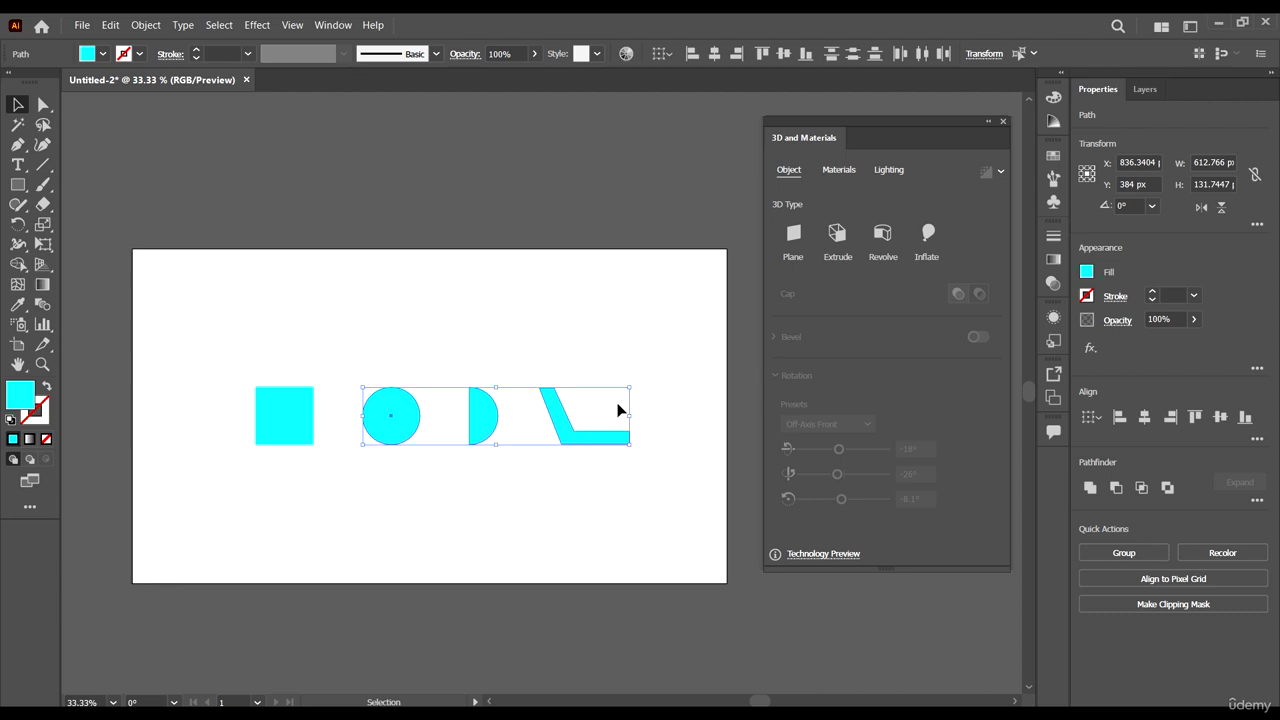
left_click(641, 340)
left_click_drag(894, 126, 898, 158)
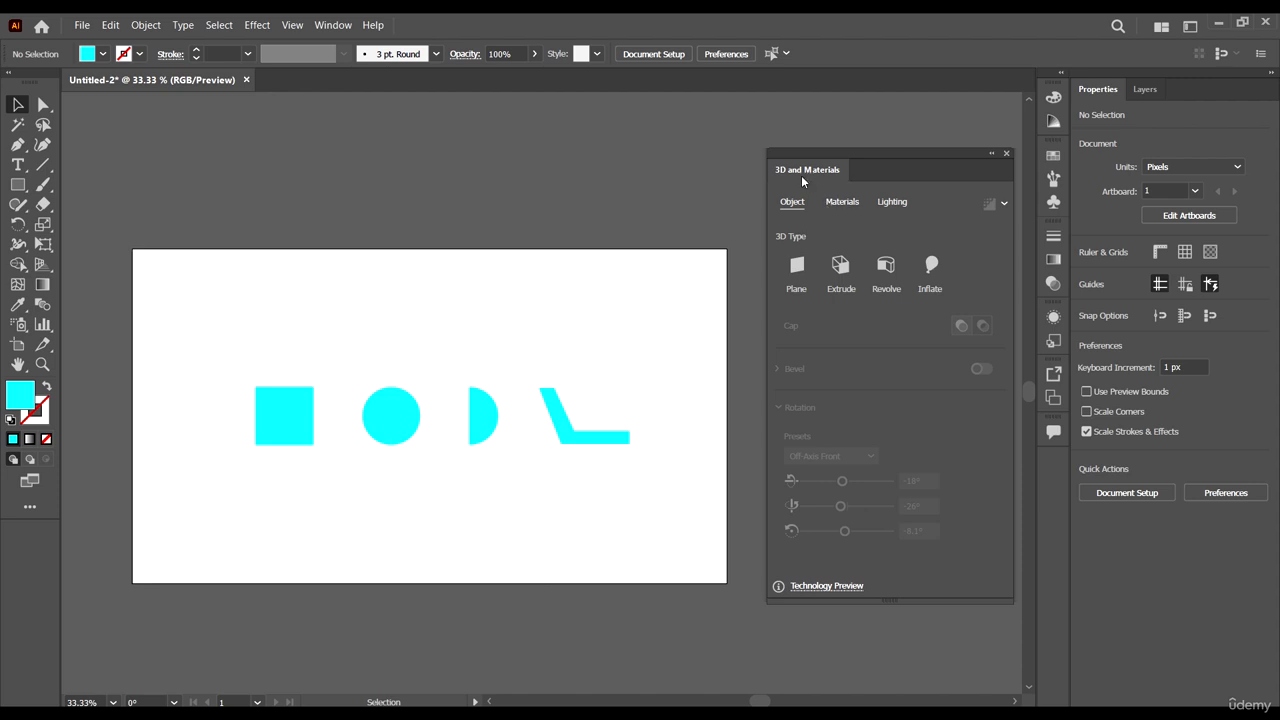
Examine the available 3D and Materials effects, including the 3D (Classic) options
left_click(257, 25)
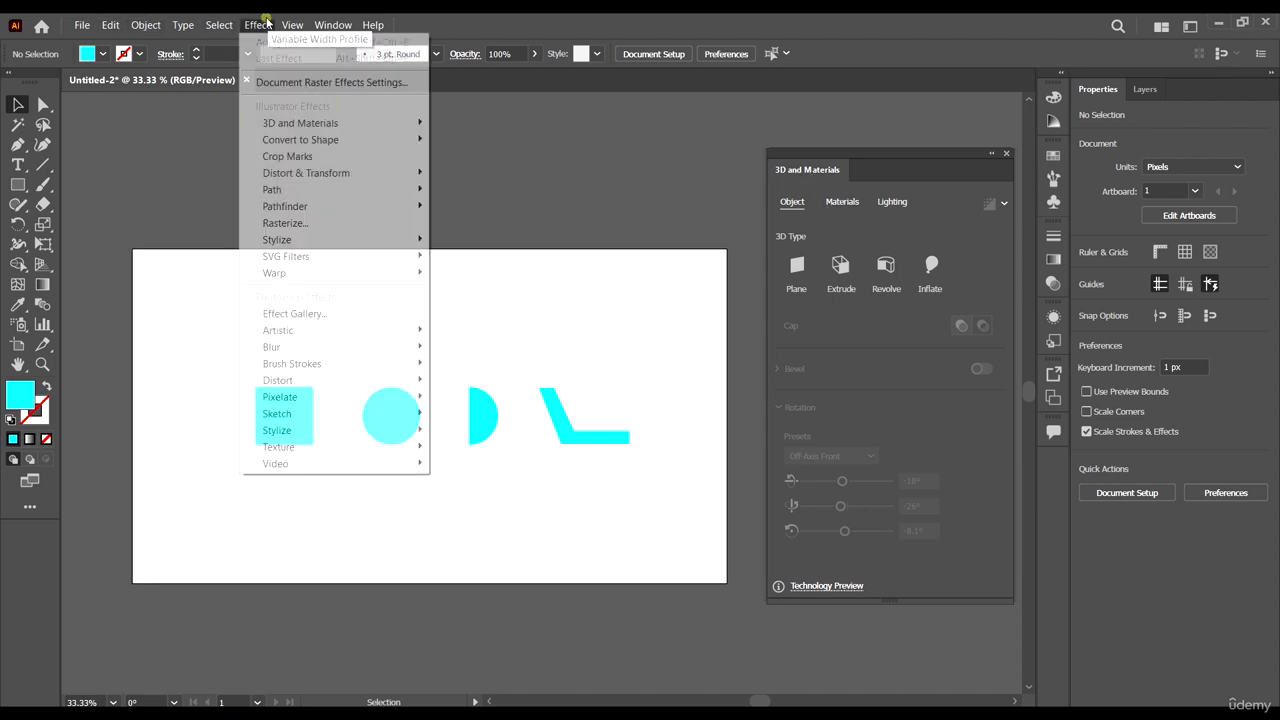
left_click(616, 18)
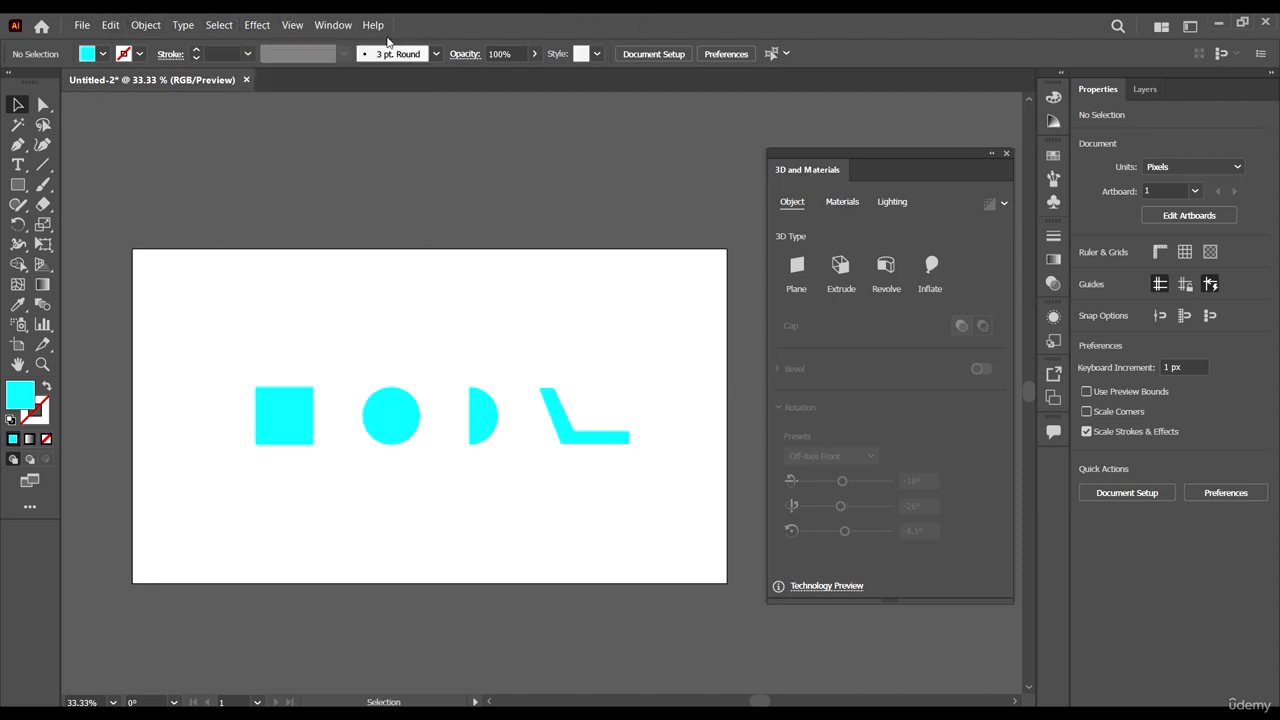
left_click(257, 25)
mouse_move(379, 122)
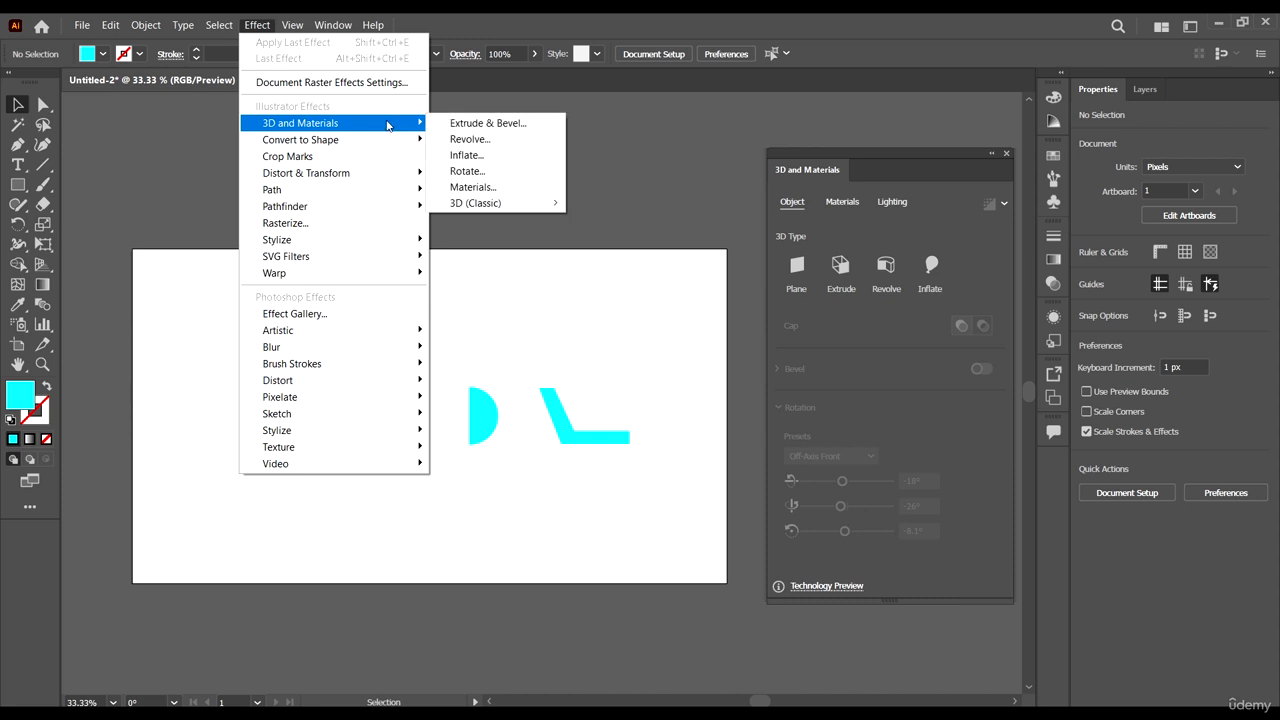
mouse_move(551, 204)
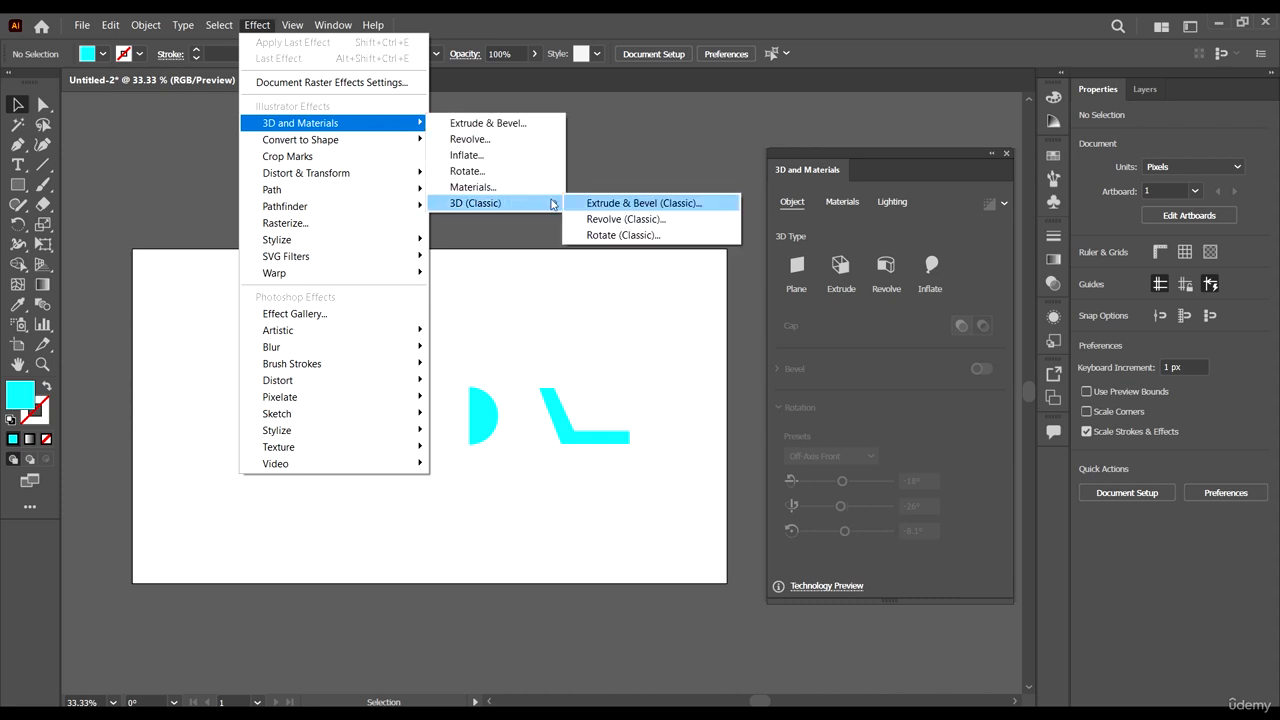
left_click(626, 149)
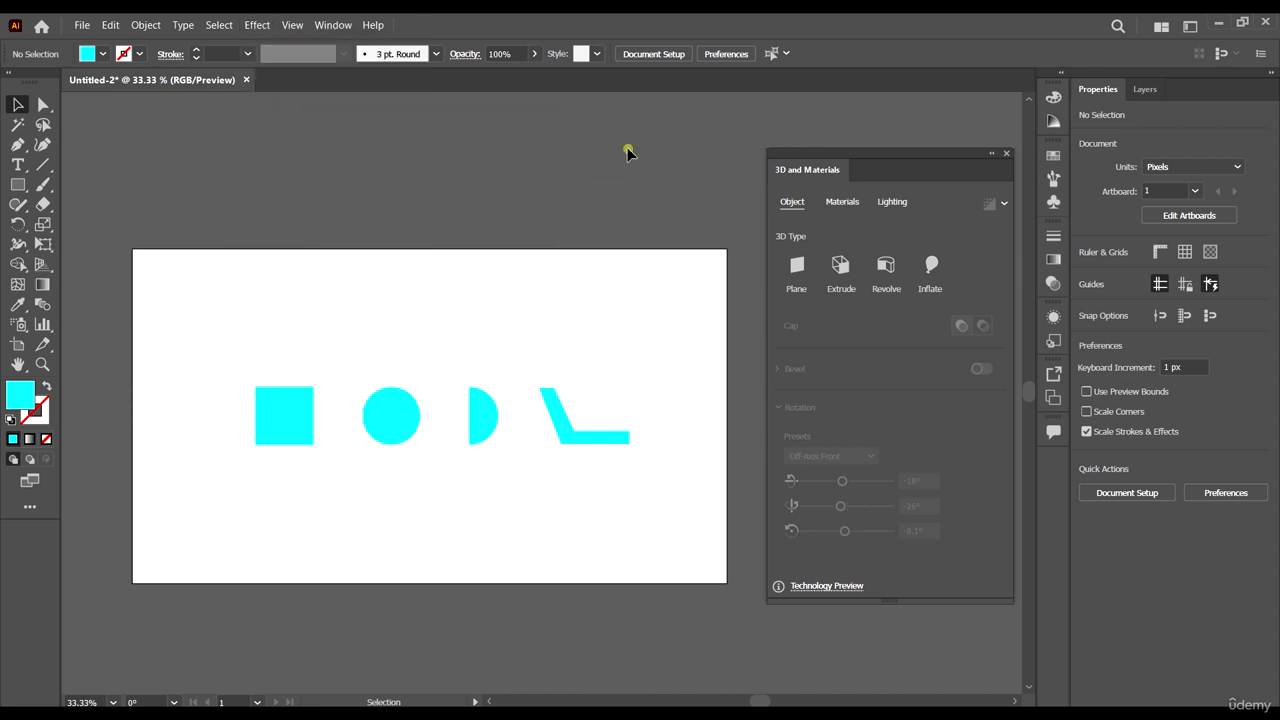
Apply the 3D Extrude & Bevel effect to the cyan square
scroll(455, 319, "down", 2)
left_click(301, 352)
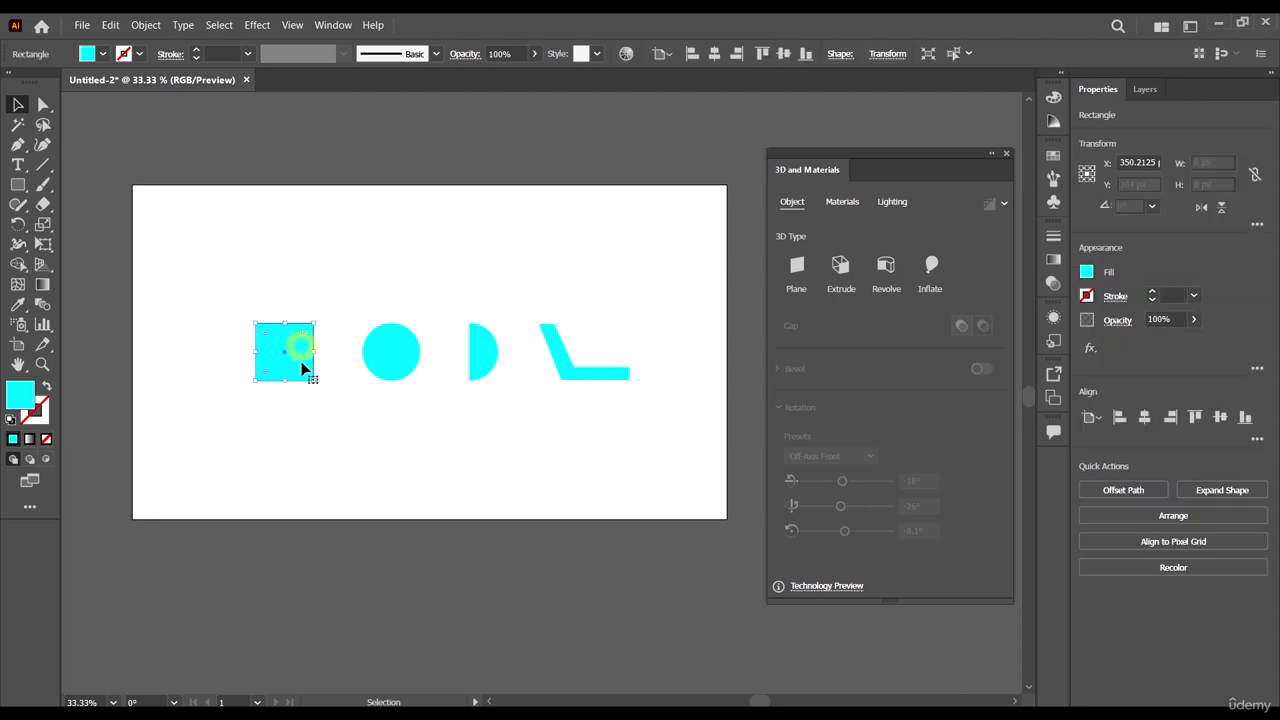
left_click(257, 25)
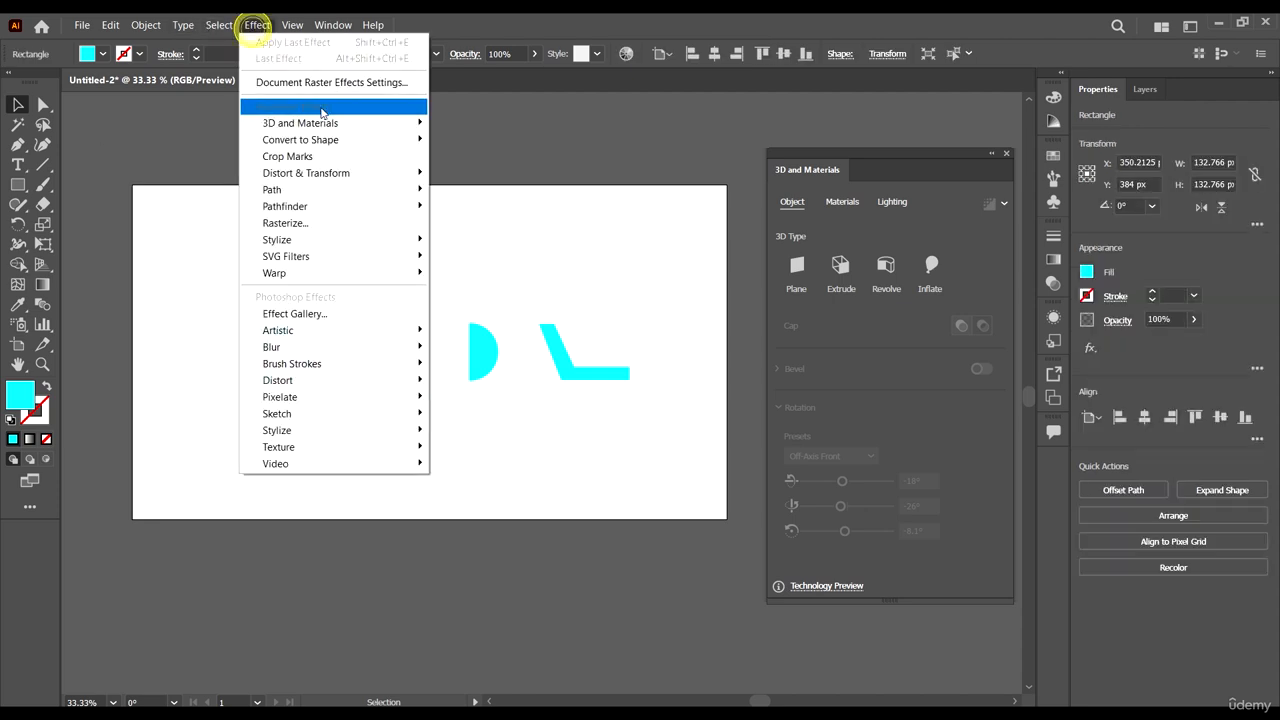
mouse_move(332, 125)
left_click(507, 125)
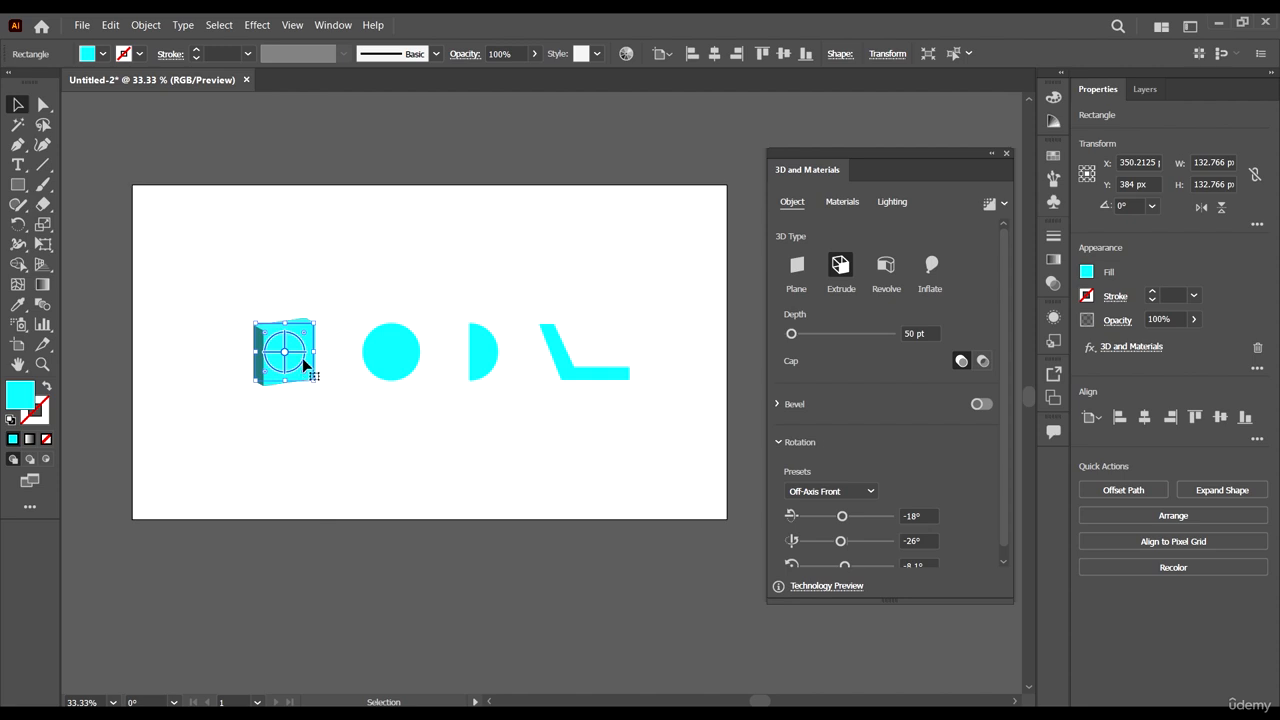
Try the Plane 3D type on the square and return it to Extrude
scroll(241, 343, "up", 3)
scroll(241, 343, "down", 2)
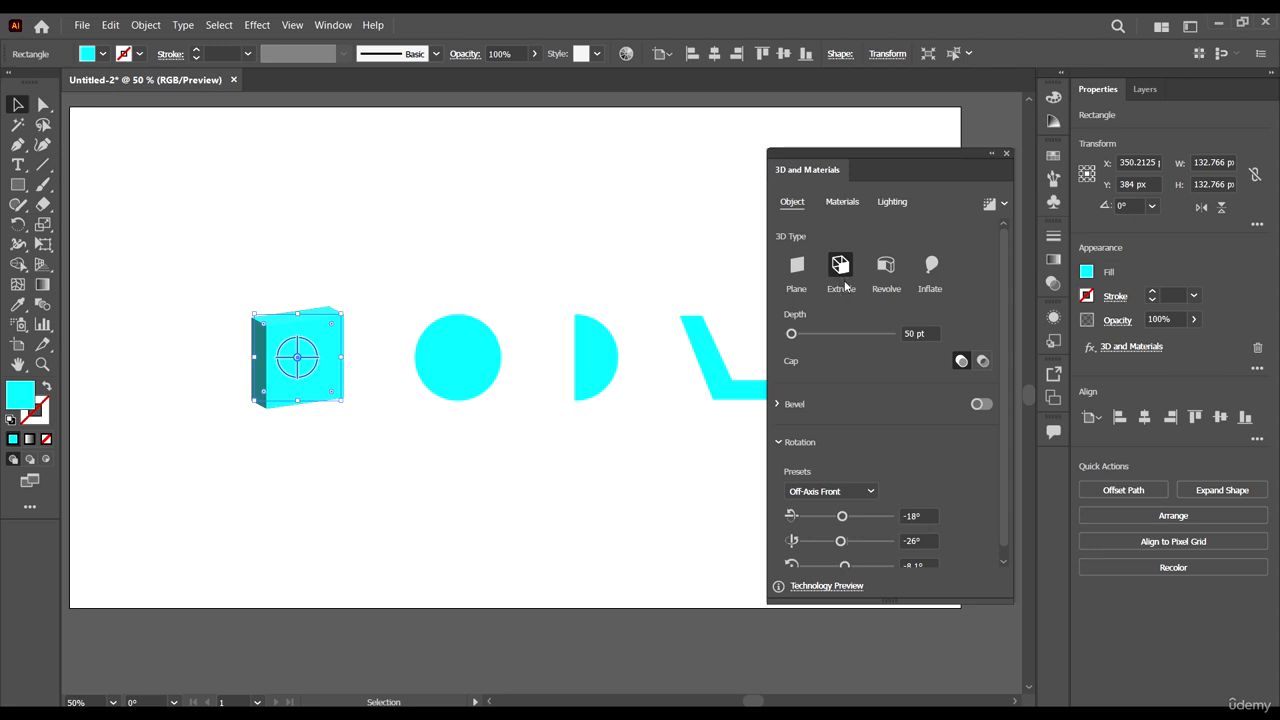
key("ctrl")
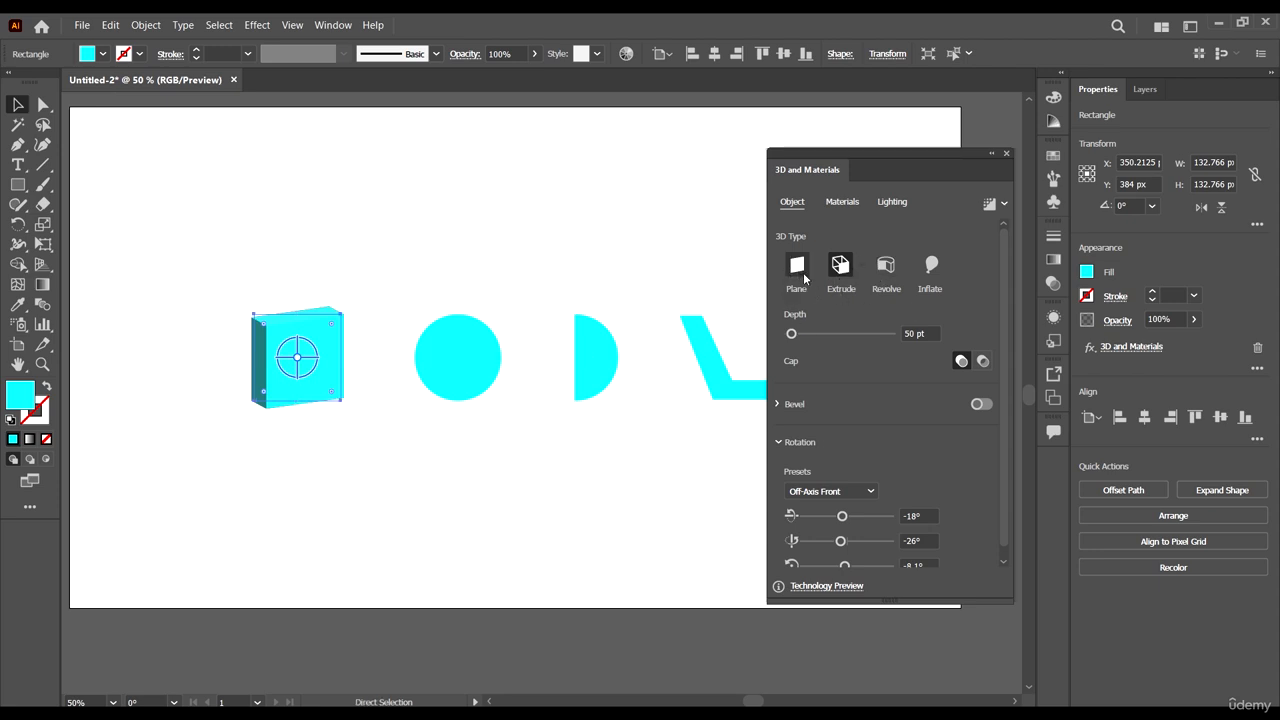
left_click(800, 270)
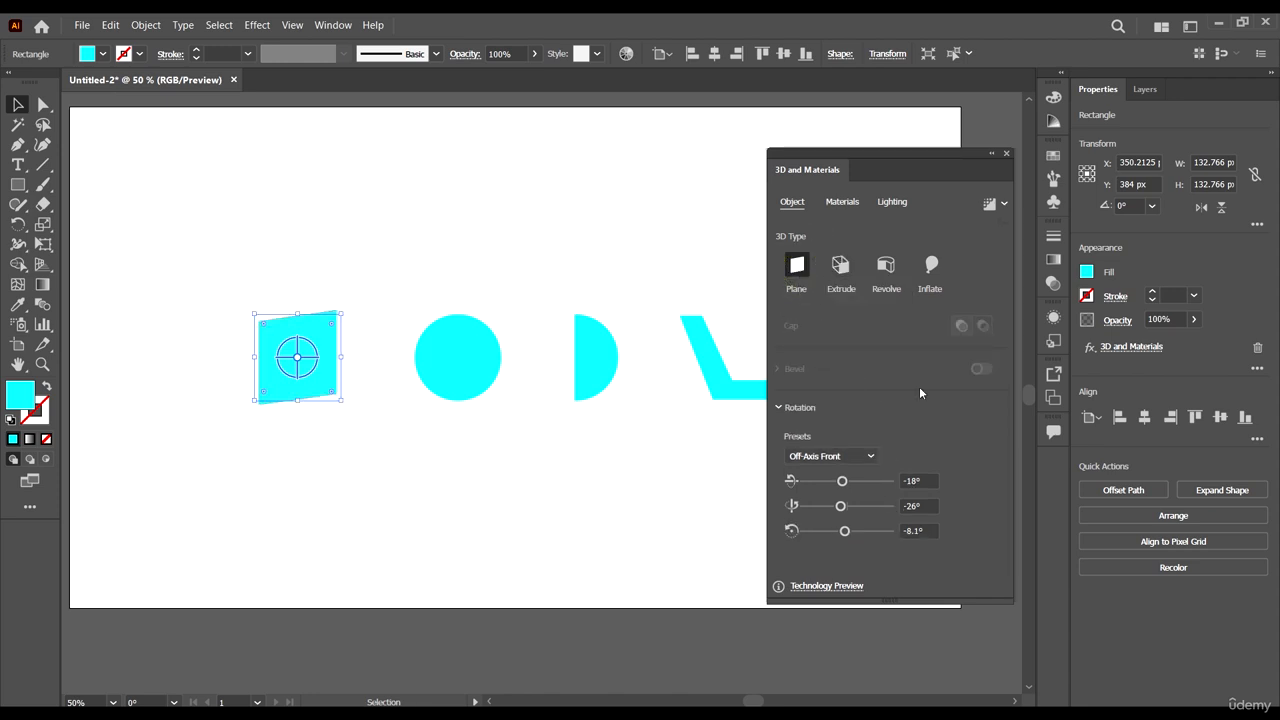
left_click(840, 266)
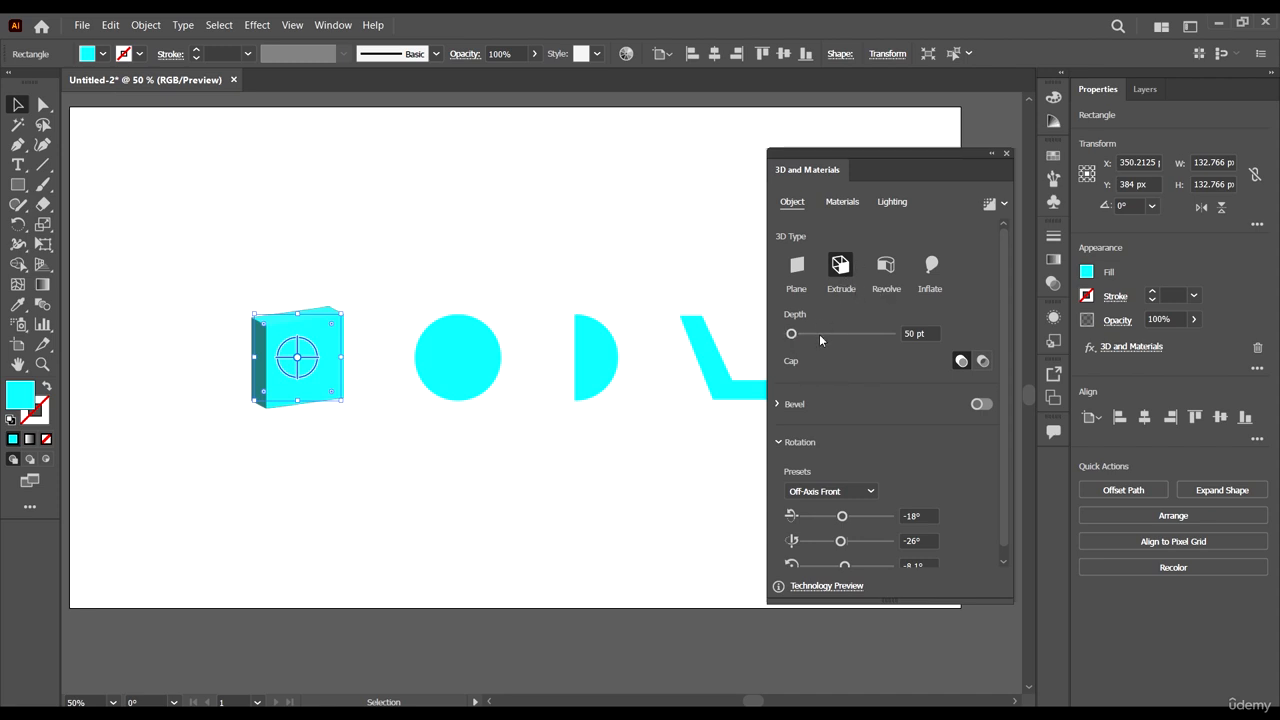
Set the square's extrusion depth to 449 pt, trying the hollow cap before restoring the solid one
mouse_move(808, 337)
left_mouse_down()
mouse_move(838, 343)
mouse_move(812, 342)
left_mouse_up()
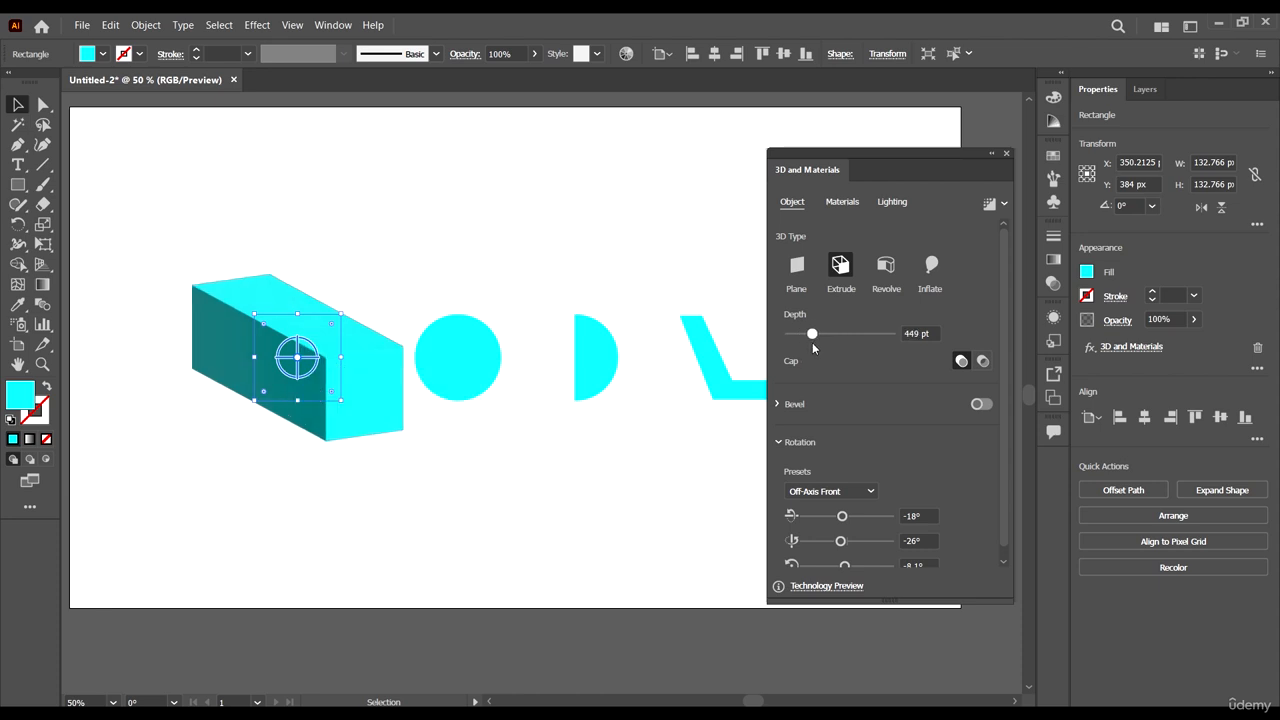
left_click(983, 362)
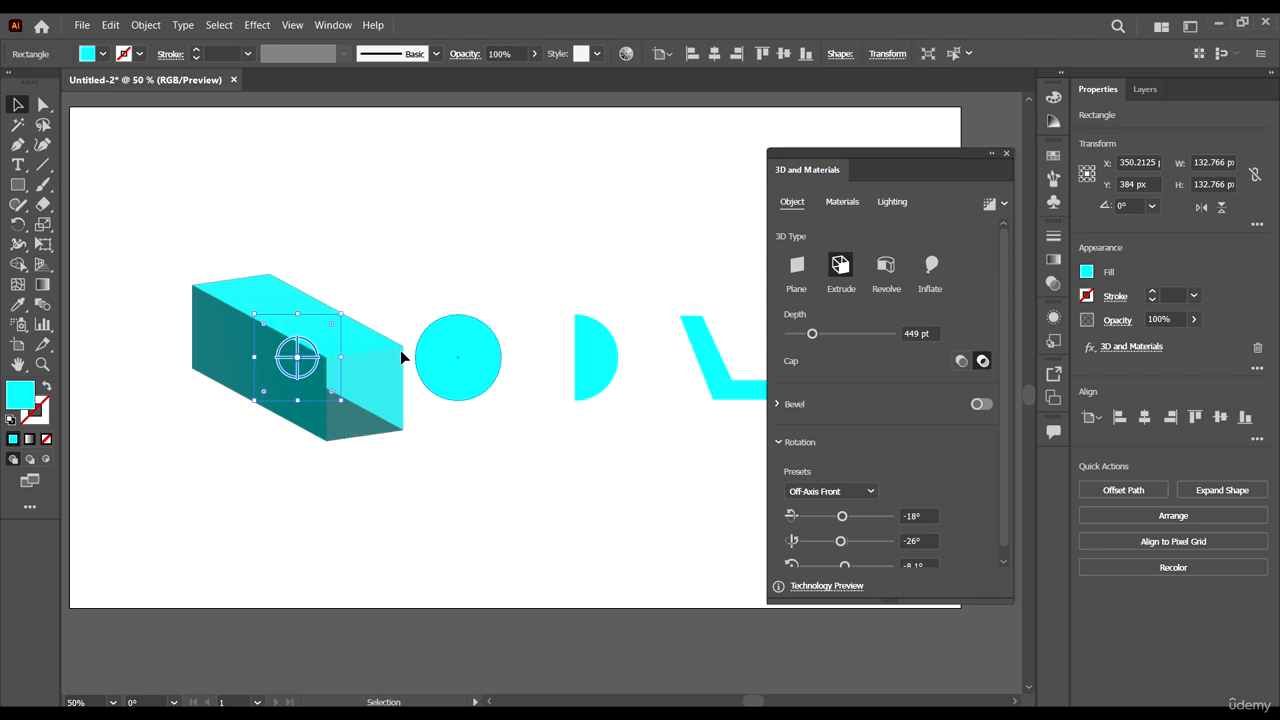
left_click(961, 362)
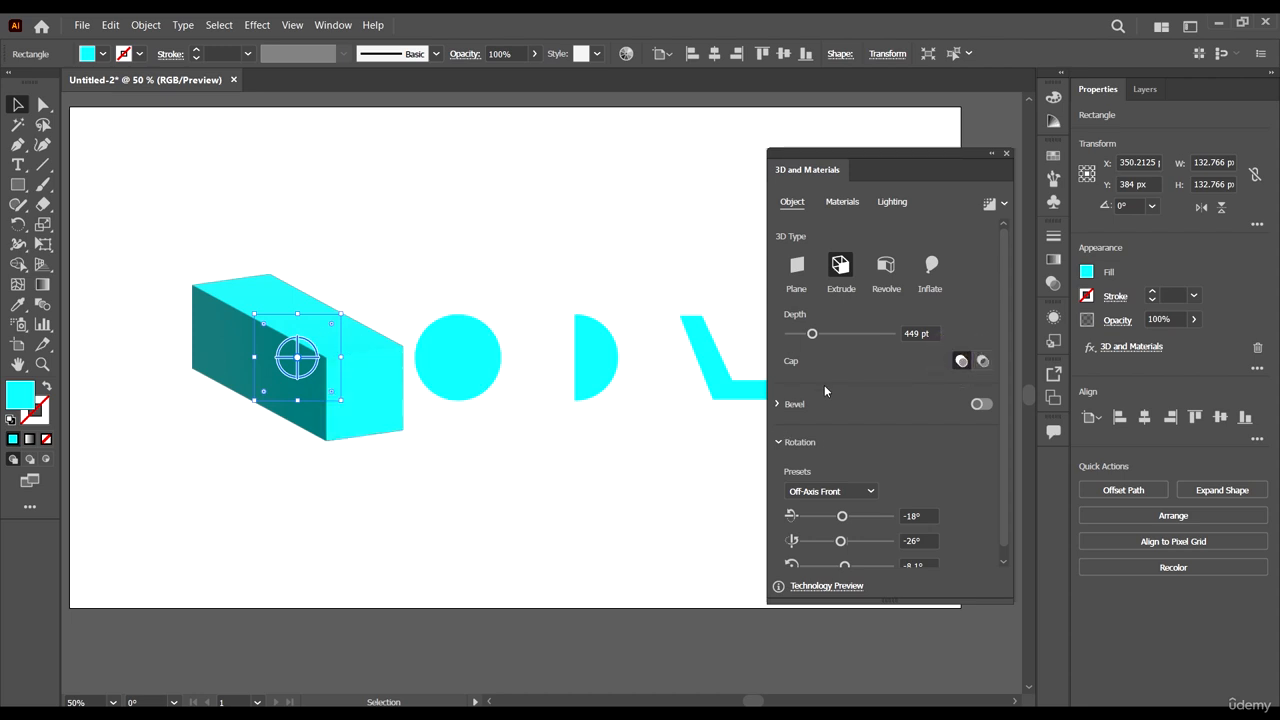
Turn on the bevel for the extruded square and set its bevel shape to Round
left_click(778, 403)
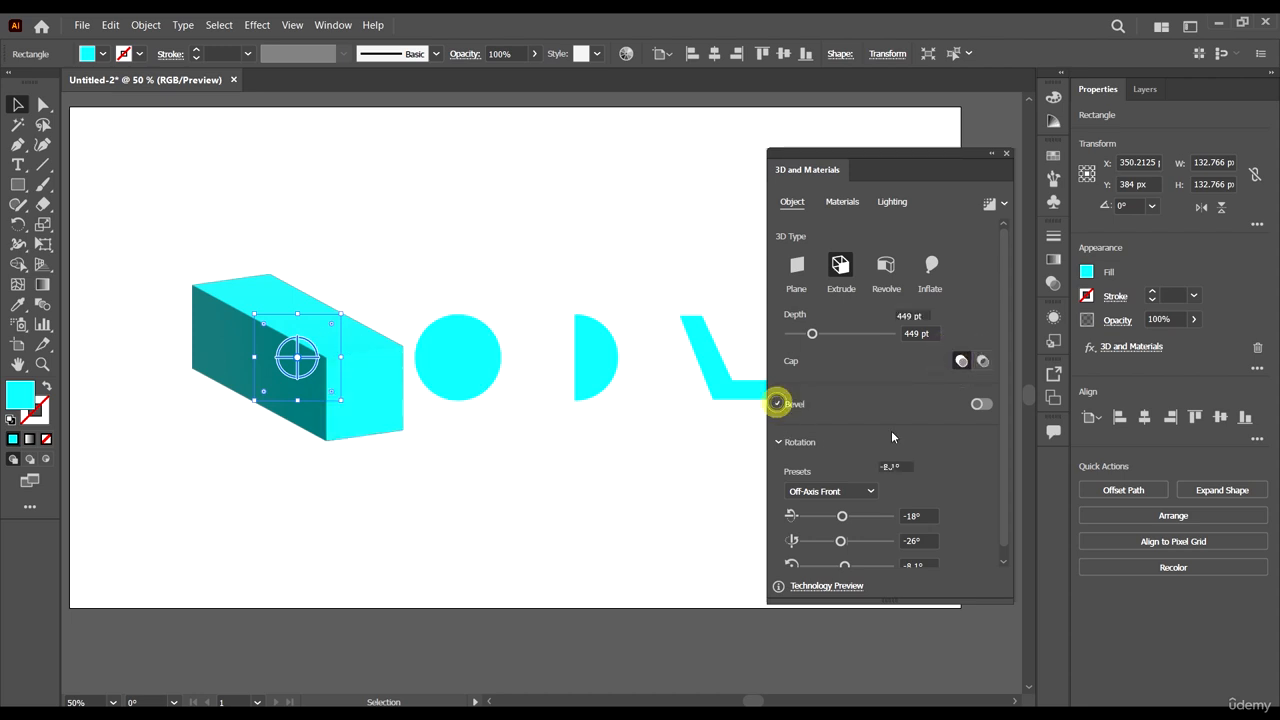
left_click(981, 404)
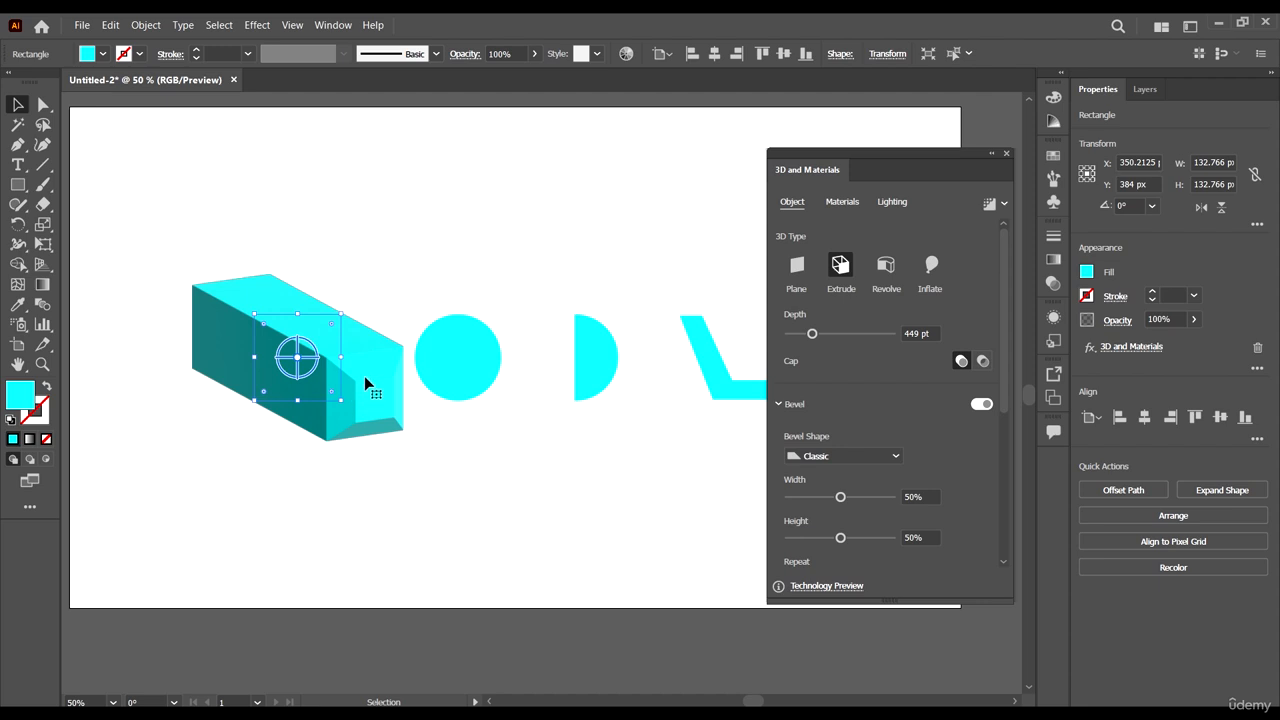
scroll(429, 363, "down", 1)
scroll(842, 392, "down", 3)
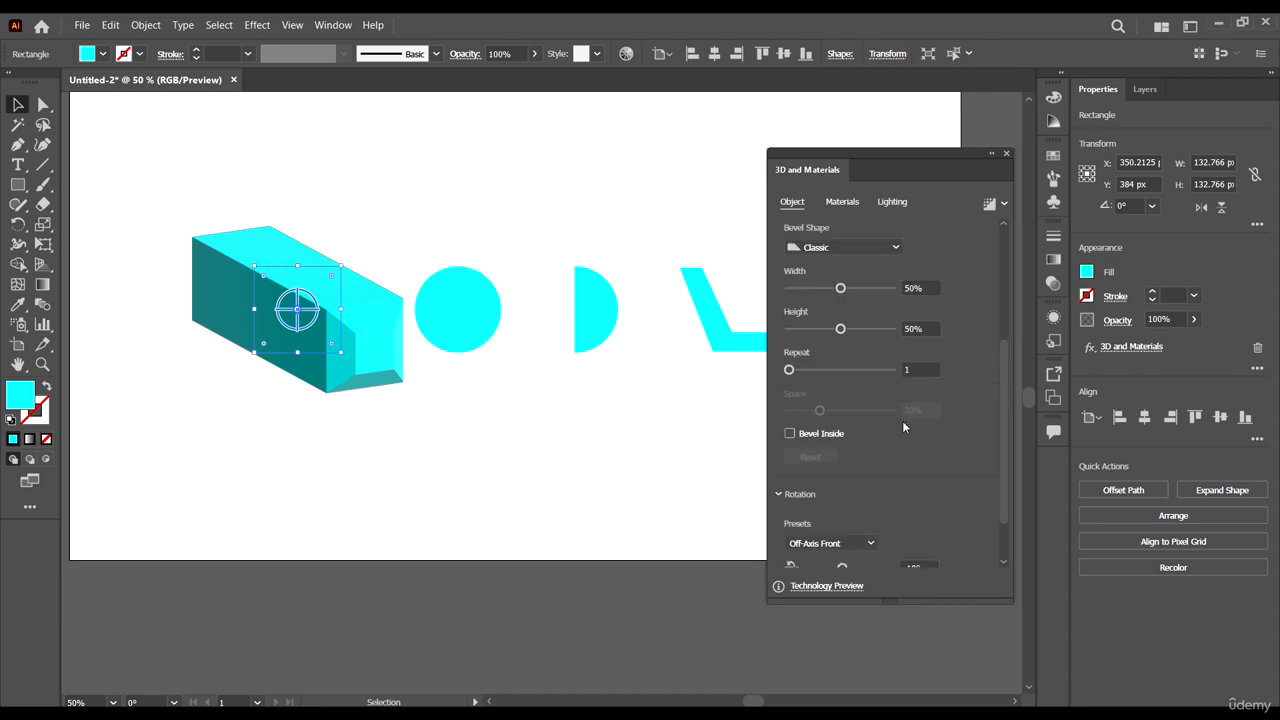
left_click(865, 247)
left_click(833, 286)
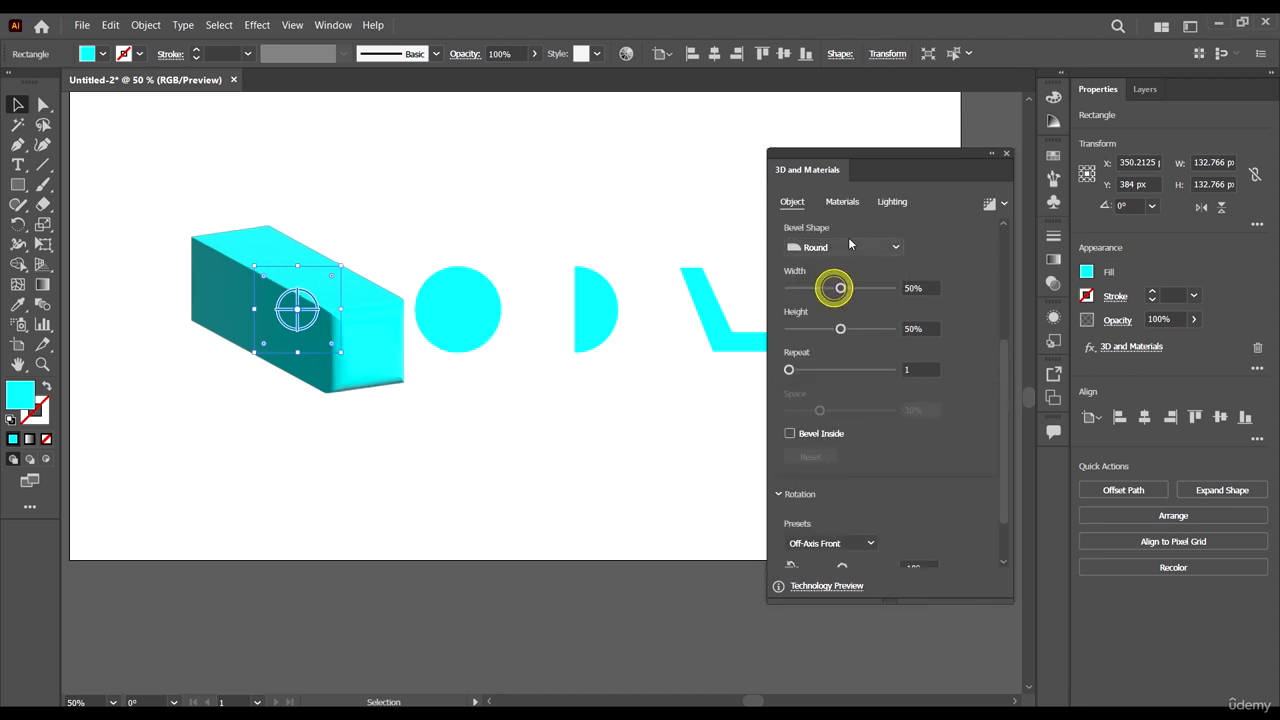
Try the Classic, Round, Convex and Step bevel shapes in turn on the extruded square
scroll(848, 269, "up", 2)
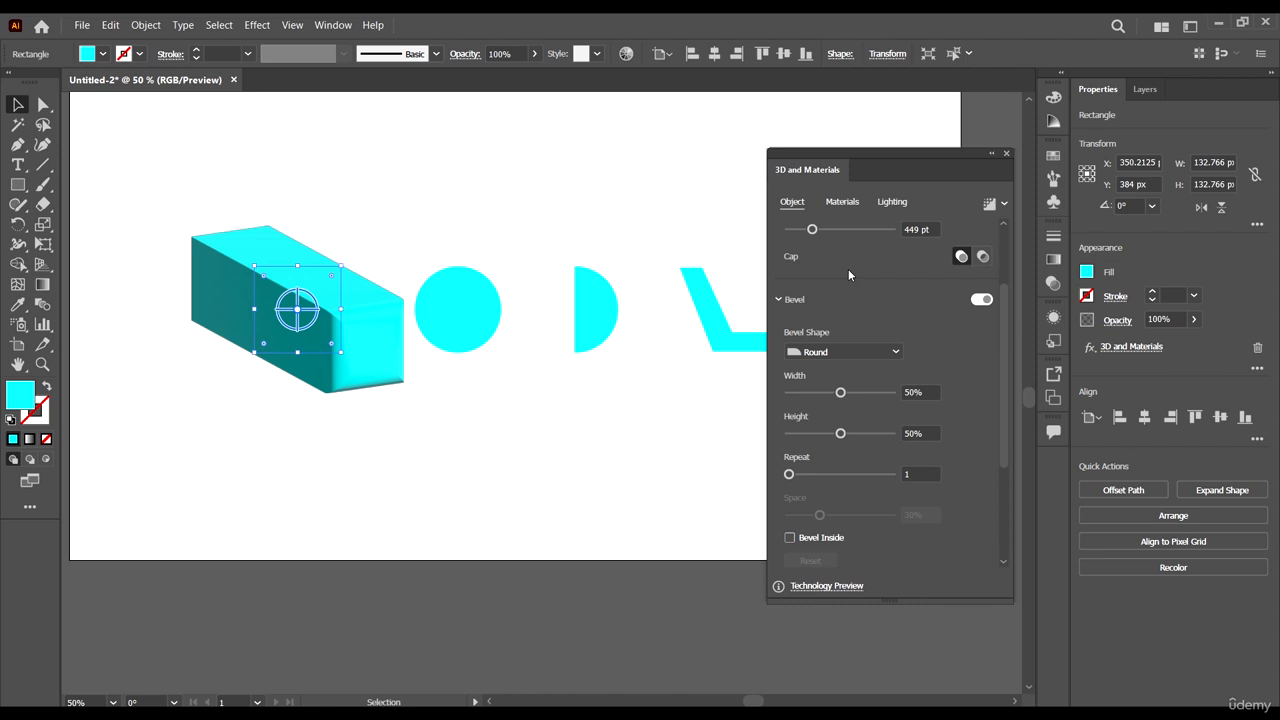
left_click(840, 352)
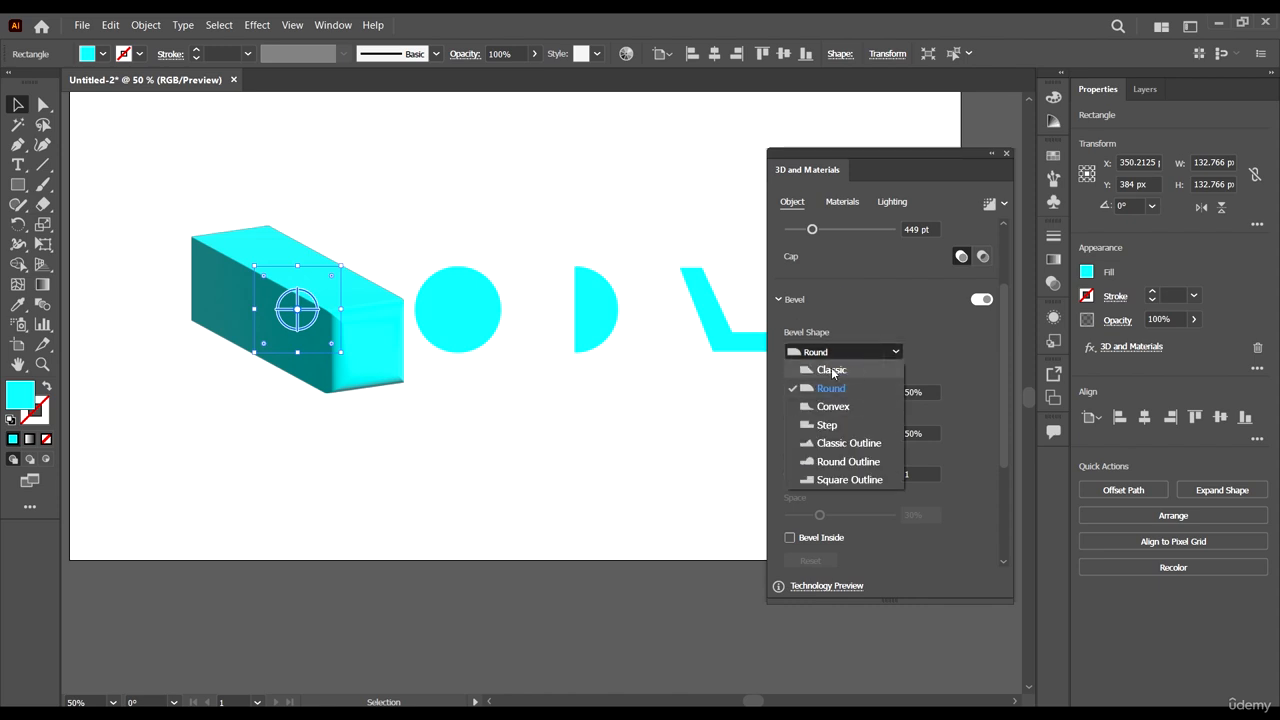
left_click(832, 370)
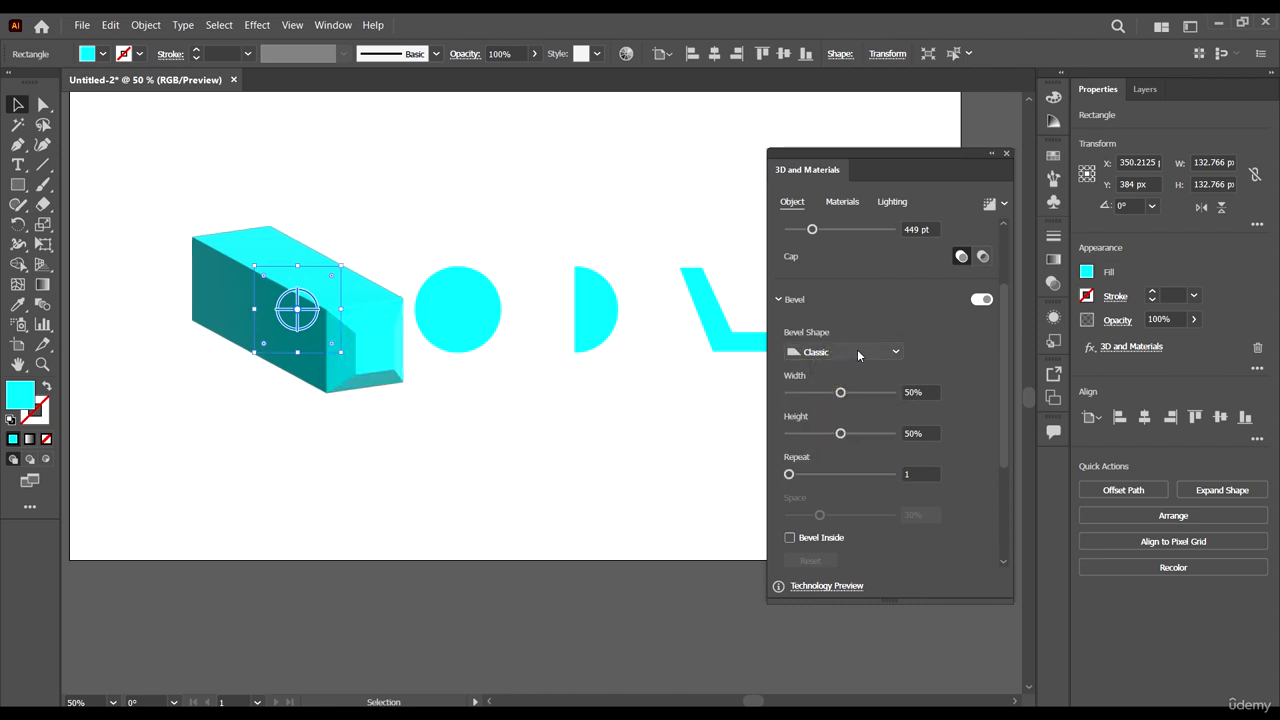
left_click(857, 352)
left_click(838, 389)
left_click(866, 350)
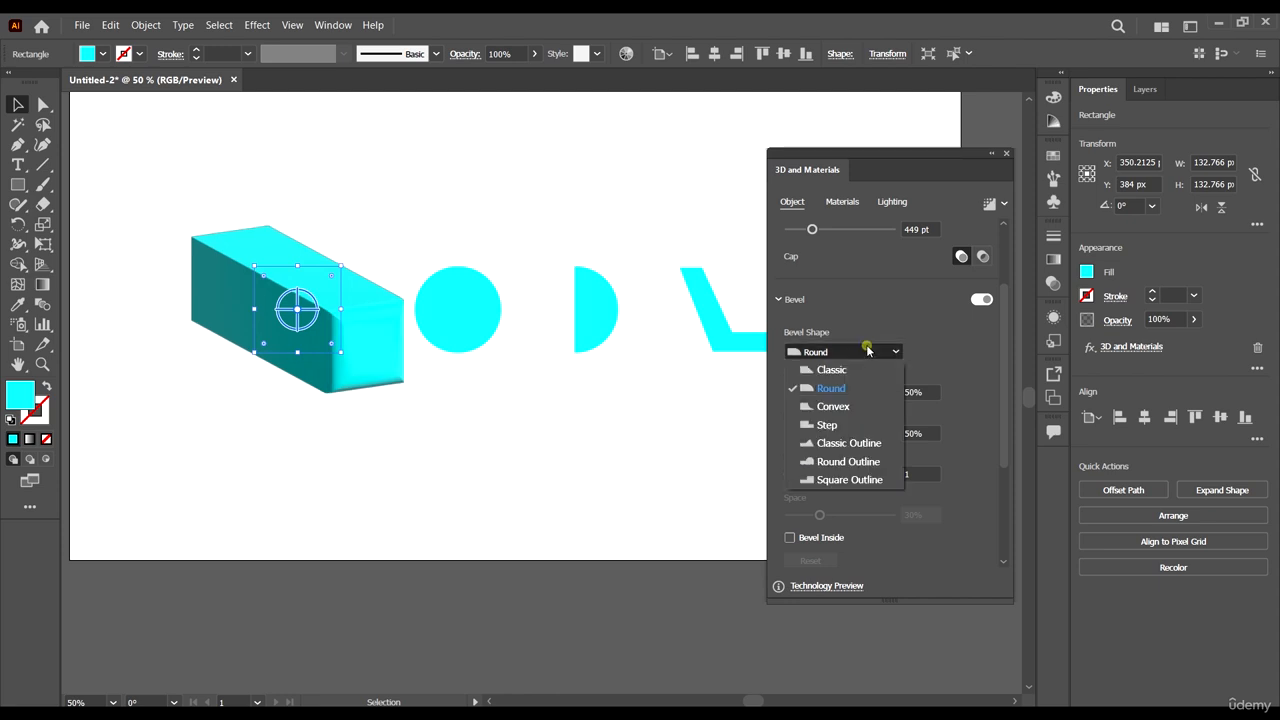
left_click(852, 405)
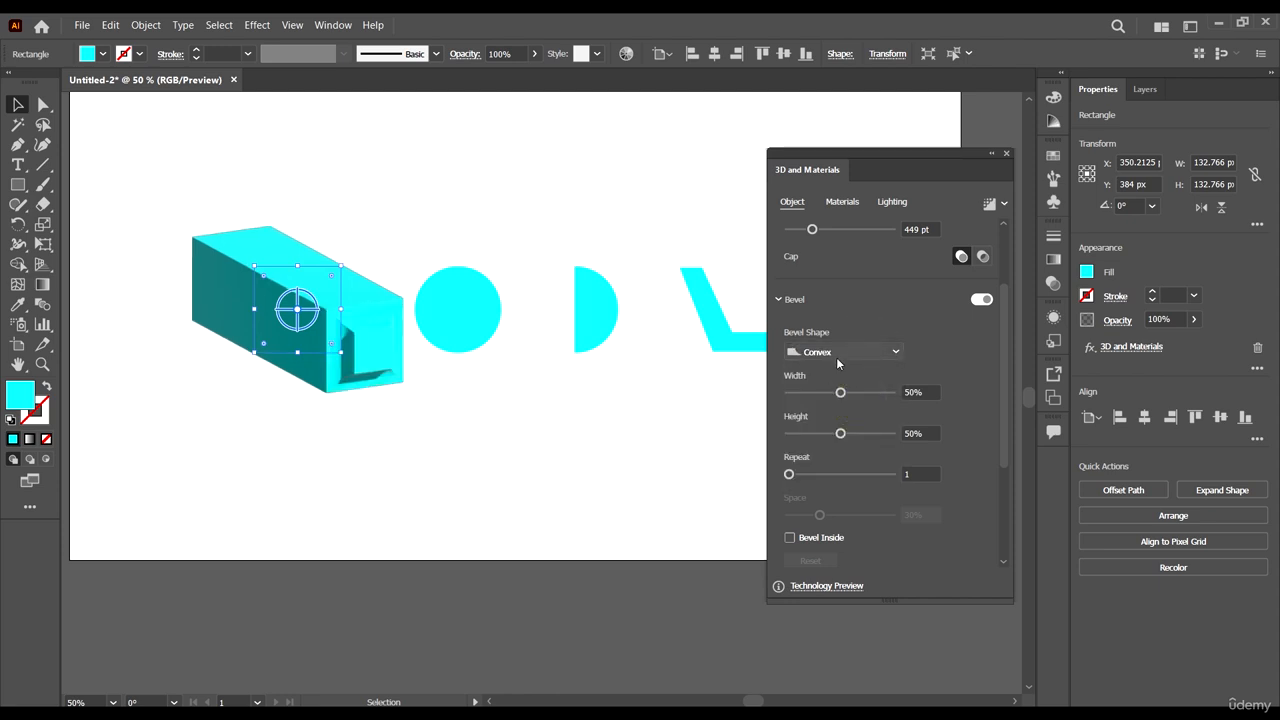
left_click(837, 358)
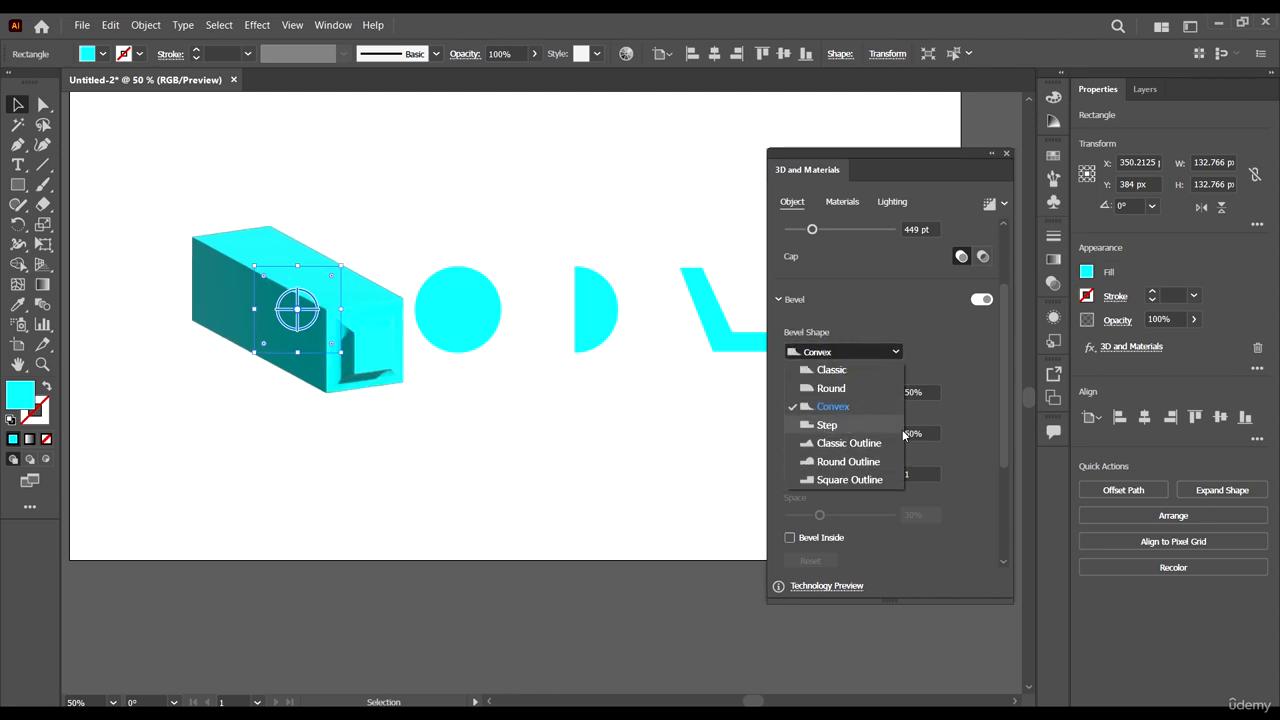
left_click(820, 425)
Try the Classic Outline and Round Outline bevels on the extruded square, finishing with the Square Outline bevel shape
left_click(840, 351)
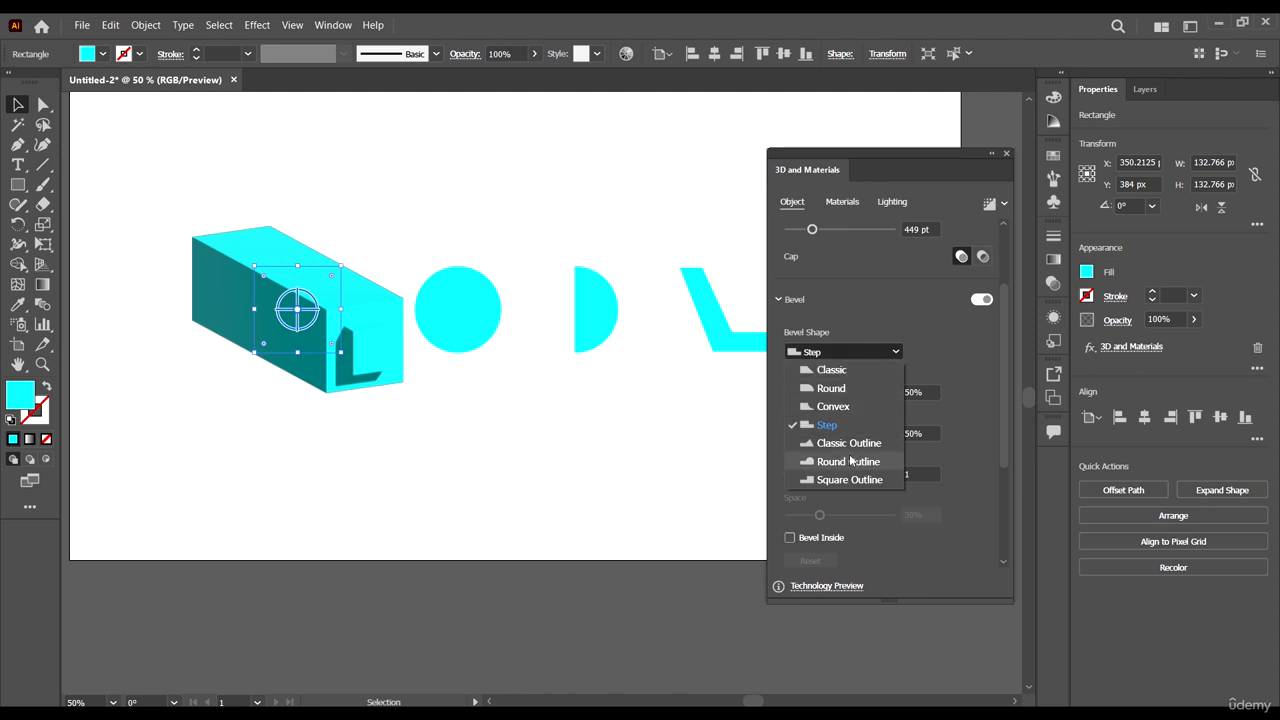
left_click(849, 443)
left_click(842, 352)
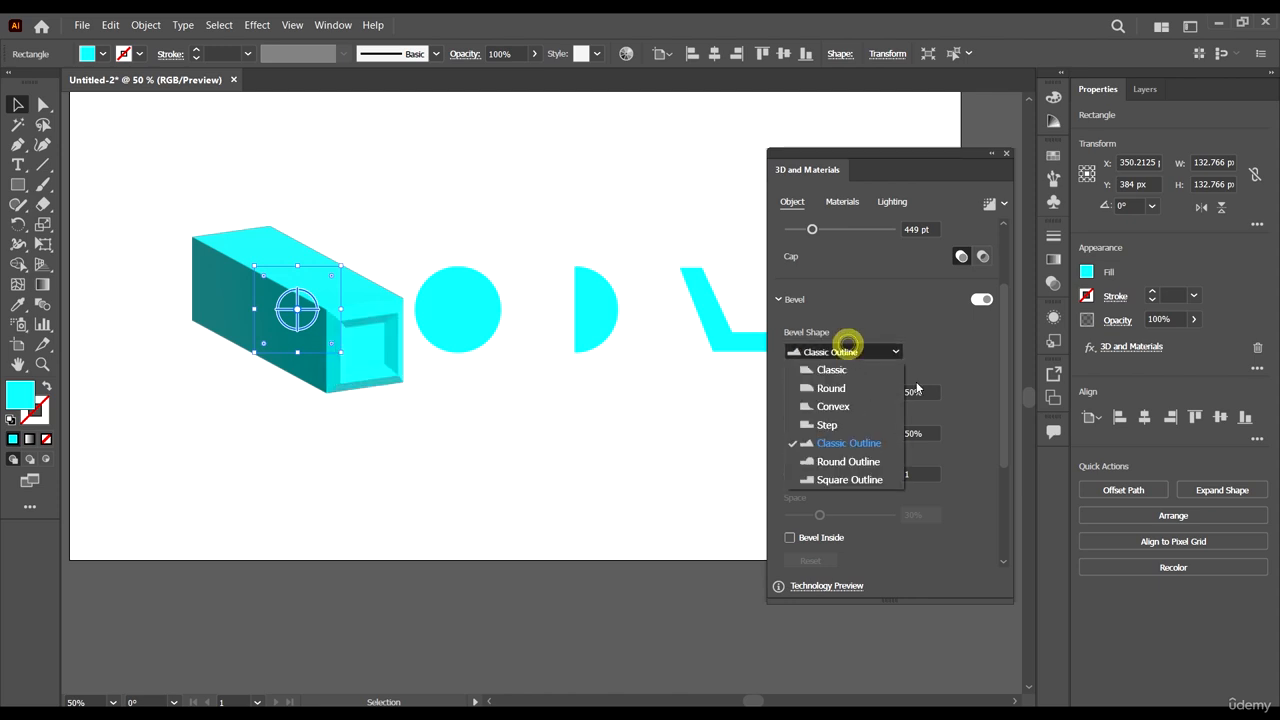
left_click(855, 464)
left_click(842, 352)
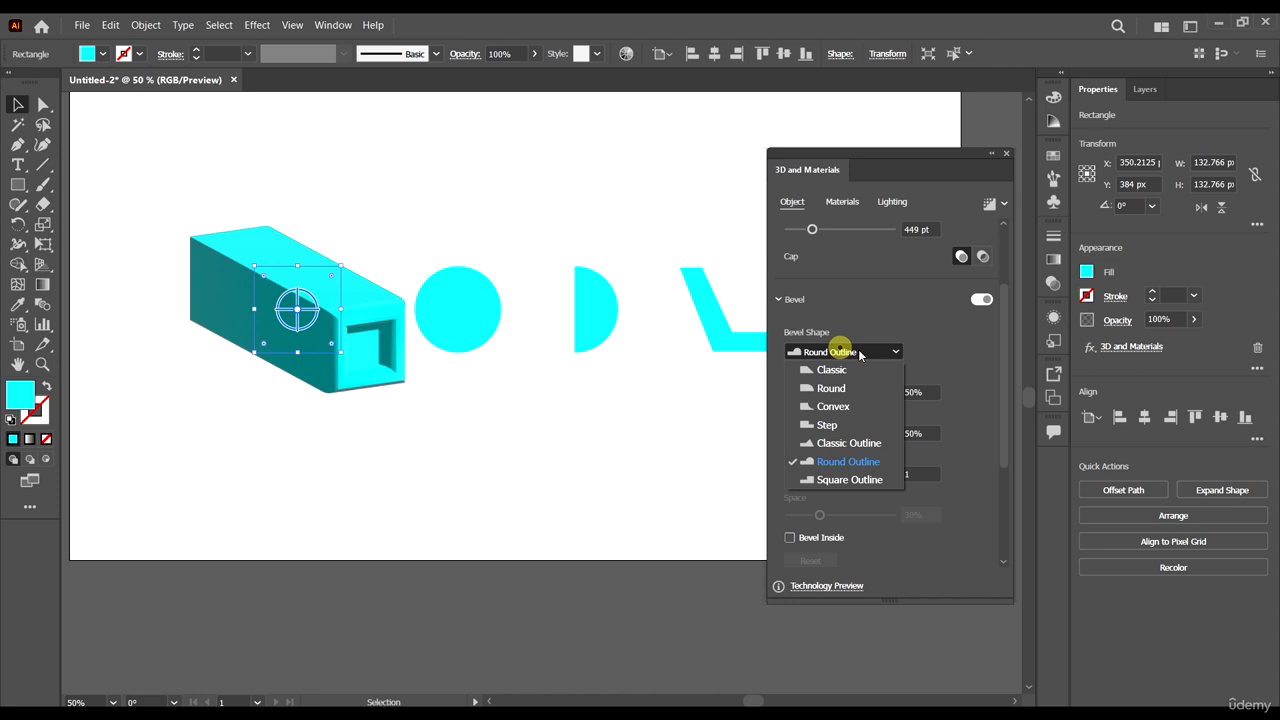
left_click(872, 478)
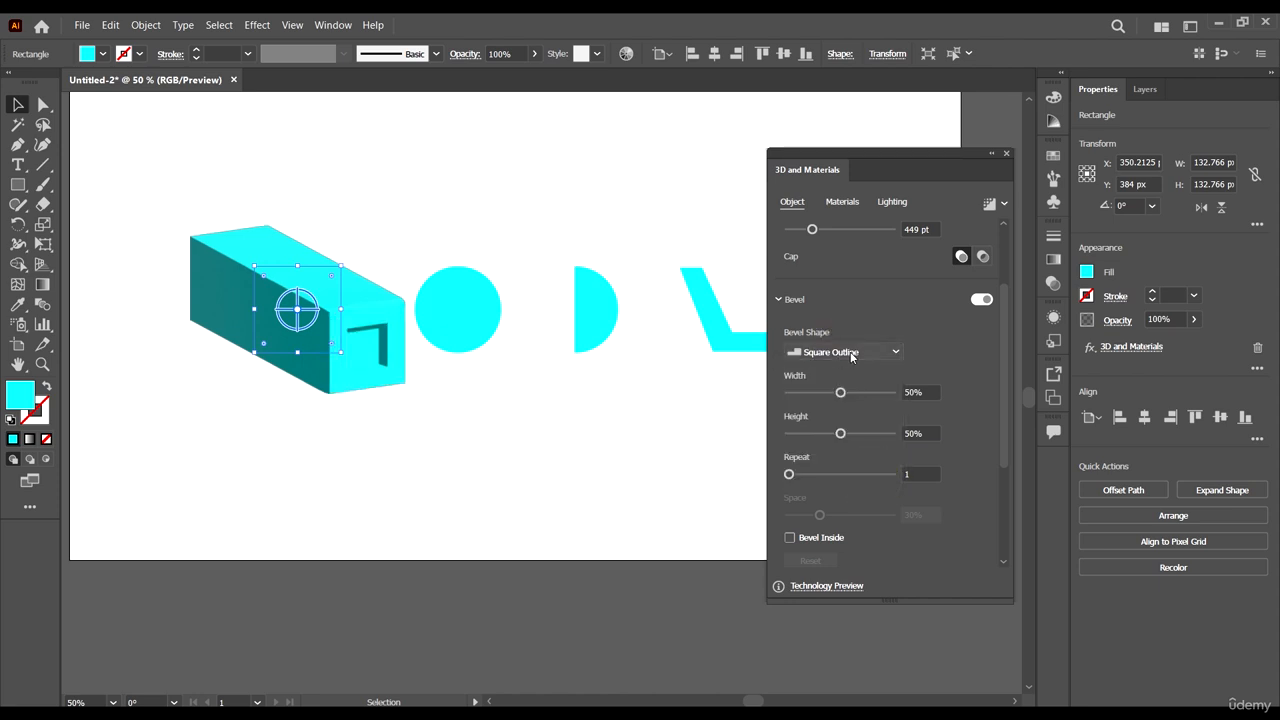
Change the extruded square's bevel shape to Classic
left_click(843, 352)
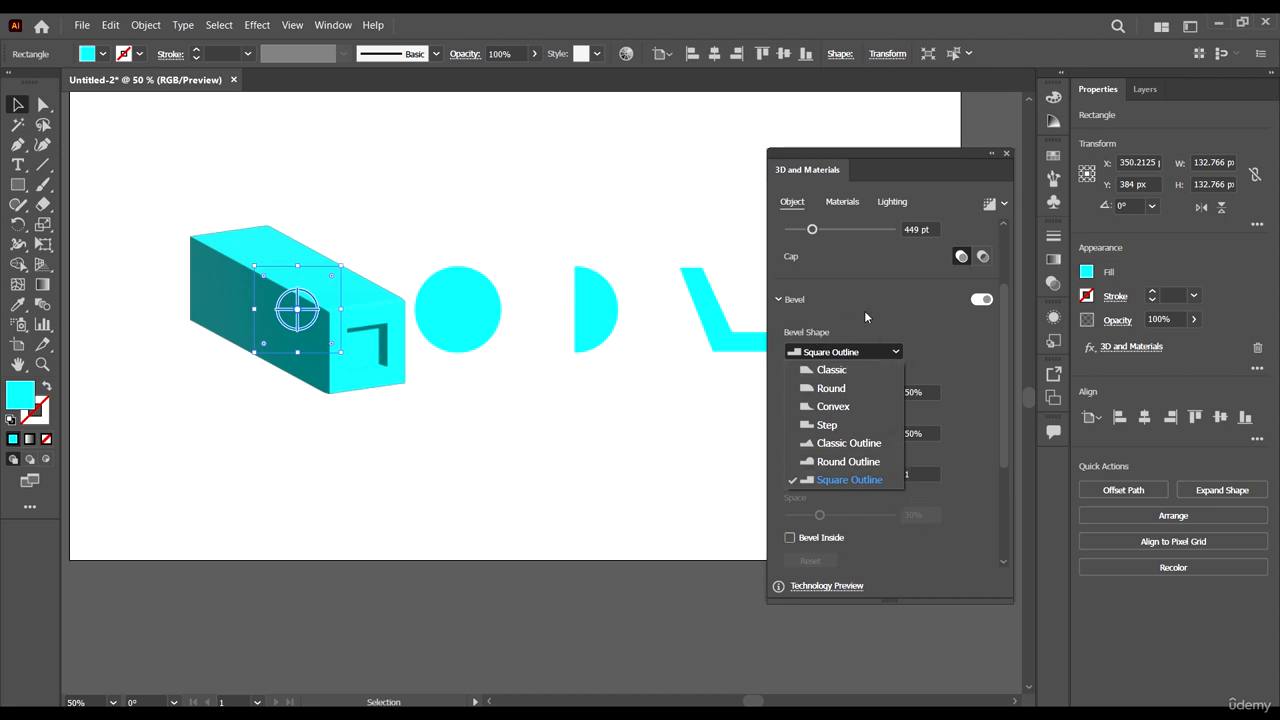
left_click(856, 352)
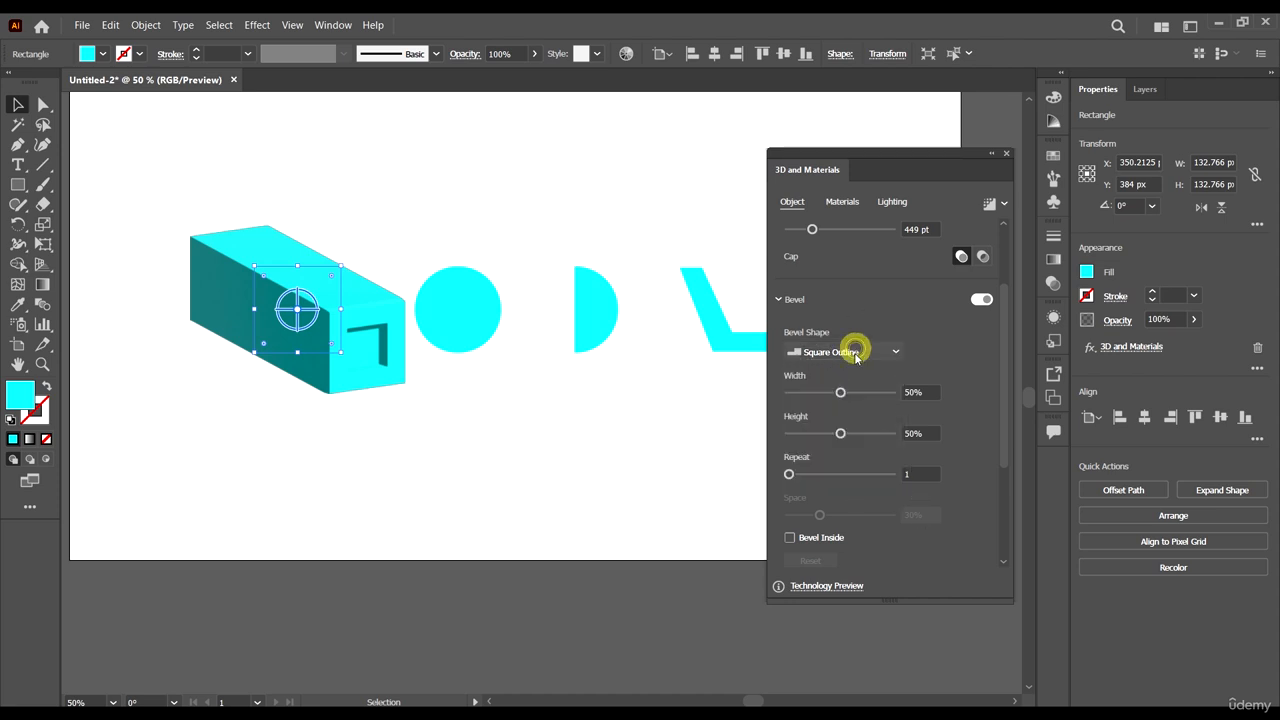
left_click(851, 350)
left_click(836, 370)
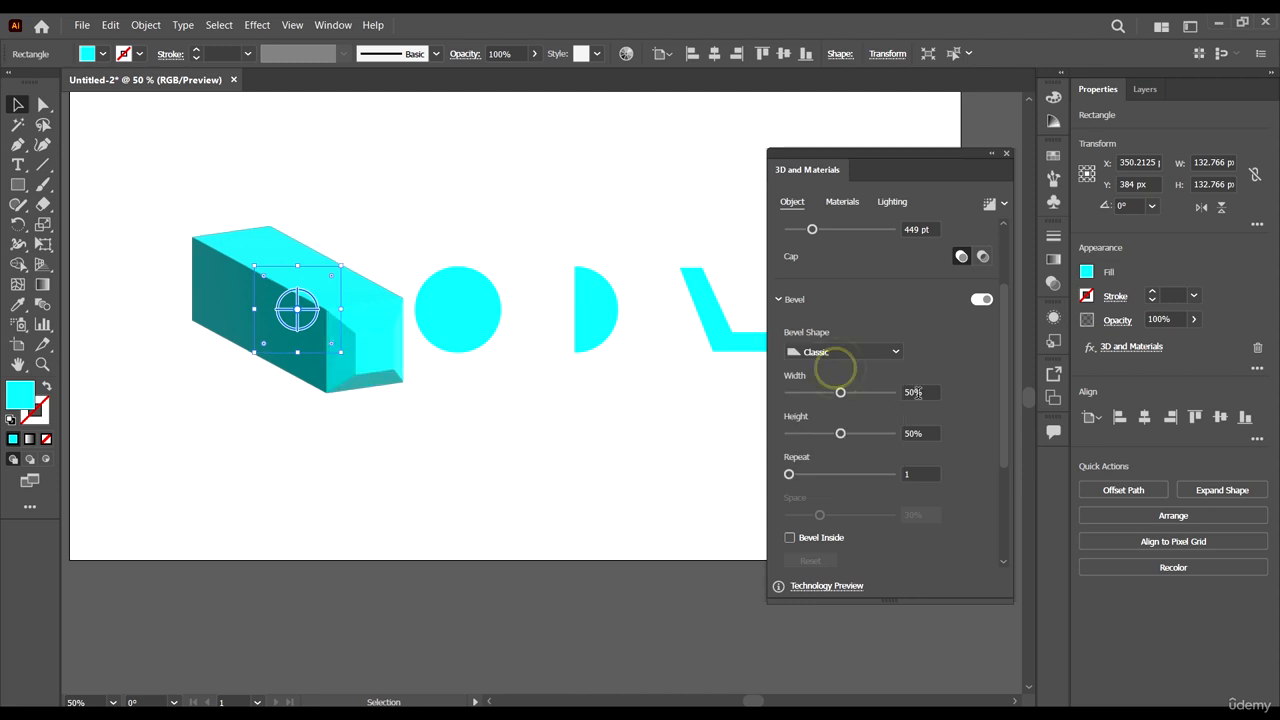
scroll(432, 392, "up", 2)
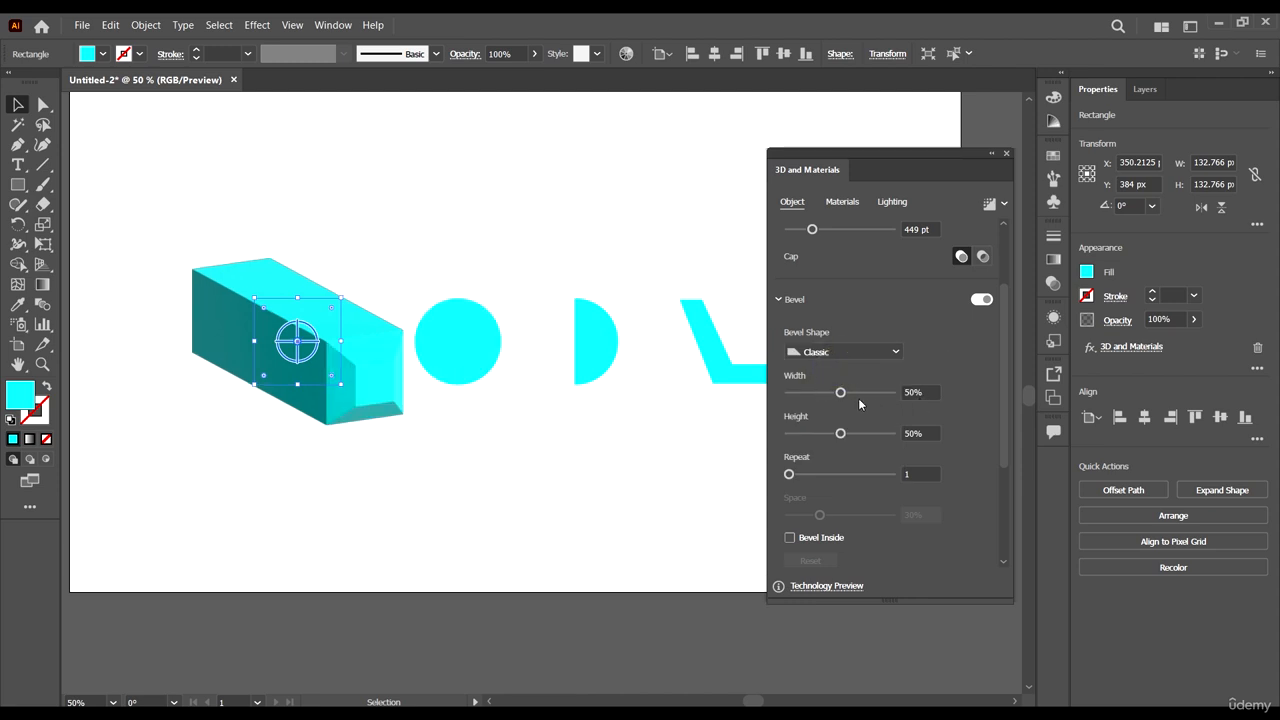
Set the Classic bevel's width to 48%, height to 61%, repeat to 4 and space to 6%
left_click_drag(840, 391, 851, 433)
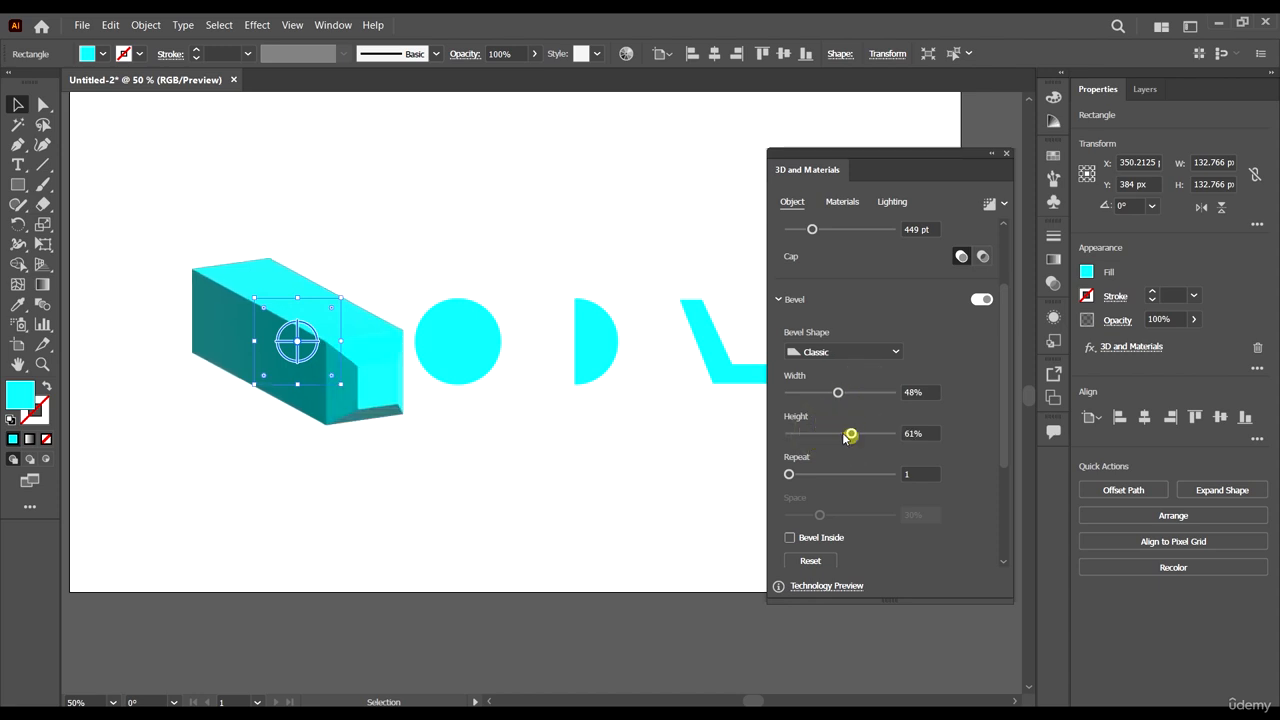
left_click(822, 474)
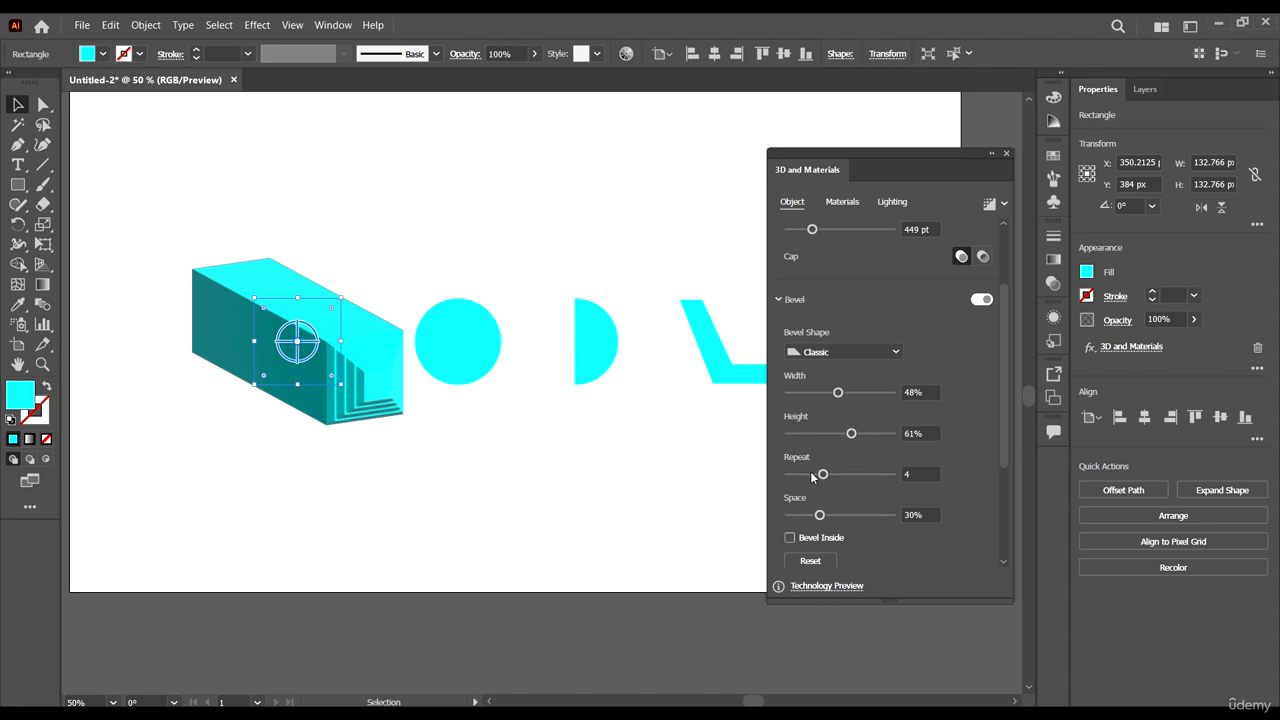
mouse_move(812, 476)
left_mouse_down()
mouse_move(791, 467)
mouse_move(822, 474)
left_mouse_up()
mouse_move(819, 515)
left_mouse_down()
mouse_move(850, 515)
mouse_move(795, 518)
left_mouse_up()
scroll(898, 538, "down", 3)
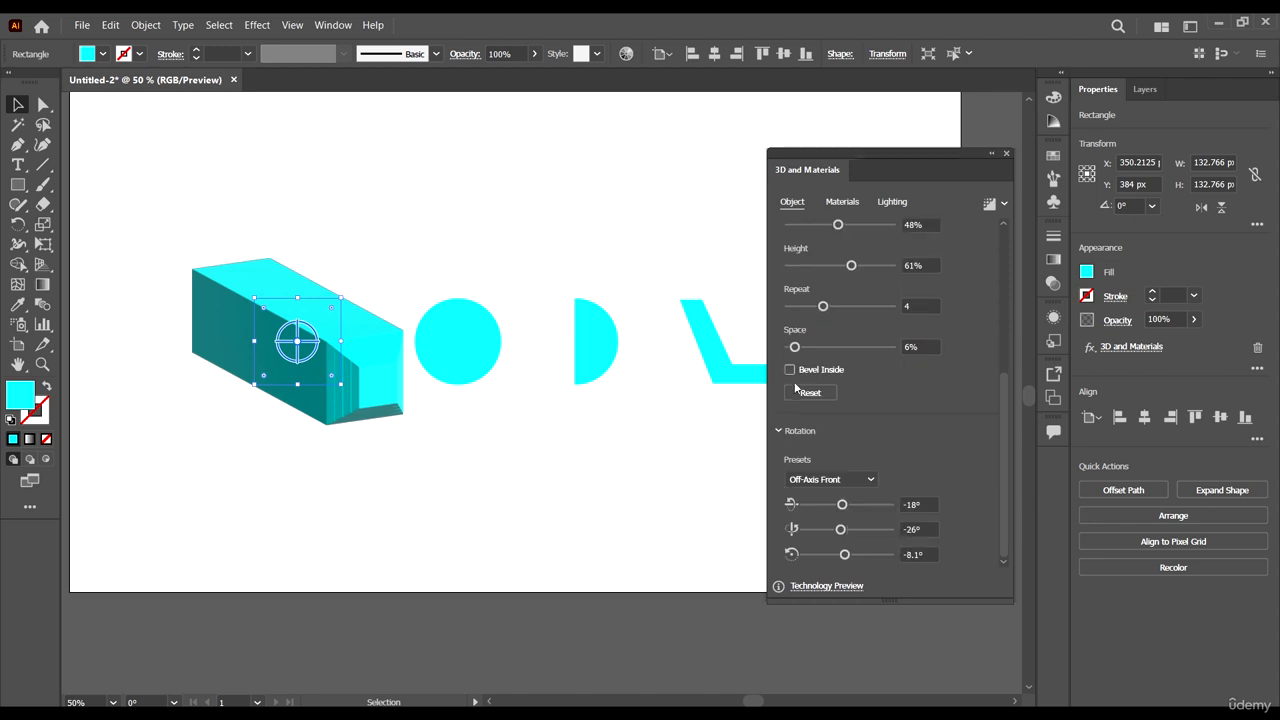
Try the Bevel Inside option on the extruded square and switch it off again
left_click(790, 370)
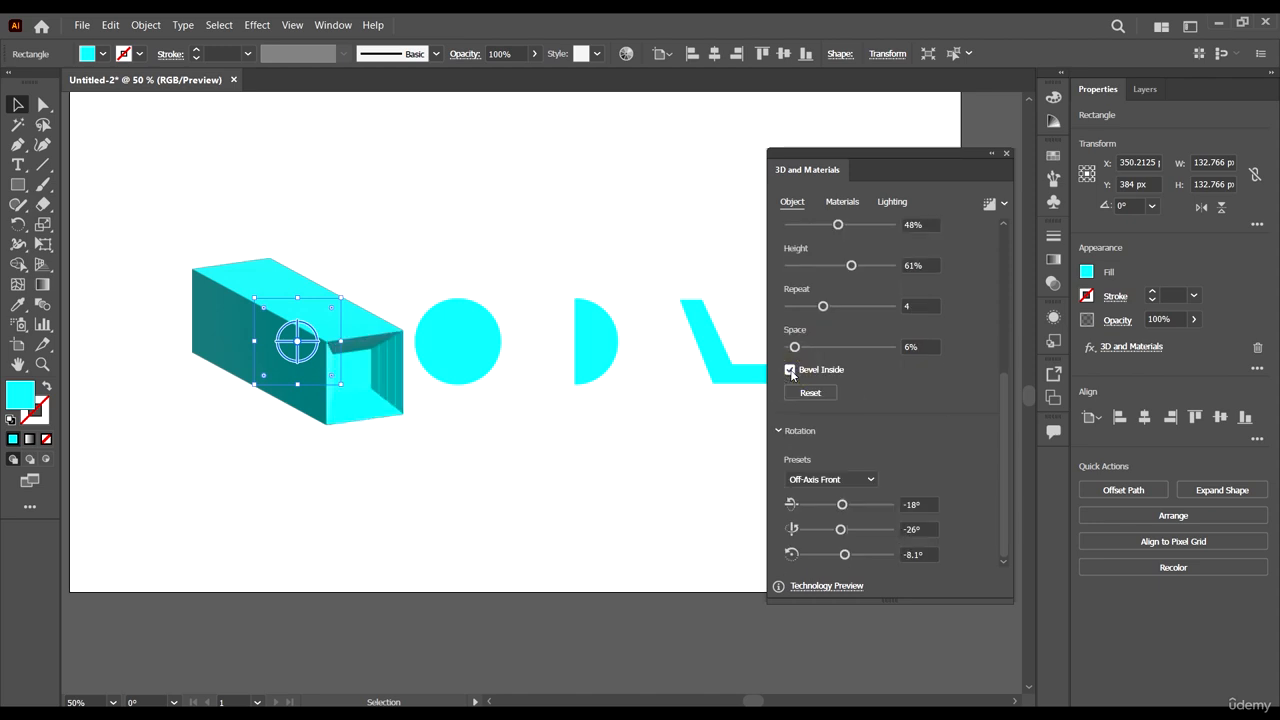
left_click(790, 370)
scroll(922, 395, "up", 3)
Reset the bevel settings, turn the square's bevel off and collapse the bevel options
scroll(865, 548, "down", 3)
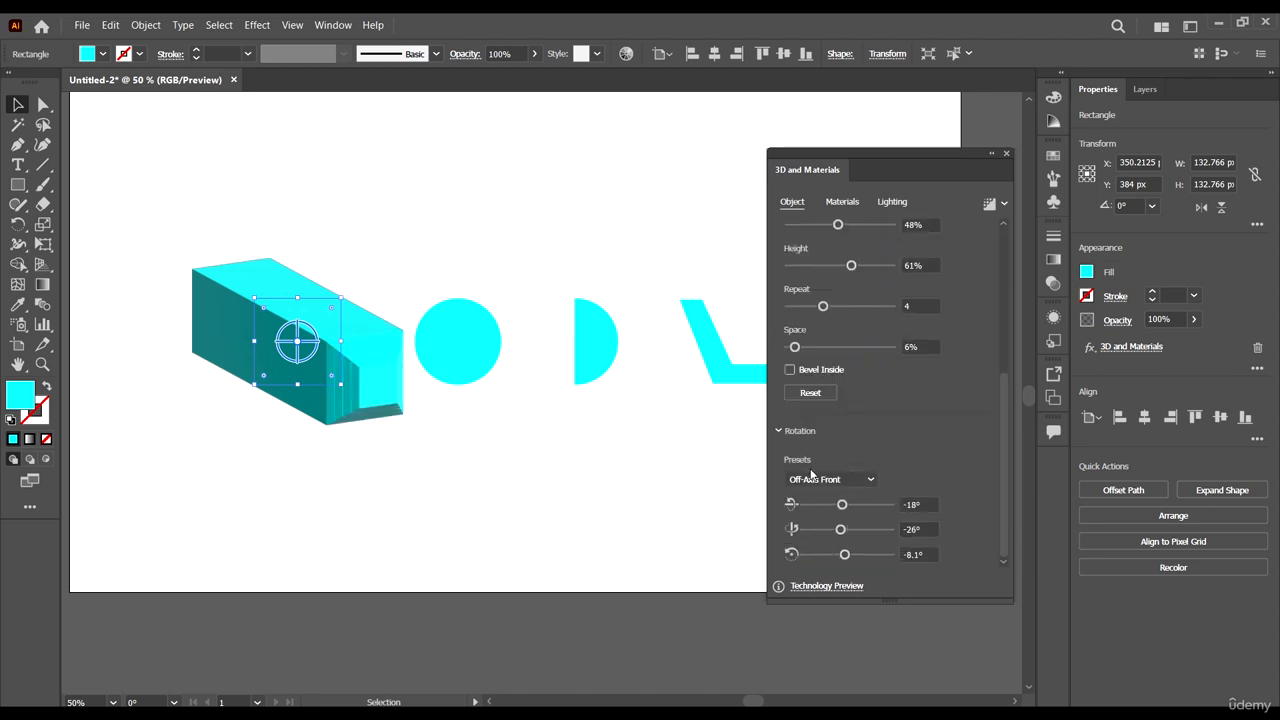
left_click(812, 393)
scroll(893, 408, "up", 3)
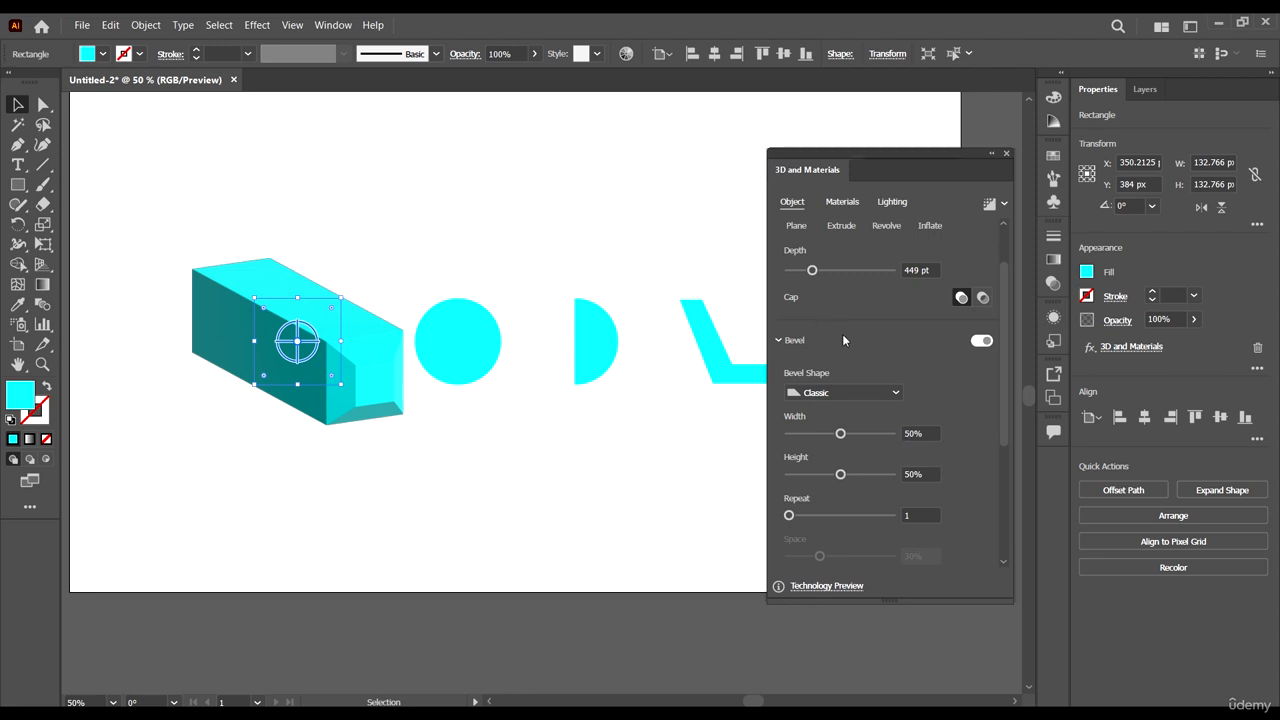
left_click(983, 344)
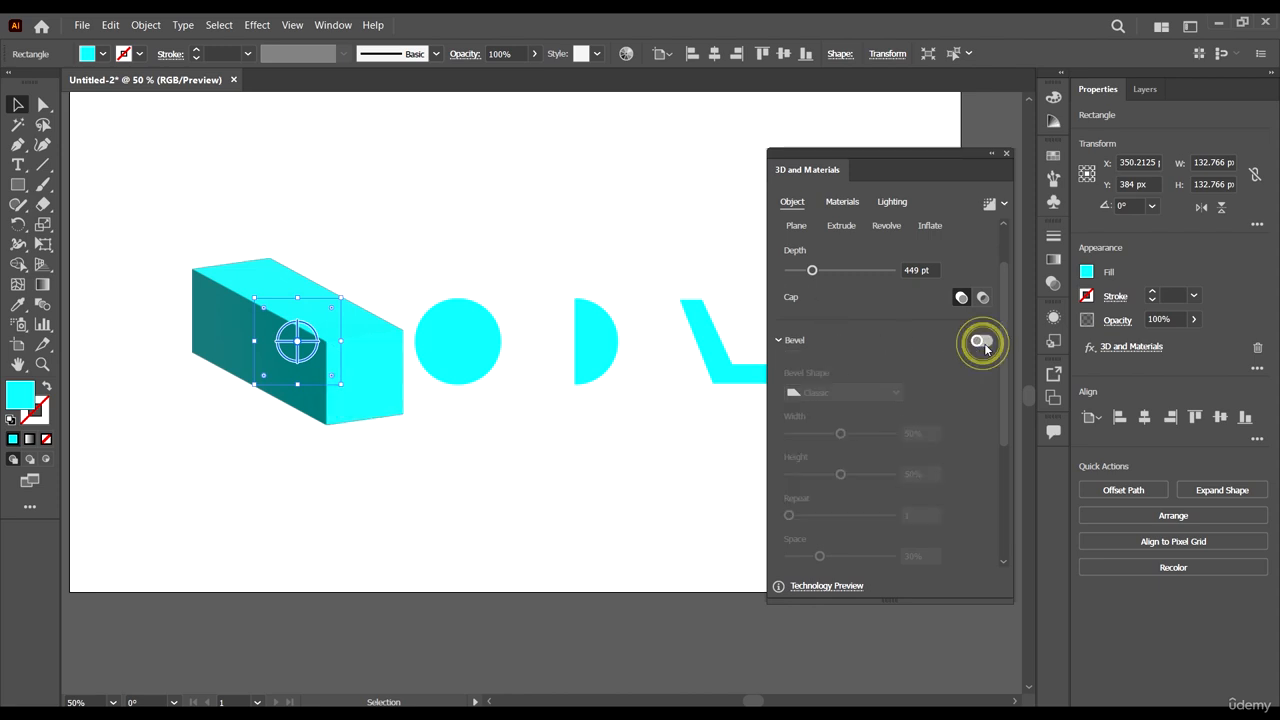
left_click(777, 340)
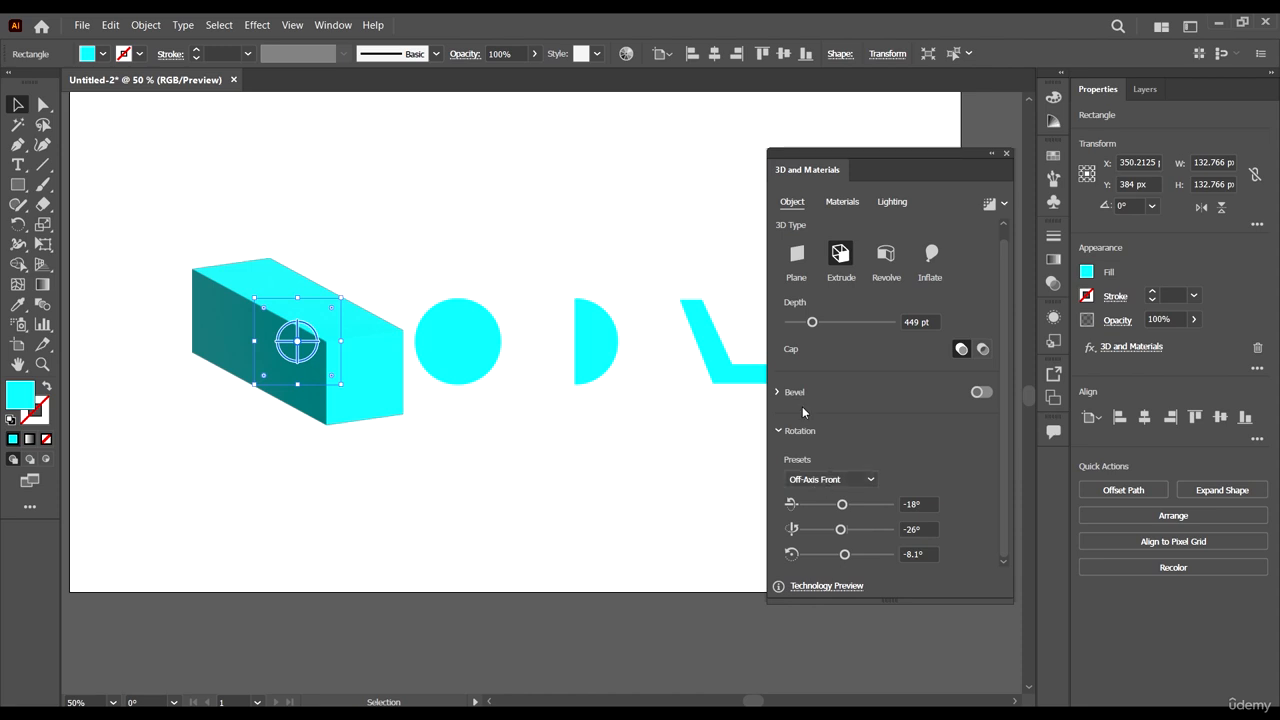
Try the Front, Left, Off-Axis Front, Off-Axis Left and Isometric Top rotation presets in turn on the extruded square
left_click(840, 479)
left_click(824, 175)
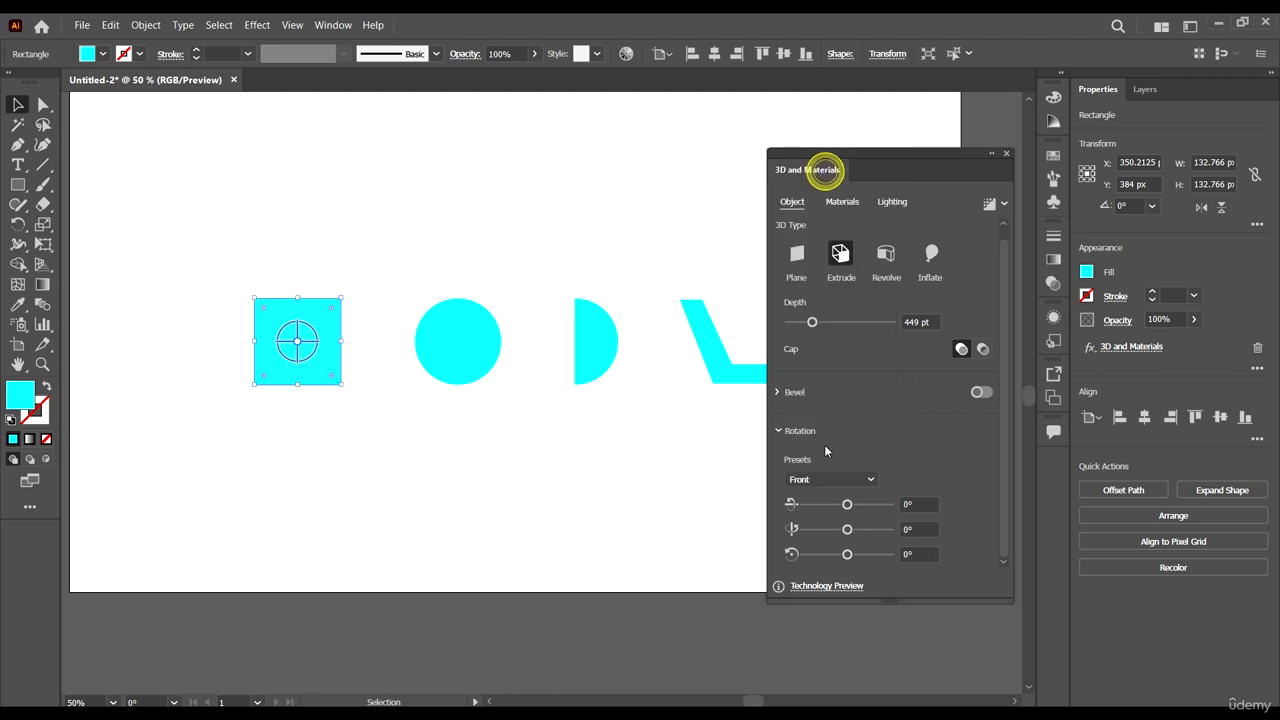
left_click(829, 479)
left_click(811, 212)
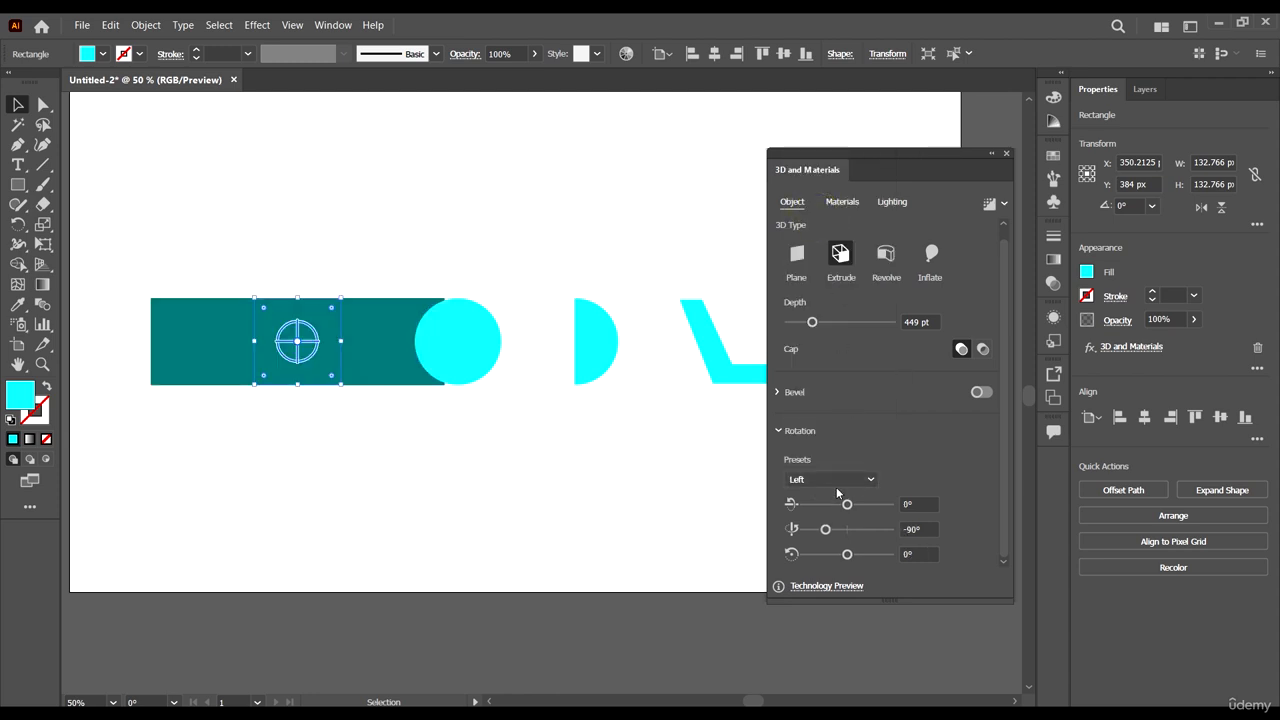
left_click(836, 480)
left_click(832, 291)
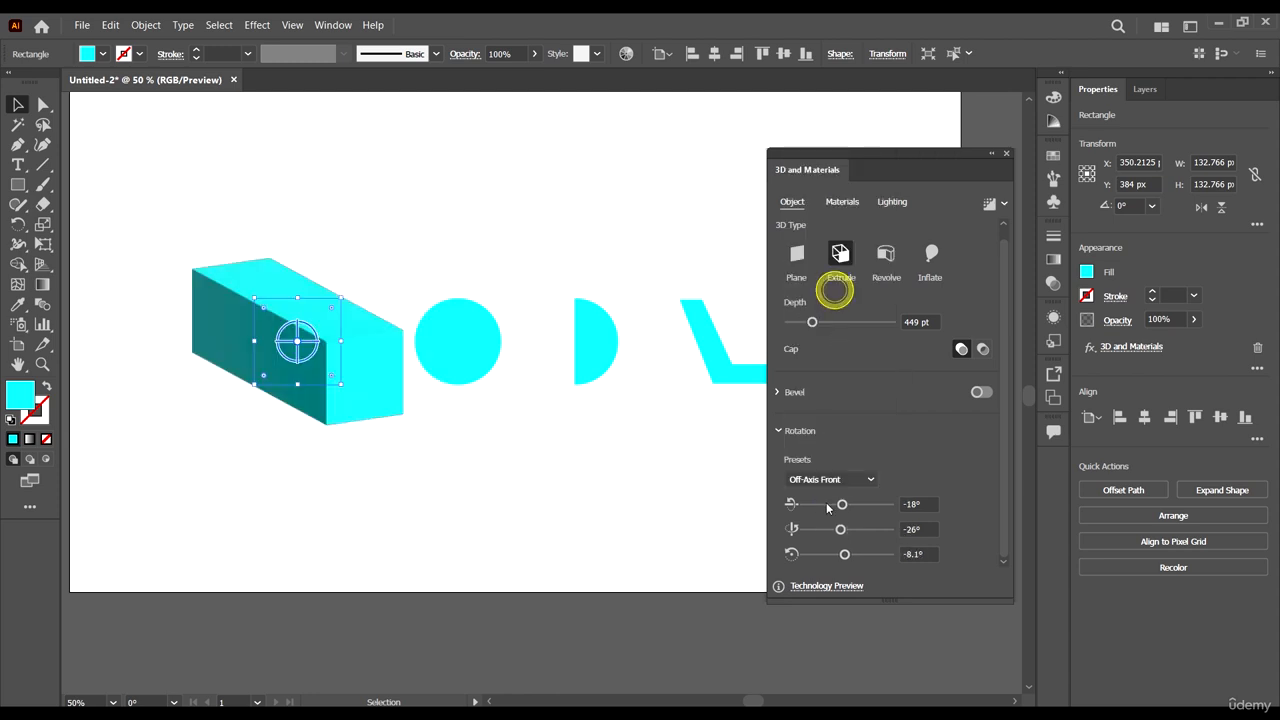
left_click(845, 484)
left_click(828, 328)
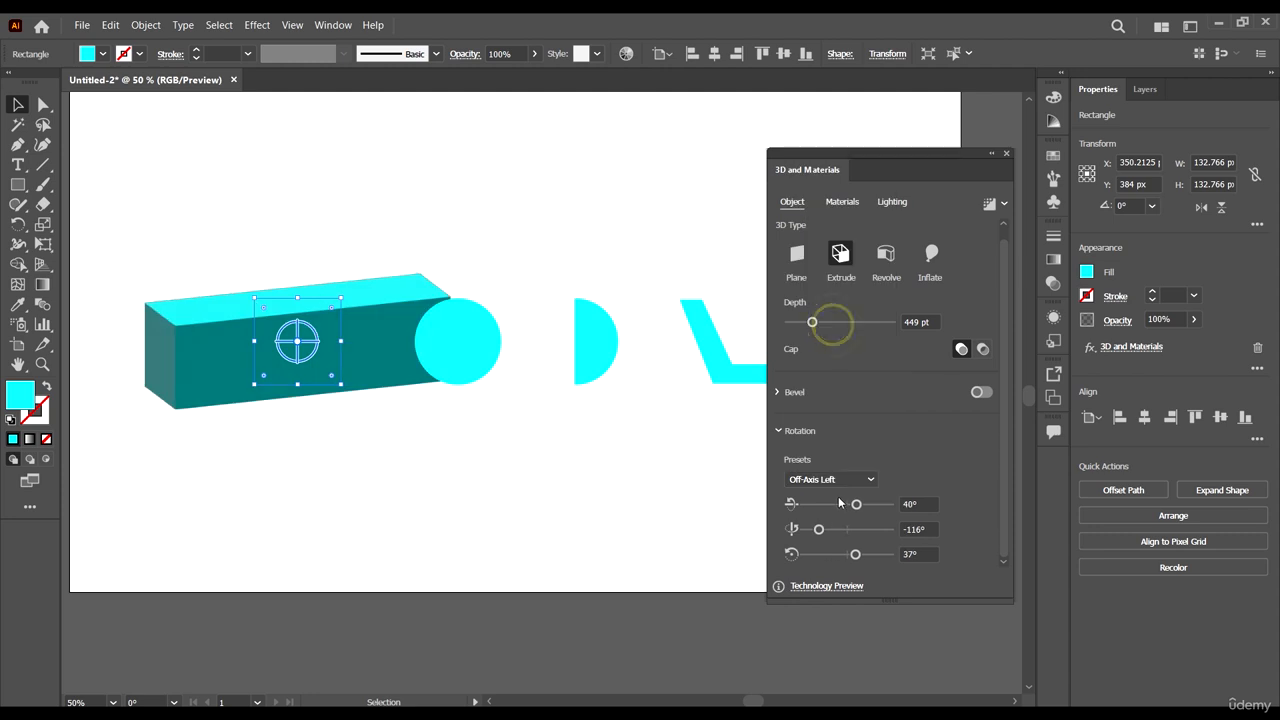
left_click(831, 479)
left_click(833, 442)
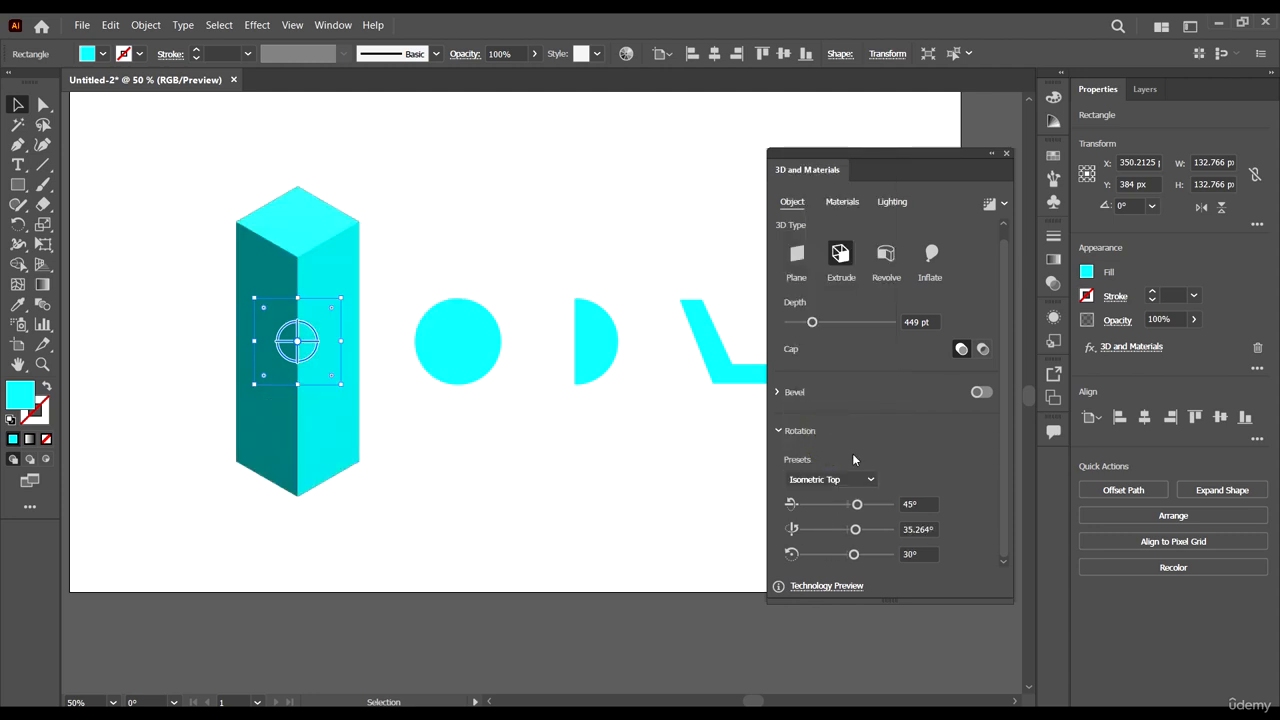
Give the extruded square a custom rotation of 180° around X, 180° around Y and -68° around Z
left_click_drag(857, 504, 830, 554)
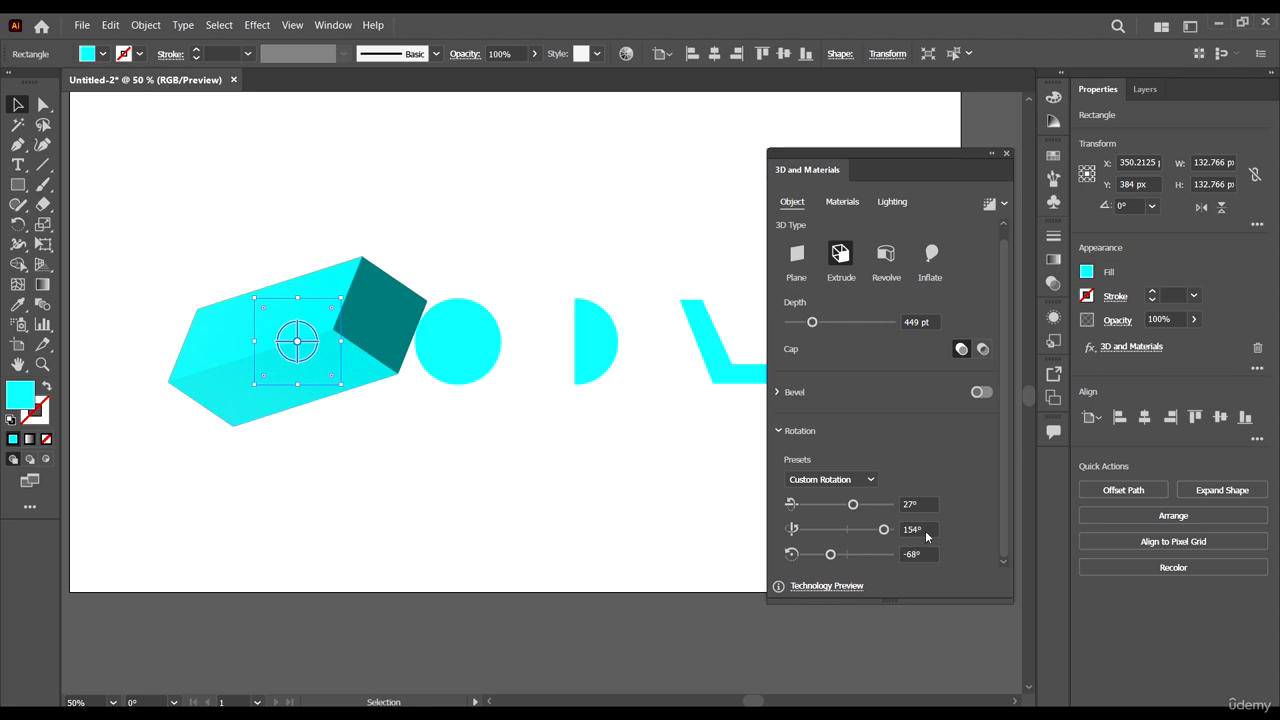
scroll(926, 537, "down", 3)
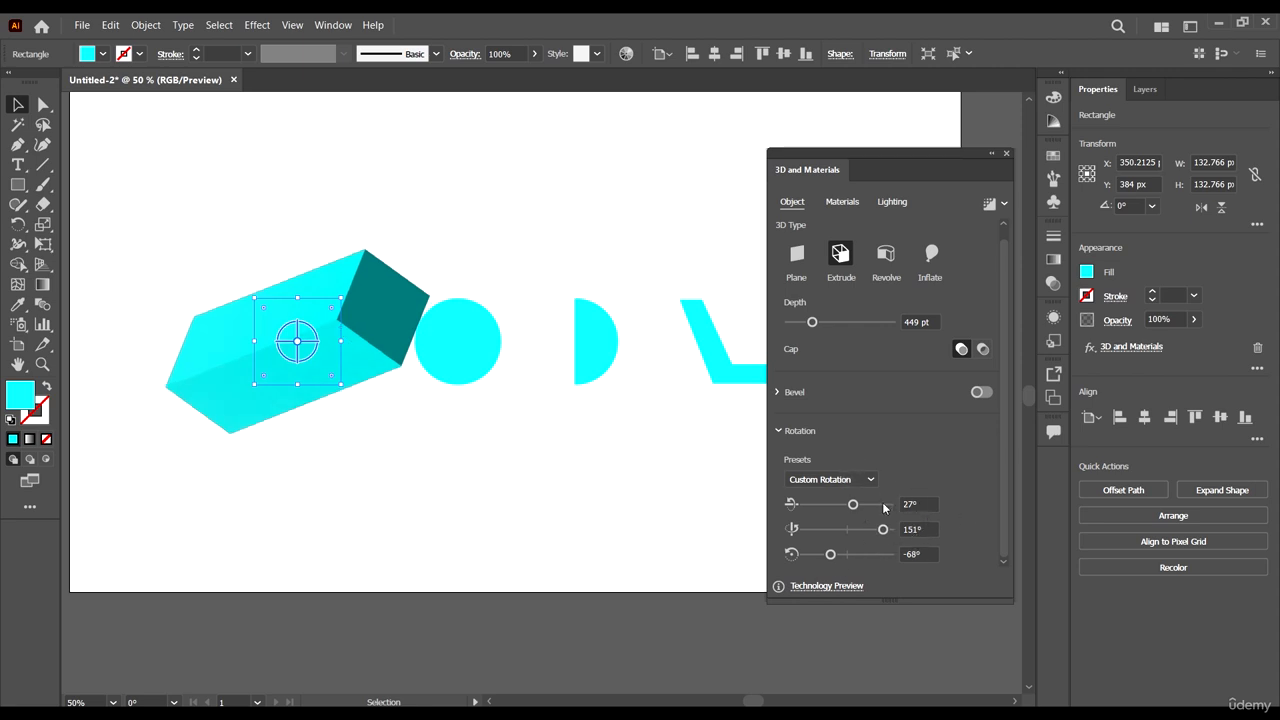
left_click_drag(852, 504, 907, 518)
Compare the Plane and Extrude 3D types on the square, finishing with Extrude
scroll(923, 417, "up", 1)
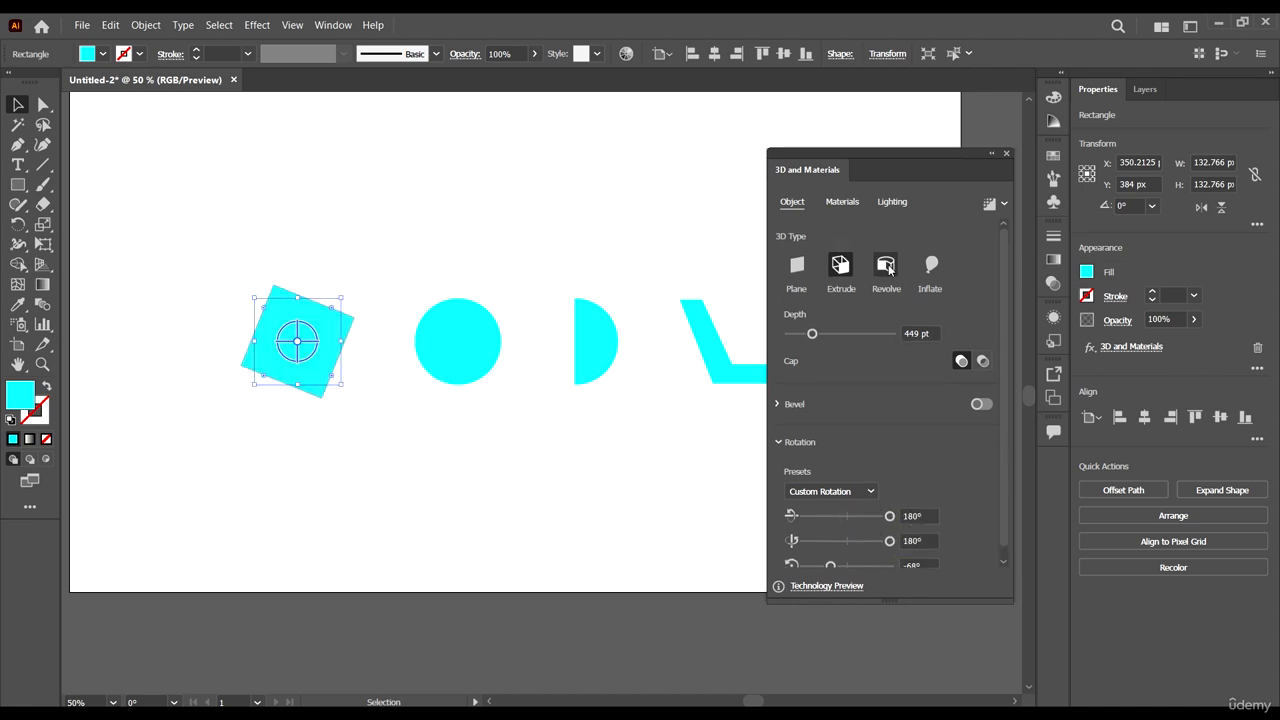
left_click(797, 266)
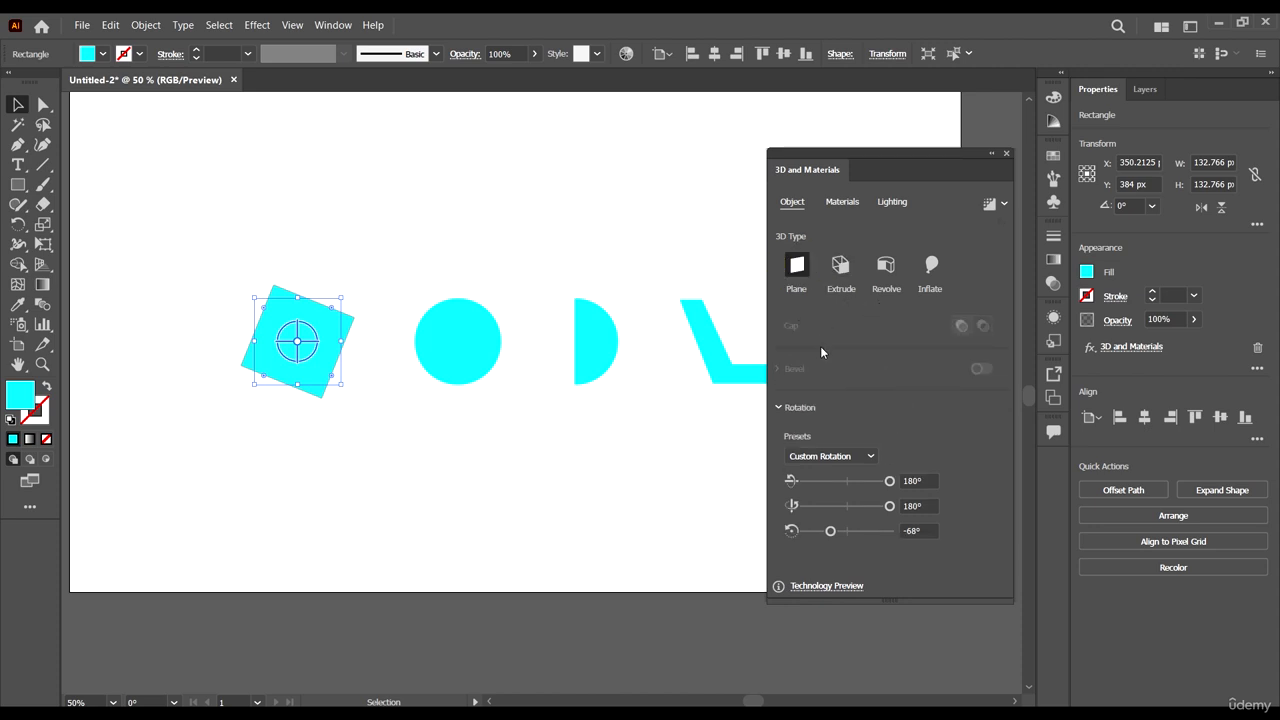
left_click(799, 324)
left_click(840, 263)
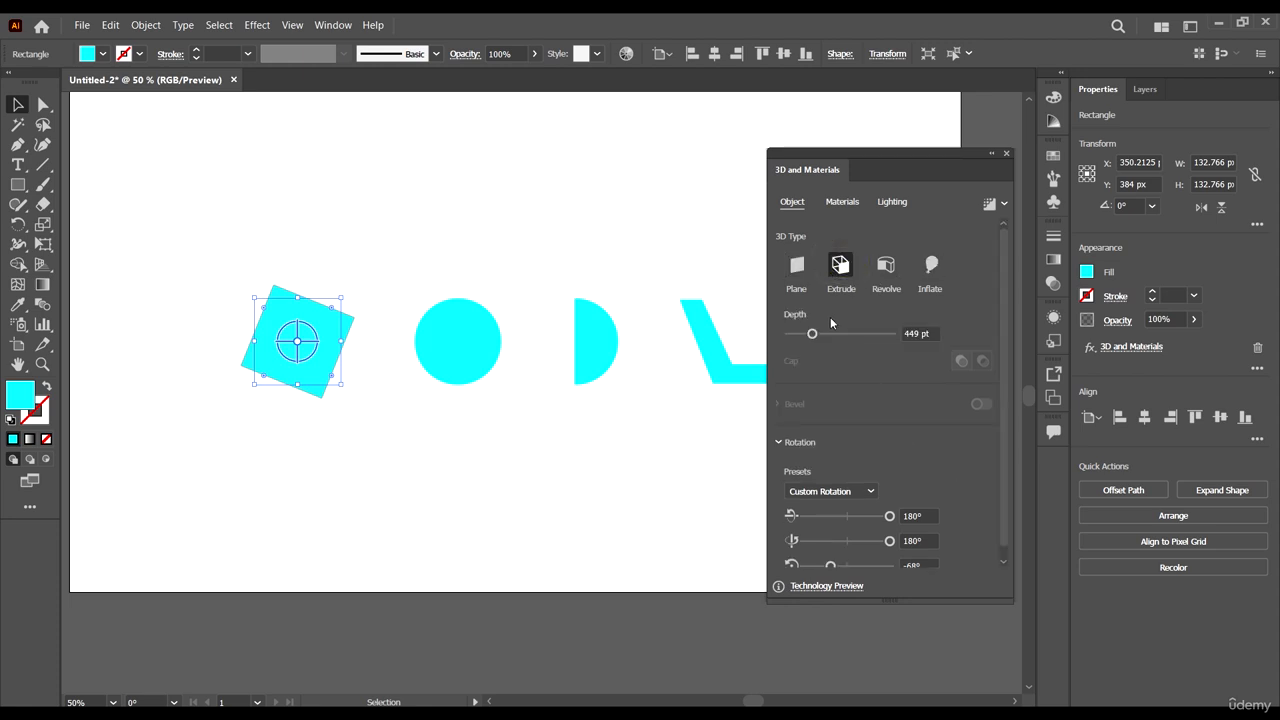
left_click(797, 265)
left_click(845, 262)
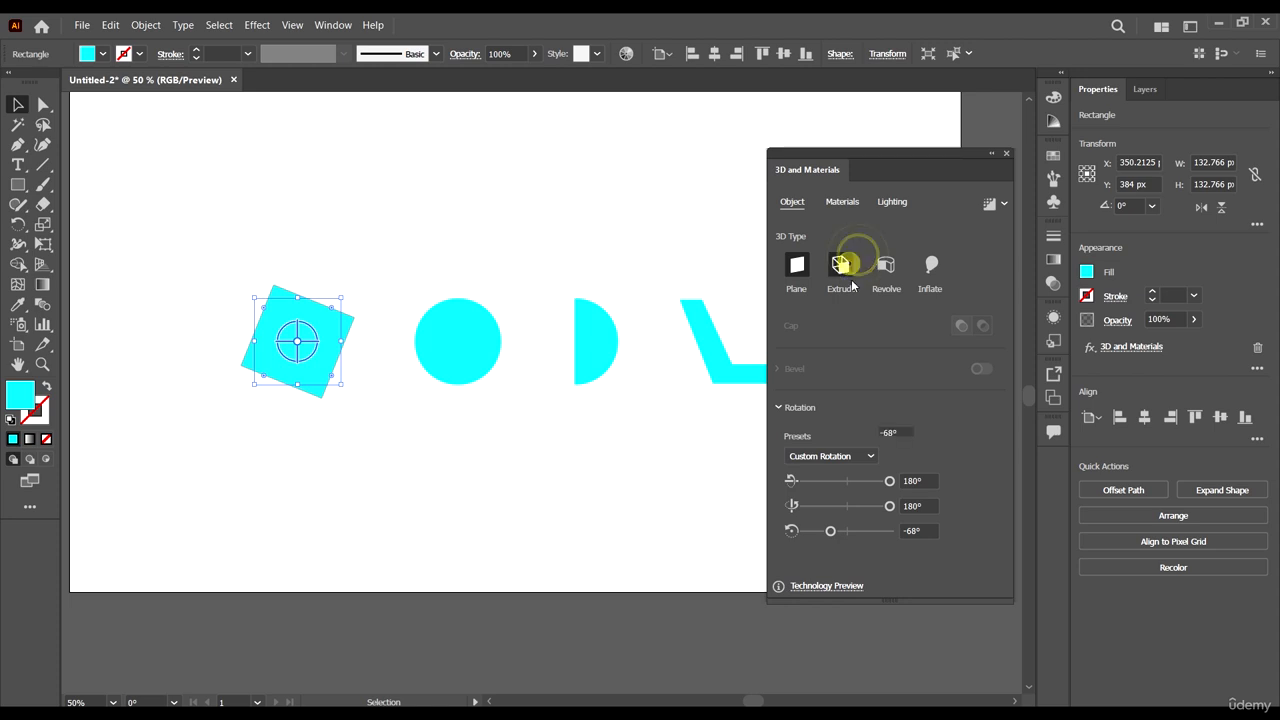
scroll(862, 390, "down", 1)
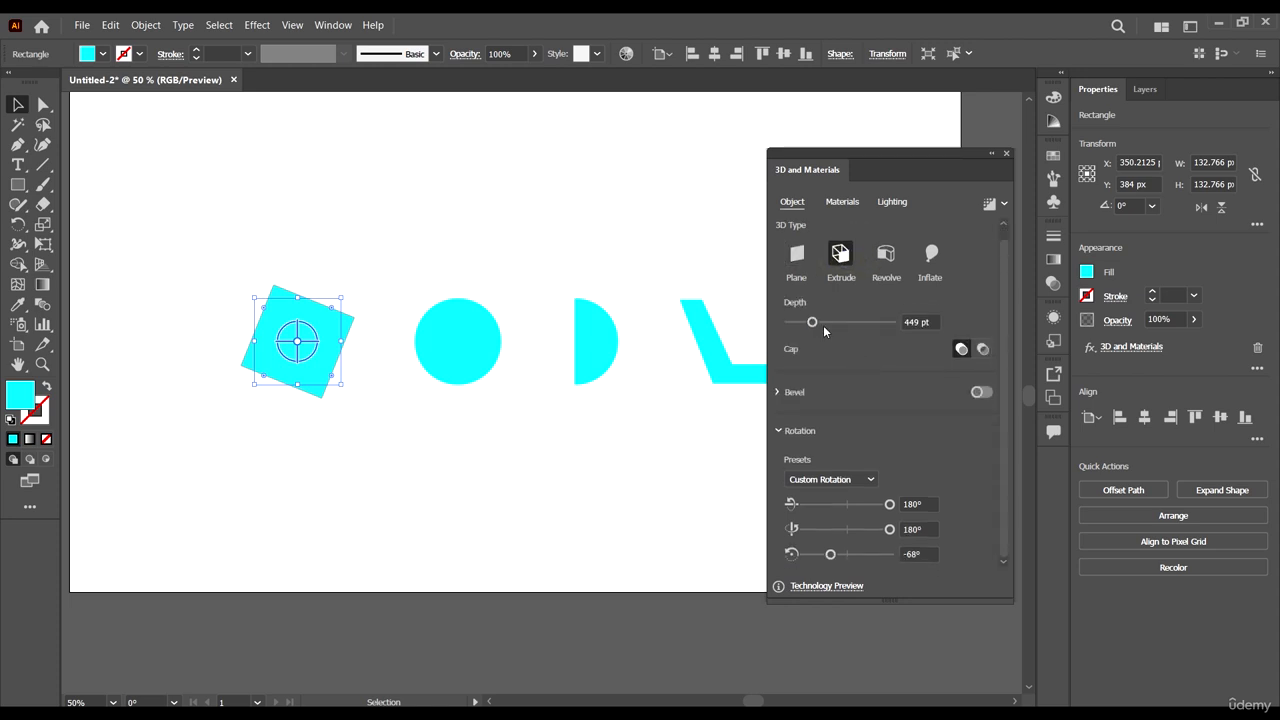
left_click(800, 255)
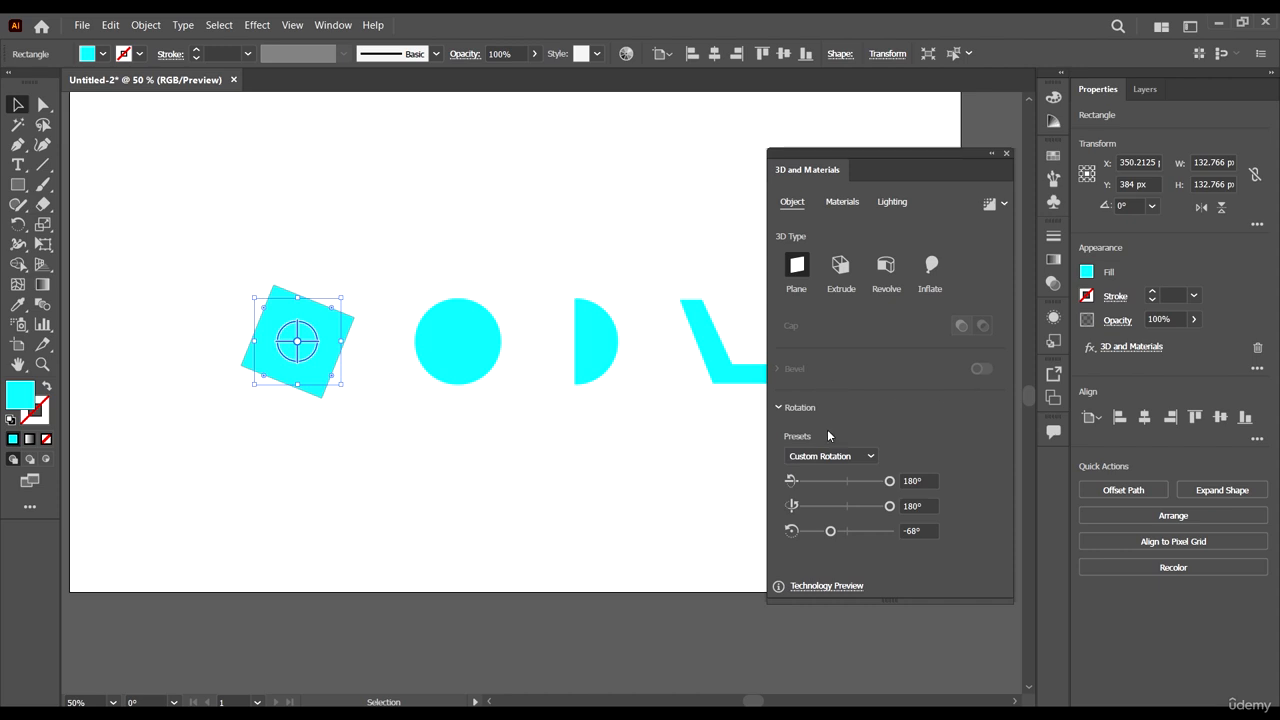
left_click(839, 264)
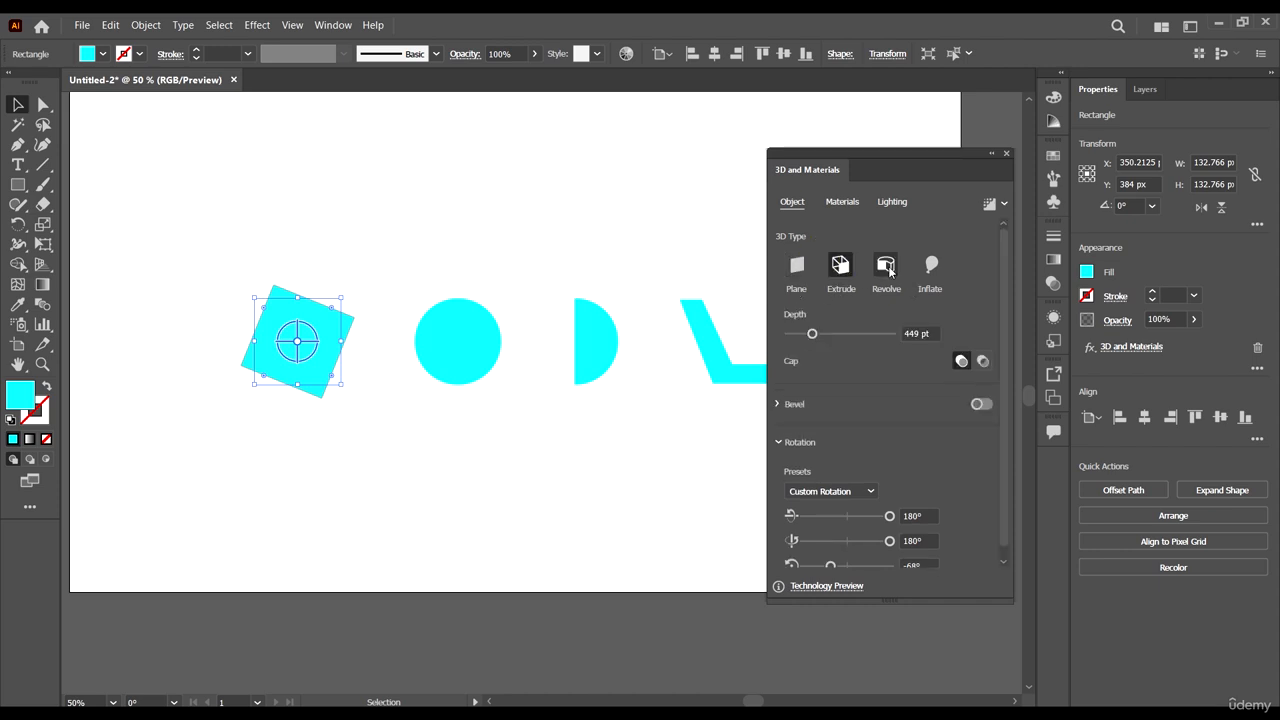
Compare the Revolve 3D type with Extrude on the square, and try the Revolve offset
left_click(886, 265)
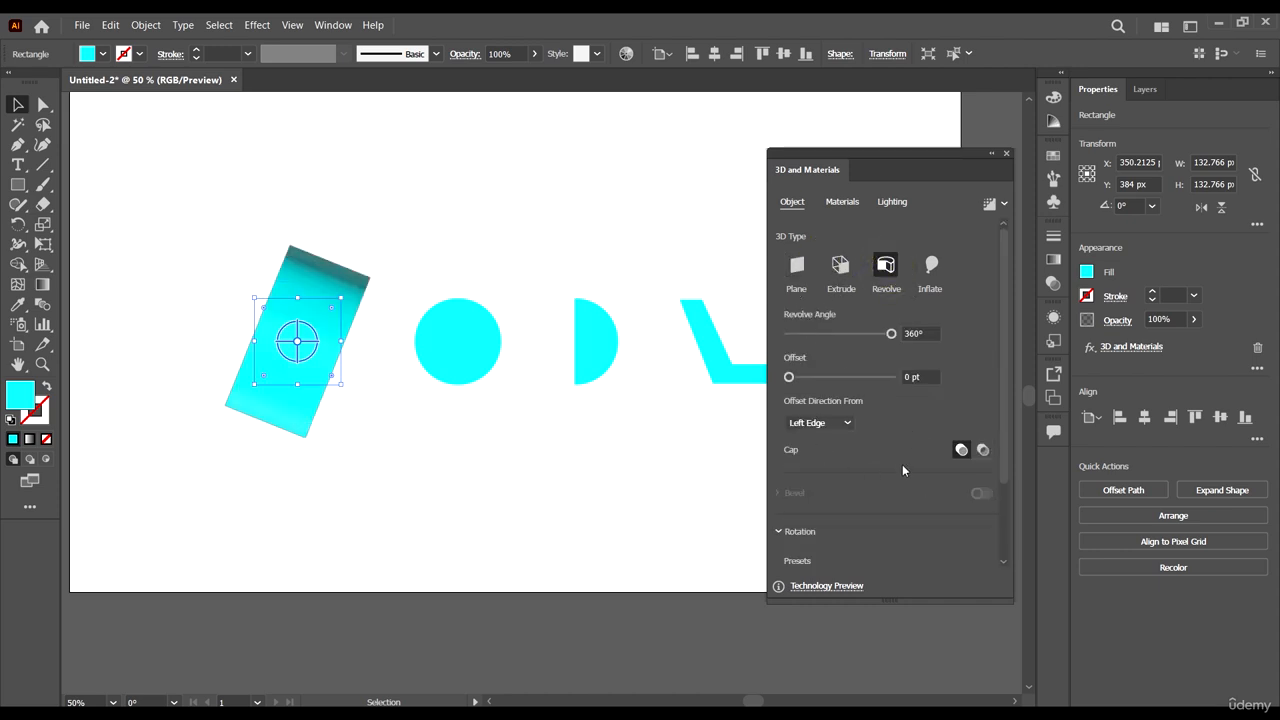
left_click(849, 270)
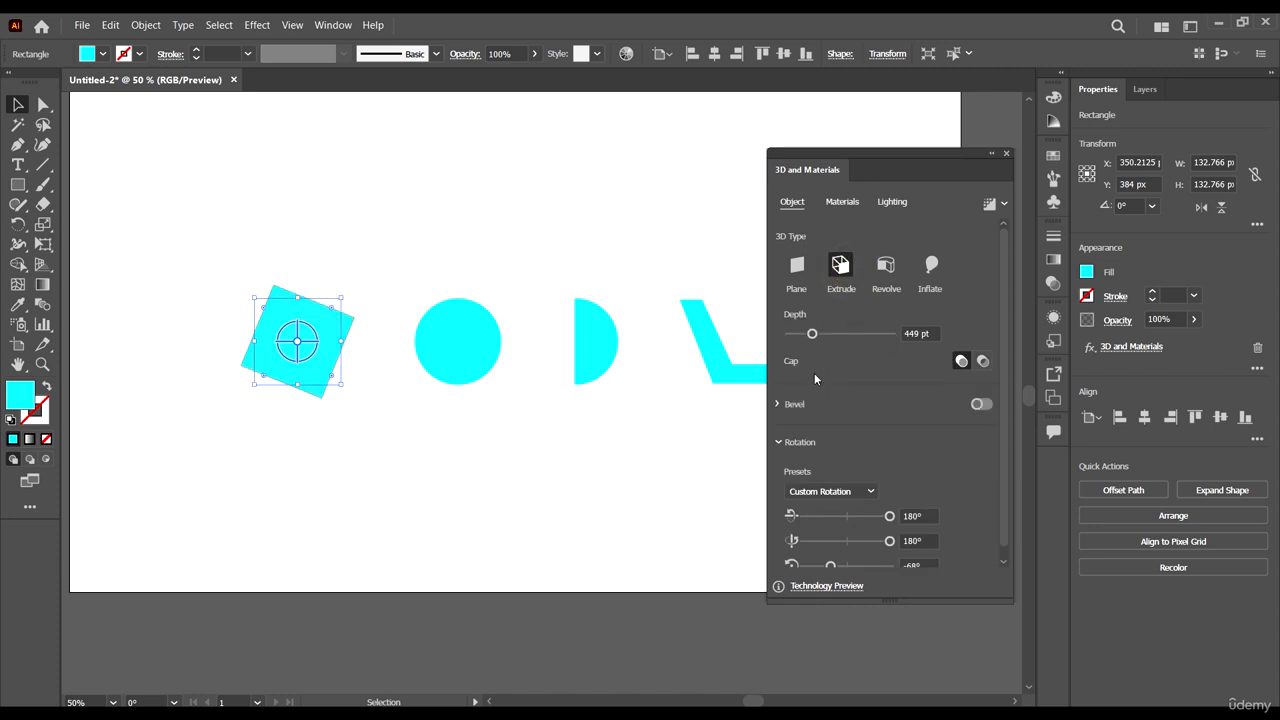
left_click(885, 266)
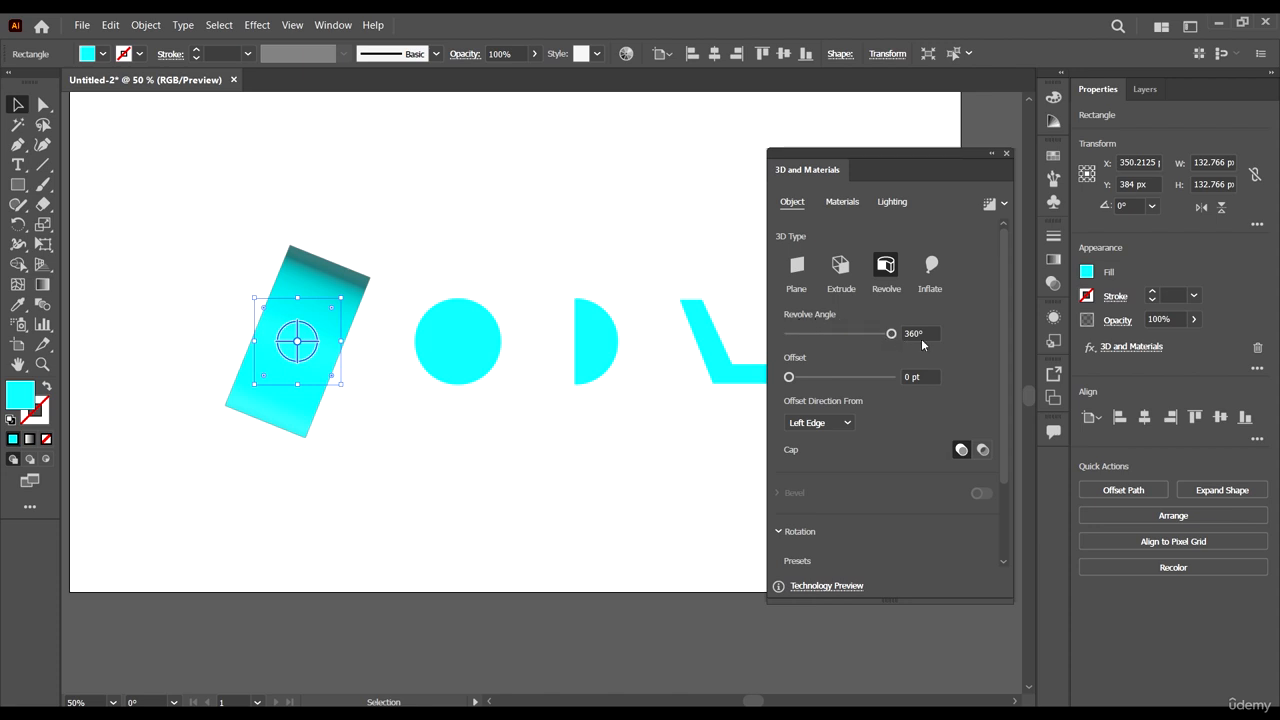
mouse_move(789, 377)
left_mouse_down()
mouse_move(820, 377)
mouse_move(788, 385)
left_mouse_up()
Try the Inflate 3D type on the square with its volume at 100%
left_click(930, 265)
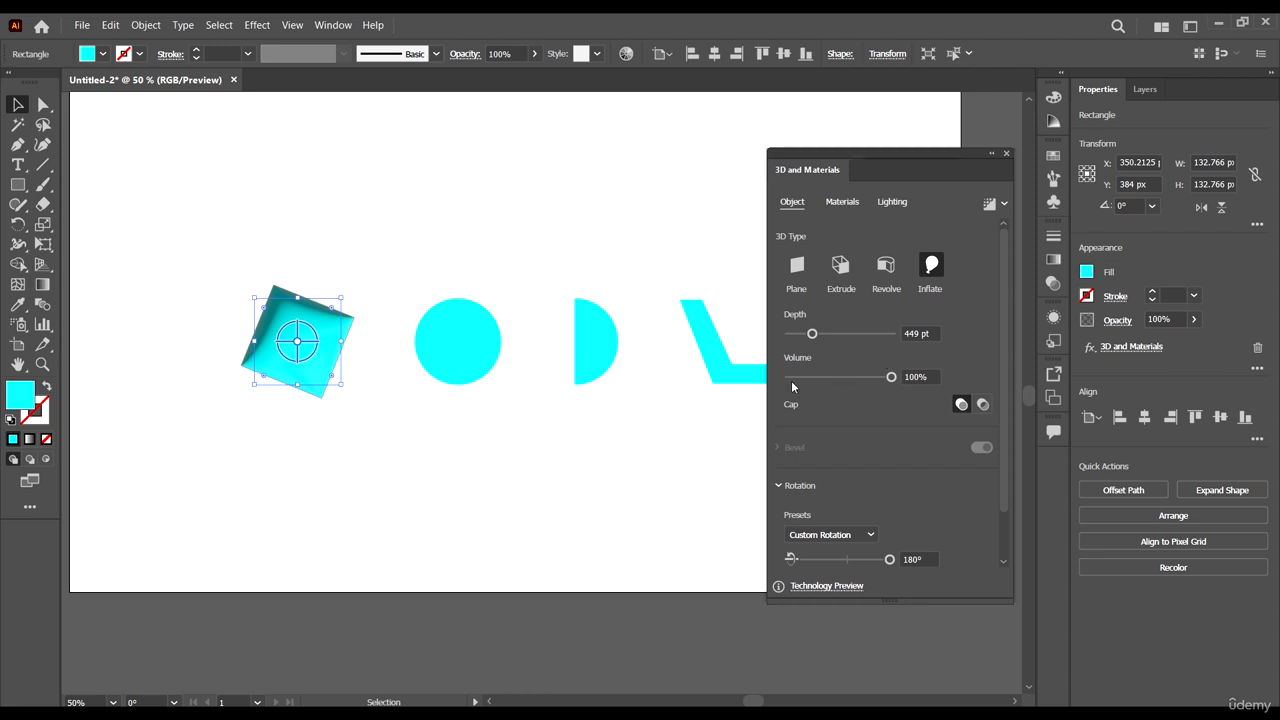
left_click_drag(885, 377, 935, 375)
scroll(999, 415, "down", 1)
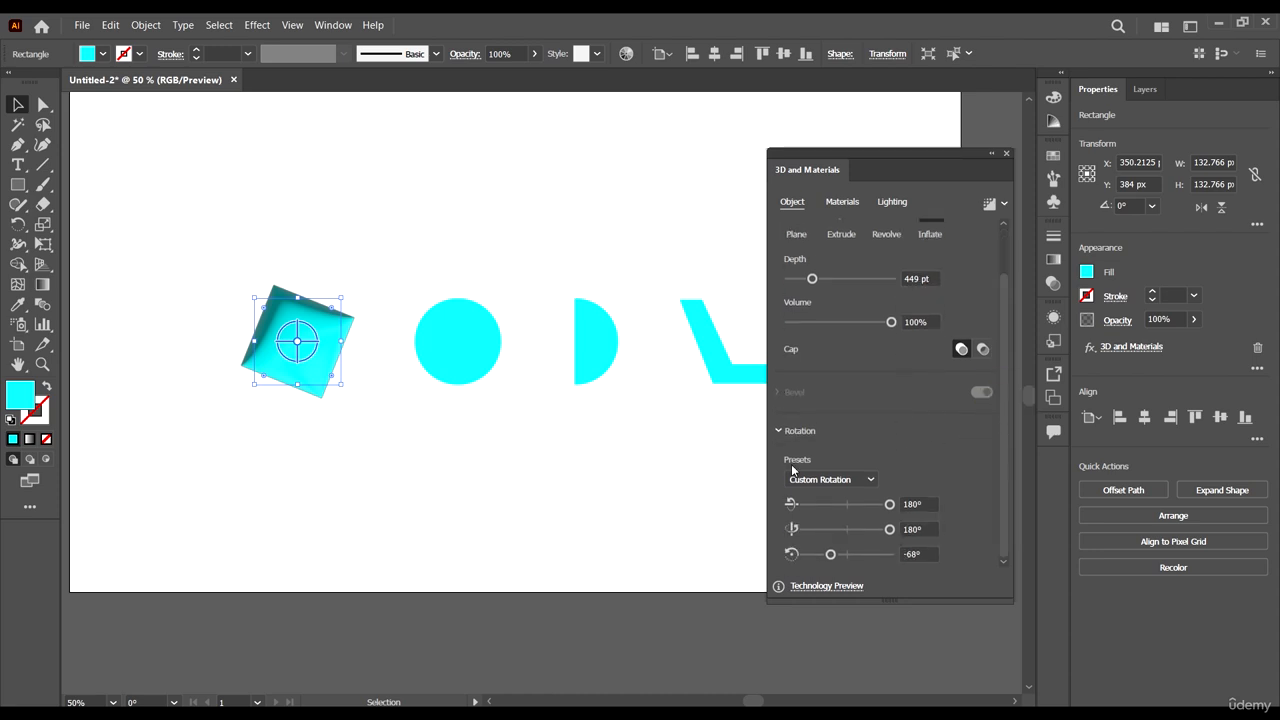
scroll(955, 447, "up", 1)
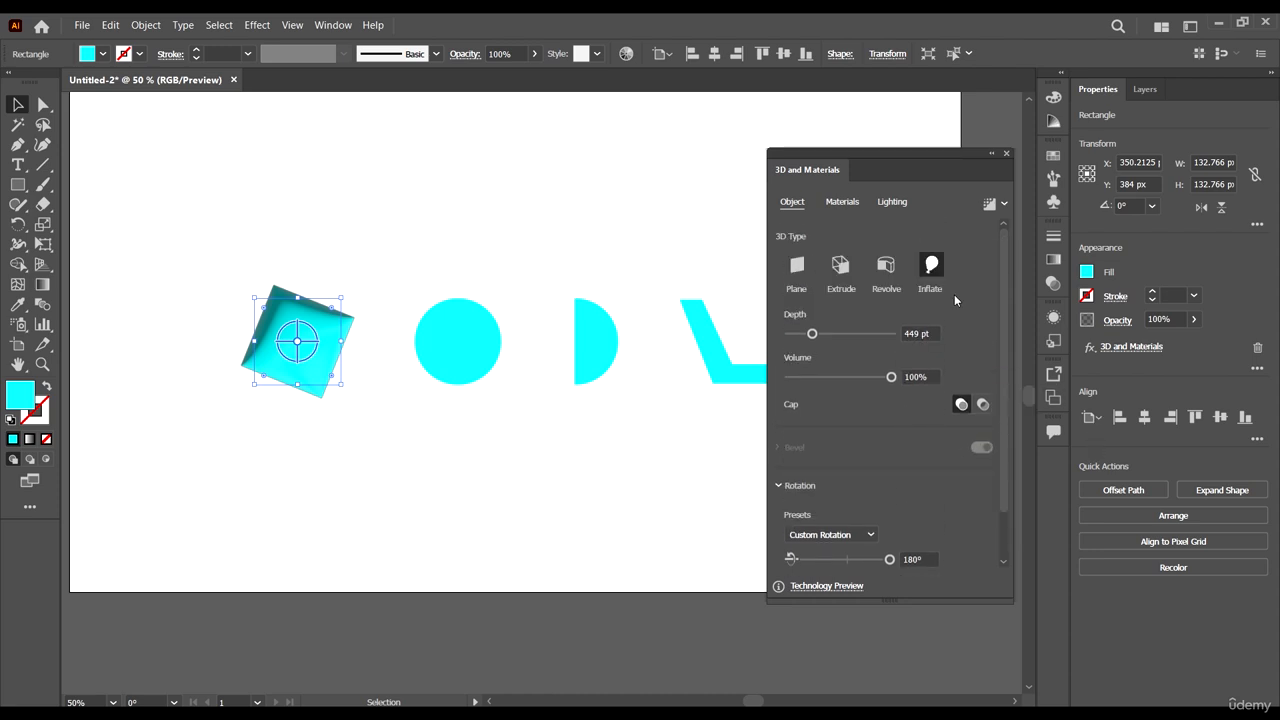
Switch the square back to the Extrude type and apply the Isometric Left rotation preset
left_click(841, 266)
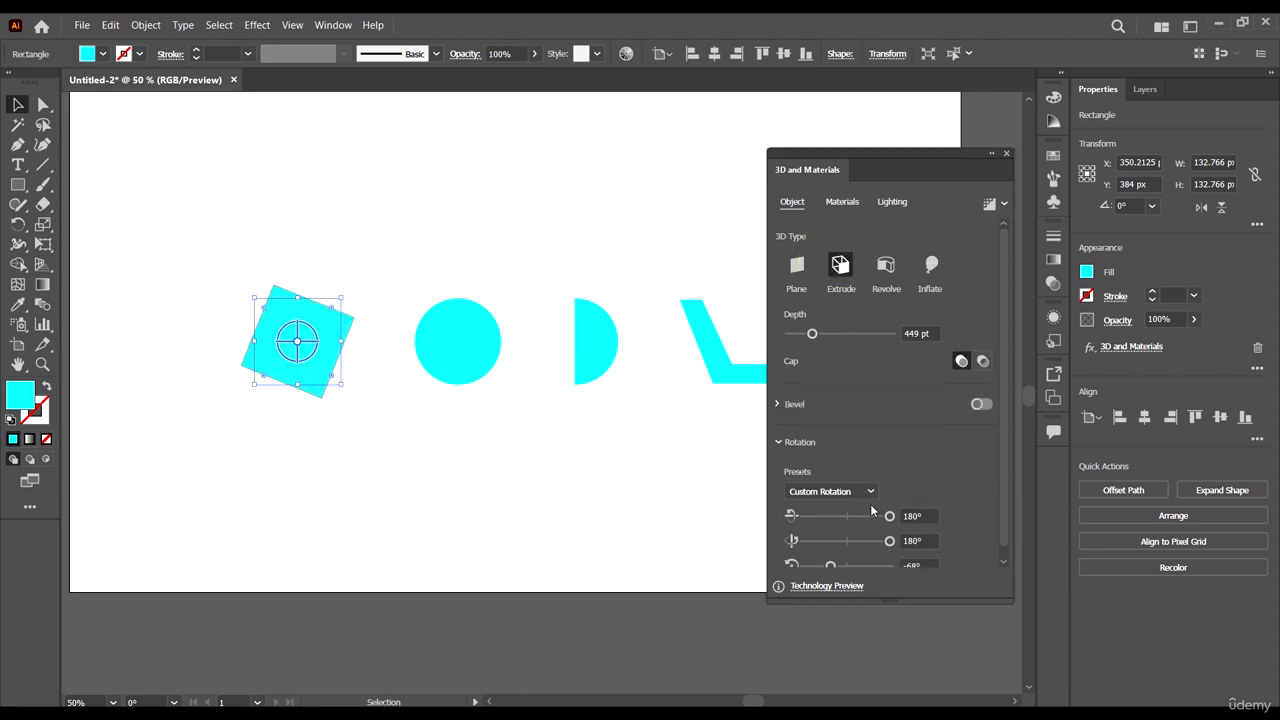
left_click(857, 491)
left_click(812, 352)
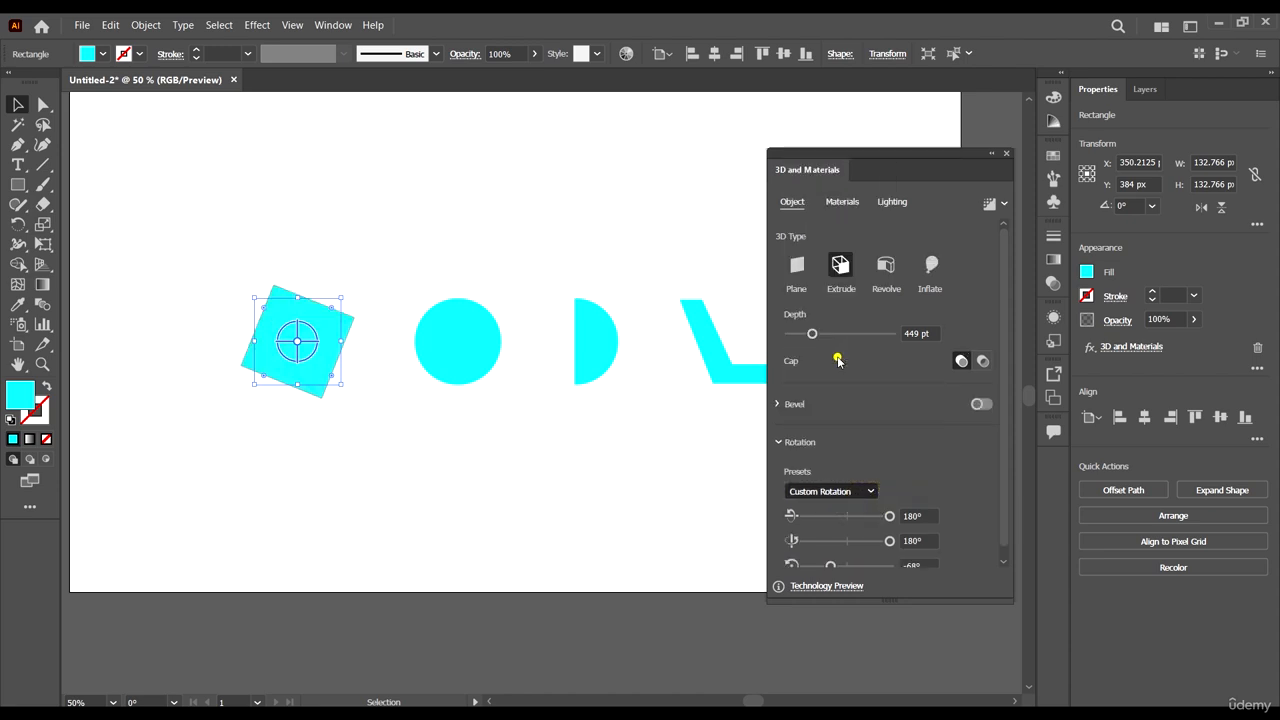
left_click(828, 490)
left_click(826, 418)
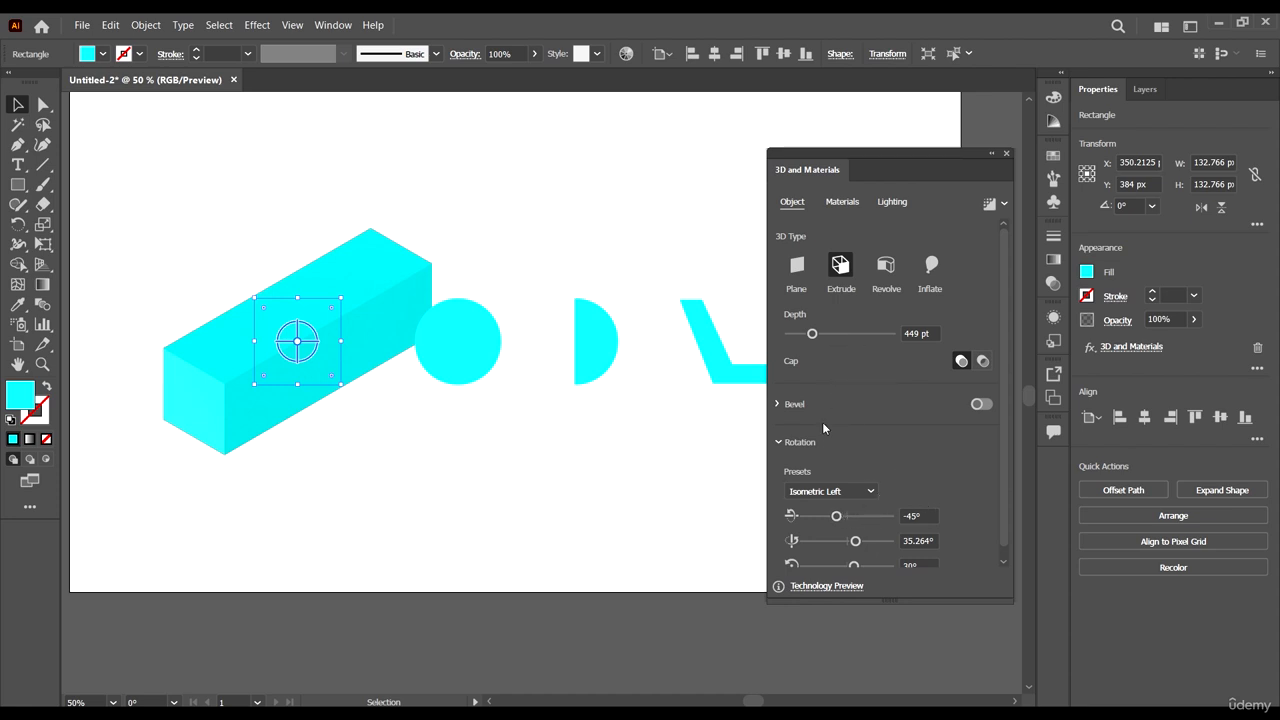
Reduce the square's extrusion depth to 189 pt and give it a custom rotation of 41° about X and 35° about Y
left_click_drag(812, 333, 799, 333)
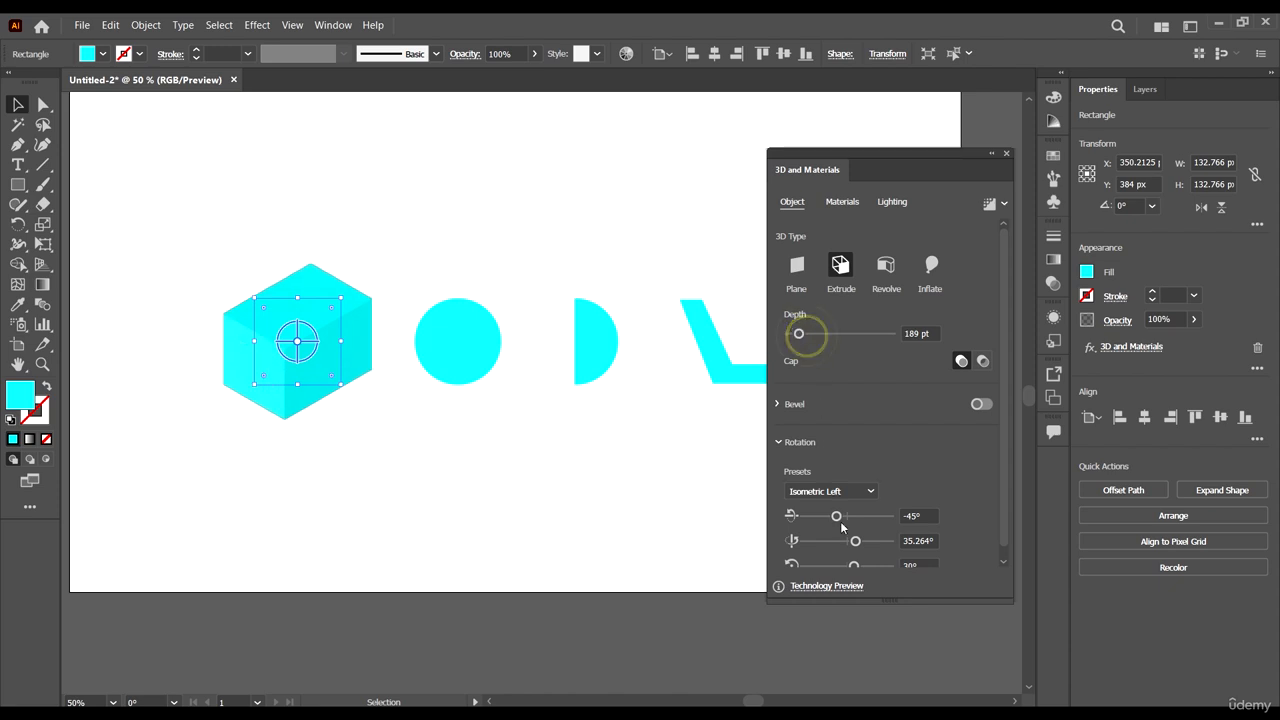
left_click_drag(881, 513, 852, 566)
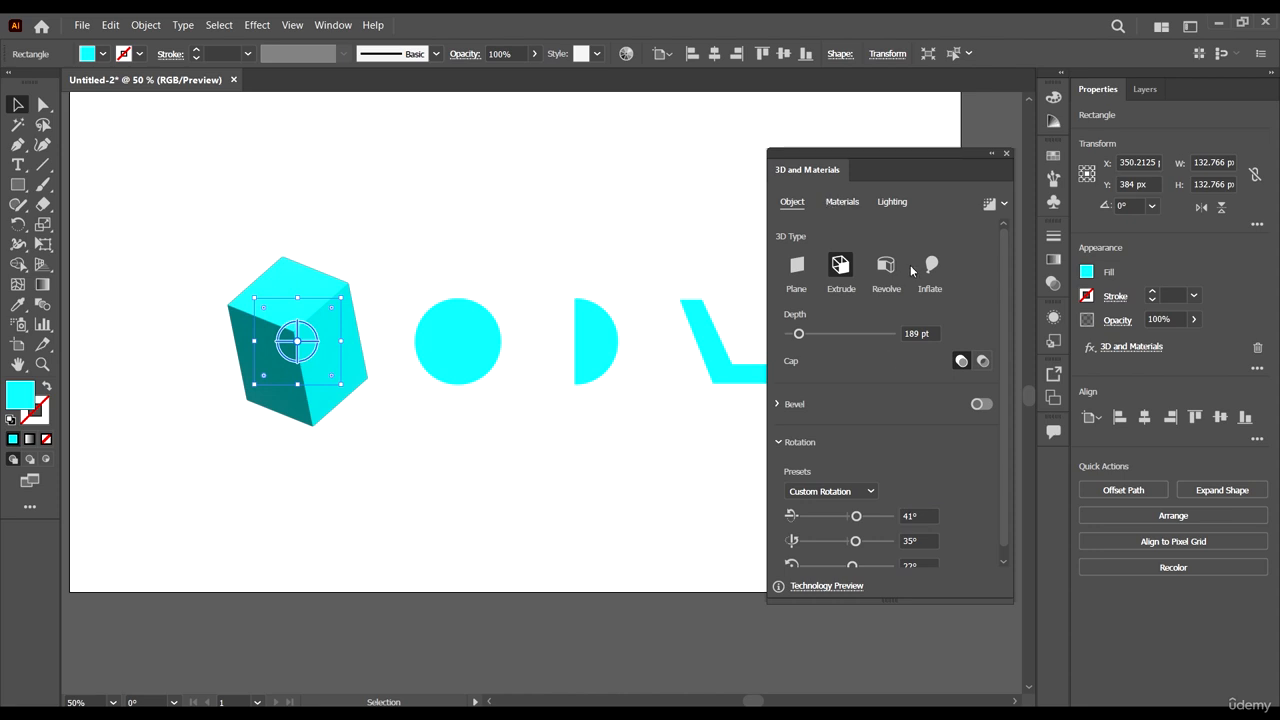
Try the Canopy and the Carved Concrete substance materials on the extruded square
left_click(845, 201)
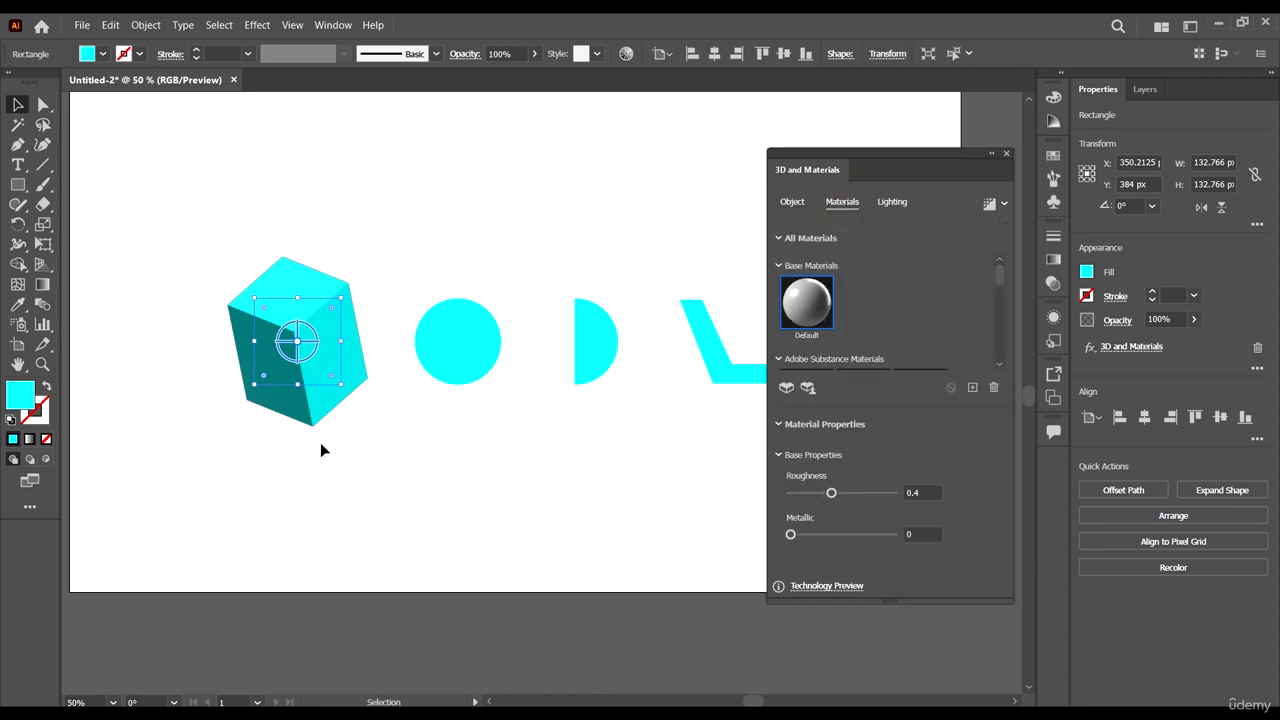
scroll(380, 360, "up", 2)
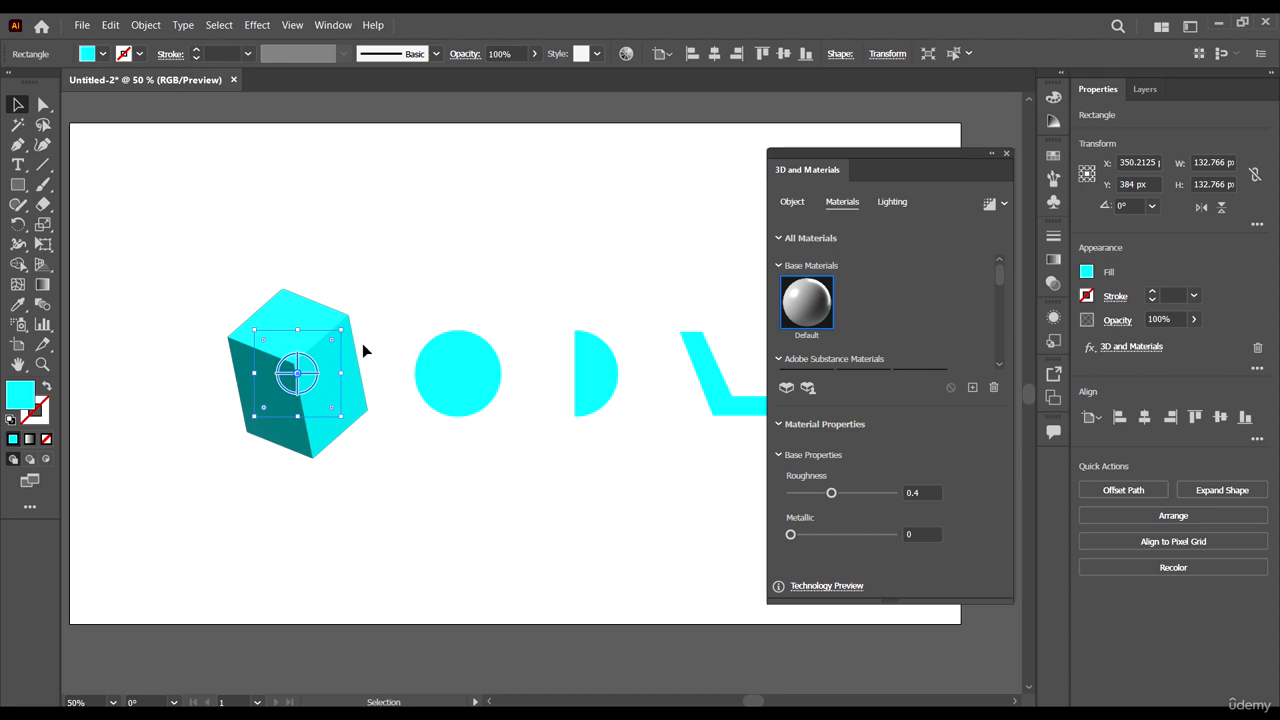
scroll(363, 346, "down", 1)
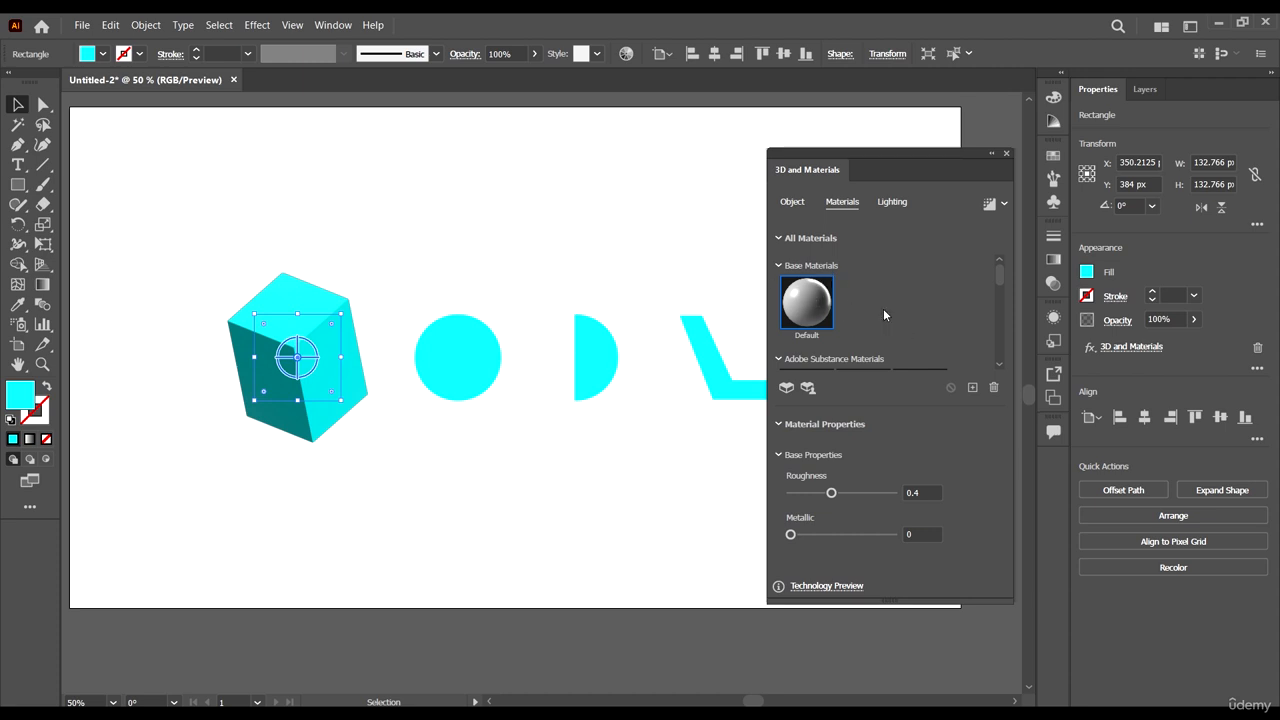
scroll(884, 326, "down", 2)
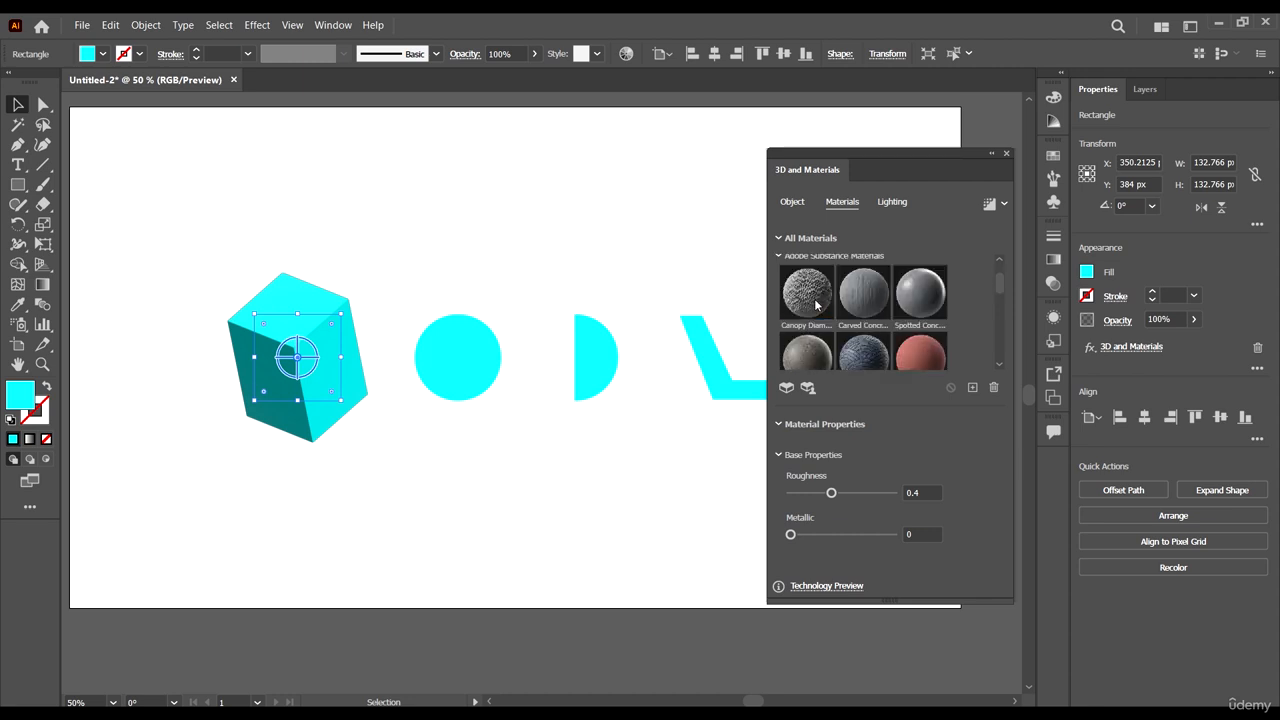
scroll(827, 293, "up", 1)
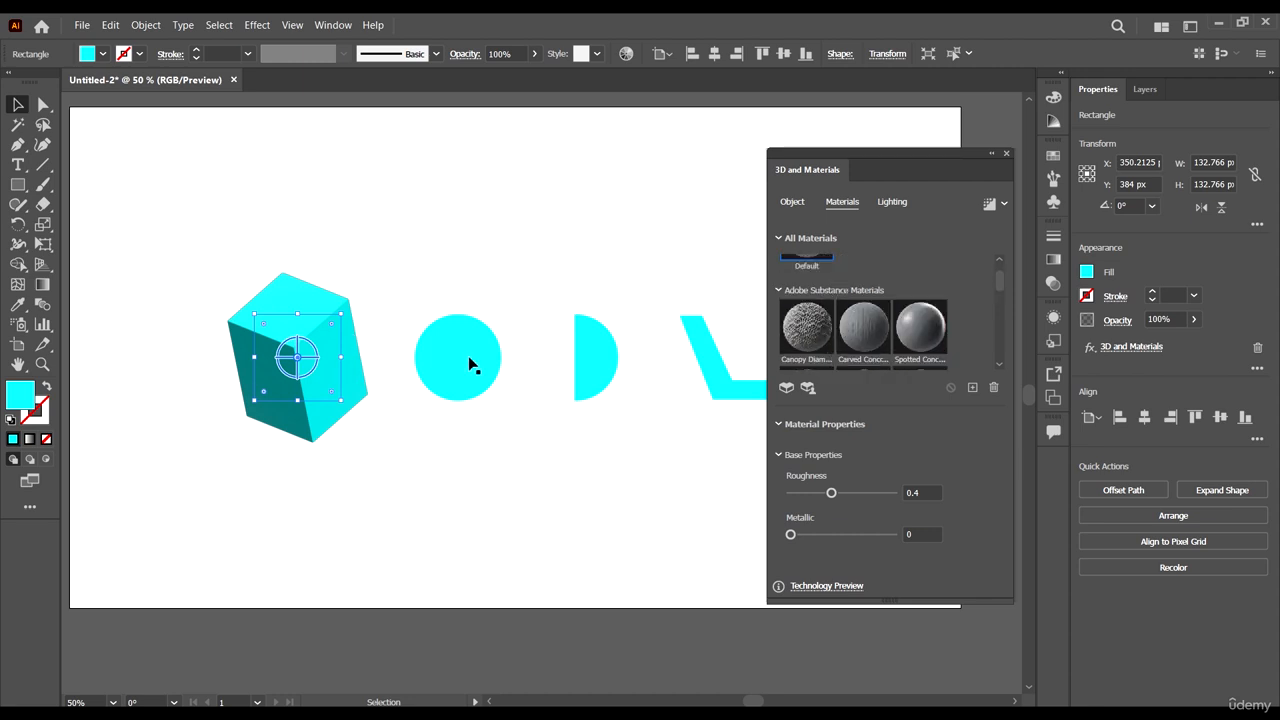
left_click(810, 327)
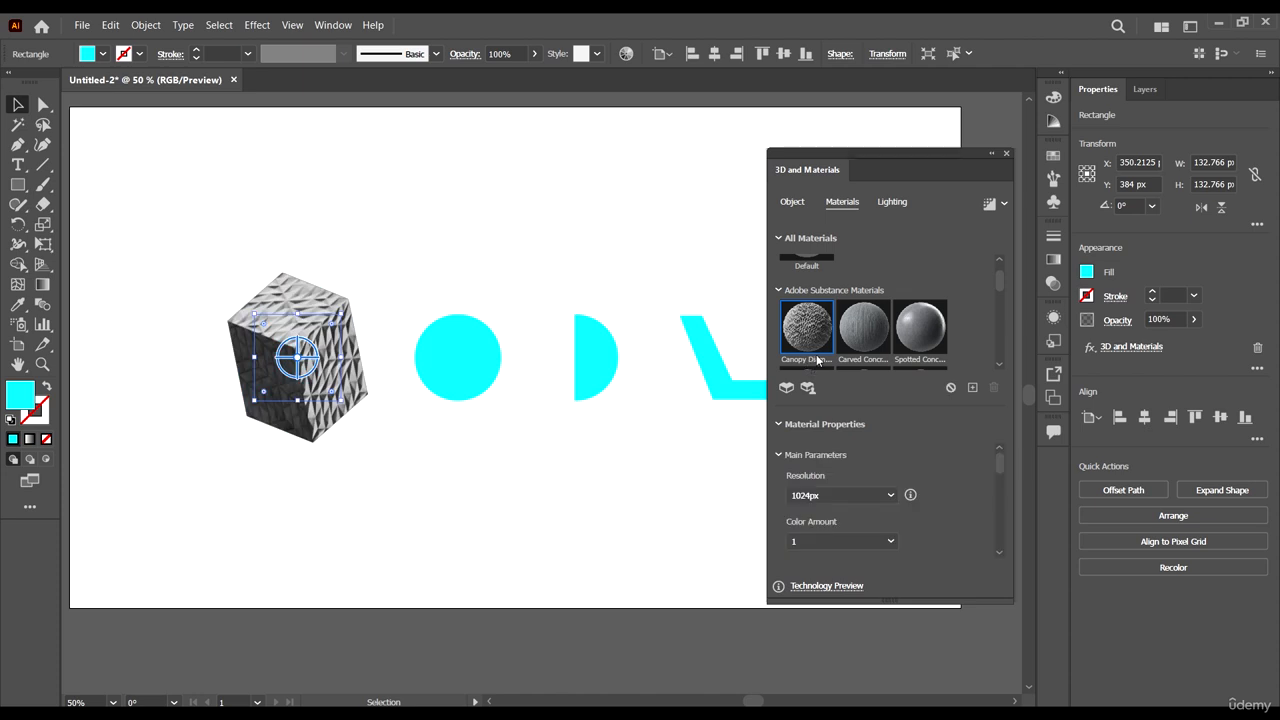
left_click(870, 340)
Browse further through the substance materials and try the Soft Hammered metal on the extruded square
scroll(871, 326, "down", 2)
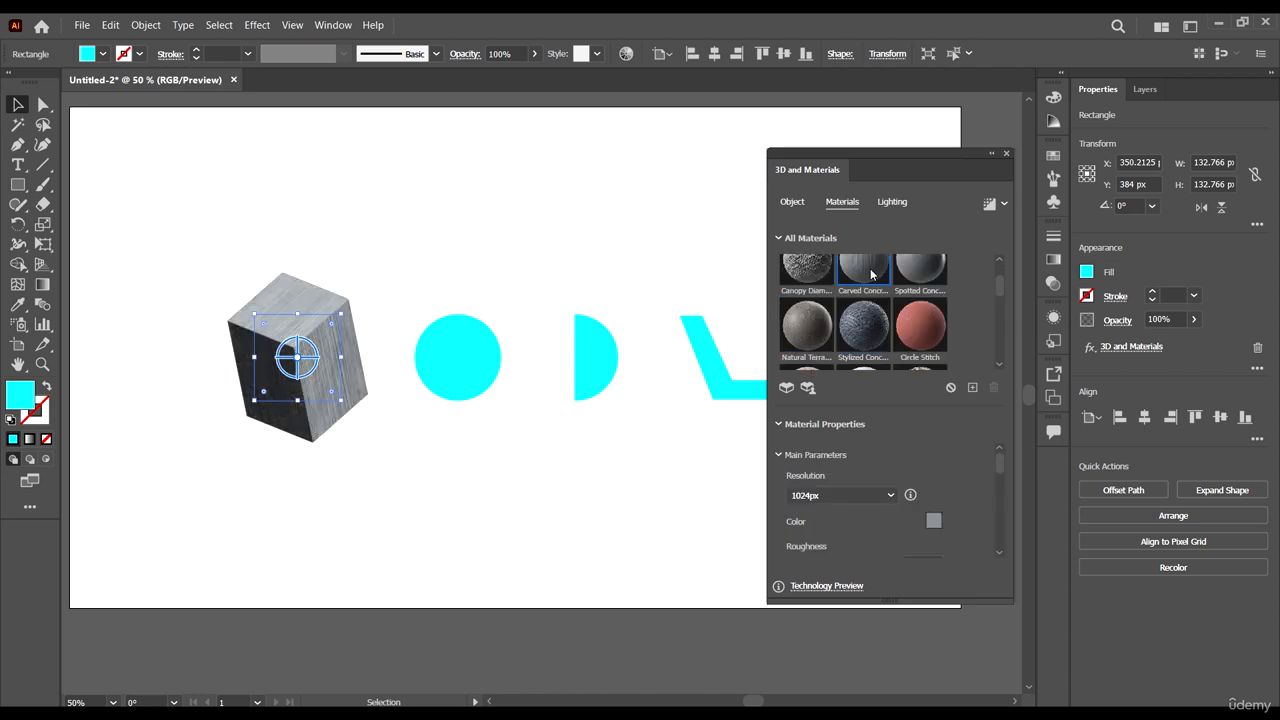
scroll(876, 292, "up", 1)
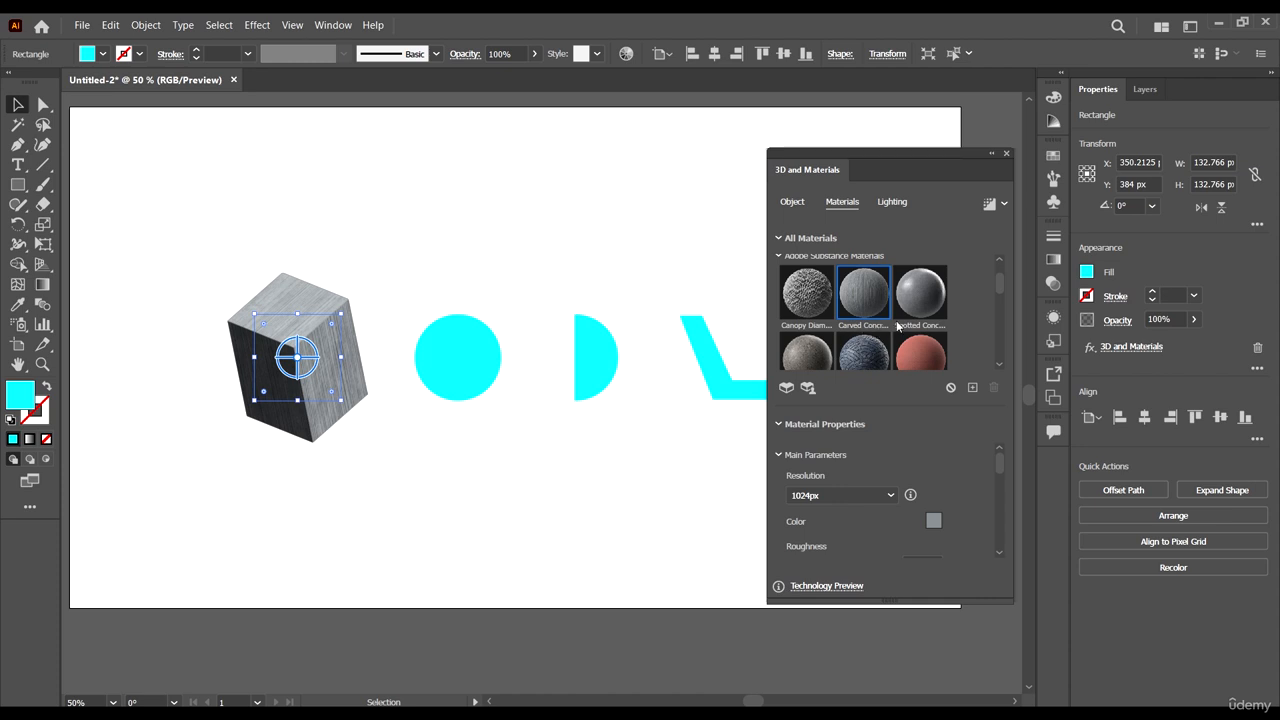
scroll(861, 303, "down", 2)
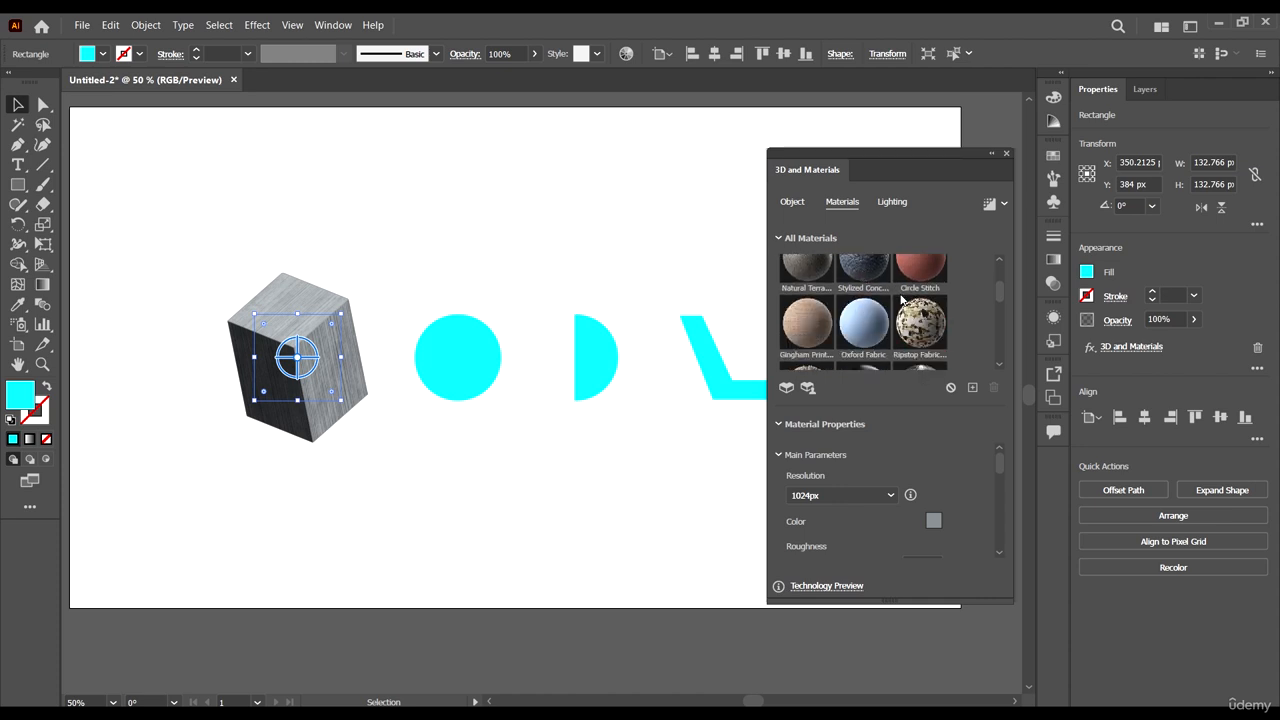
scroll(918, 320, "down", 3)
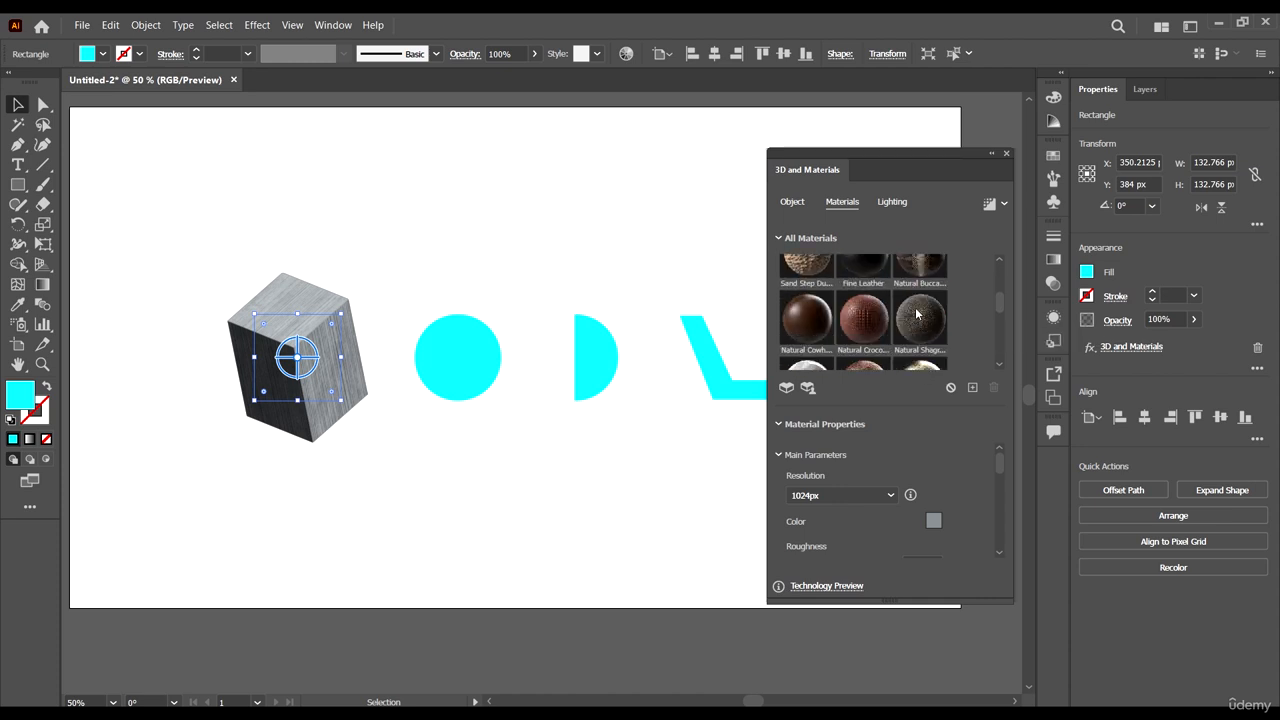
scroll(935, 316, "down", 5)
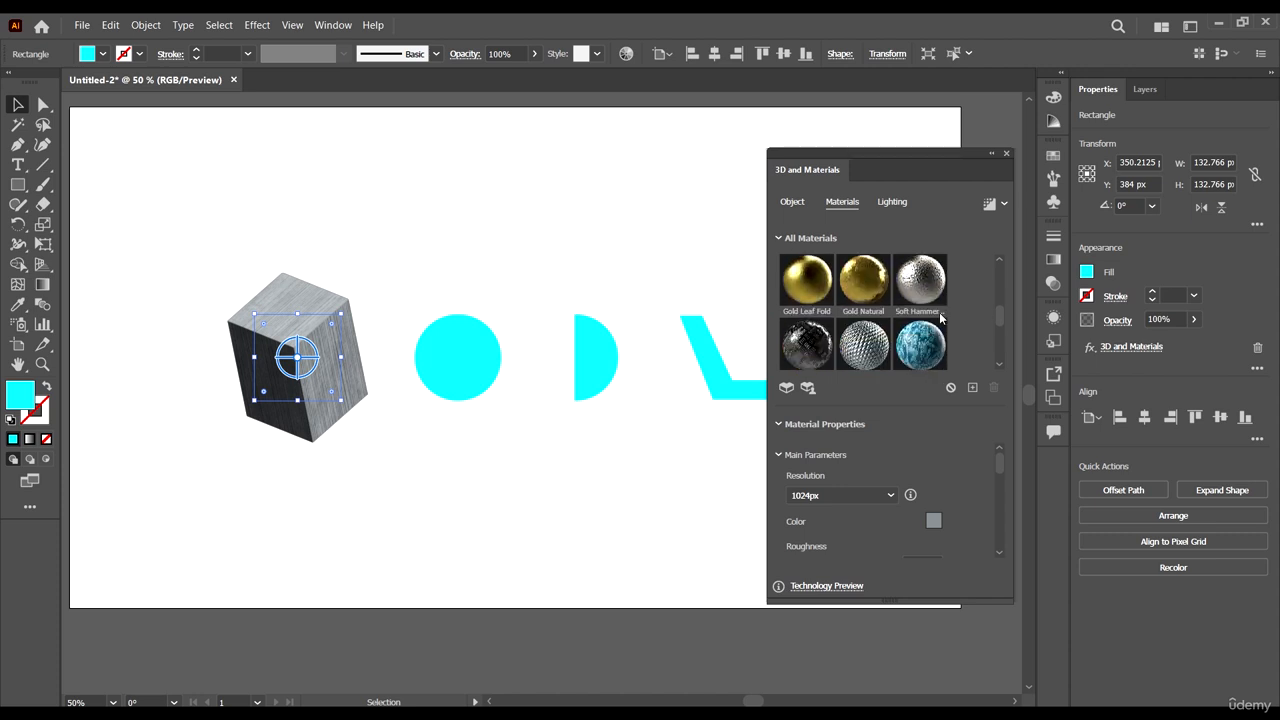
left_click(924, 292)
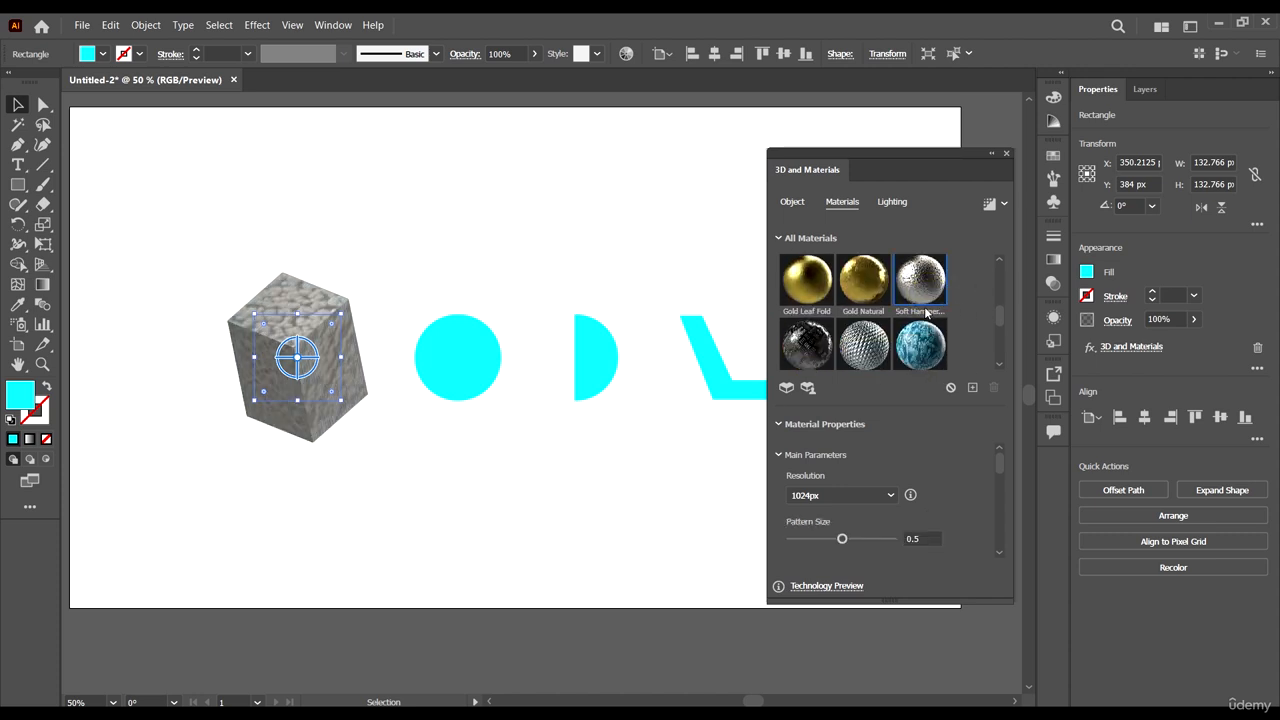
Browse the remaining materials, enlarge the 3D and Materials panel, and apply Marble Paint to the extruded square
scroll(950, 308, "down", 3)
scroll(954, 313, "down", 4)
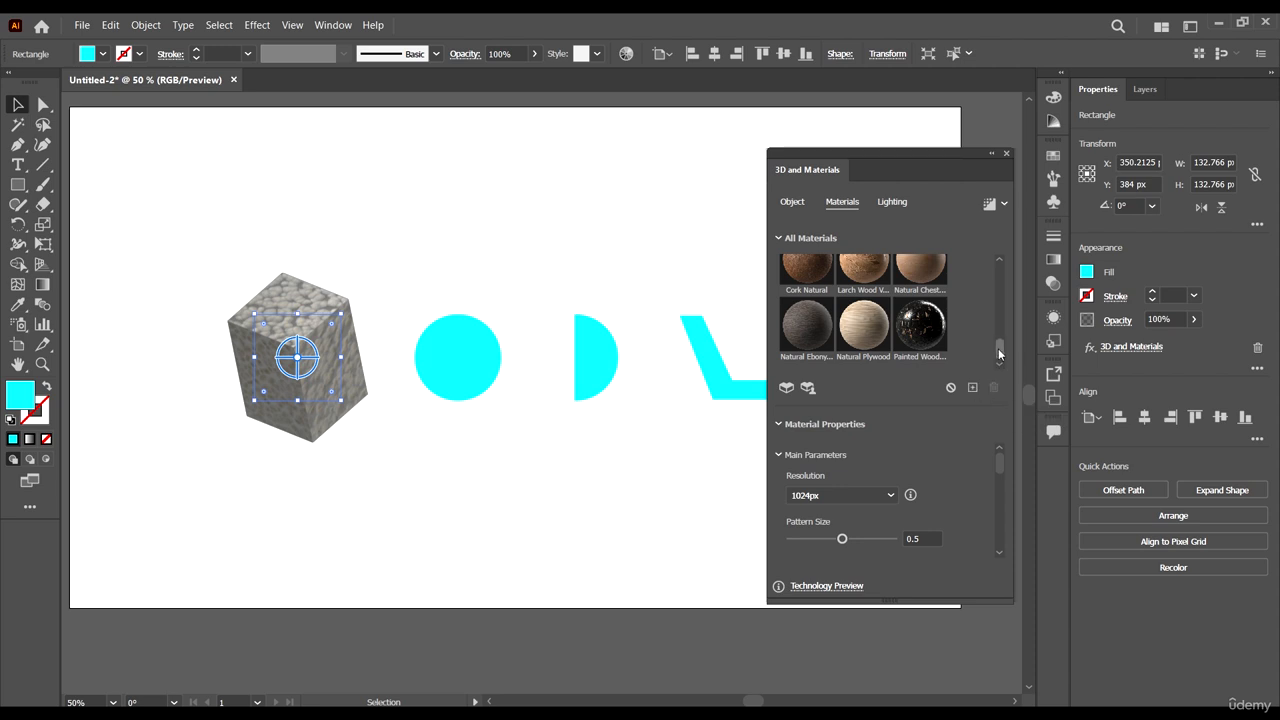
left_click_drag(999, 352, 1020, 397)
left_click_drag(901, 600, 903, 640)
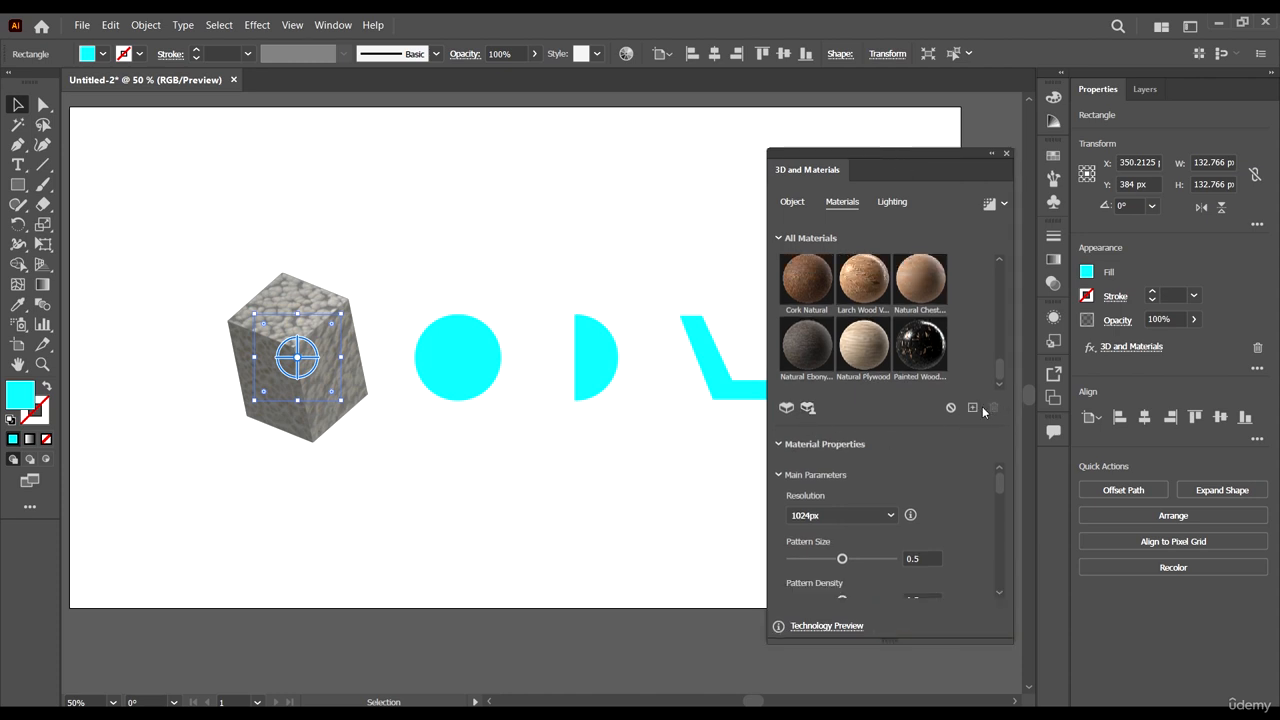
scroll(935, 350, "up", 4)
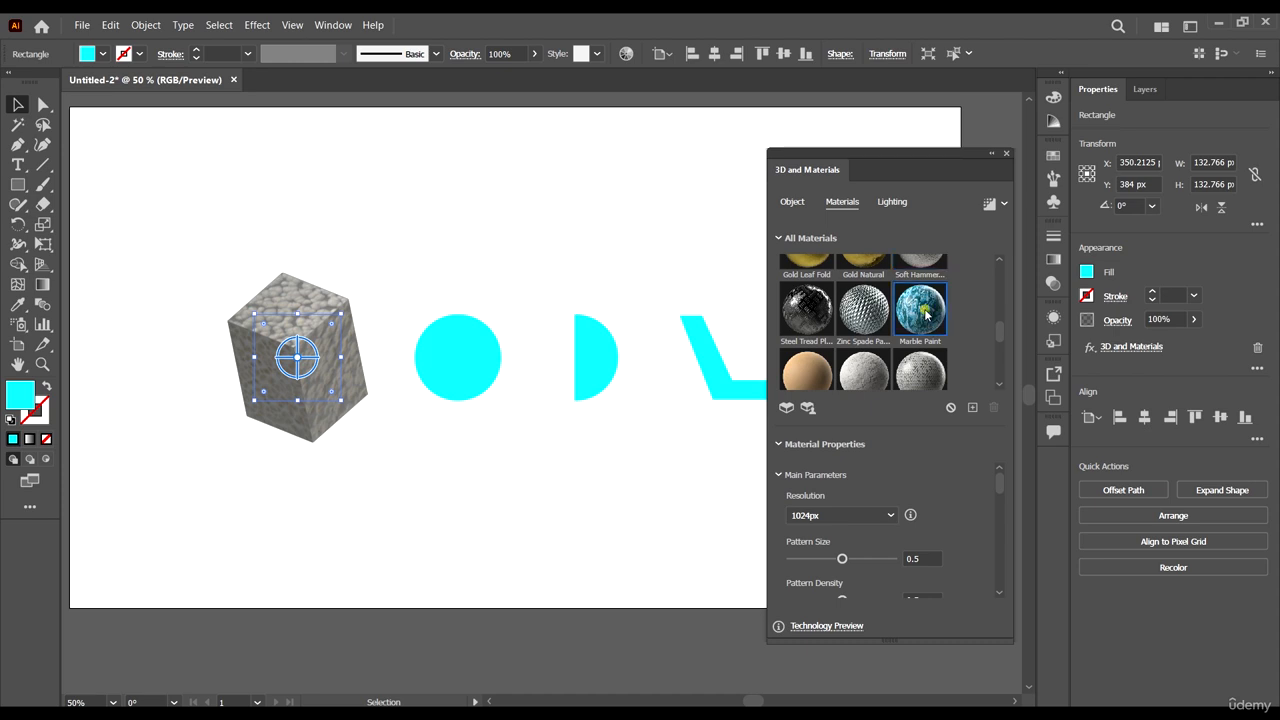
left_click(920, 310)
Look through the material library and review the resolution options for the Marble Paint material
scroll(920, 310, "up", 3)
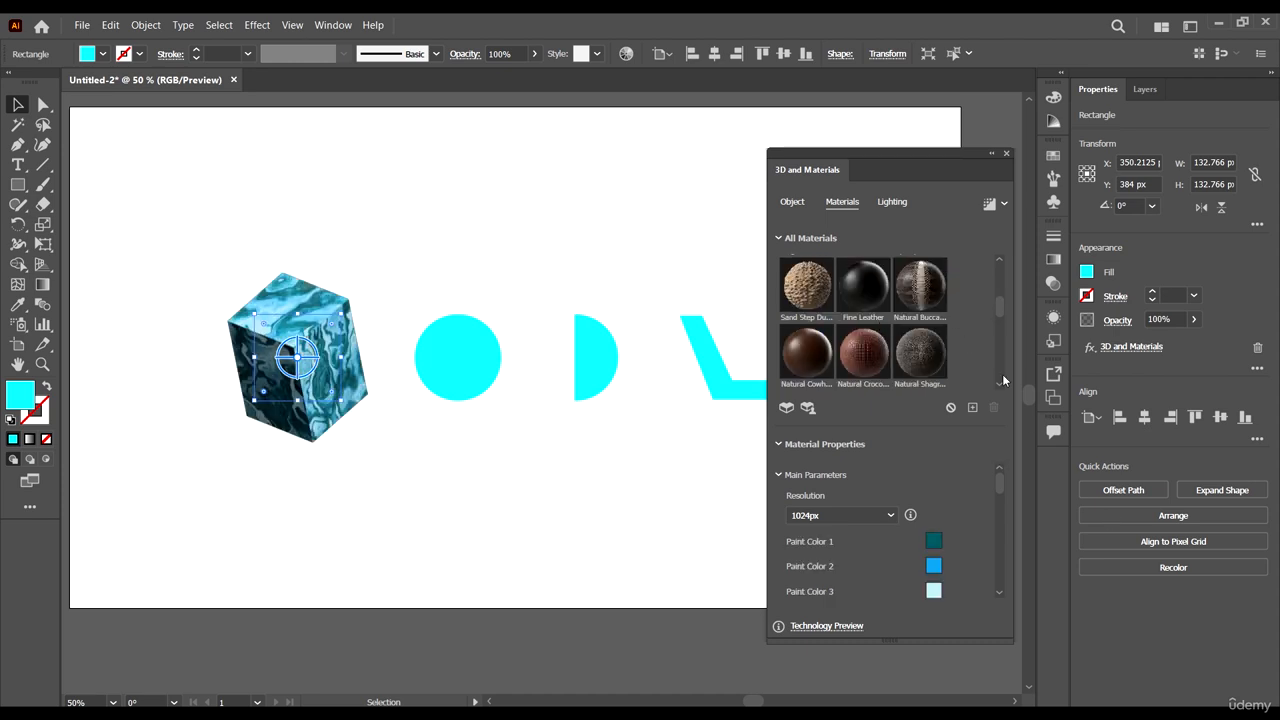
scroll(921, 296, "up", 4)
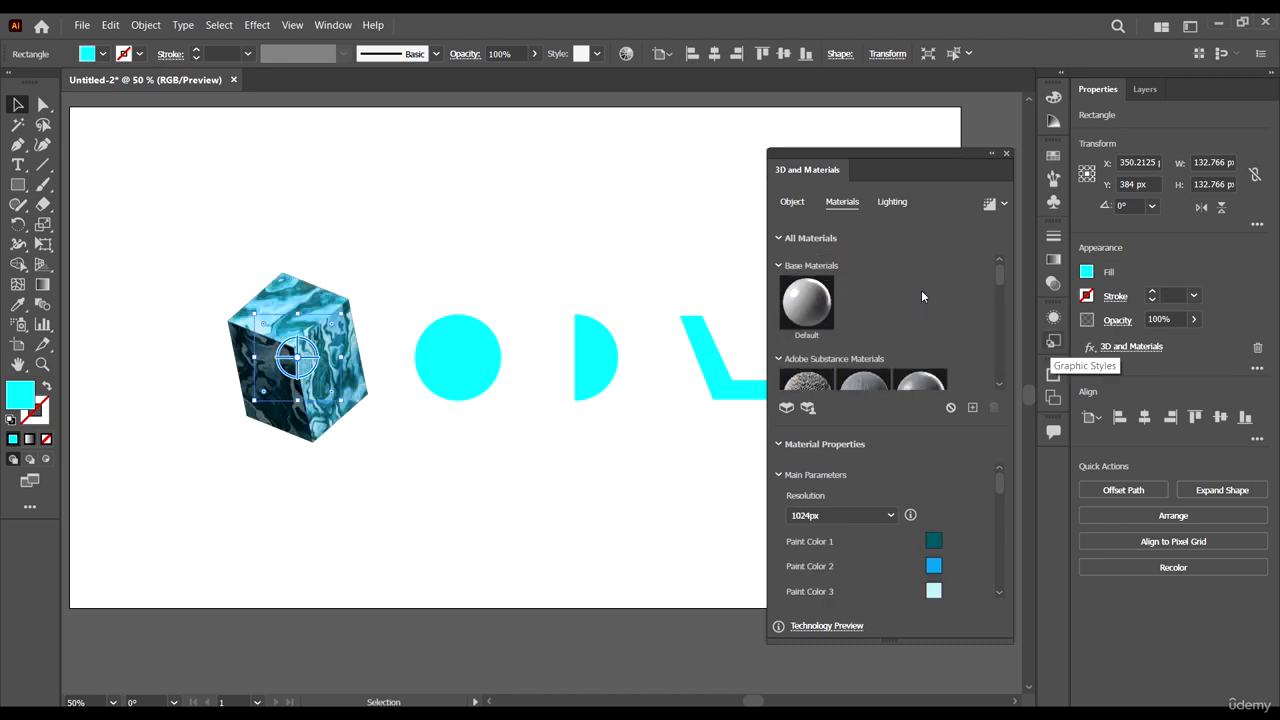
scroll(900, 305, "down", 4)
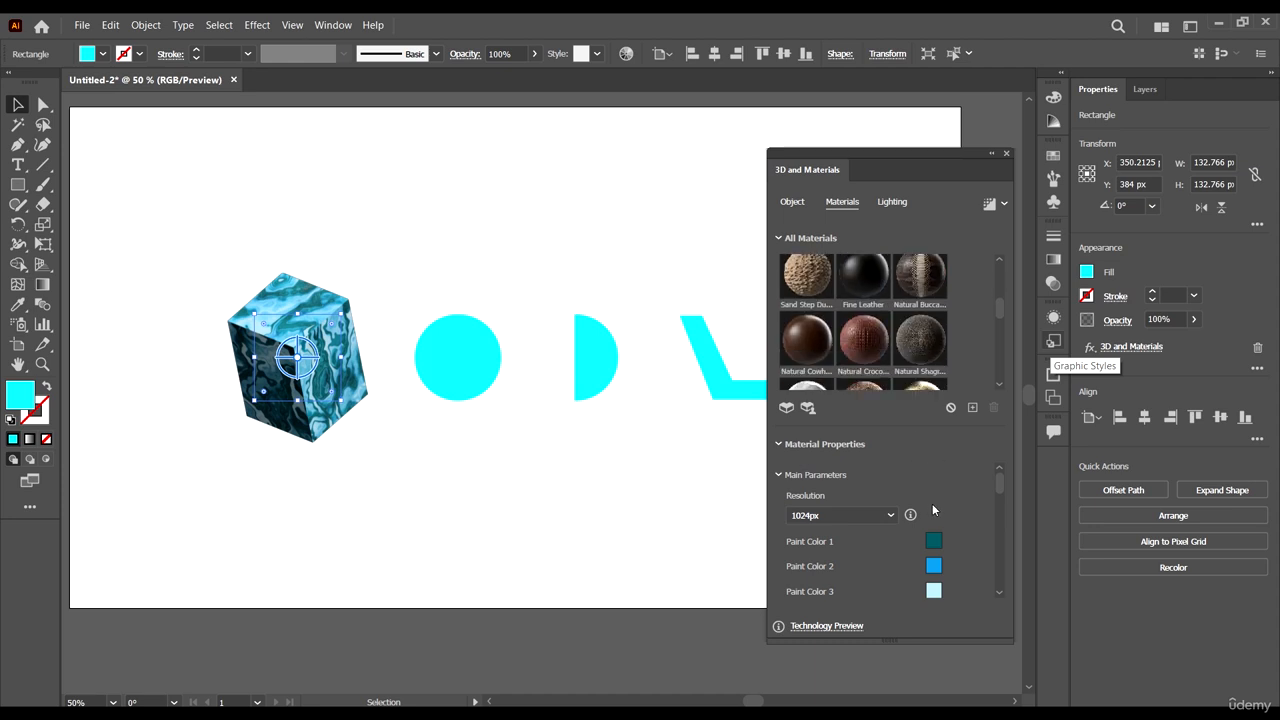
scroll(932, 503, "down", 3)
scroll(938, 493, "up", 2)
scroll(900, 488, "up", 2)
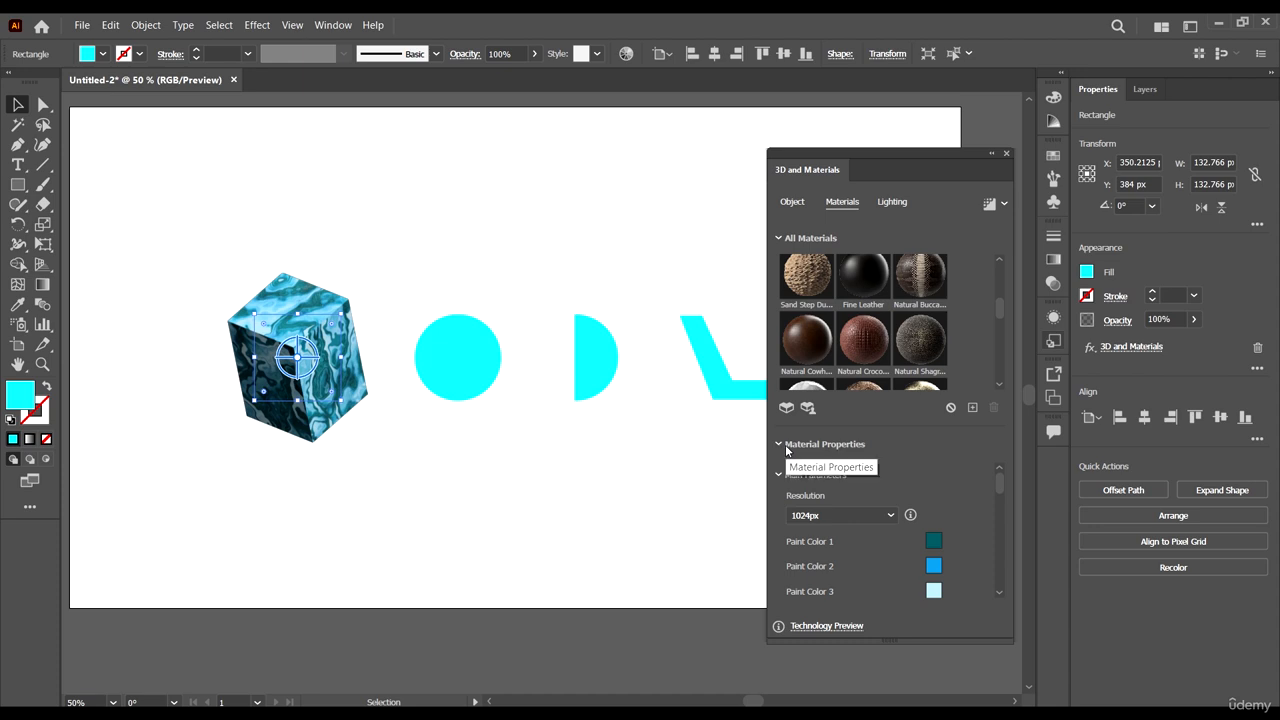
left_click(838, 516)
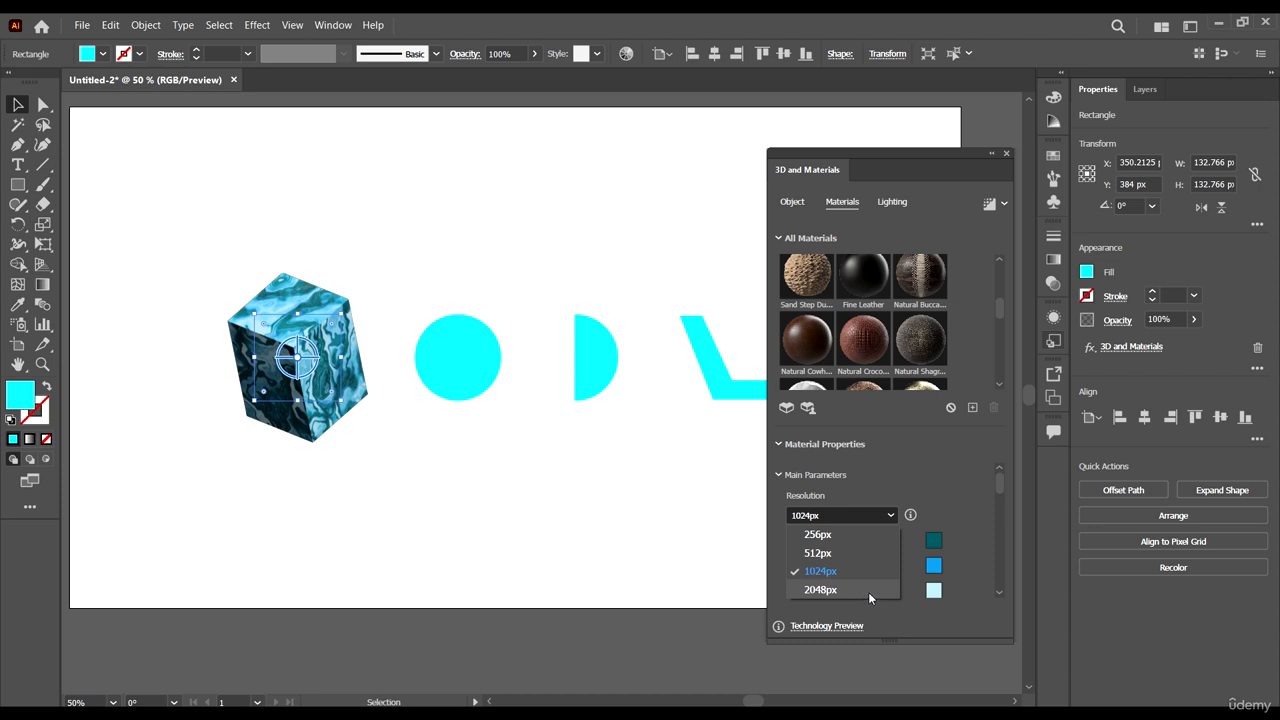
left_click(956, 511)
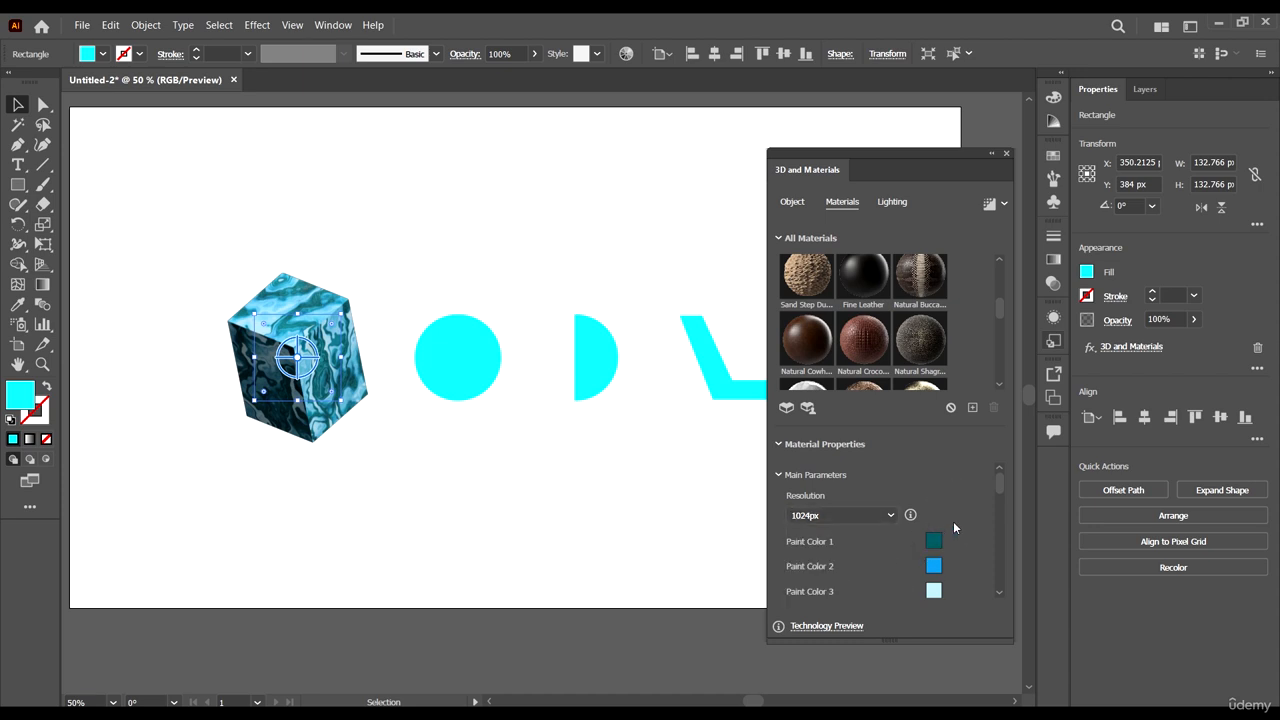
Review Marble Paint's paint colors, adjust its paint roughness, and try other pattern values, finishing at 3
left_click_drag(997, 487, 996, 491)
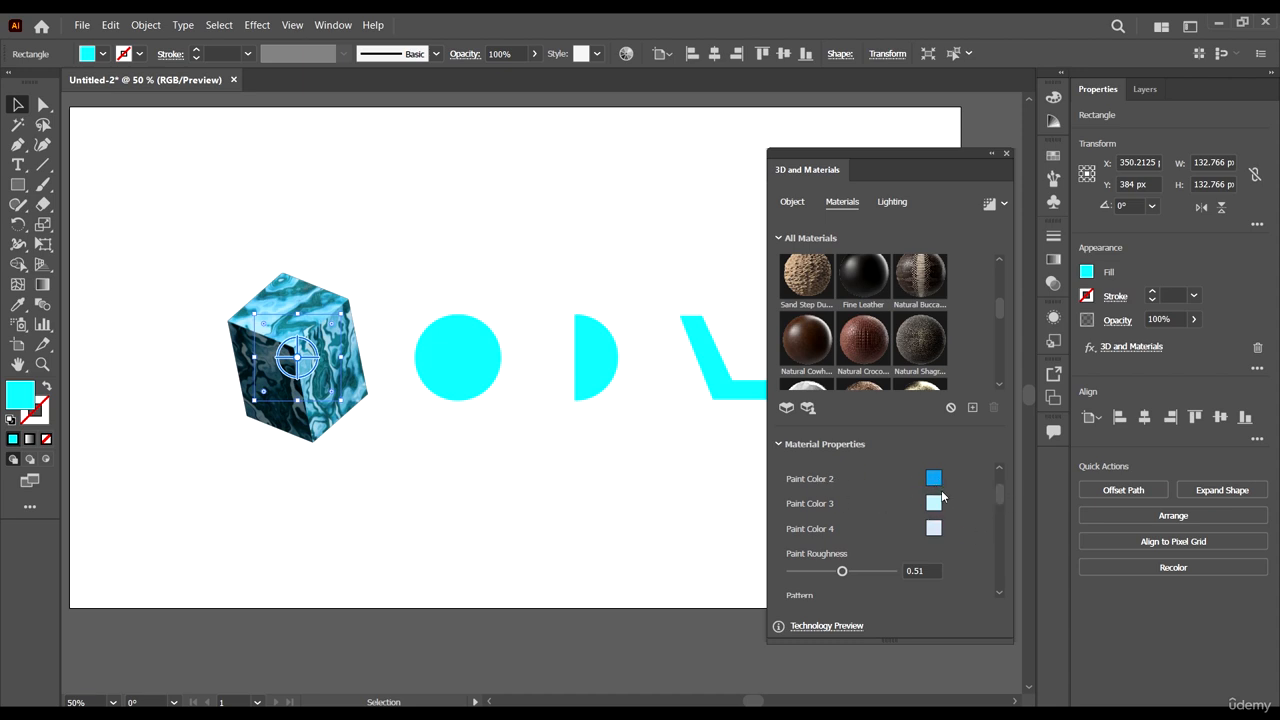
scroll(950, 522, "up", 1)
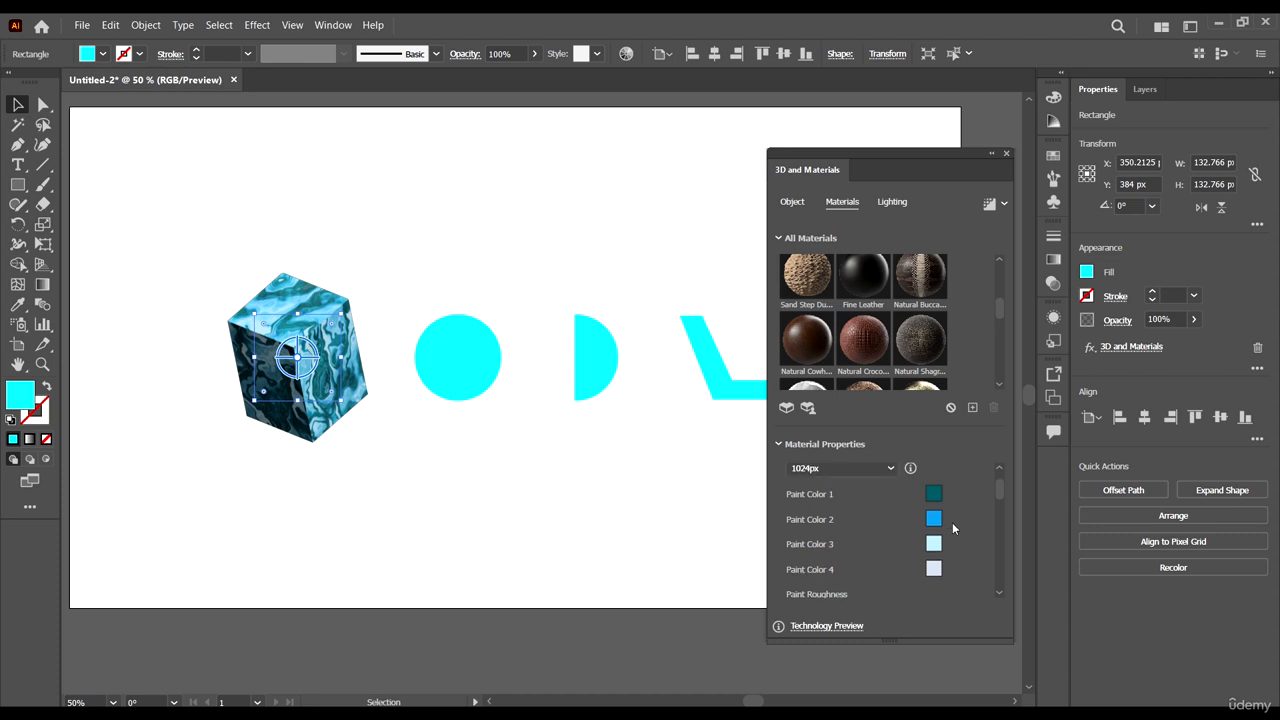
scroll(943, 506, "down", 2)
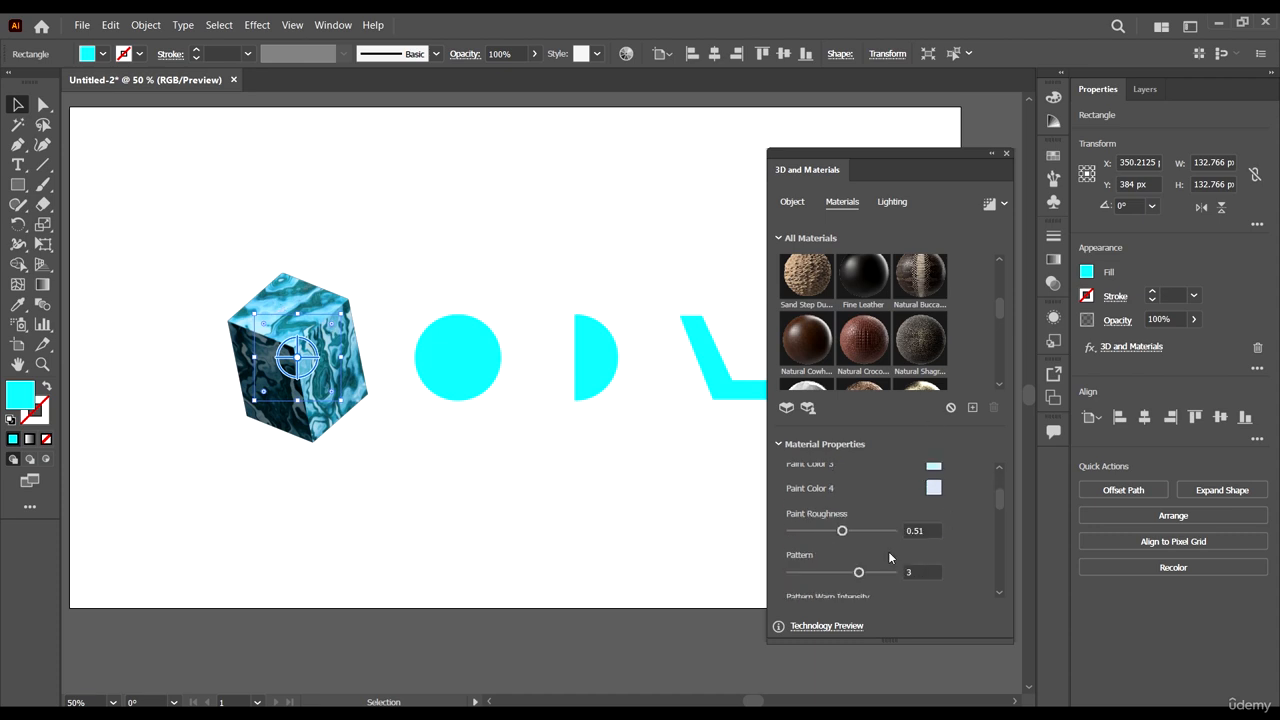
scroll(999, 508, "down", 1)
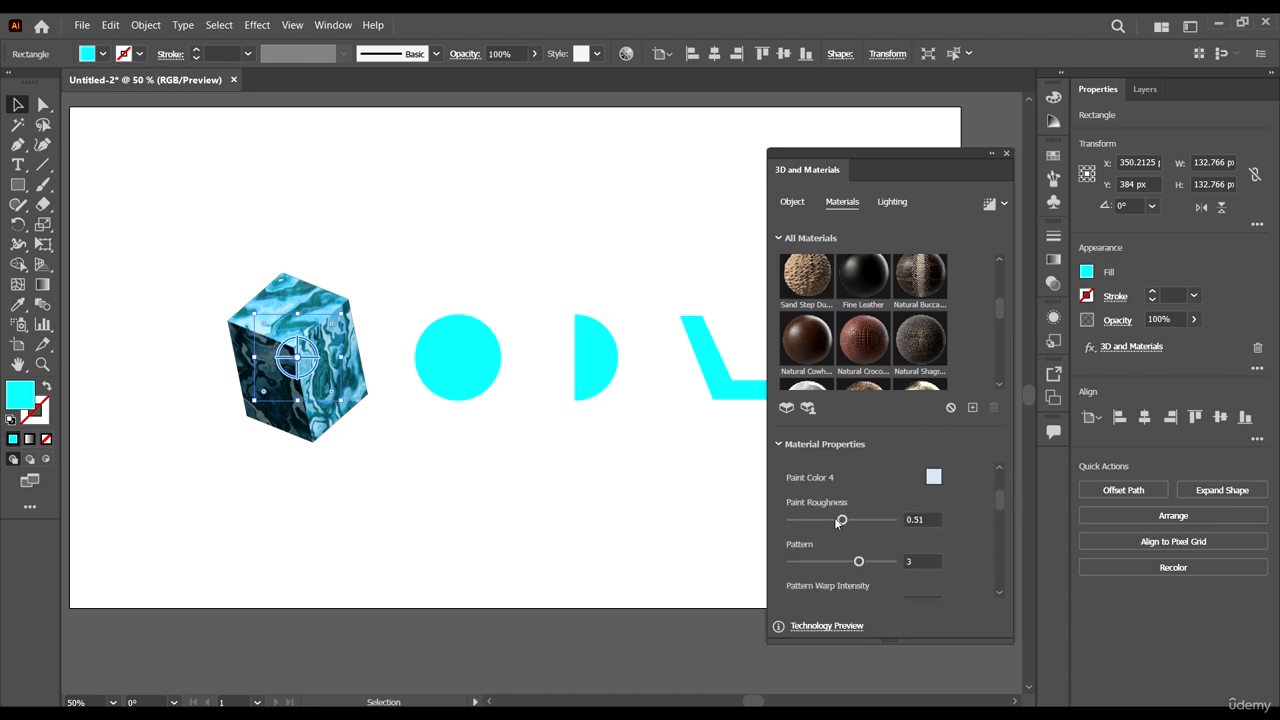
mouse_move(838, 521)
left_mouse_down()
mouse_move(826, 520)
mouse_move(877, 520)
left_mouse_up()
mouse_move(841, 562)
left_mouse_down()
mouse_move(823, 563)
mouse_move(859, 564)
left_mouse_up()
Set Marble Paint's pattern warp intensity to 0.74 and its stain density to 0.83
left_click_drag(999, 498, 1001, 512)
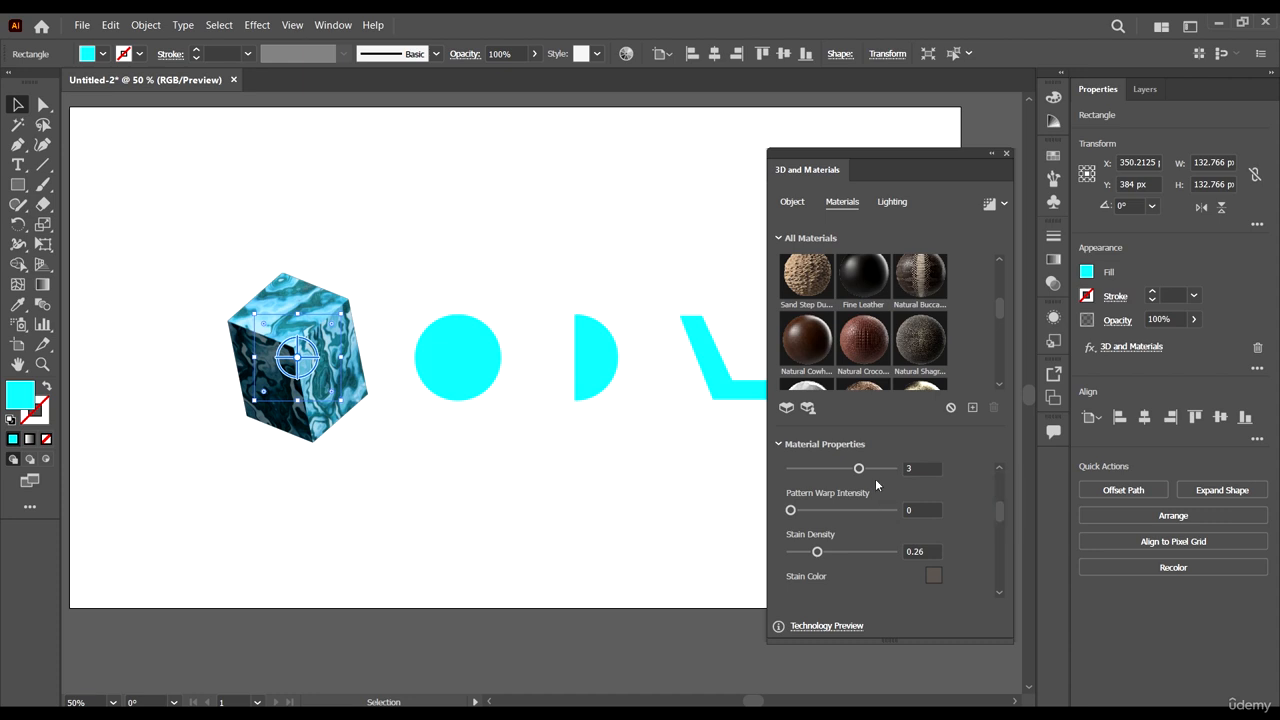
left_click_drag(874, 470, 893, 468)
left_click_drag(826, 511, 866, 510)
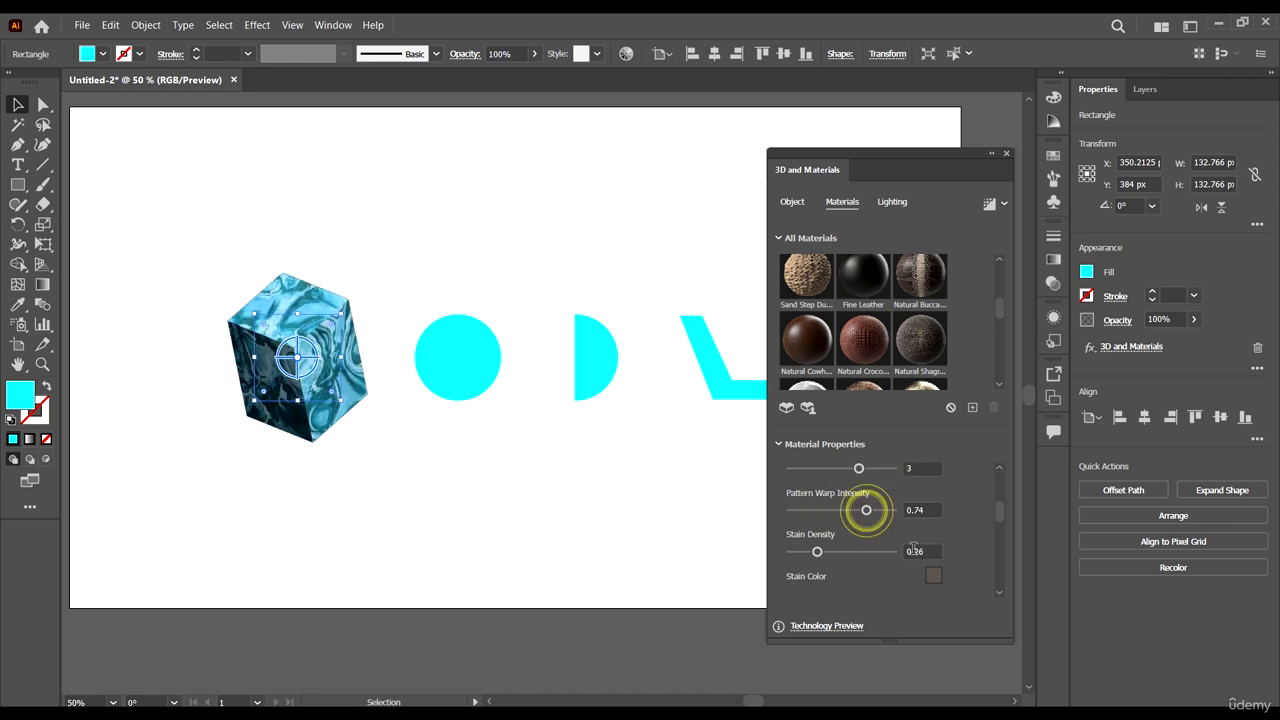
left_click(866, 552)
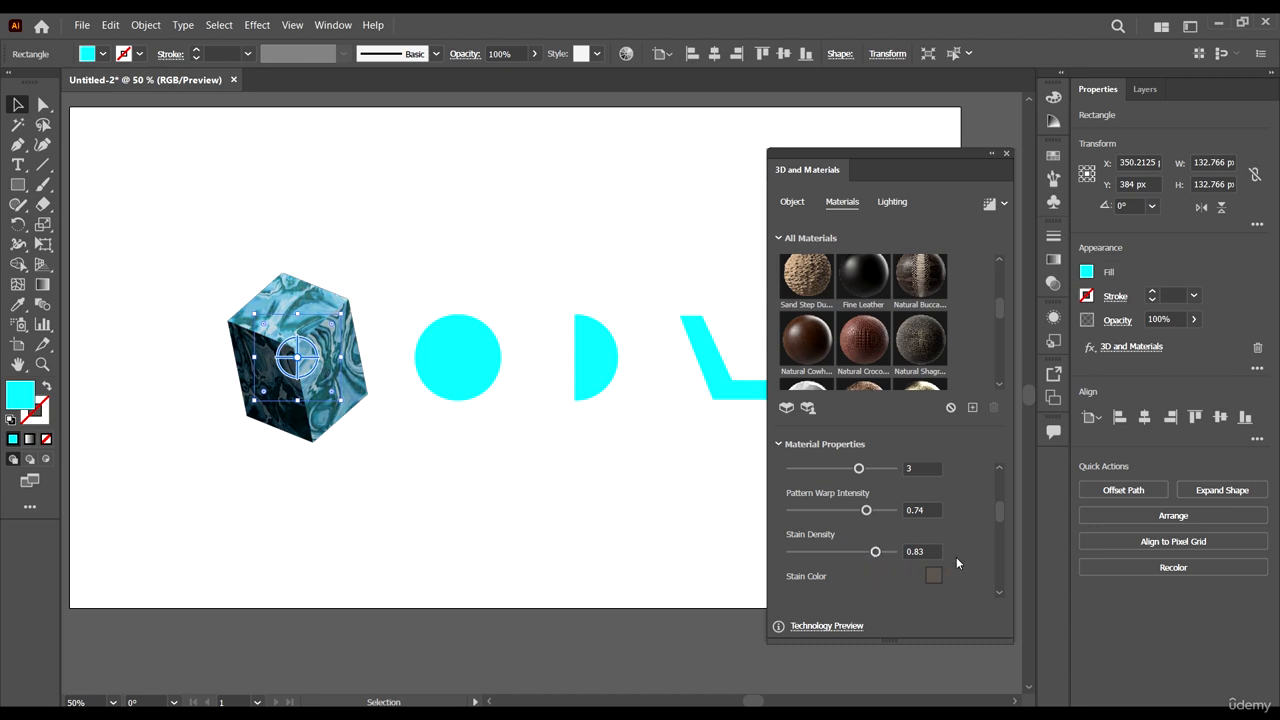
Shift the marble texture's position to Offset X 482 and Offset Y 455
scroll(950, 560, "down", 3)
scroll(838, 518, "up", 2)
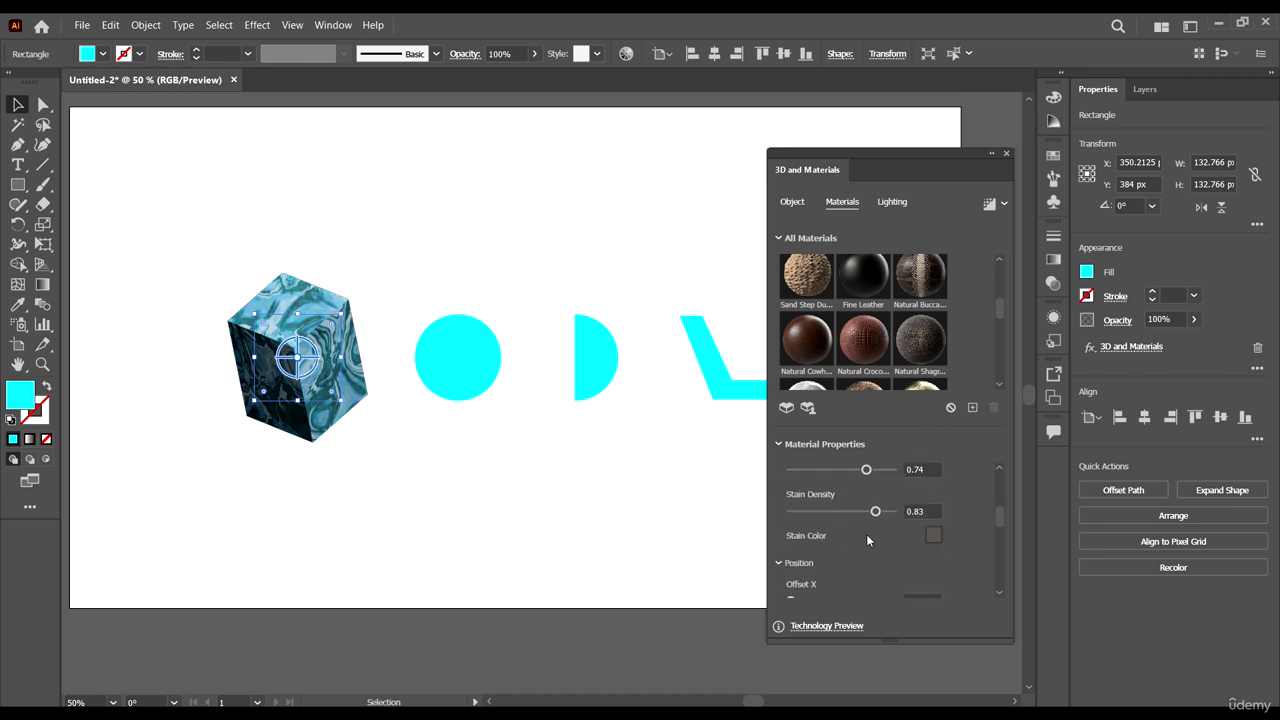
scroll(866, 540, "down", 2)
left_click_drag(792, 520, 836, 561)
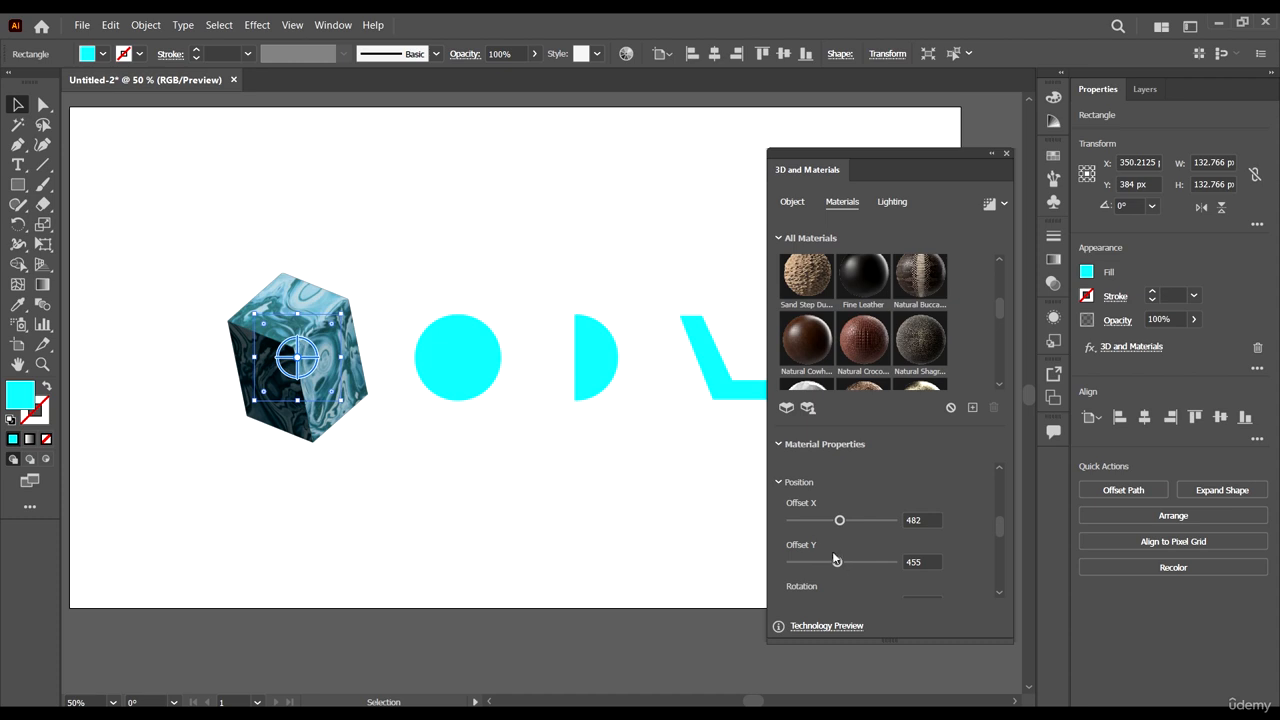
Review Marble Paint's remaining technical parameters, set its height range to 0.85 and lower its height position
scroll(956, 520, "down", 6)
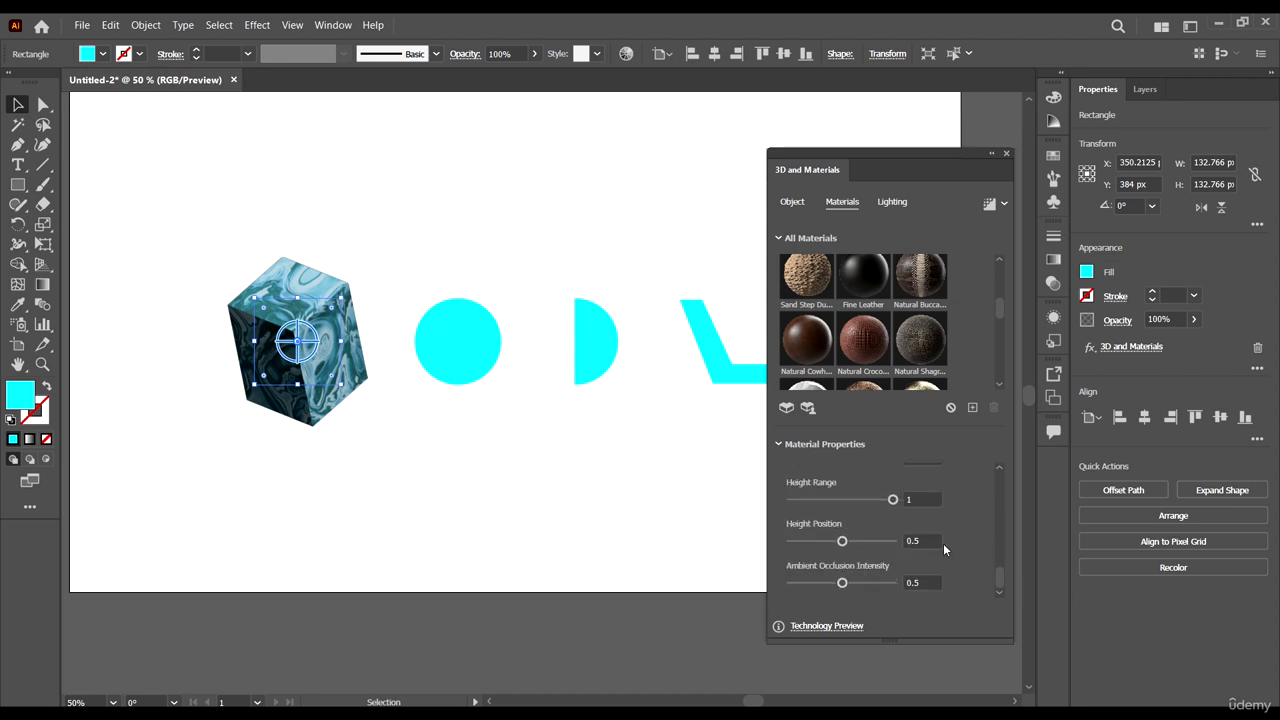
scroll(840, 488, "up", 1)
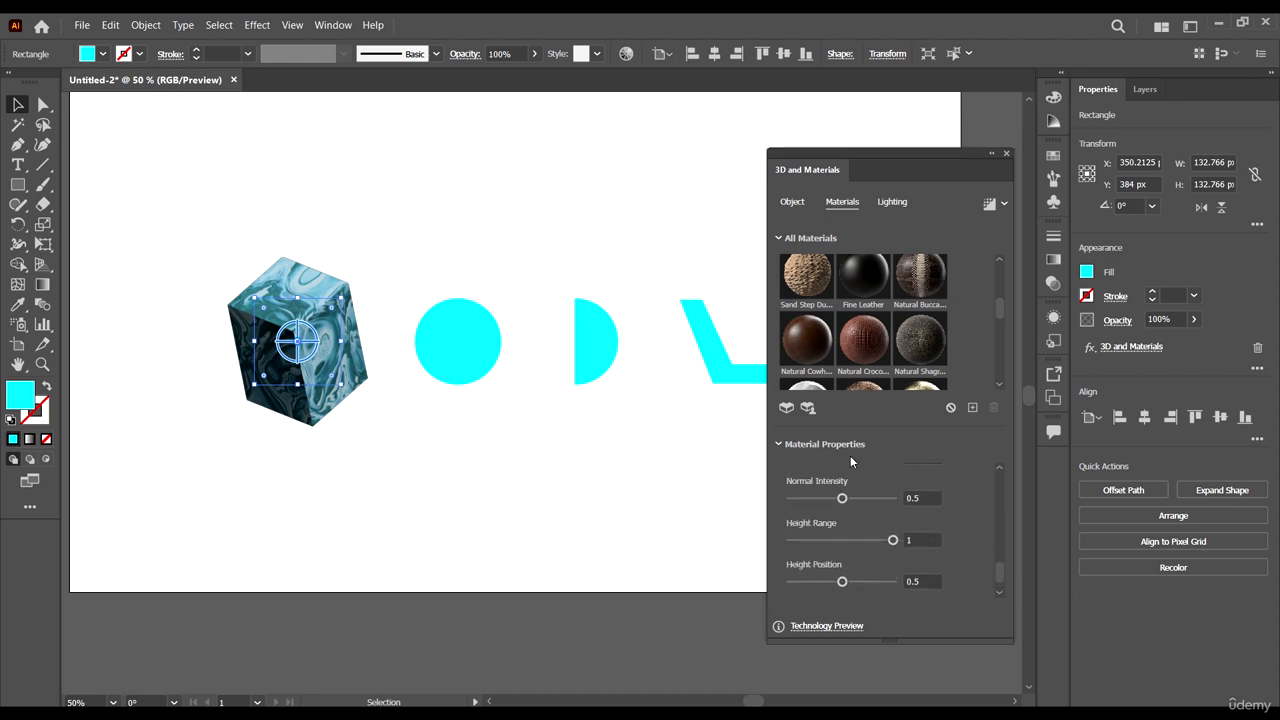
scroll(851, 528, "down", 1)
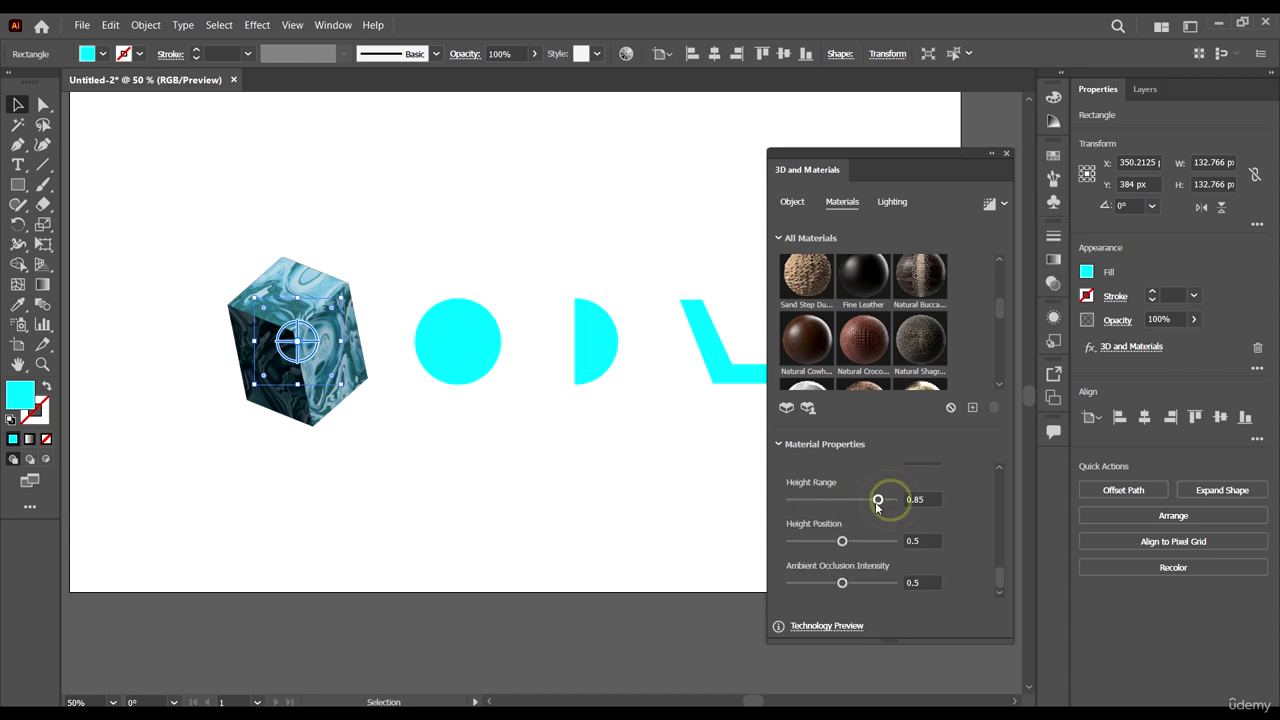
left_click_drag(842, 541, 811, 541)
scroll(951, 543, "down", 3)
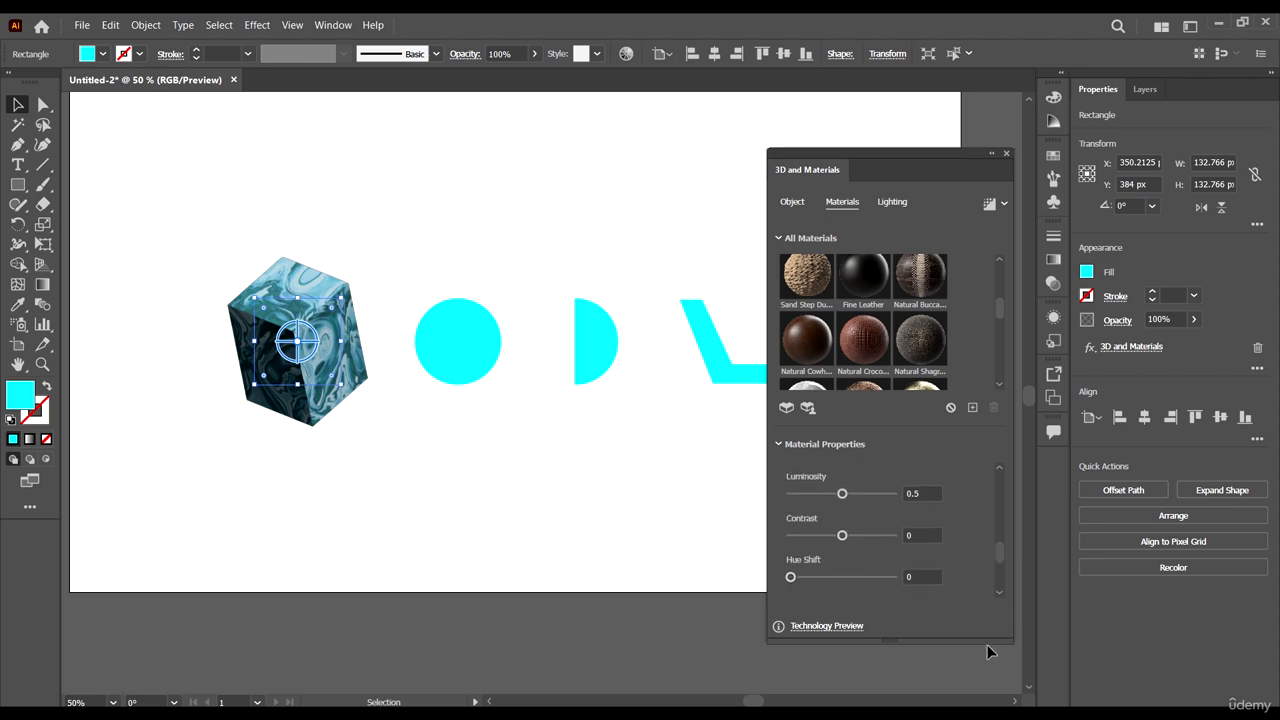
Enlarge the 3D and Materials panel, apply the Natural Shagreen leather to the extruded square, and review its properties
left_click_drag(986, 643, 988, 676)
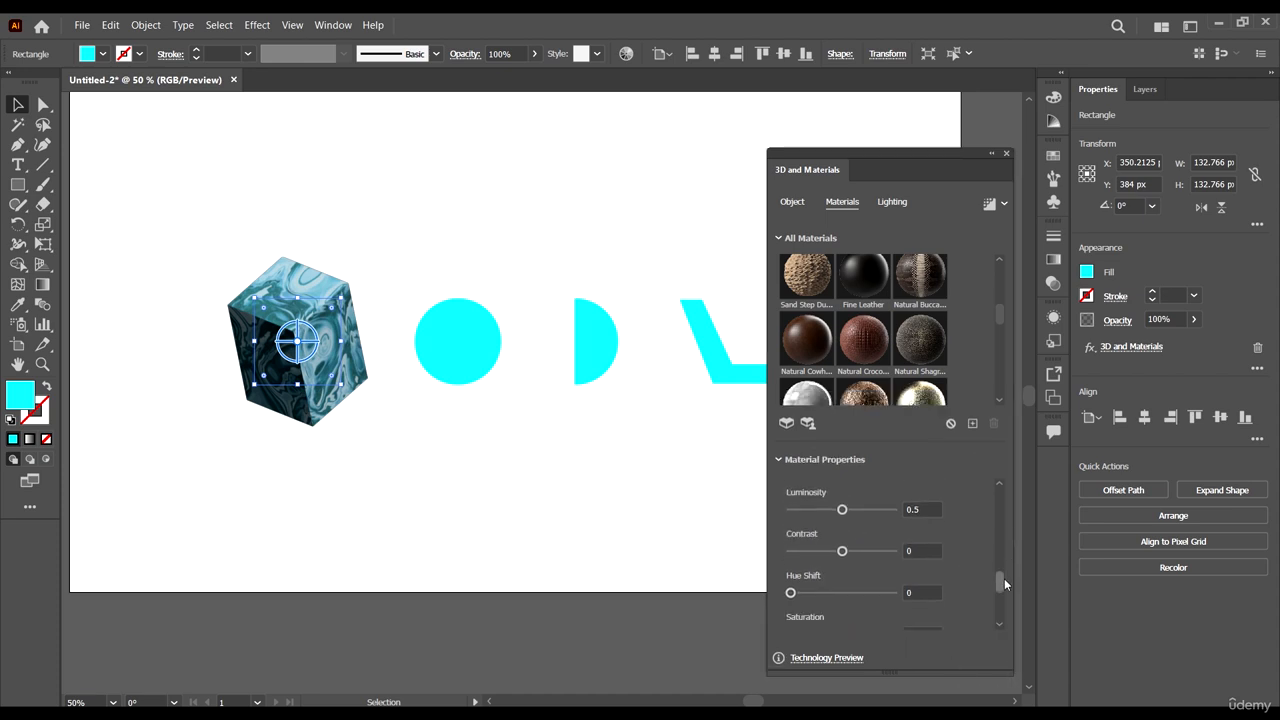
mouse_move(1004, 578)
left_mouse_down()
mouse_move(1000, 590)
mouse_move(986, 490)
left_mouse_up()
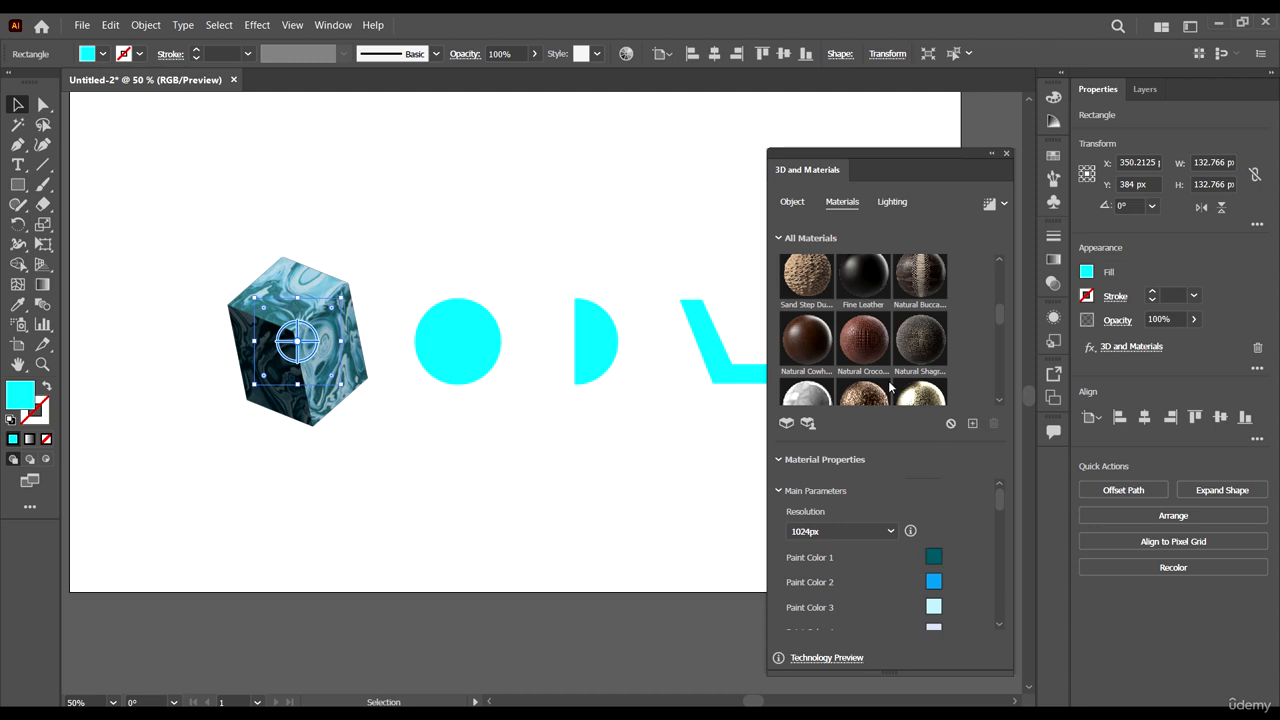
left_click(916, 338)
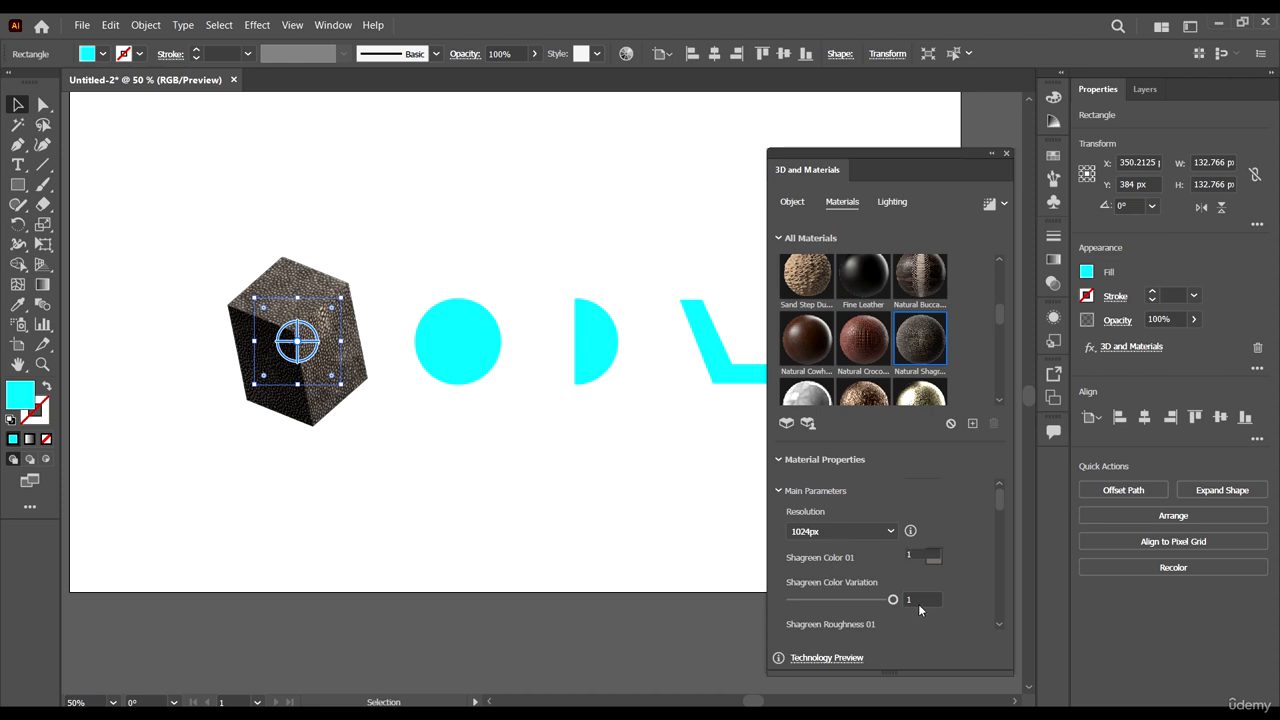
scroll(900, 598, "down", 2)
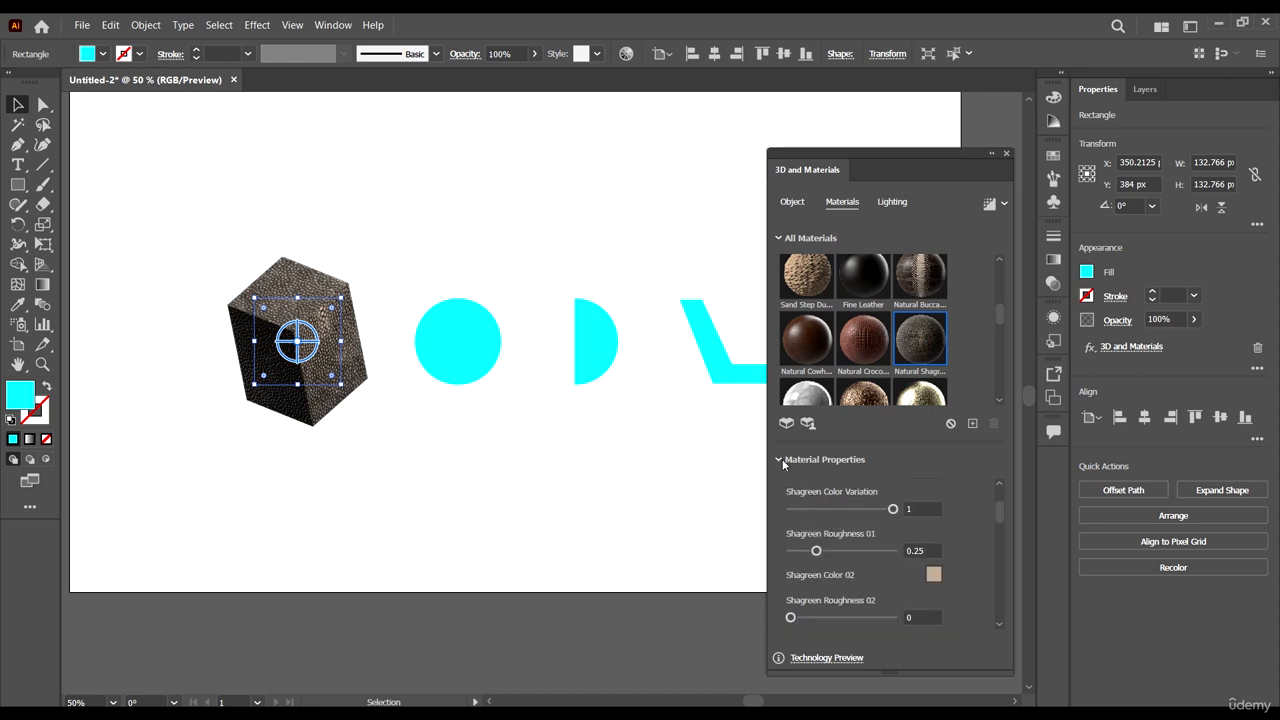
left_click(999, 515)
Try the Diffuse, Top Left and Right lighting presets on the leather cube and return to Standard
left_click_drag(999, 515, 901, 144)
left_click(868, 182)
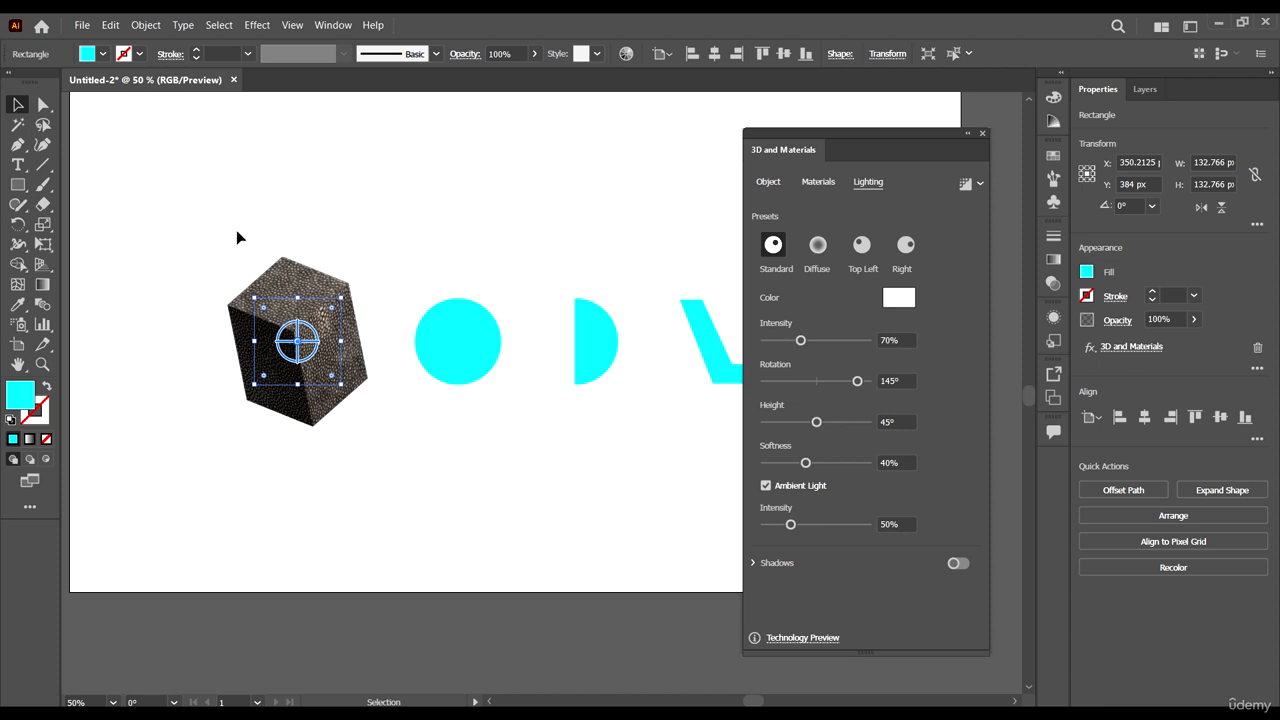
left_click(772, 241)
left_click(774, 251)
left_click(822, 248)
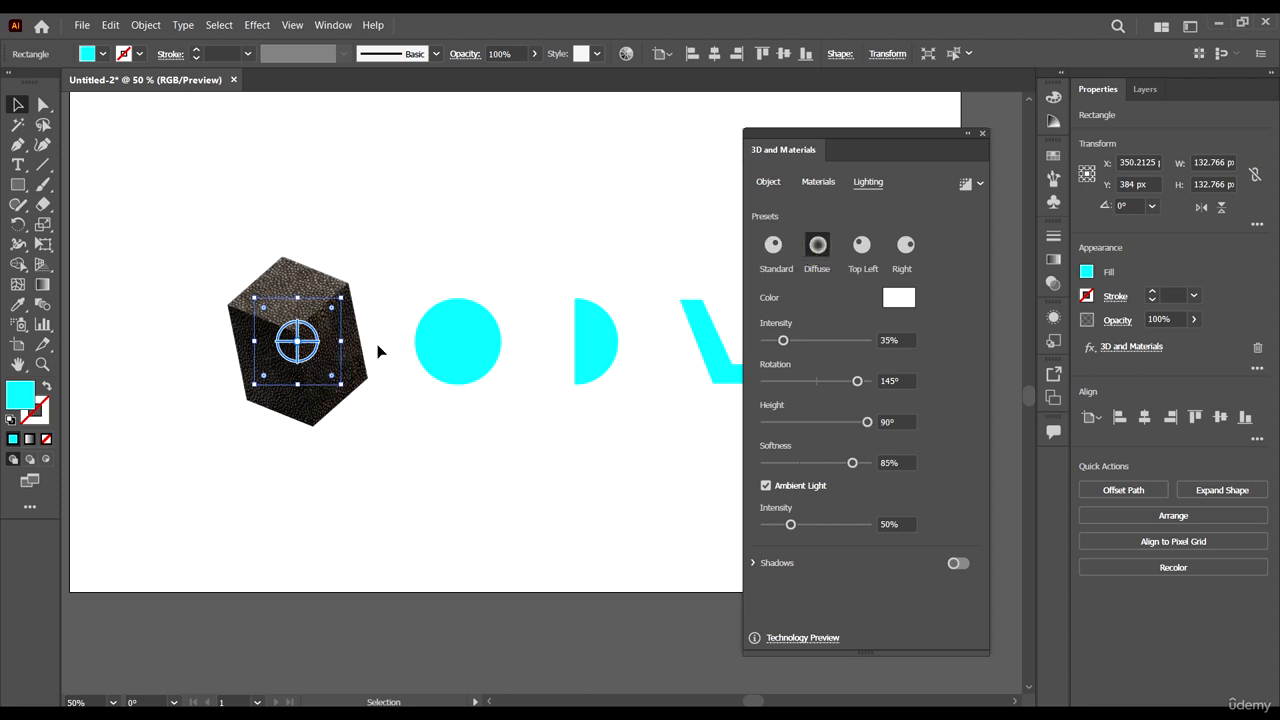
left_click(863, 258)
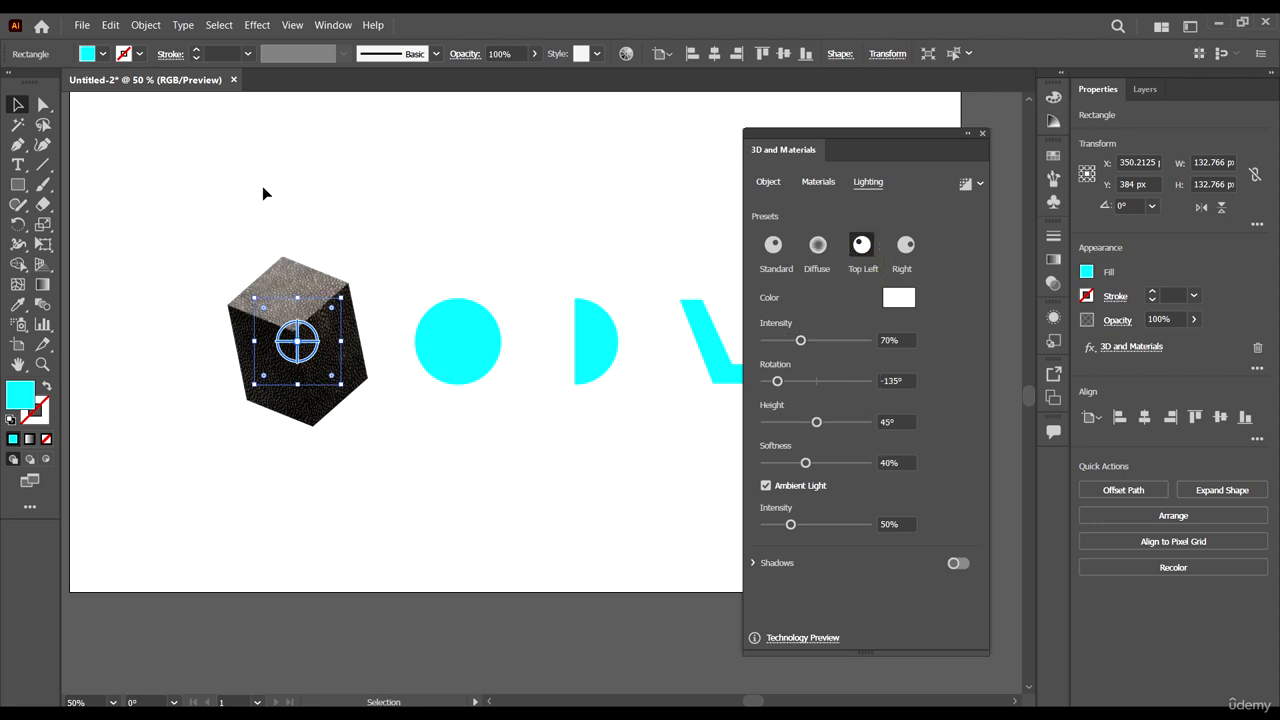
left_click(904, 250)
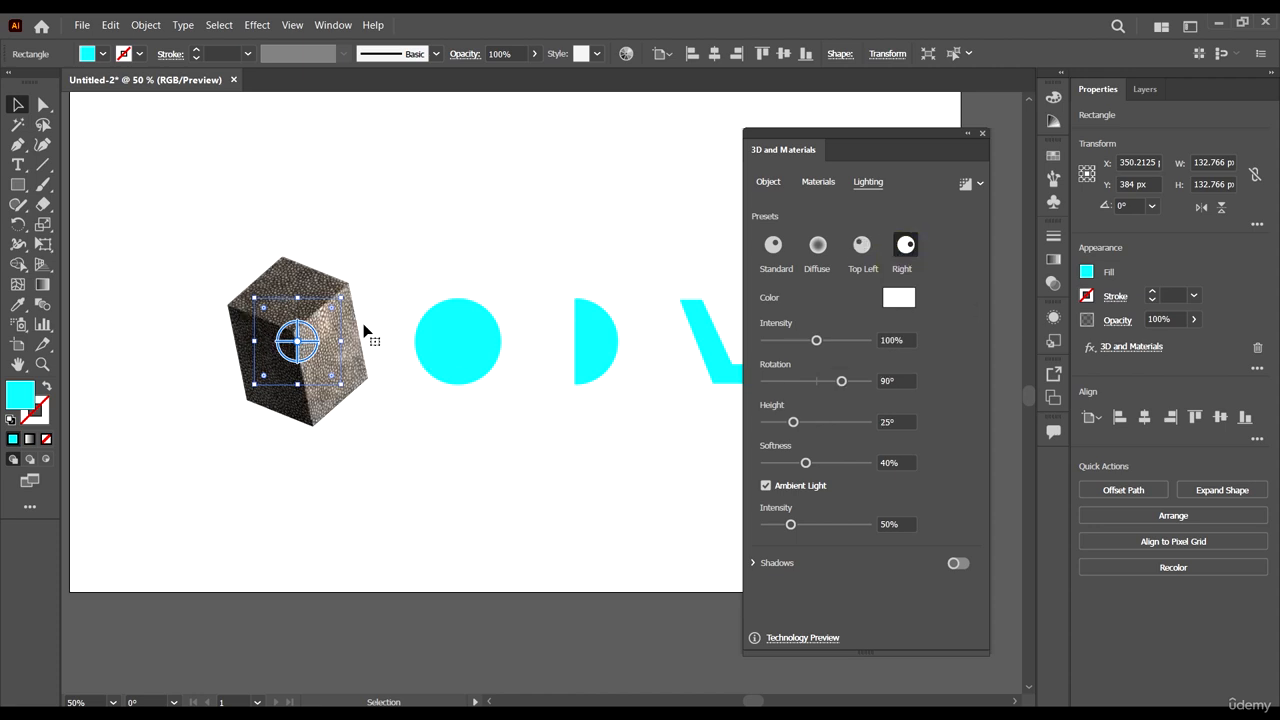
left_click(773, 248)
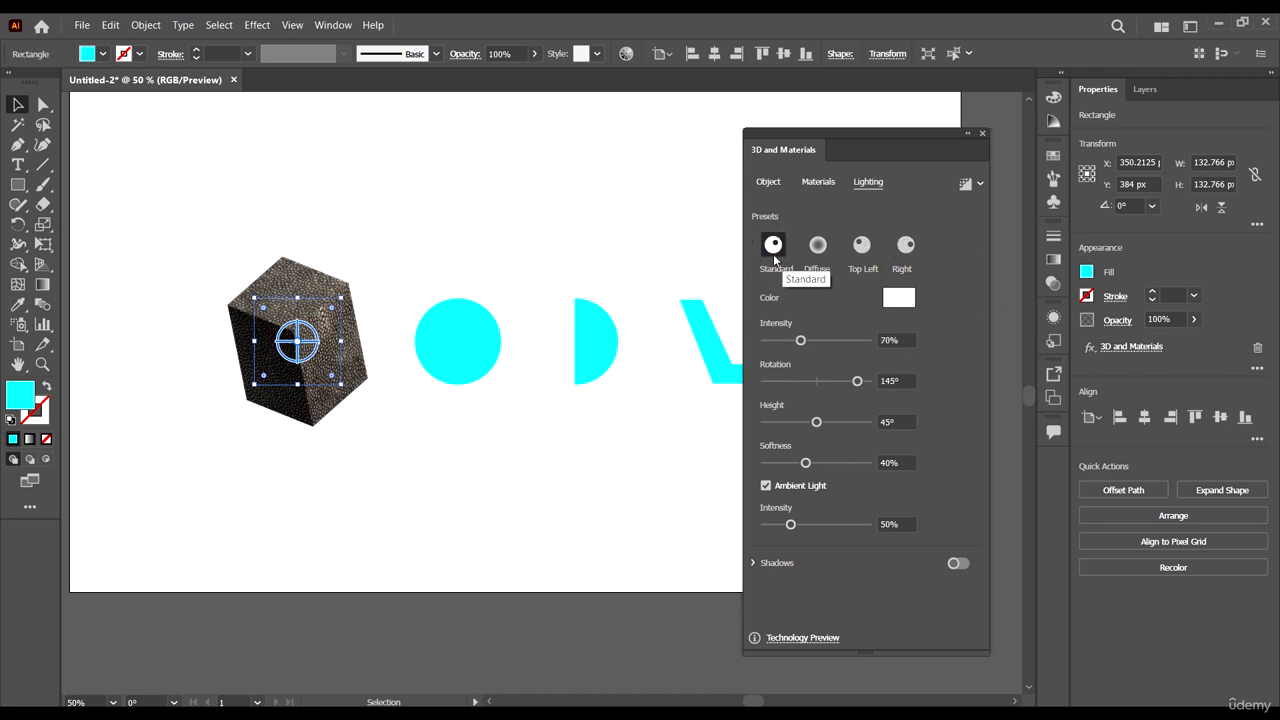
Set the light's color to bright red and its rotation to 177°
left_click(904, 302)
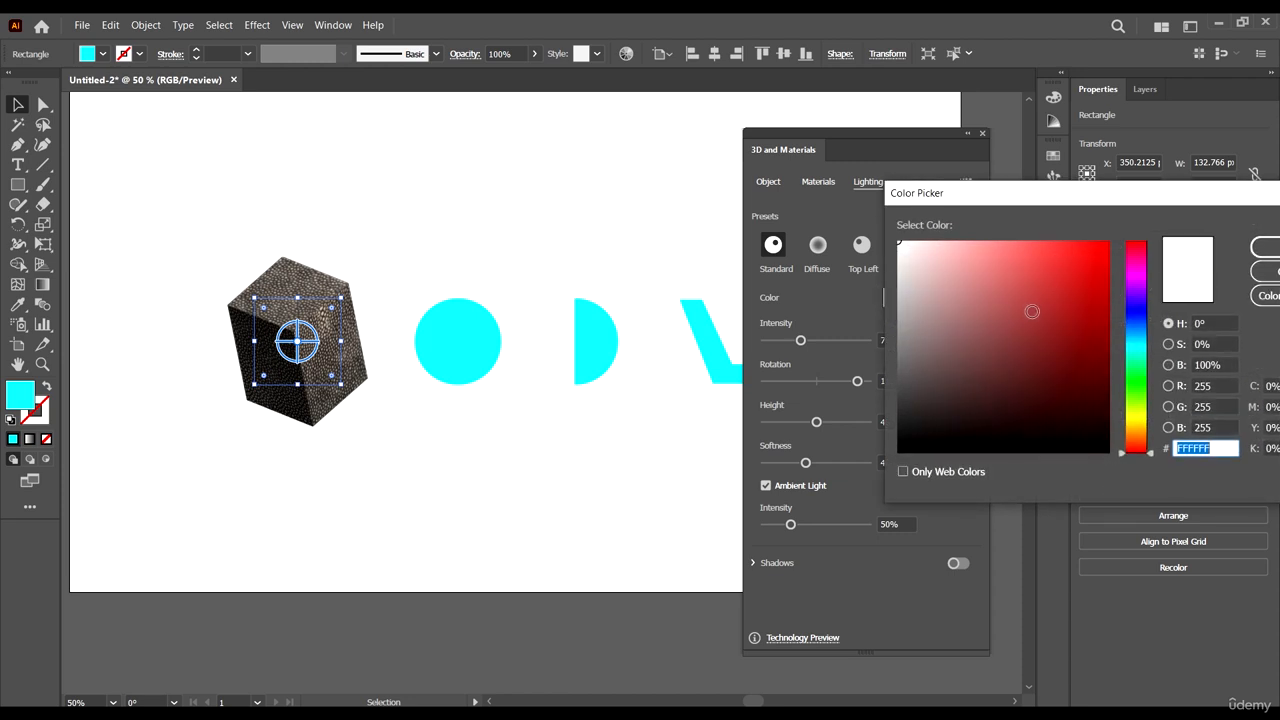
left_click(1071, 258)
left_click(1268, 250)
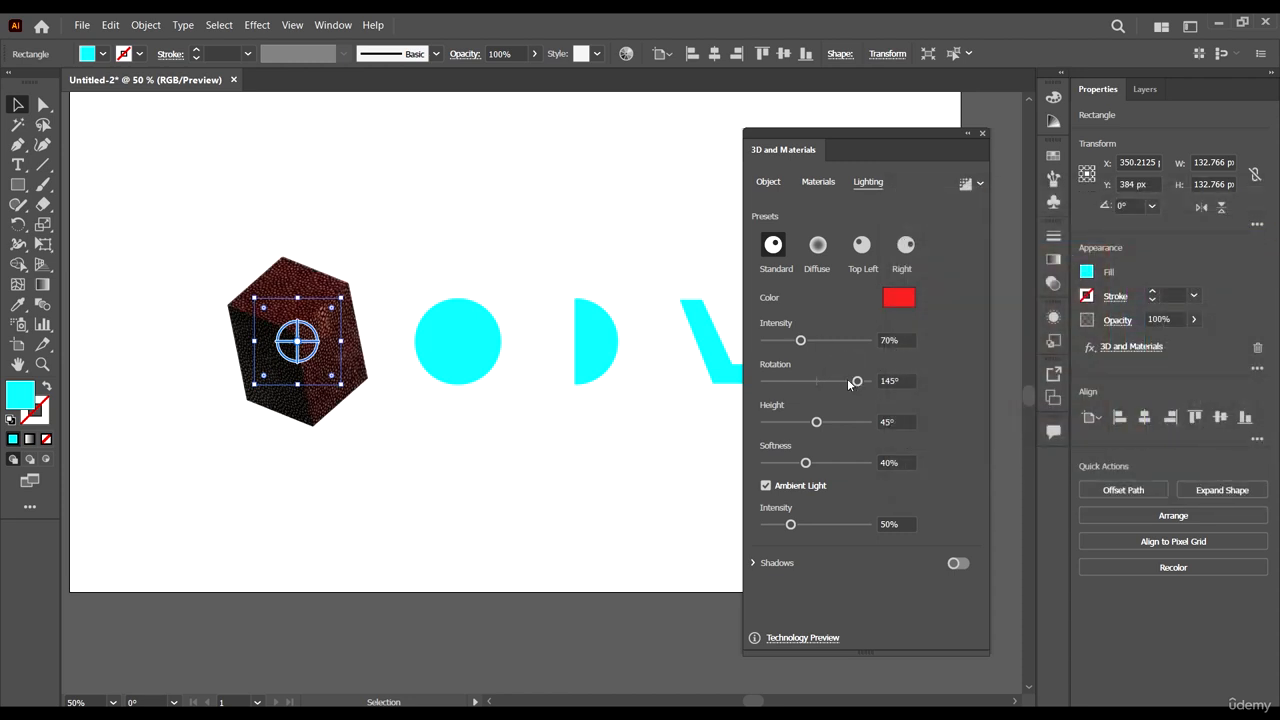
mouse_move(849, 385)
left_mouse_down()
mouse_move(823, 378)
mouse_move(881, 388)
mouse_move(849, 380)
left_mouse_up()
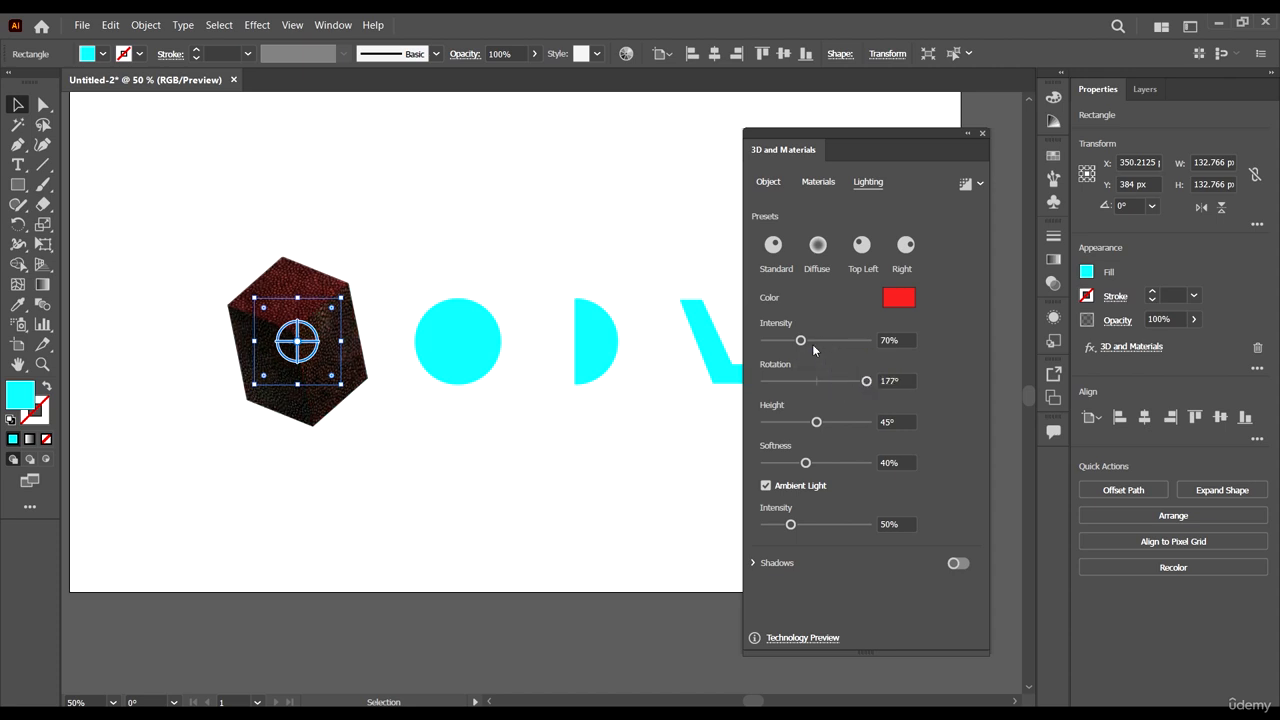
Set the light's intensity to 200%, its height to 57° and its softness to 100%
left_click_drag(800, 340, 744, 341)
left_click_drag(844, 341, 902, 341)
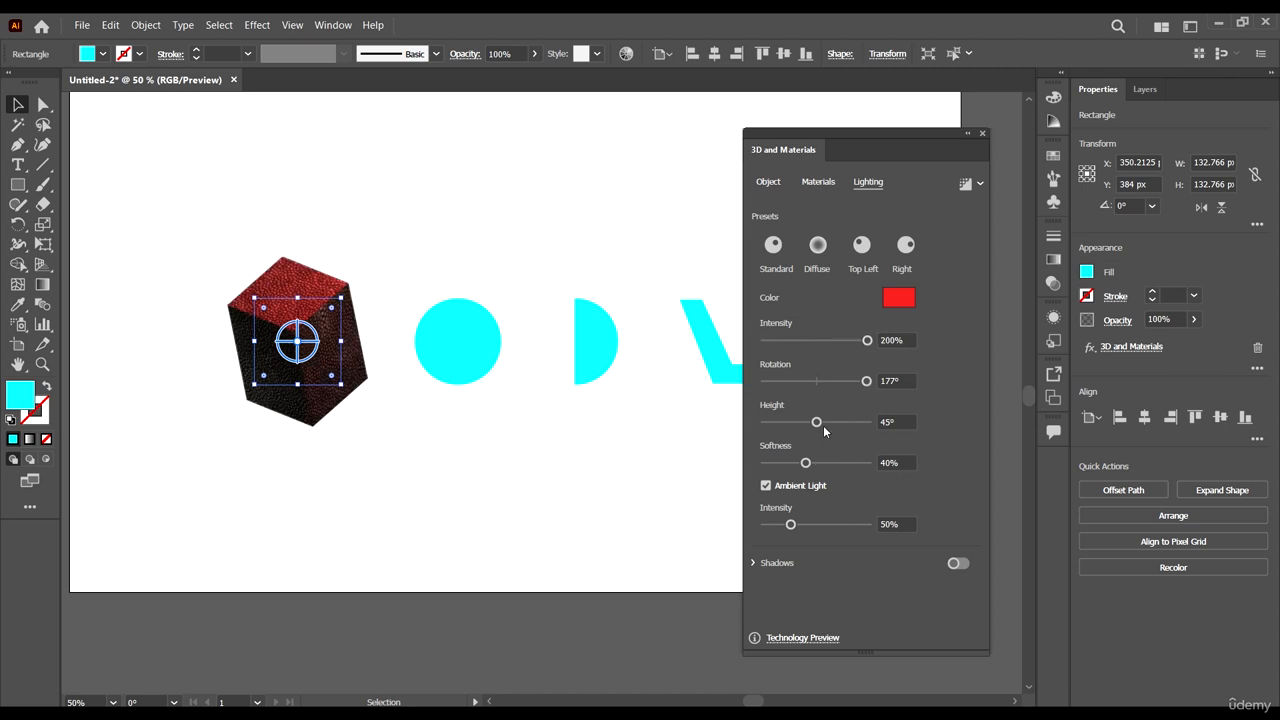
left_click_drag(816, 422, 870, 424)
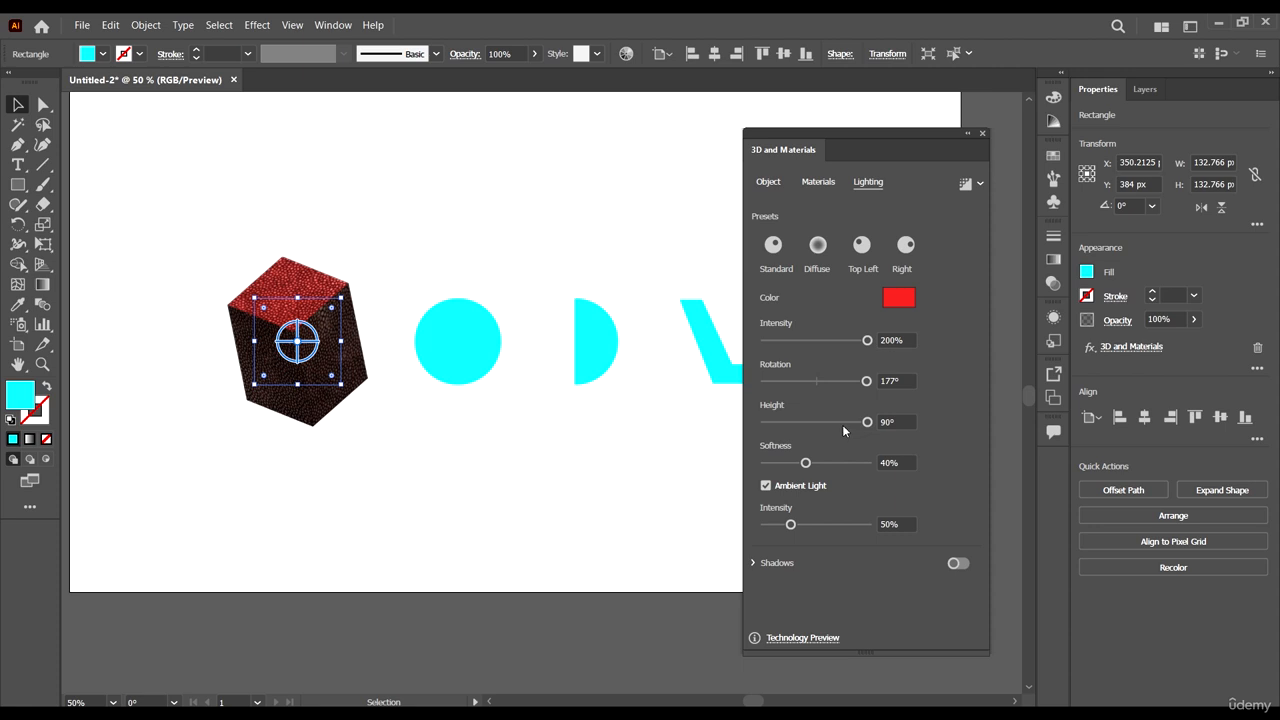
left_click_drag(842, 424, 724, 458)
left_click(766, 423)
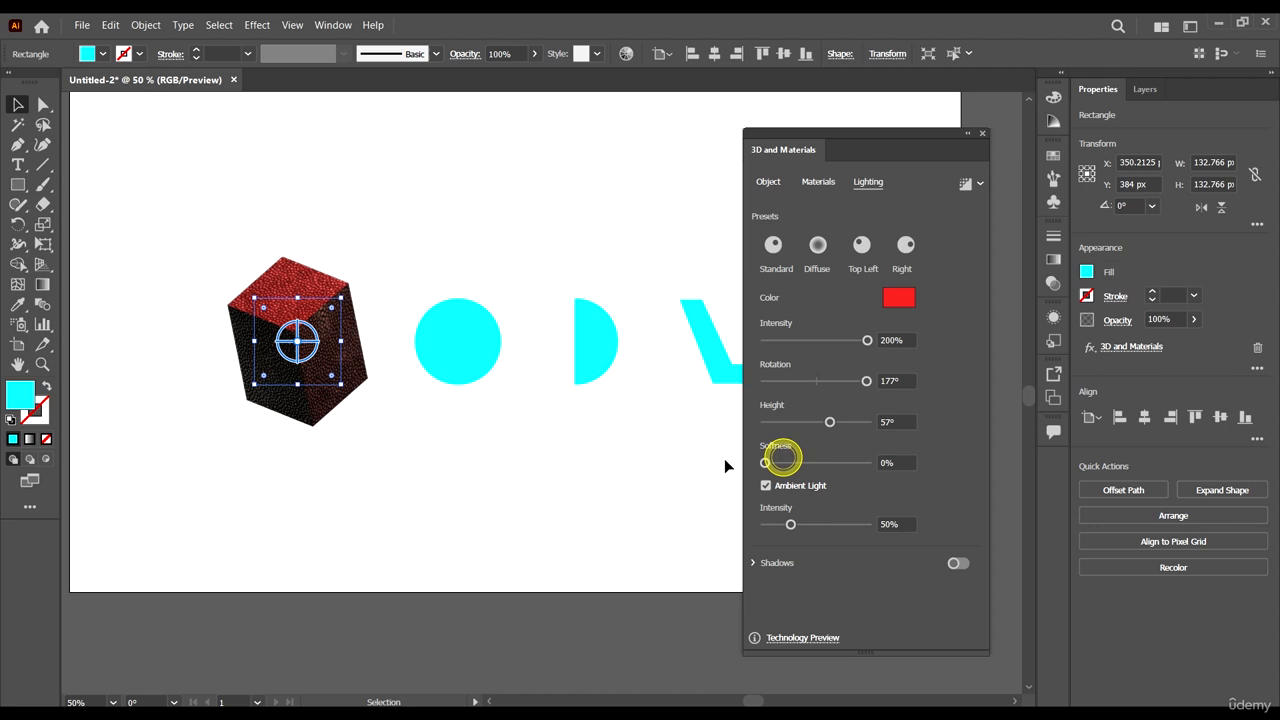
left_click(794, 463)
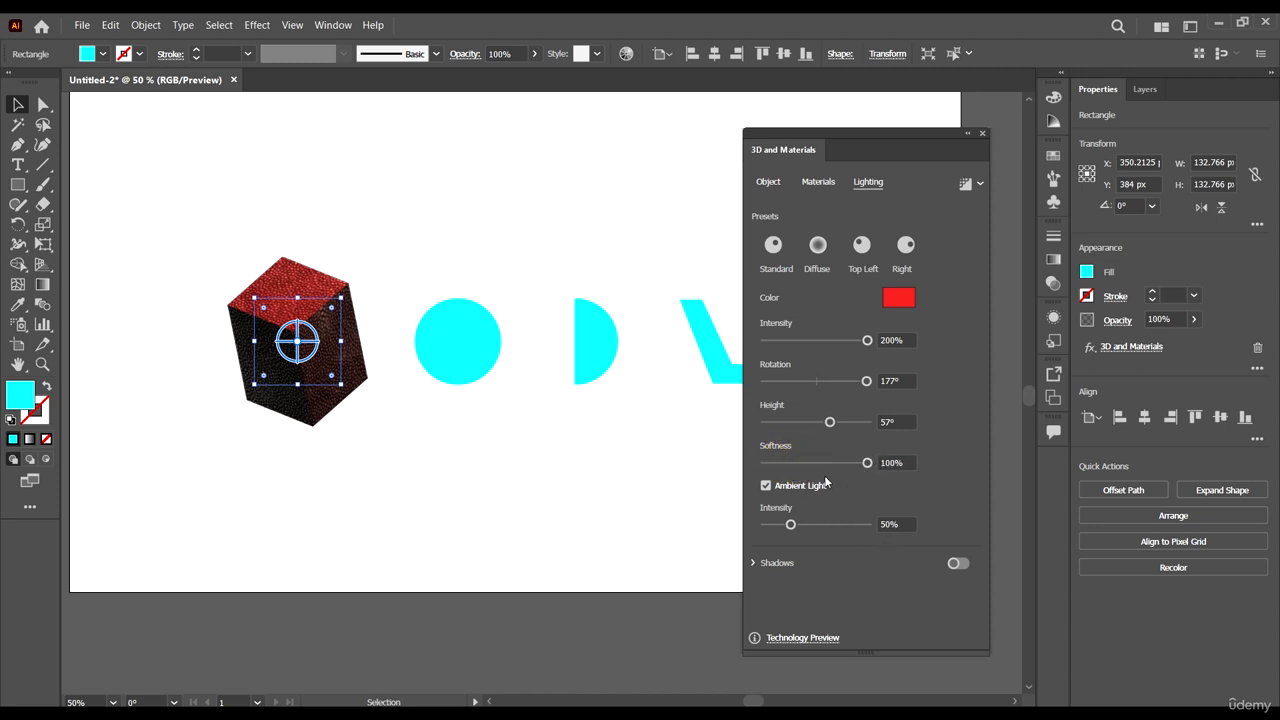
Switch ambient light off and back on to compare, and set its intensity to 53%
left_click(766, 486)
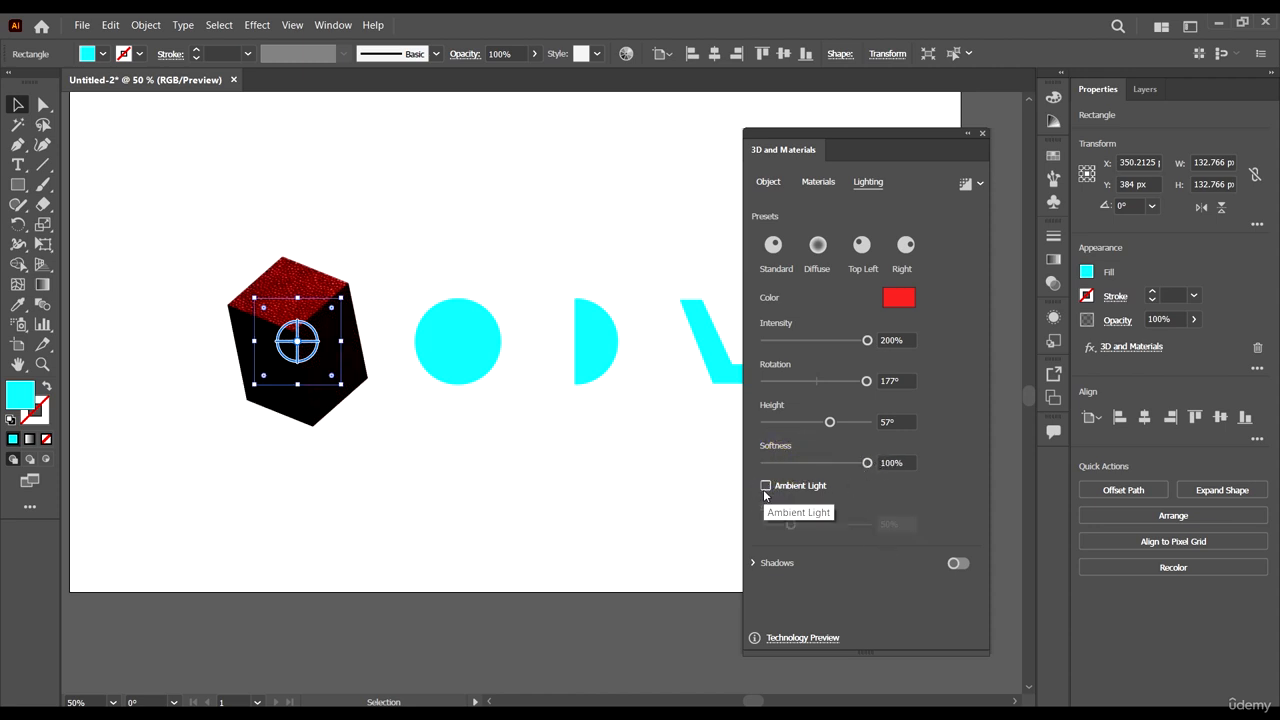
left_click(765, 486)
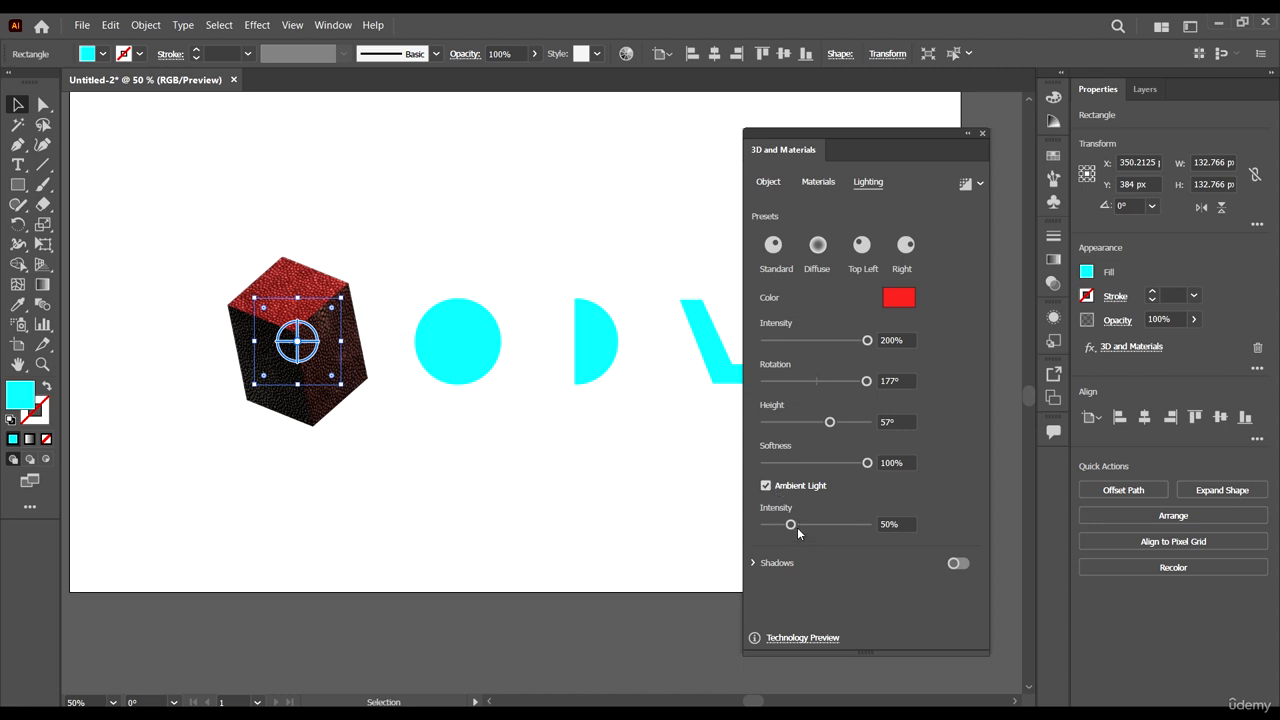
mouse_move(795, 524)
left_mouse_down()
mouse_move(822, 524)
mouse_move(793, 524)
left_mouse_up()
Turn on shadows for the cube, toggling them off and on to compare the effect
left_click(753, 563)
scroll(946, 535, "down", 2)
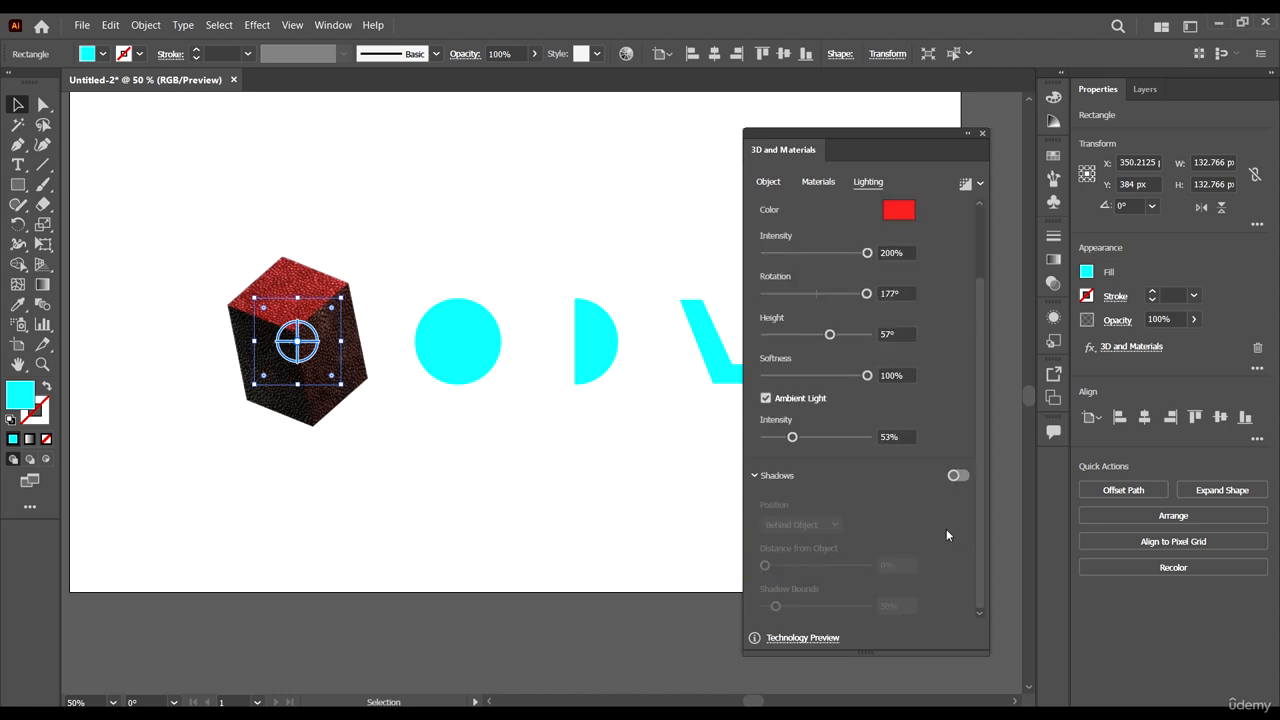
left_click(957, 476)
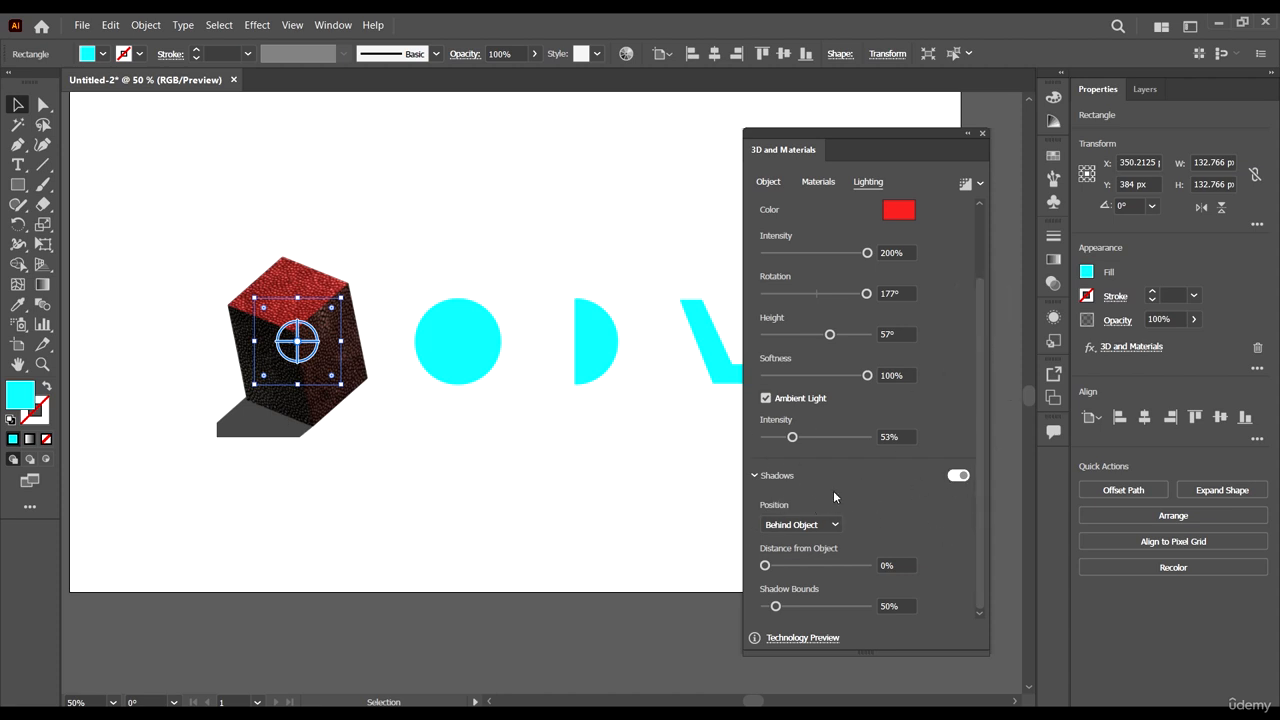
left_click(955, 476)
scroll(958, 470, "up", 2)
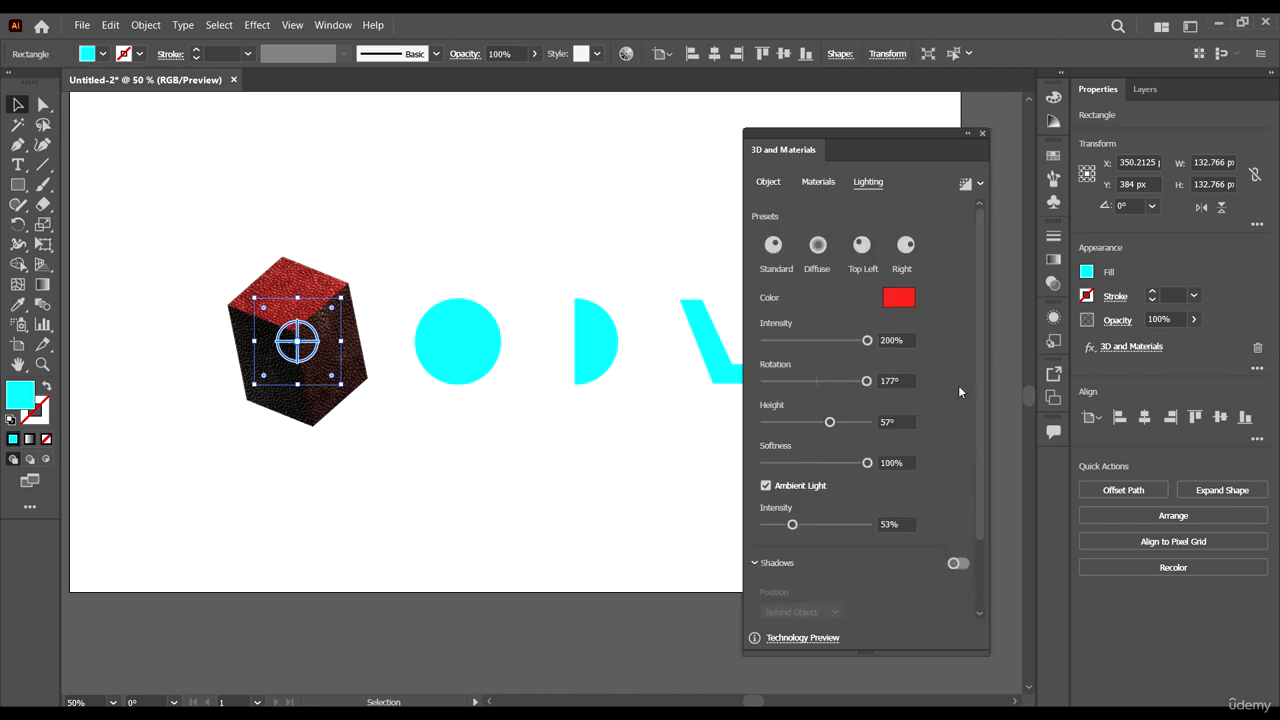
left_click(958, 561)
left_click(958, 561)
left_click(958, 561)
scroll(864, 567, "down", 2)
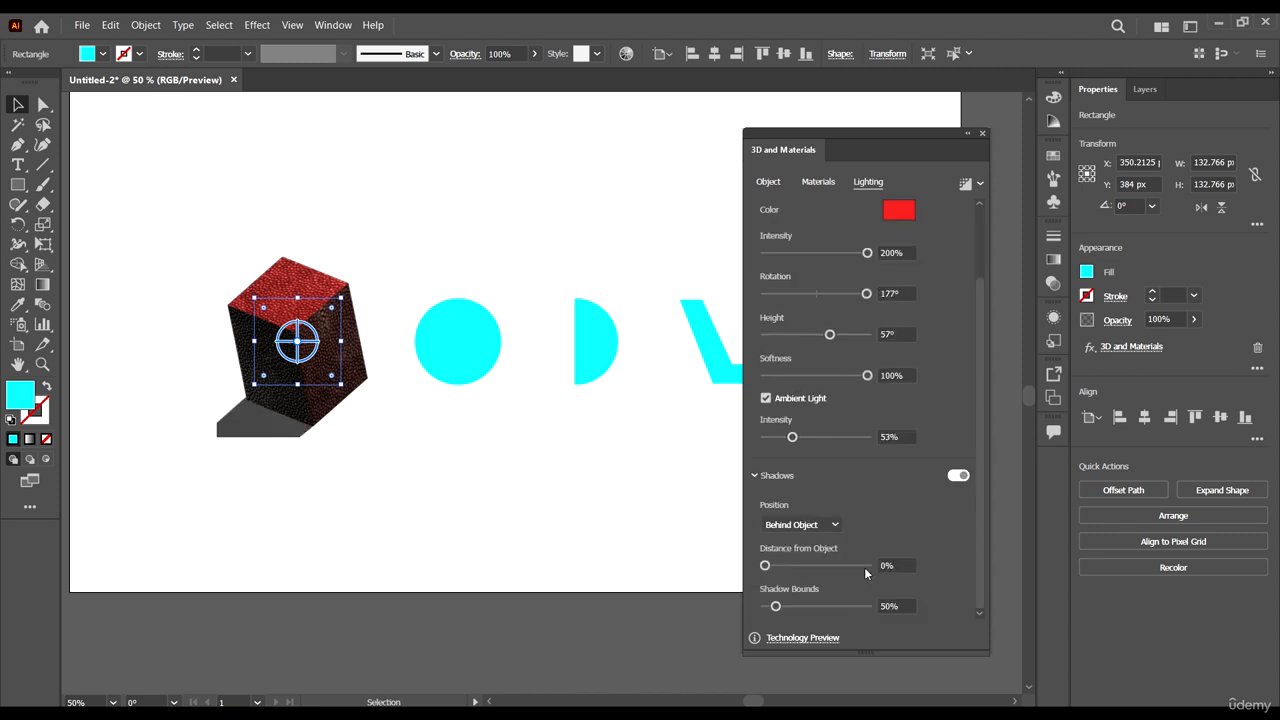
Try the Below Object shadow position and switch it back to Behind Object
left_click(784, 526)
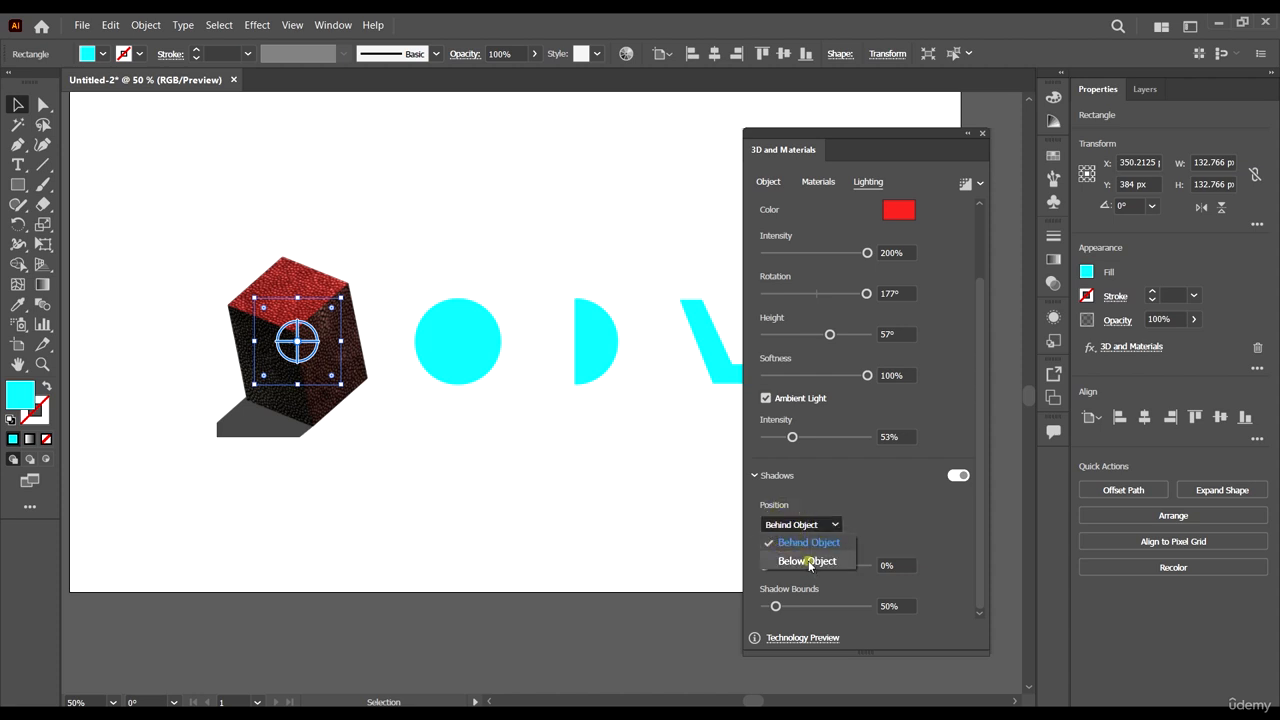
left_click(809, 564)
left_click(815, 524)
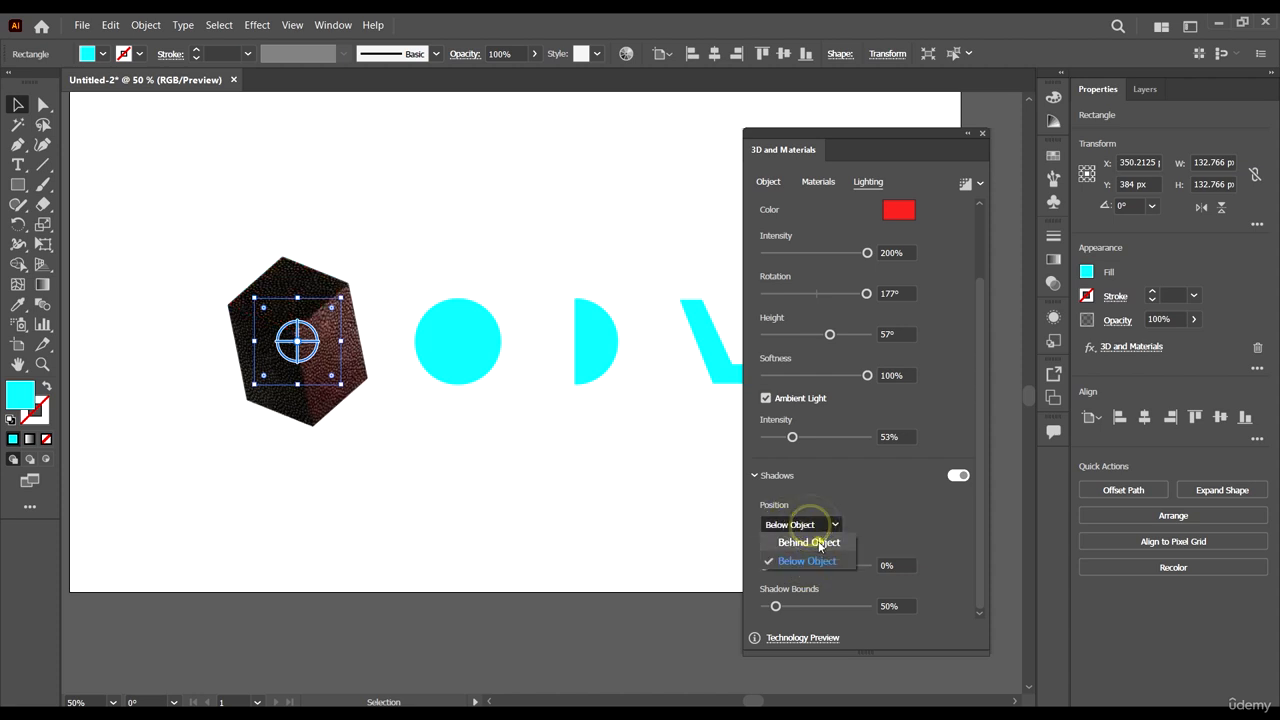
left_click(815, 539)
Set the shadow's distance from the object to 35% and its shadow bounds to 400%
left_click_drag(765, 565, 948, 590)
mouse_move(797, 570)
left_mouse_down()
mouse_move(771, 566)
mouse_move(801, 566)
left_mouse_up()
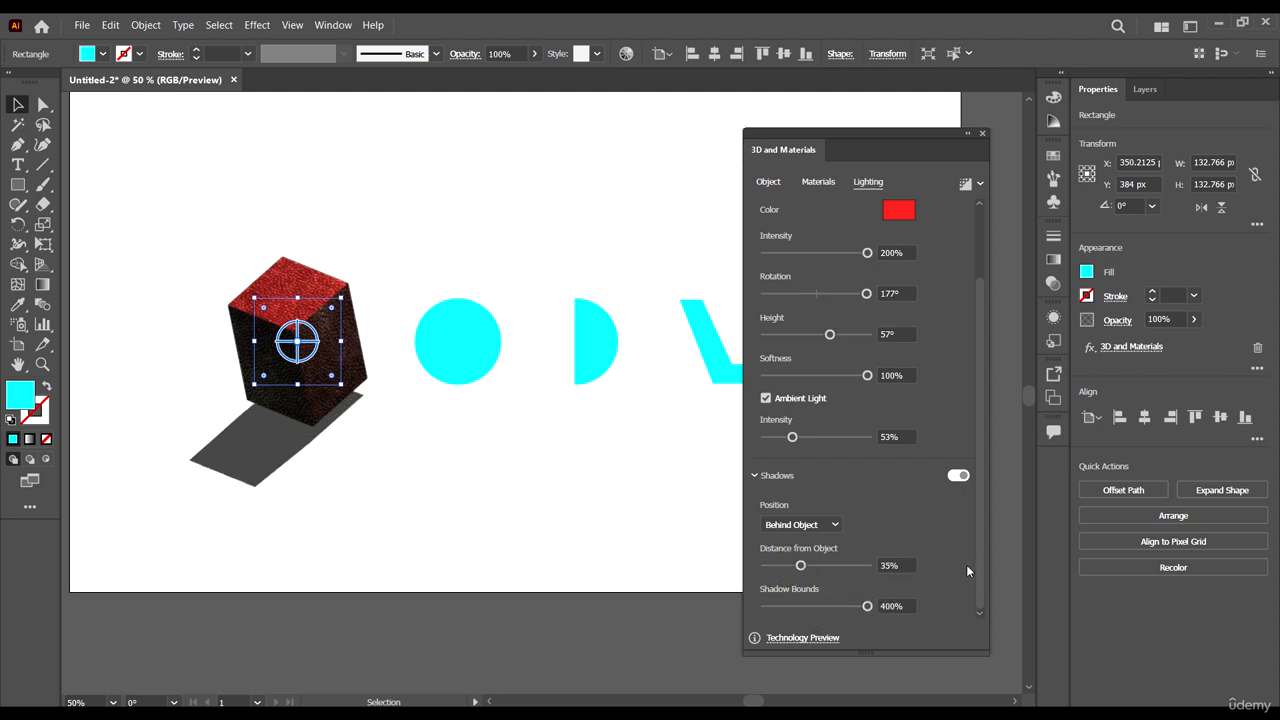
scroll(942, 547, "up", 3)
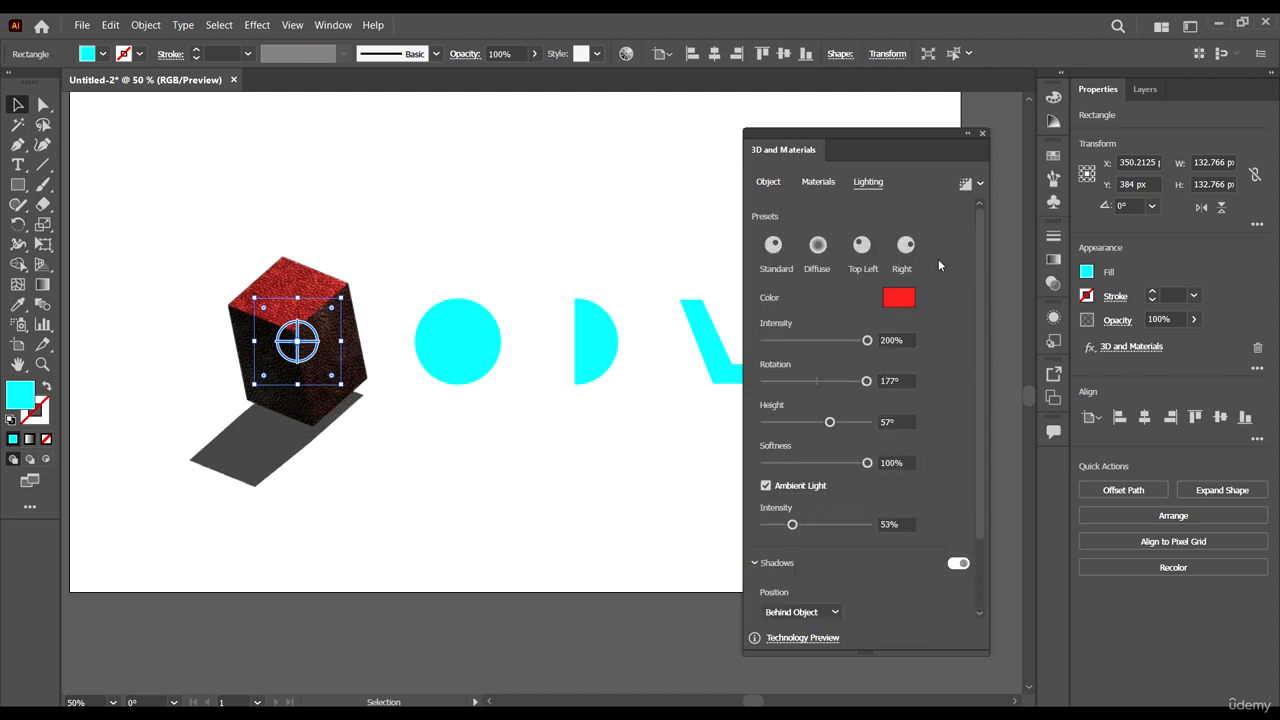
Review the render settings for the 3D object and turn on Ray Tracing
left_click(980, 185)
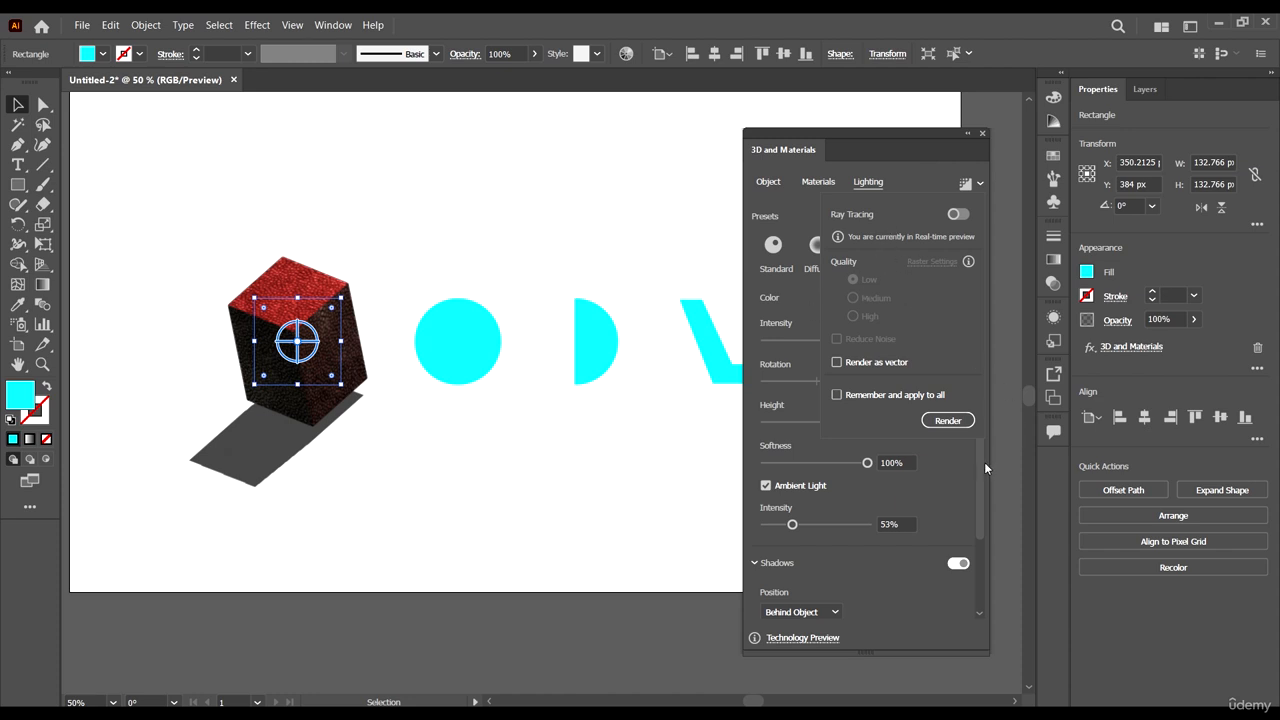
left_click(907, 135)
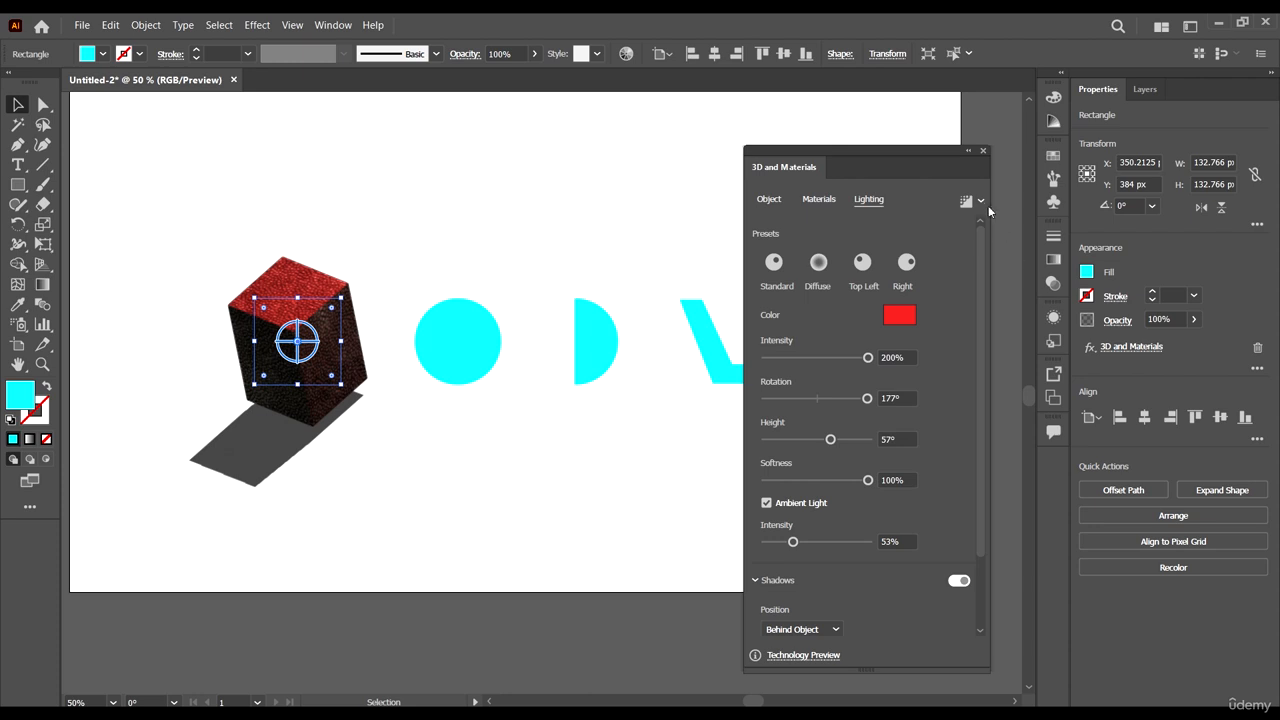
left_click(981, 201)
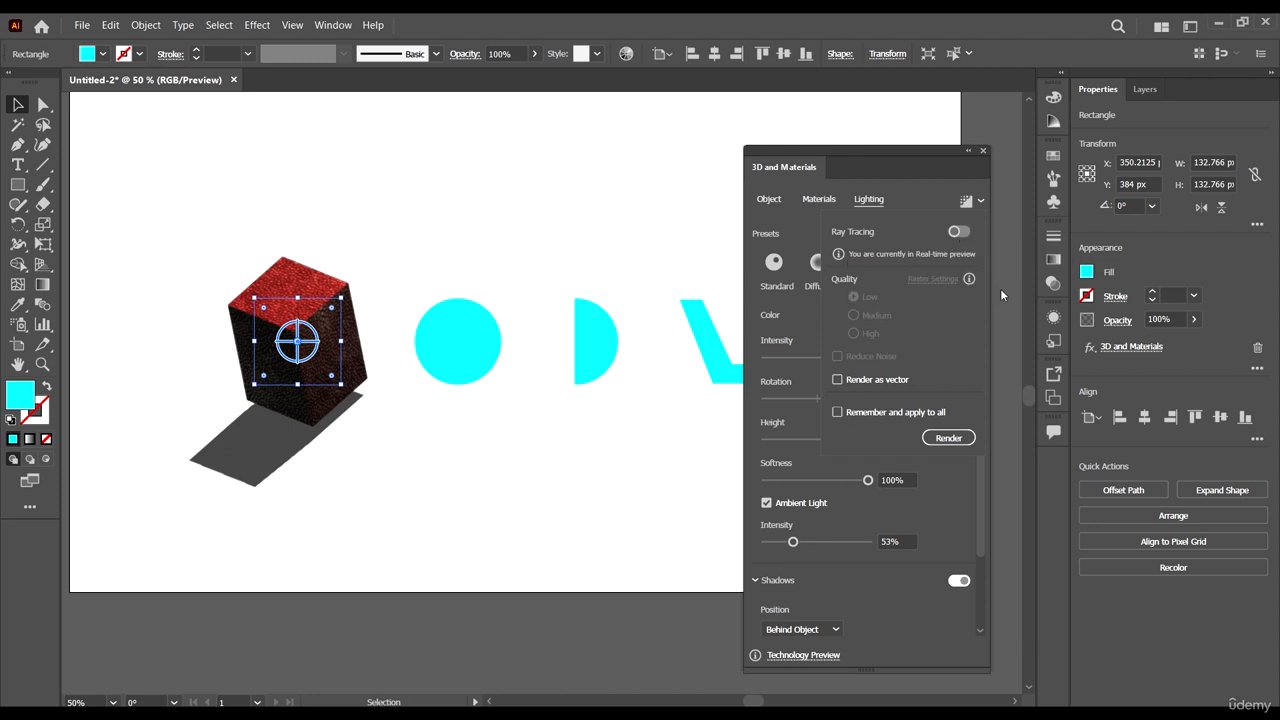
left_click(958, 231)
Review the resolution options in the document raster effects settings and cancel the dialog
left_click(932, 280)
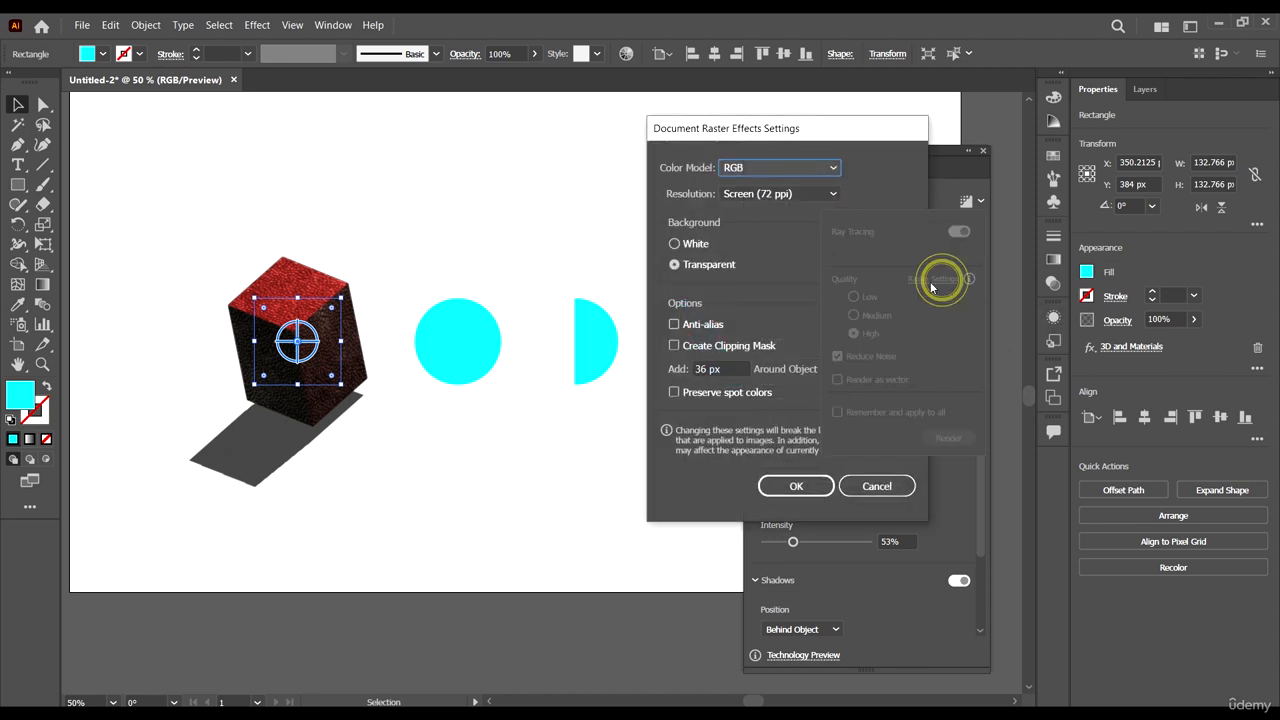
left_click_drag(834, 136, 636, 146)
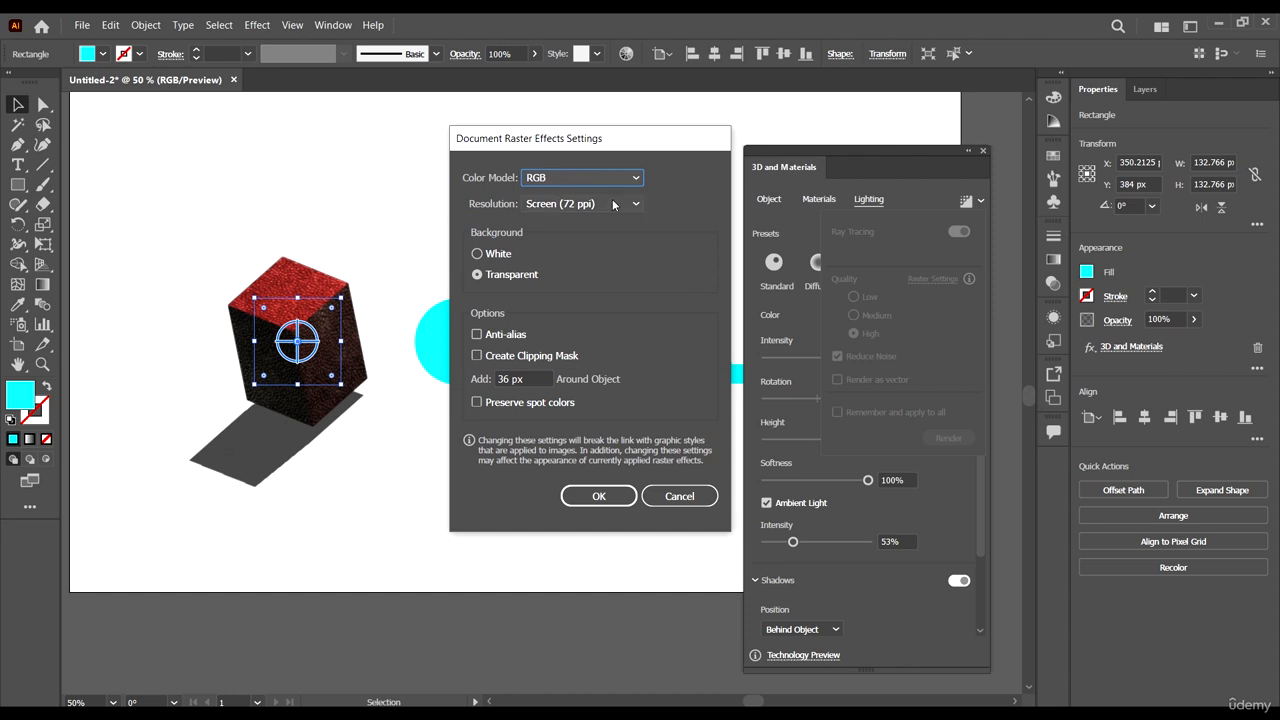
left_click(558, 206)
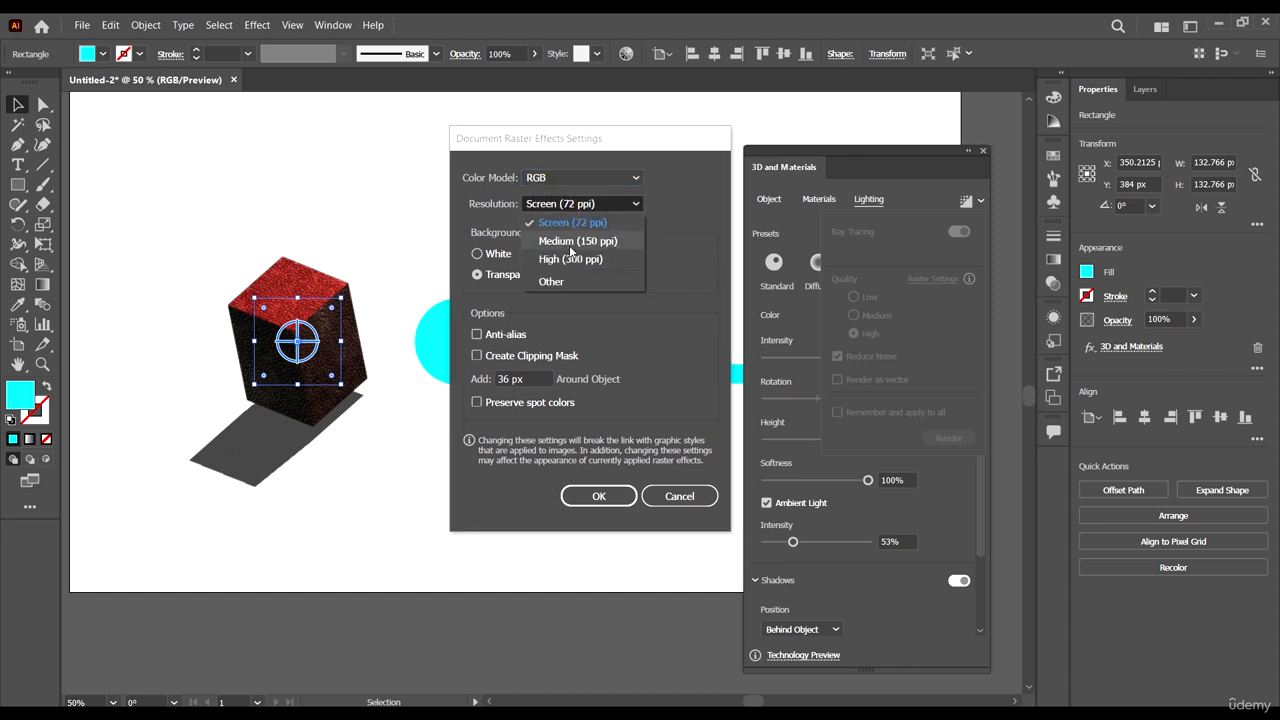
left_click(704, 338)
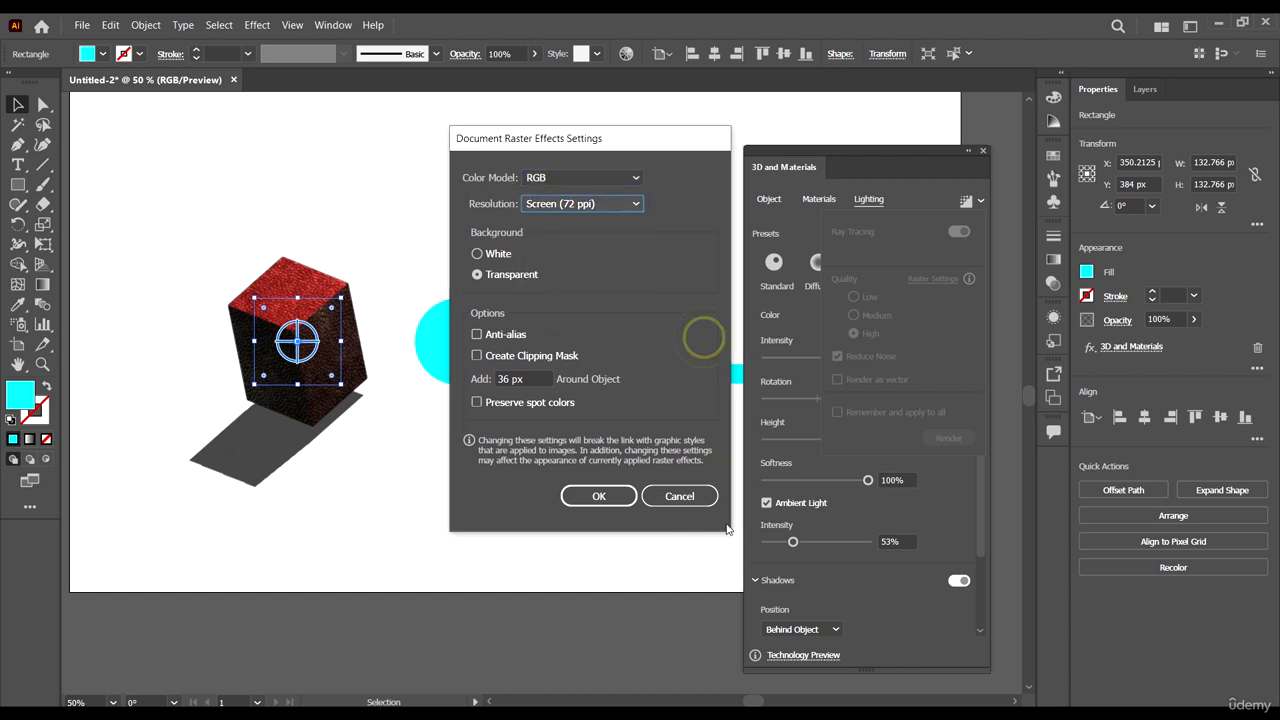
left_click(695, 497)
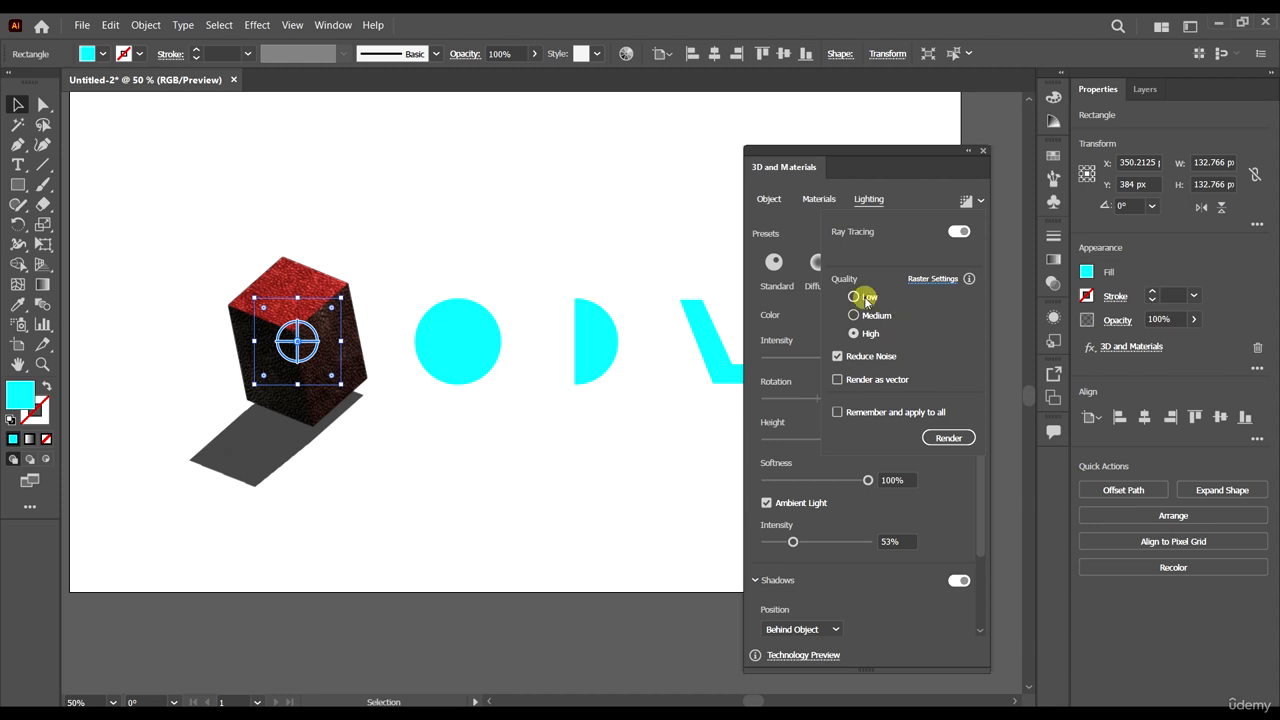
Try the Low and High ray tracing qualities and set the render quality to Medium
left_click(858, 295)
left_click(876, 316)
left_click(877, 335)
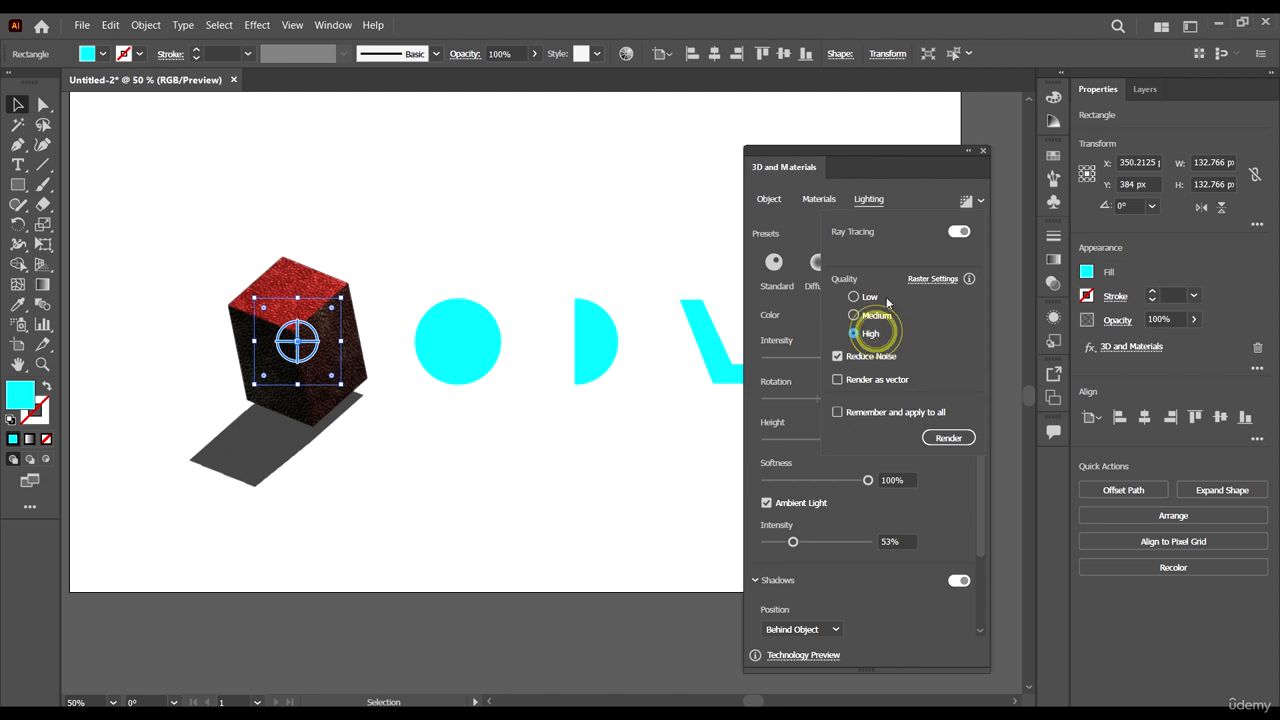
left_click(864, 297)
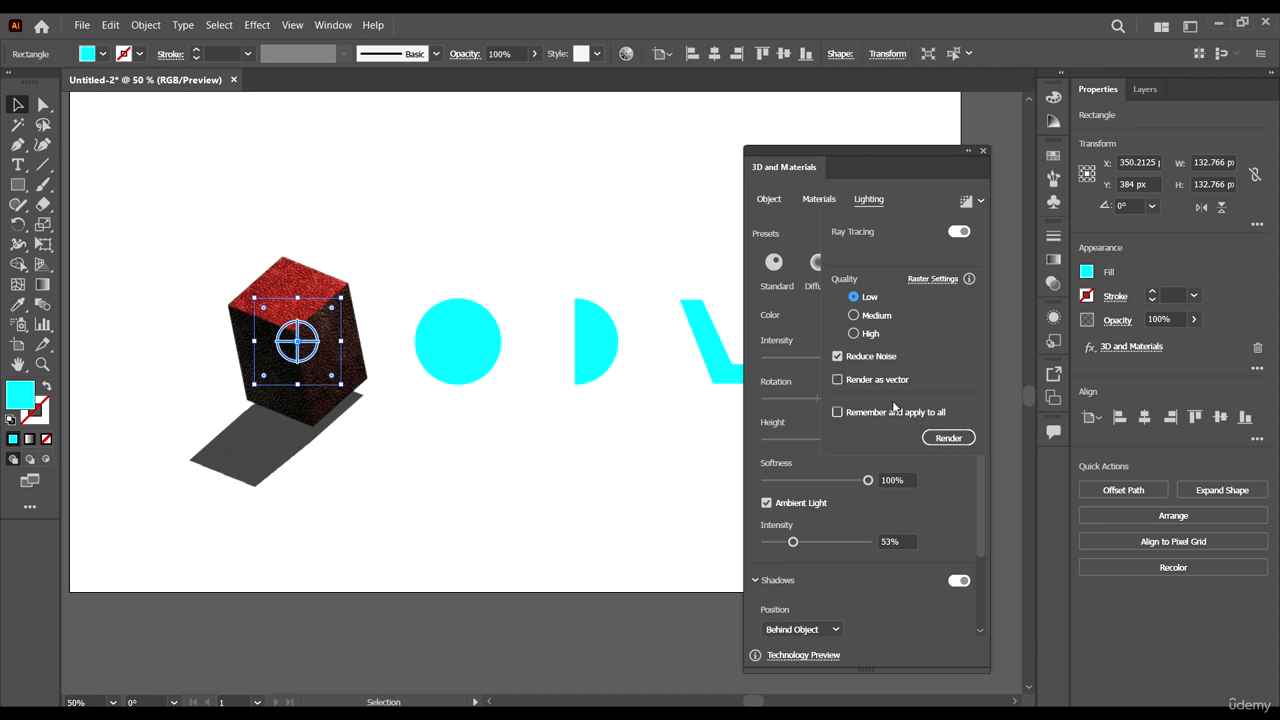
left_click(866, 316)
left_click(899, 155)
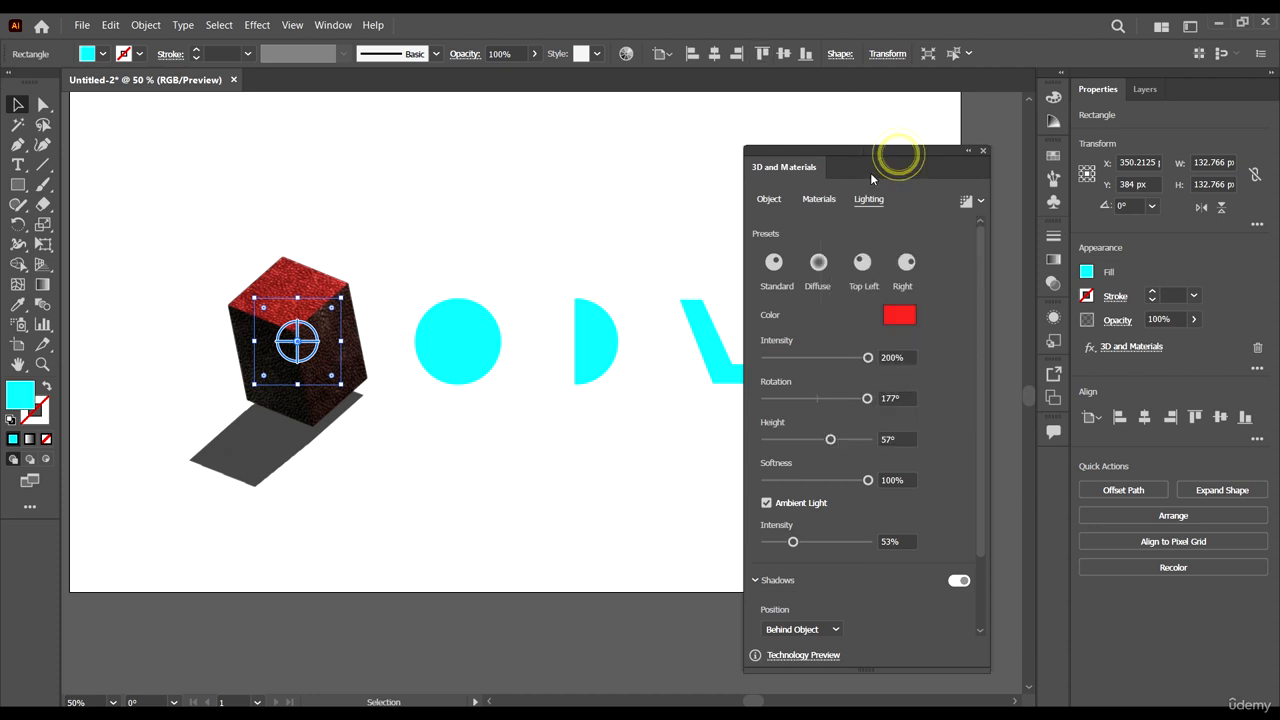
Shift the 3D and Materials panel, recheck the cube's render settings and start a render
left_click_drag(898, 160, 870, 132)
scroll(595, 300, "up", 1)
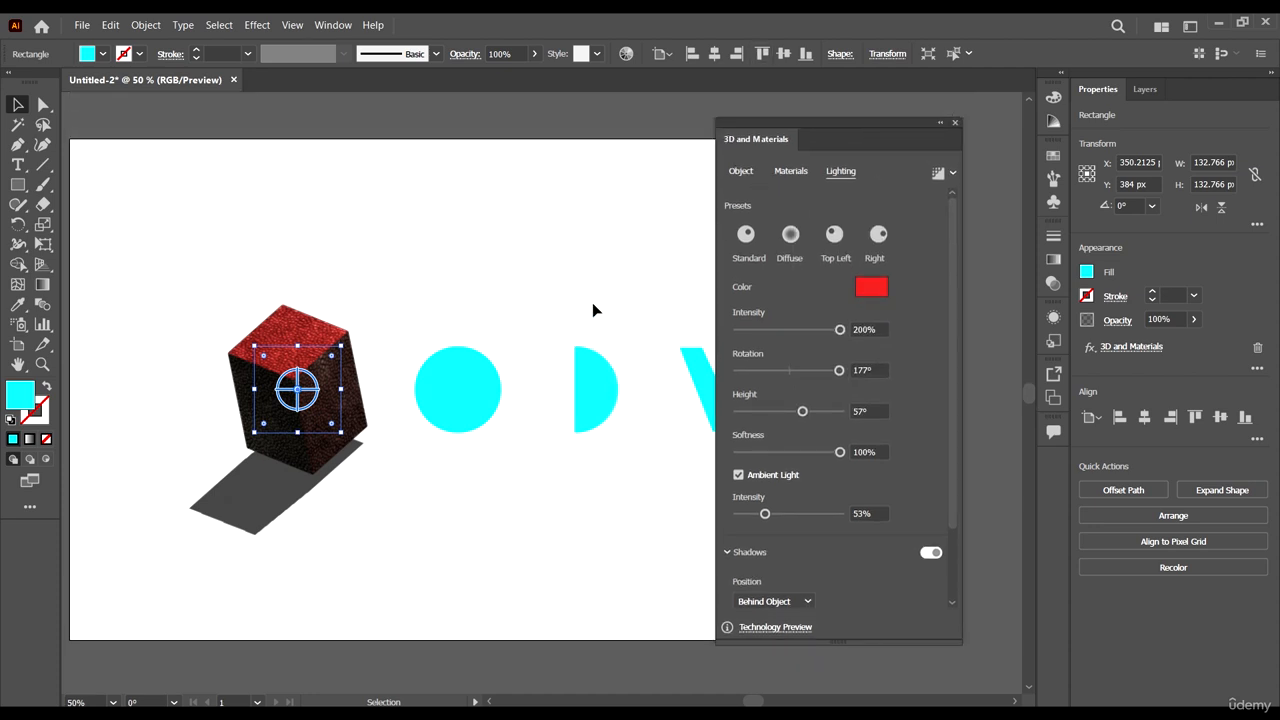
scroll(656, 475, "down", 1)
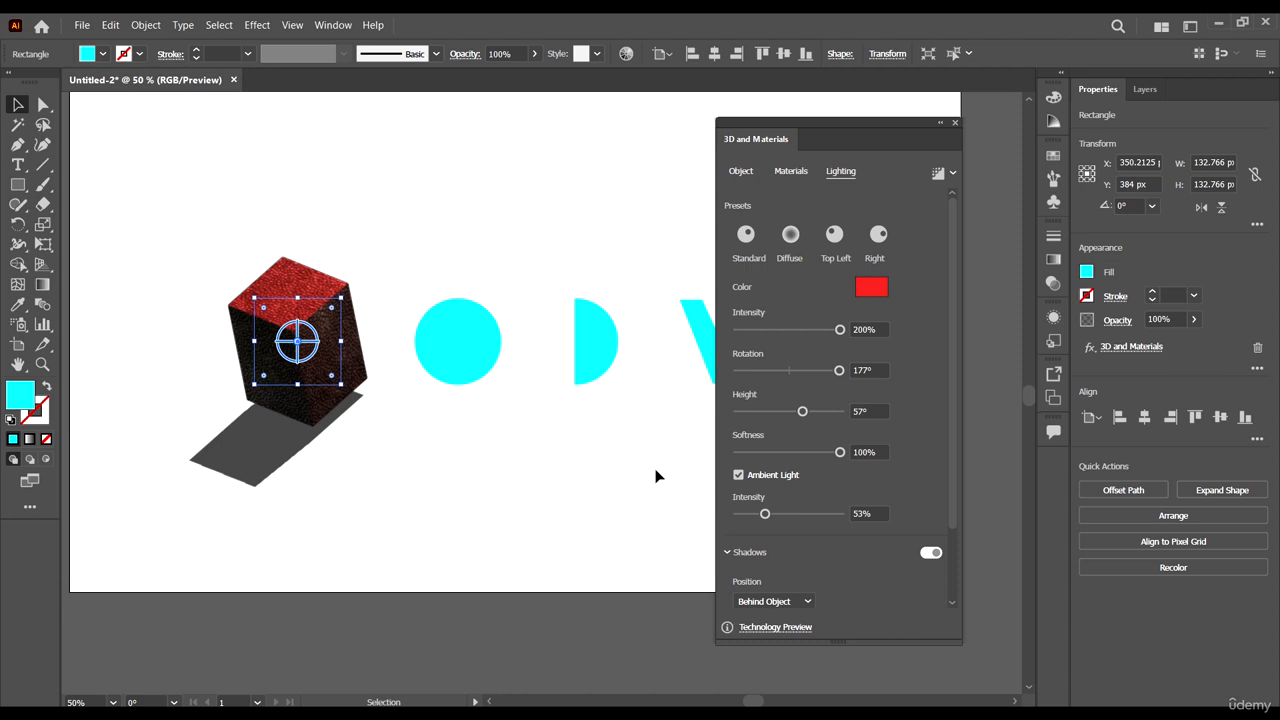
left_click(952, 173)
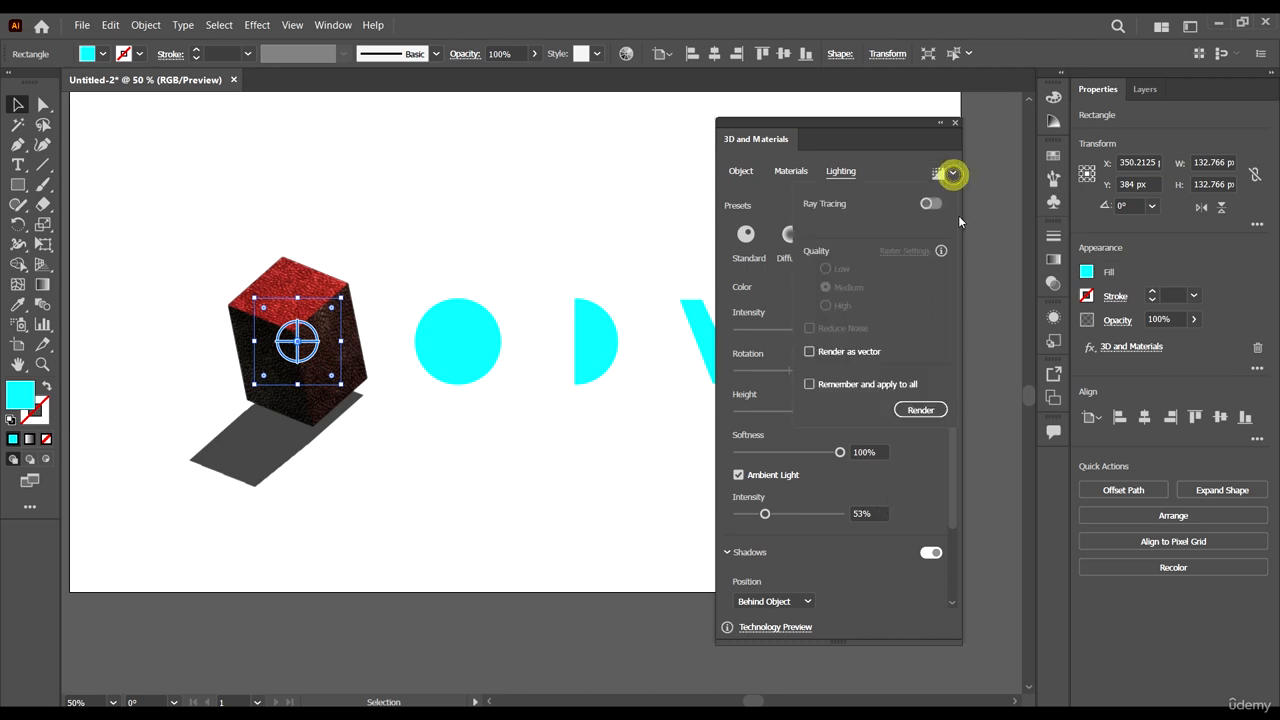
left_click(928, 483)
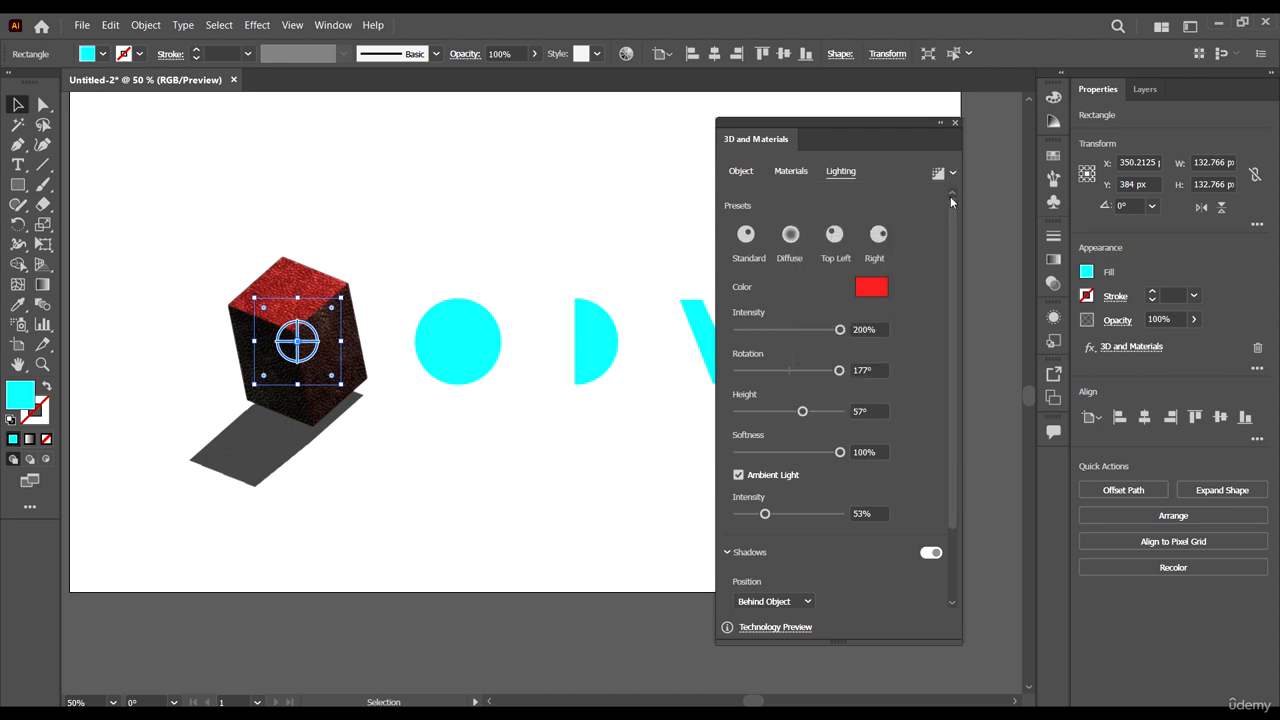
left_click(950, 171)
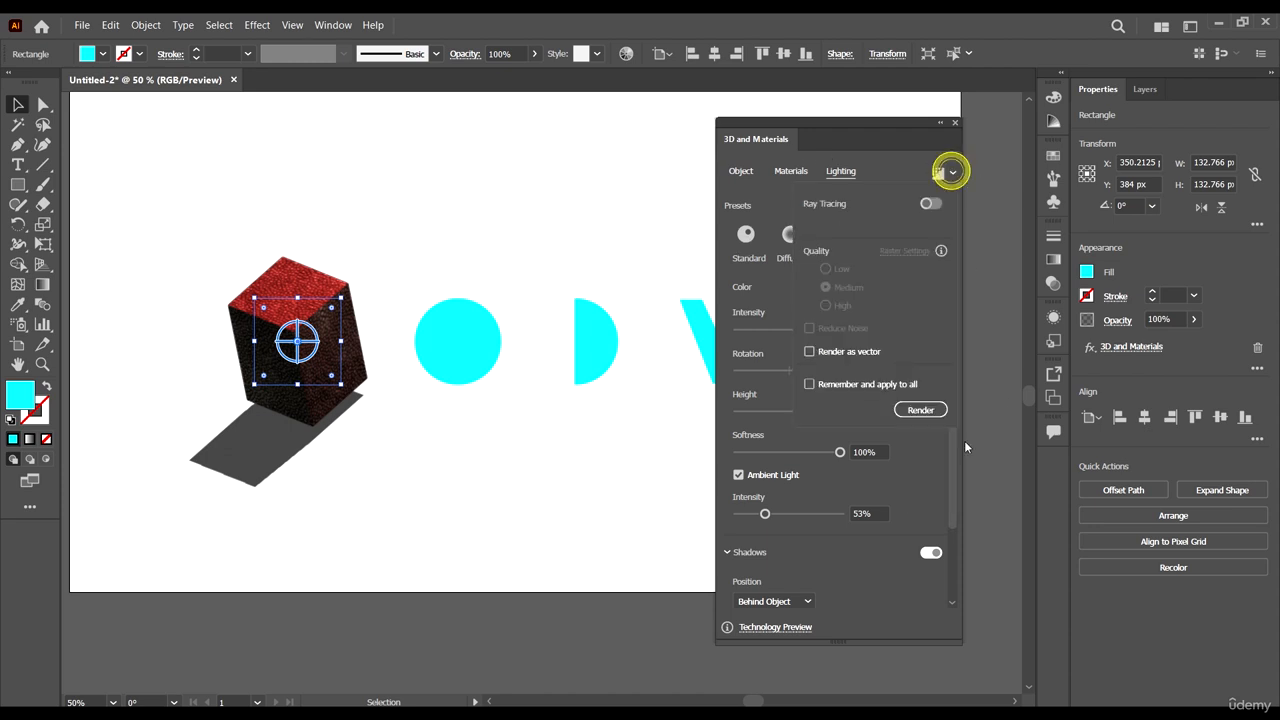
left_click(920, 409)
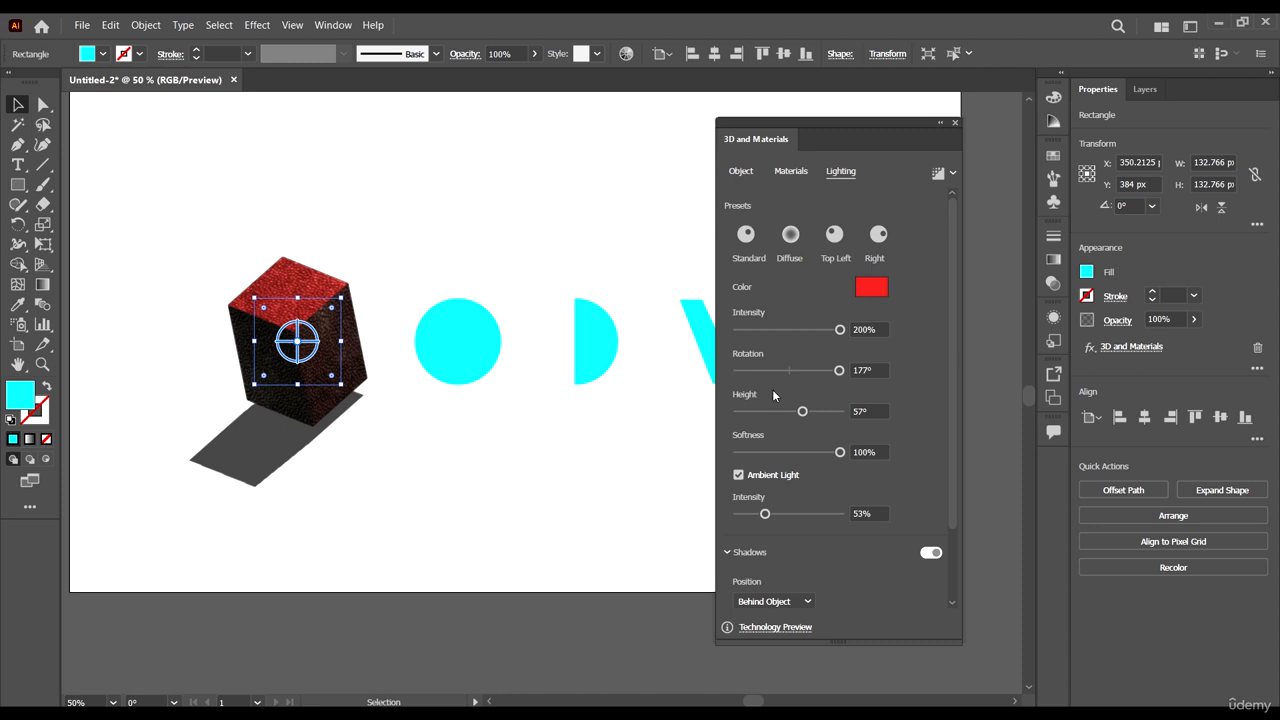
Switch the cube to its ray-traced render
left_click_drag(906, 155, 864, 159)
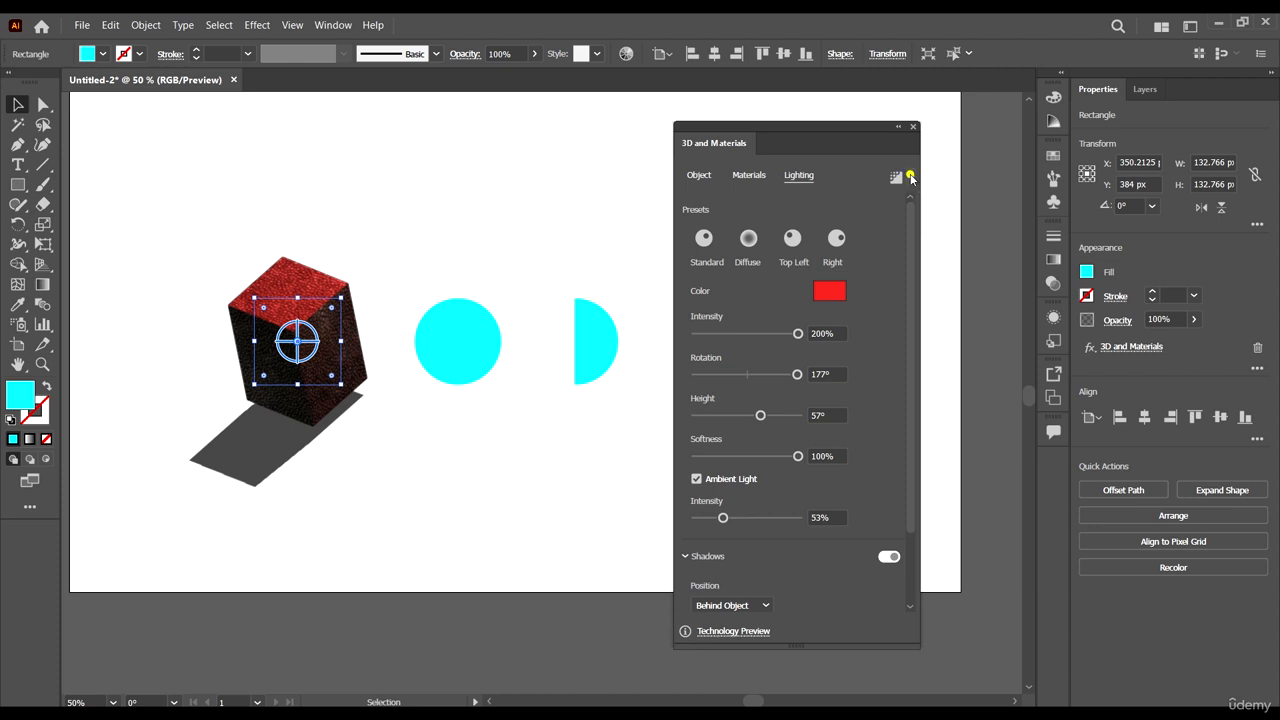
left_click(911, 177)
left_click(906, 177)
Deselect the cube and examine its ray-traced surface texture and shadow at different magnifications
scroll(516, 370, "up", 2)
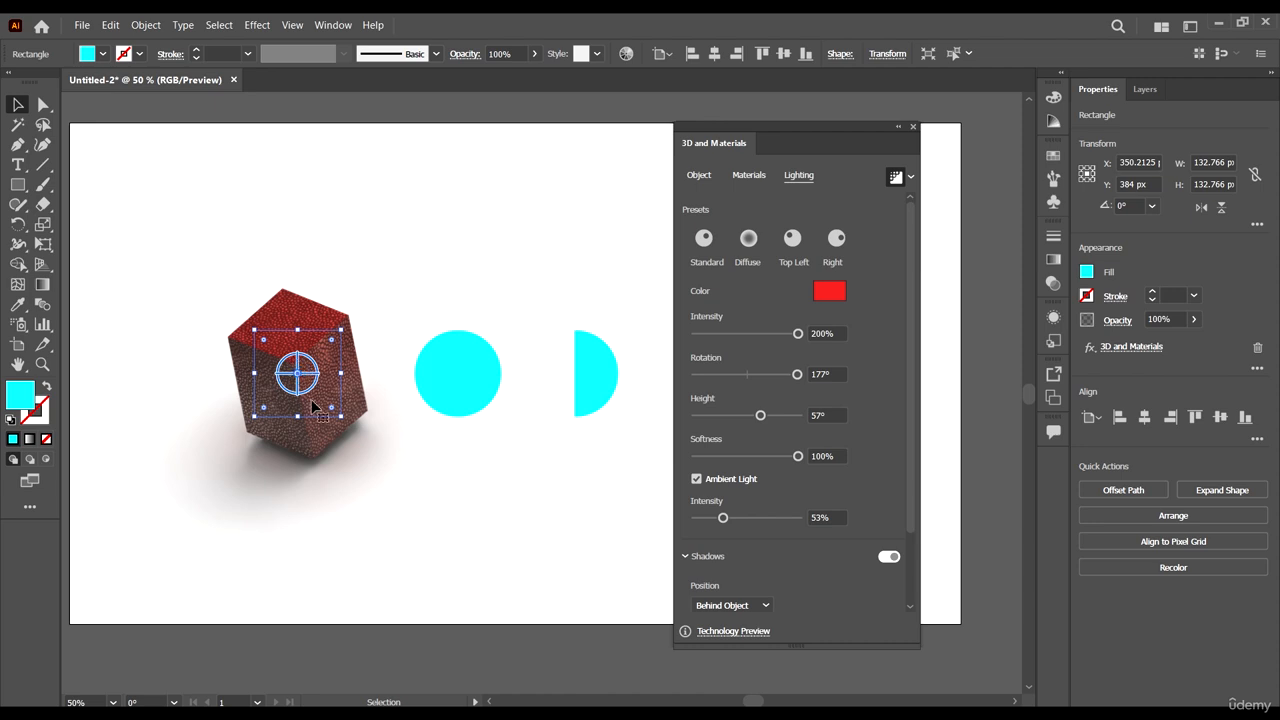
scroll(442, 345, "down", 1)
left_click(501, 507)
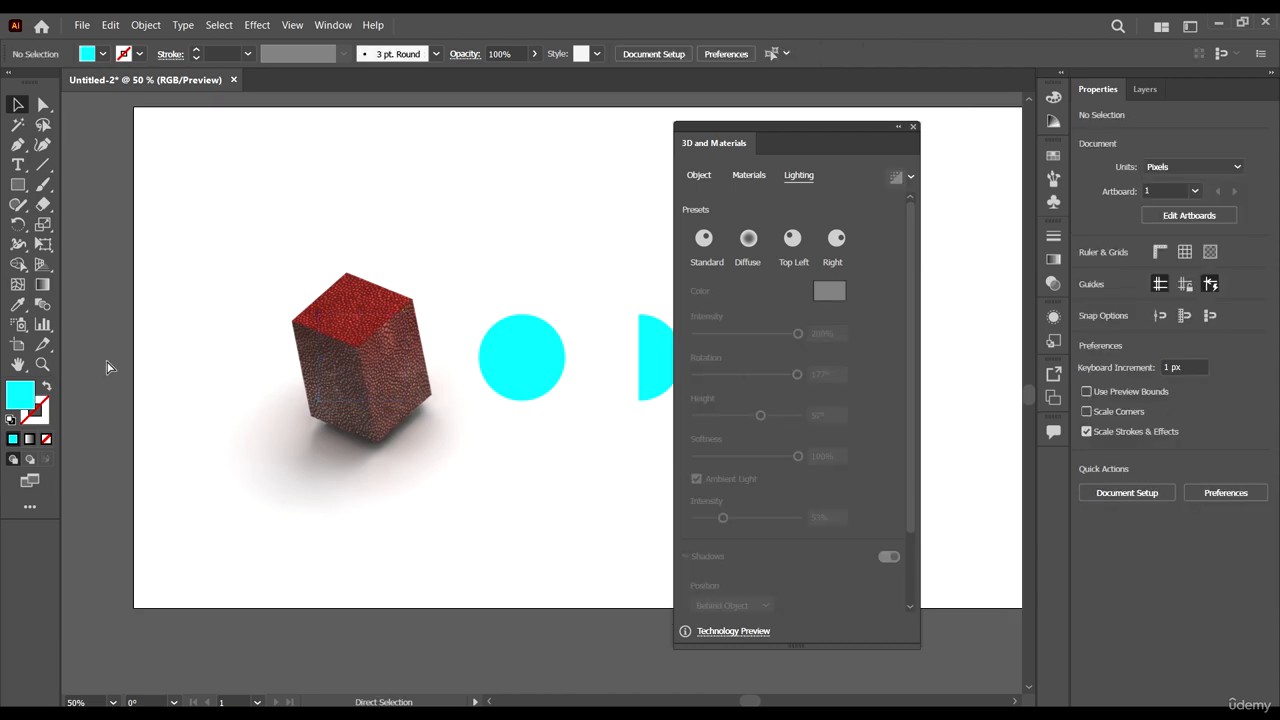
scroll(356, 375, "up", 2)
scroll(430, 385, "down", 1)
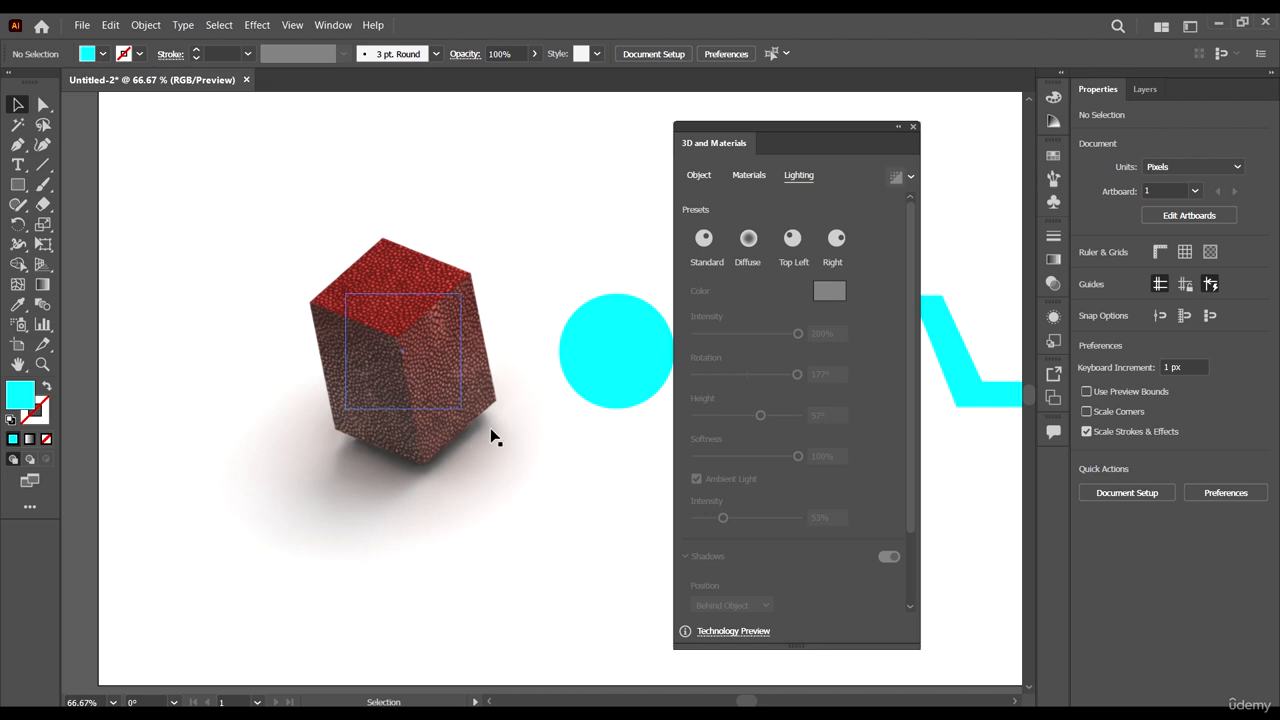
scroll(330, 290, "right", 2)
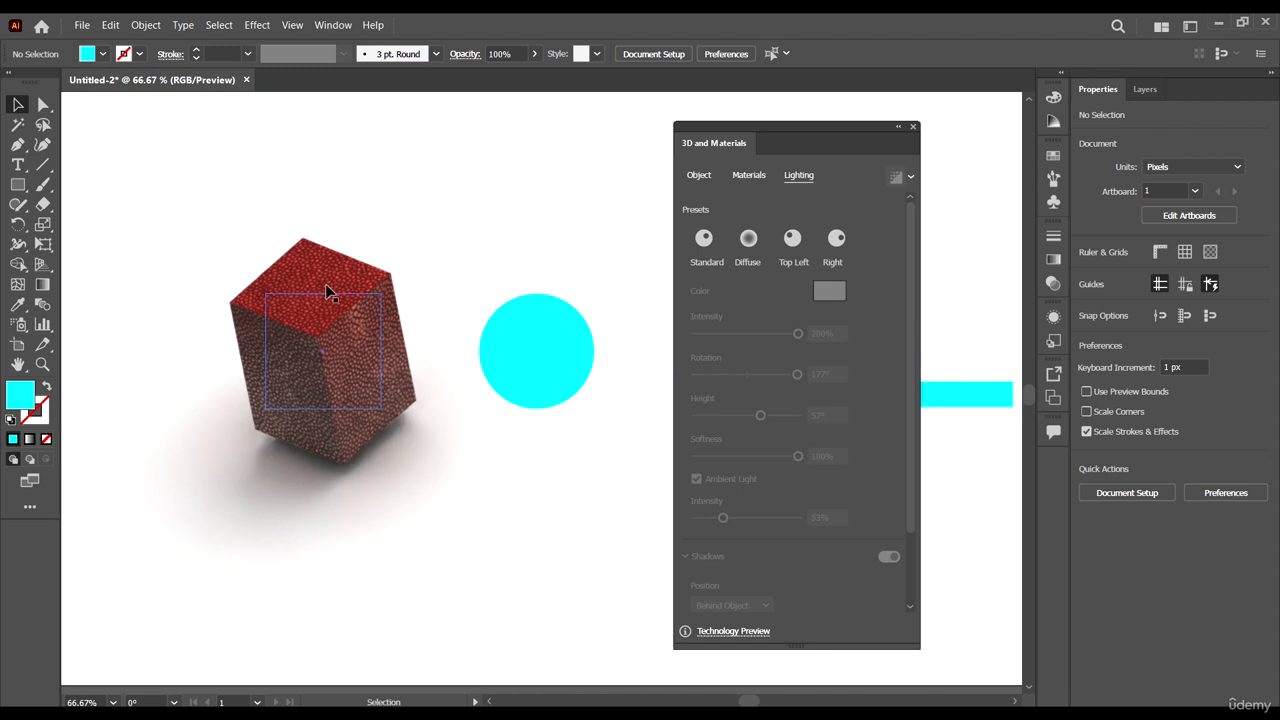
scroll(378, 320, "down", 2)
scroll(300, 363, "left", 2)
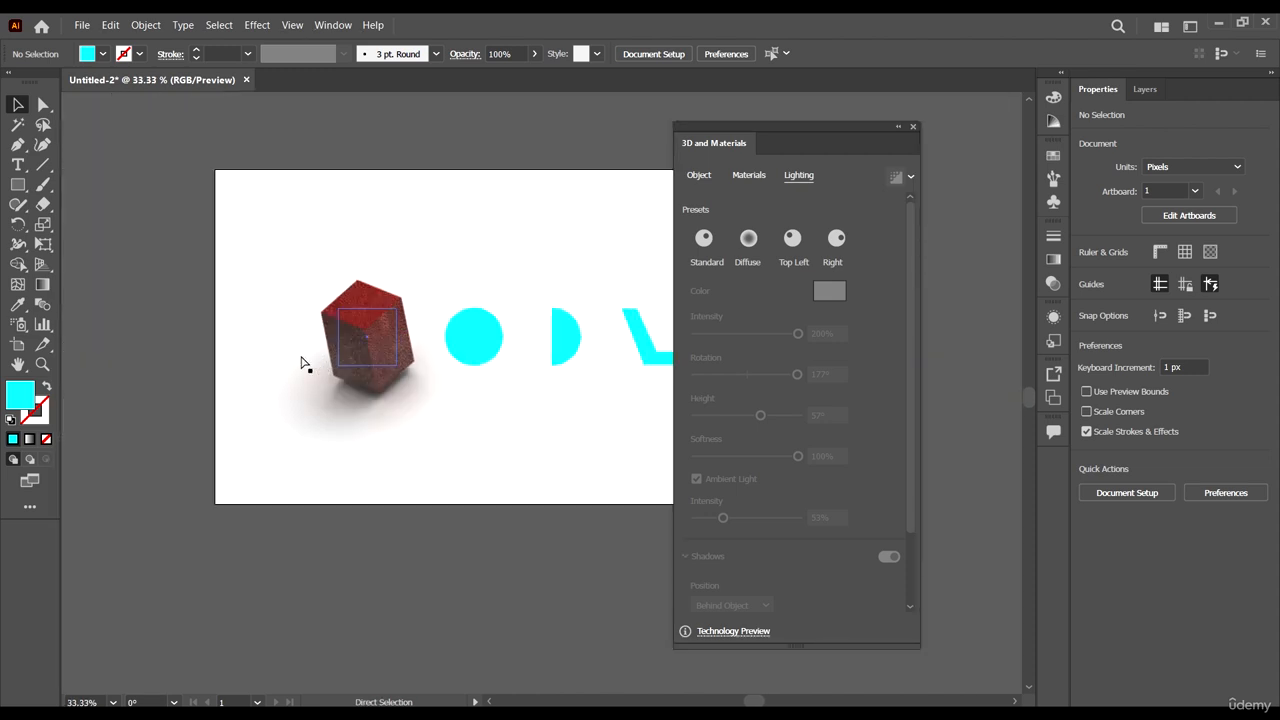
scroll(440, 350, "up", 2)
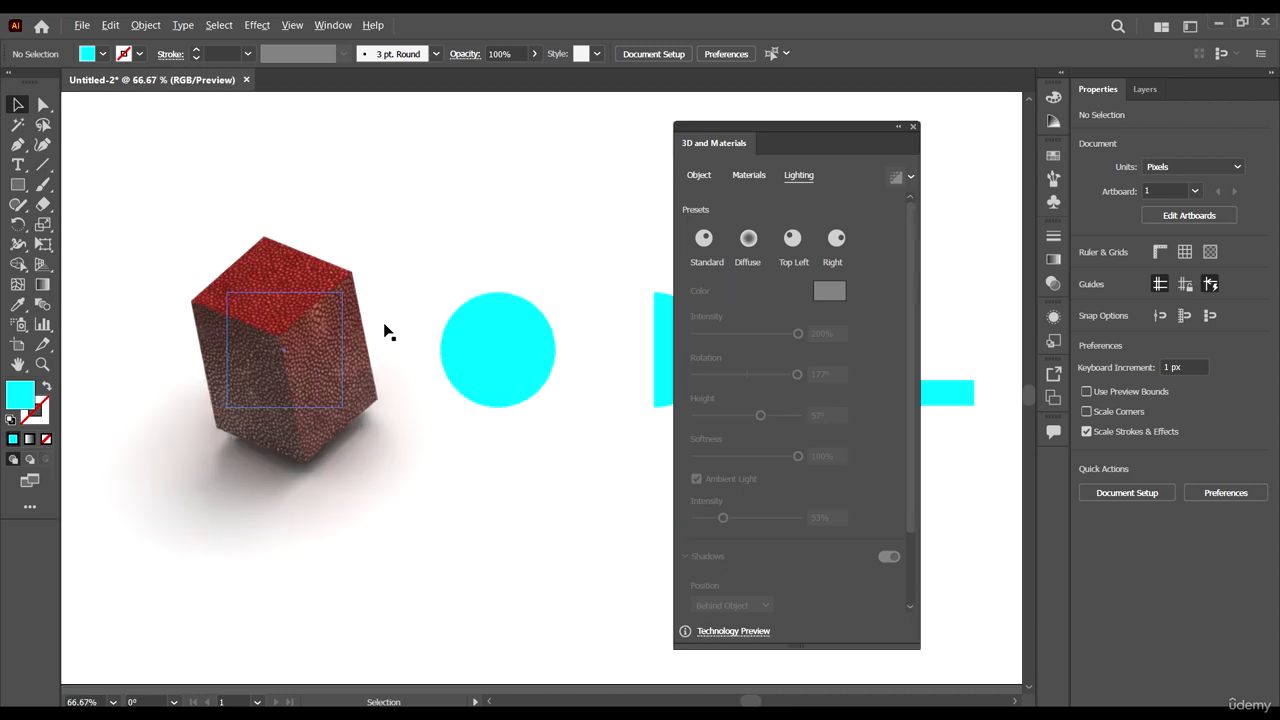
scroll(405, 336, "left", 2)
scroll(480, 380, "down", 2)
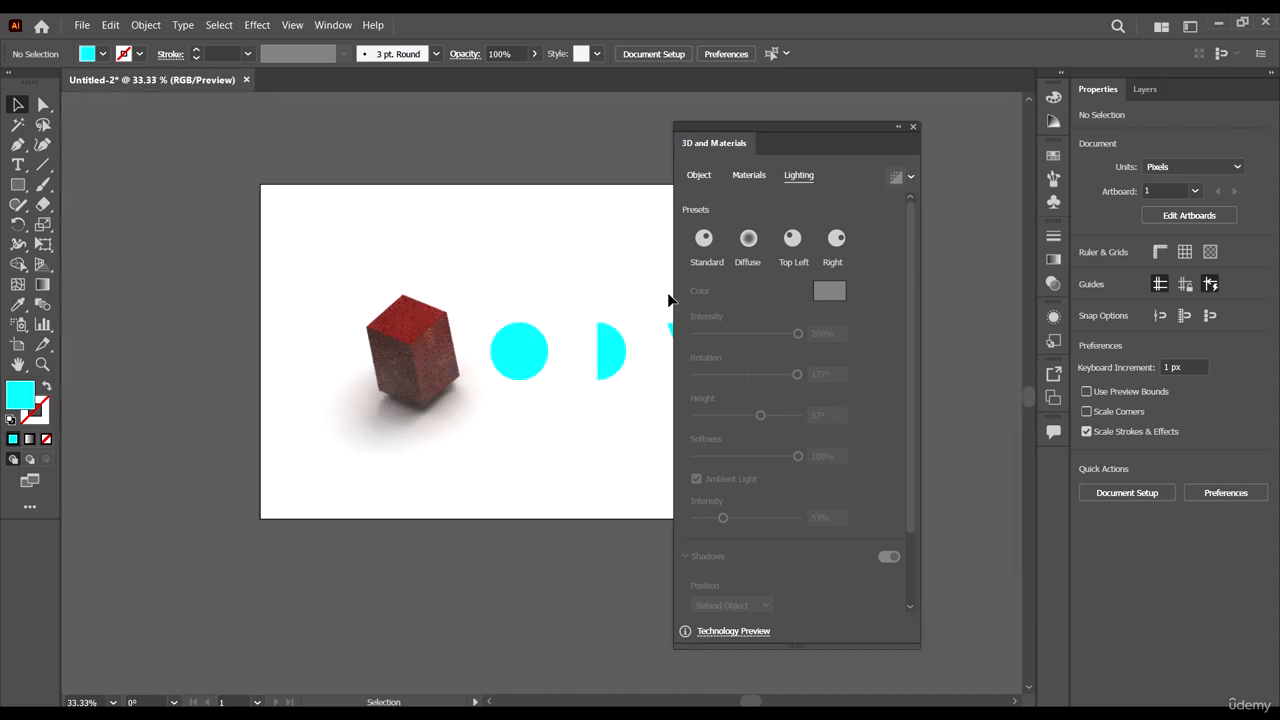
scroll(480, 383, "up", 2)
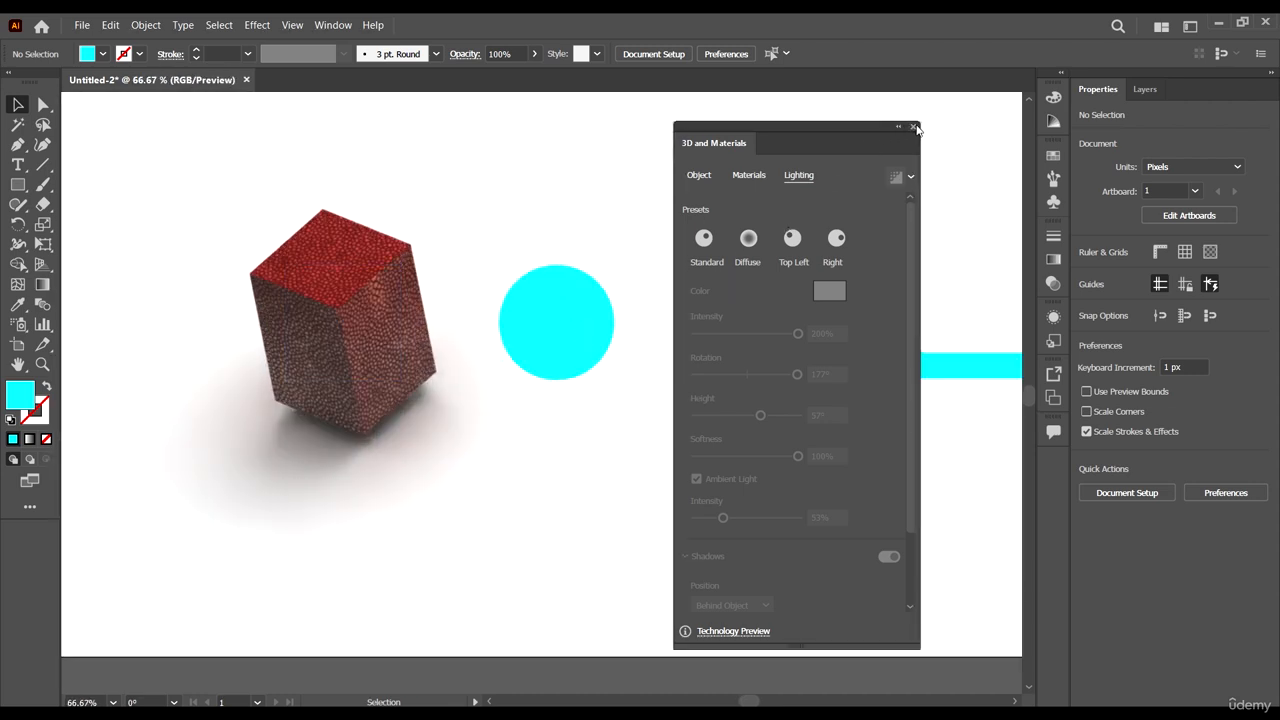
Move the 3D and Materials panel away from the shapes and delete the rendered cube
left_click_drag(720, 127, 846, 128)
scroll(398, 334, "down", 2)
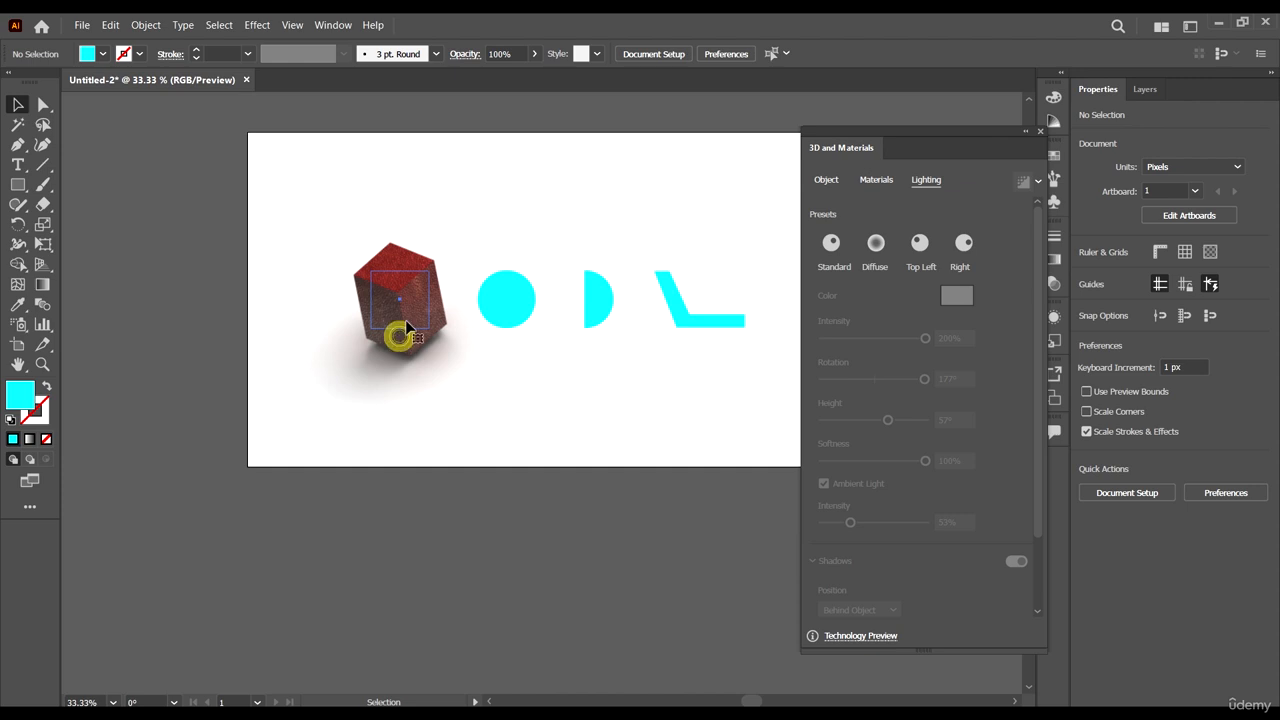
left_click(400, 335)
key("Delete")
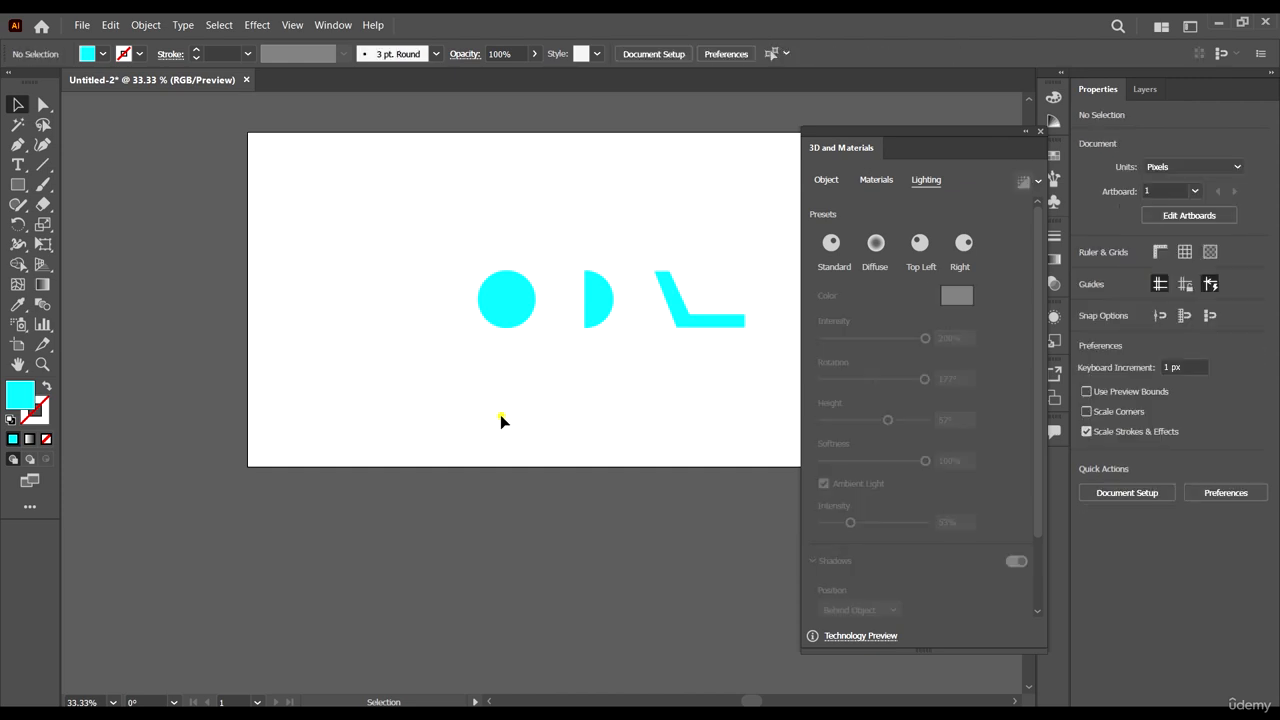
Draw a new cyan square beside the circle, where the deleted cube was
scroll(372, 314, "left", 1)
left_click(21, 179)
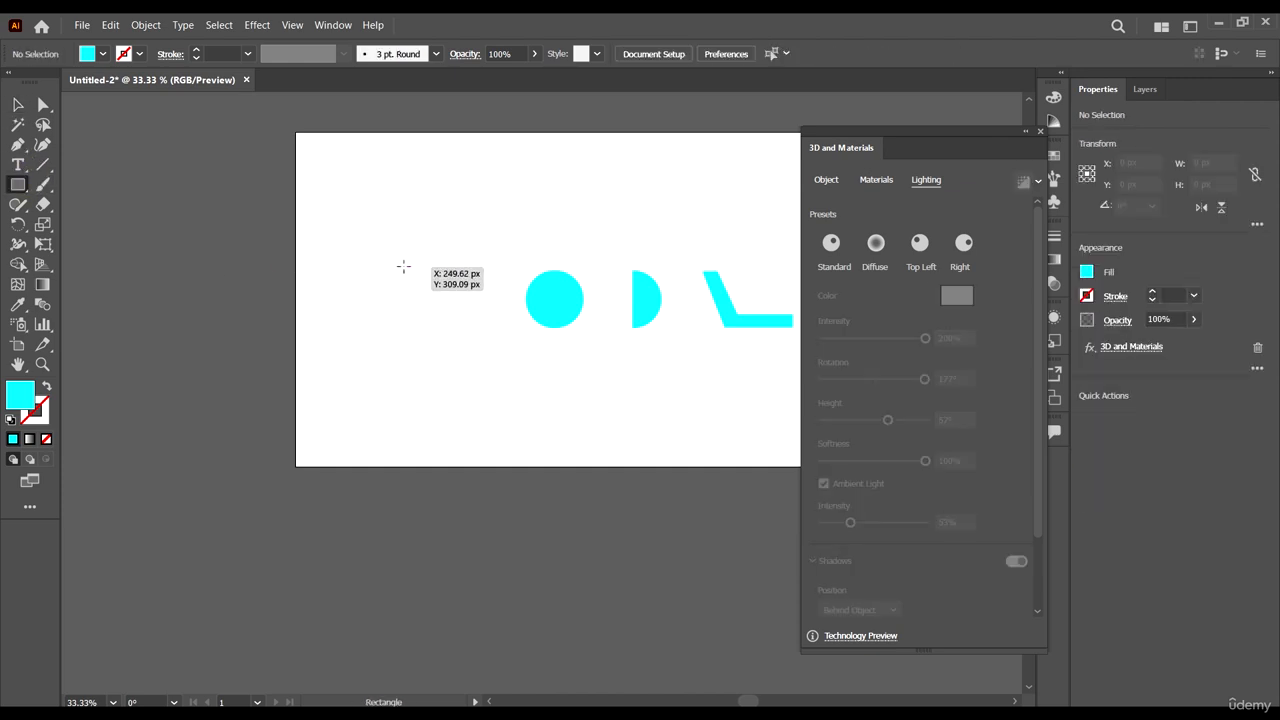
mouse_move(403, 266)
left_mouse_down()
mouse_move(470, 328)
mouse_move(405, 318)
left_mouse_up()
left_click(15, 104)
scroll(491, 286, "right", 1)
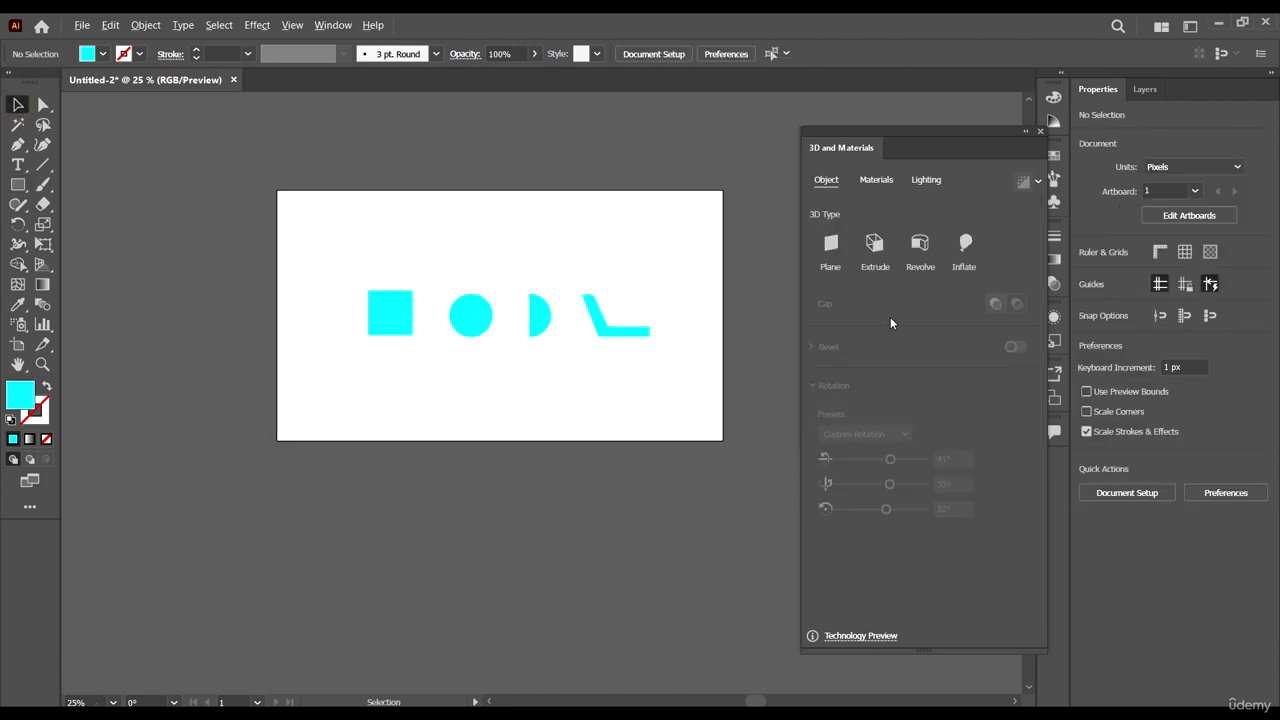
scroll(506, 343, "up", 2)
scroll(677, 343, "down", 1)
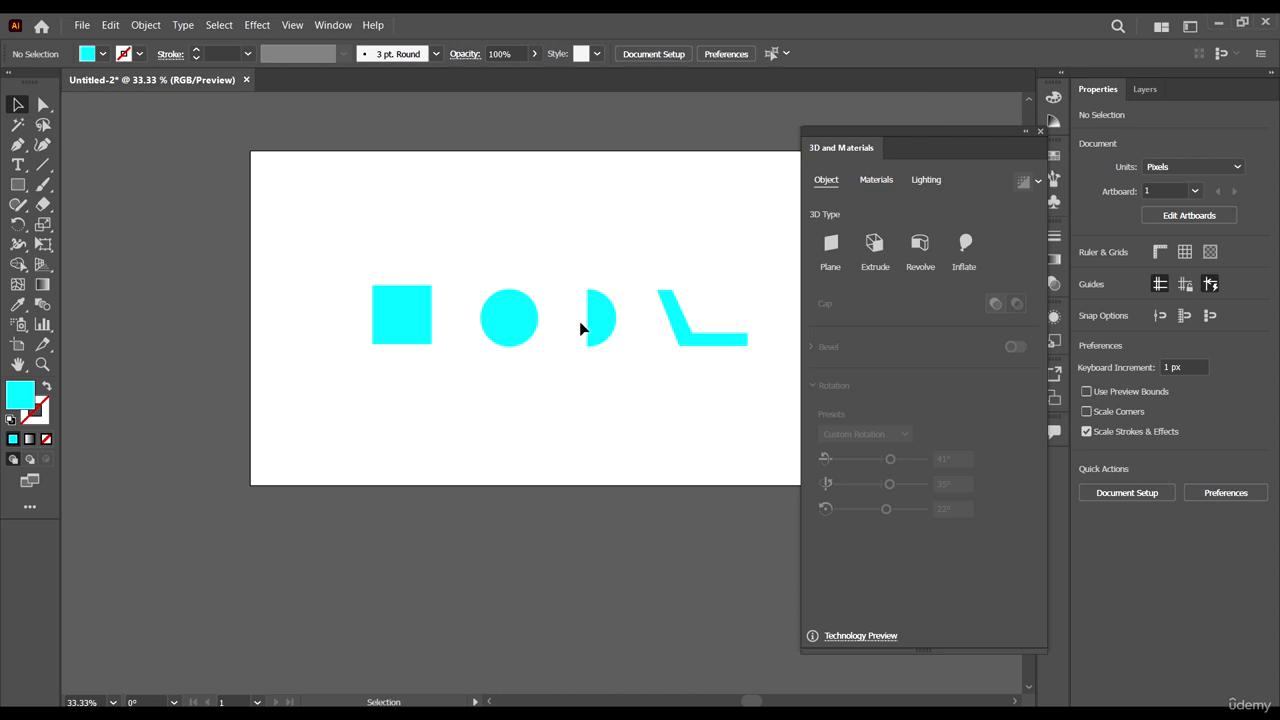
scroll(580, 325, "up", 1)
scroll(500, 378, "right", 1)
scroll(460, 350, "down", 2)
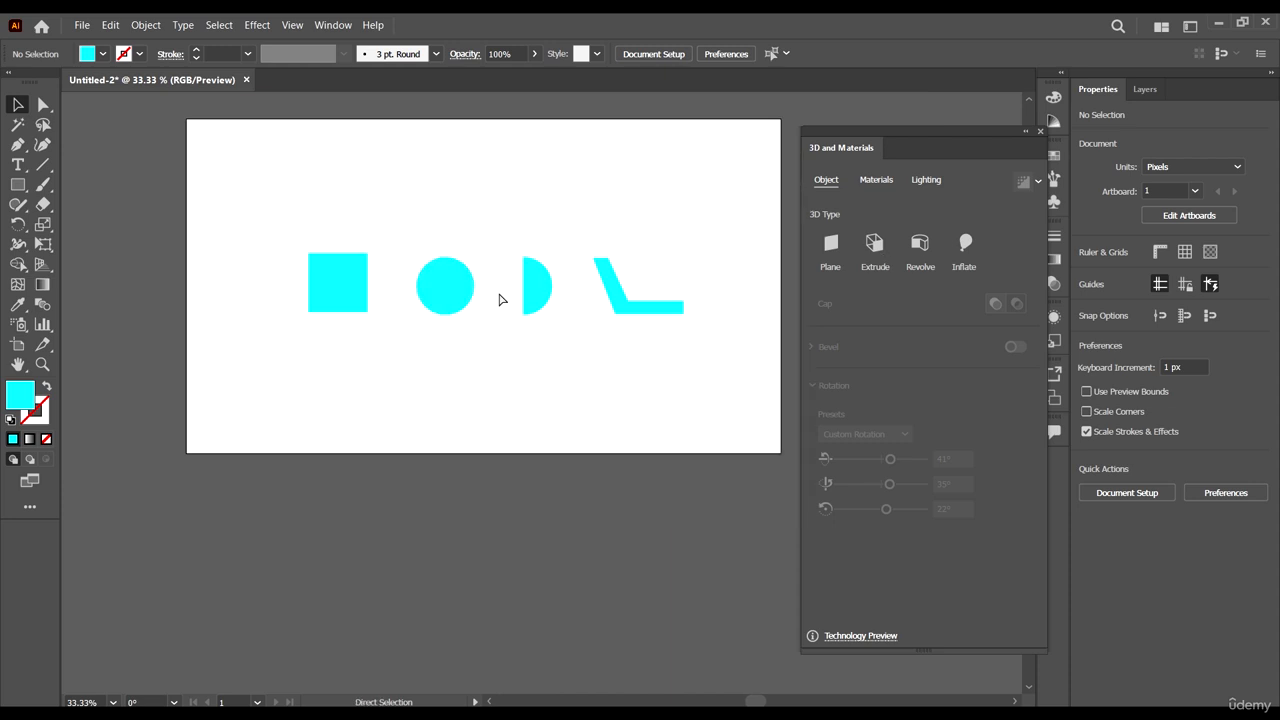
scroll(480, 287, "right", 1)
scroll(437, 277, "up", 1)
scroll(600, 310, "up", 2)
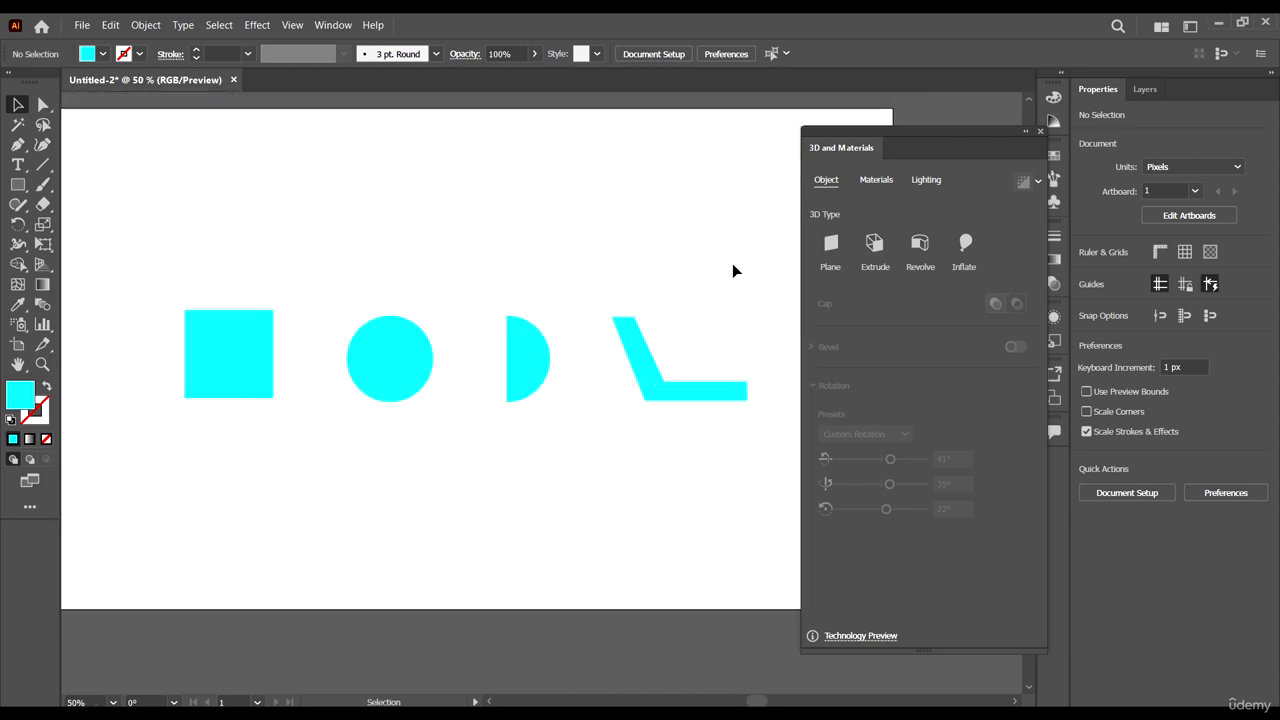
Recolor the L-shaped path with the dark teal fill 017F7C
left_click(673, 383)
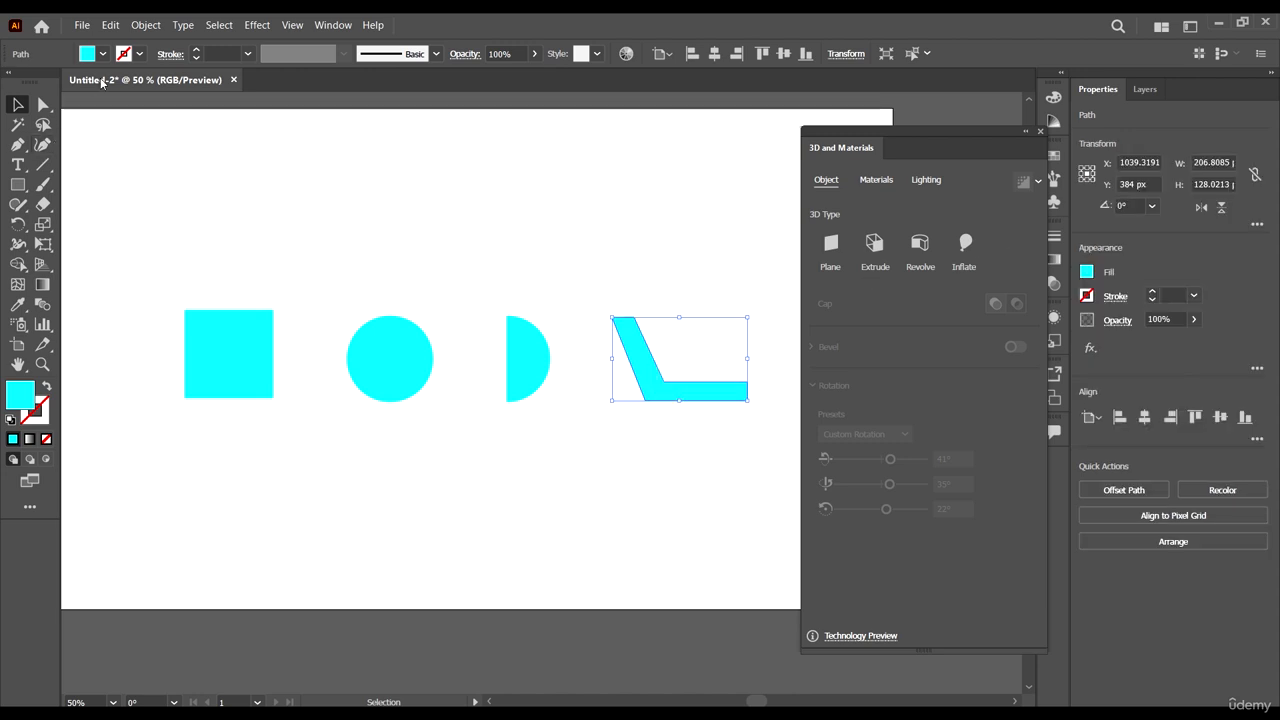
double_click(21, 393)
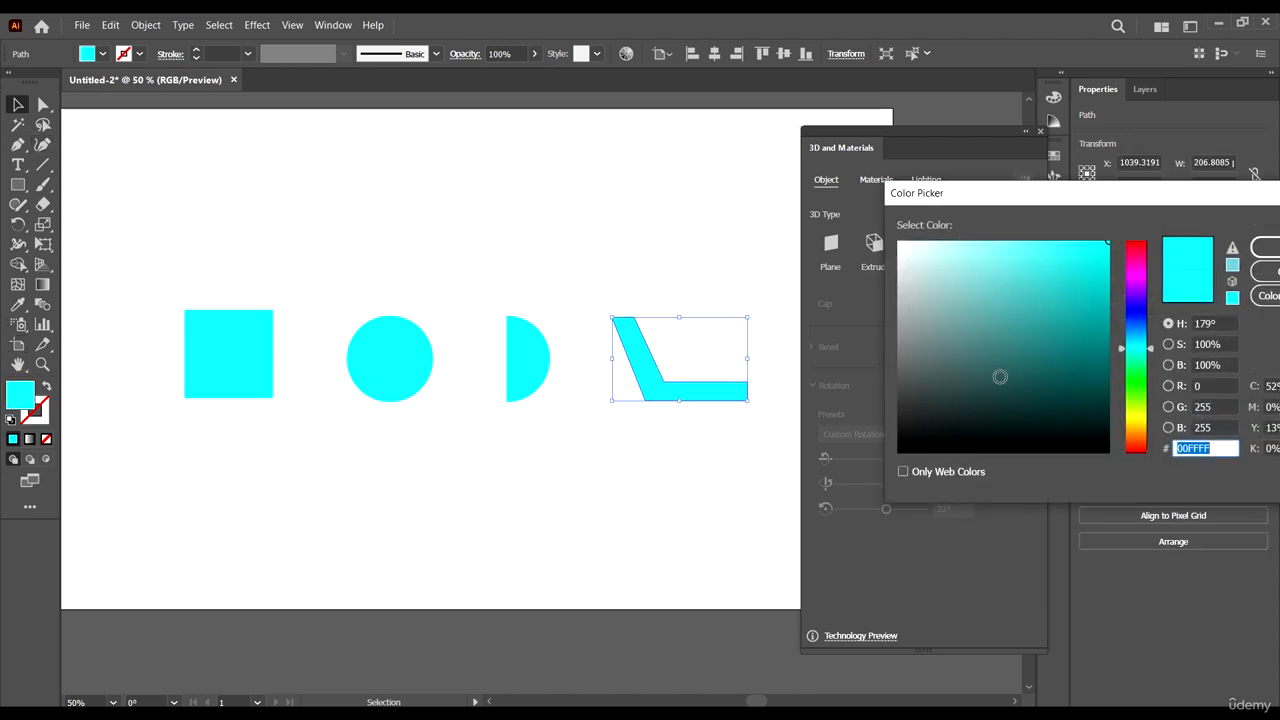
left_click_drag(1104, 309, 1110, 345)
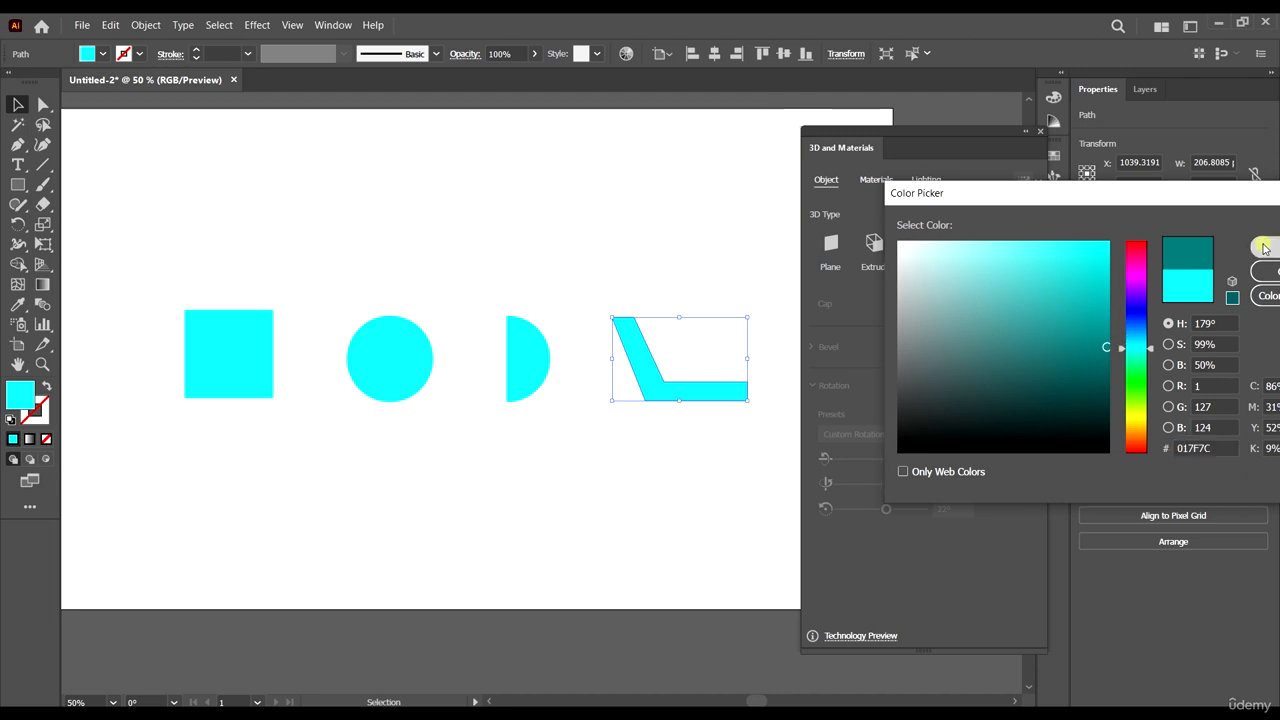
left_click(1266, 247)
Apply the Revolve 3D type to the teal L-shaped path
scroll(557, 363, "right", 1)
scroll(557, 363, "right", 1)
key("v")
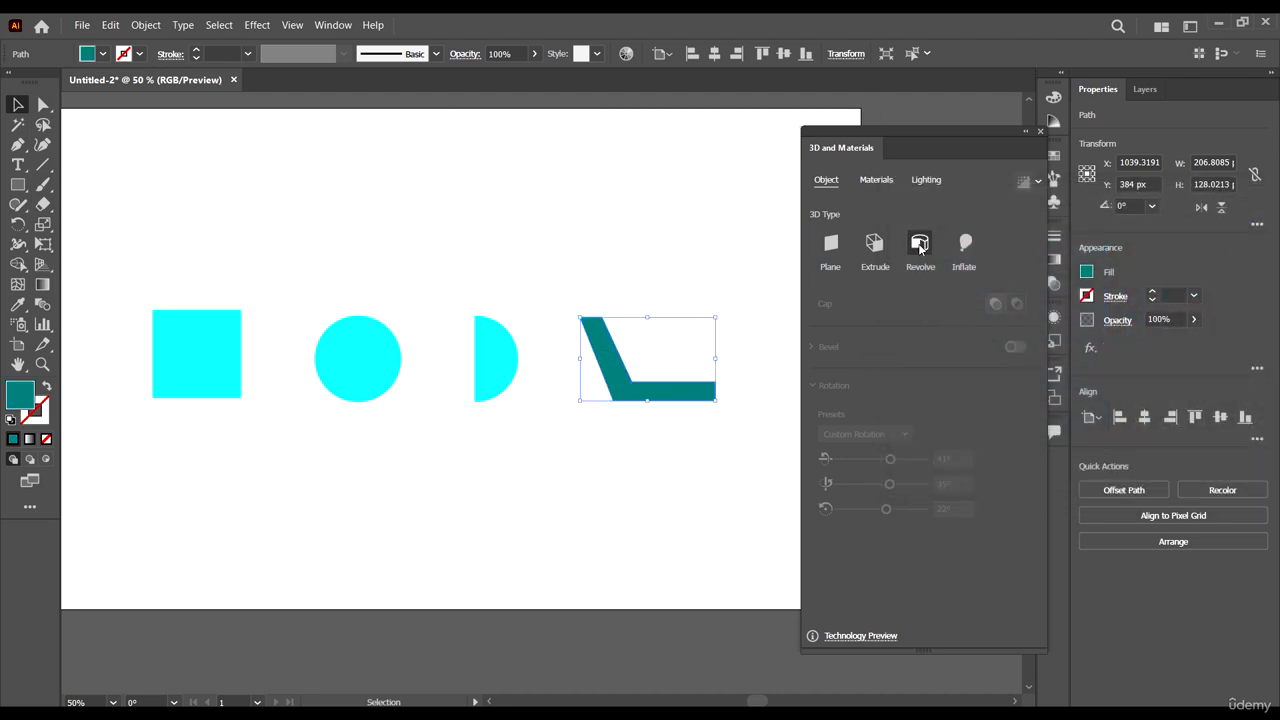
left_click(920, 245)
scroll(665, 350, "right", 5)
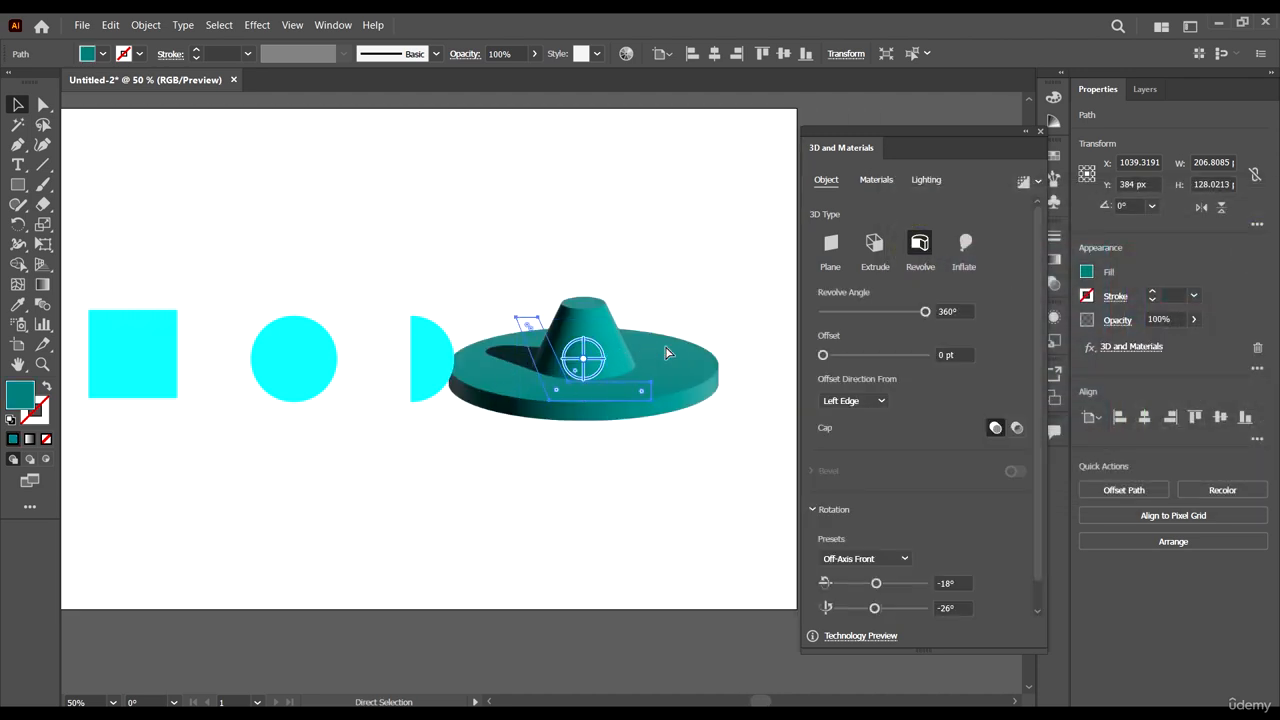
Move the revolved teal shape to the right, clear of the half circle, and keep it selected
left_click_drag(557, 324, 616, 320)
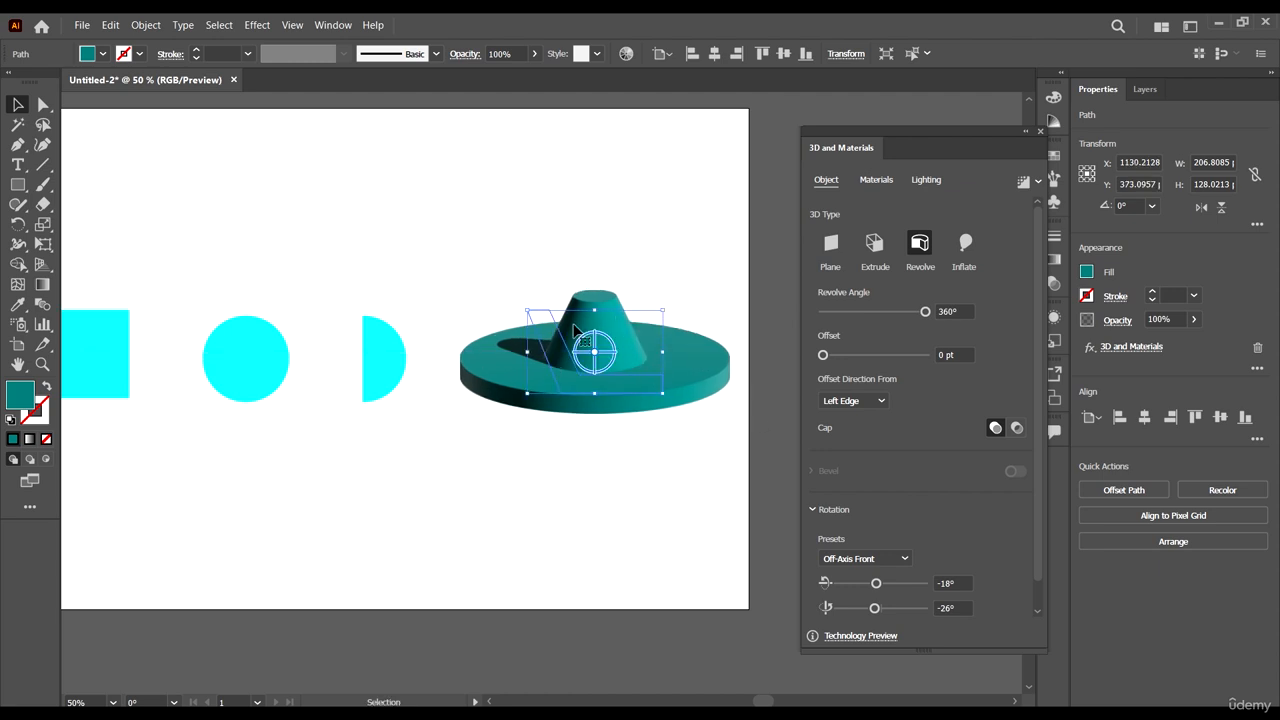
left_click(689, 508)
left_click(601, 299)
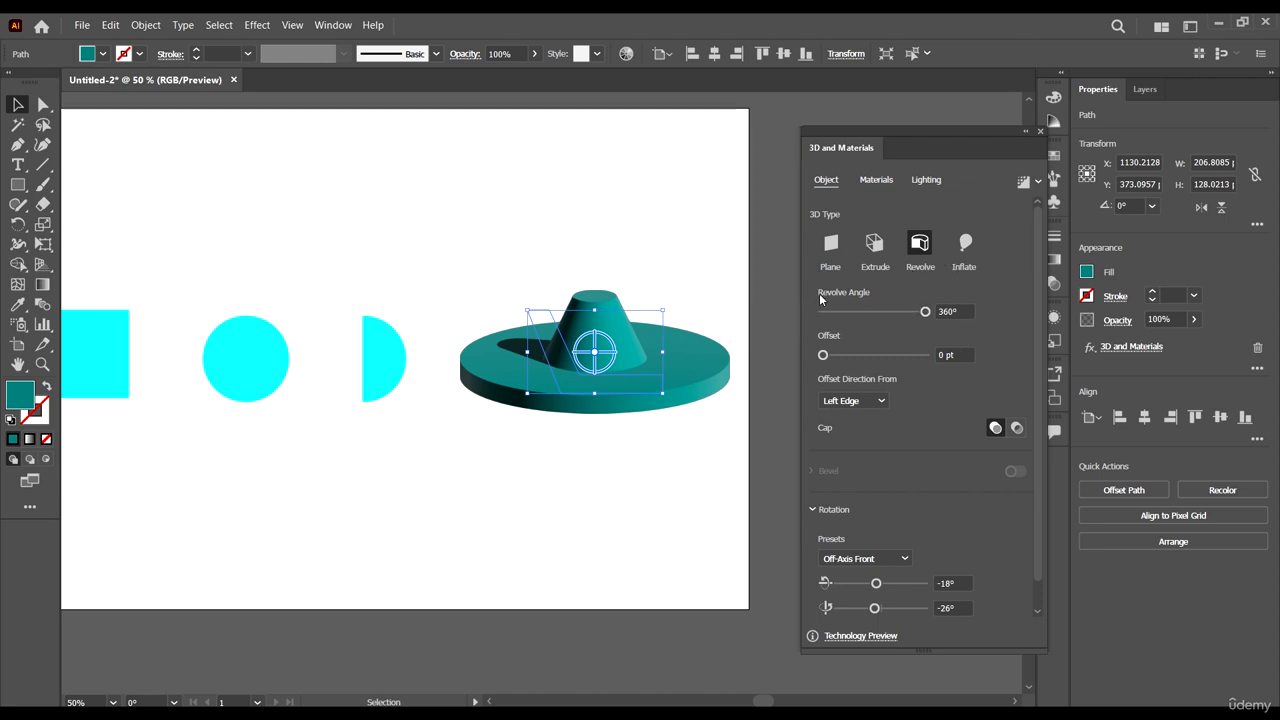
Try different Revolve Angle and Offset amounts on the teal shape, then restore 360° and 0 pt
left_click_drag(926, 312, 994, 338)
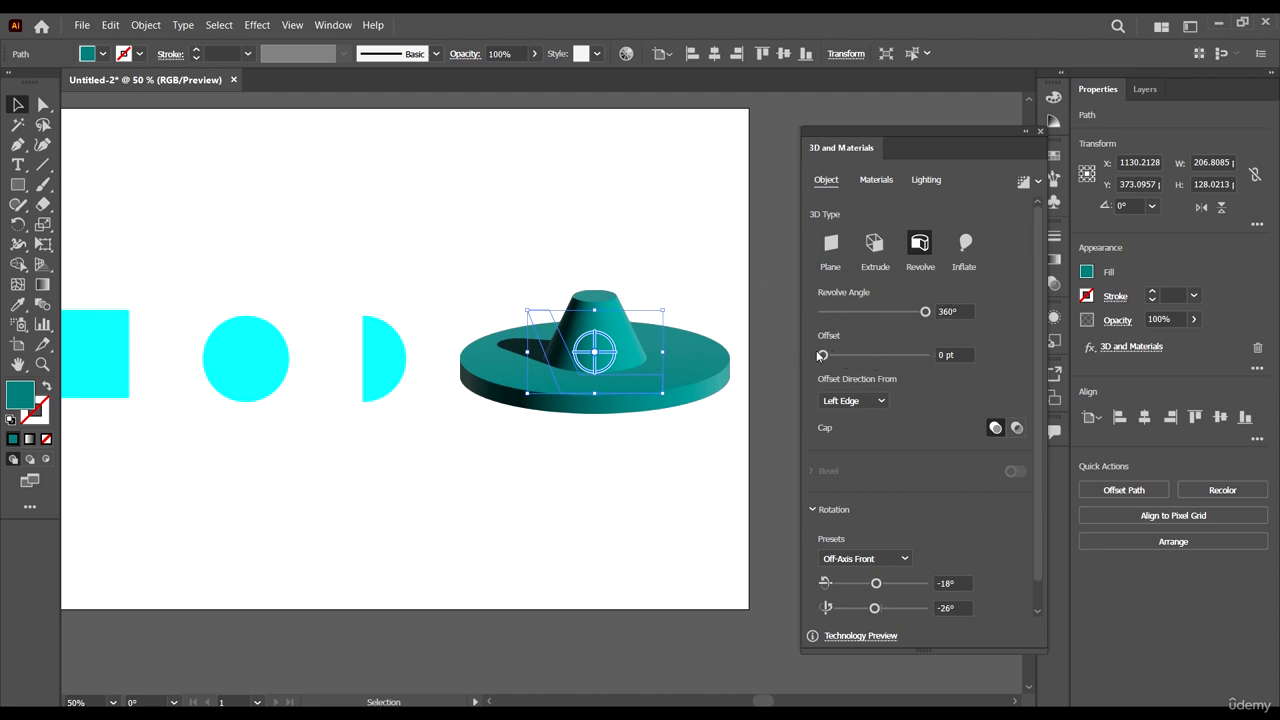
mouse_move(824, 355)
left_mouse_down()
mouse_move(849, 352)
mouse_move(823, 357)
left_mouse_up()
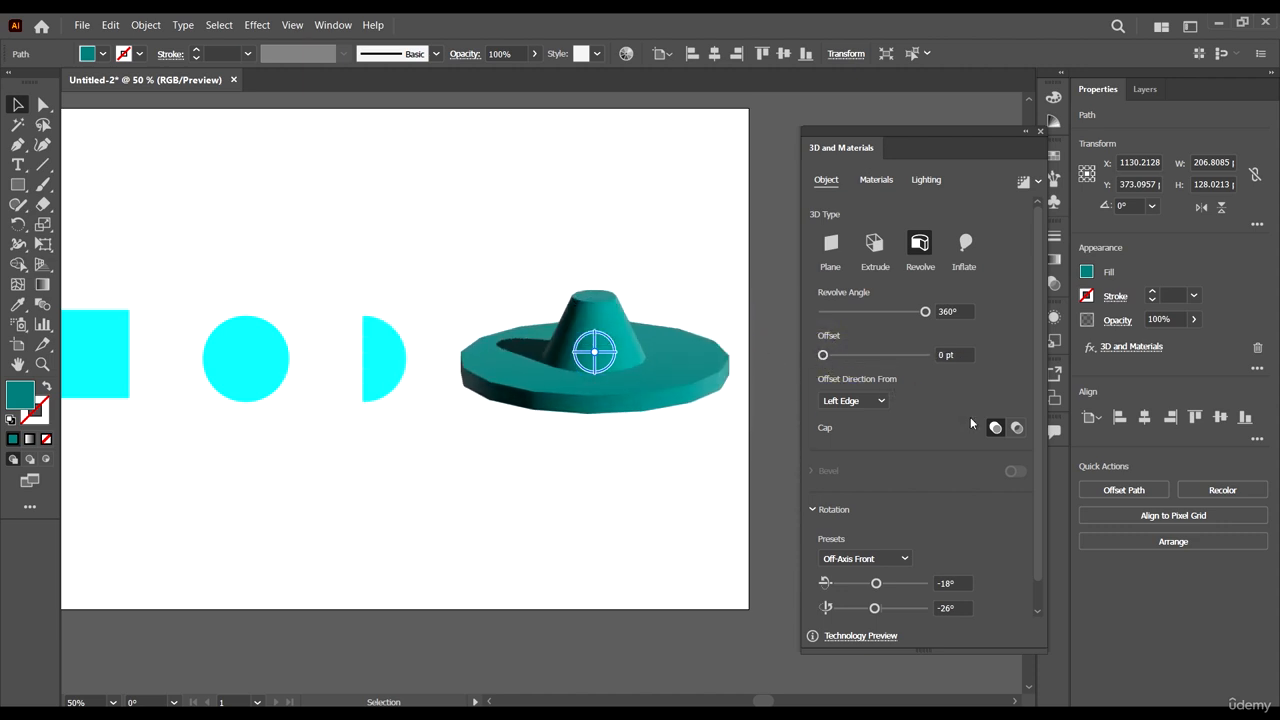
Set the teal shape's revolve offset direction to Right Edge
left_click(880, 401)
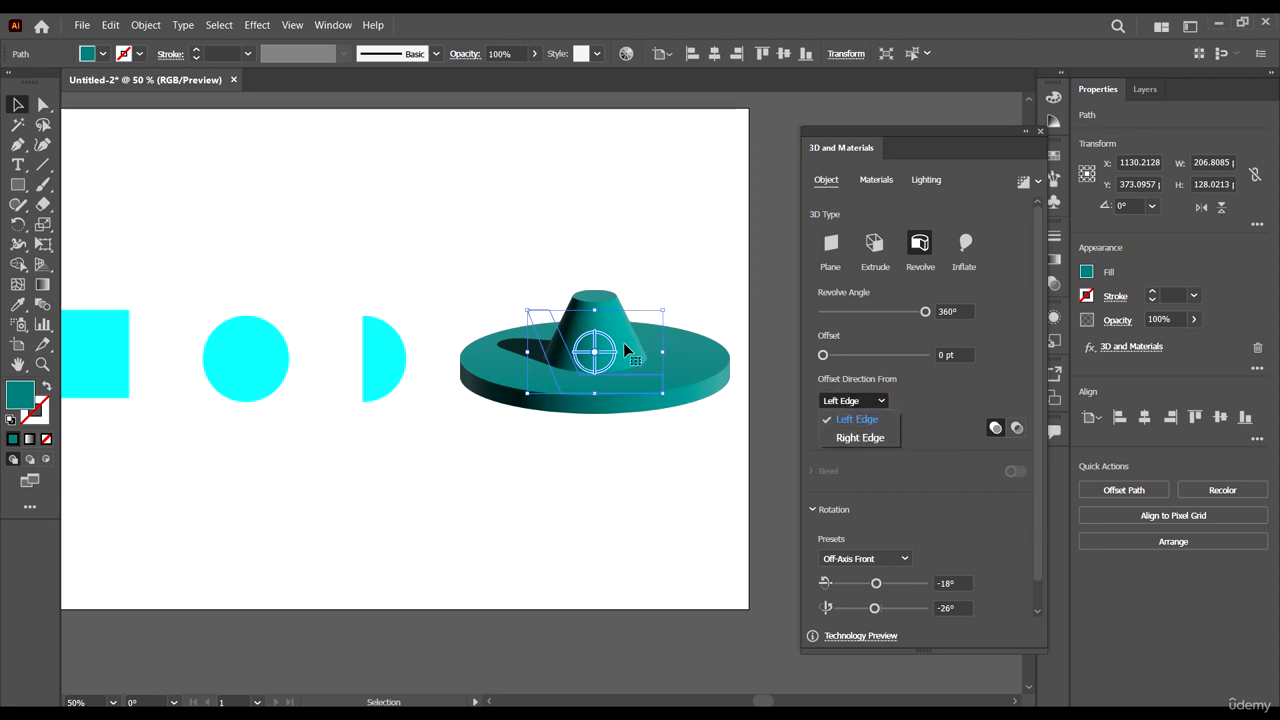
left_click(865, 438)
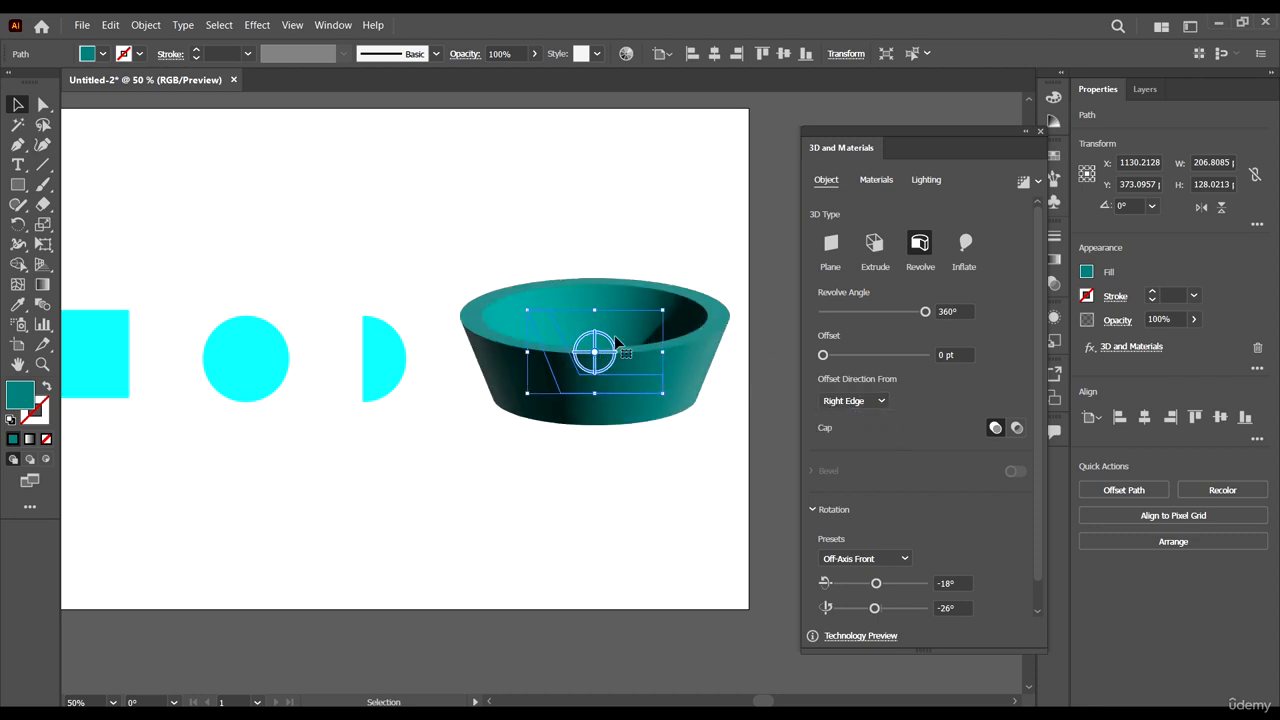
scroll(661, 348, "right", 2)
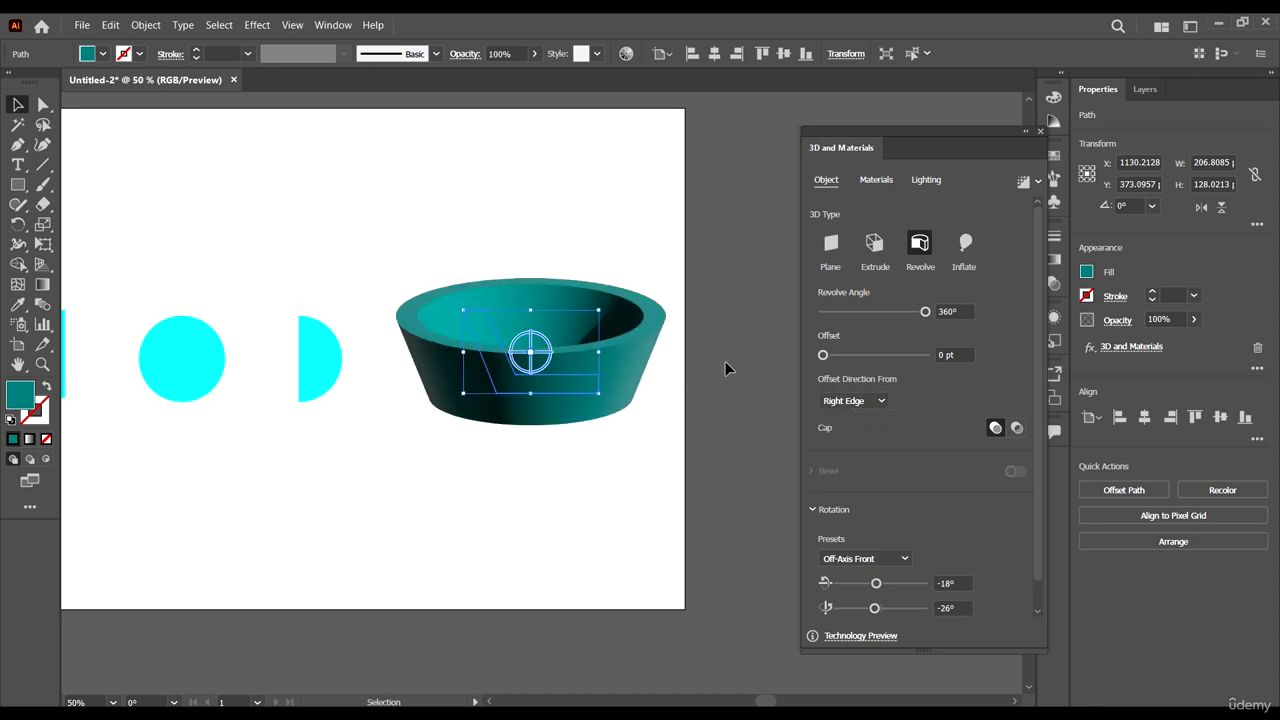
Try the hollow cap on the revolved teal bowl and switch back to the solid cap
left_click(1017, 428)
left_click(995, 428)
scroll(550, 410, "down", 1)
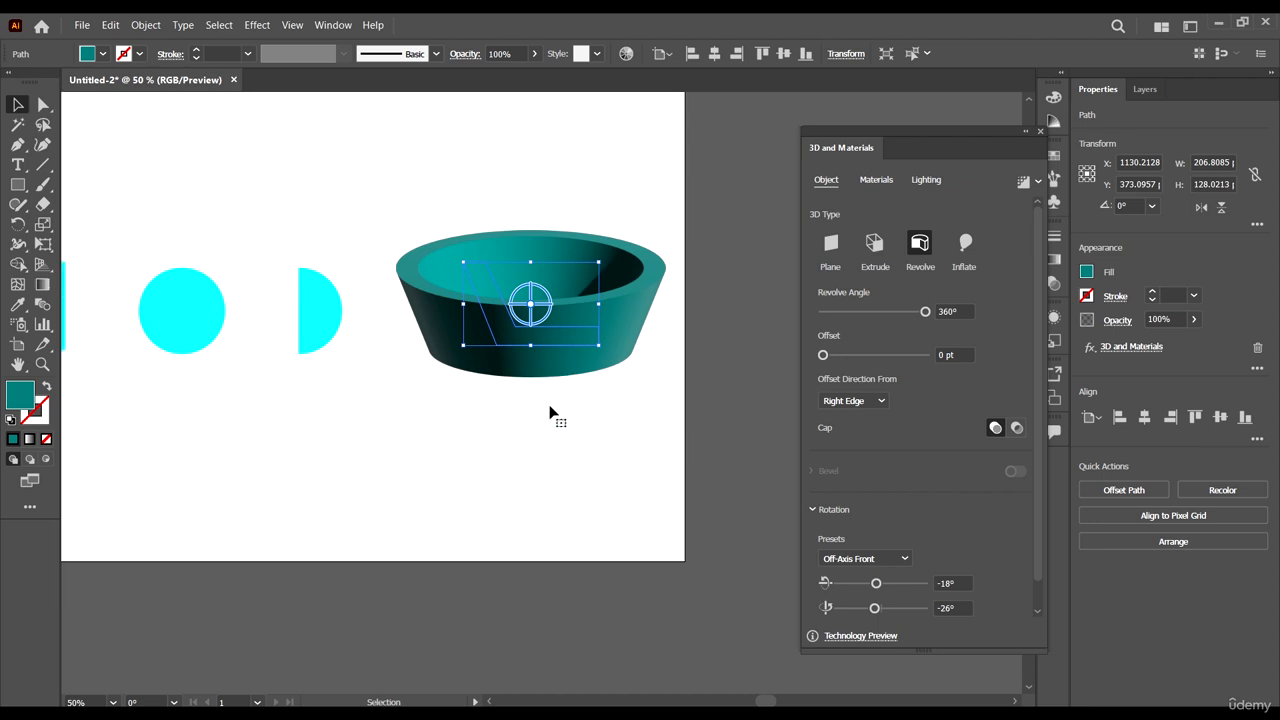
Duplicate the cyan half circle to below the bowl and revolve the copy 360° from its left edge into a sphere
scroll(920, 327, "up", 1)
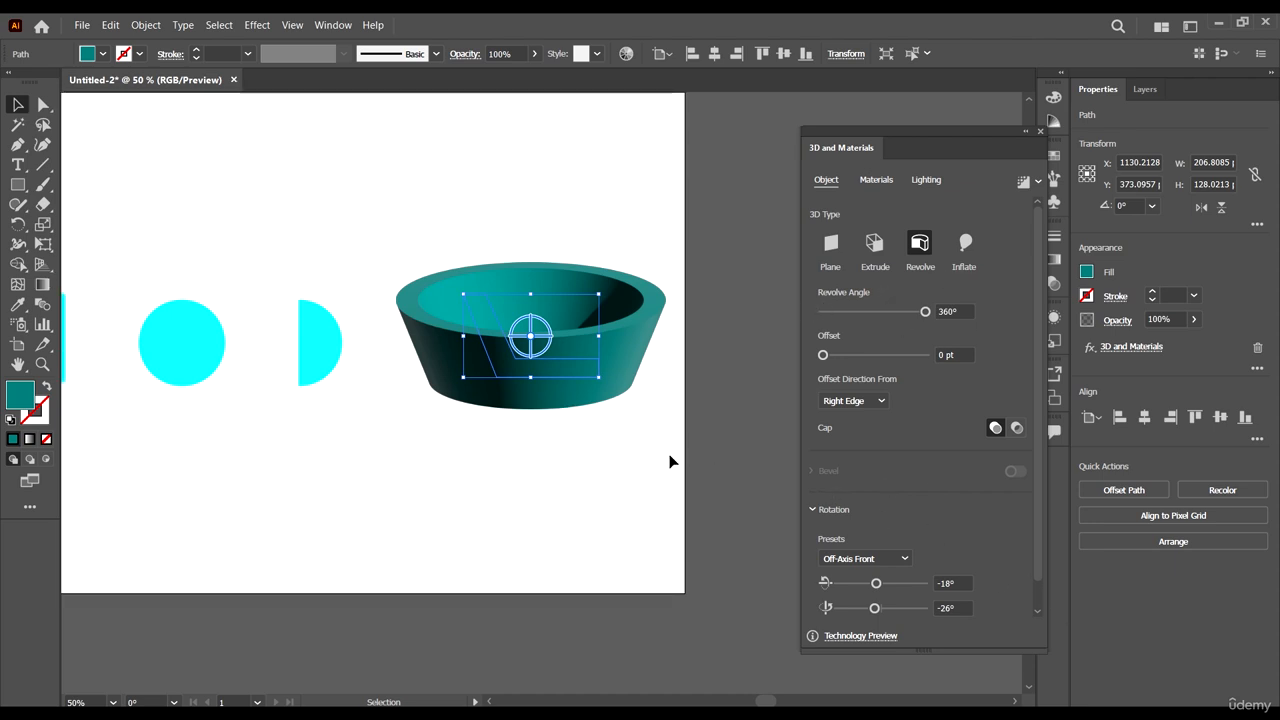
scroll(583, 360, "up", 2)
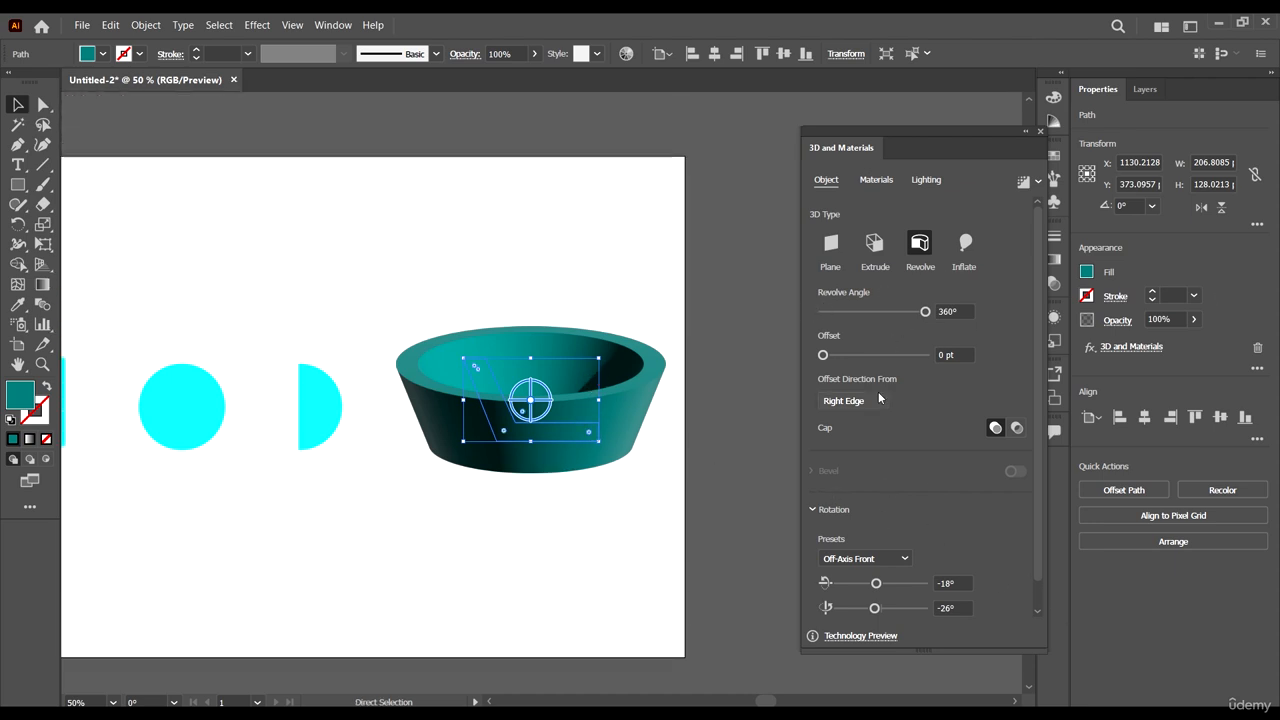
scroll(350, 320, "left", 2)
scroll(116, 277, "down", 2)
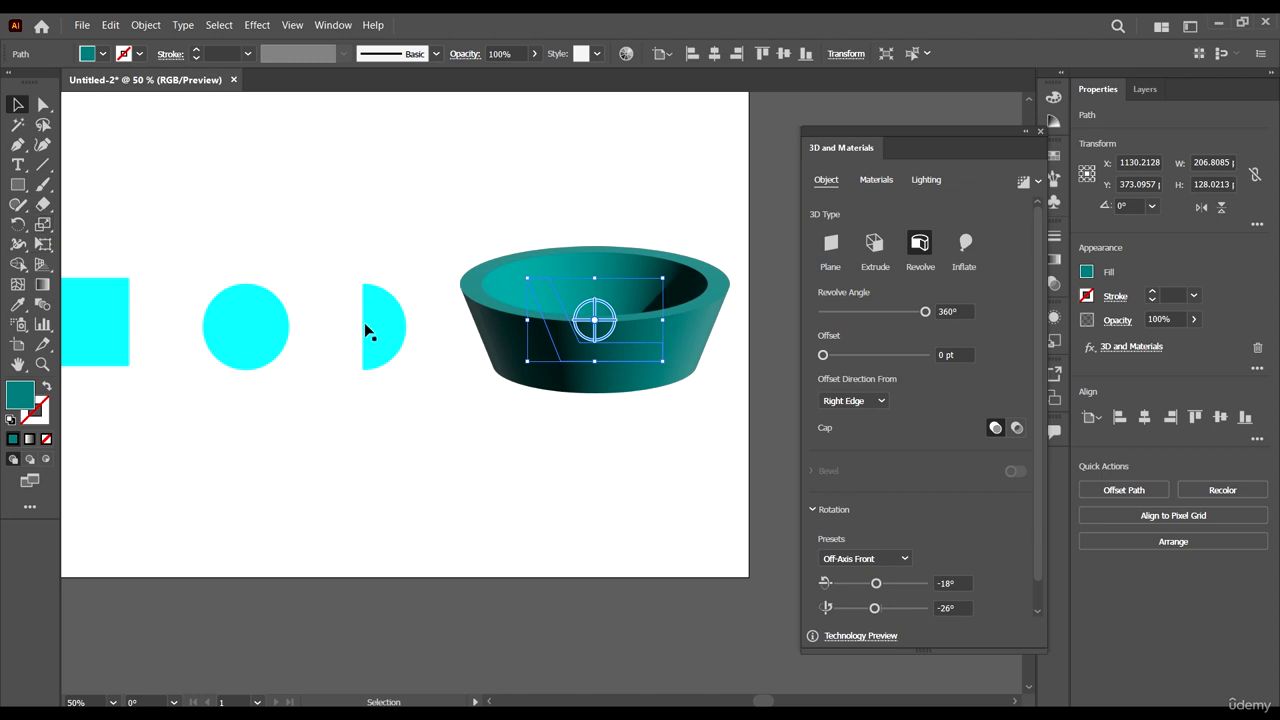
left_click_drag(400, 327, 549, 461)
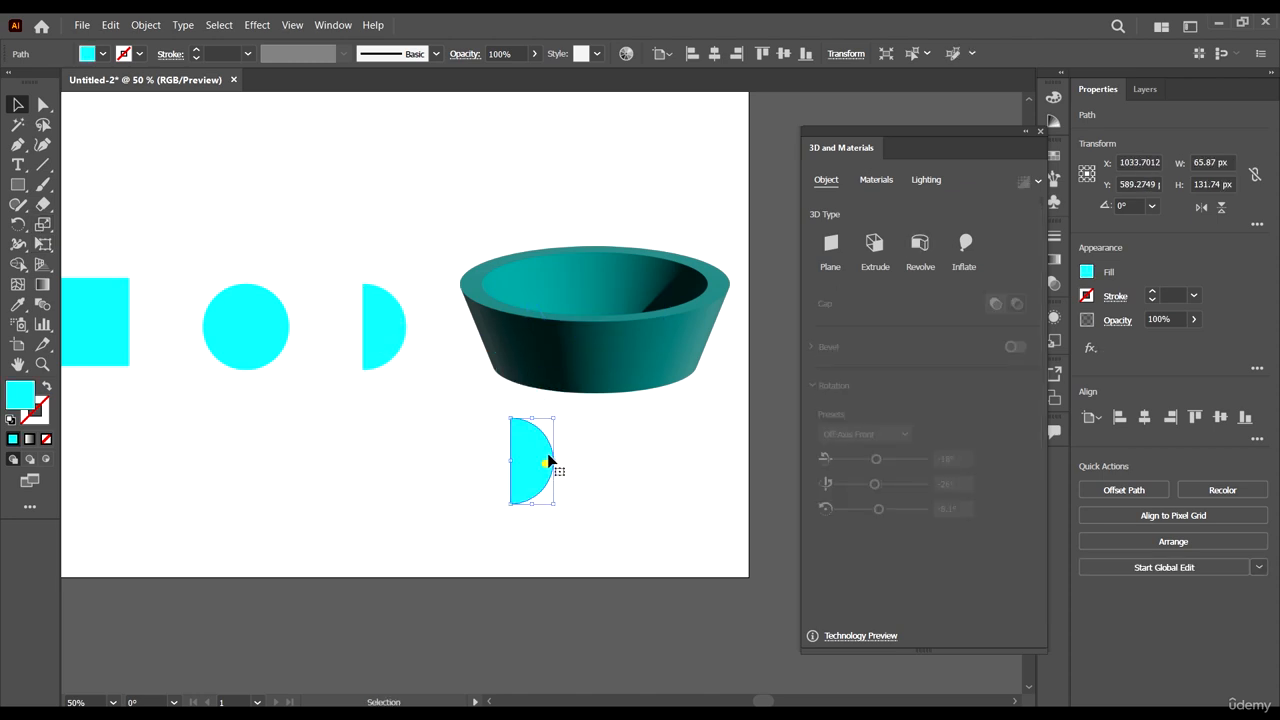
left_click(921, 254)
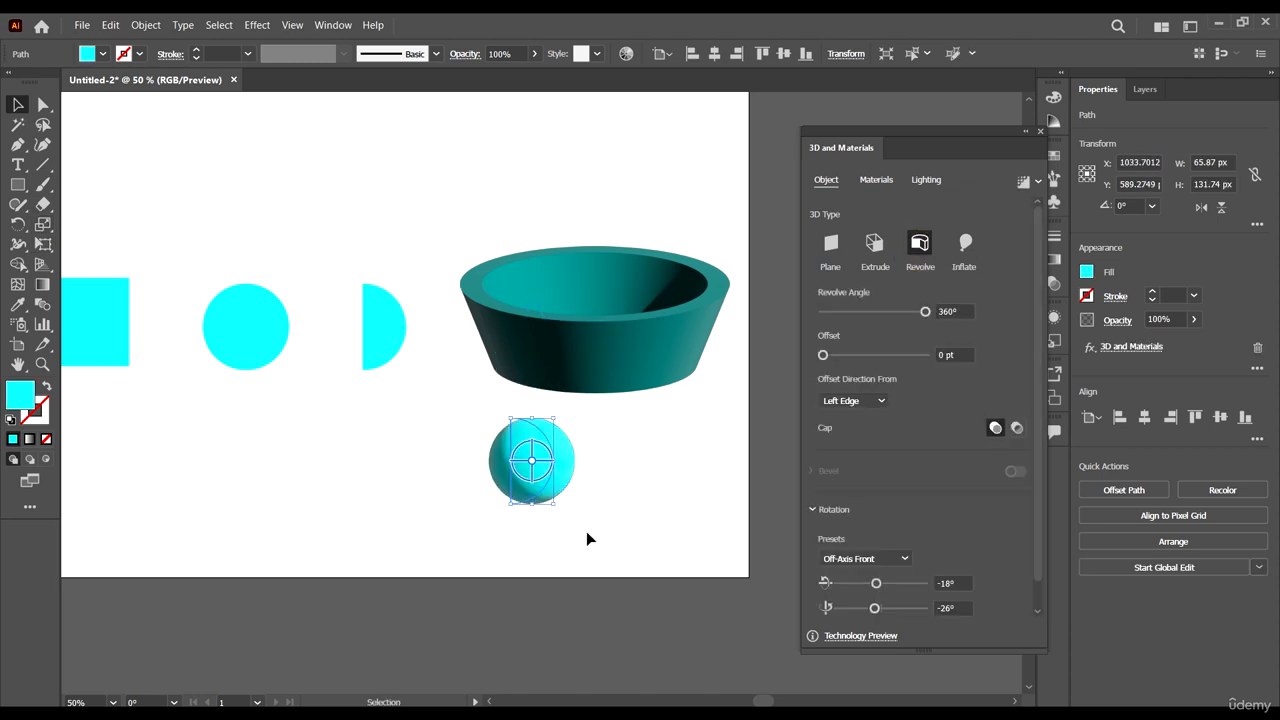
left_click(658, 500)
Move the sphere further along the underside of the bowl and deselect it
left_click_drag(566, 466, 665, 443)
left_click(705, 458)
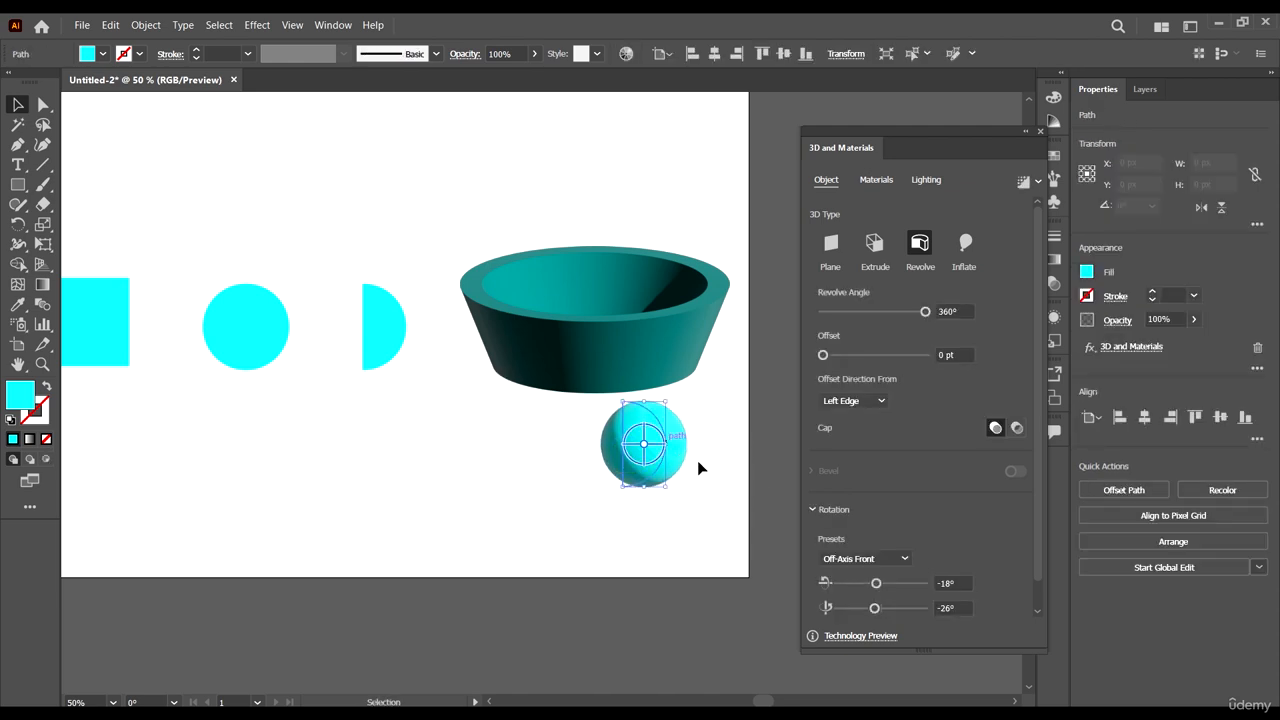
left_click(699, 468)
Duplicate the cyan circle to beside the sphere and revolve the copy 360° from its left edge
left_click_drag(260, 334, 509, 474)
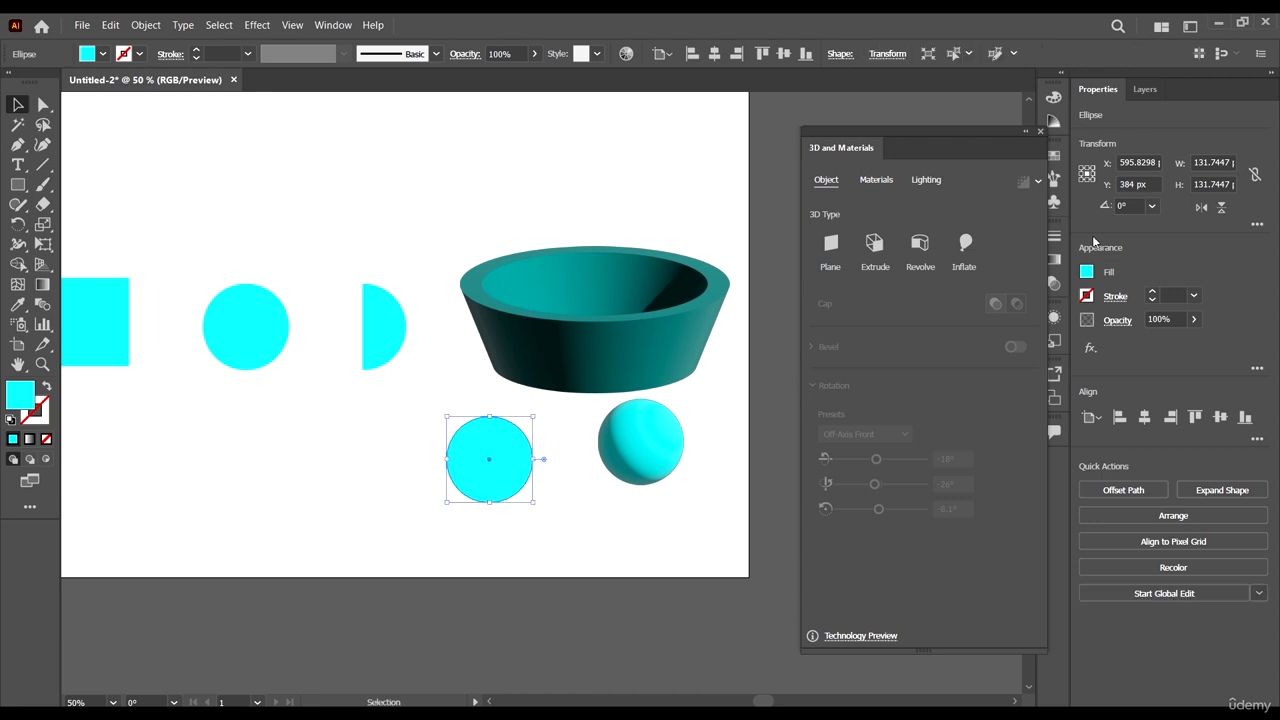
left_click(920, 247)
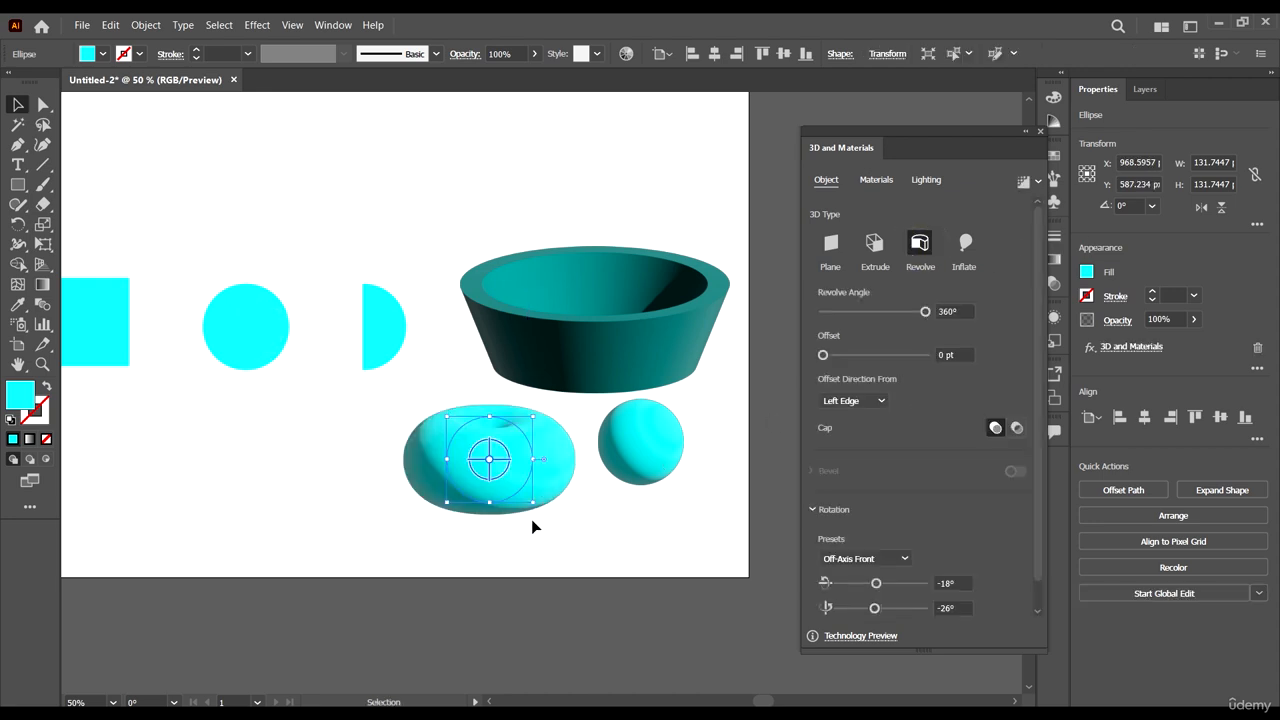
left_click(578, 522)
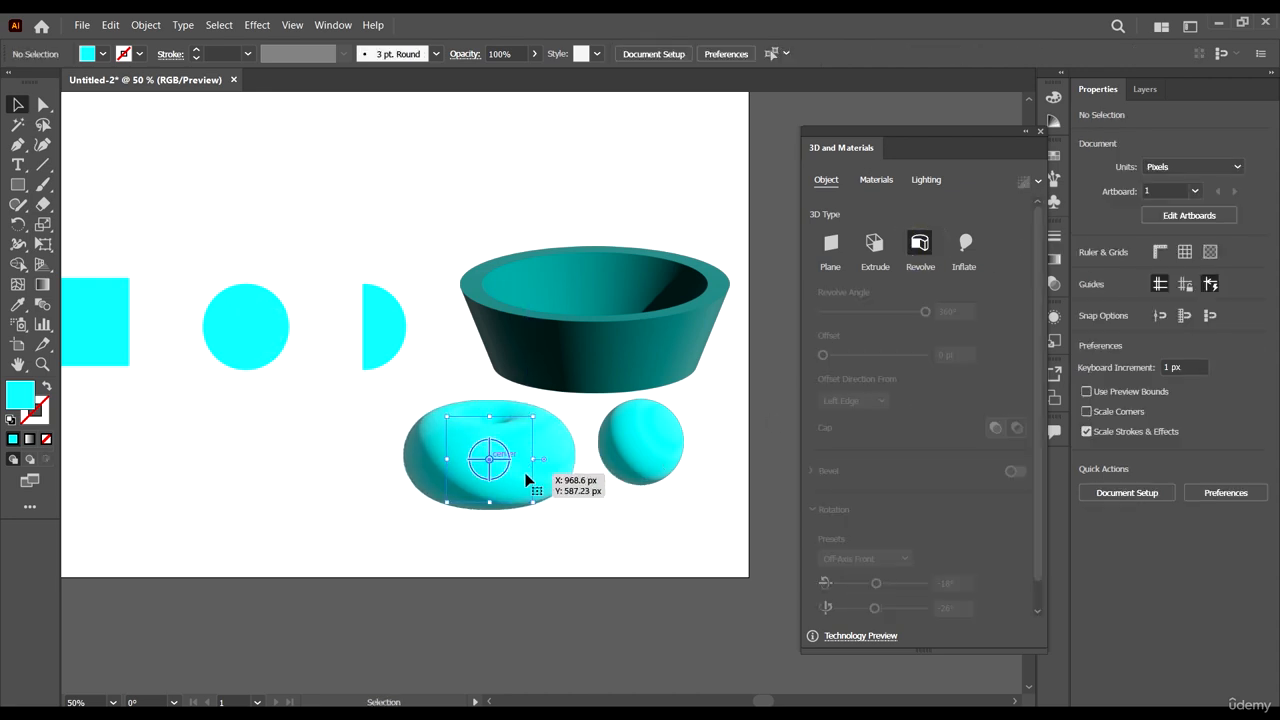
Flatten the revolved circle's profile to about 93 px high and move the shape above the bowl
left_click(474, 435)
left_click_drag(493, 414, 491, 441)
left_click_drag(566, 492, 726, 175)
Draw a rectangle about 32 × 134 px below the bowl, revolve it 360° into a cylinder, and move it closer to the sphere
left_click(17, 184)
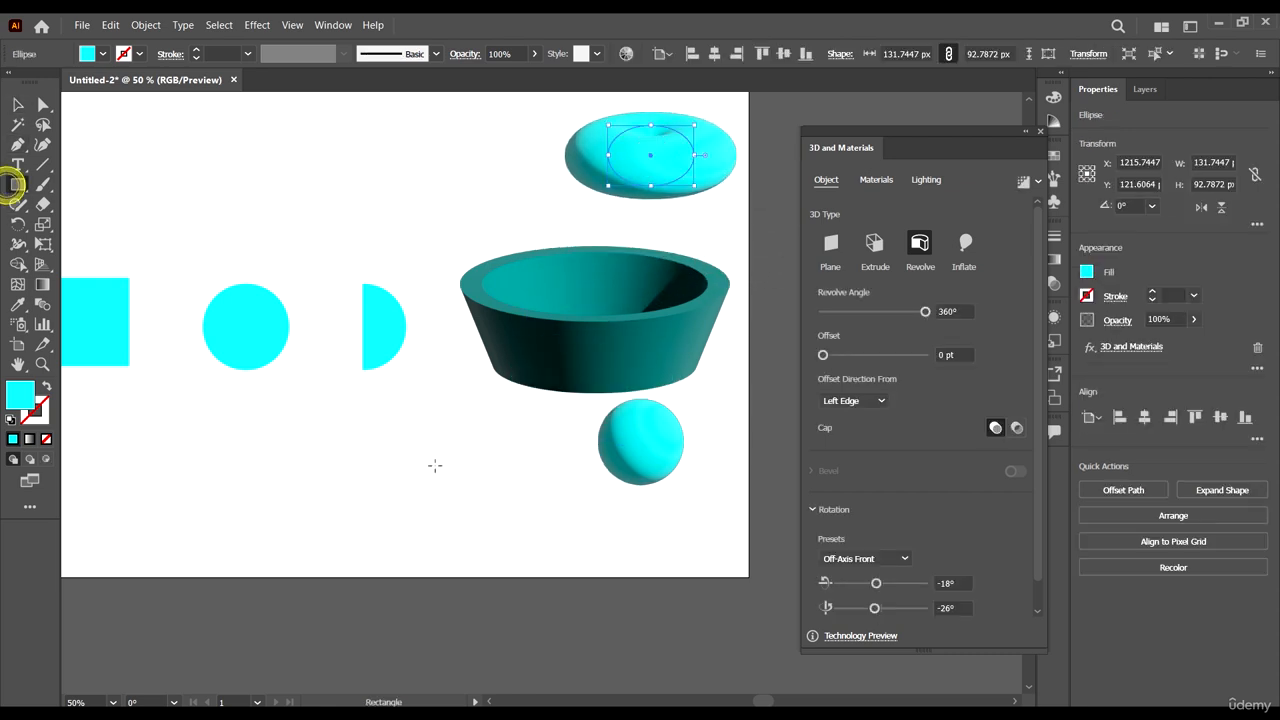
left_click_drag(444, 429, 465, 514)
key("v")
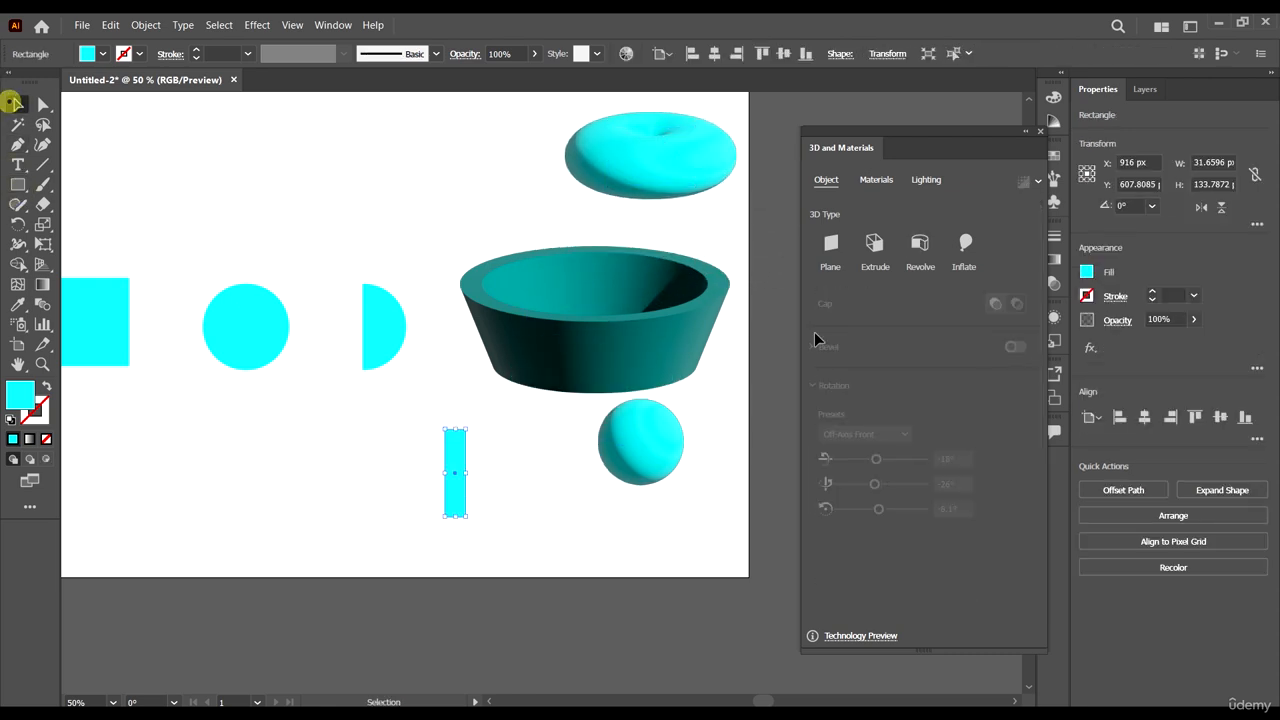
left_click(553, 540)
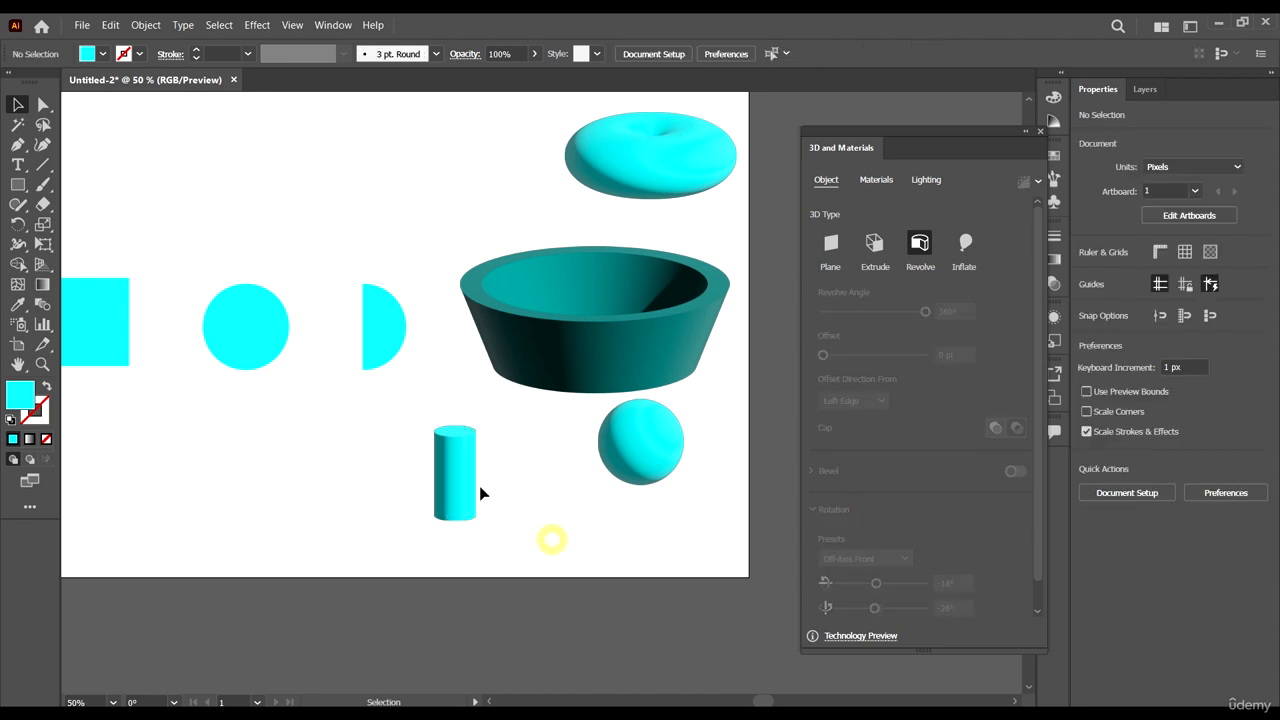
left_click_drag(463, 472, 493, 449)
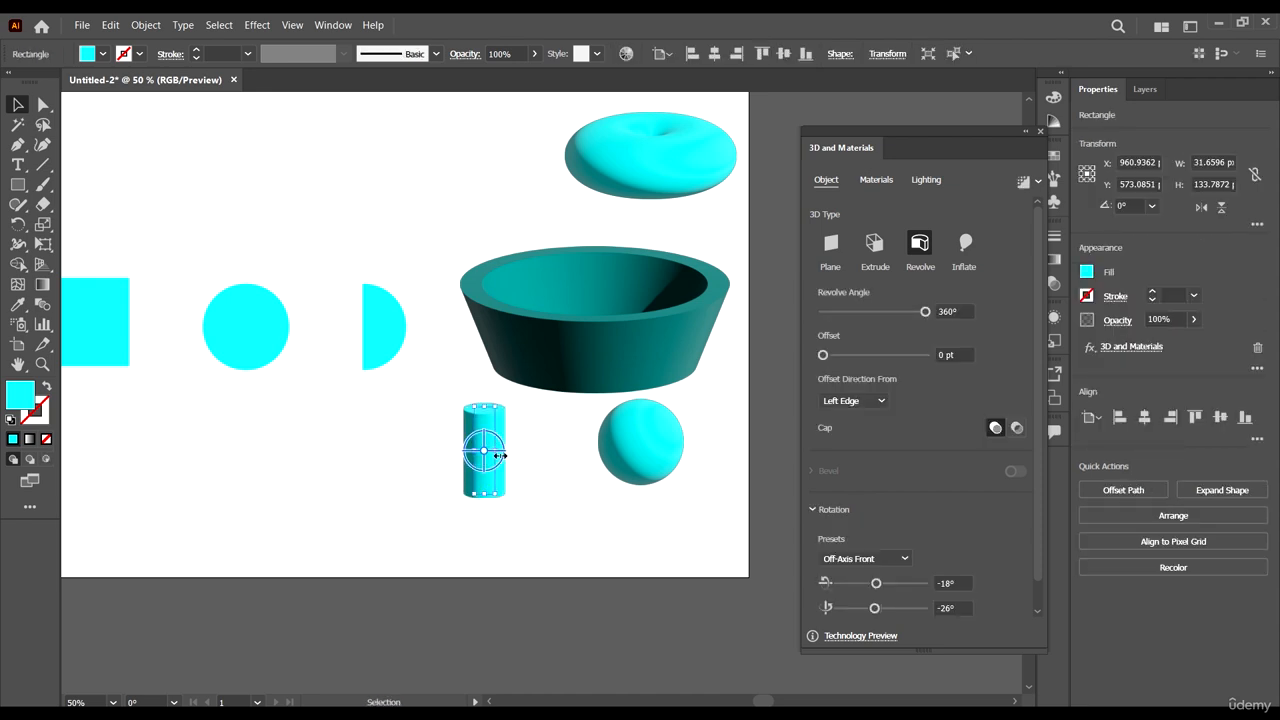
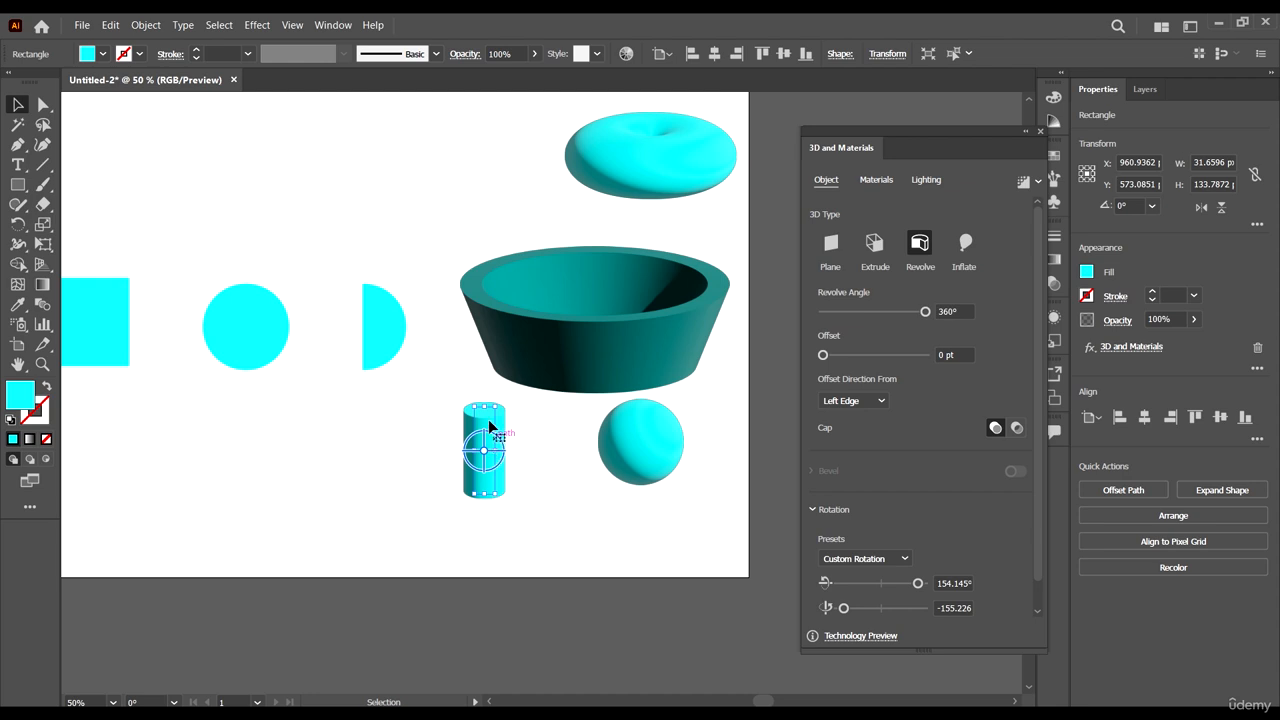
Tilt the bowl in 3D so more of its interior shows, and move it up on the artboard
left_click(588, 328)
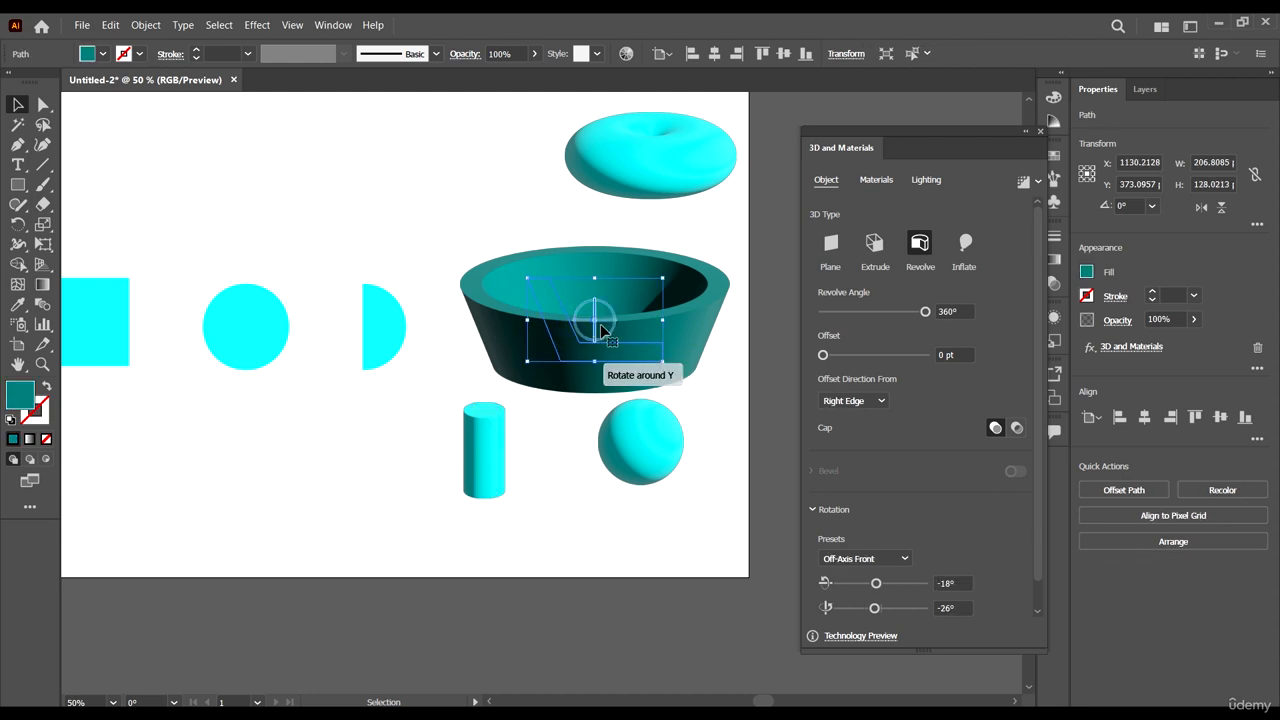
left_click_drag(602, 330, 620, 340)
left_click_drag(677, 297, 678, 252)
Tilt the flattened donut in 3D and shift it over the artboard's right edge, and move the cylinder above the bowl
left_click(663, 152)
mouse_move(647, 150)
left_mouse_down()
mouse_move(668, 189)
mouse_move(672, 150)
left_mouse_up()
left_click_drag(701, 196, 779, 188)
left_click(558, 526)
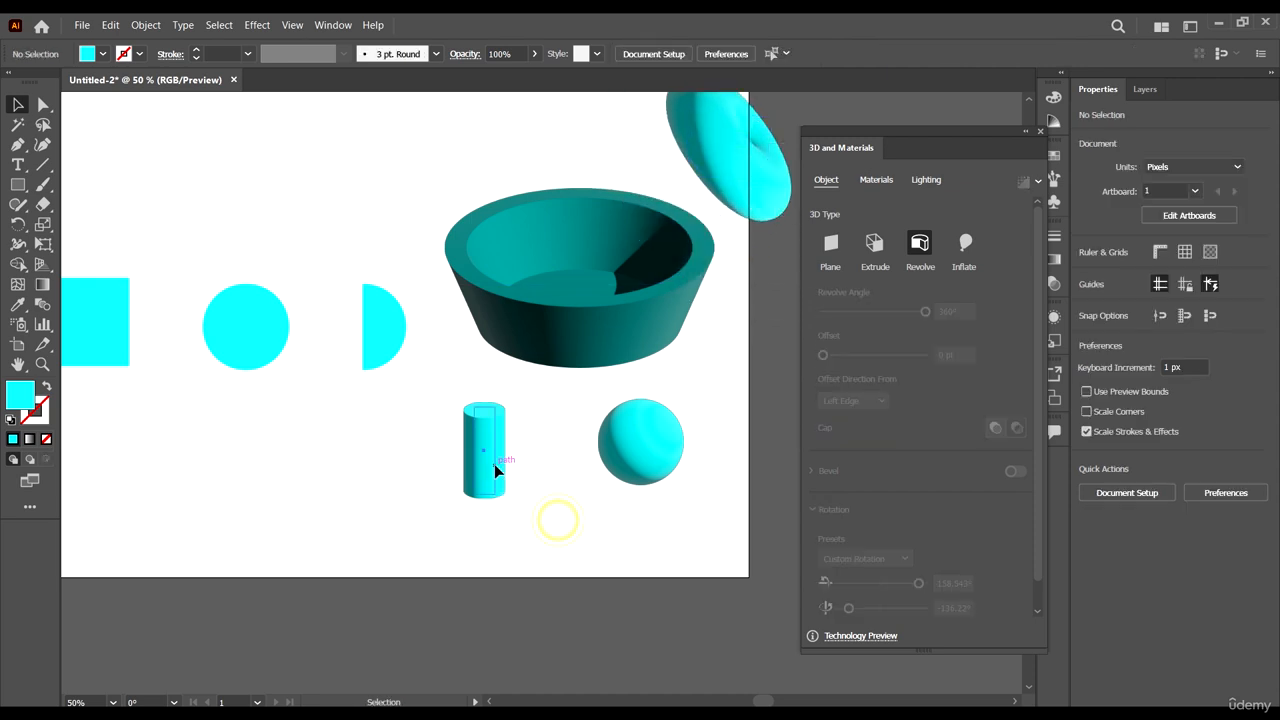
left_click_drag(494, 463, 411, 162)
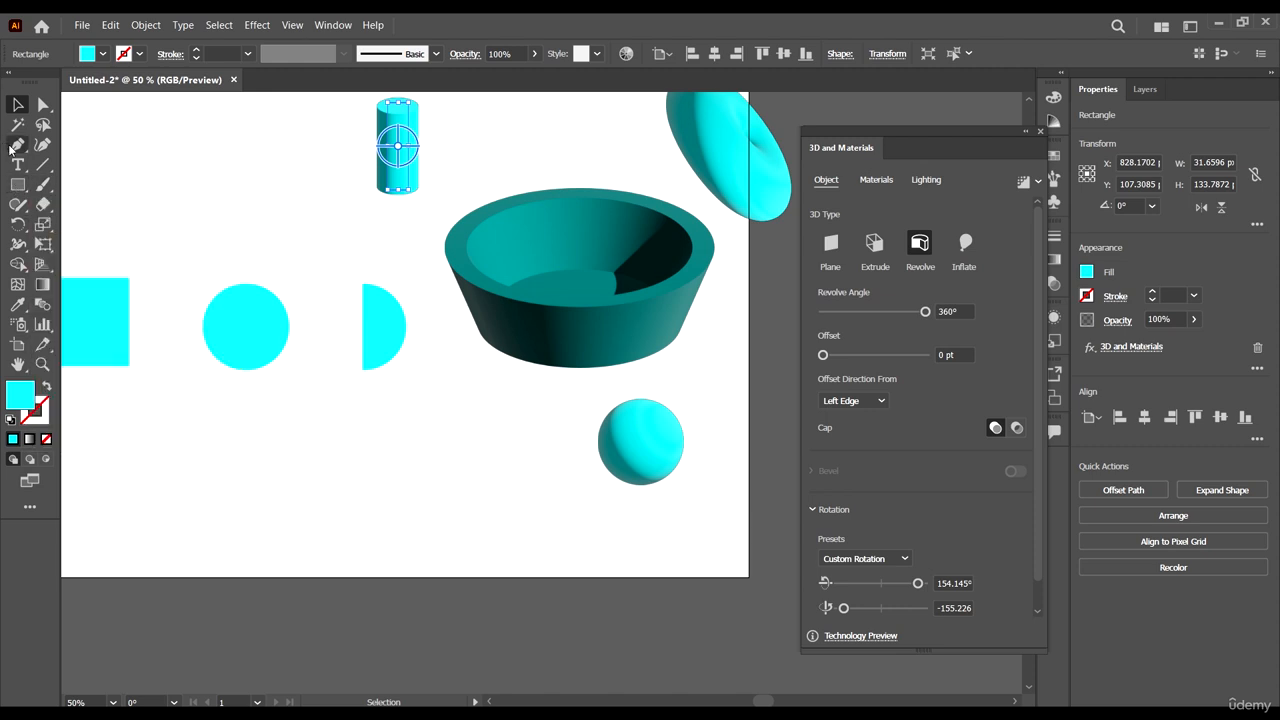
Draw a closed S-shaped curved profile with the Pen tool in the empty area below the bowl
left_click(17, 144)
left_click(479, 424)
left_click_drag(384, 488, 464, 541)
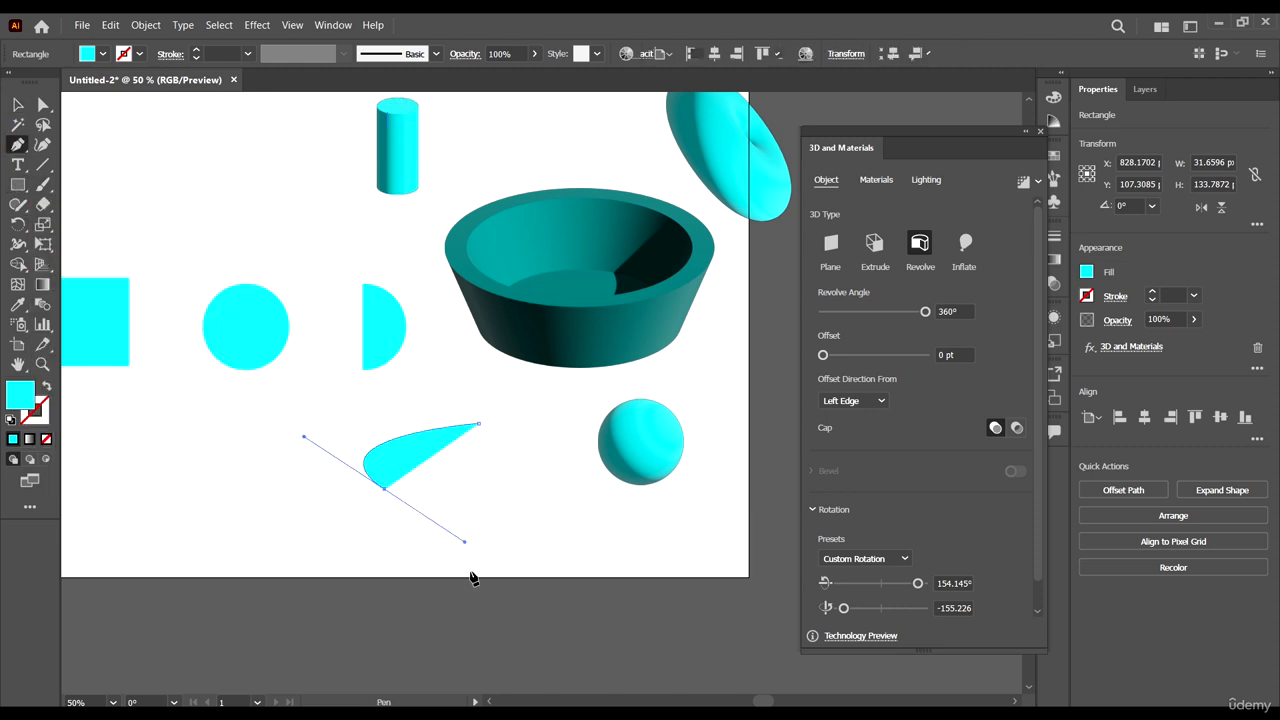
left_click_drag(406, 617, 423, 443)
left_click_drag(524, 465, 386, 444)
key("v")
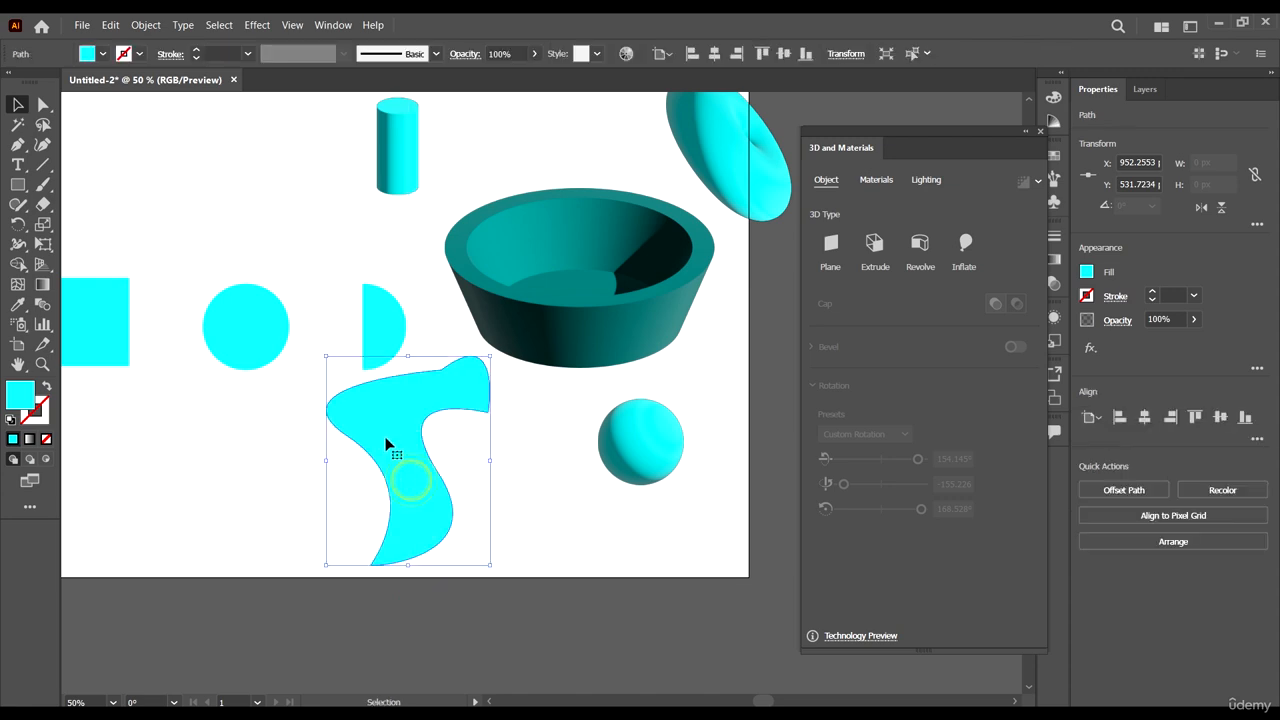
Refine the curved profile by lowering its upper anchor point to about Y 479 px, adjusting its handle and rounding that corner
key("a")
left_click(441, 371)
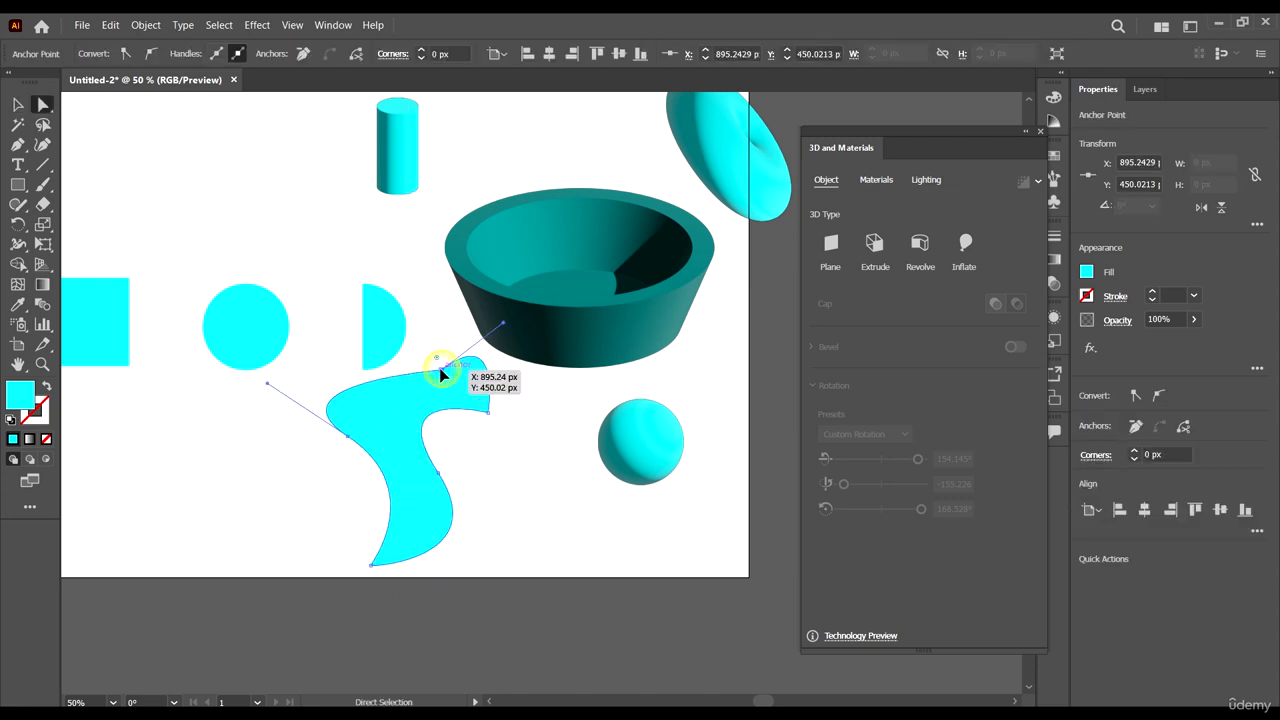
left_click_drag(441, 373, 446, 387)
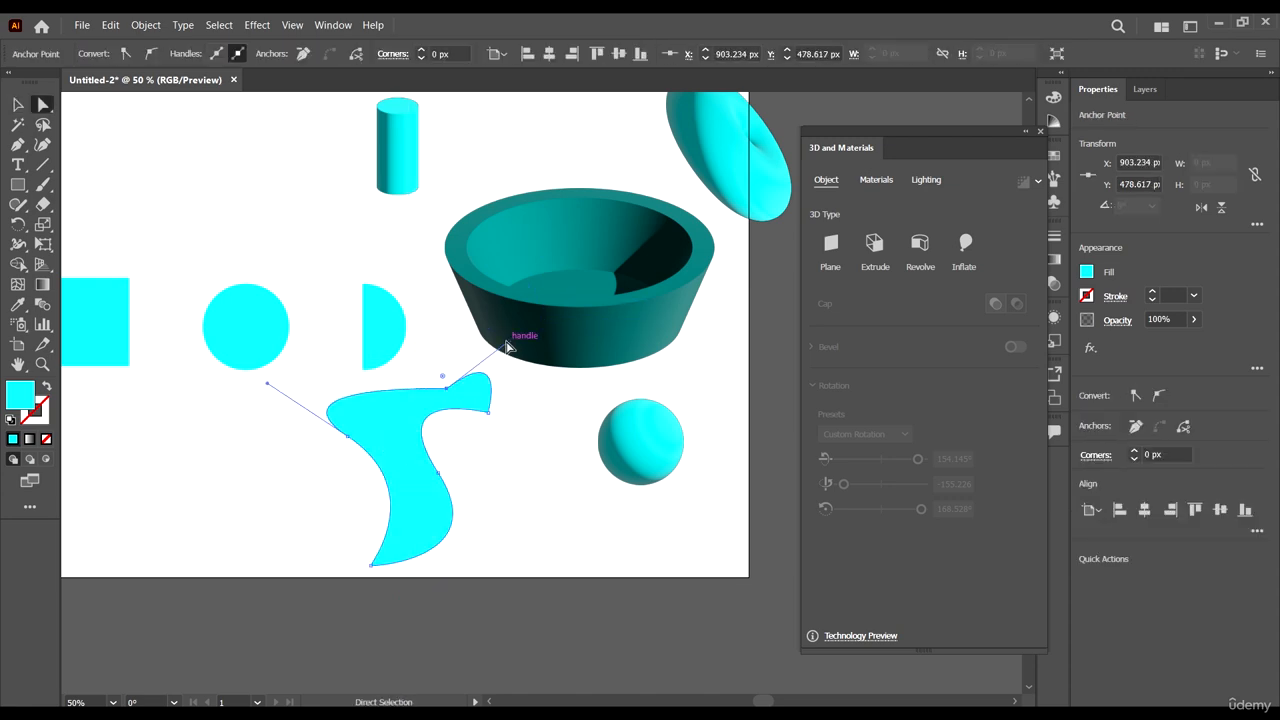
left_click_drag(506, 346, 490, 320)
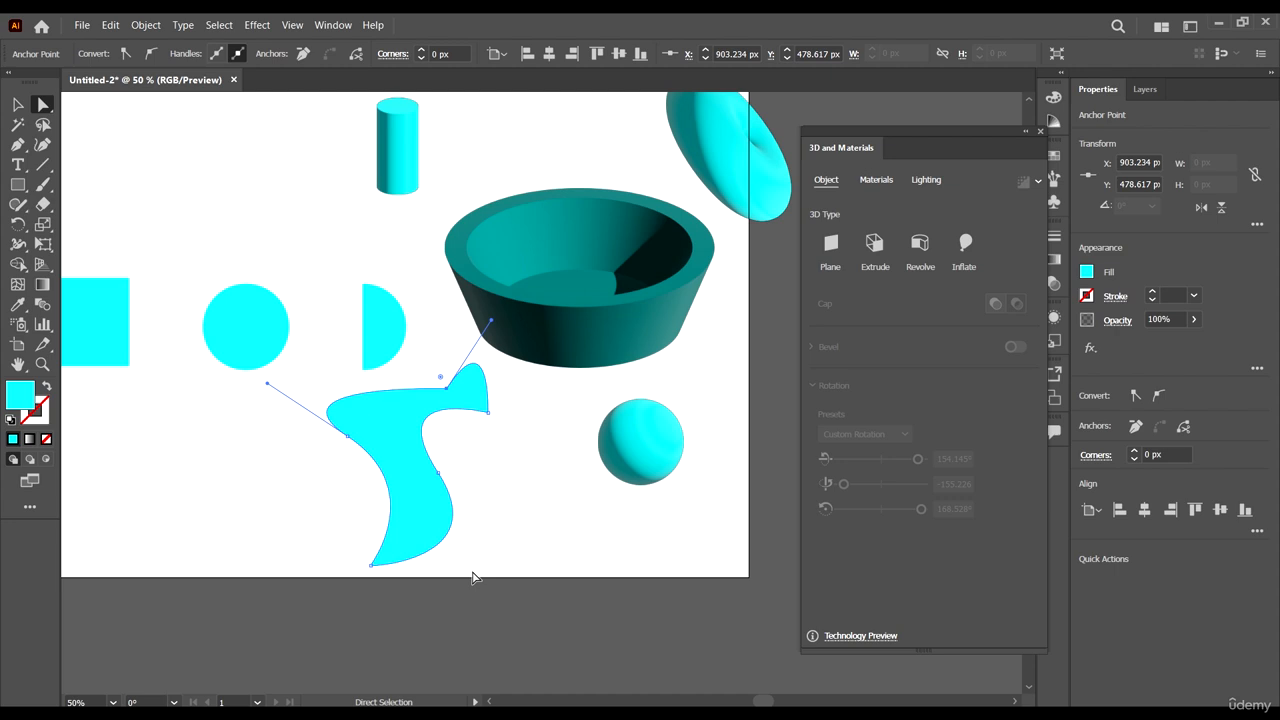
left_click_drag(385, 594, 362, 558)
left_click(397, 599)
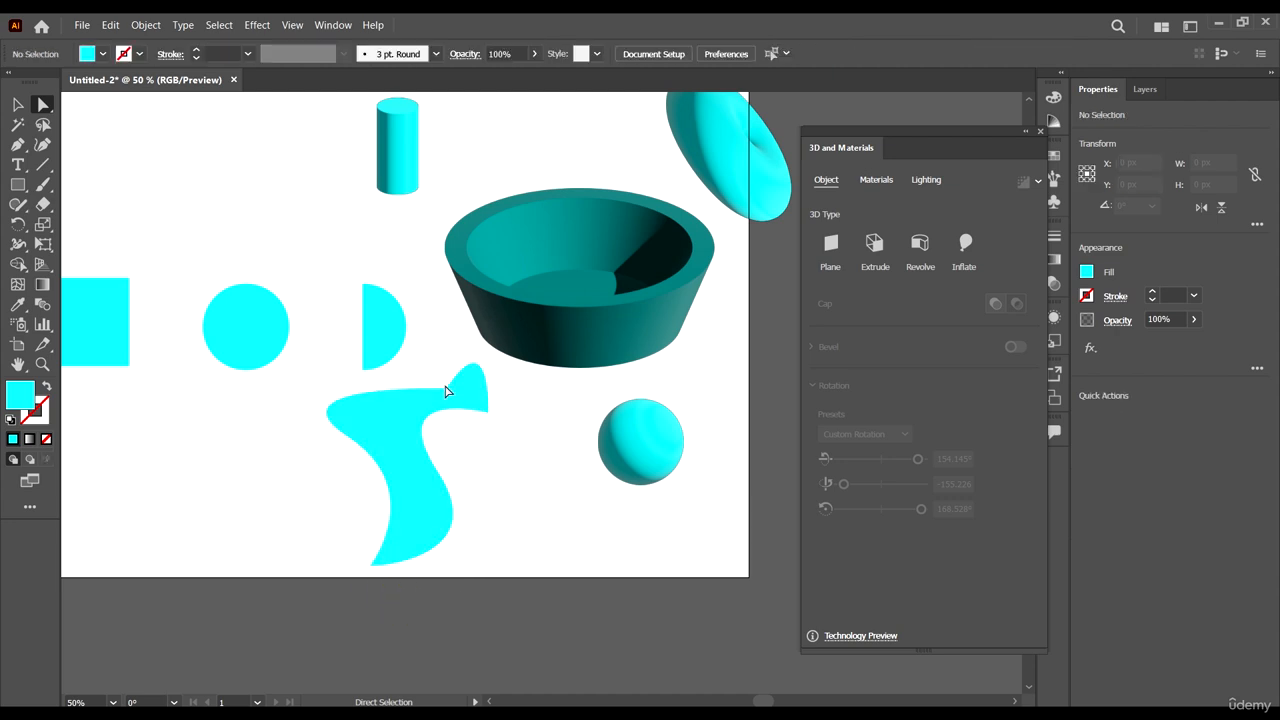
left_click(443, 385)
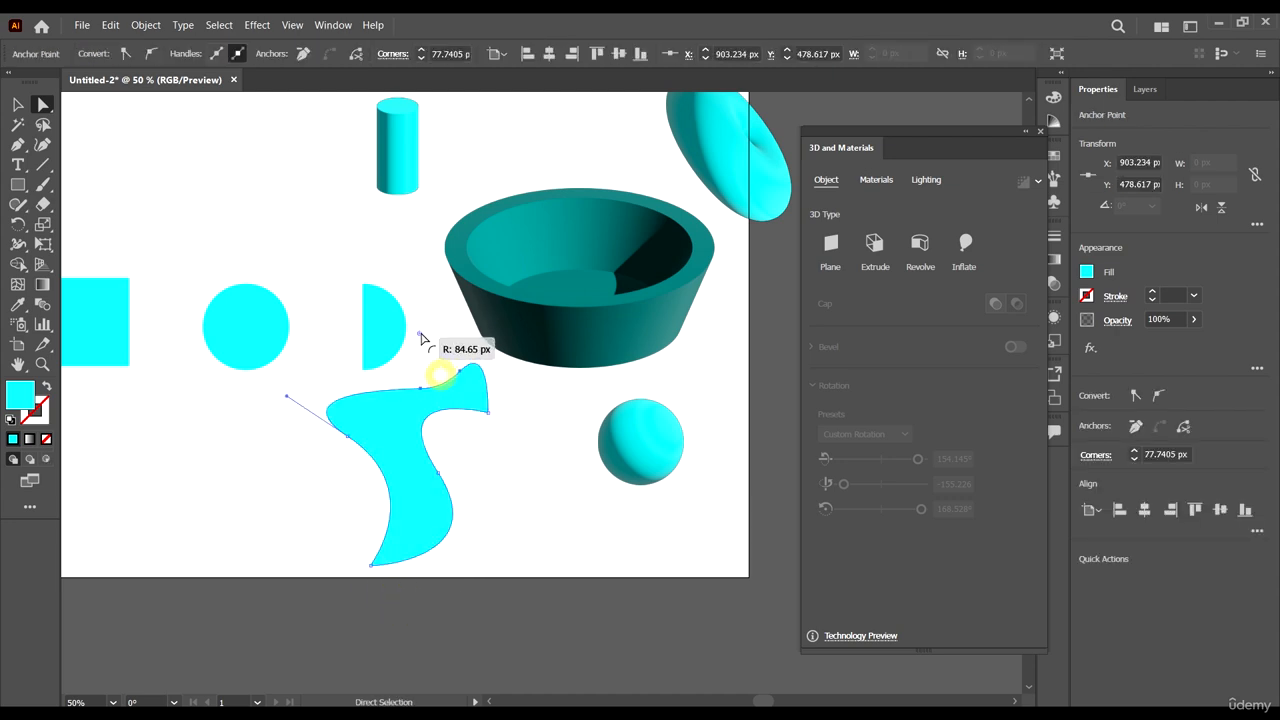
Move the curved profile slightly to the right and fill it with teal #008480
left_click(16, 104)
left_click_drag(361, 426, 406, 421)
left_click(101, 53)
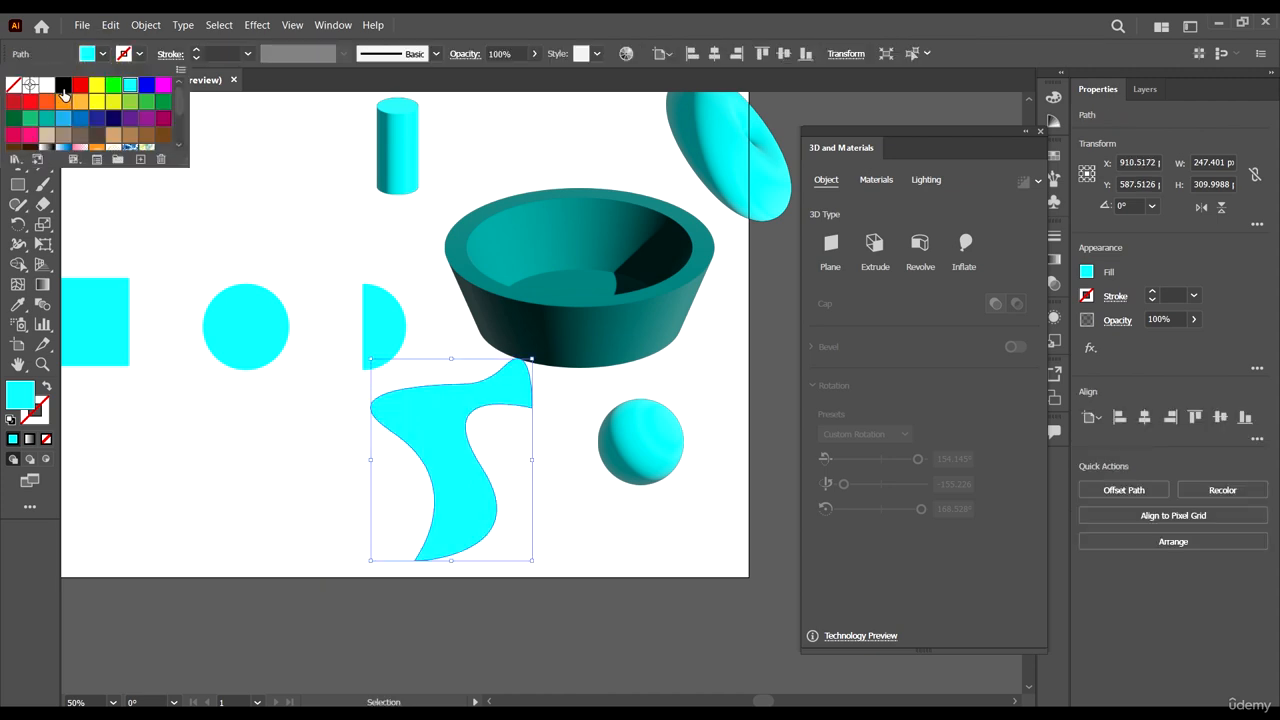
double_click(18, 392)
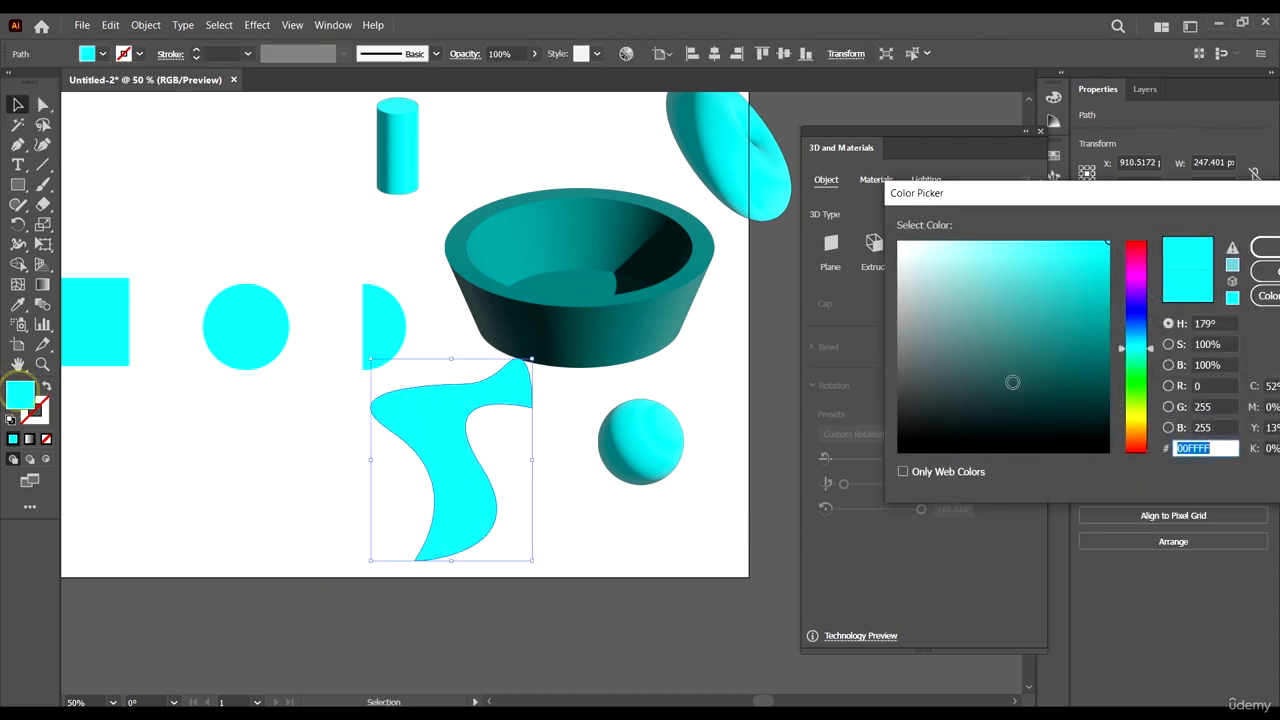
left_click(1101, 357)
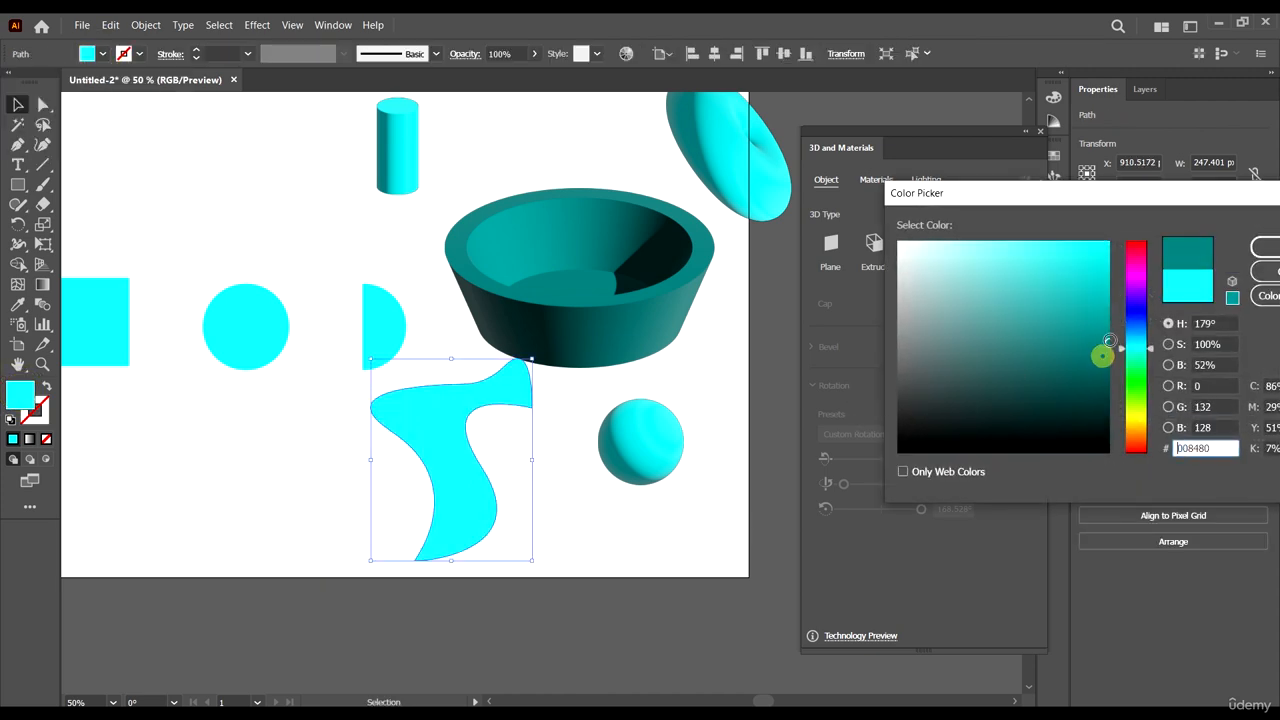
left_click(1268, 248)
Move the bowl up, the sphere outward and the teal profile toward the centre of the space beneath the bowl
left_click_drag(674, 297, 660, 204)
left_click_drag(666, 426, 709, 386)
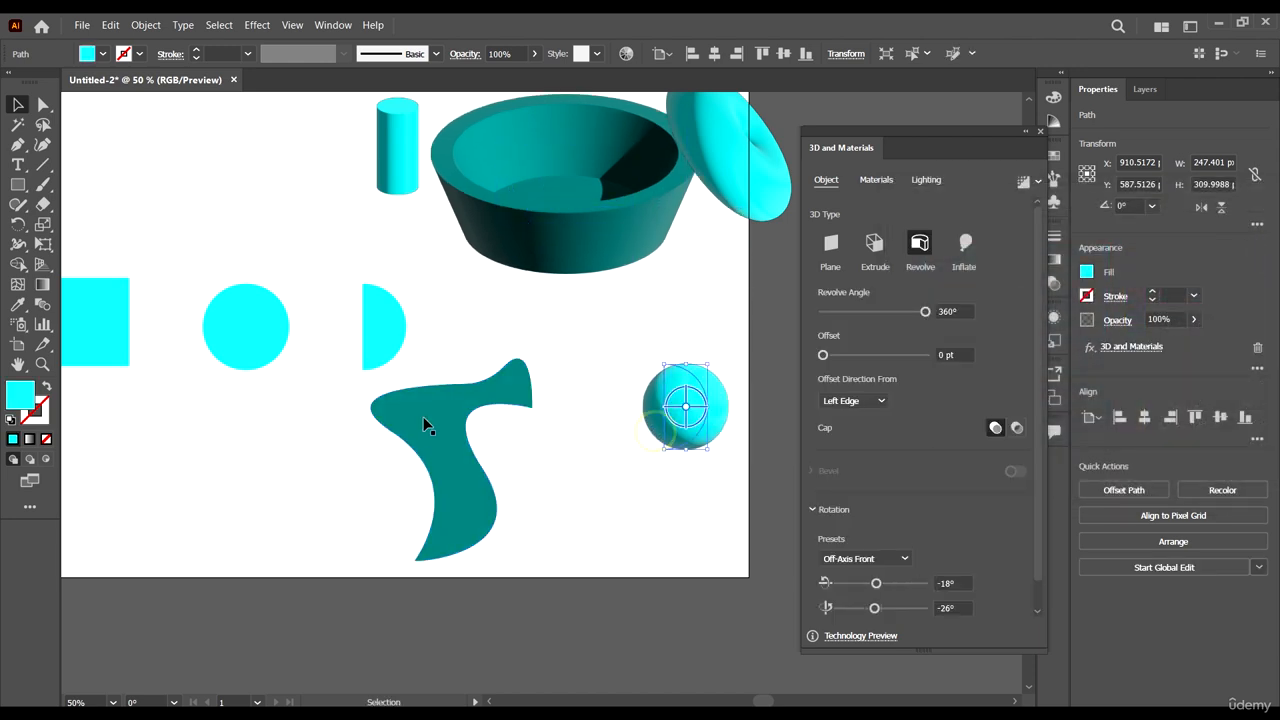
left_click_drag(423, 418, 500, 400)
Revolve the teal profile 360° from its left edge, and reposition the sphere and the revolved object so they no longer overlap other shapes
left_click(925, 256)
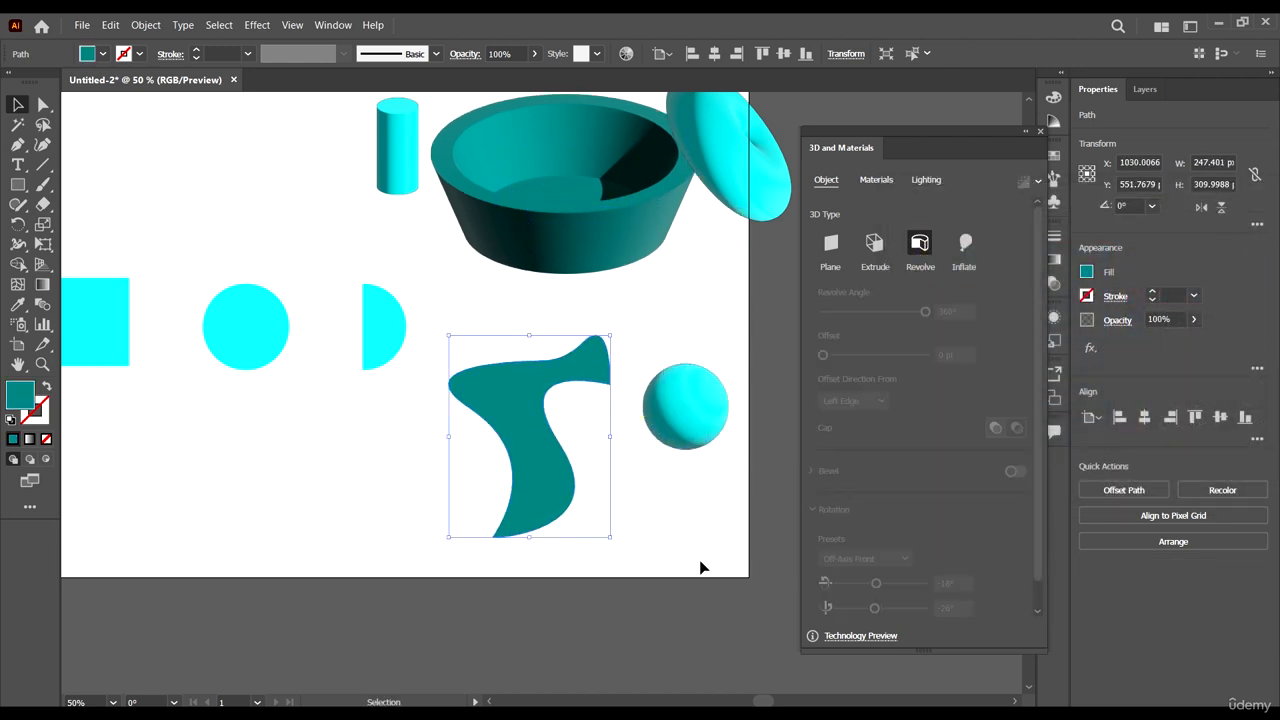
left_click(704, 480)
left_click_drag(700, 423, 748, 294)
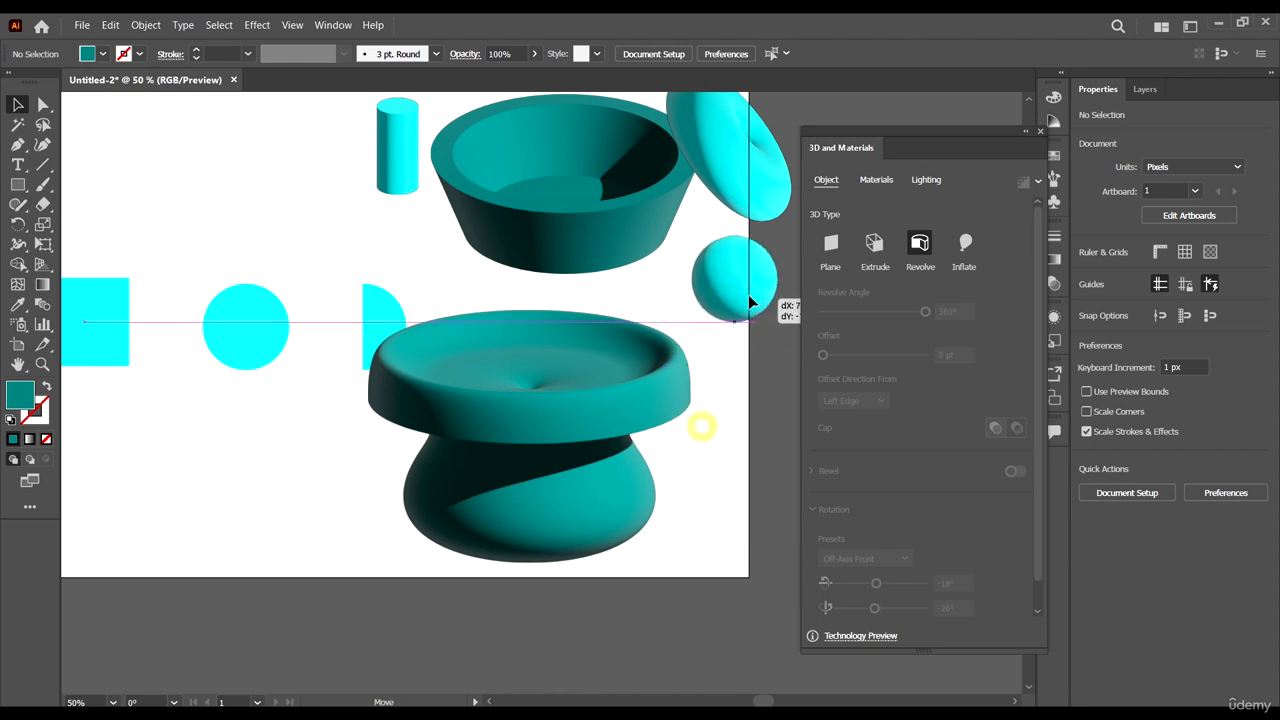
left_click_drag(622, 408, 684, 414)
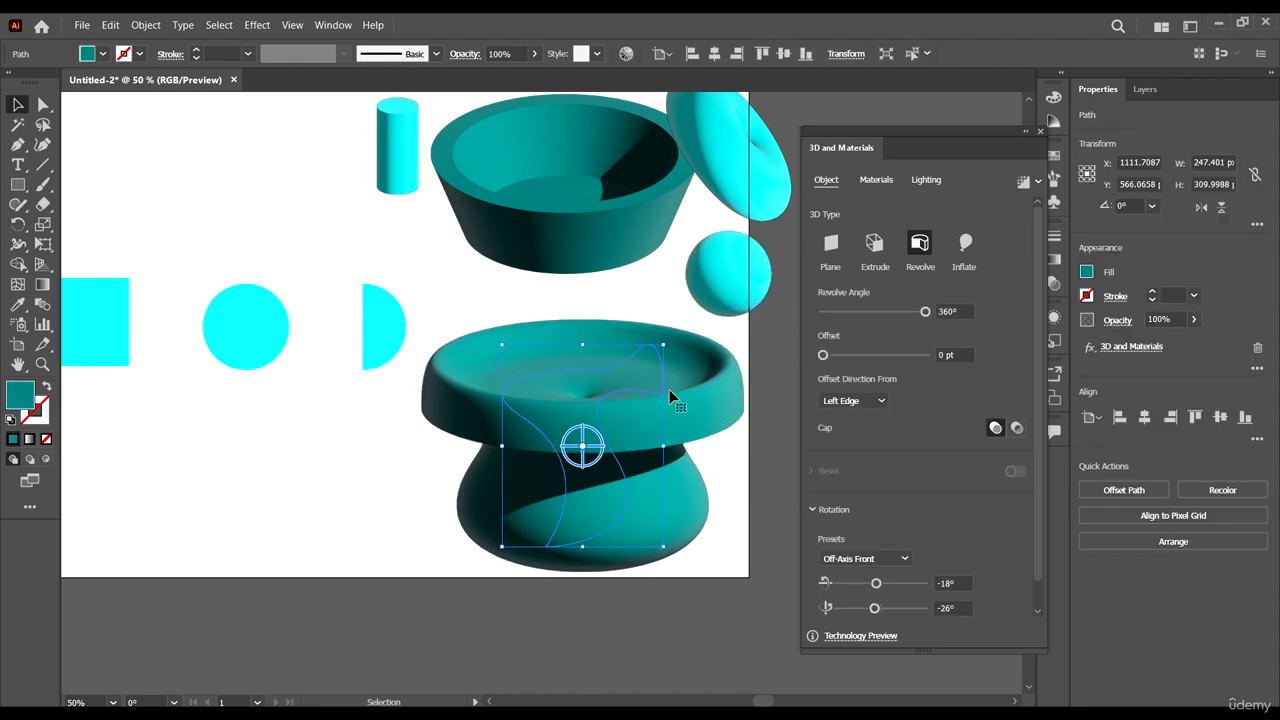
Try rotating the revolved teal object freely in 3D
left_click_drag(582, 440, 640, 360)
mouse_move(566, 435)
left_mouse_down()
mouse_move(541, 453)
mouse_move(562, 438)
left_mouse_up()
left_click_drag(593, 483, 595, 485)
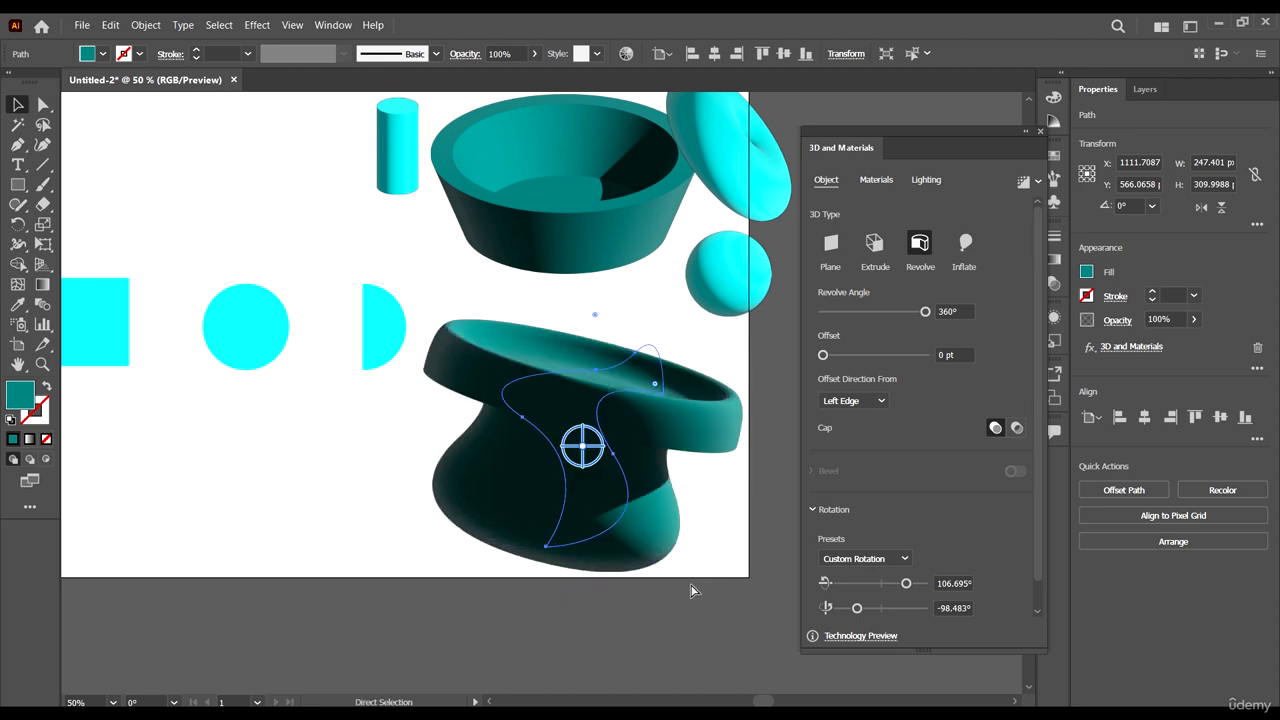
Set the revolved teal object's offset direction to Right Edge and deselect it
left_click(873, 400)
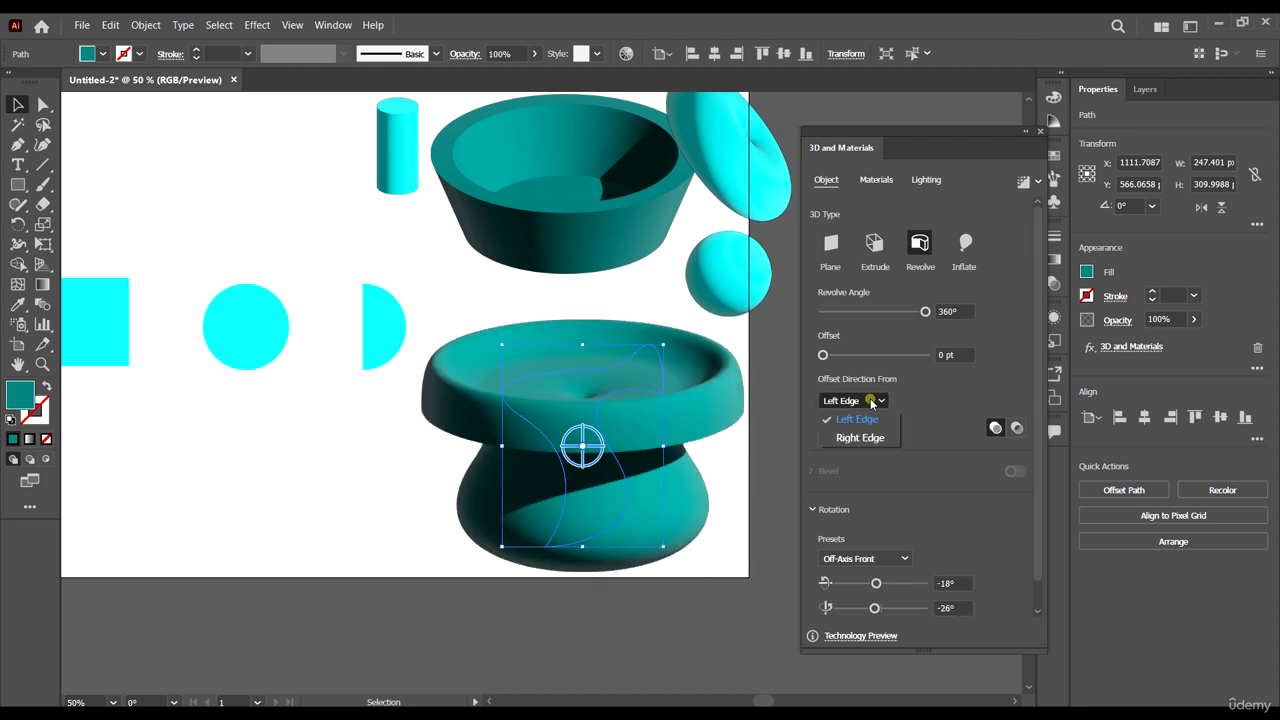
left_click(860, 440)
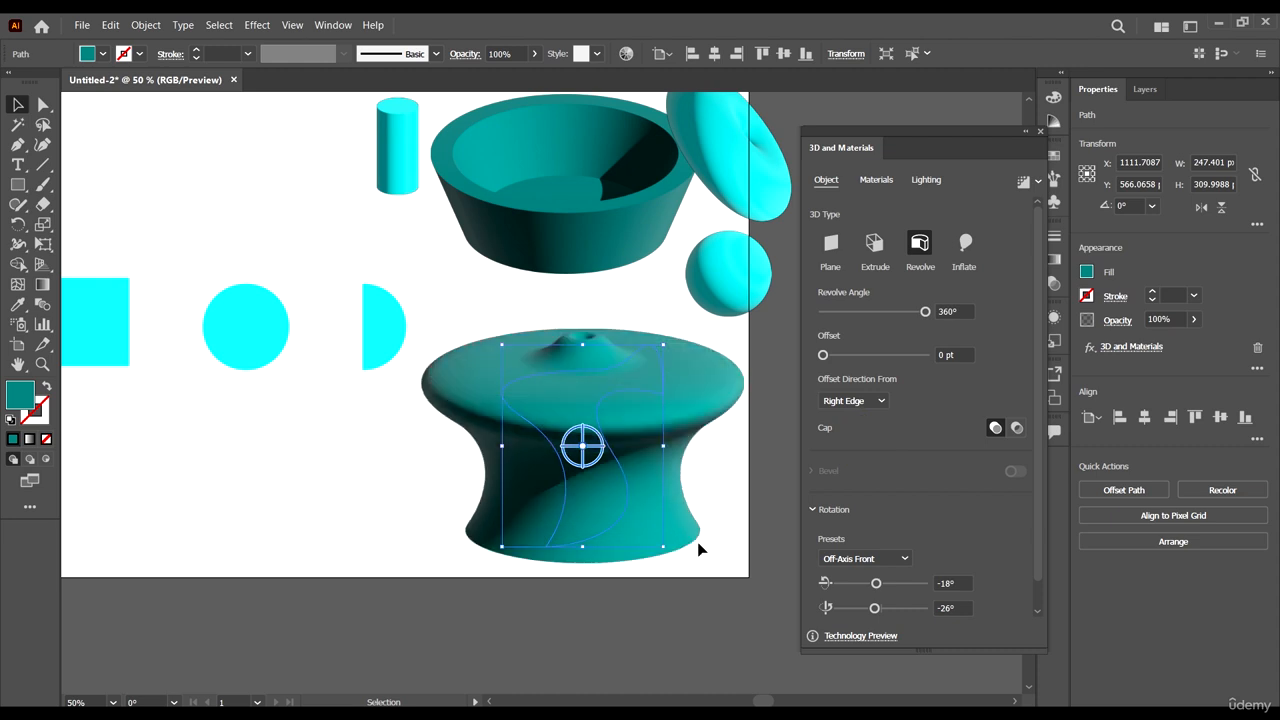
left_click(719, 597)
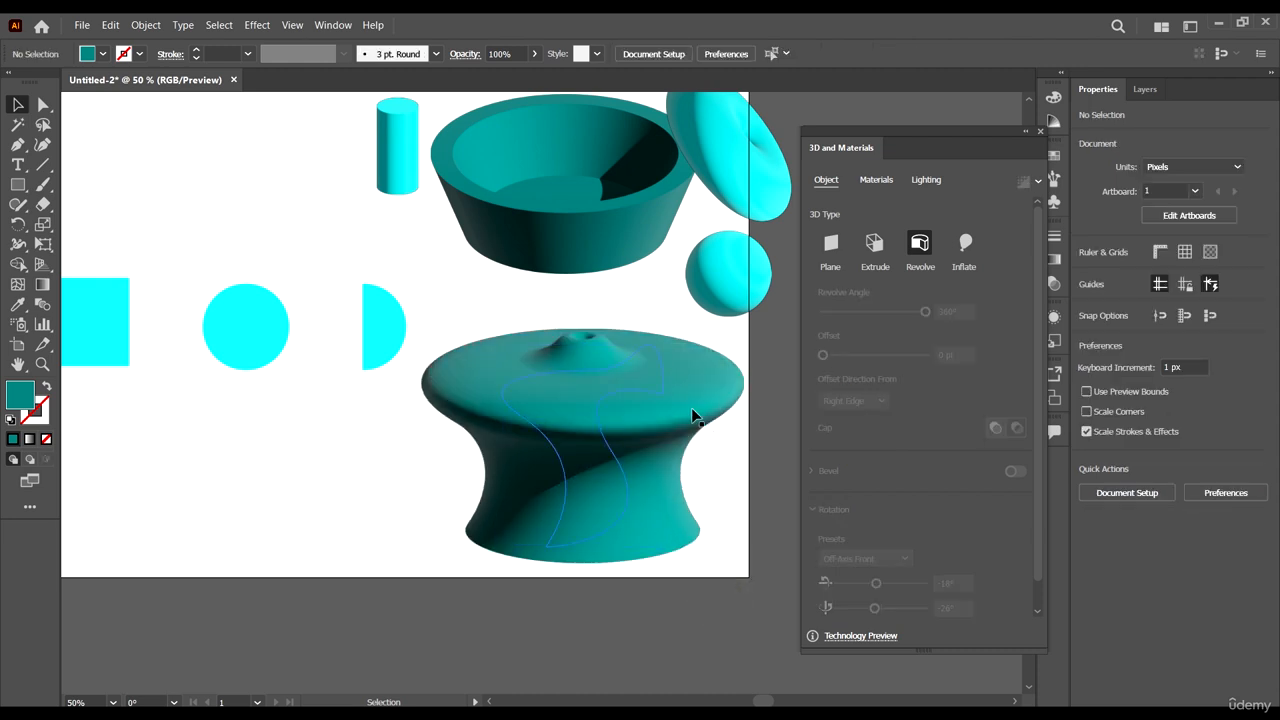
Move the revolved teal object toward the artboard's lower-left area and draw a closed, wavy S-shaped profile with the Pen tool below the bowl
left_click_drag(692, 415, 303, 462)
left_click(526, 511)
left_click(17, 144)
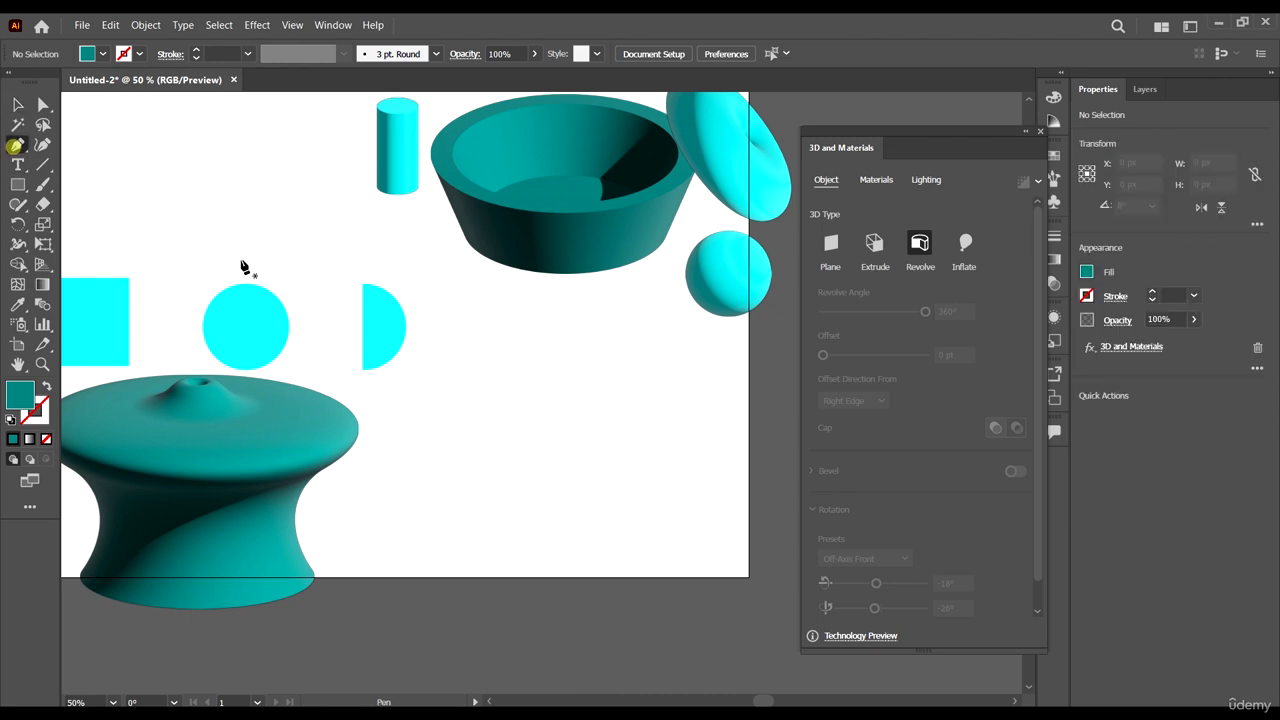
left_click(558, 326)
left_click_drag(596, 468, 596, 466)
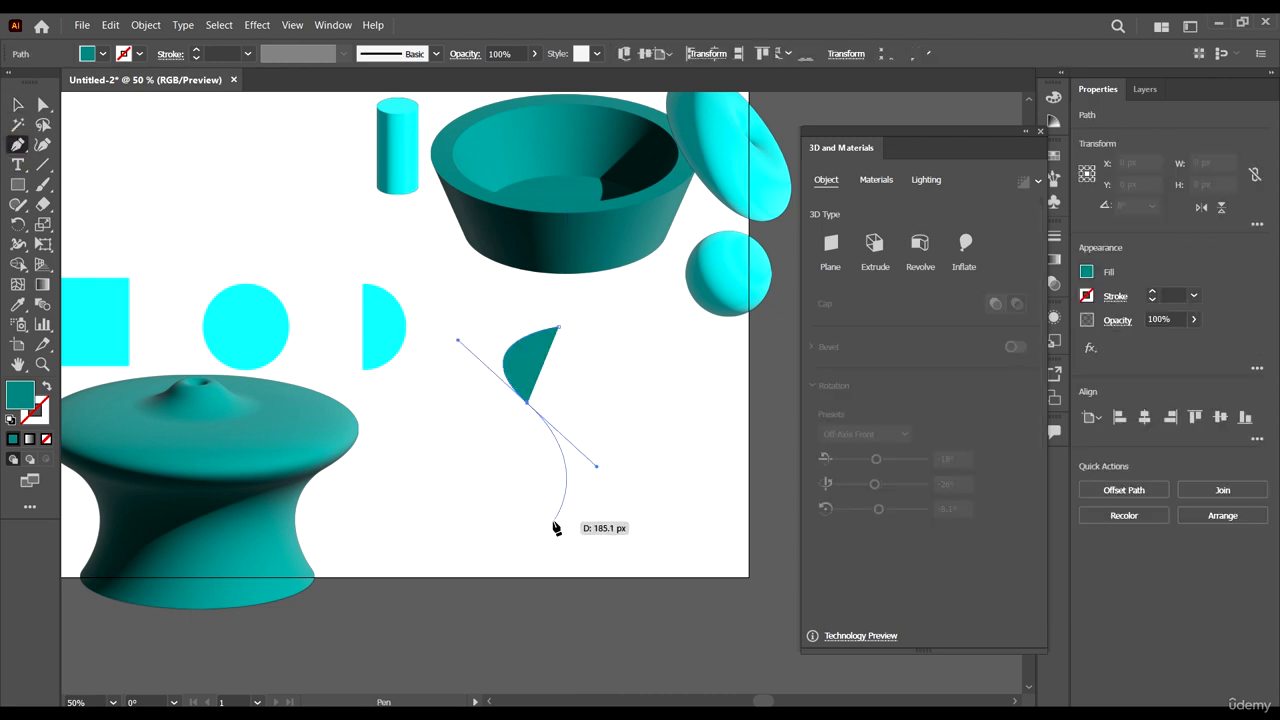
mouse_move(547, 520)
left_mouse_down()
mouse_move(588, 531)
mouse_move(583, 547)
mouse_move(580, 517)
mouse_move(571, 523)
mouse_move(591, 457)
mouse_move(546, 394)
left_mouse_up()
left_click_drag(594, 336, 636, 343)
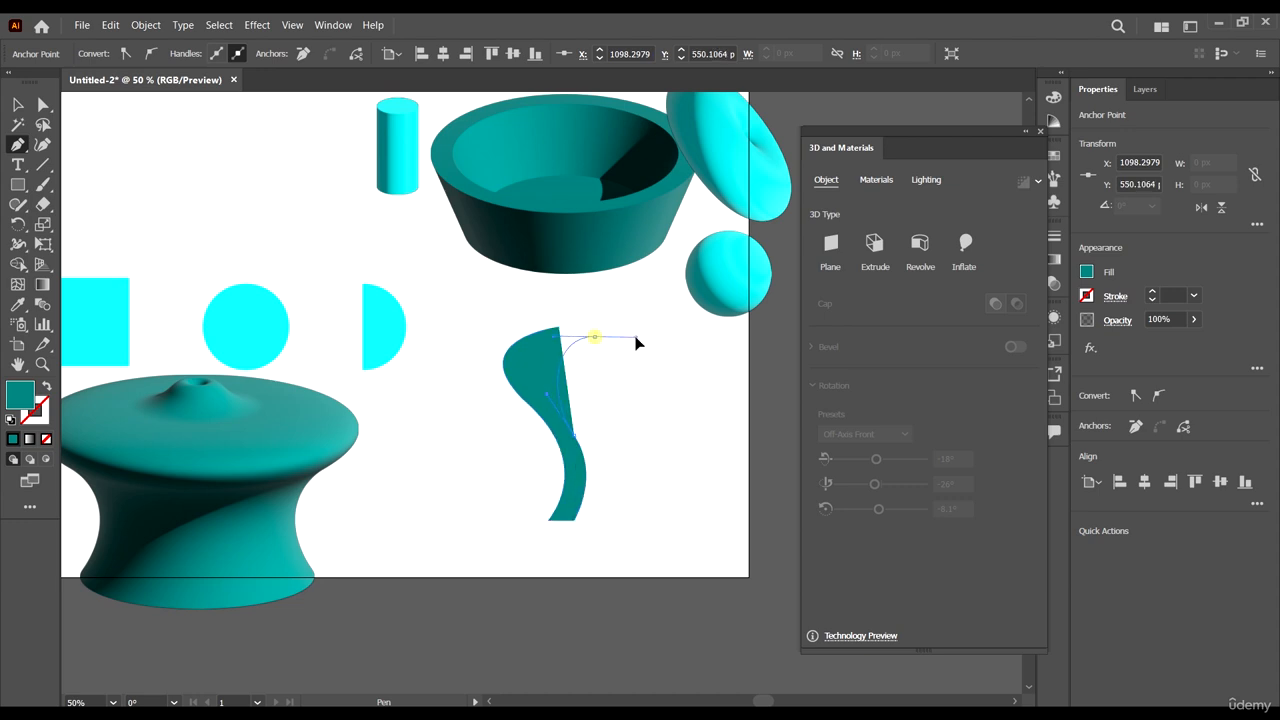
mouse_move(564, 266)
left_mouse_down()
mouse_move(534, 289)
mouse_move(577, 283)
left_mouse_up()
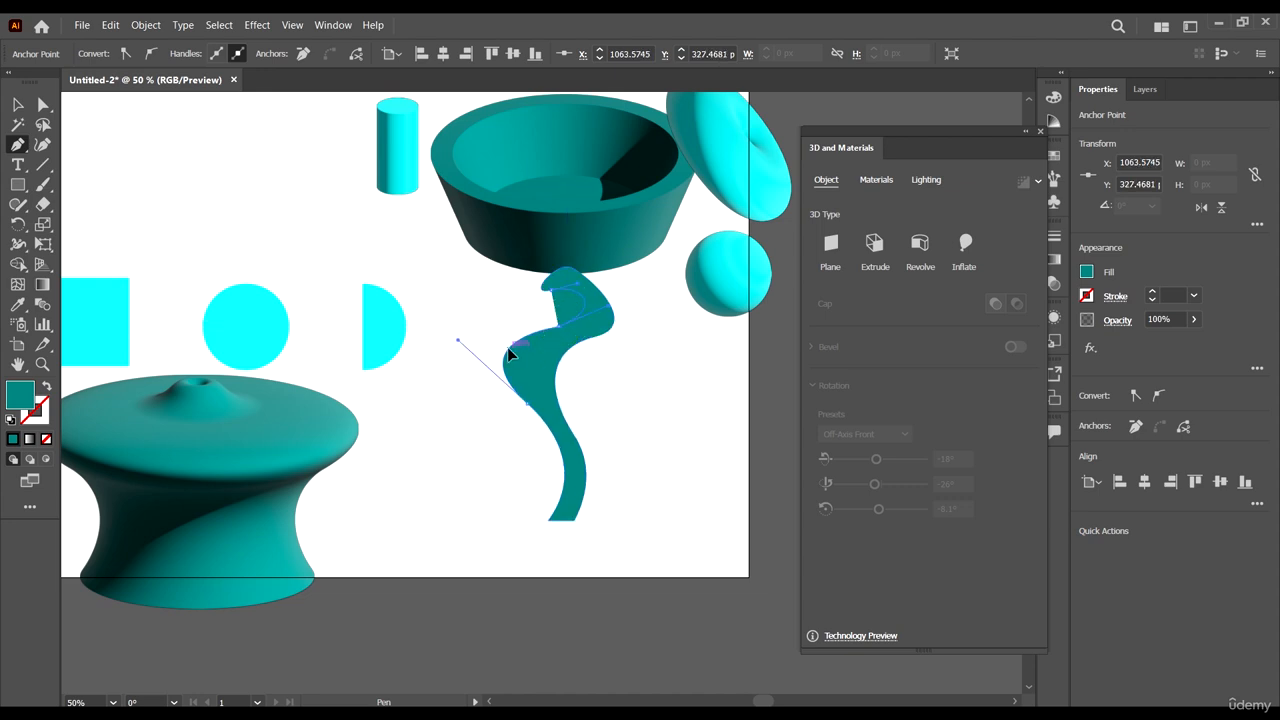
left_click(511, 347)
Move the wavy profile down clear of the bowl and revolve it 360° with the offset direction set to Right Edge
left_click(18, 104)
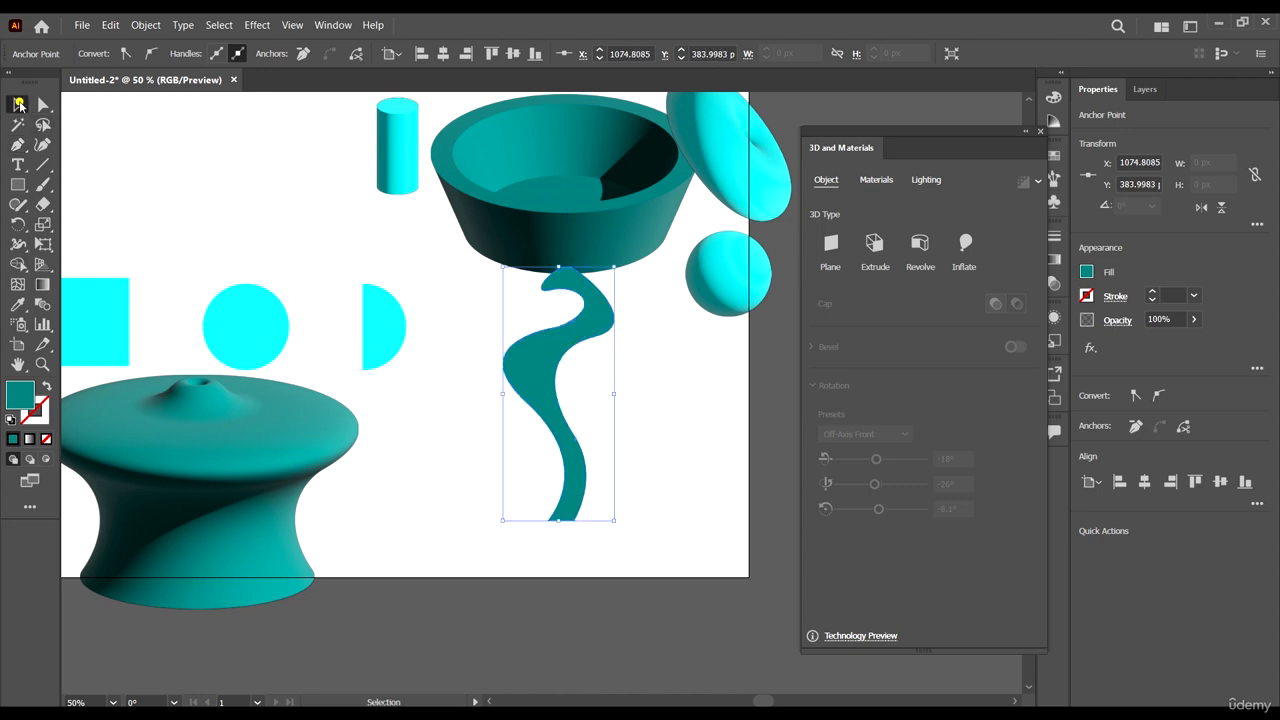
left_click_drag(592, 298, 590, 333)
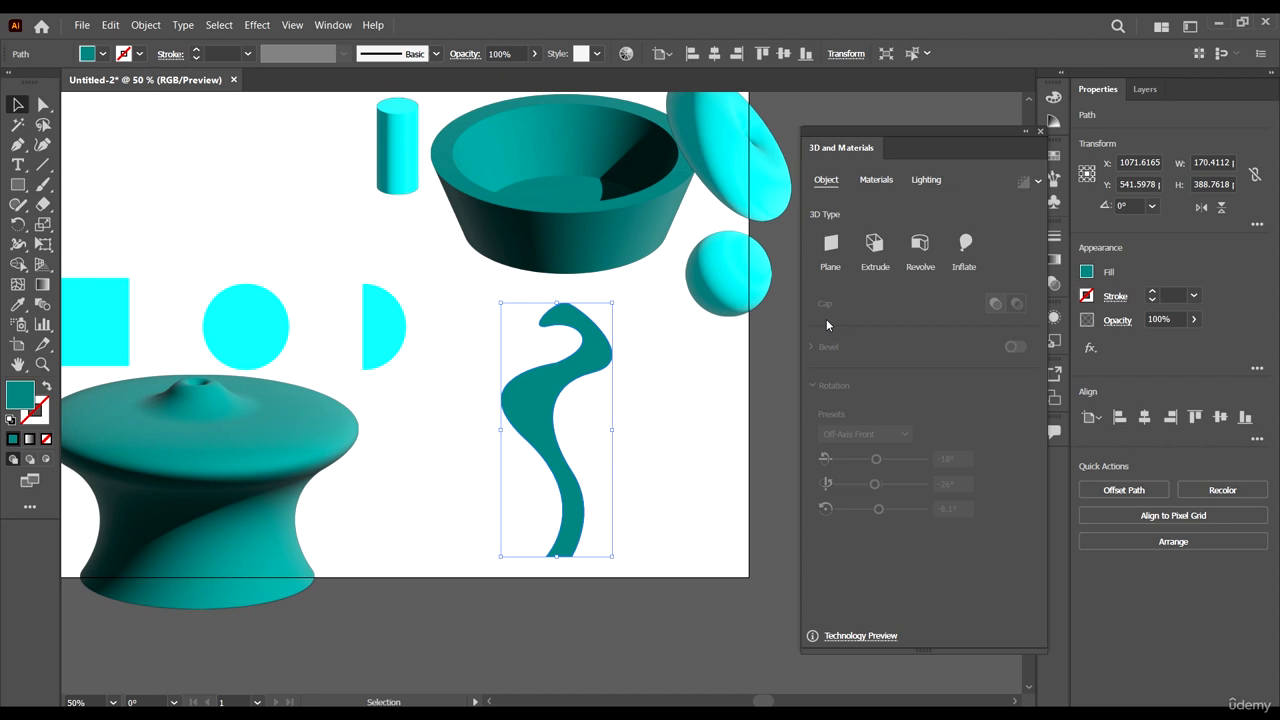
left_click(919, 244)
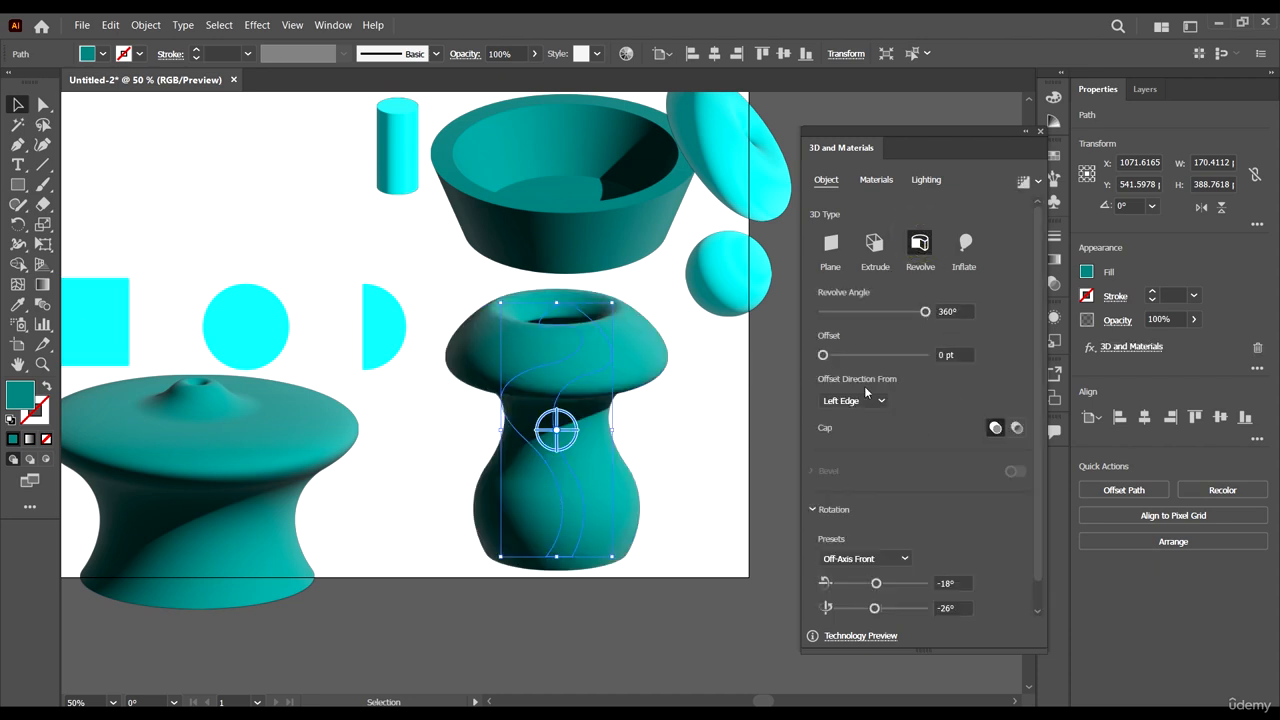
left_click(852, 404)
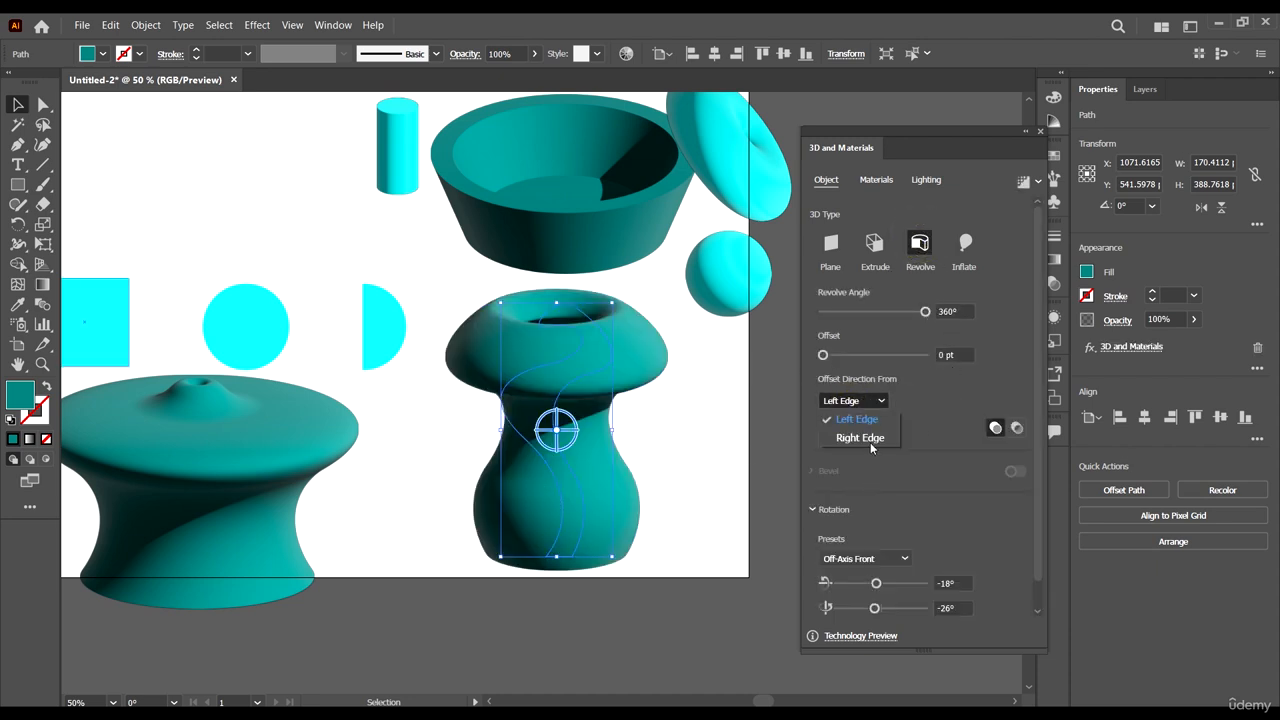
left_click(870, 442)
left_click(689, 434)
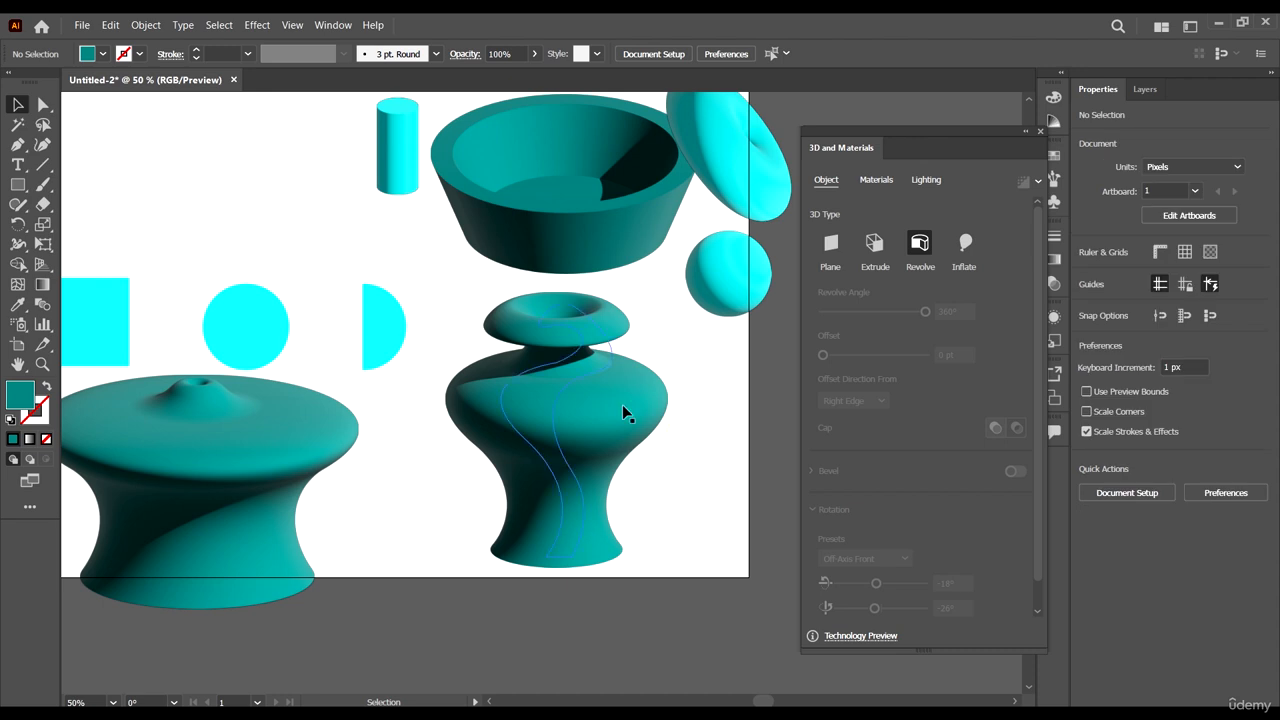
Move the revolved vase and the wide revolved teal object off the artboard, past its right edge
left_click_drag(622, 404, 679, 378)
scroll(455, 385, "down", 3)
left_click(557, 423)
scroll(519, 378, "up", 2)
left_click_drag(576, 372, 690, 402)
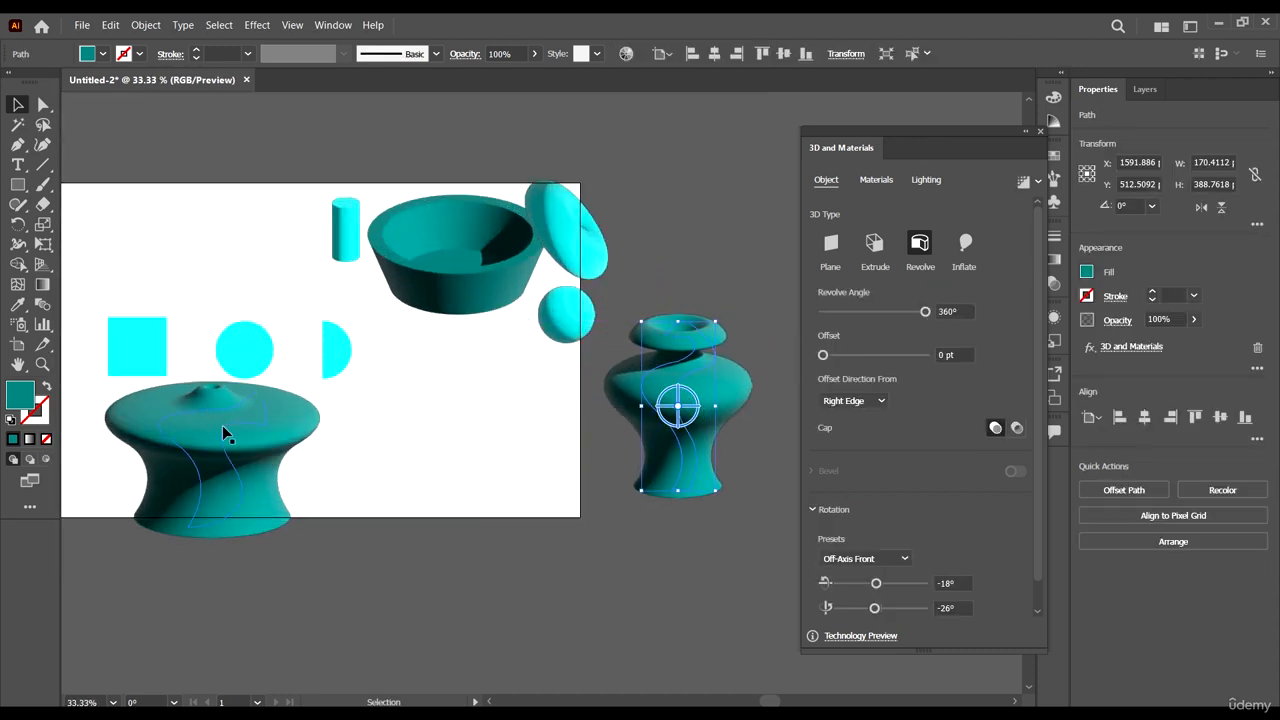
left_click_drag(222, 425, 764, 488)
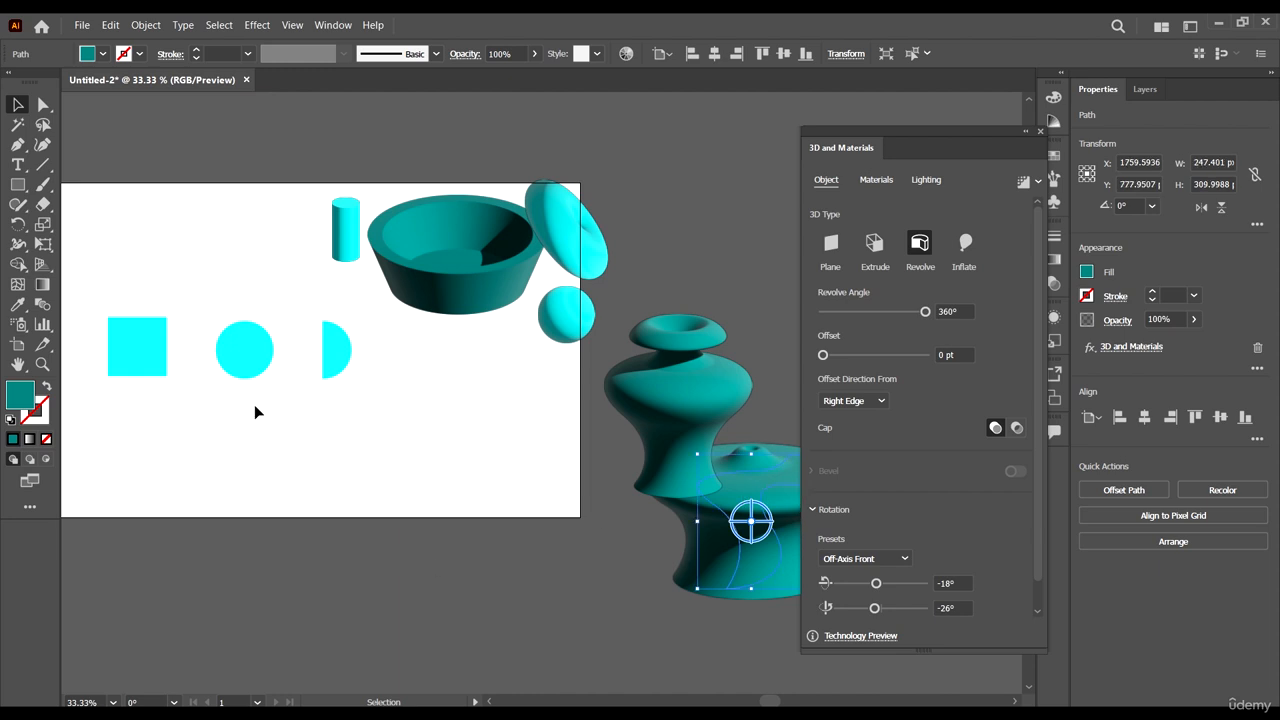
Duplicate the cyan circle to the space below the bowl and inflate the copy with a 241 pt depth and 100% volume
scroll(254, 404, "left", 2)
scroll(195, 356, "up", 1)
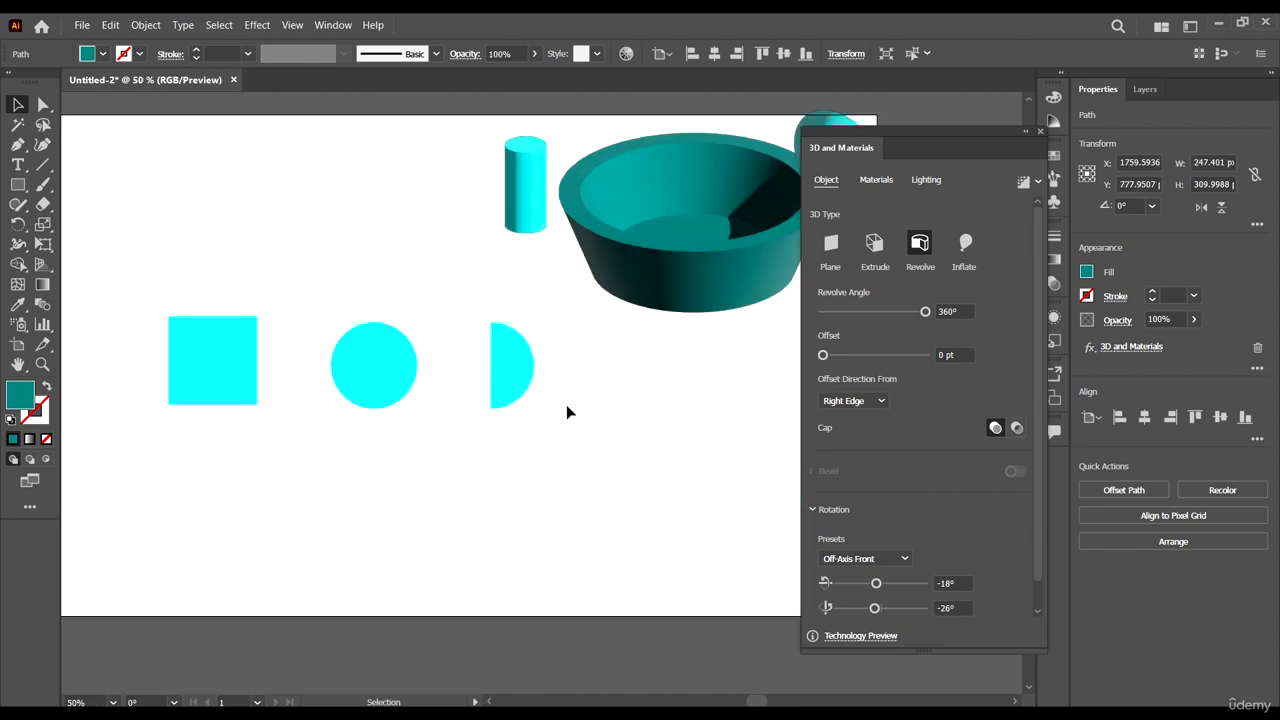
left_click_drag(383, 390, 702, 465)
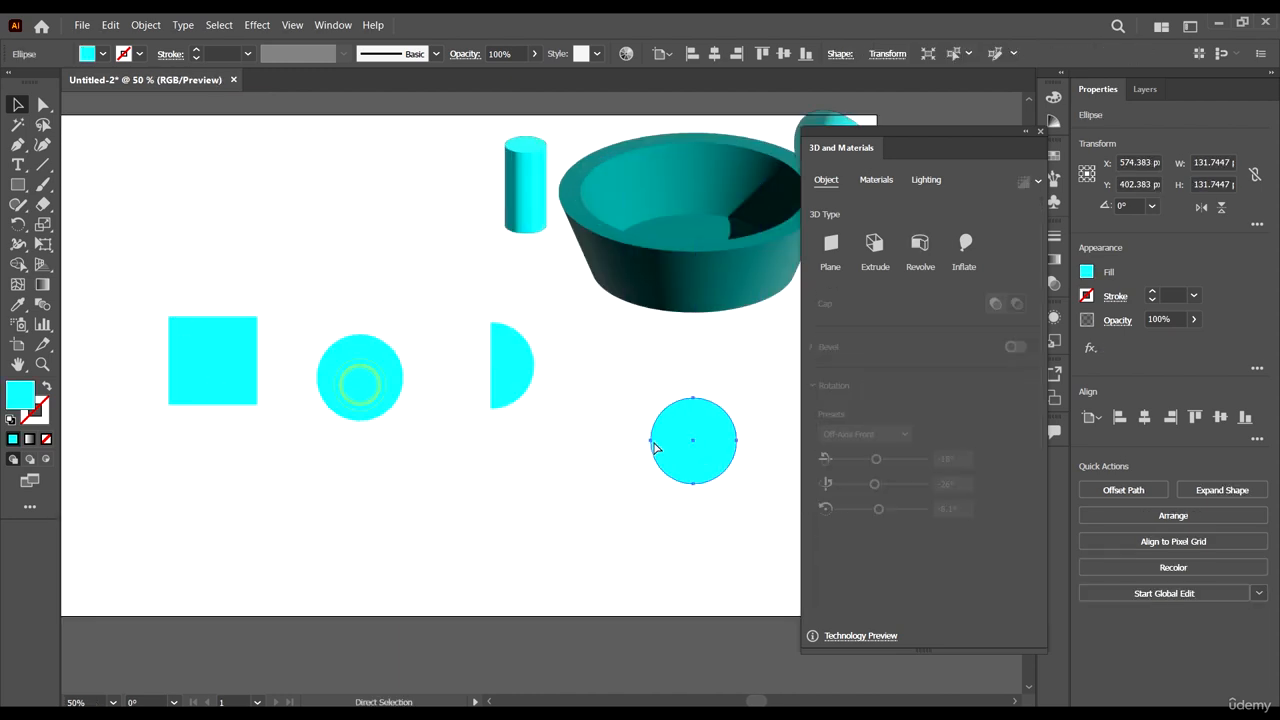
scroll(702, 465, "right", 1)
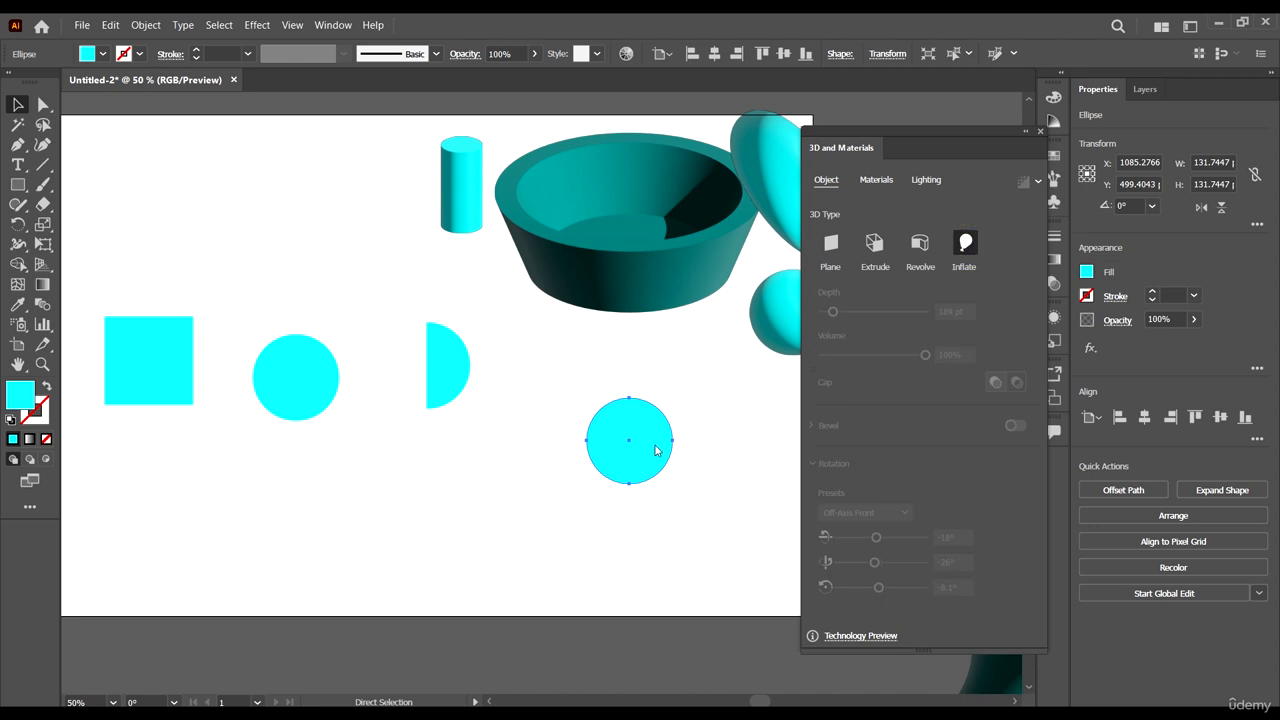
scroll(643, 388, "down", 1)
scroll(696, 342, "up", 1)
scroll(700, 431, "right", 2)
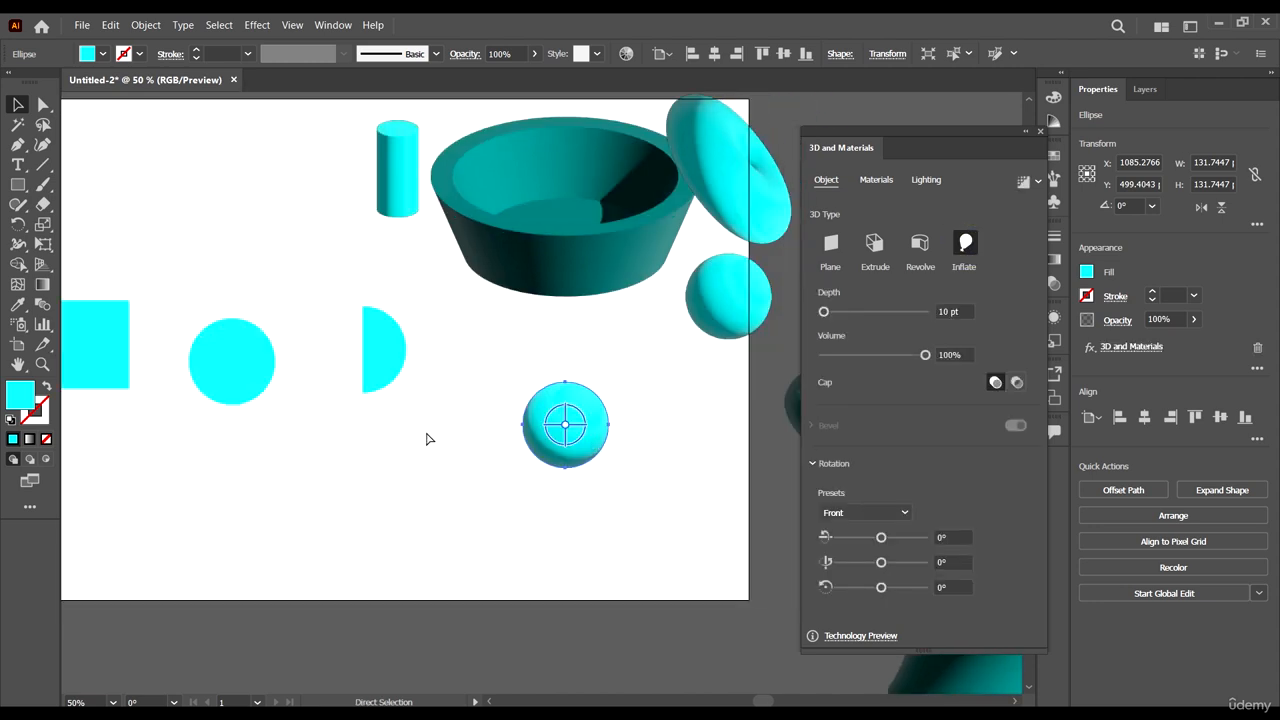
mouse_move(859, 311)
left_mouse_down()
mouse_move(914, 314)
mouse_move(870, 316)
left_mouse_up()
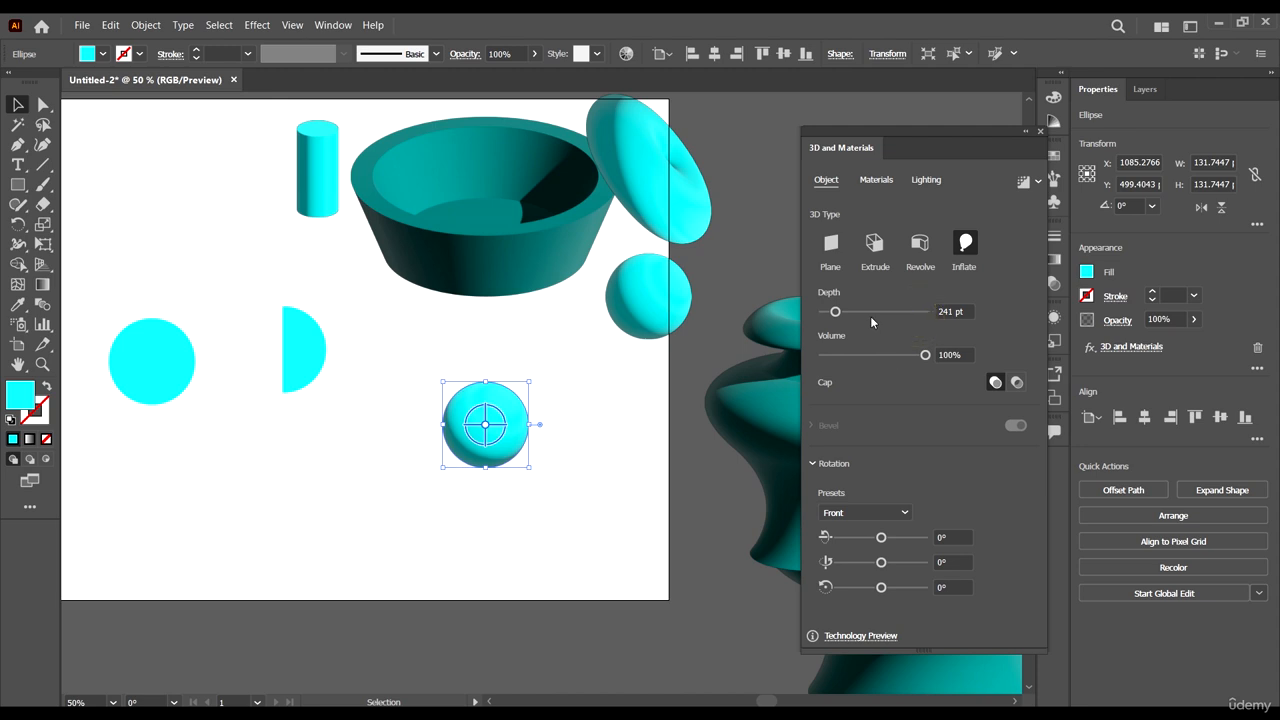
left_click_drag(922, 356, 1070, 373)
Duplicate the cyan half circle beside the inflated sphere and inflate the copy with a 1307 pt depth and 100% volume
left_click(300, 360)
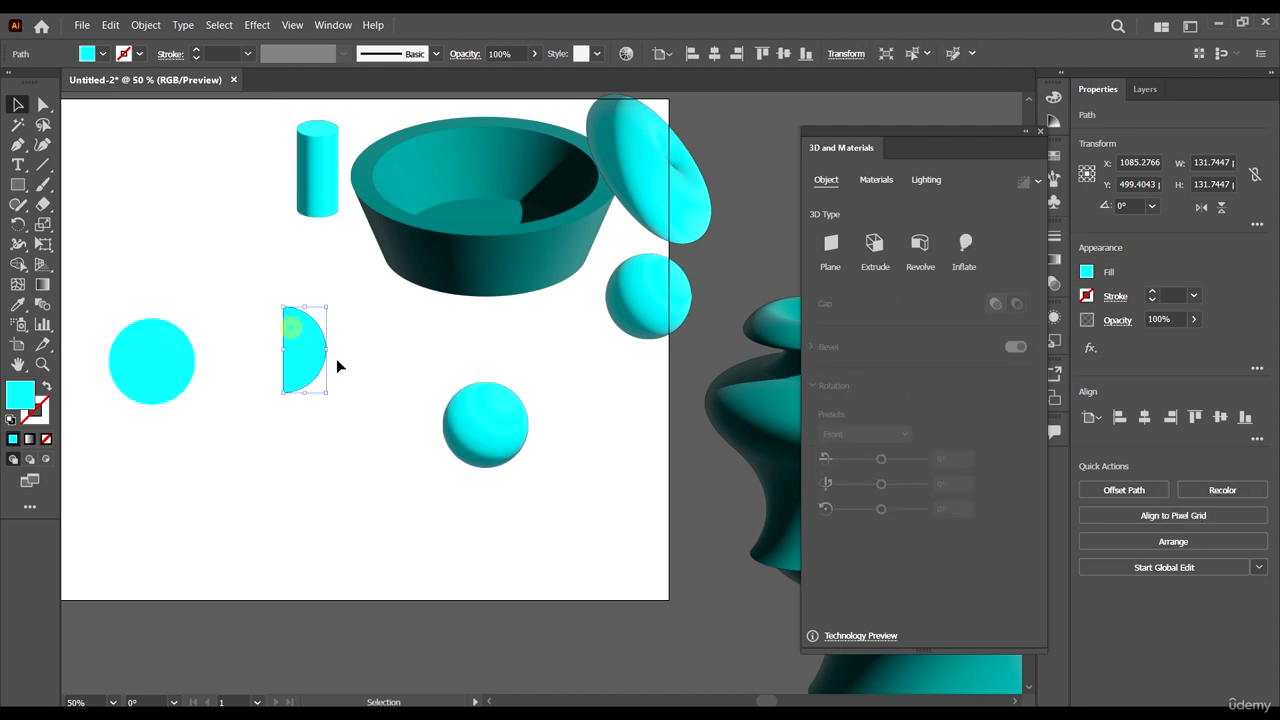
left_click_drag(314, 346, 636, 430)
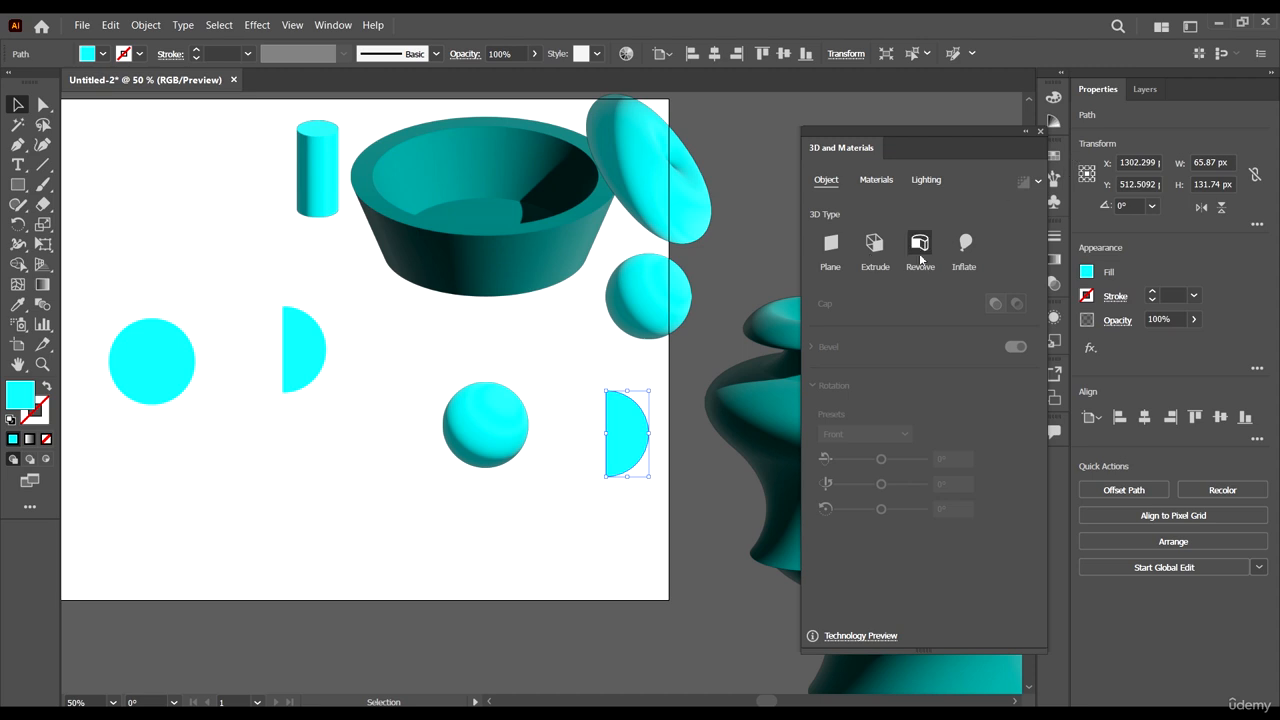
left_click(963, 252)
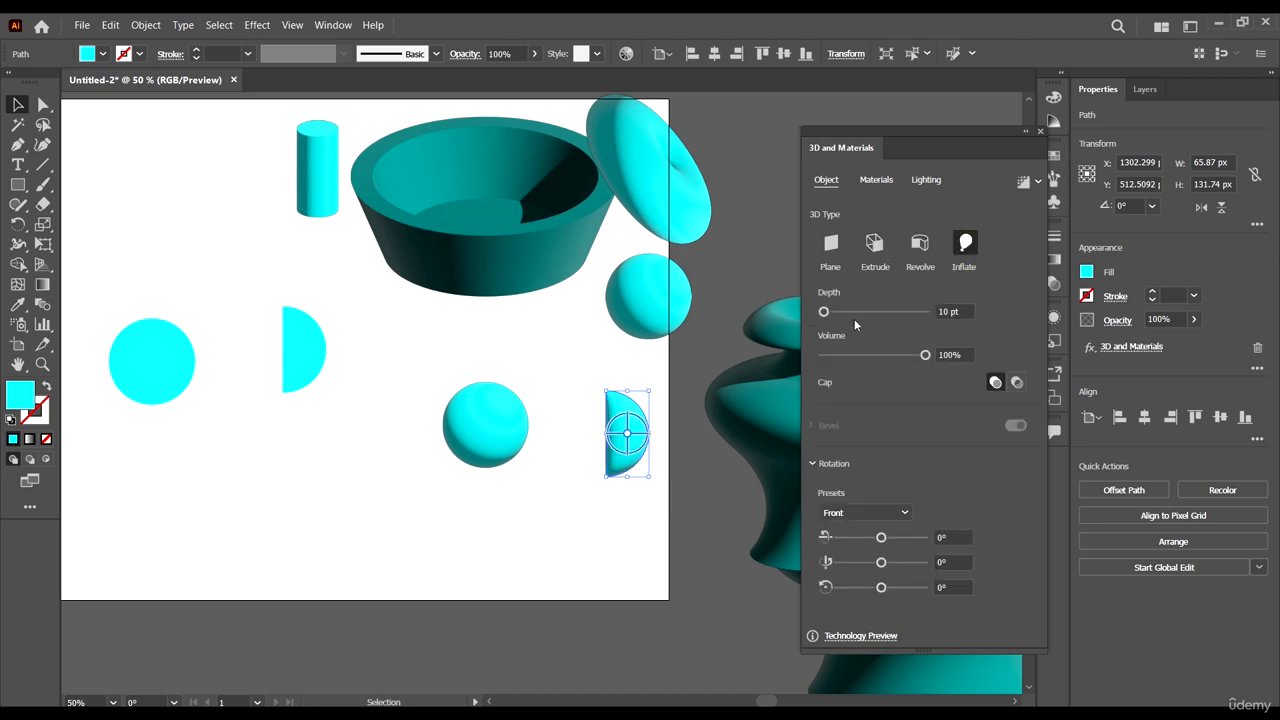
left_click_drag(866, 320, 880, 319)
Rotate the inflated half circle to about 144.5° and move it off the artboard, next to the vase's base
left_click_drag(657, 435, 627, 372)
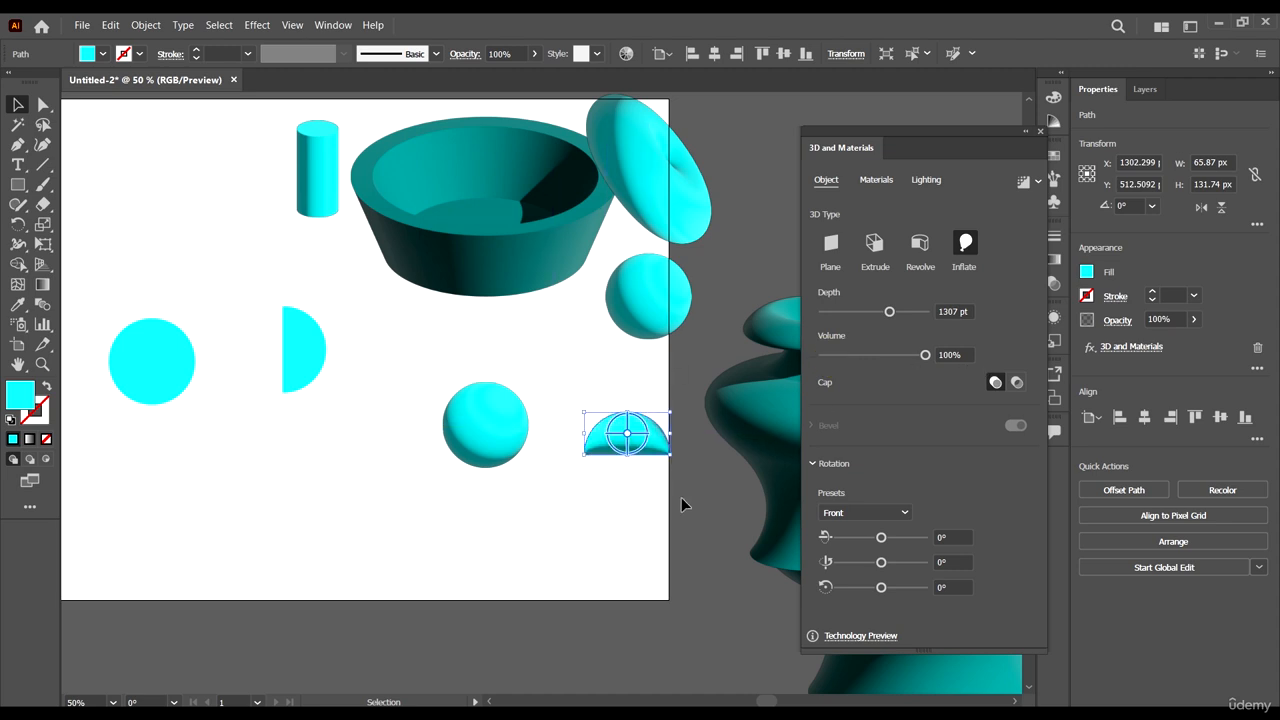
left_click_drag(675, 457, 674, 505)
left_click(674, 510)
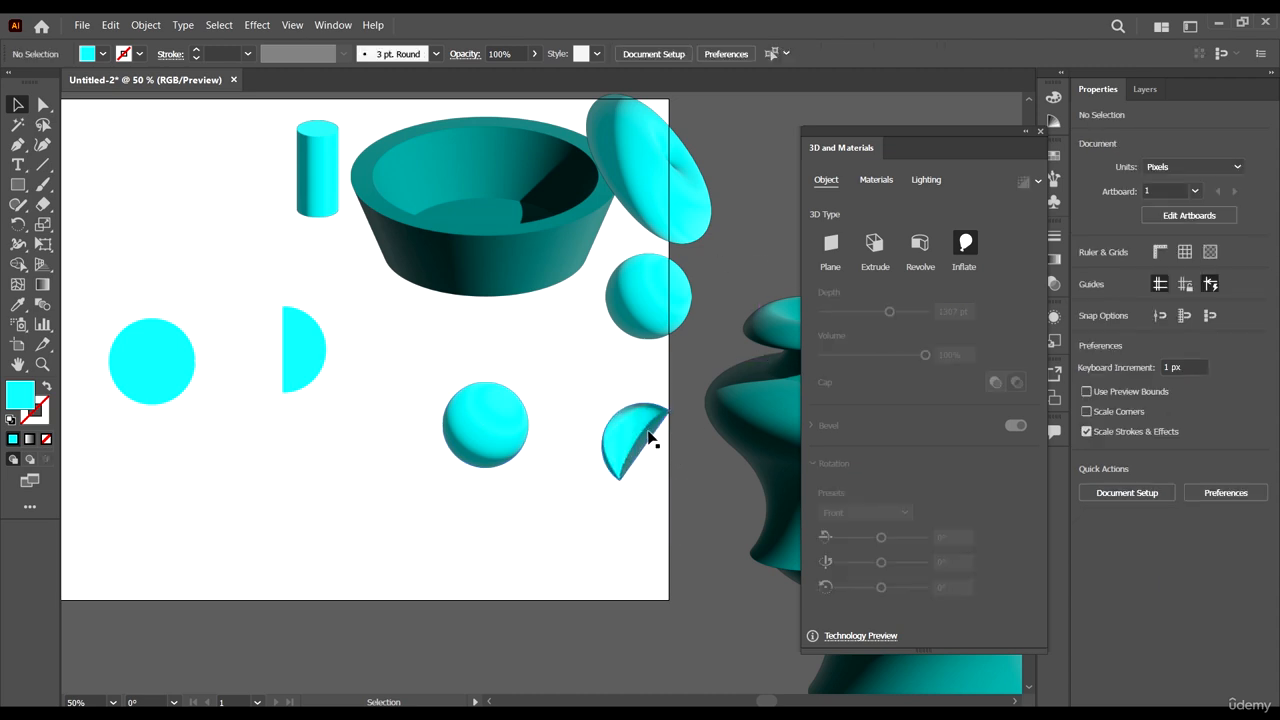
left_click_drag(640, 432, 741, 519)
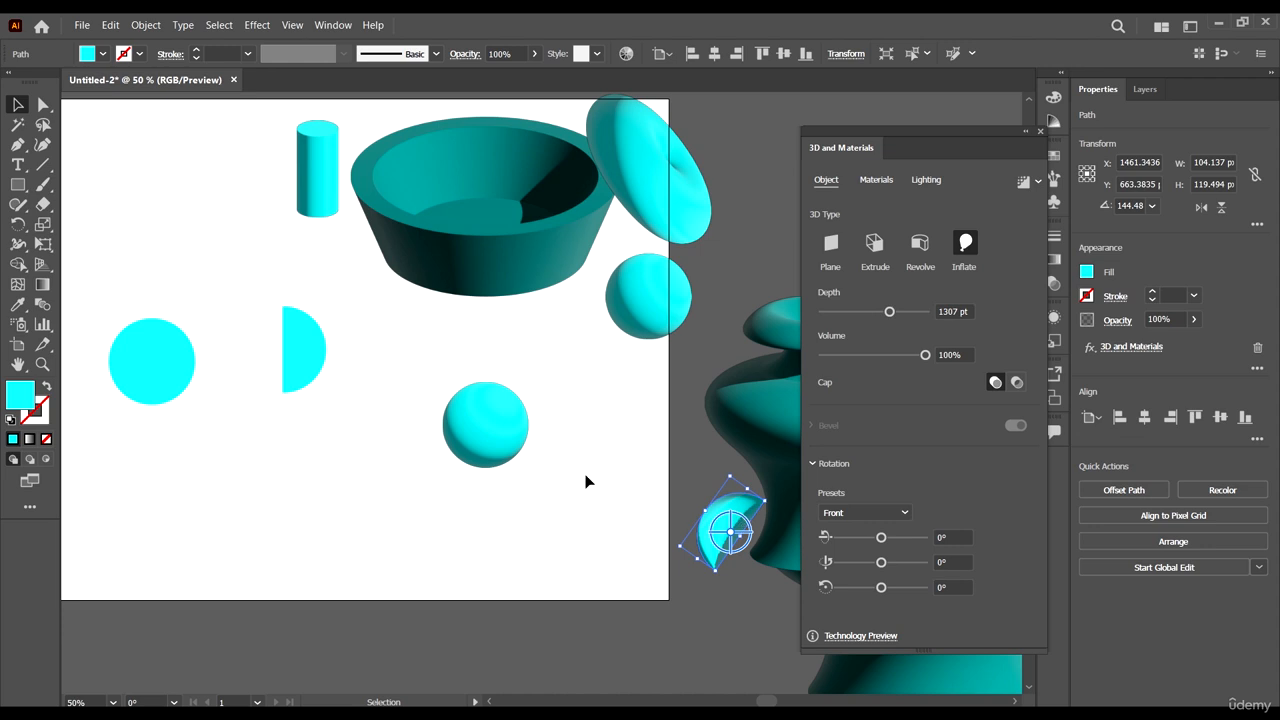
Move the wide revolved teal object down and away from the vase, and the inflated half circle up beside the vase's rim
scroll(620, 455, "down", 3)
scroll(645, 463, "up", 3)
scroll(580, 471, "down", 3)
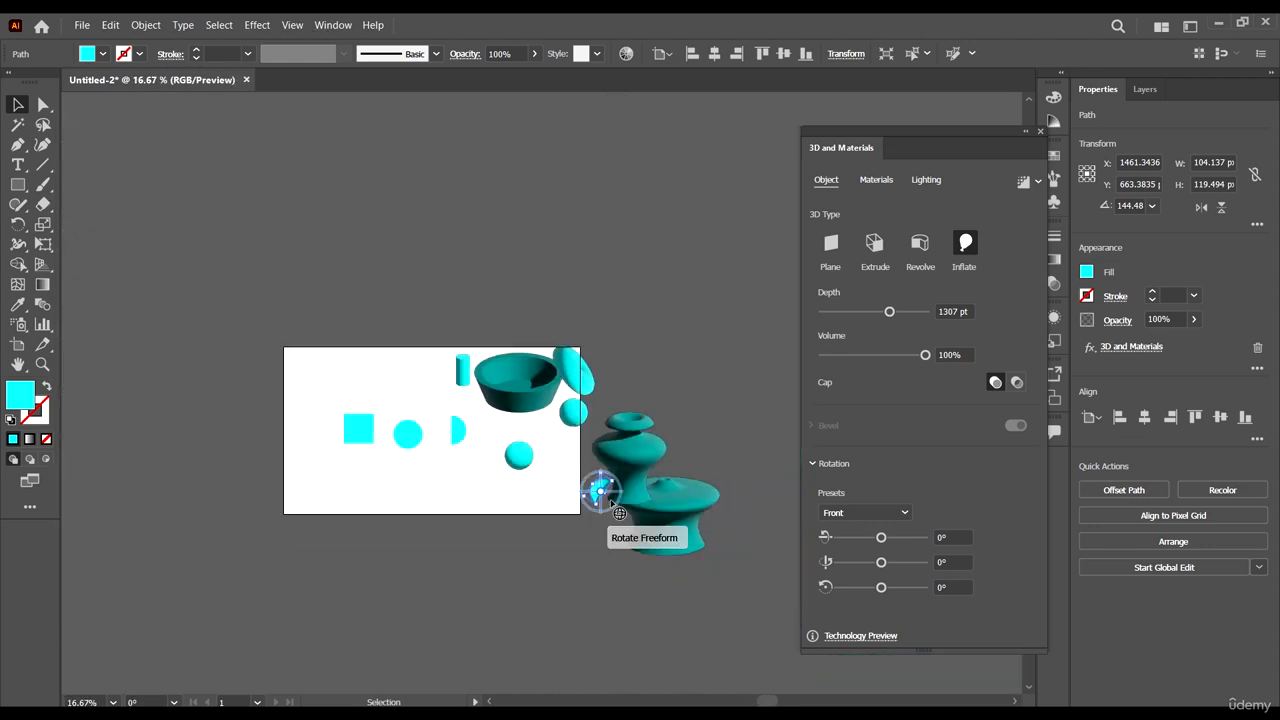
scroll(600, 515, "up", 2)
left_click(745, 475)
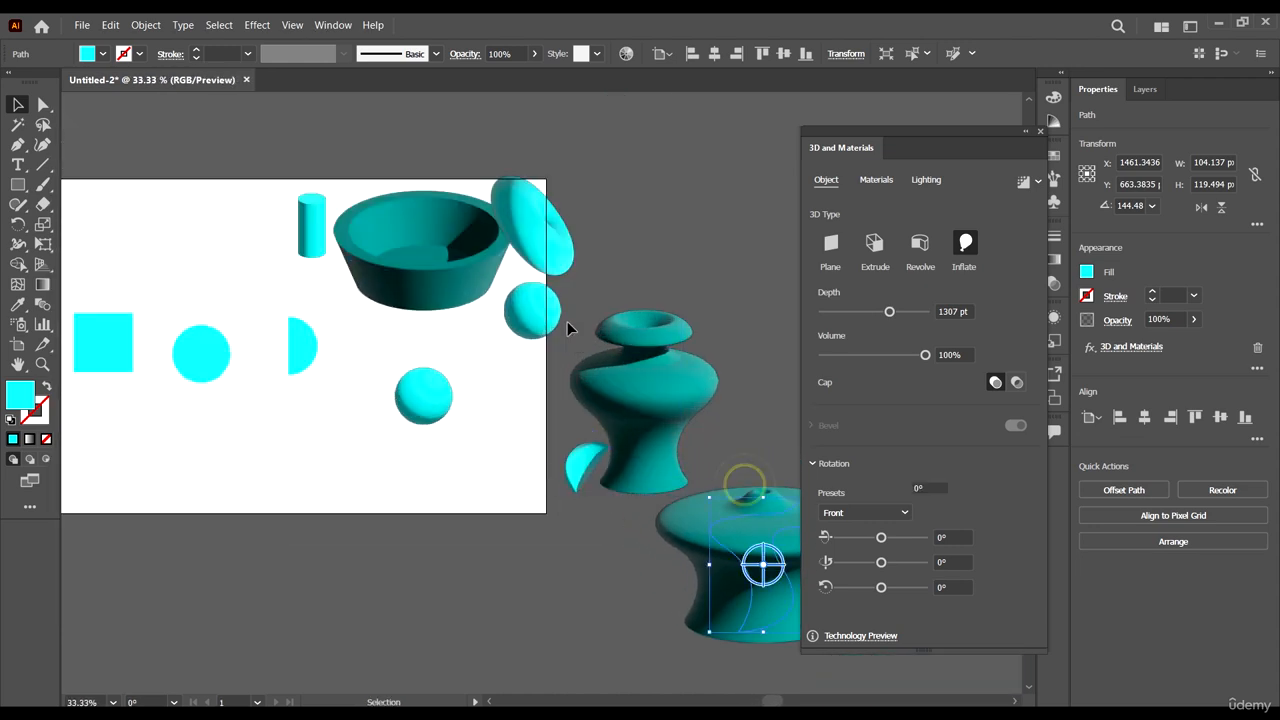
scroll(614, 452, "up", 1)
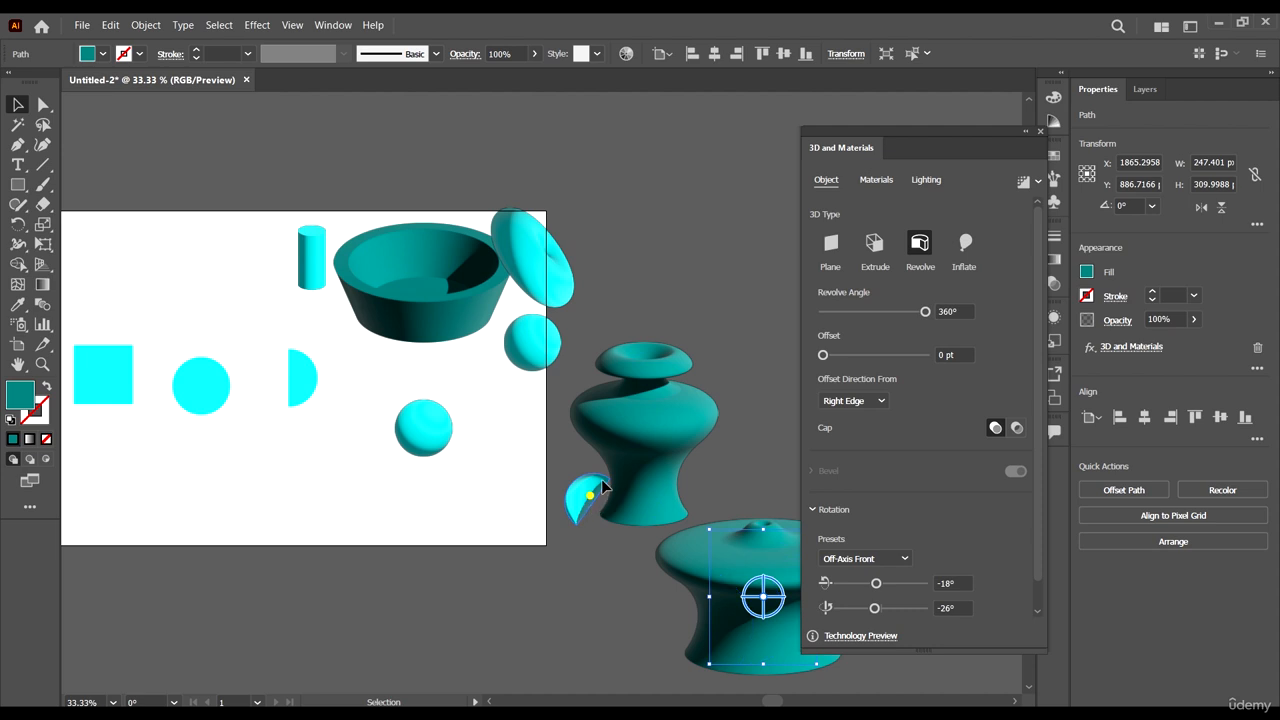
left_click_drag(603, 487, 606, 340)
Duplicate the flat cyan square onto the artboard's bottom edge
scroll(633, 336, "up", 3)
scroll(461, 393, "up", 2)
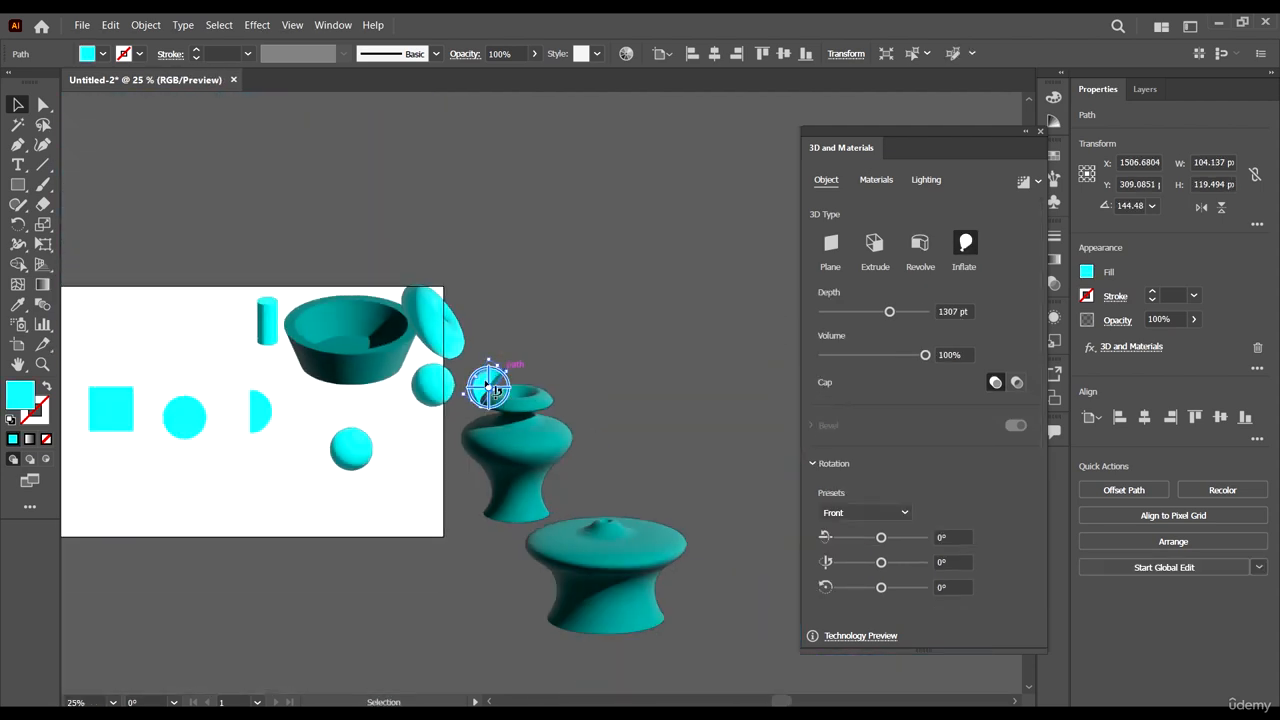
scroll(538, 313, "down", 5)
scroll(423, 434, "left", 3)
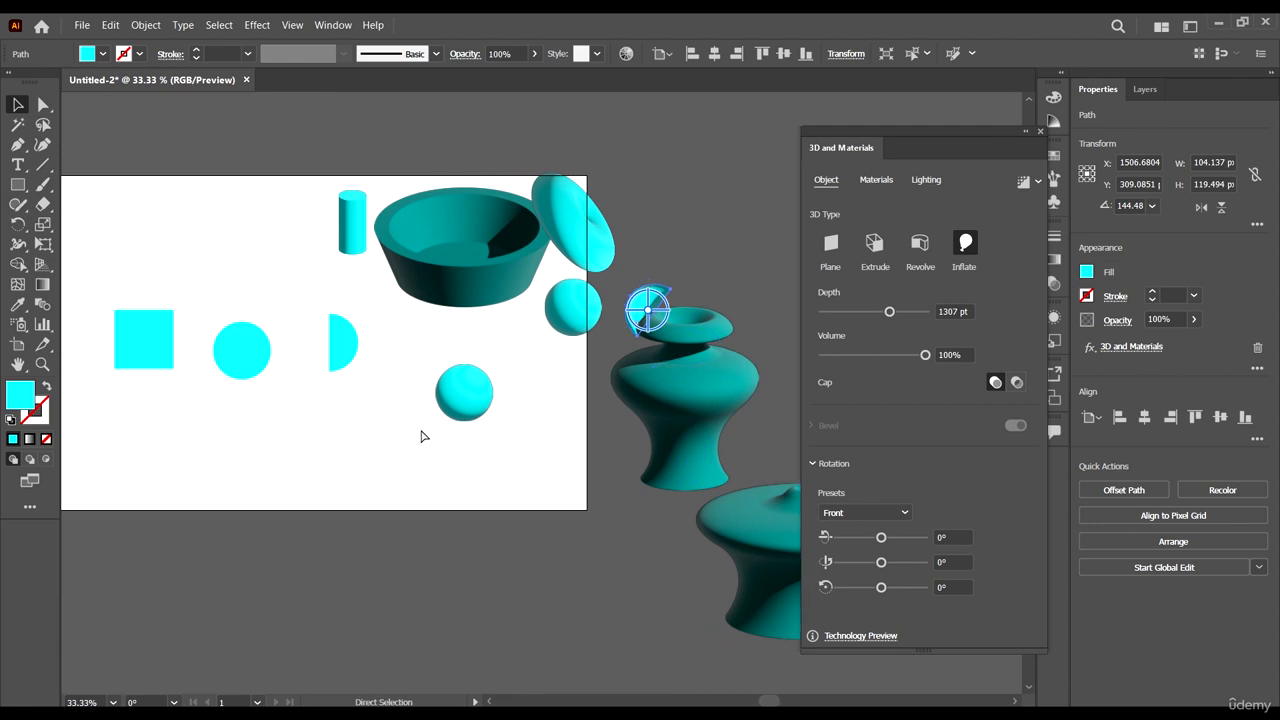
scroll(185, 339, "left", 3)
scroll(227, 327, "up", 5)
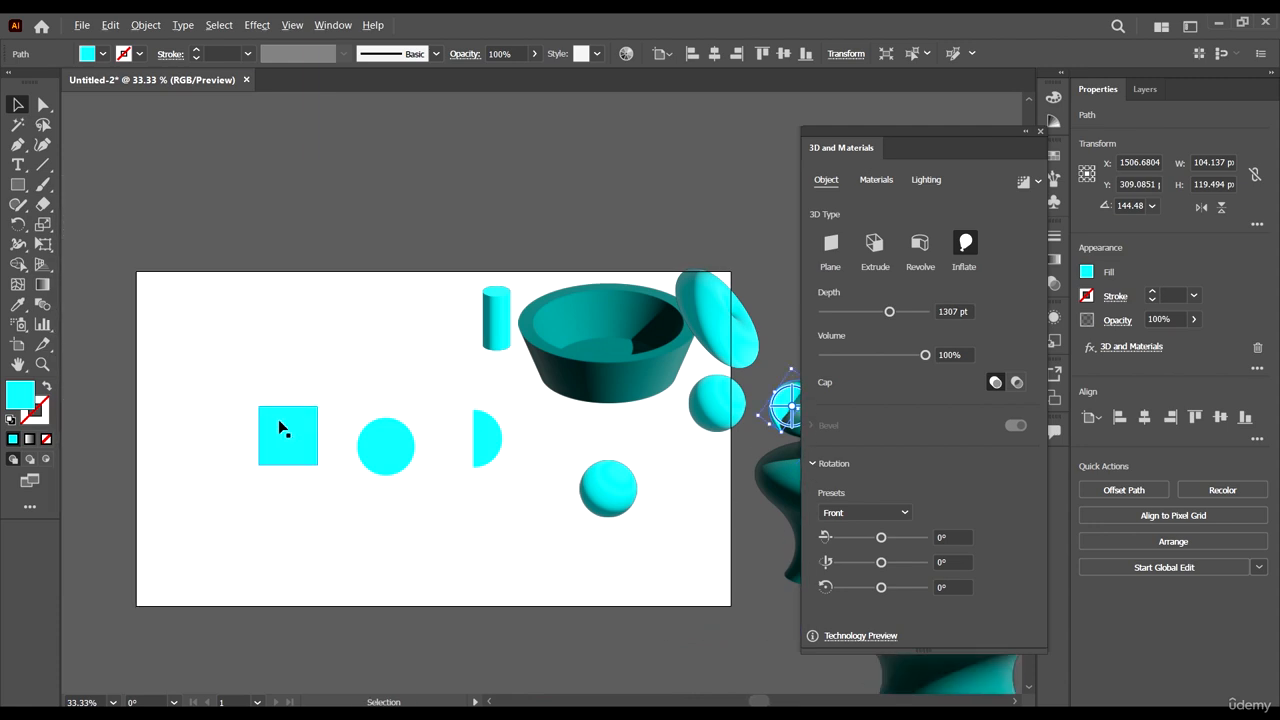
scroll(278, 420, "up", 3)
scroll(298, 420, "down", 5)
scroll(302, 436, "up", 2)
left_click(303, 433)
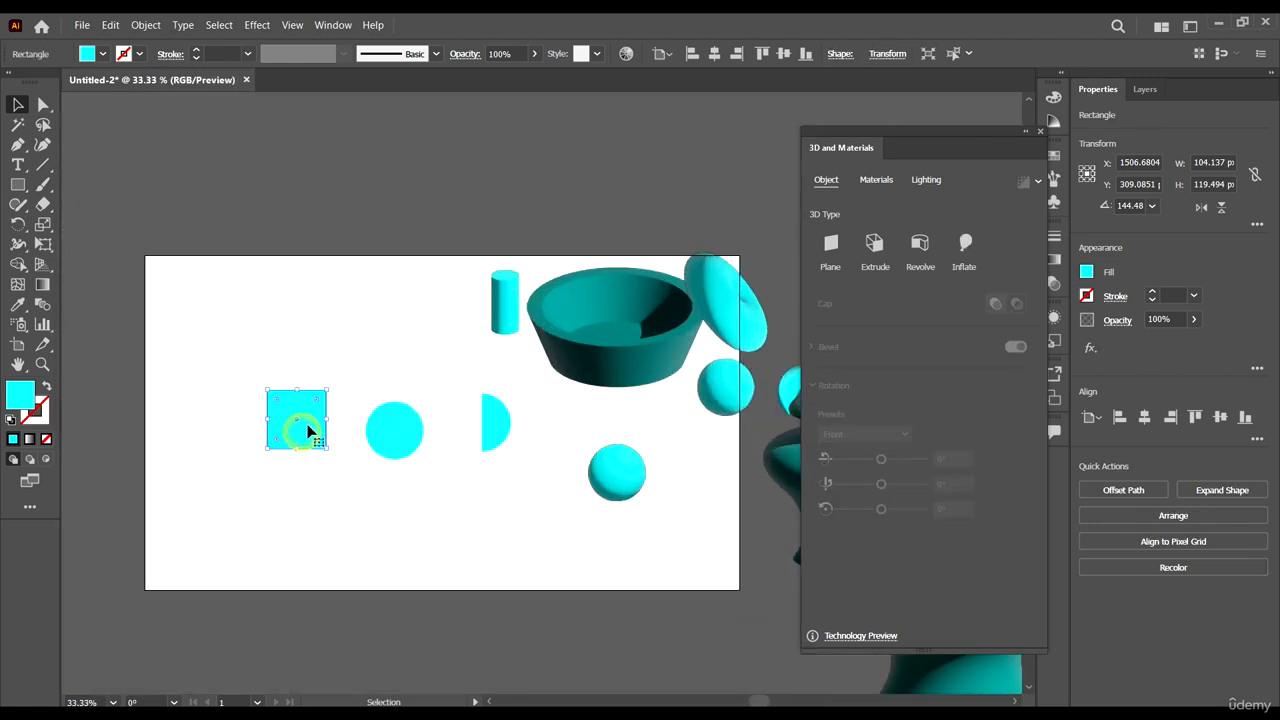
left_click_drag(303, 433, 367, 595)
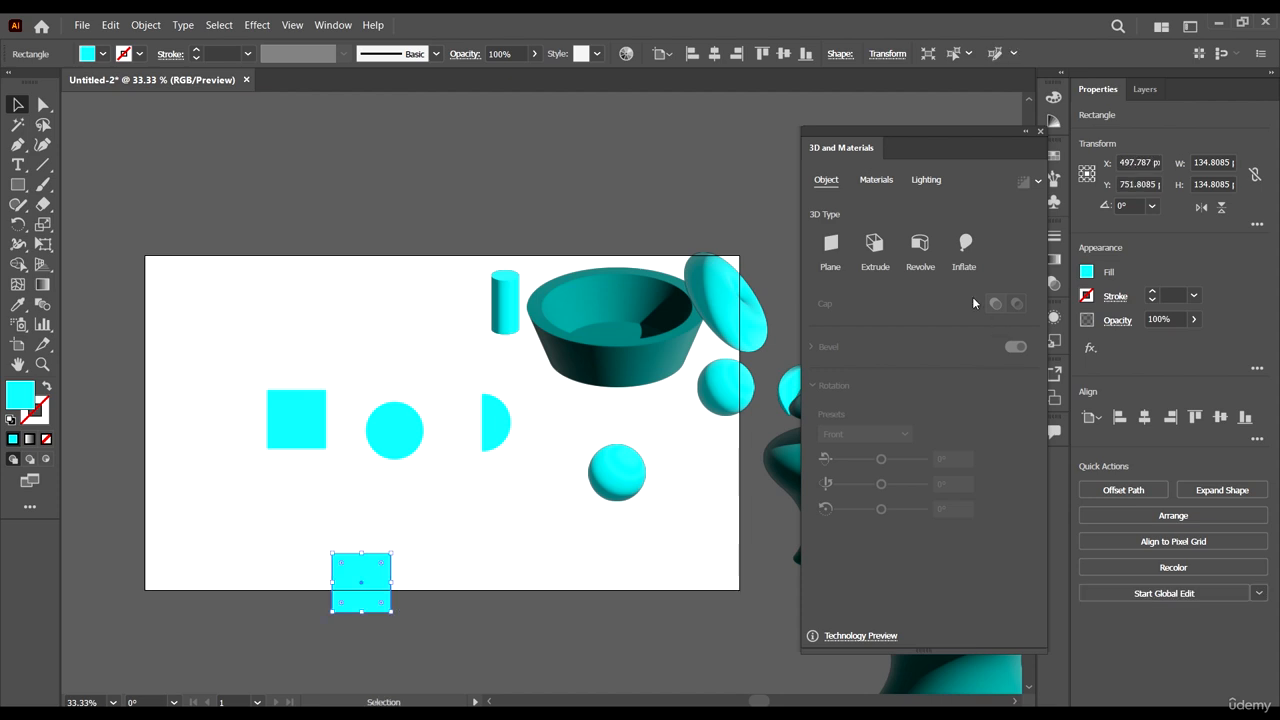
Delete all flat shapes and 3D objects on and around the artboard
scroll(330, 427, "down", 3)
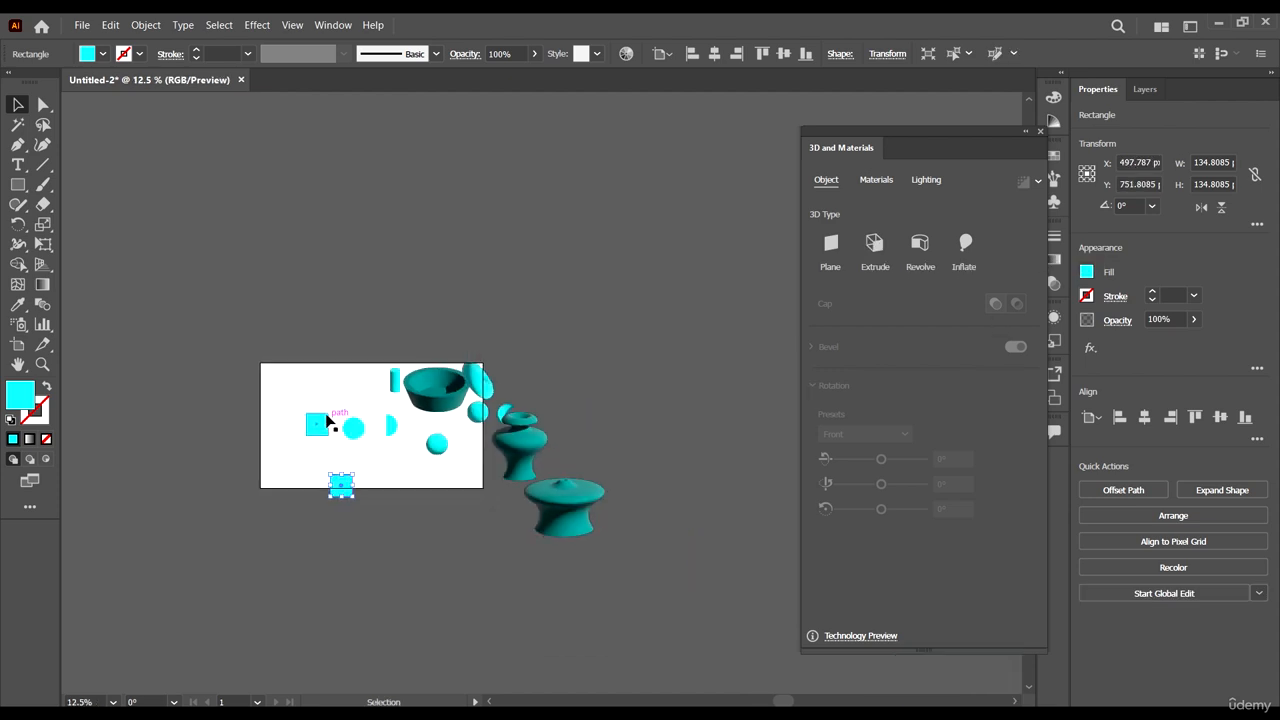
key("ctrl+a")
scroll(295, 392, "up", 3)
scroll(285, 400, "down", 1)
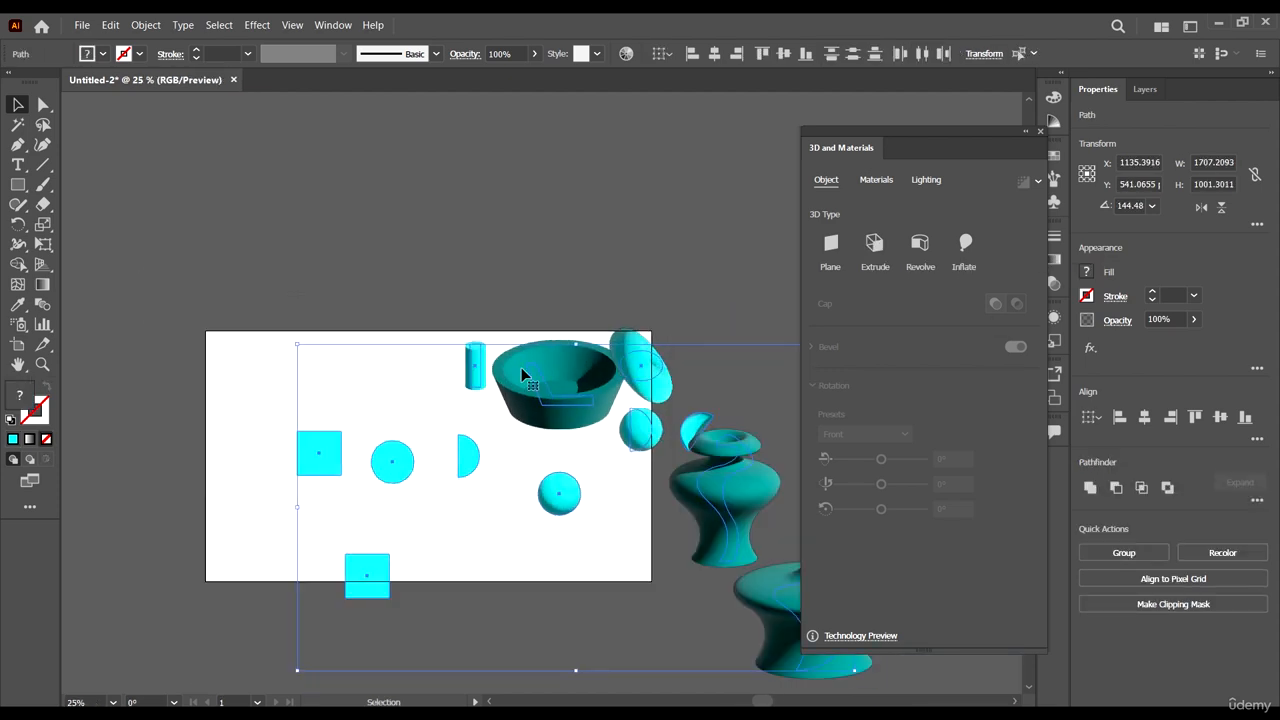
key("Delete")
scroll(470, 360, "down", 1)
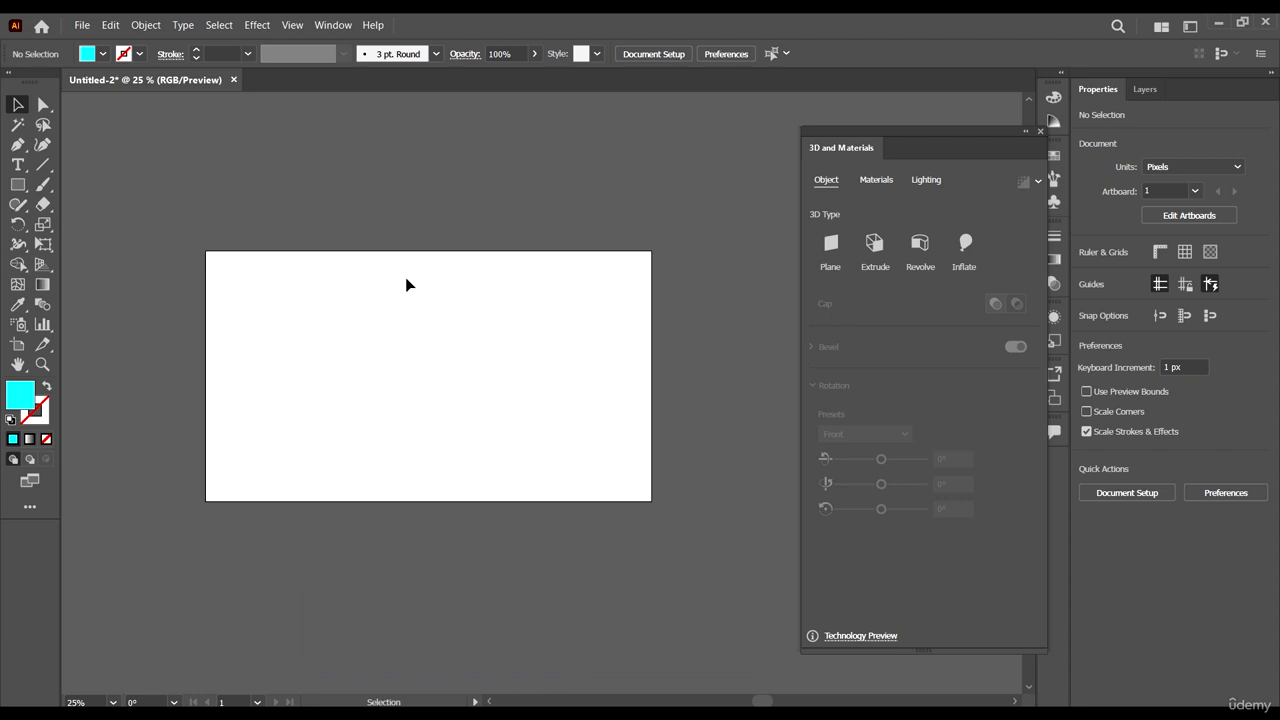
Draw a cyan rectangle about 149 × 192 px just above the artboard
scroll(390, 279, "up", 1)
scroll(312, 301, "up", 1)
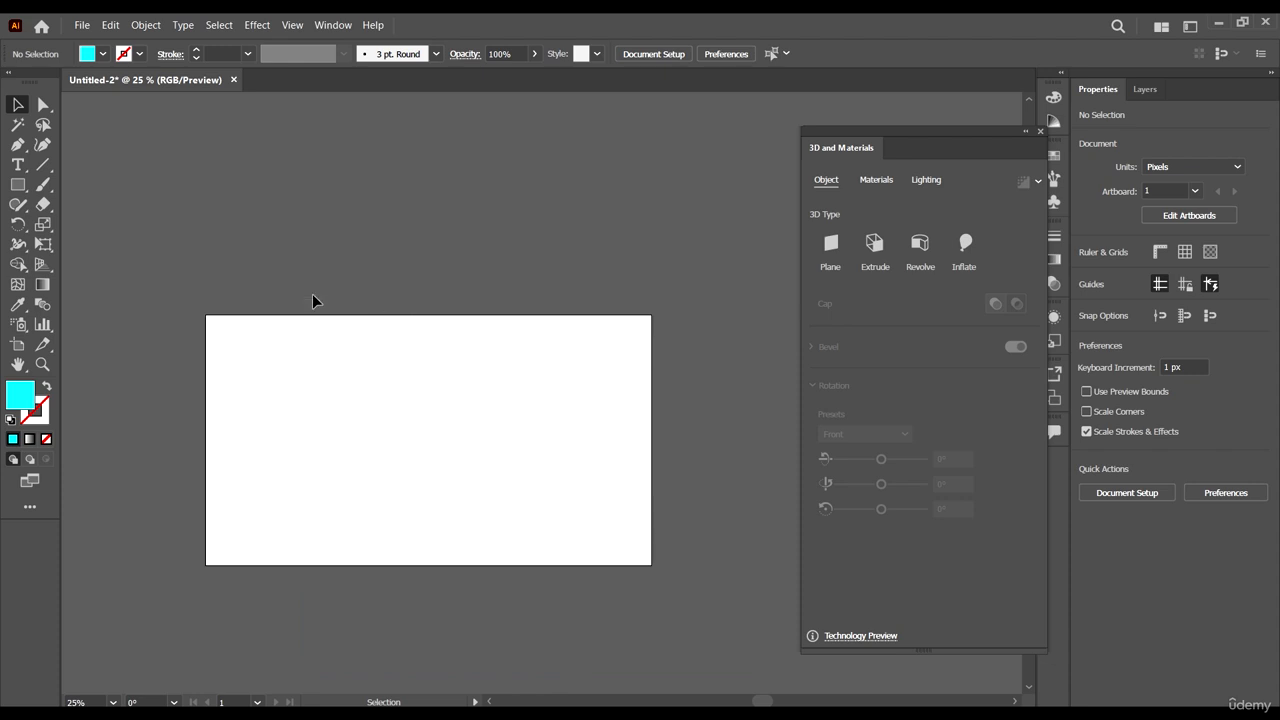
left_click(19, 184)
mouse_move(340, 238)
left_mouse_down()
mouse_move(420, 313)
mouse_move(391, 300)
left_mouse_up()
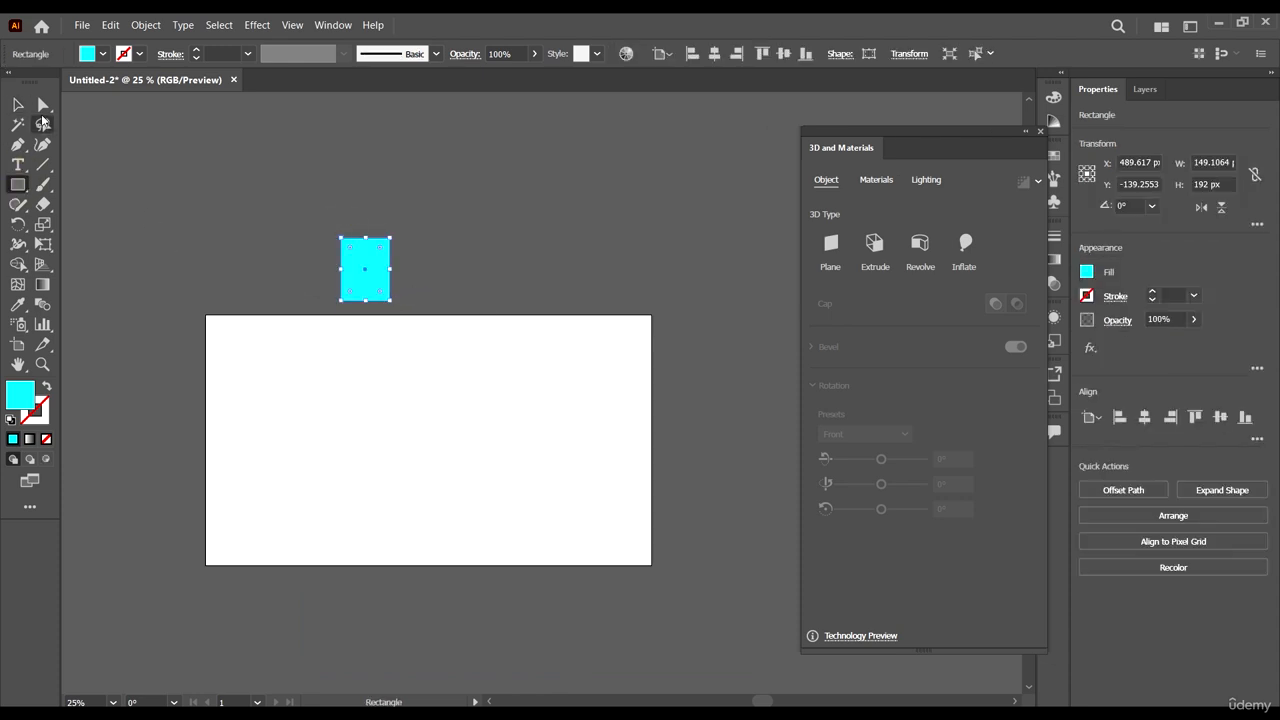
Move the cyan rectangle from above the artboard onto the artboard, slightly left of its centre
left_click(18, 104)
scroll(285, 200, "down", 2)
left_click(469, 223)
left_click_drag(368, 180, 394, 349)
scroll(375, 366, "up", 1)
Change the rectangle's fill colour from cyan to the medium blue swatch, after trying the dark navy swatch
left_click(104, 54)
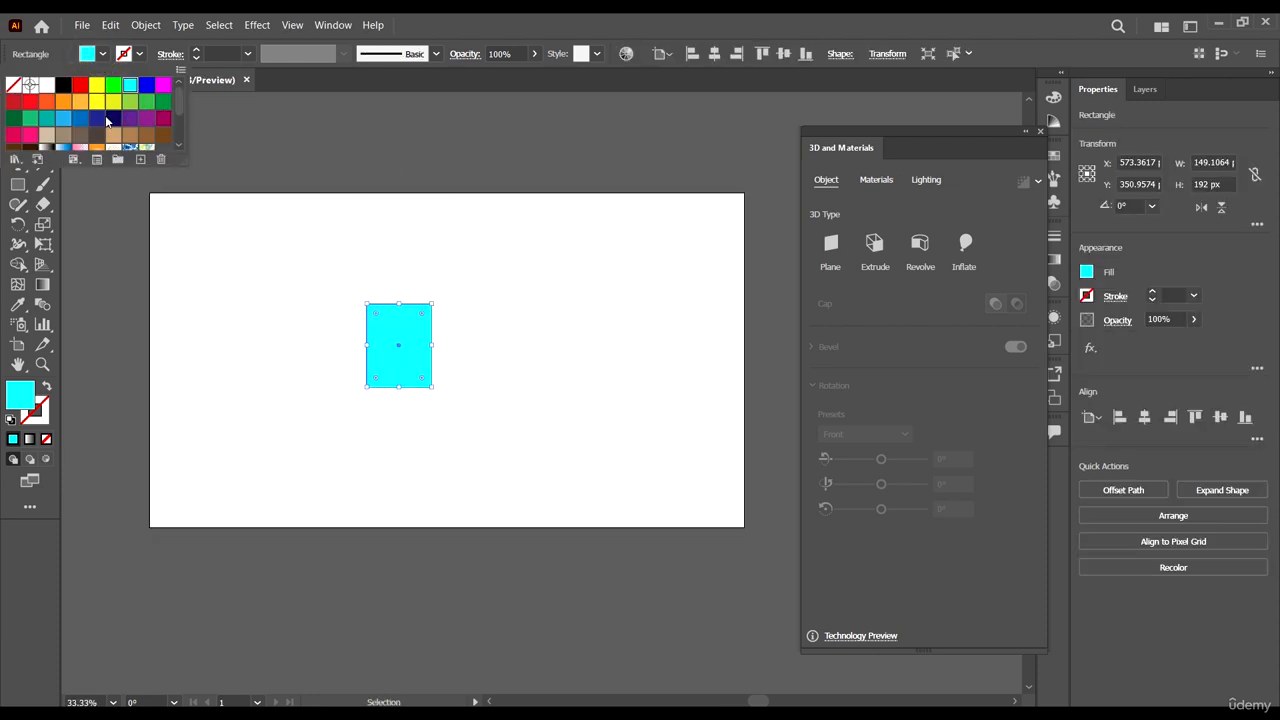
left_click(93, 121)
left_click(529, 345)
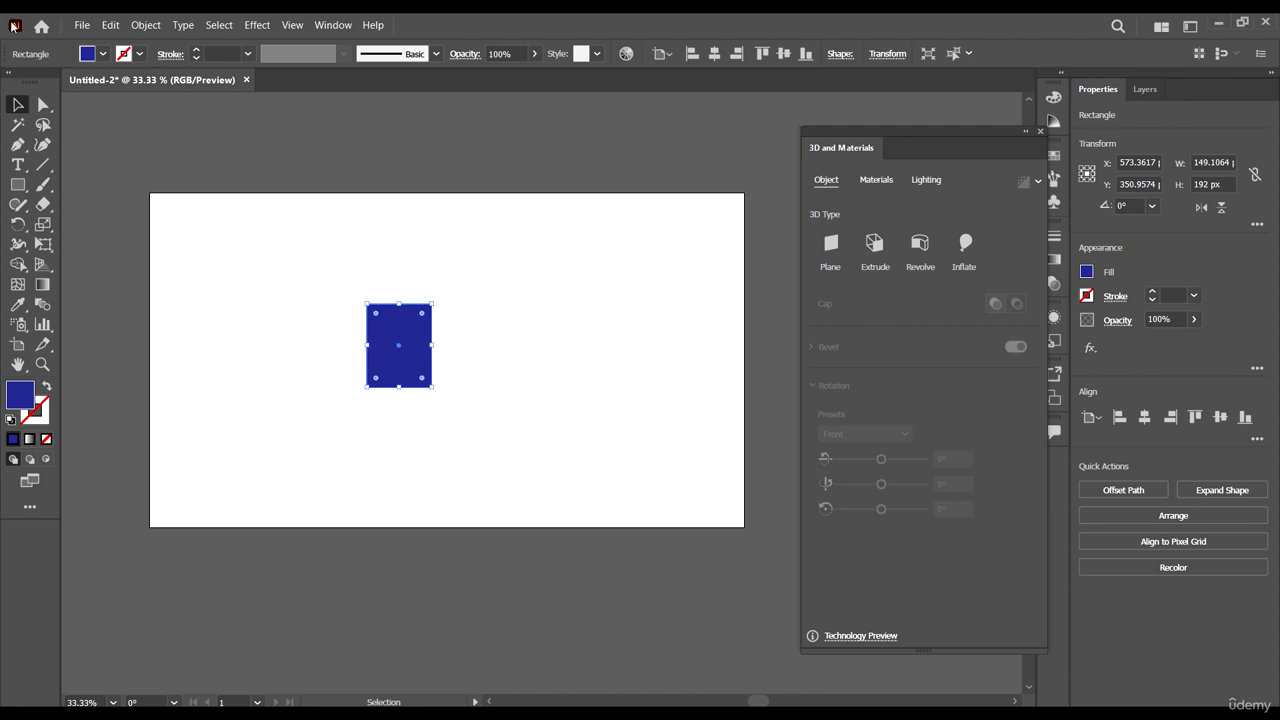
left_click(103, 54)
left_click(82, 120)
left_click(632, 381)
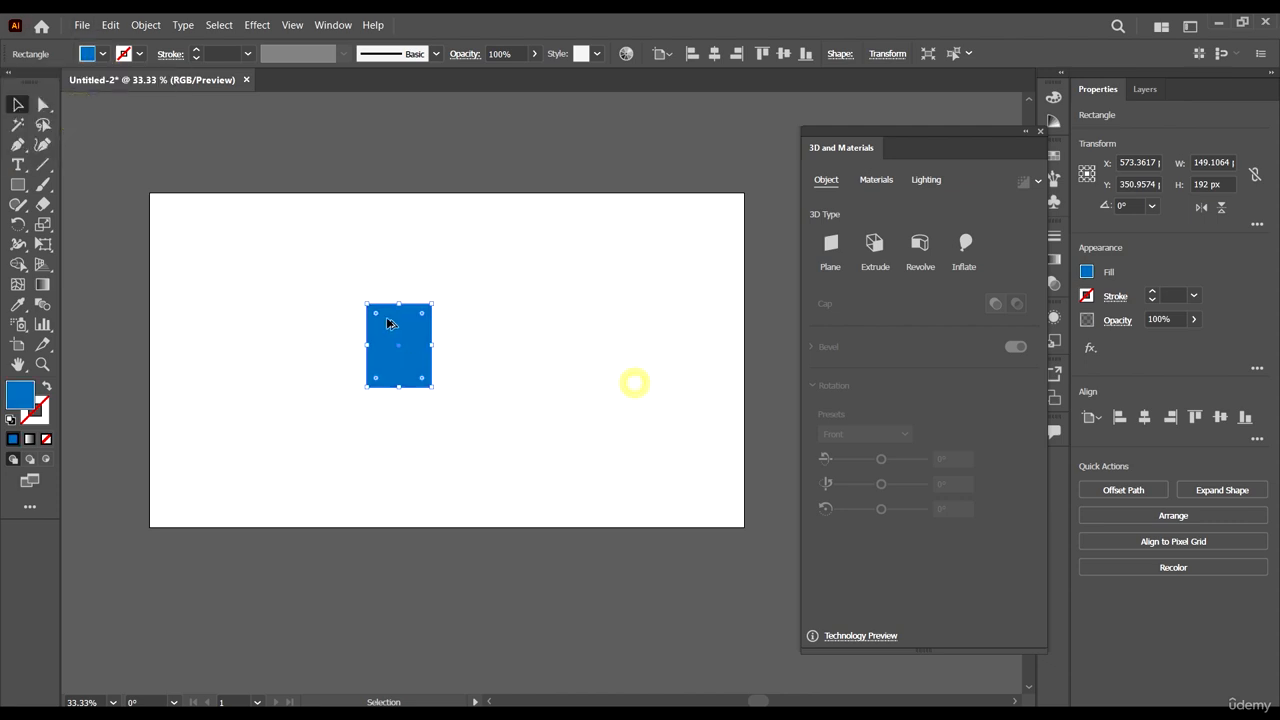
Enlarge the blue rectangle to about 205 × 263 px and move it to about X 622, Y 384 px
scroll(386, 318, "up", 1)
mouse_move(461, 447)
left_mouse_down()
mouse_move(460, 432)
mouse_move(472, 448)
left_mouse_up()
scroll(520, 378, "down", 1)
left_click(491, 386)
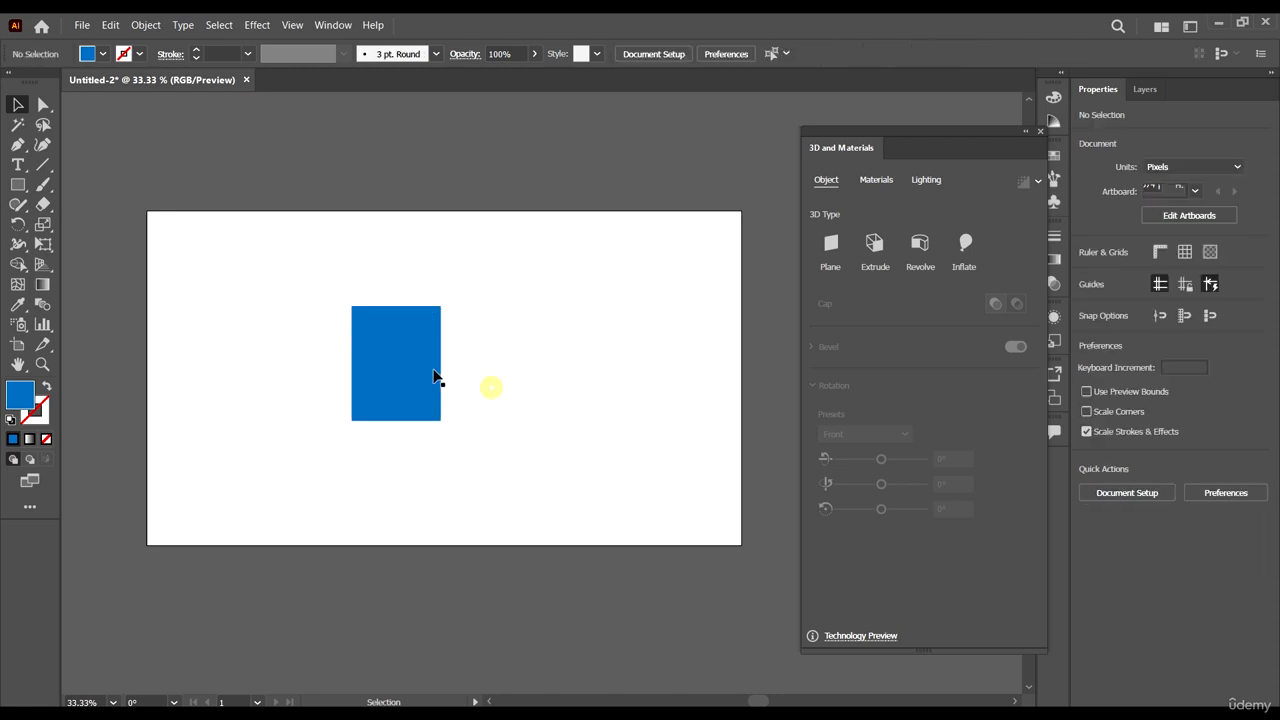
left_click_drag(401, 348, 423, 363)
Start the 3D (Classic) Extrude & Bevel effect on the blue rectangle and move its options dialog away from the shape
left_click(257, 25)
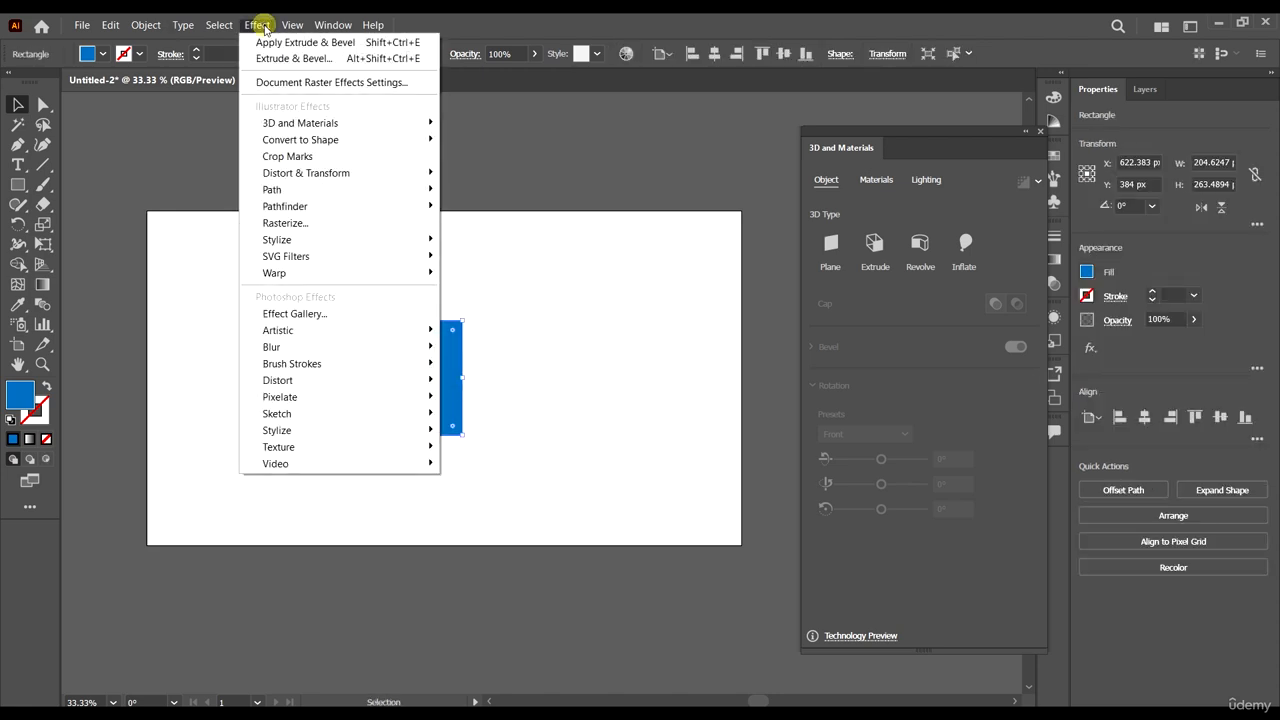
left_click(307, 127)
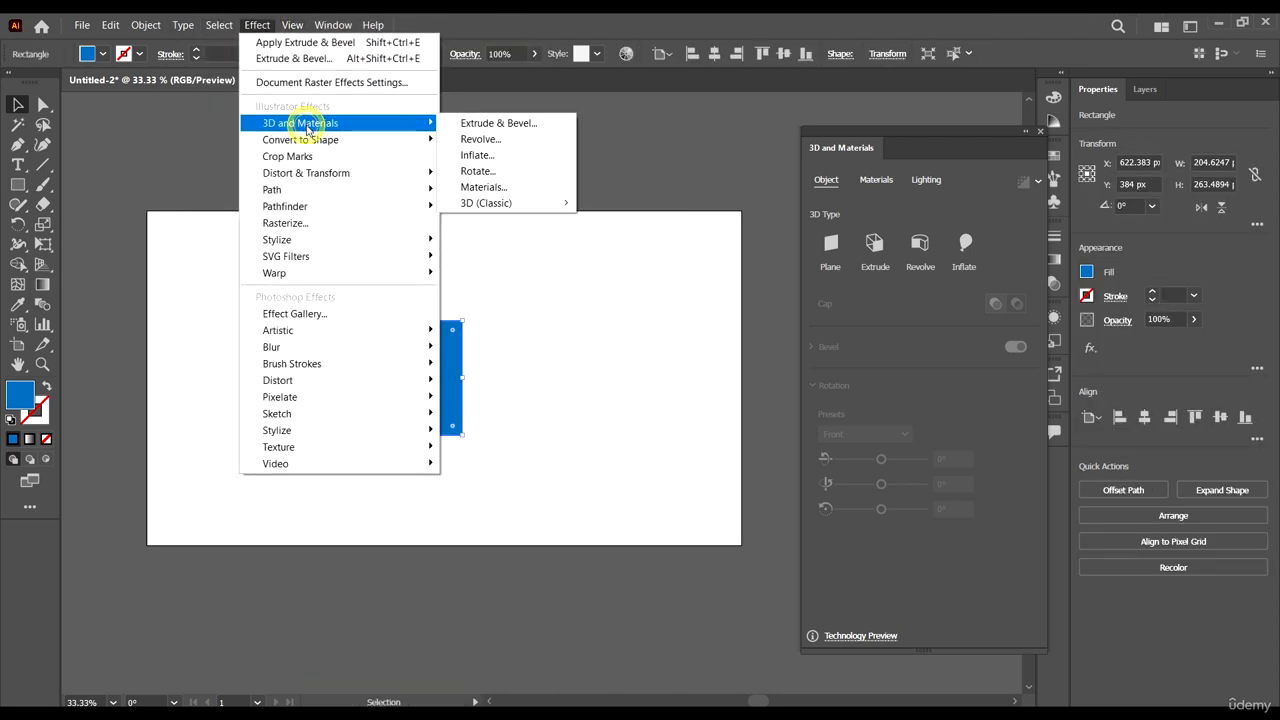
left_click(518, 205)
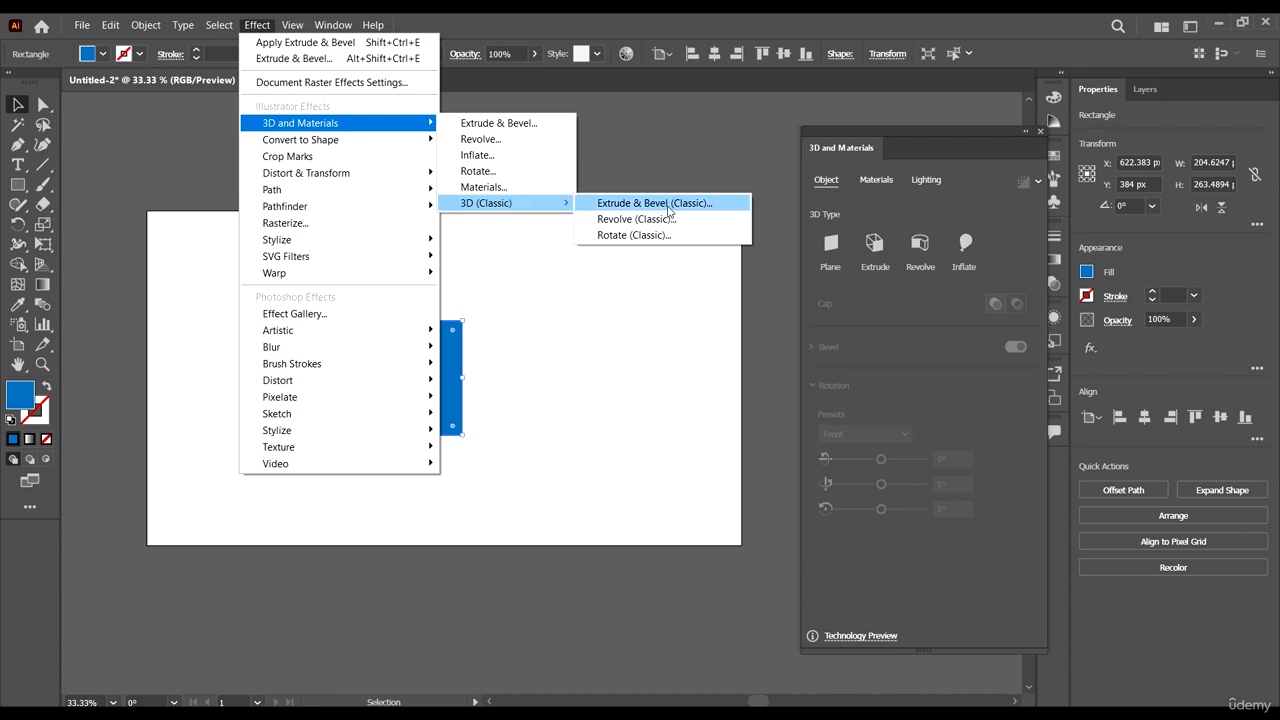
left_click(668, 205)
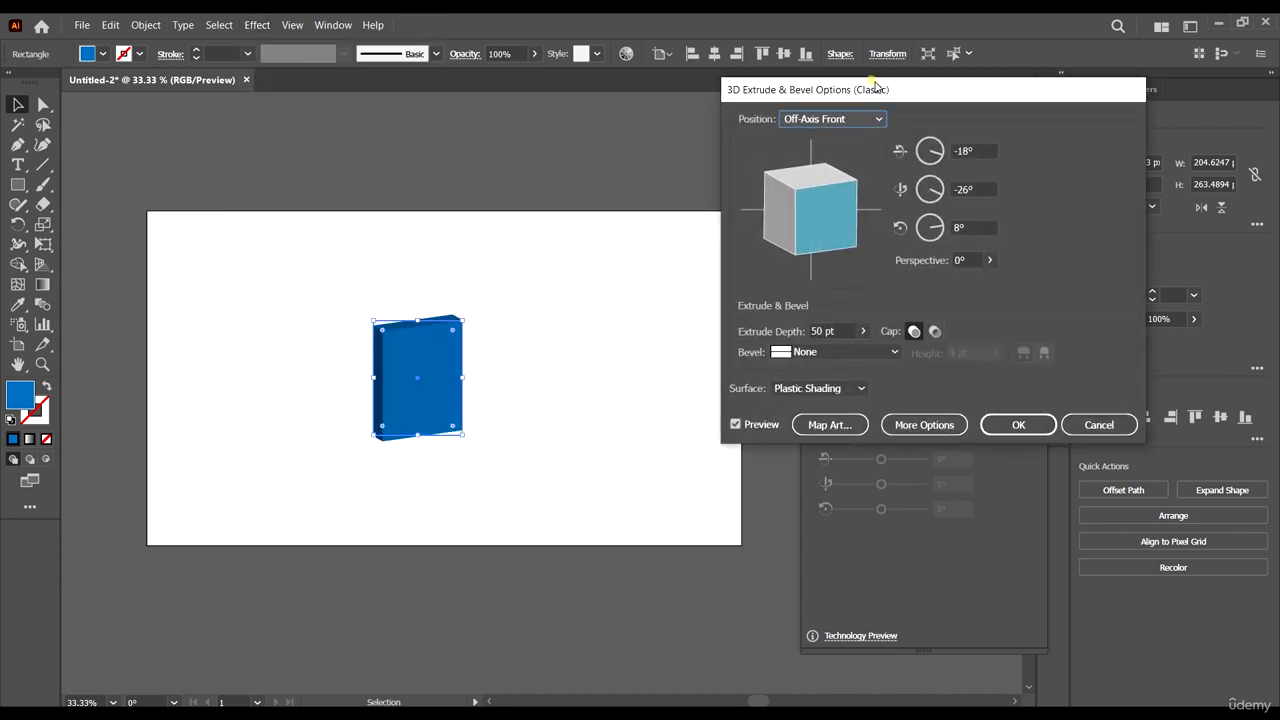
left_click_drag(876, 86, 816, 172)
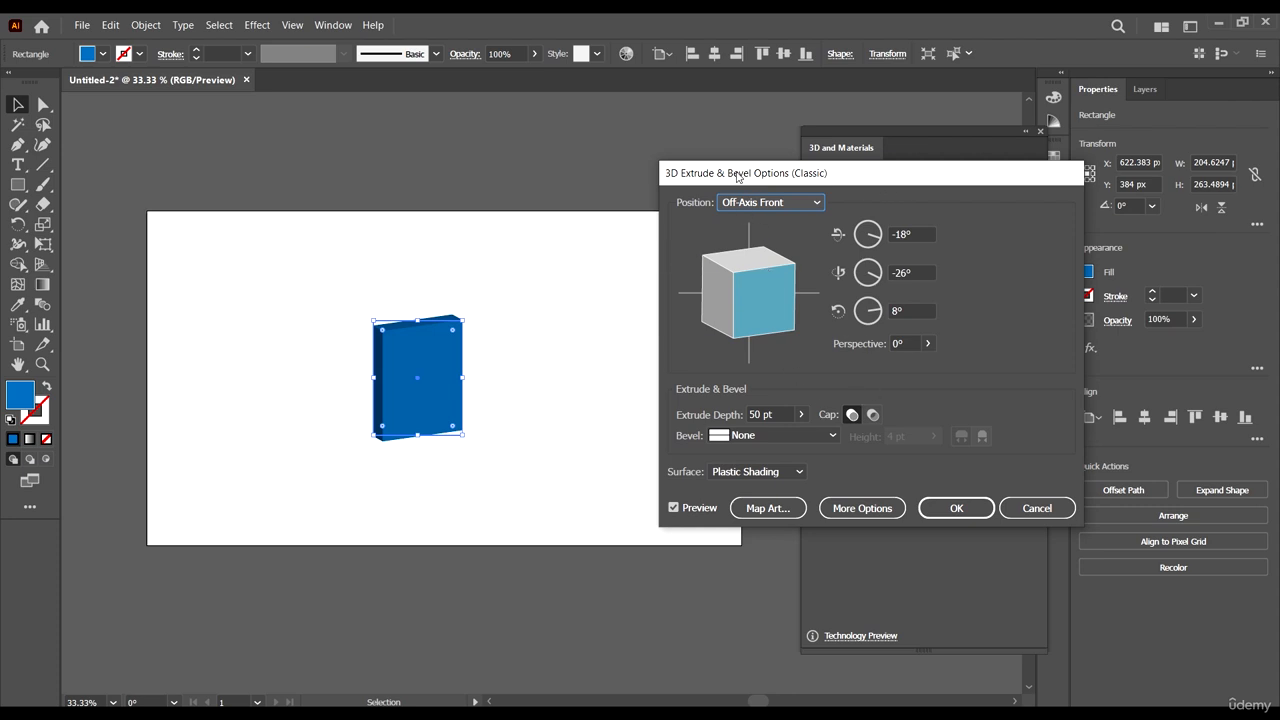
left_click_drag(737, 176, 699, 173)
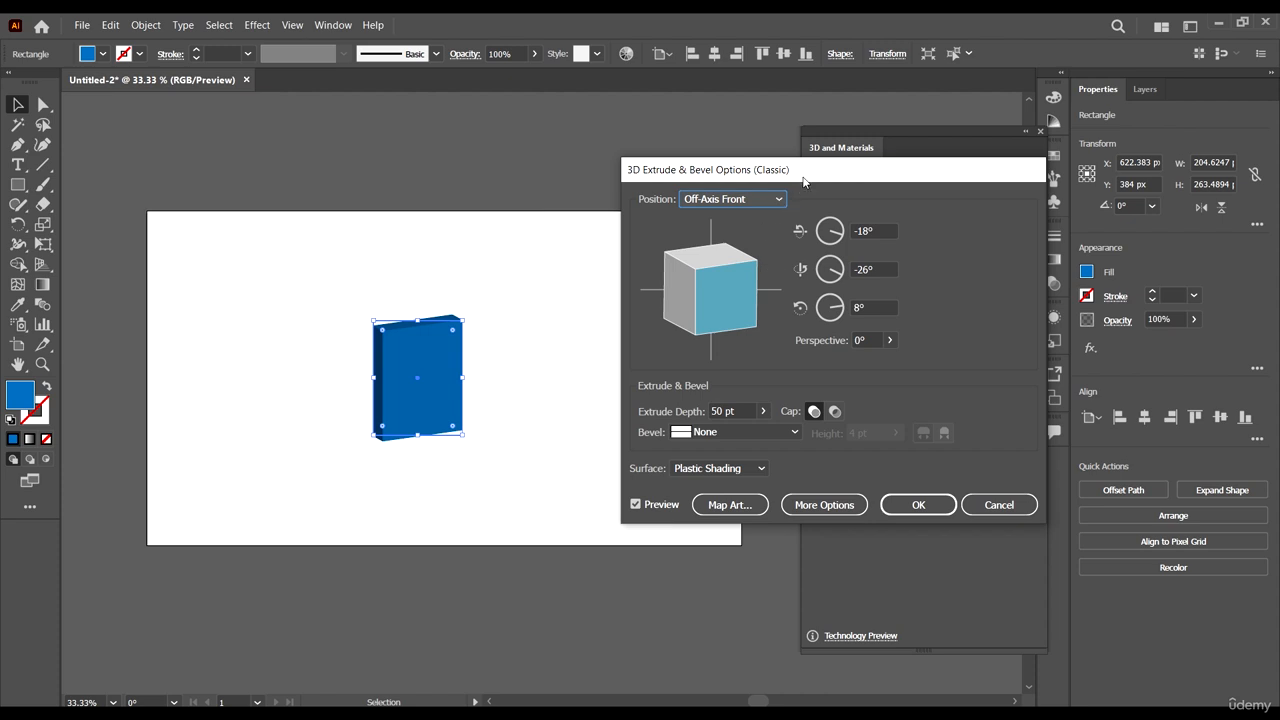
left_click_drag(803, 181, 778, 150)
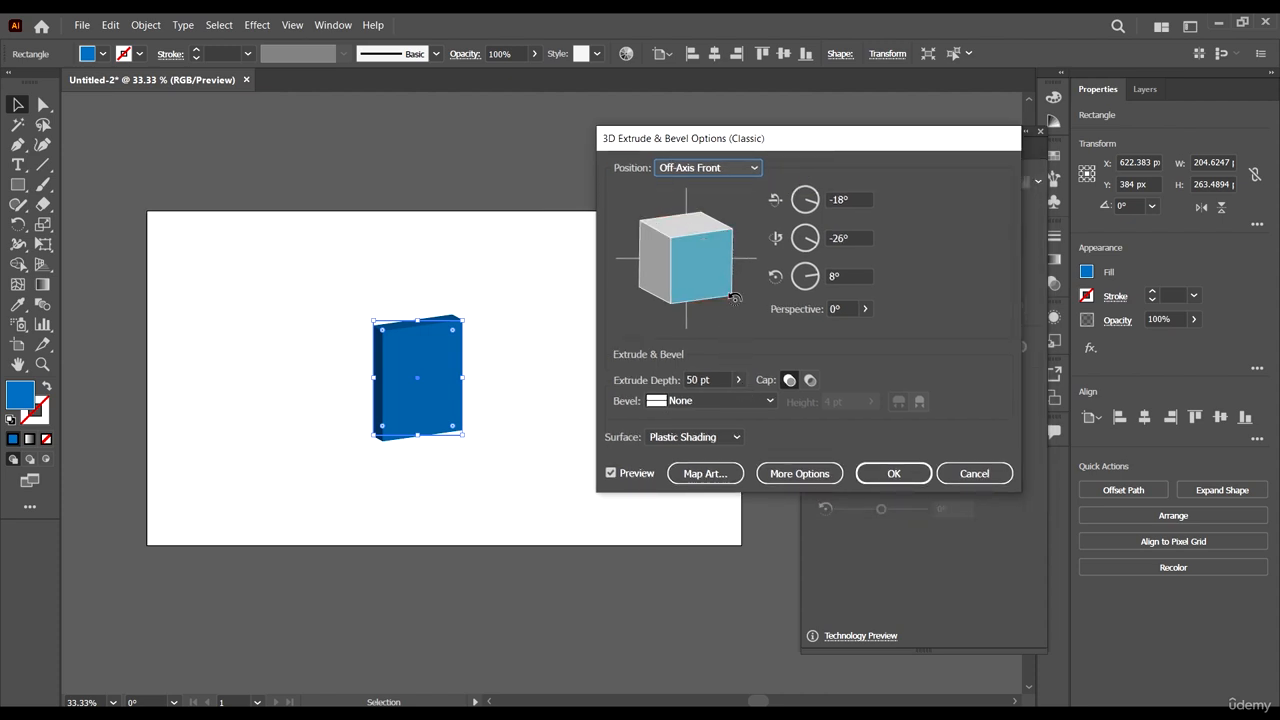
Set the extrude depth of the blue block to 389 pt
left_click(738, 380)
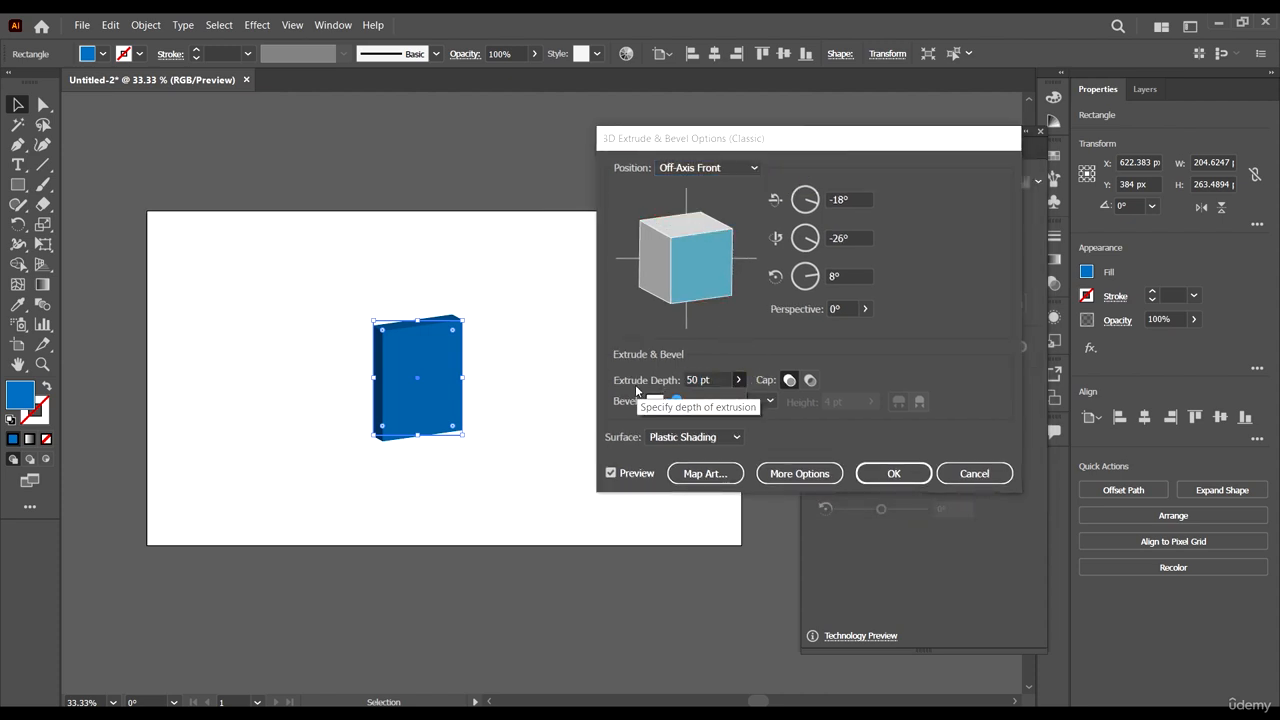
mouse_move(680, 401)
left_mouse_down()
mouse_move(705, 405)
mouse_move(692, 401)
left_mouse_up()
left_click(919, 333)
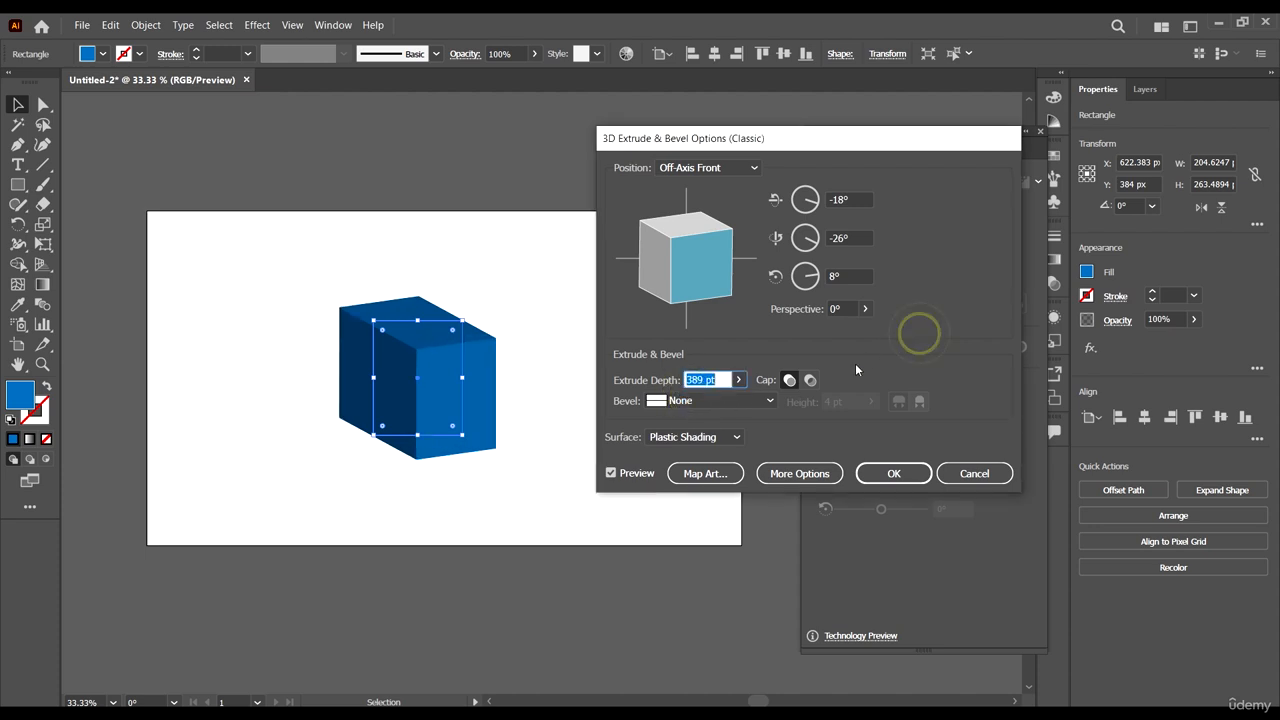
Try the Classic, Complex 1 and Complex 2 bevel shapes on the extruded block
left_click(631, 405)
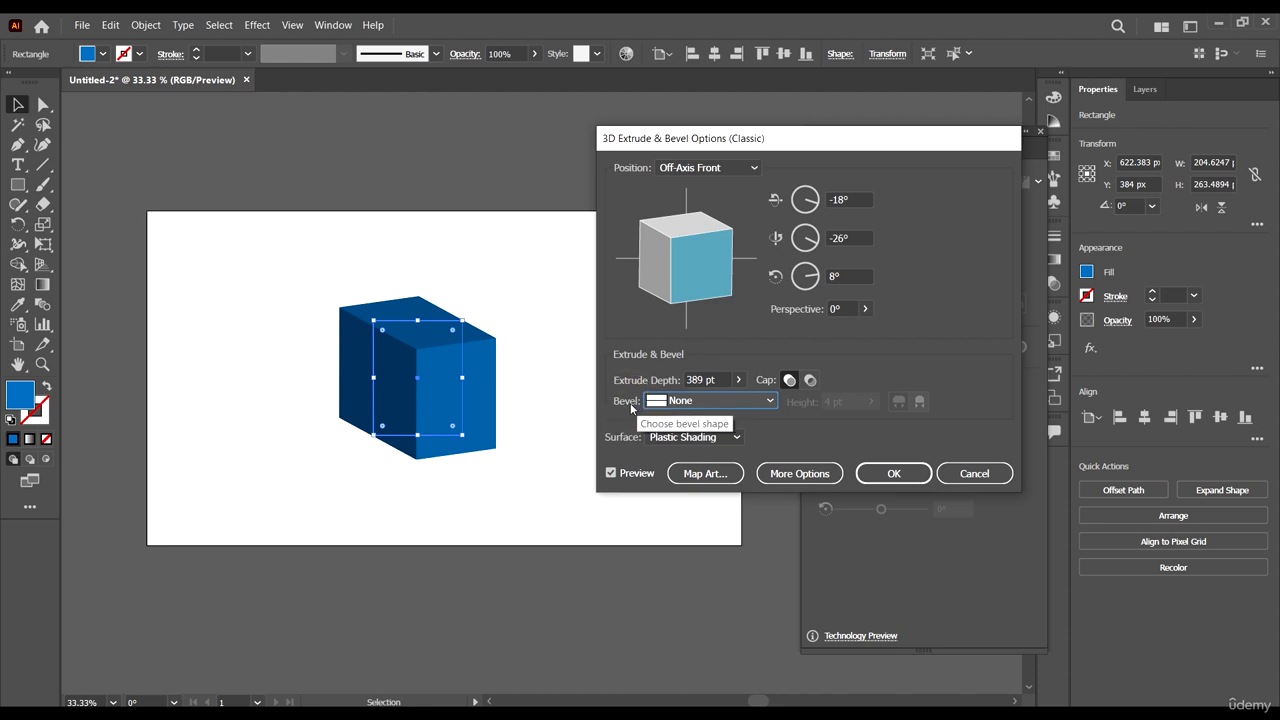
left_click(641, 402)
left_click(705, 437)
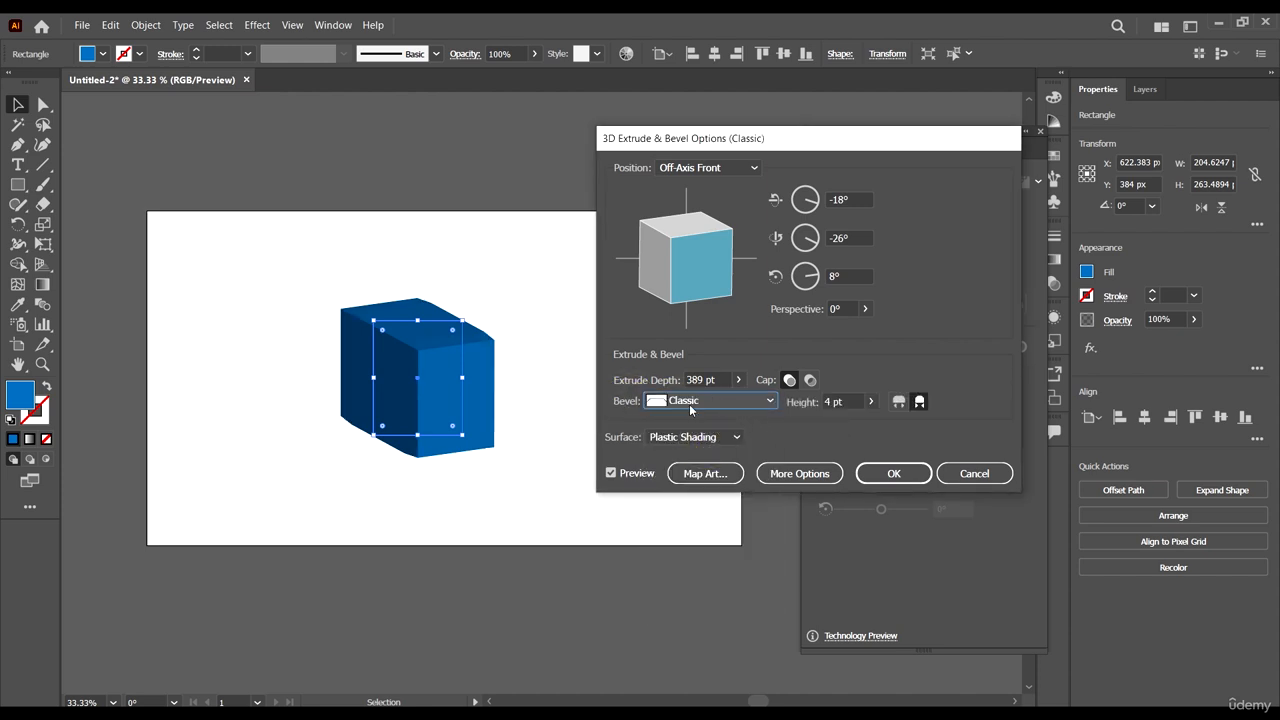
left_click(684, 402)
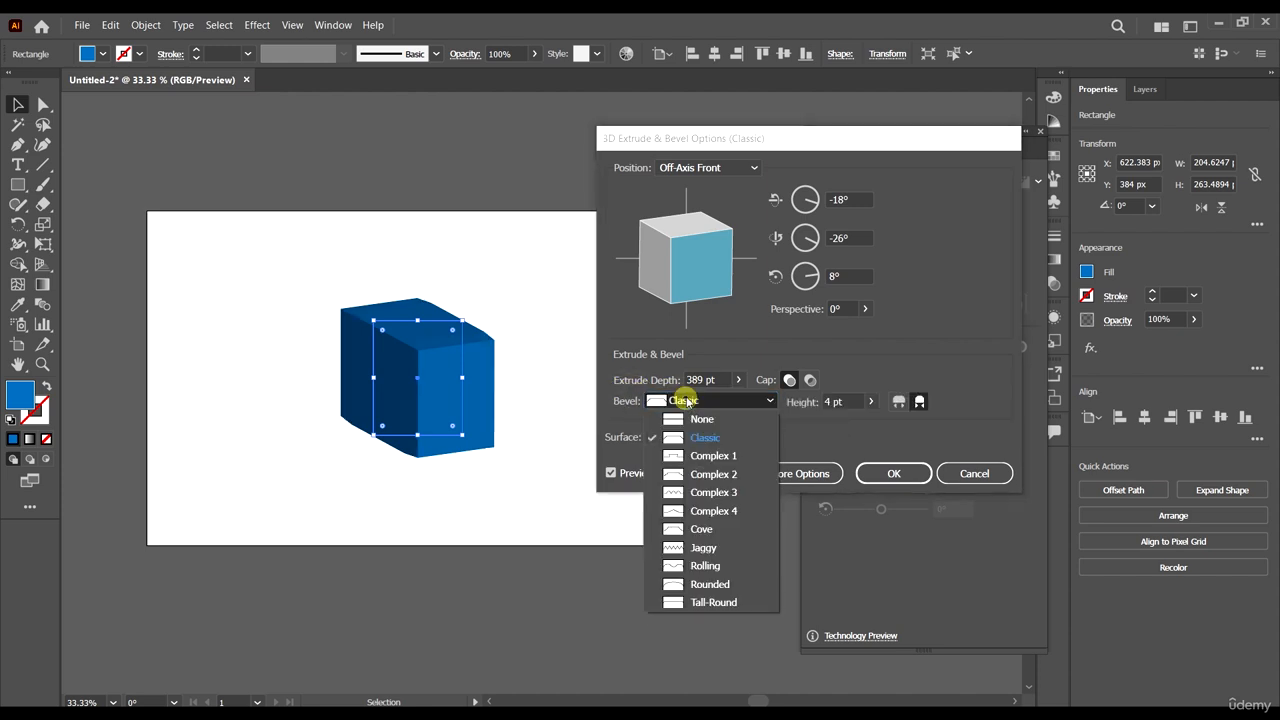
left_click(727, 456)
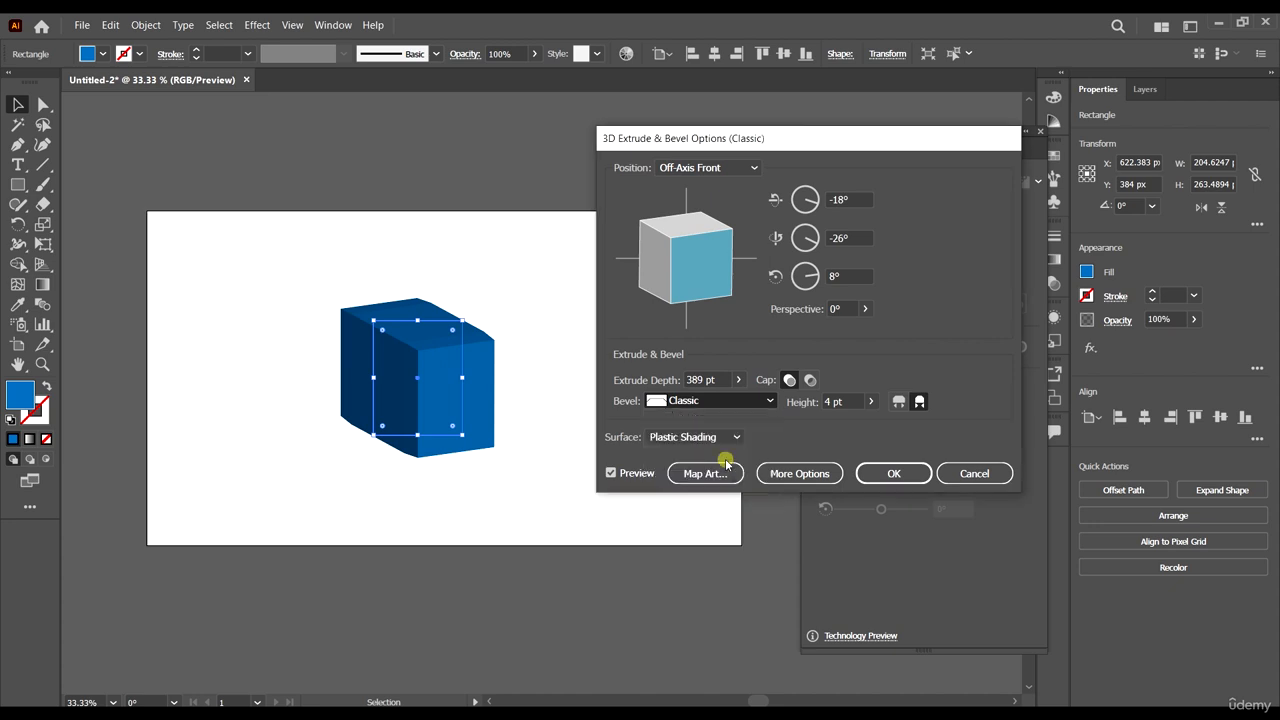
left_click(727, 408)
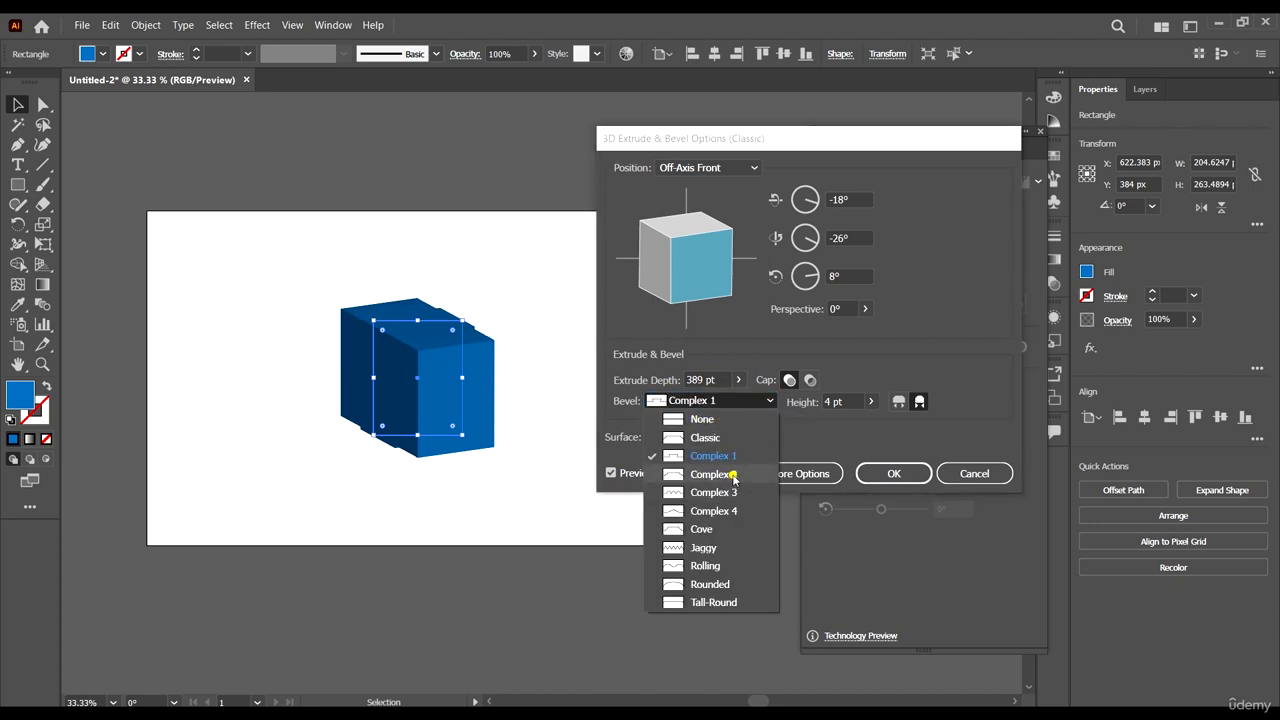
left_click(732, 474)
Set the bevel height to 60 pt and the bevel shape to Complex 3
left_click(871, 402)
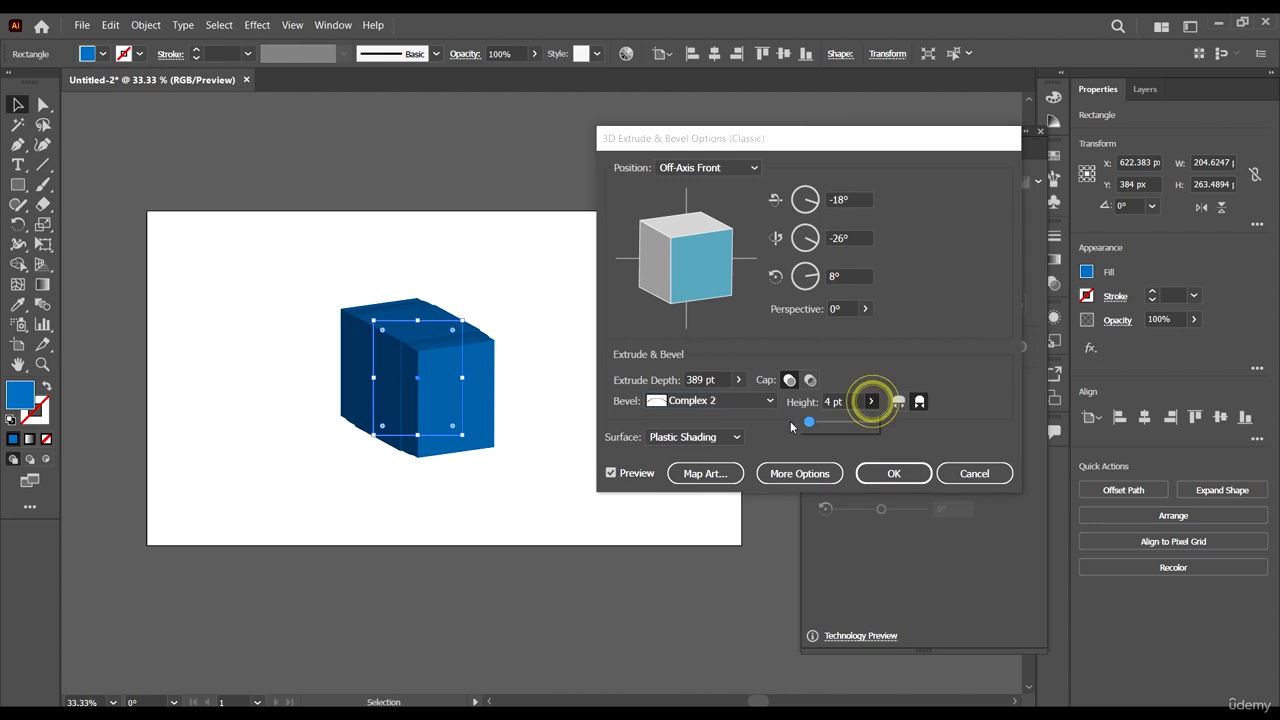
left_click_drag(810, 422, 844, 421)
left_click(758, 402)
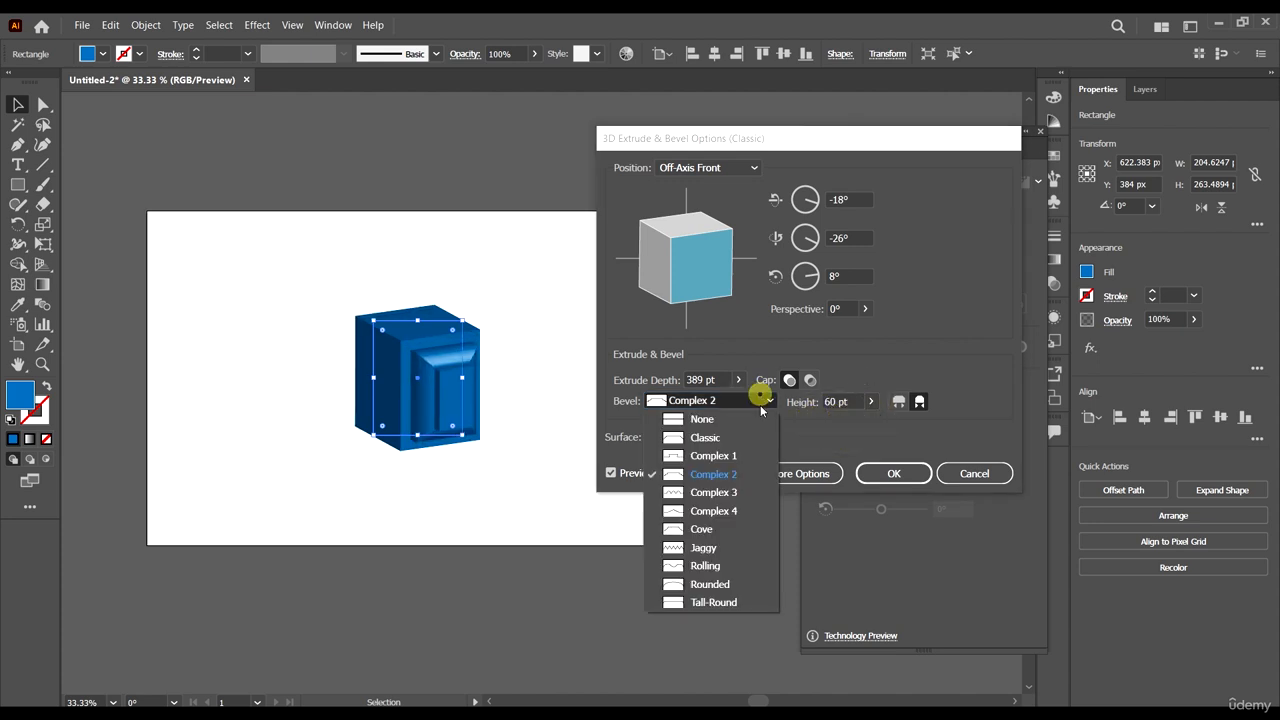
left_click(743, 491)
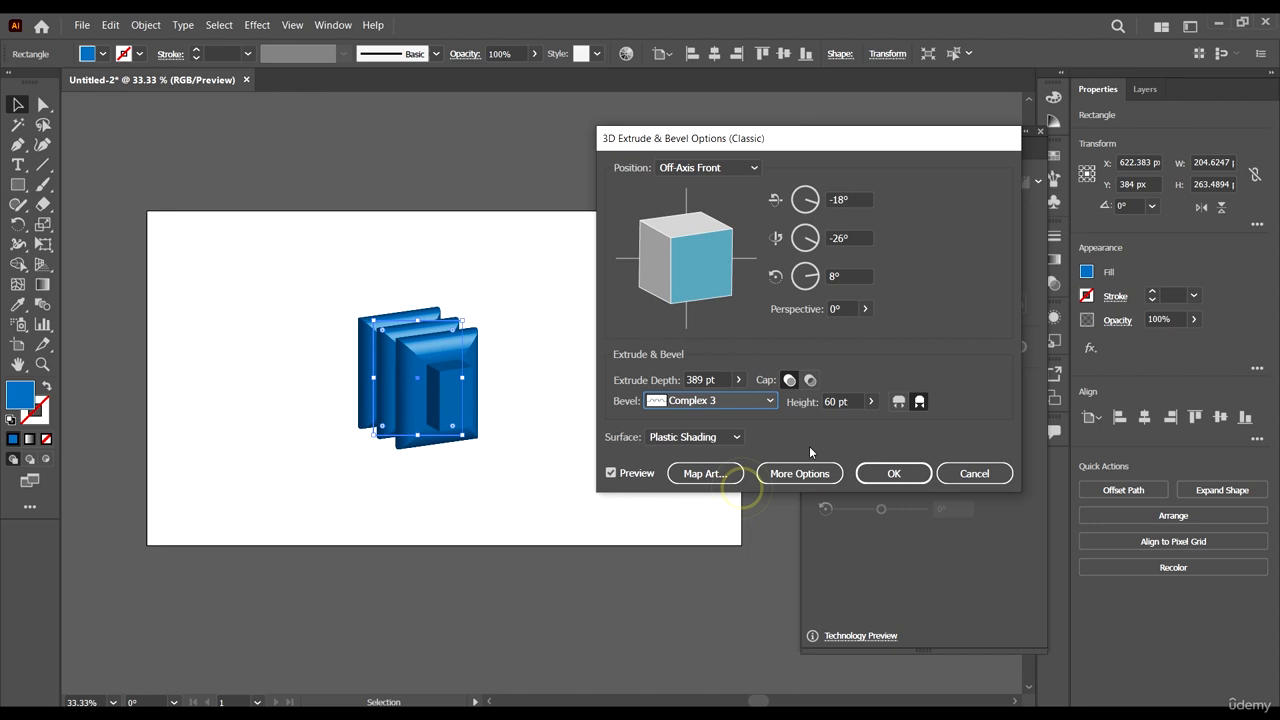
left_click(758, 402)
left_click(790, 325)
Try Bevel Extent Out on the block, and switch back to Bevel Extent In
left_click_drag(927, 143, 963, 71)
left_click(932, 332)
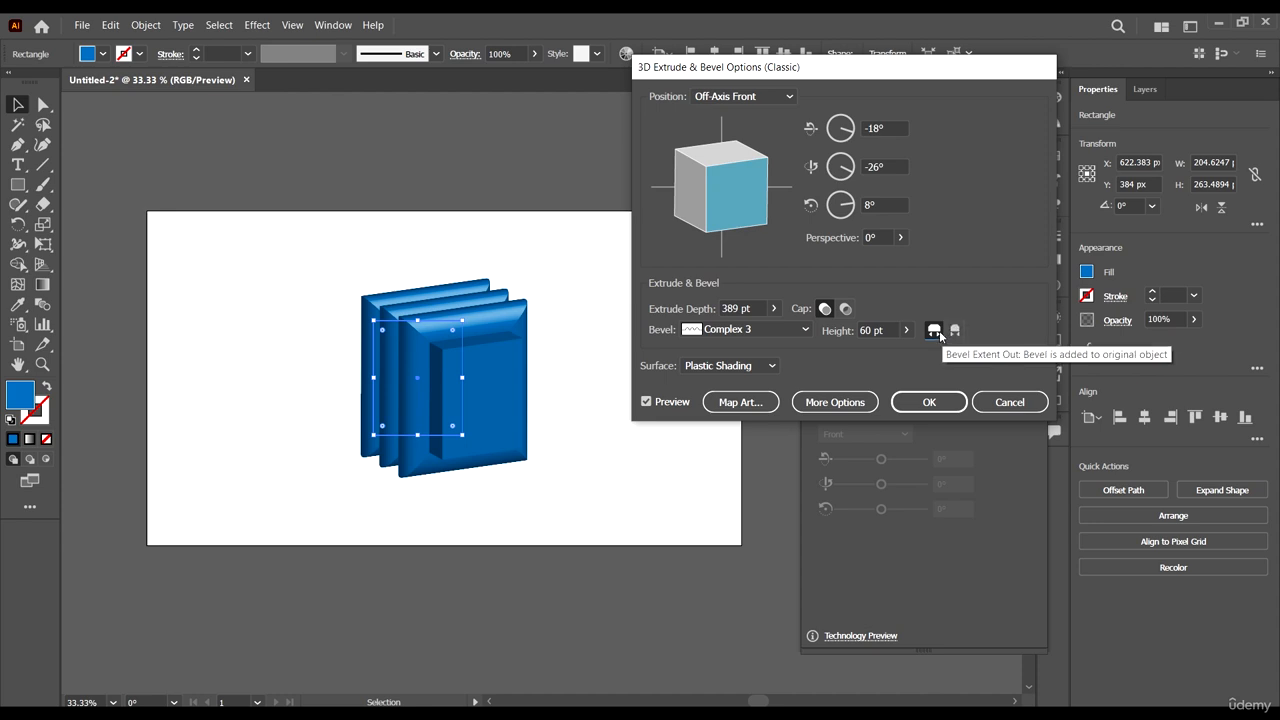
left_click(956, 333)
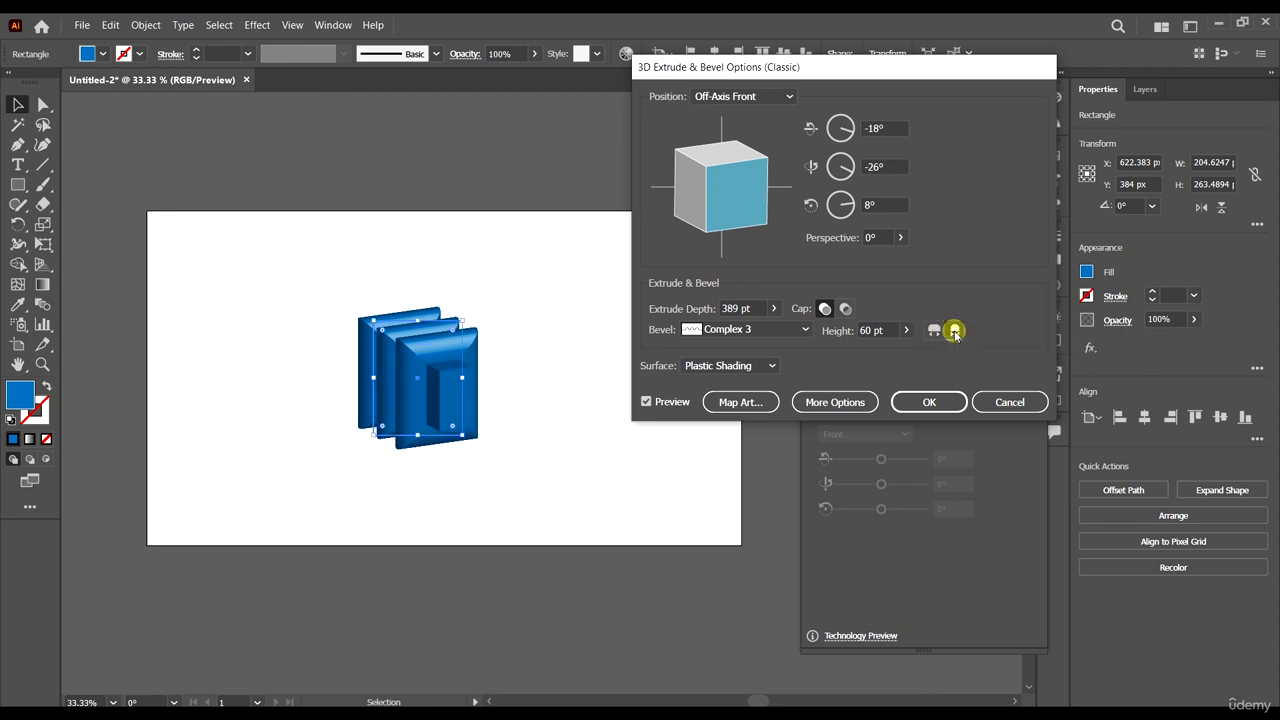
Set the surface to Wireframe, apply the Extrude & Bevel effect, and inspect the block's wireframe lines up close
left_click(686, 366)
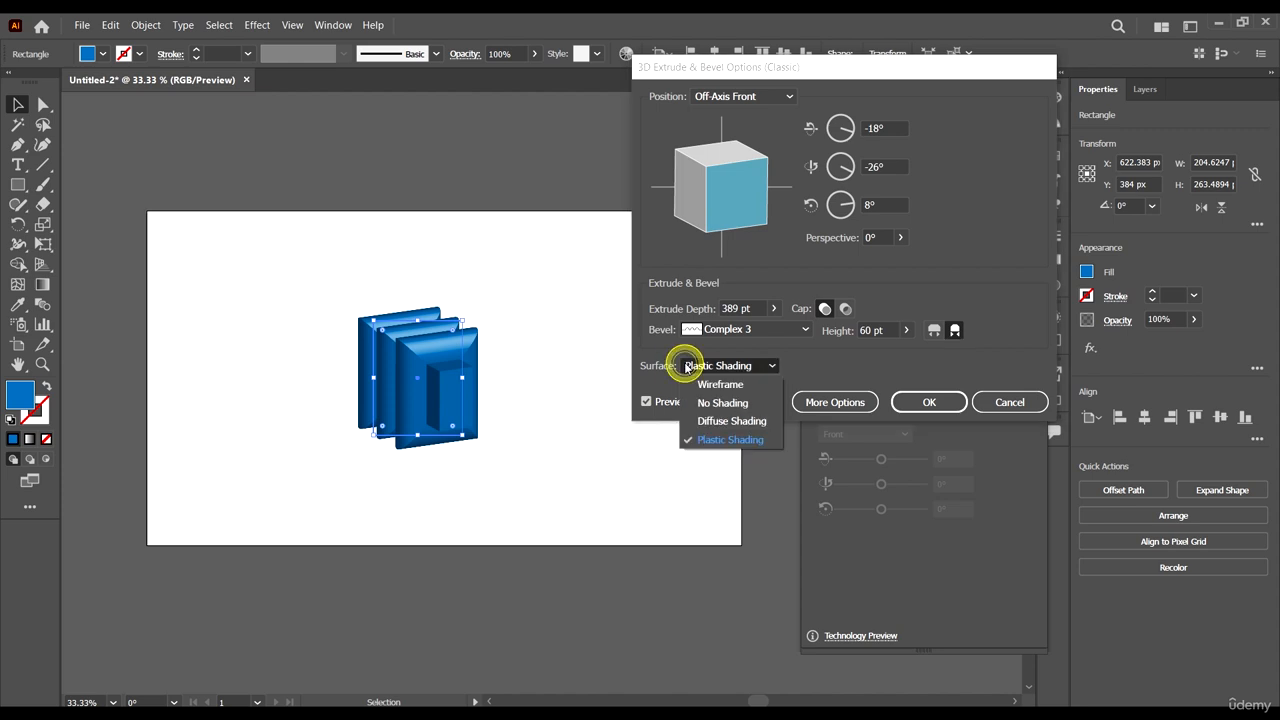
left_click(741, 386)
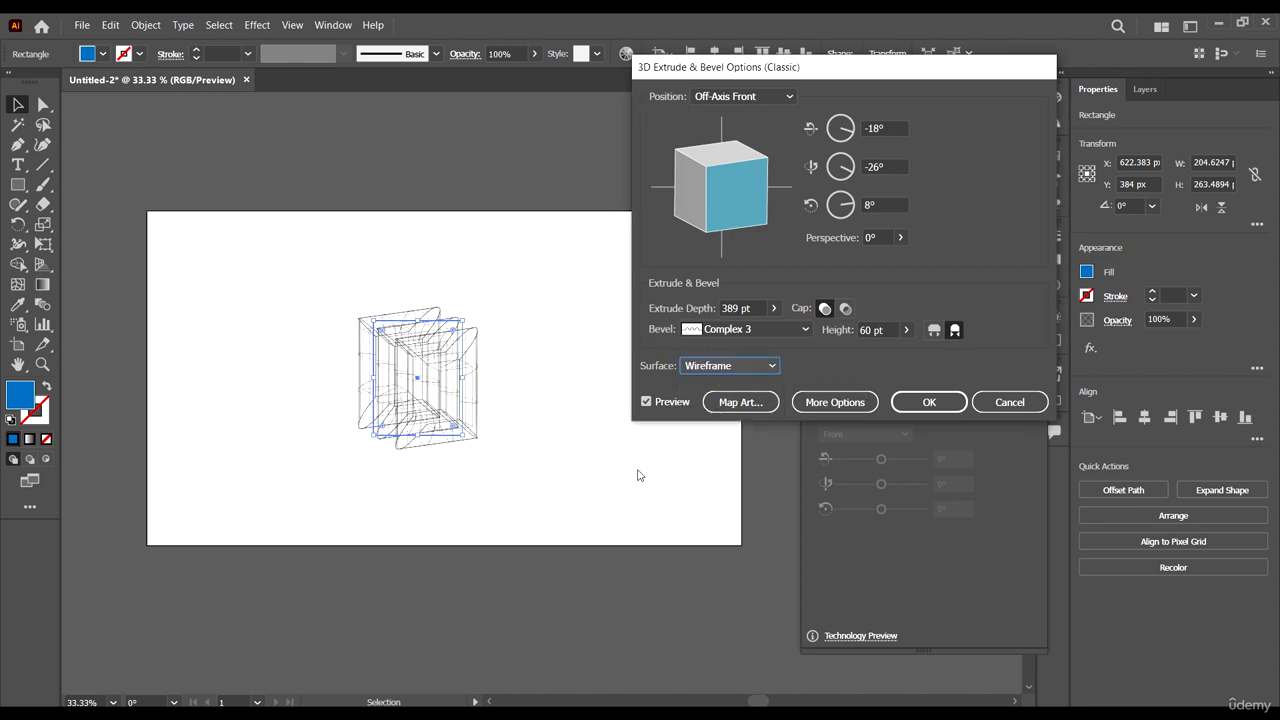
left_click(938, 405)
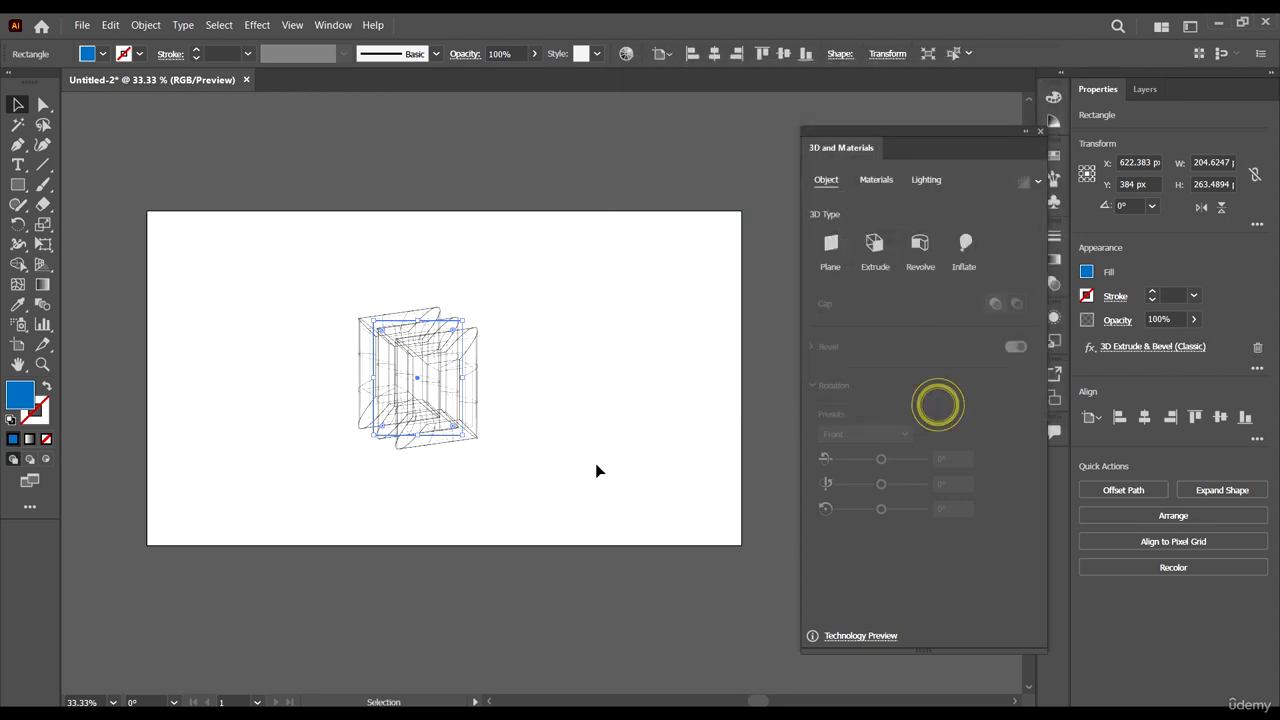
left_click(595, 463)
scroll(366, 335, "up", 1)
scroll(490, 302, "up", 1)
scroll(490, 310, "up", 2)
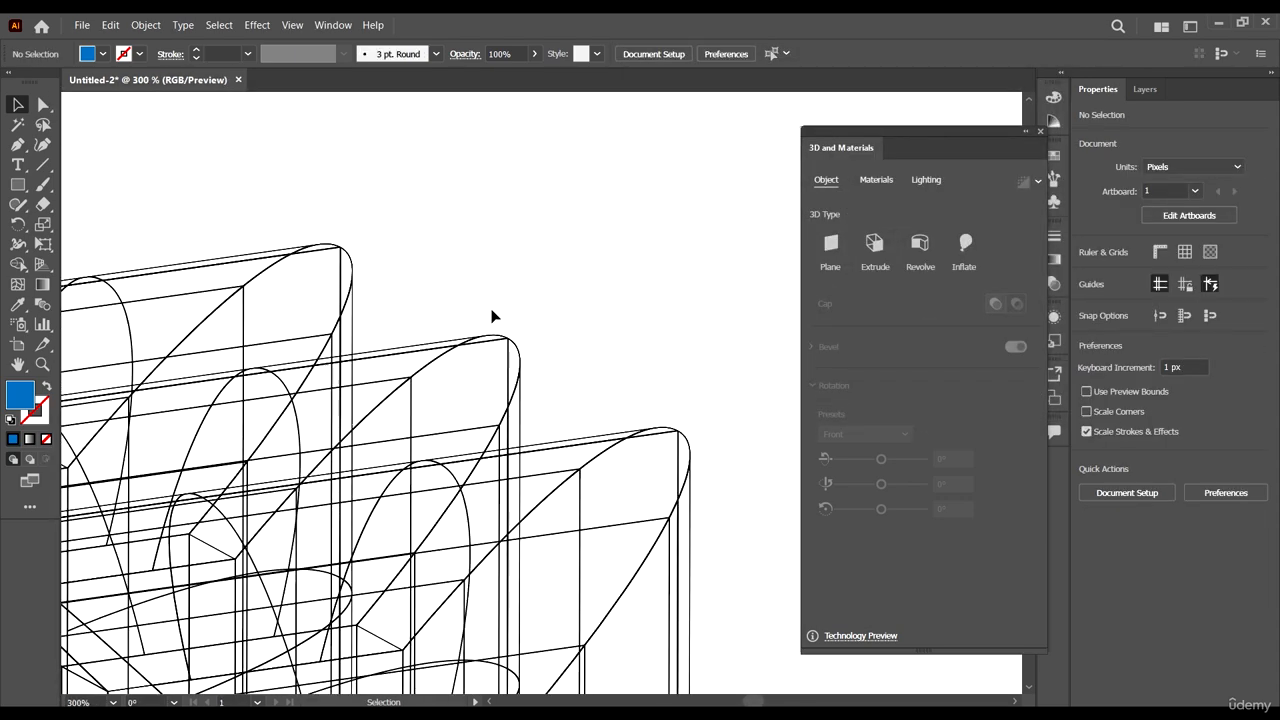
scroll(651, 299, "down", 4)
scroll(507, 393, "up", 1)
Close the 3D and Materials panel and reopen the wireframe block's 3D Extrude & Bevel (Classic) effect for editing
left_click(351, 251)
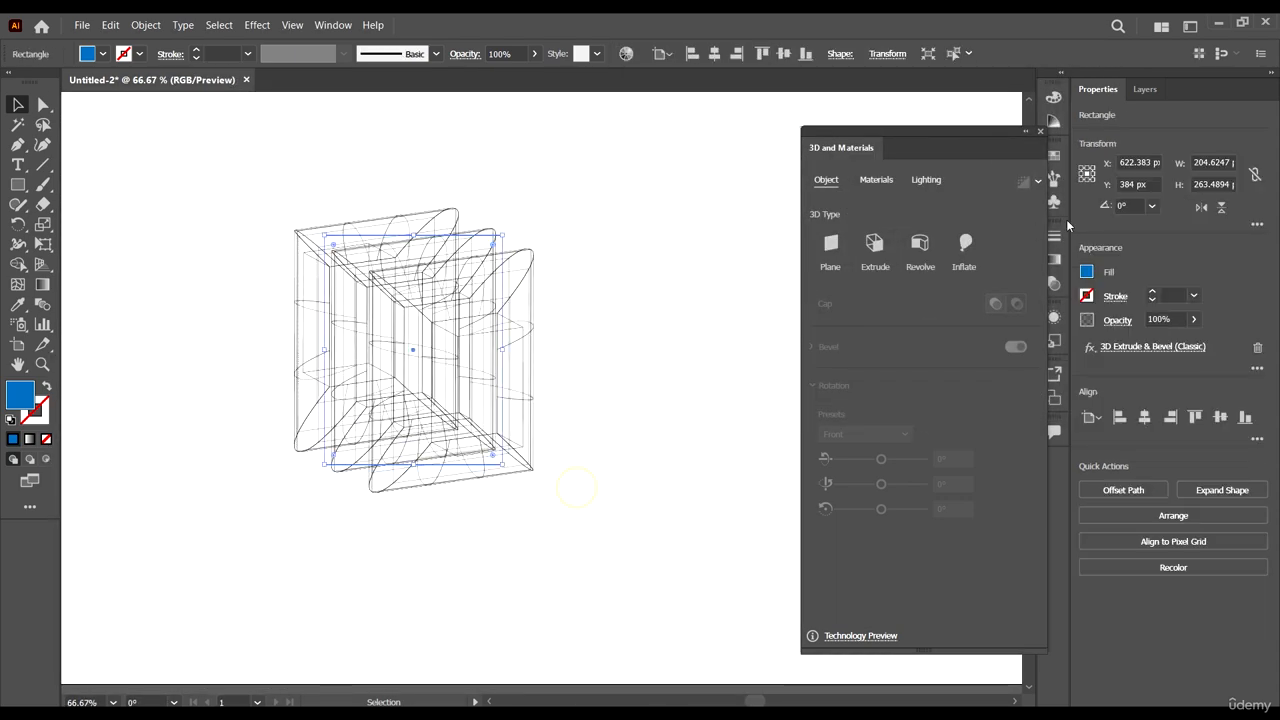
left_click(1038, 131)
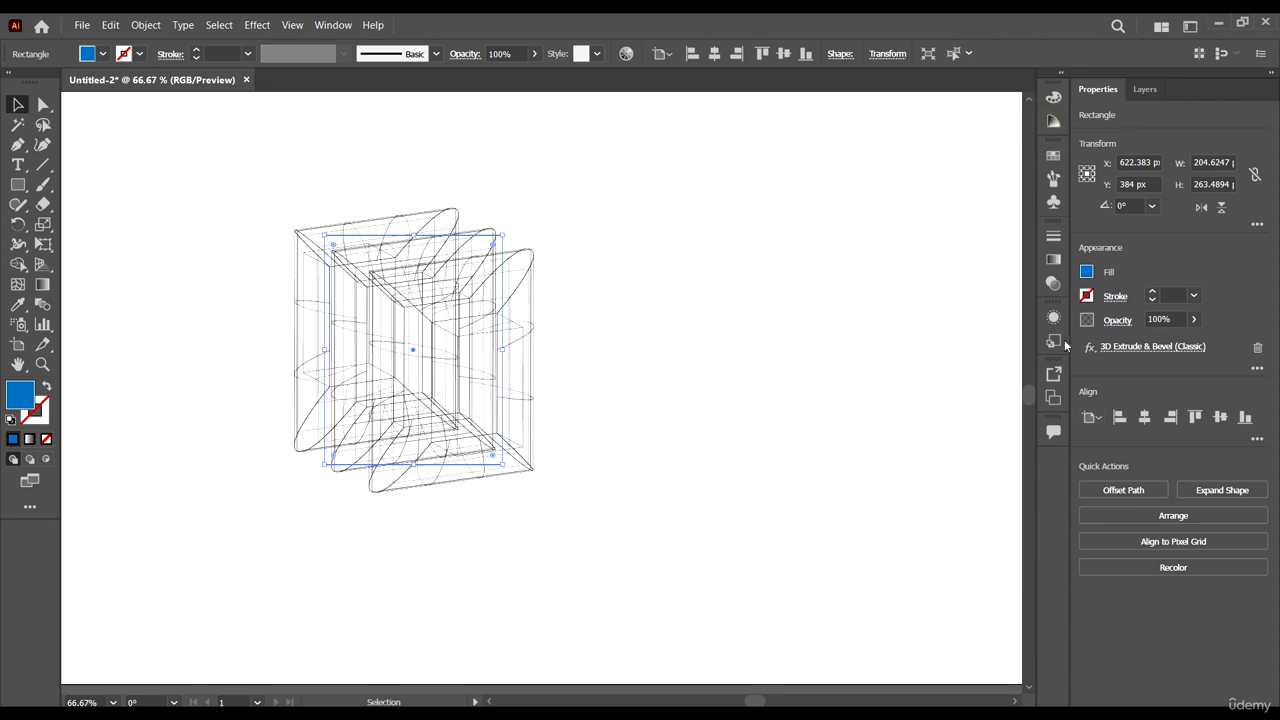
left_click(1053, 316)
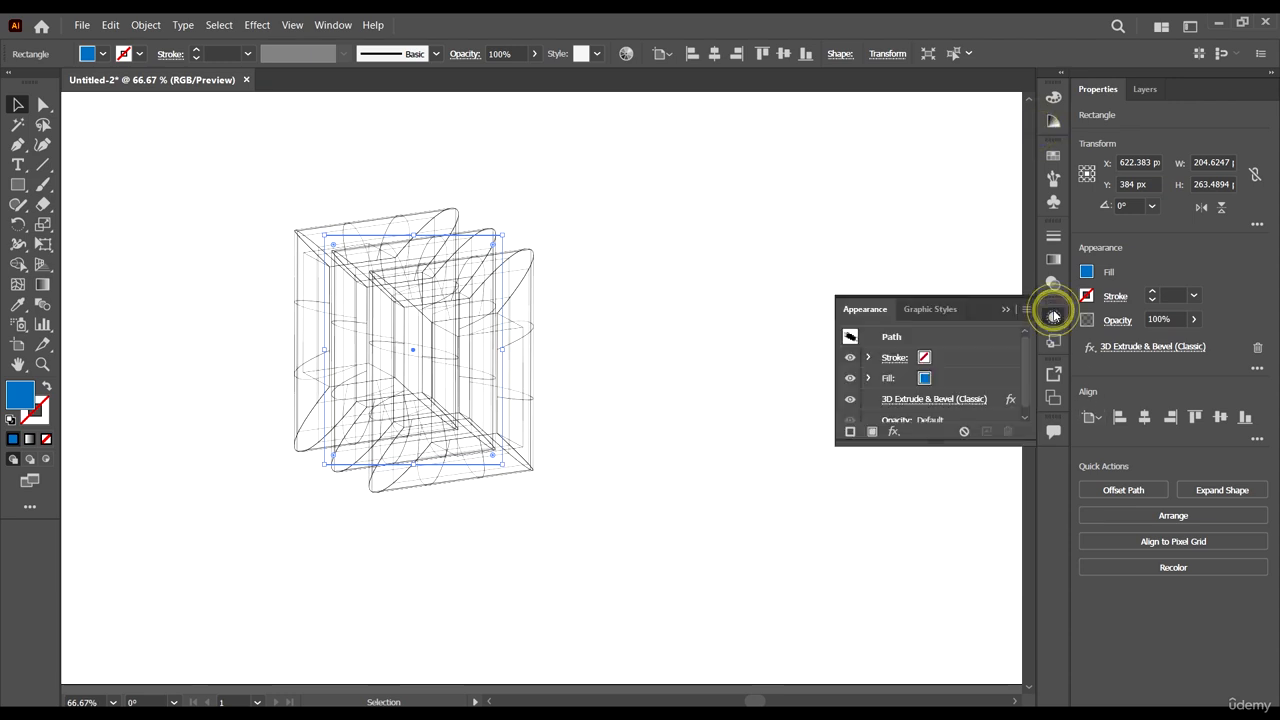
left_click(940, 399)
left_click(750, 329)
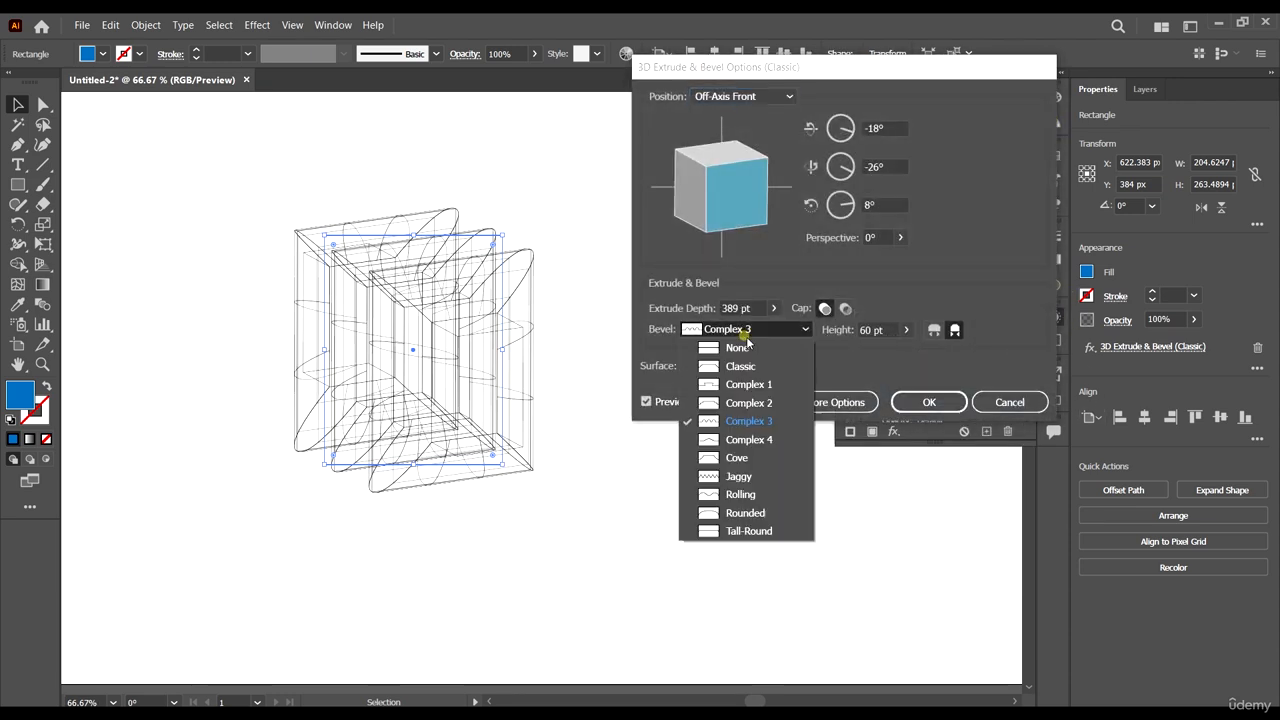
left_click(760, 331)
Try the No Shading surface on the block, and set the surface to Diffuse Shading
left_click(742, 367)
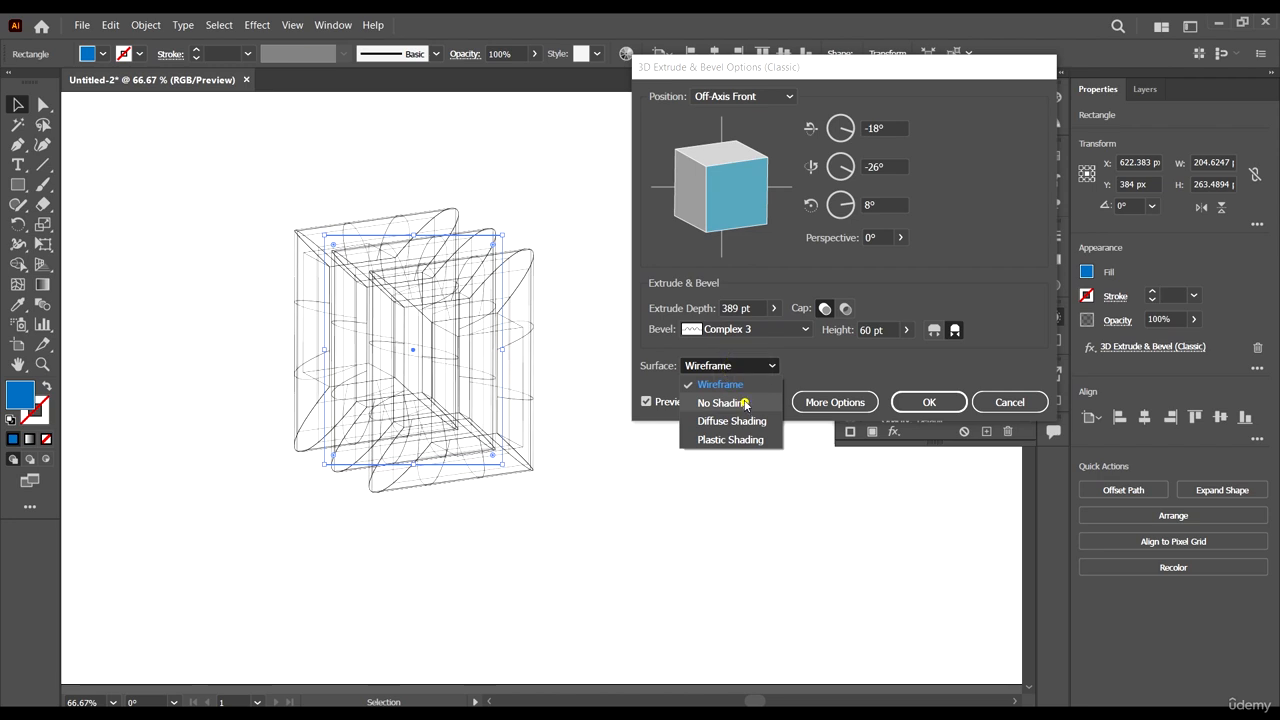
left_click(745, 403)
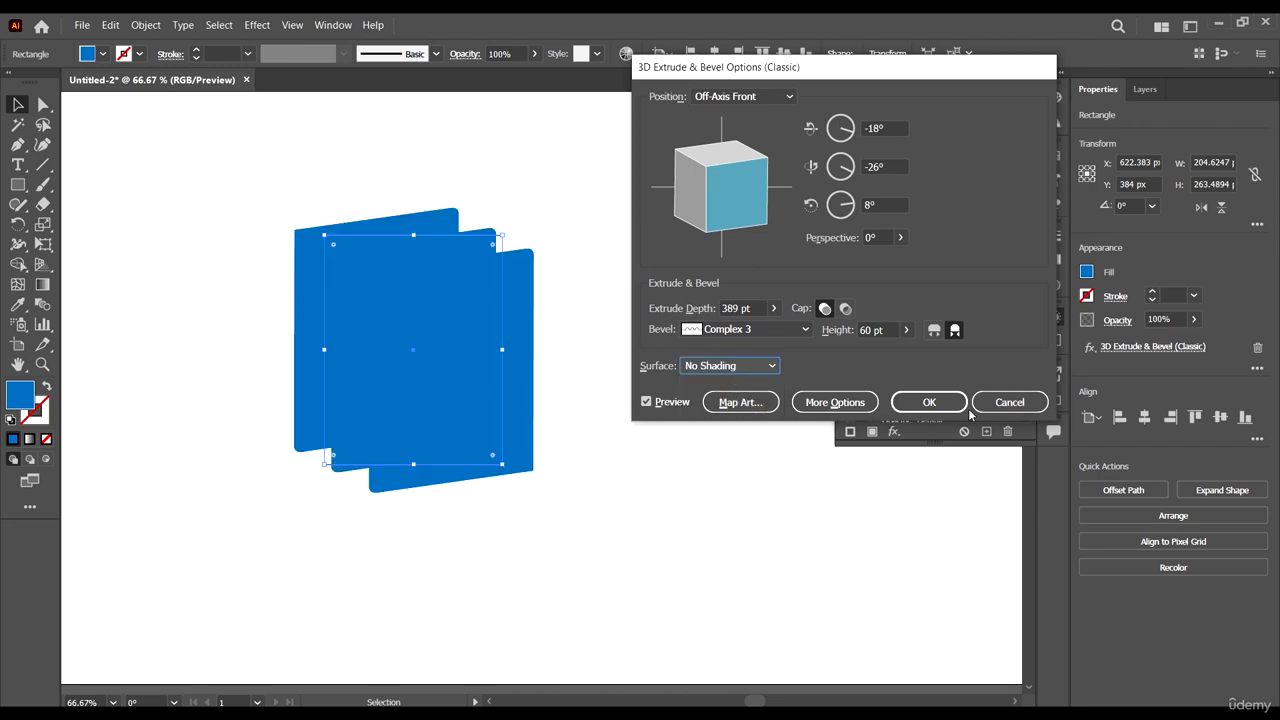
left_click(768, 367)
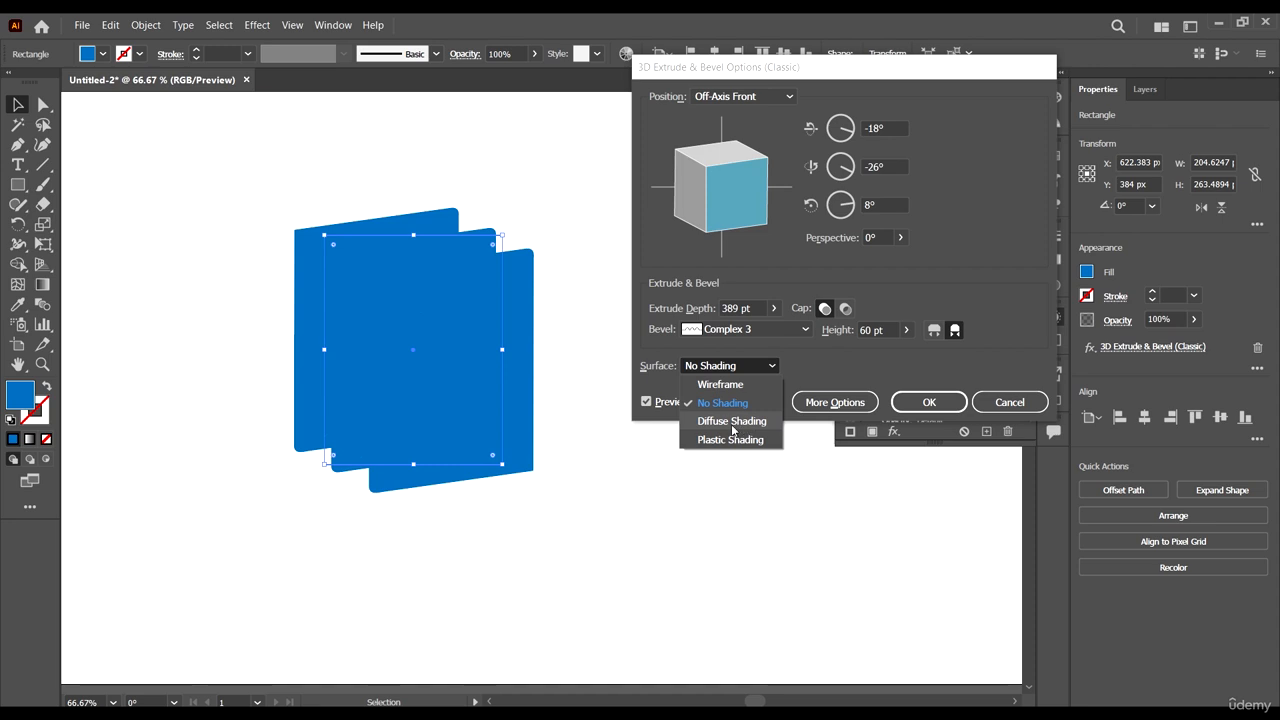
left_click(733, 421)
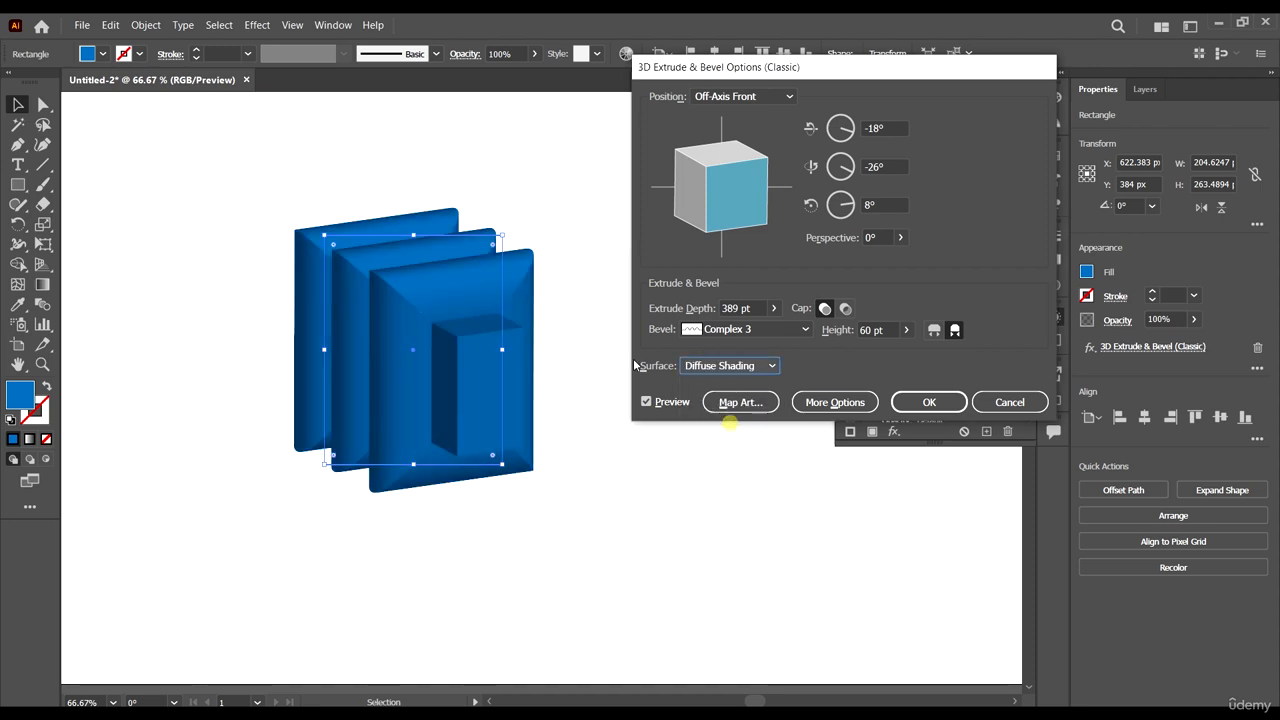
Set the block's surface to Plastic Shading and try the Right position preset
left_click(731, 365)
left_click(722, 437)
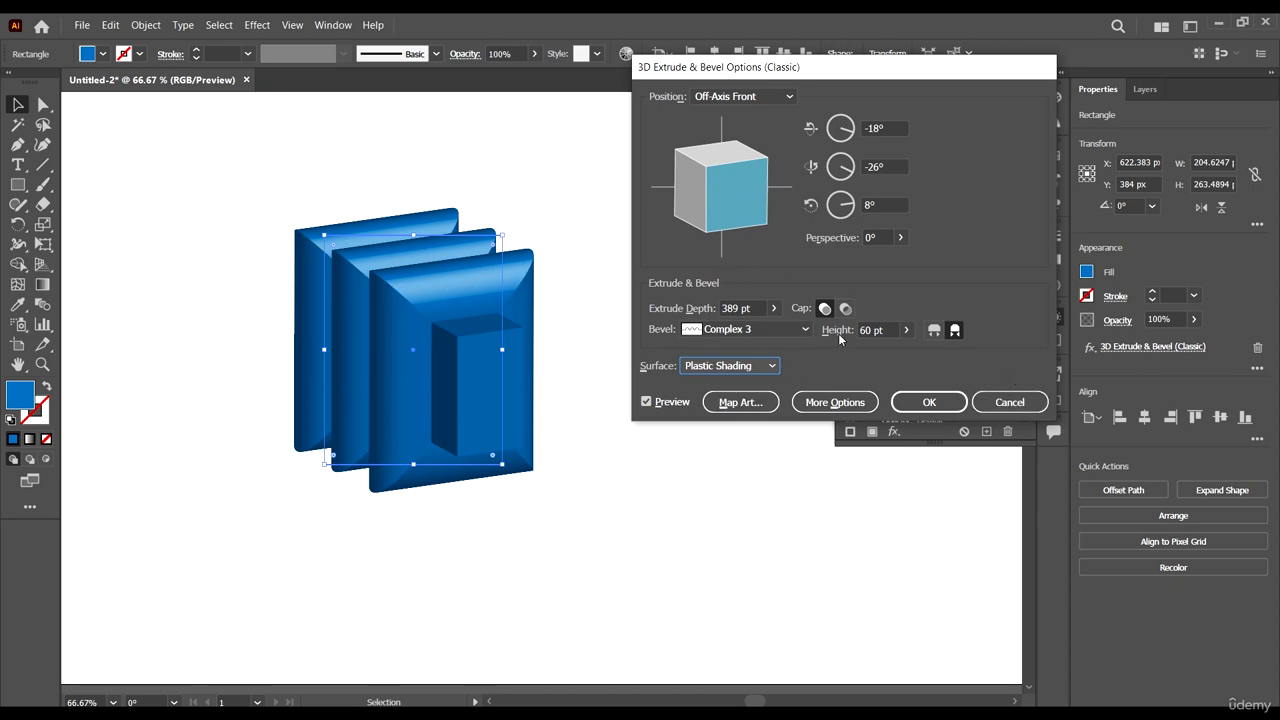
left_click(758, 100)
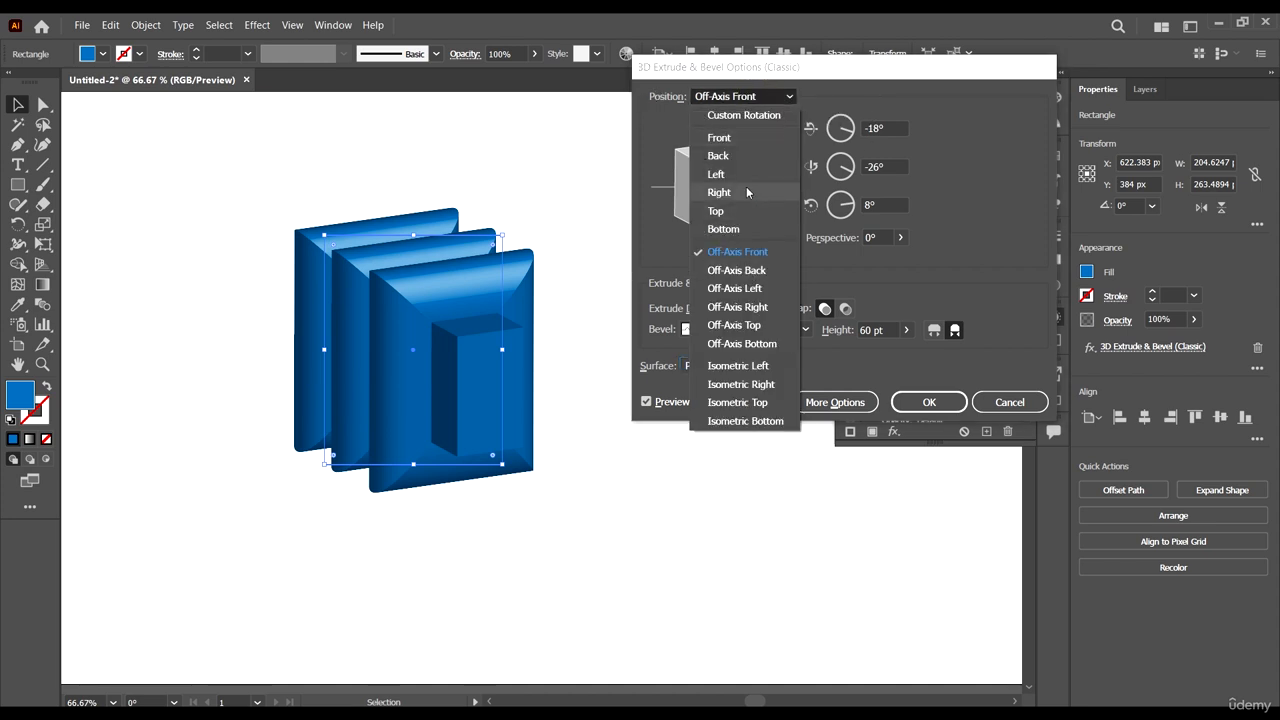
left_click(748, 200)
Try the Front and Top position presets on the block, and return the position to Off-Axis Front
left_click(766, 94)
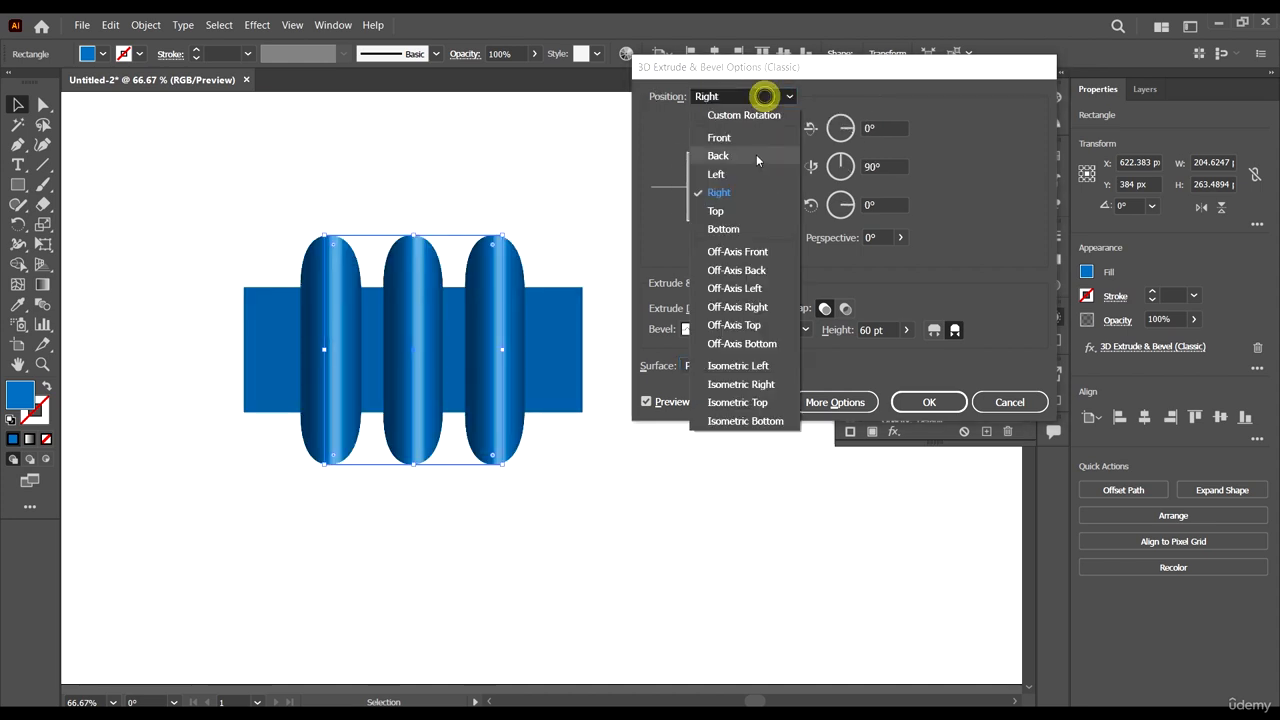
left_click(766, 94)
left_click(752, 135)
left_click(755, 95)
left_click(735, 139)
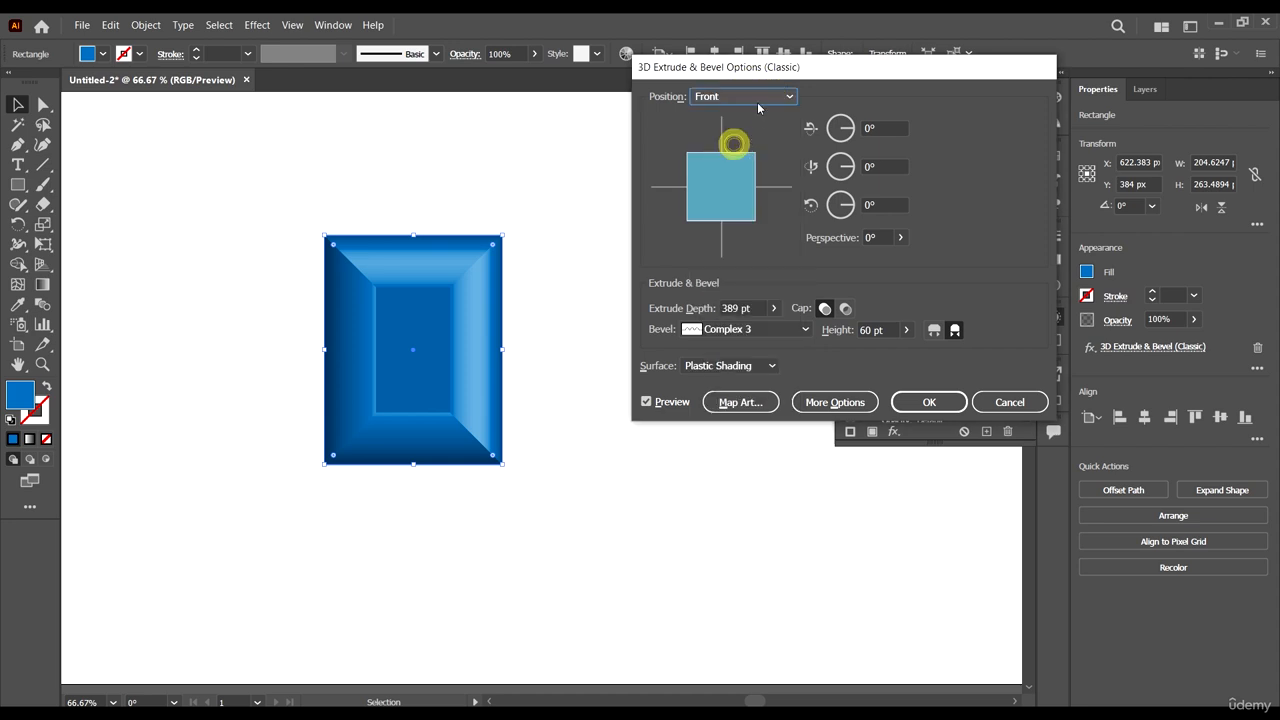
scroll(754, 95, "down", 2)
scroll(748, 98, "down", 1)
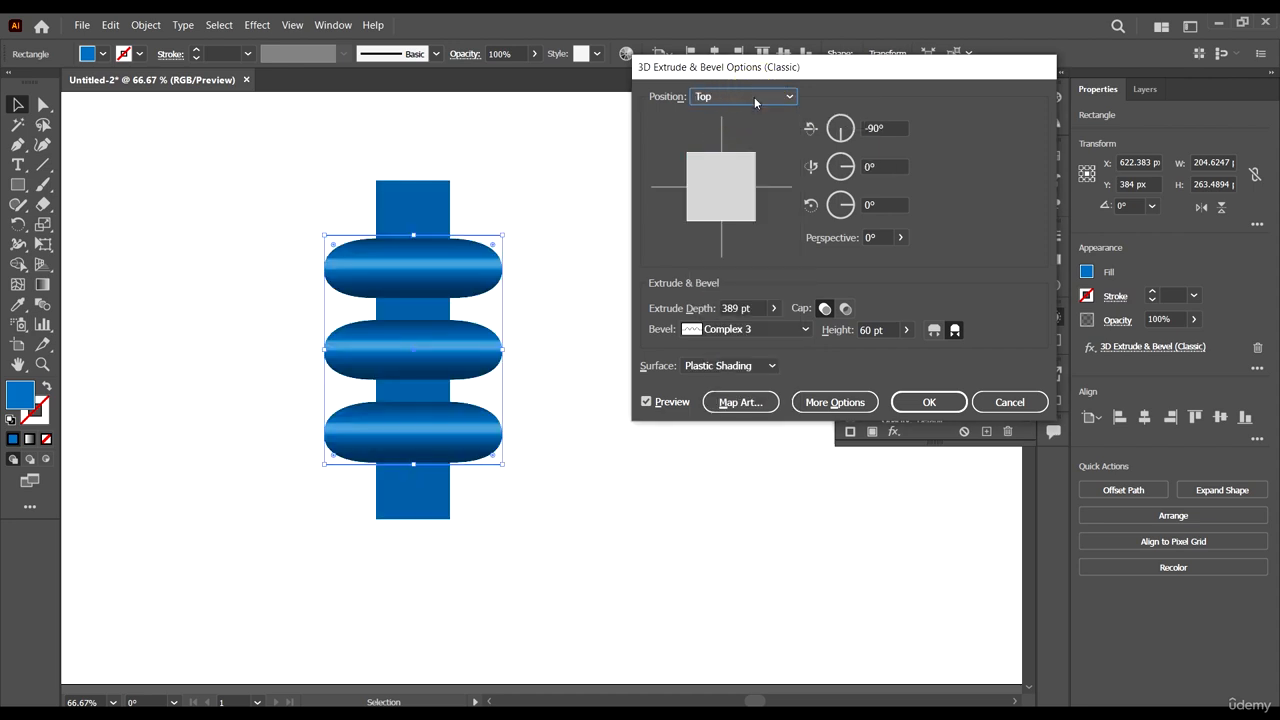
scroll(754, 96, "down", 1)
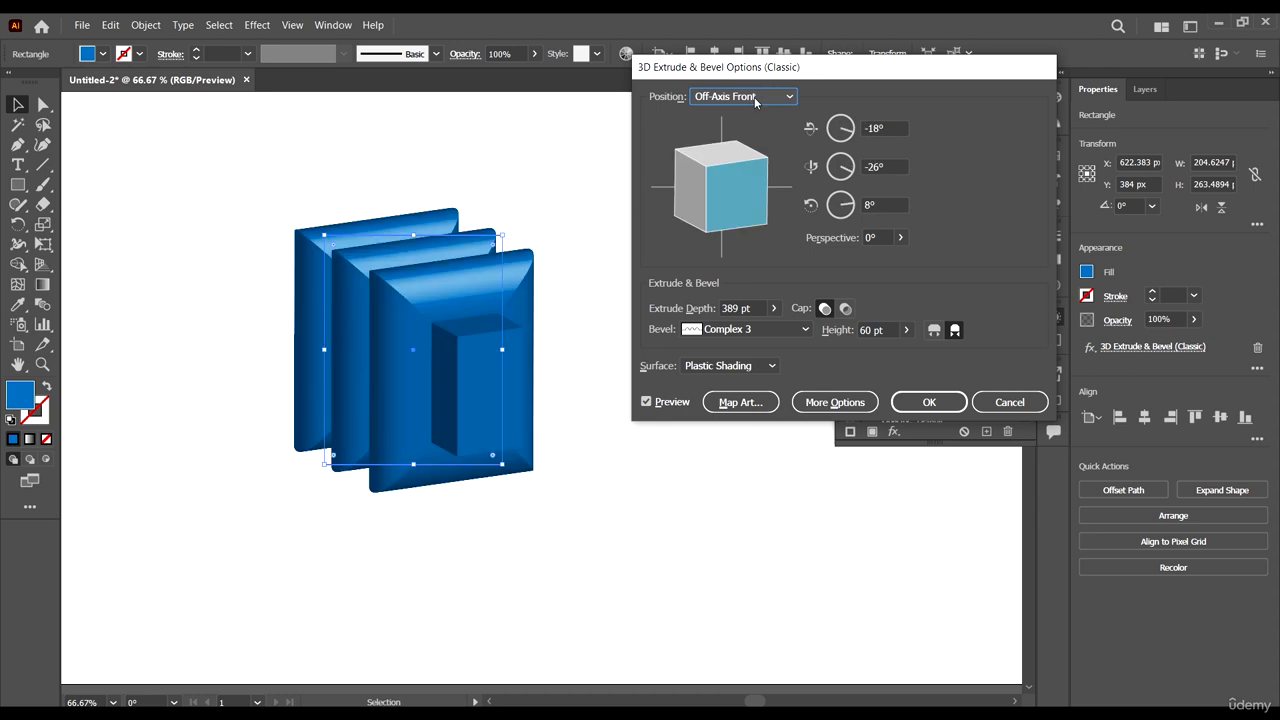
Try the Off-Axis Back and Off-Axis Right positions, and set the block's position to Isometric Left
left_click(754, 96)
left_click(768, 271)
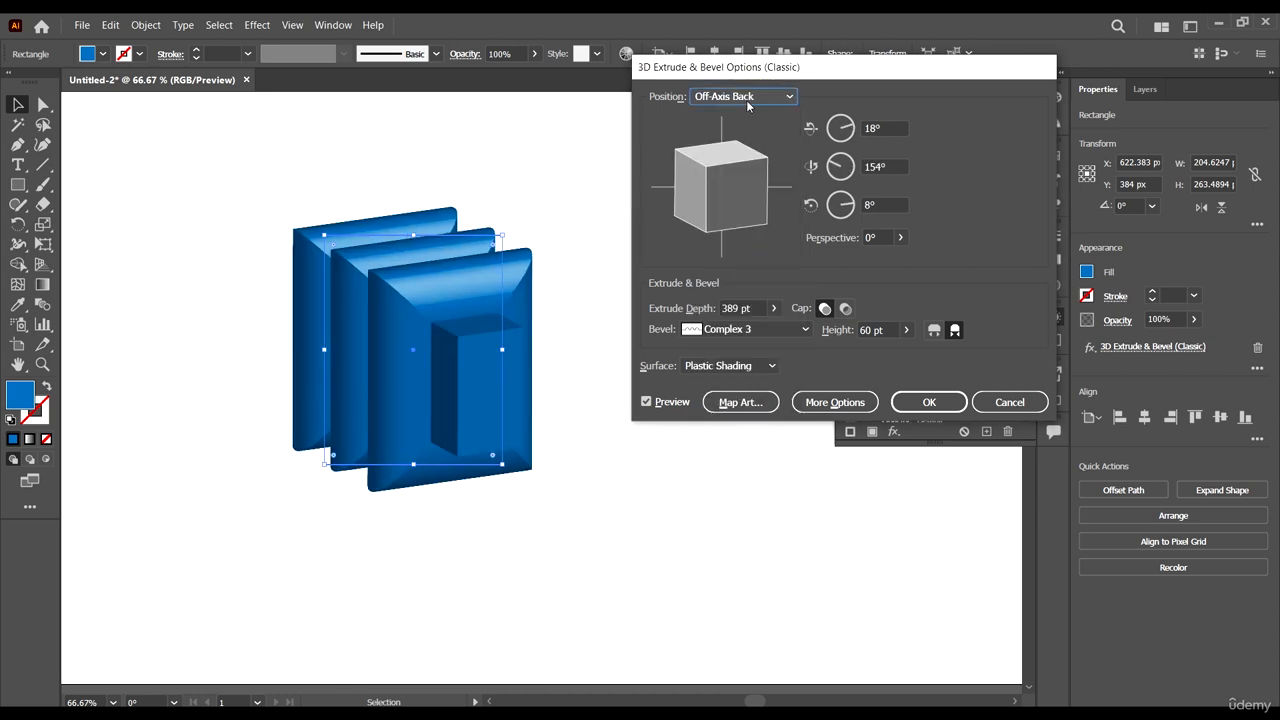
left_click(752, 97)
left_click(740, 307)
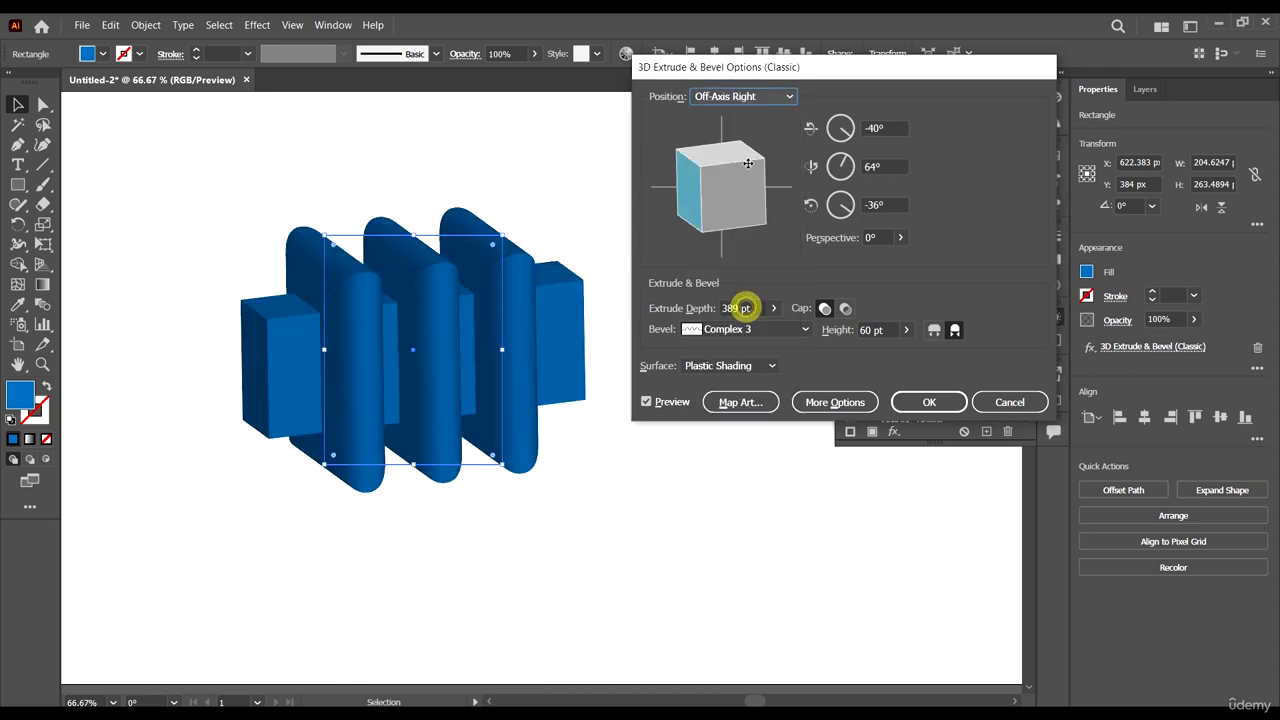
left_click(762, 95)
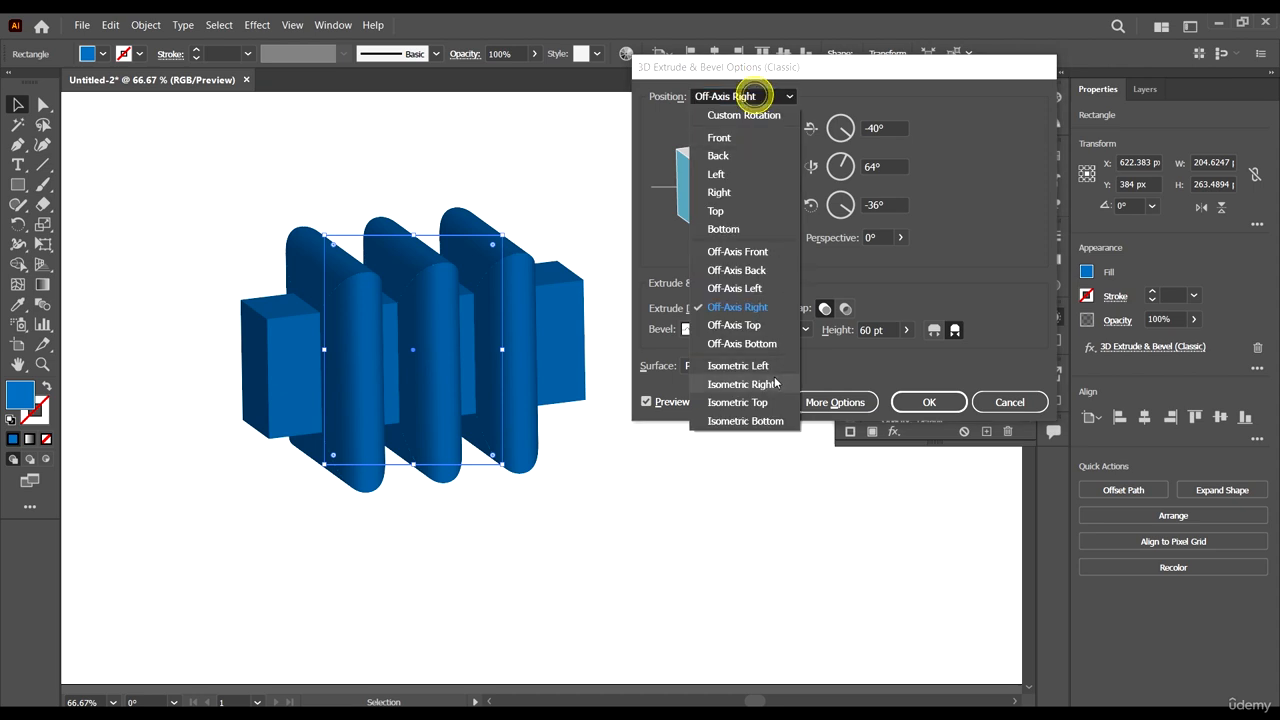
left_click(771, 365)
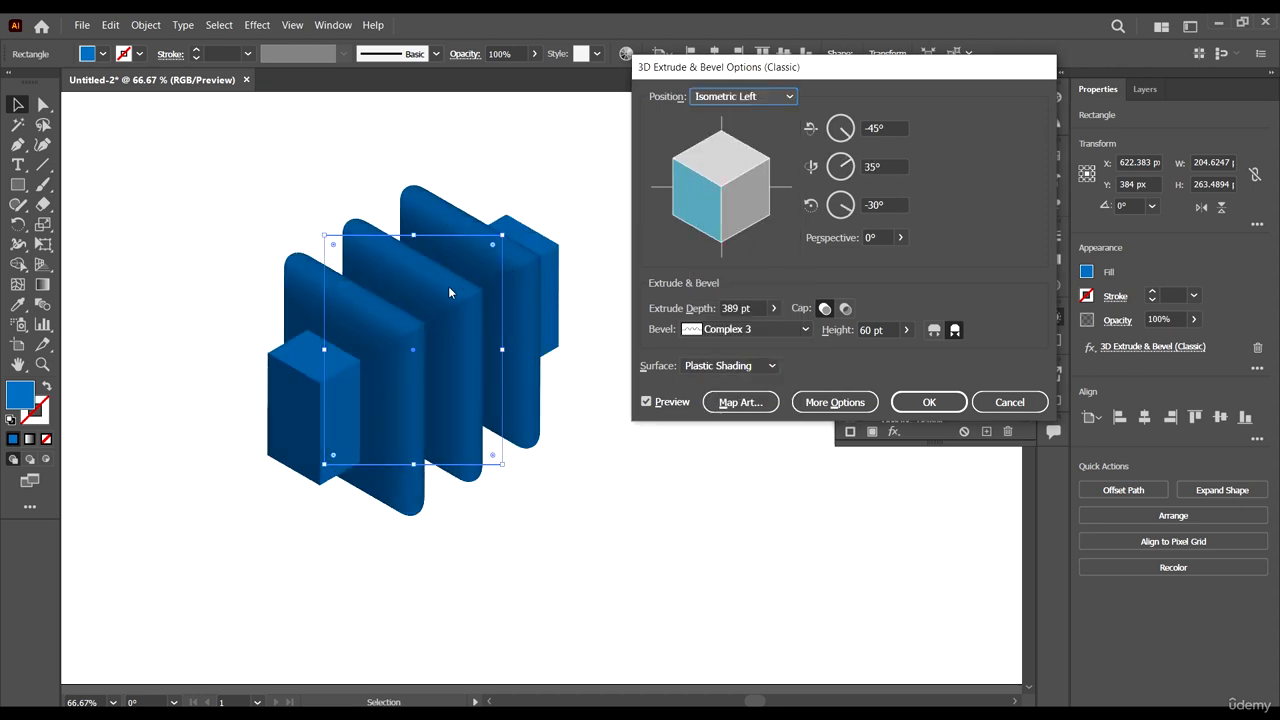
Rotate the block freely to about -34°, 45° and -19°, apply the effect, and deselect the block with the whole artboard in view
left_click_drag(772, 146, 768, 150)
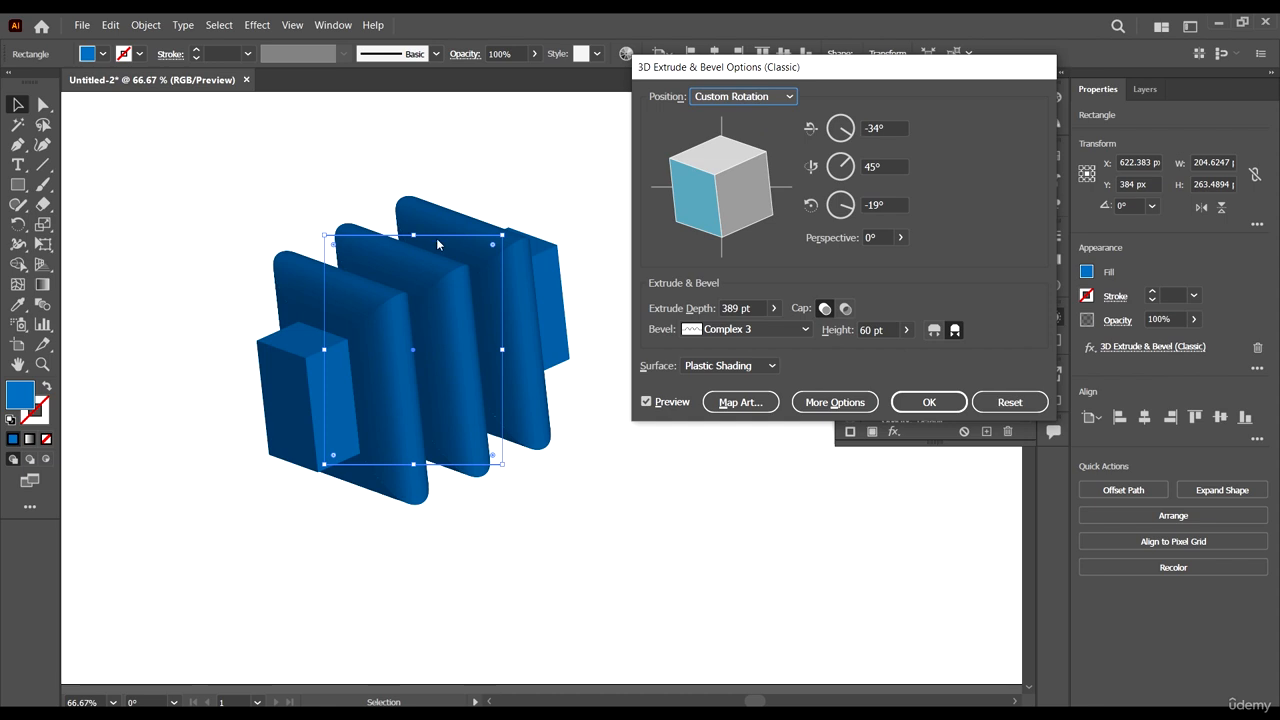
left_click(929, 402)
key("ctrl+0")
left_click(706, 492)
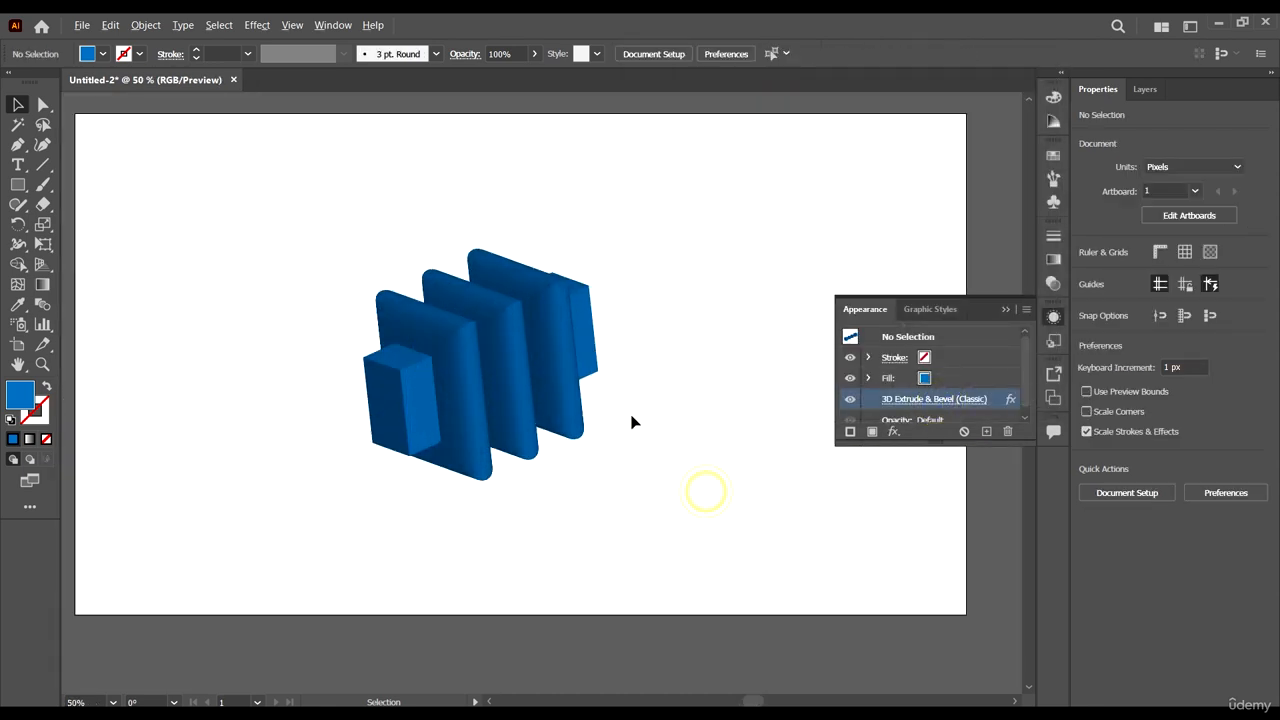
Move the extruded block to the left part of the artboard, at about X 338 px, and keep it selected
left_click_drag(543, 377, 362, 366)
scroll(223, 223, "down", 1)
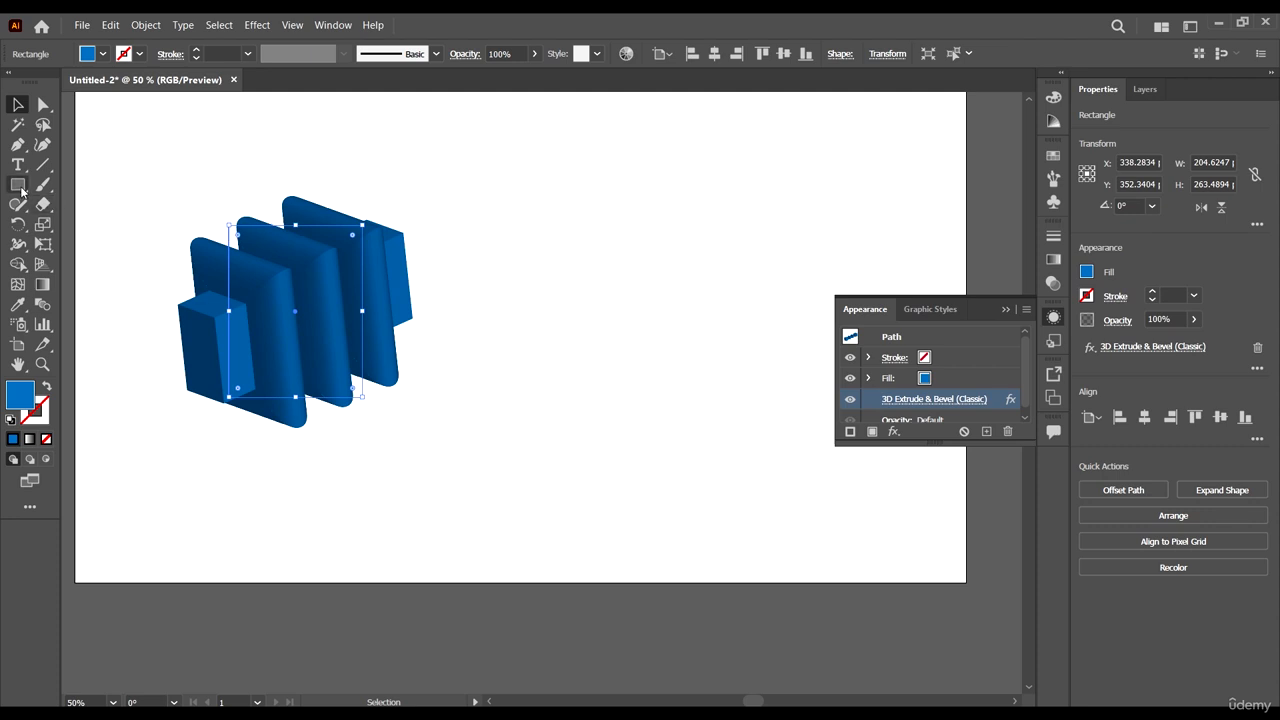
left_click(18, 185)
left_click(18, 104)
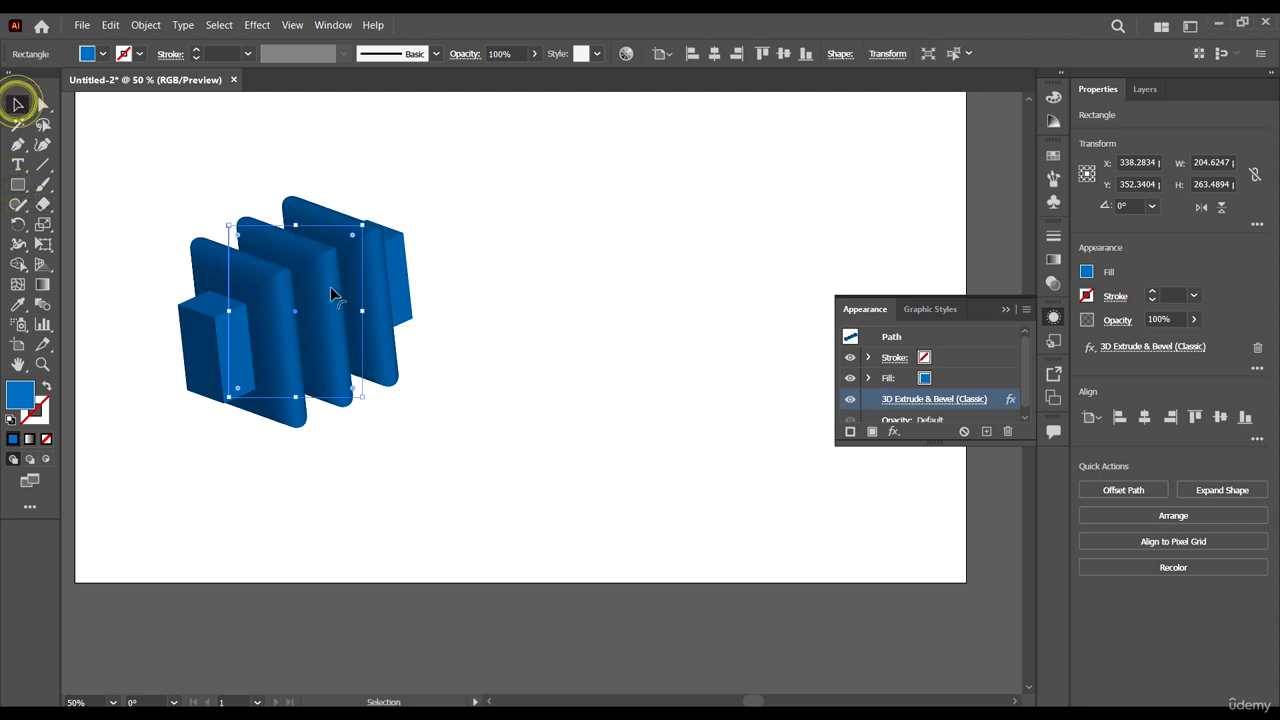
left_click(330, 292)
scroll(862, 386, "up", 1)
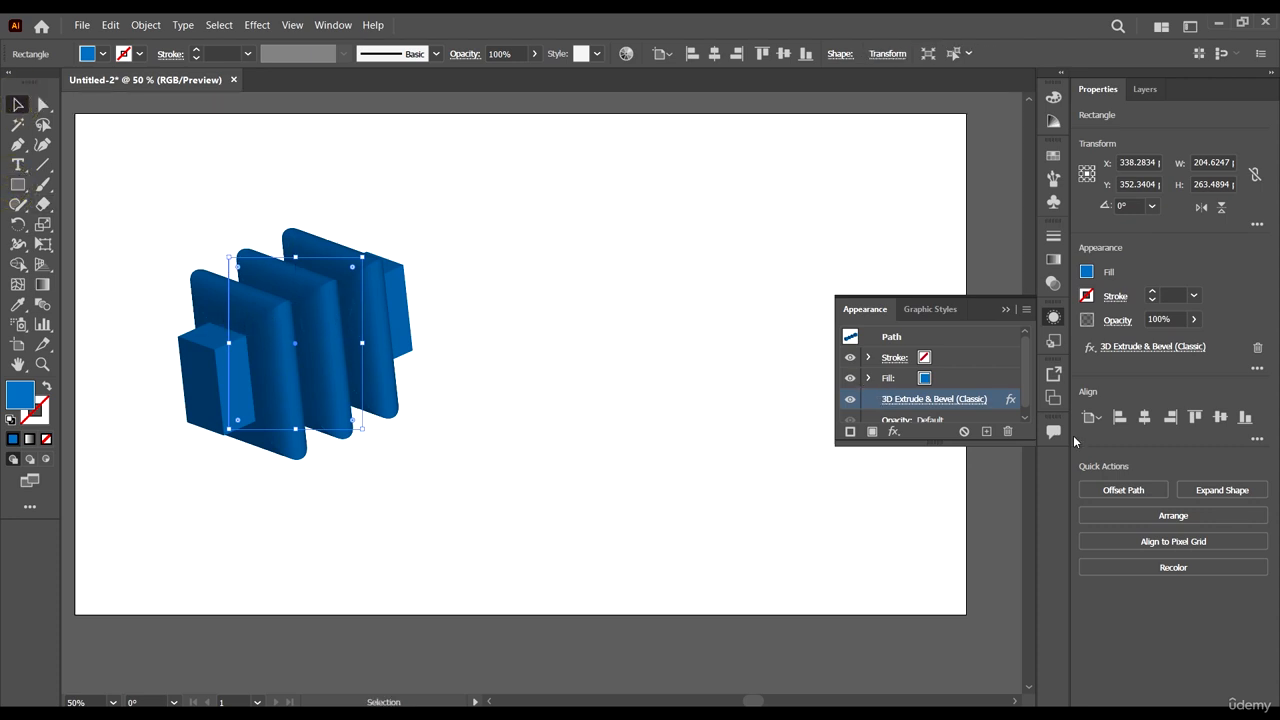
Reopen the block's 3D Extrude & Bevel (Classic) effect for editing and expand its additional surface lighting options
left_click(975, 401)
left_click(955, 400)
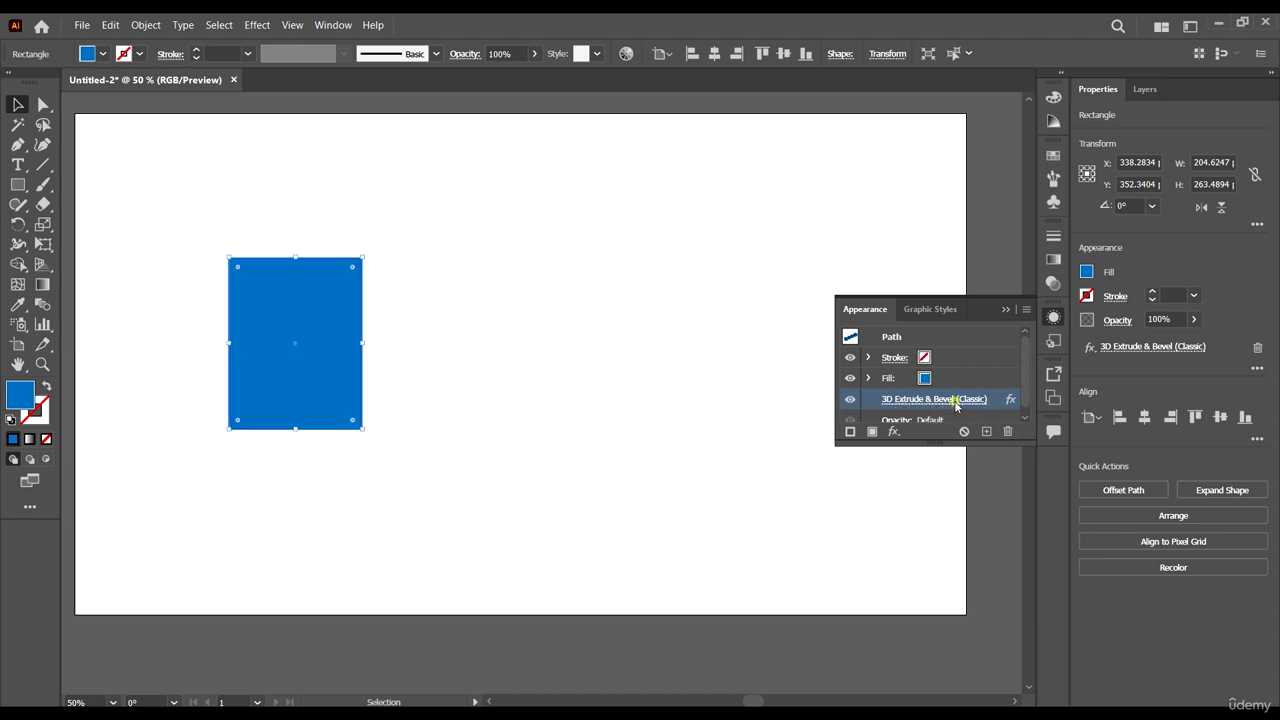
left_click_drag(886, 74, 878, 116)
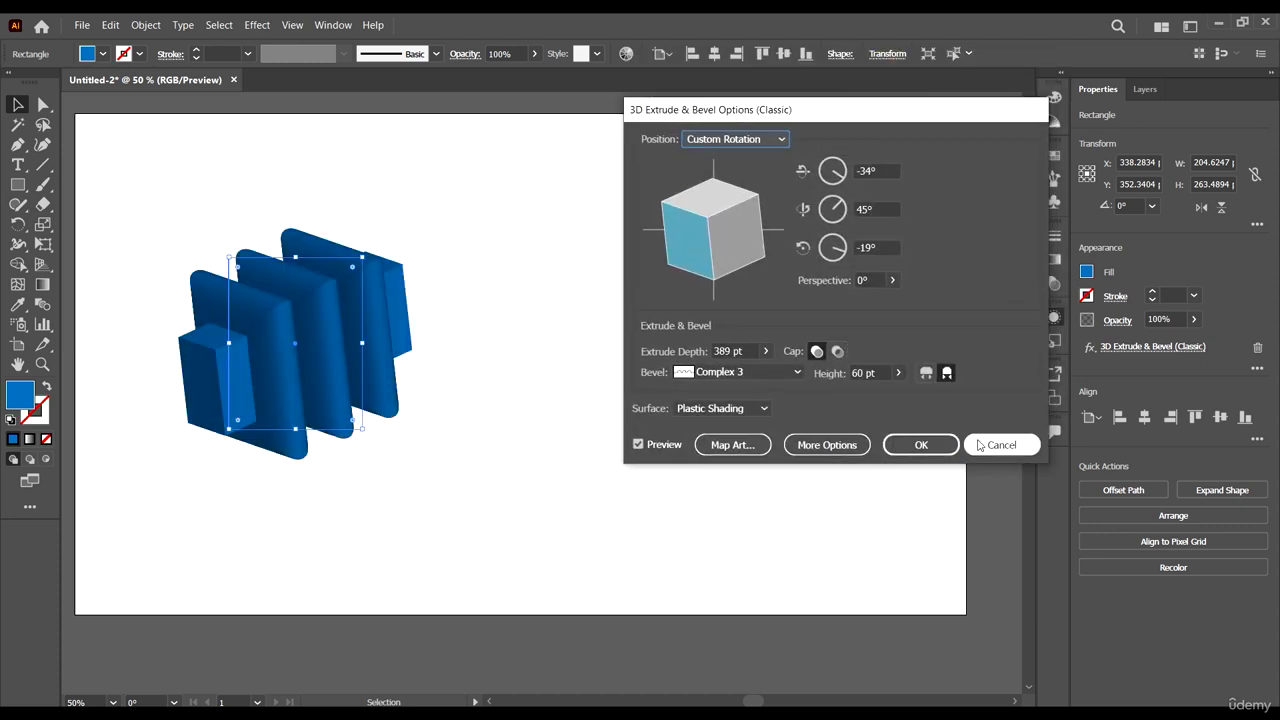
left_click(828, 444)
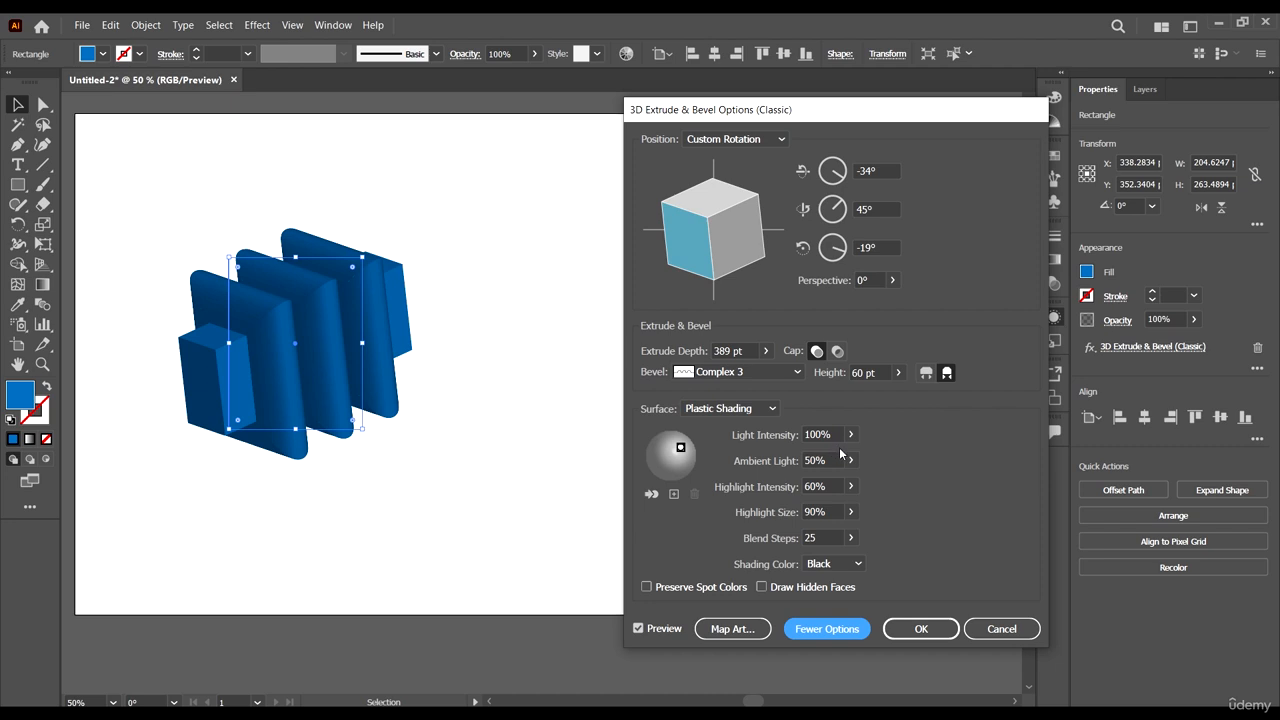
Reposition the light source on the shading sphere toward the sphere's right edge
left_click(680, 448)
mouse_move(681, 452)
left_mouse_down()
mouse_move(658, 457)
mouse_move(663, 474)
mouse_move(650, 468)
mouse_move(675, 475)
mouse_move(683, 459)
mouse_move(667, 450)
mouse_move(688, 454)
left_mouse_up()
left_click(667, 450)
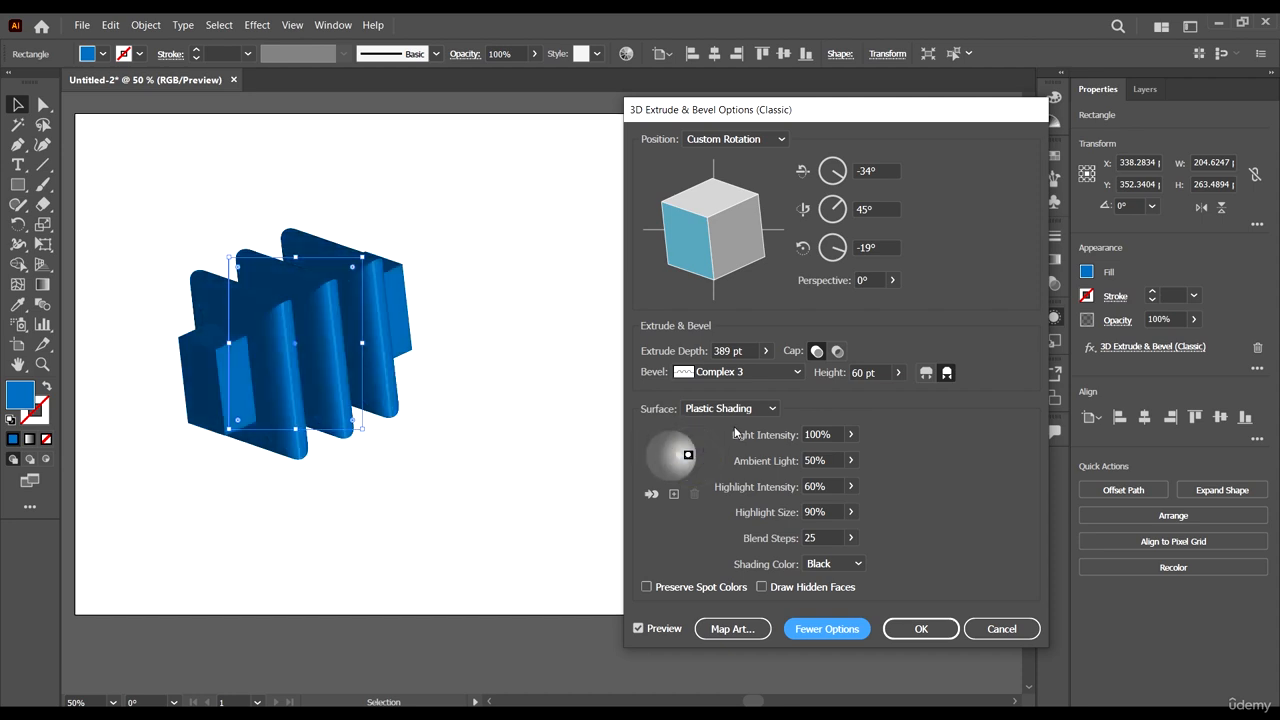
Try adjusting the light intensity, leave it at 100%, and set the ambient light to 42%
left_click(847, 435)
left_click_drag(847, 455, 837, 507)
left_click(925, 472)
left_click(850, 460)
left_click(875, 490)
Set the highlight intensity to 100%, try a highlight size of 100%, and return the highlight size to 90%
left_click(850, 486)
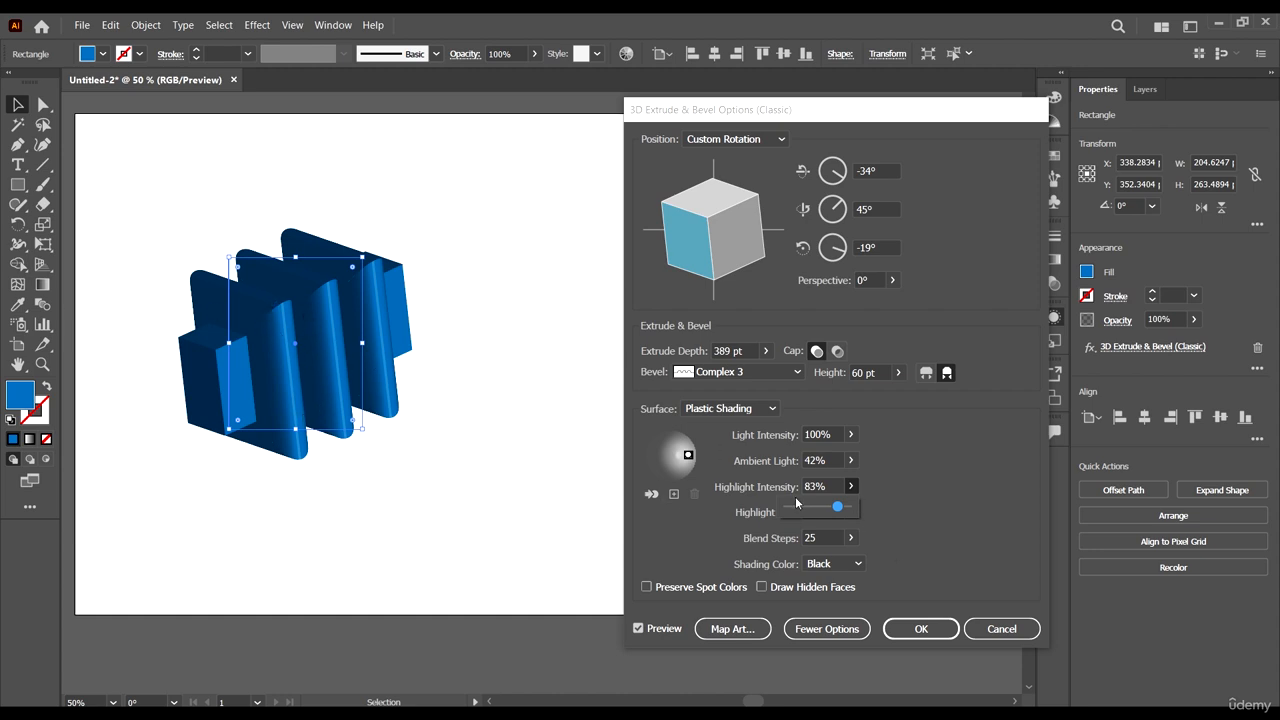
mouse_move(840, 509)
left_mouse_down()
mouse_move(909, 510)
mouse_move(812, 533)
mouse_move(848, 531)
left_mouse_up()
left_click(851, 511)
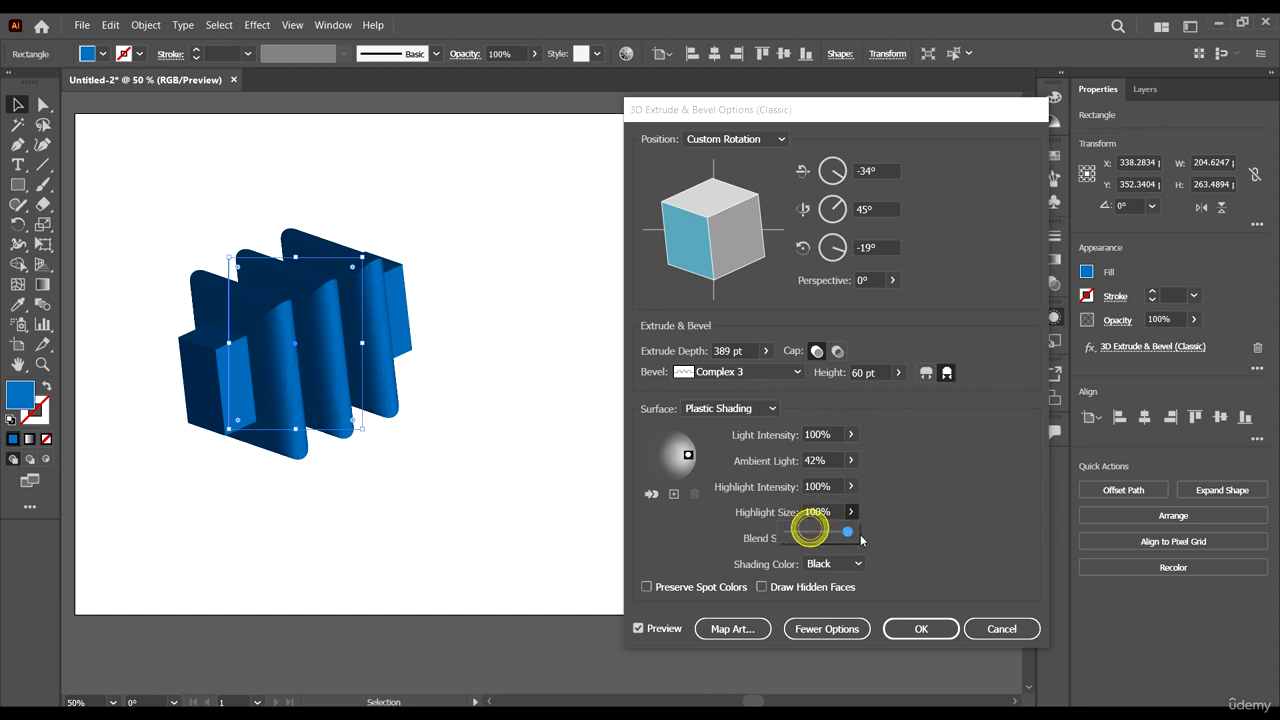
left_click(918, 537)
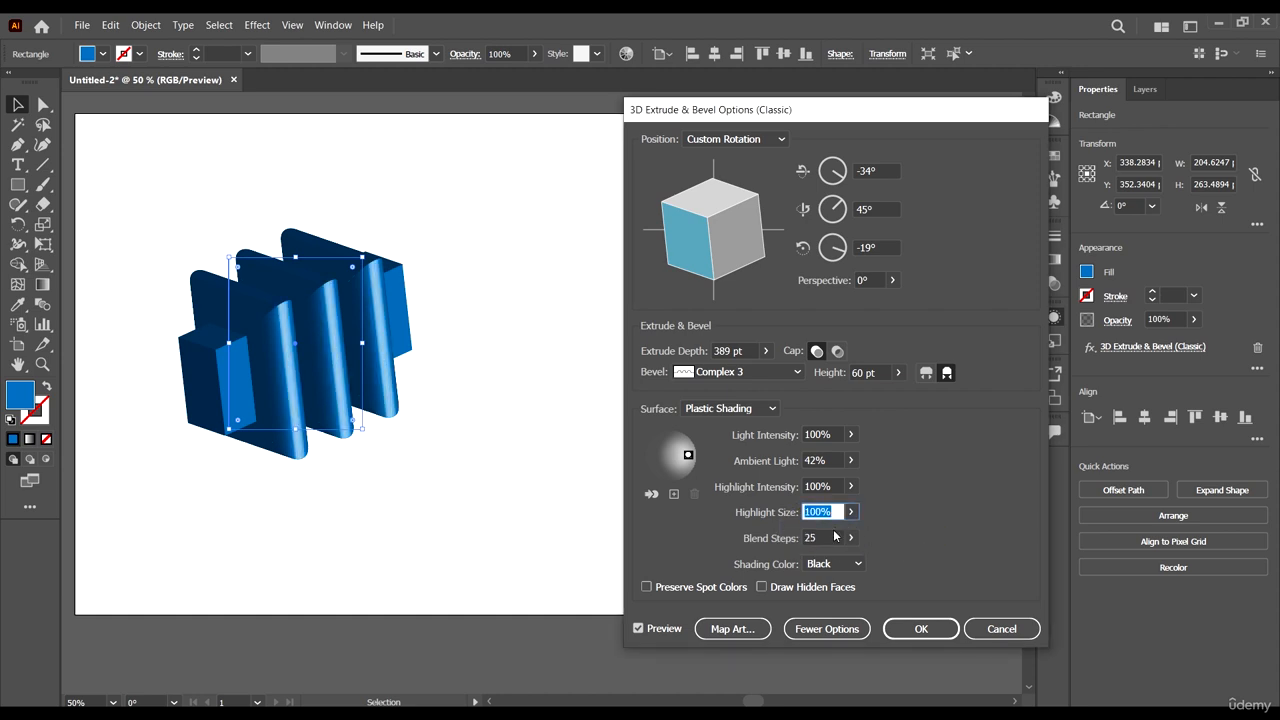
left_click(853, 513)
left_click_drag(848, 531, 841, 532)
left_click(909, 535)
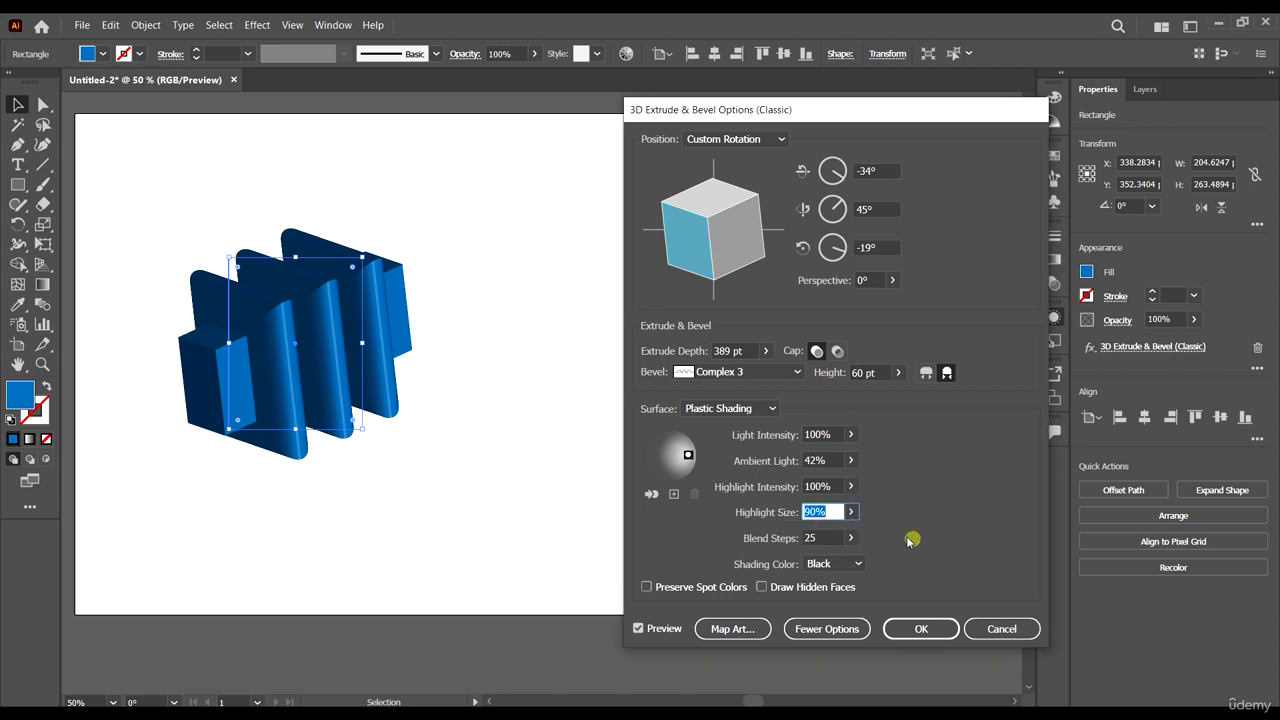
Raise the surface shading's blend steps to 256
left_click(850, 538)
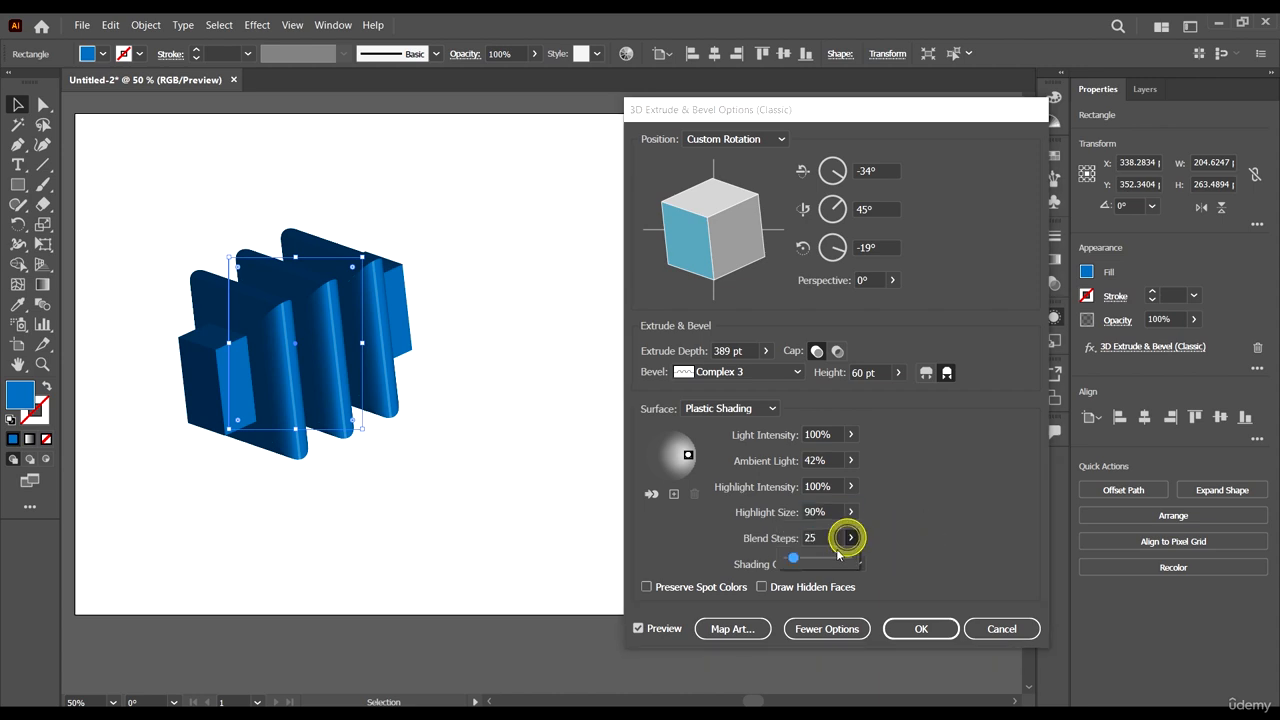
left_click_drag(815, 557, 931, 571)
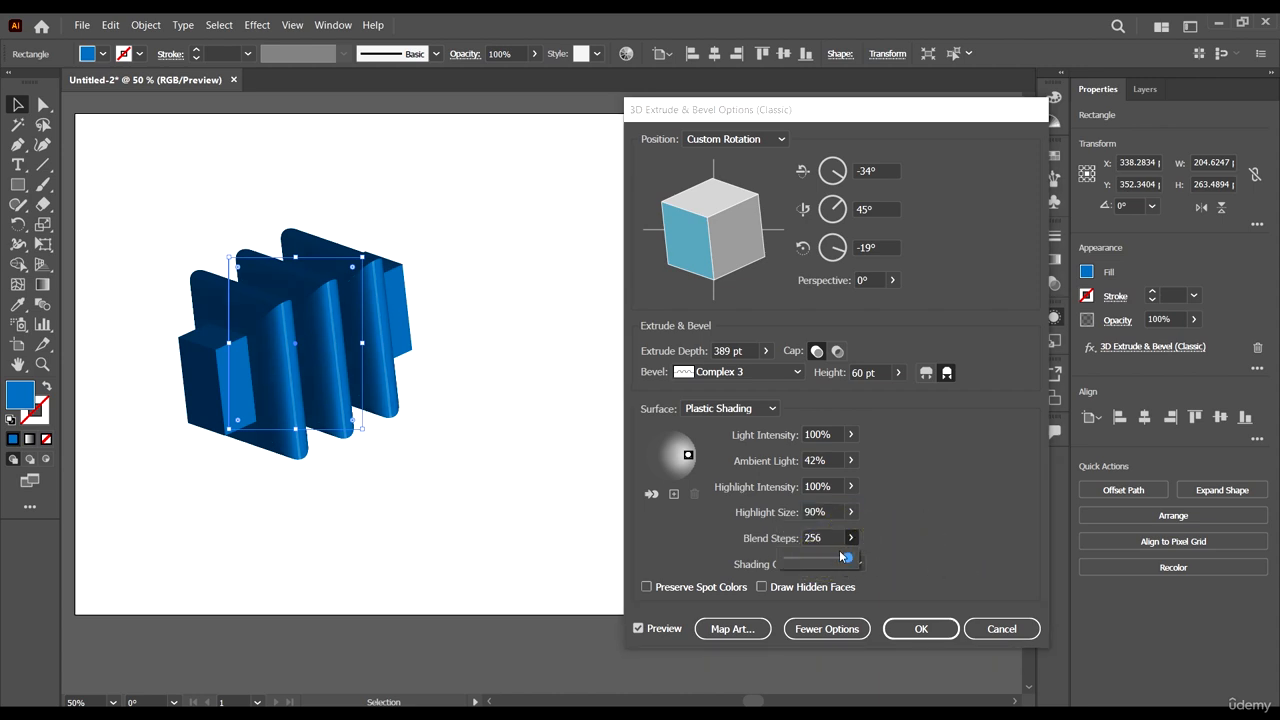
left_click_drag(824, 563, 923, 517)
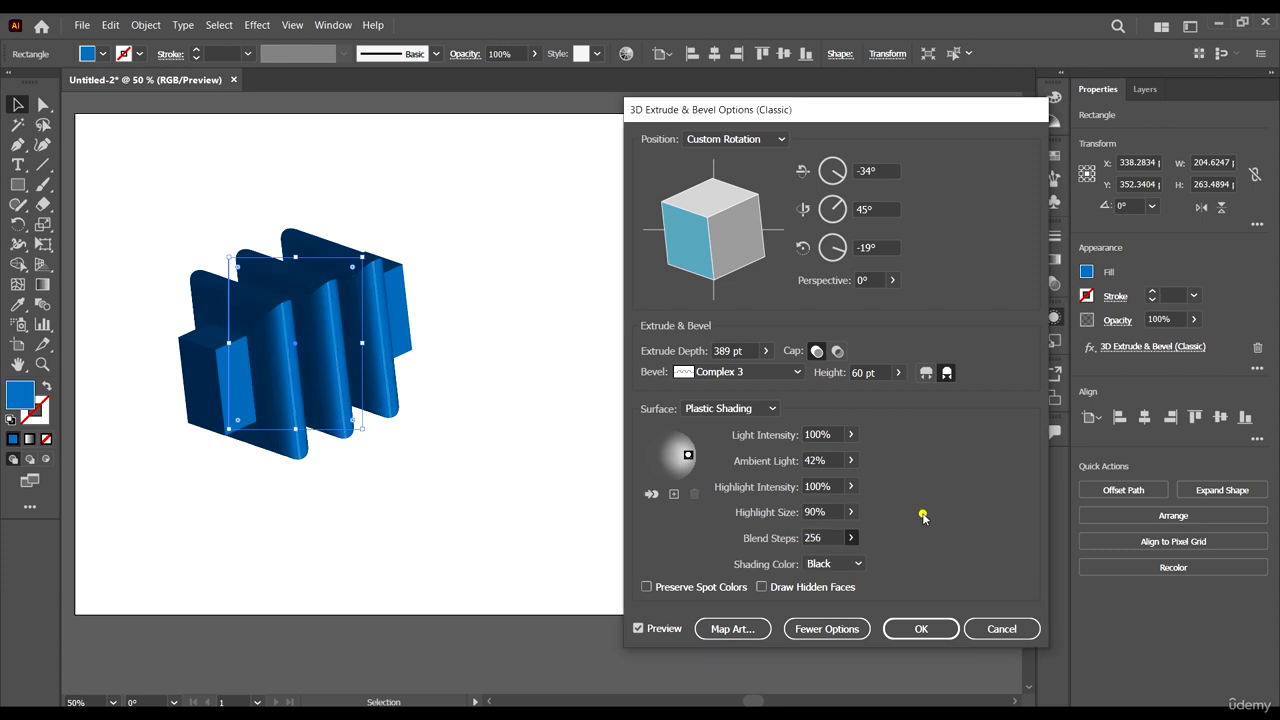
Switch the shading color to Custom and choose the magenta E80FBF for it
left_click(858, 566)
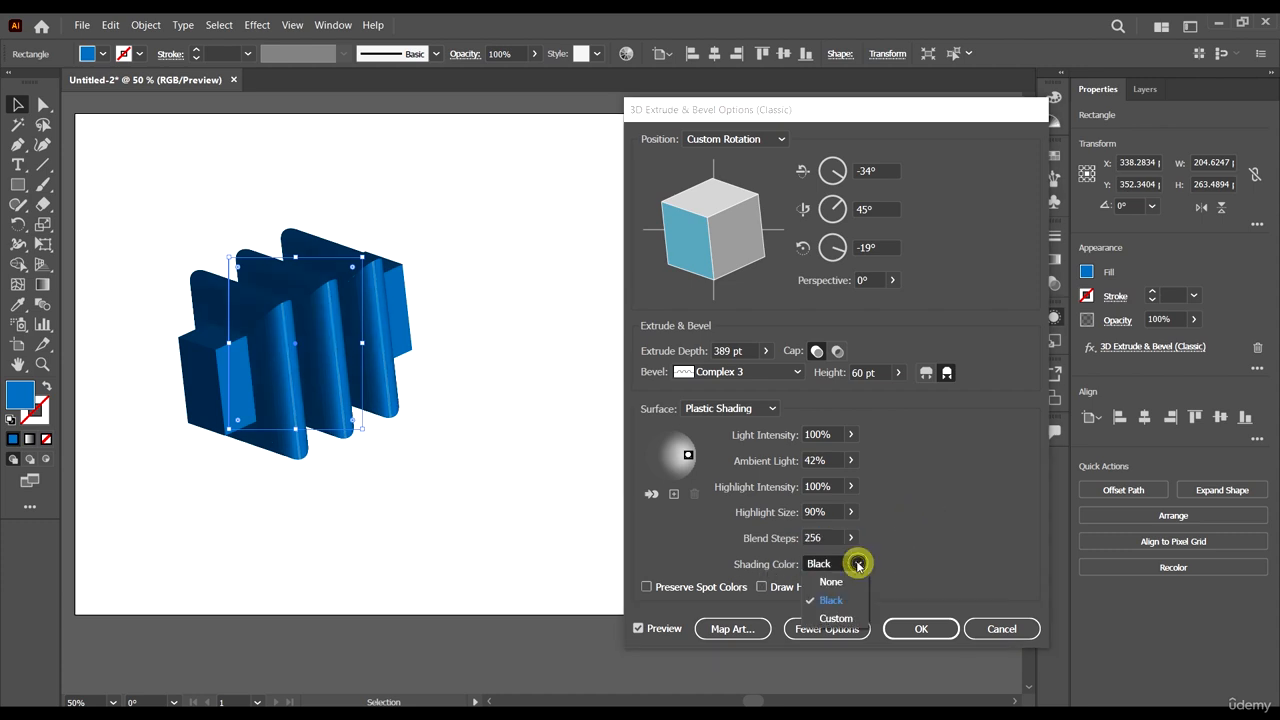
left_click(842, 618)
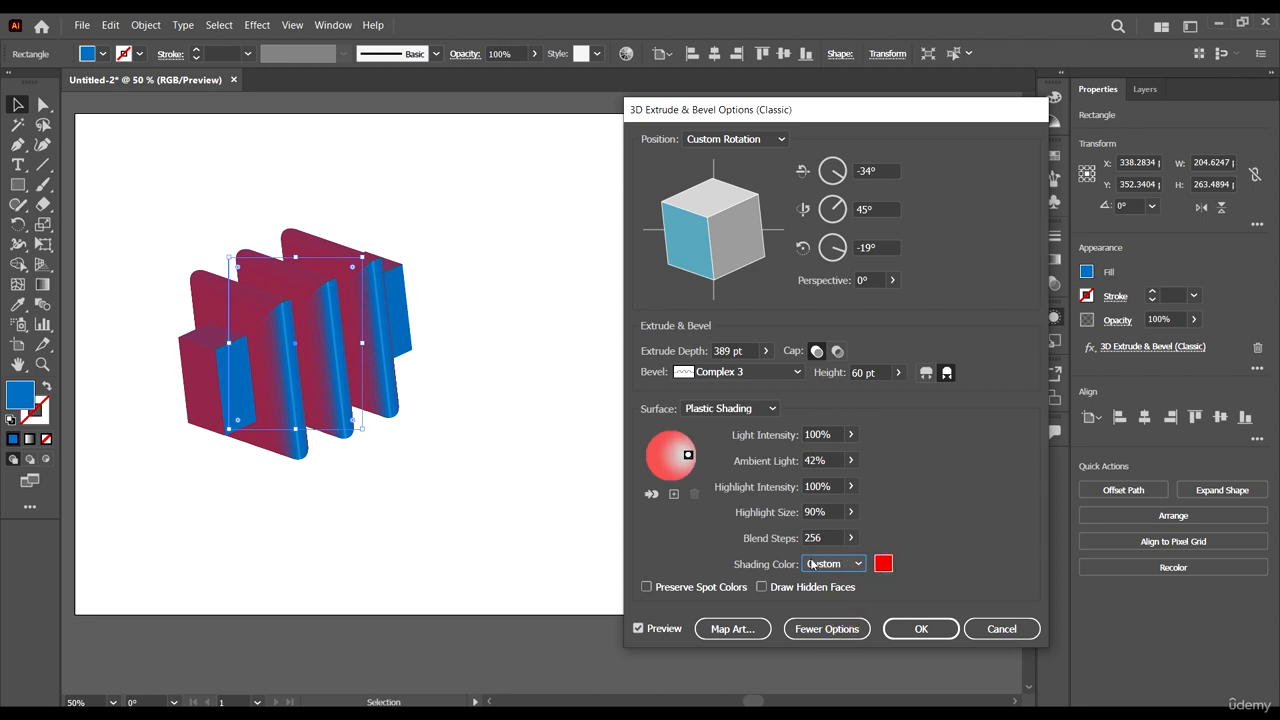
left_click(885, 565)
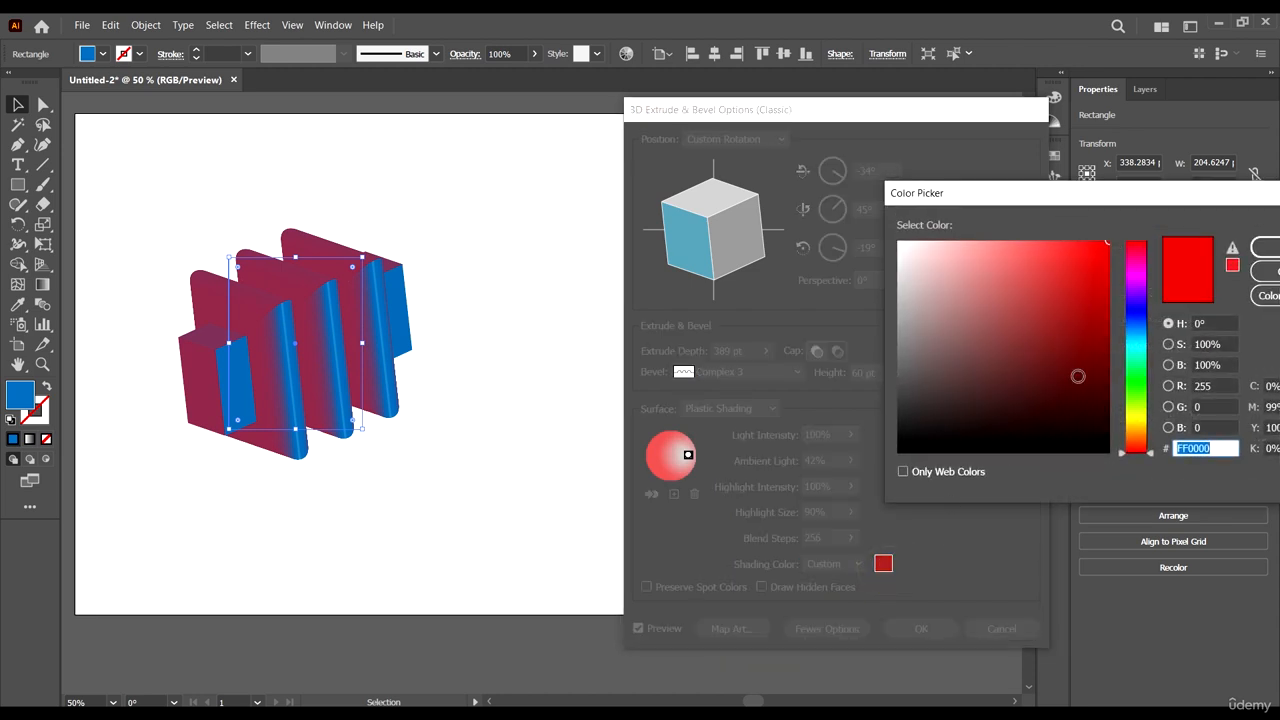
left_click_drag(1133, 313, 1134, 272)
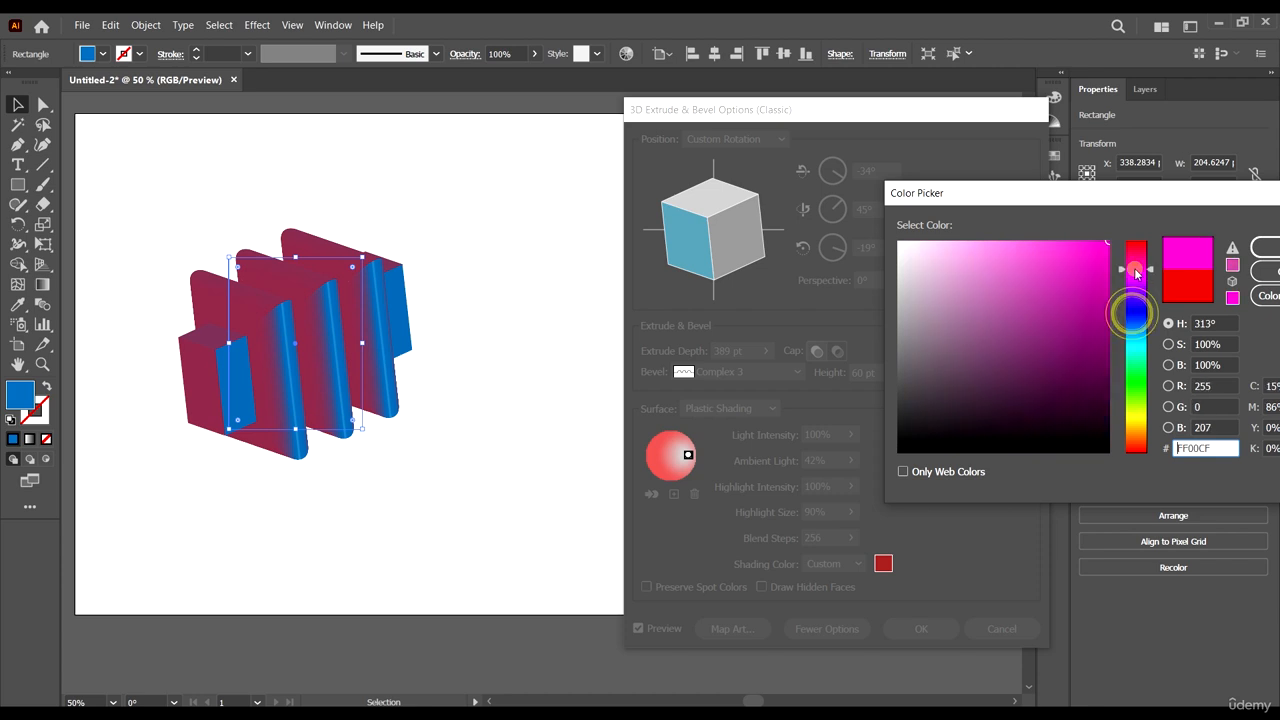
left_click(1102, 258)
left_click(1265, 247)
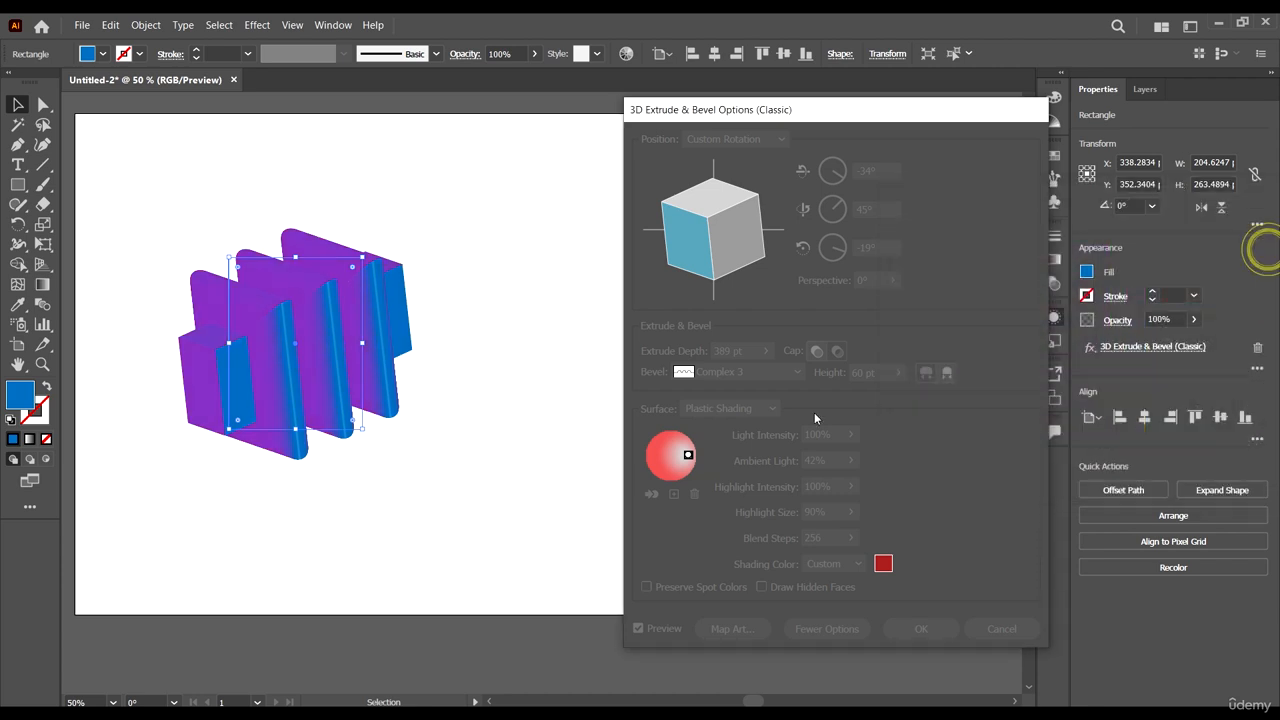
Try a very dark purple as the custom shading color
left_click(883, 565)
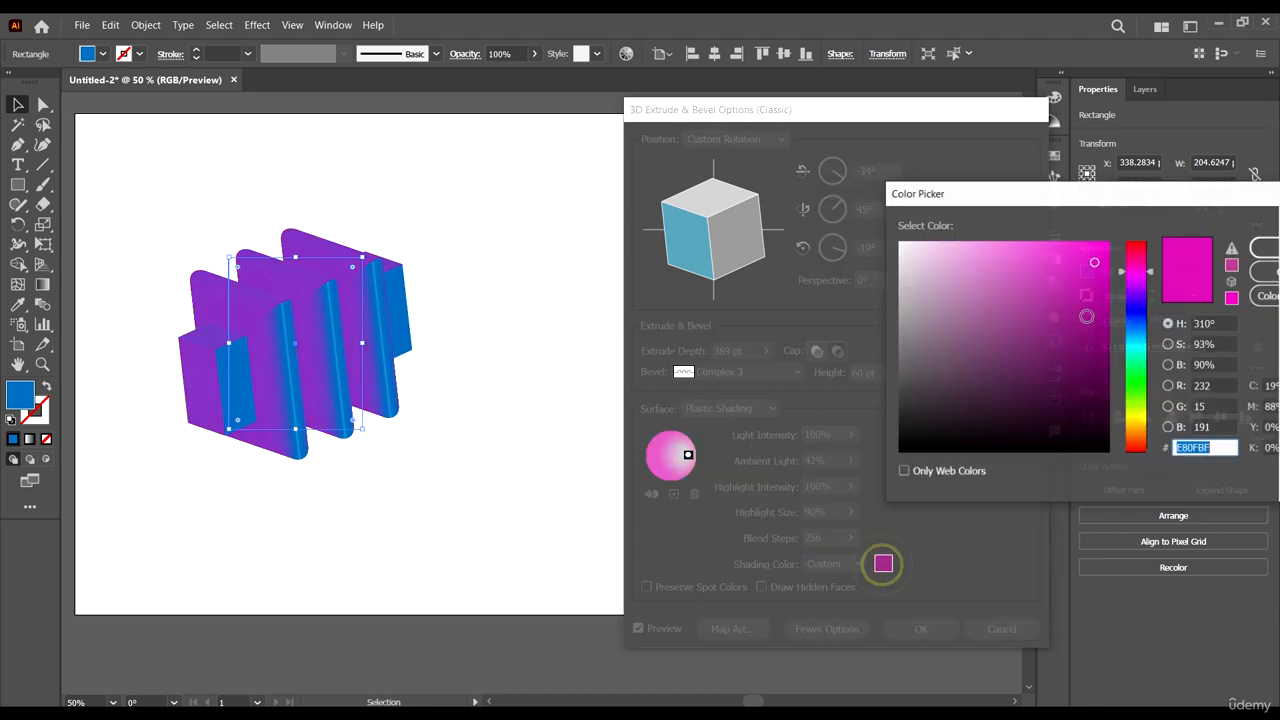
left_click(1096, 401)
left_click(1265, 249)
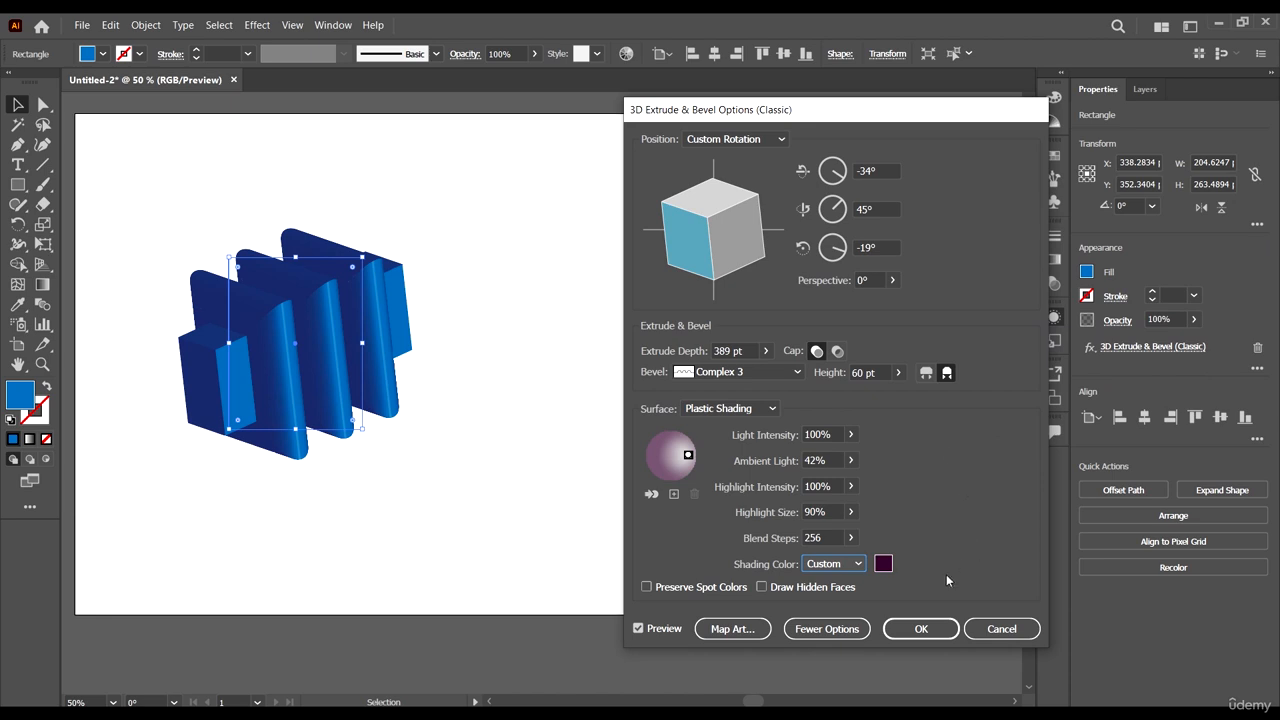
Change the custom shading color to a bright green
left_click(883, 564)
left_click(1139, 387)
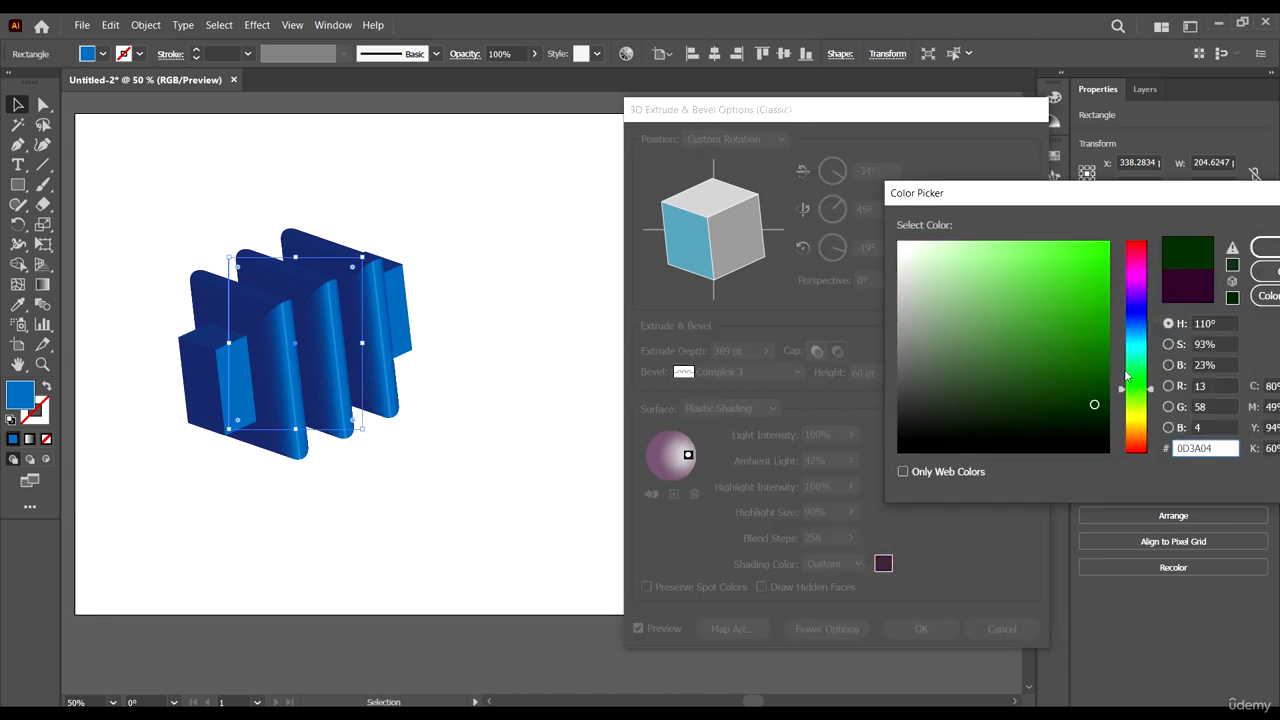
left_click_drag(1049, 319, 1202, 254)
left_click(1265, 249)
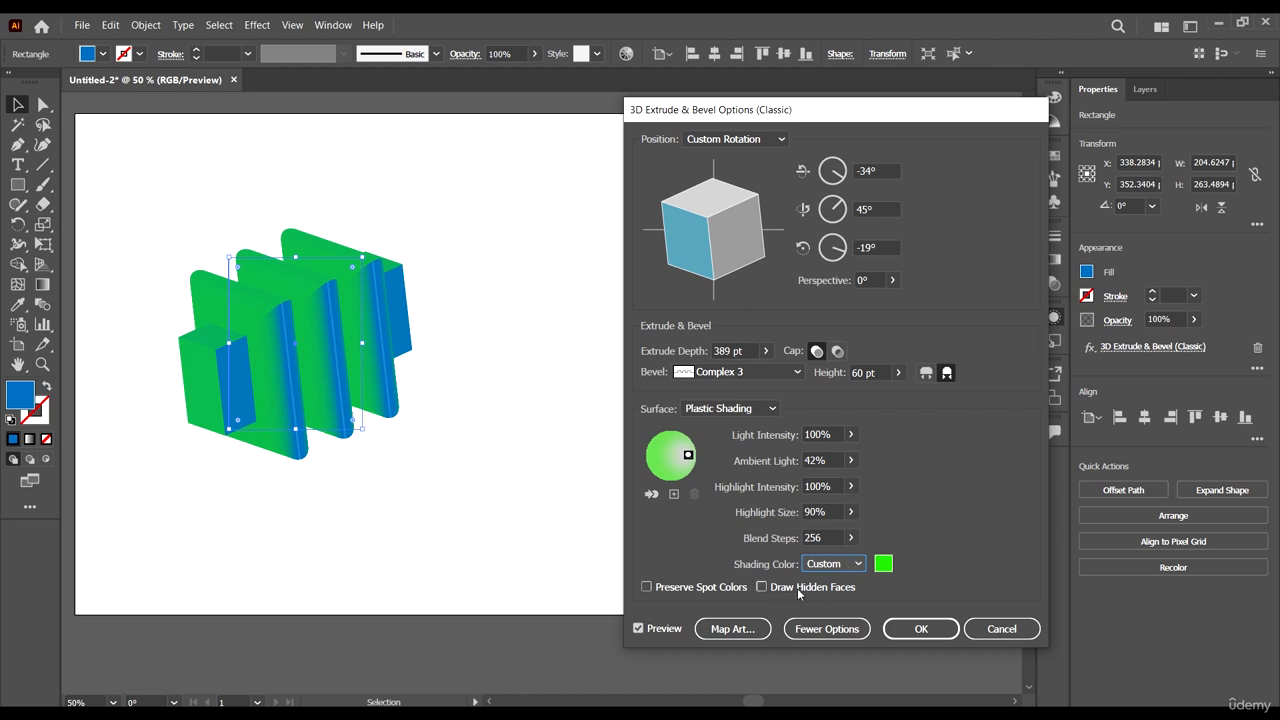
Apply the 3D Extrude & Bevel settings and move the green shaded object towards the artboard's upper-left corner
left_click(762, 588)
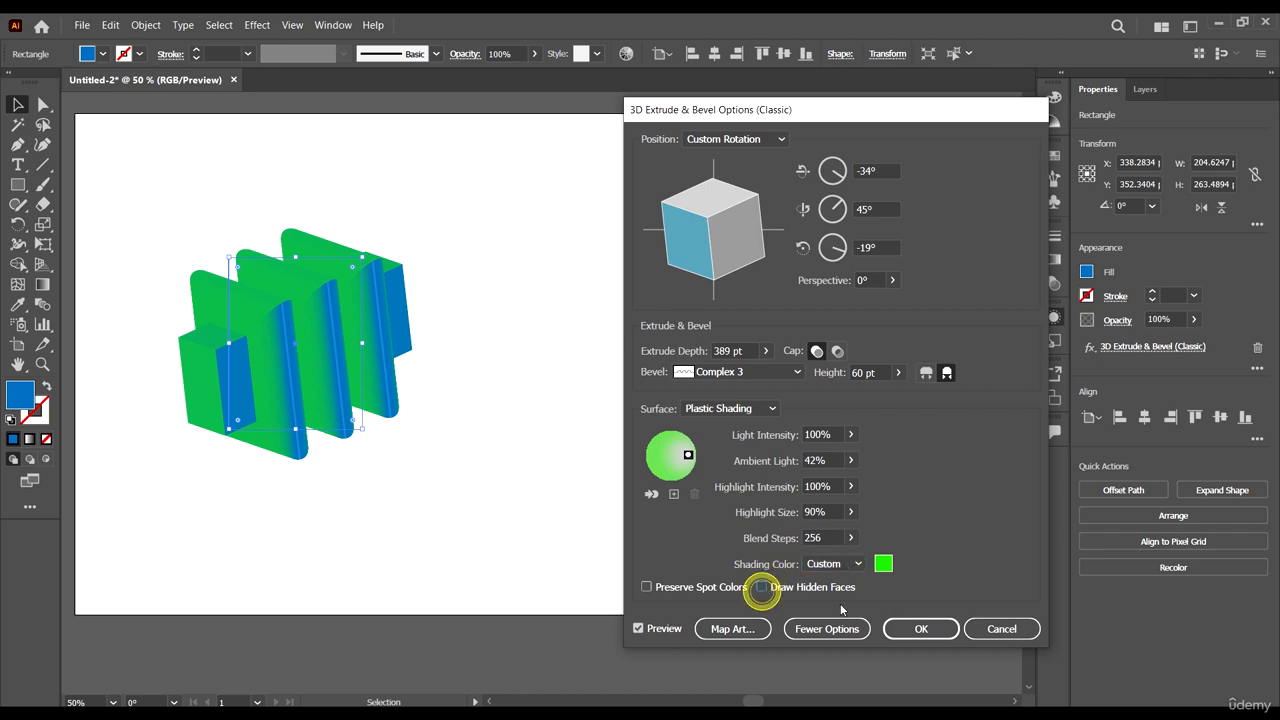
left_click(921, 629)
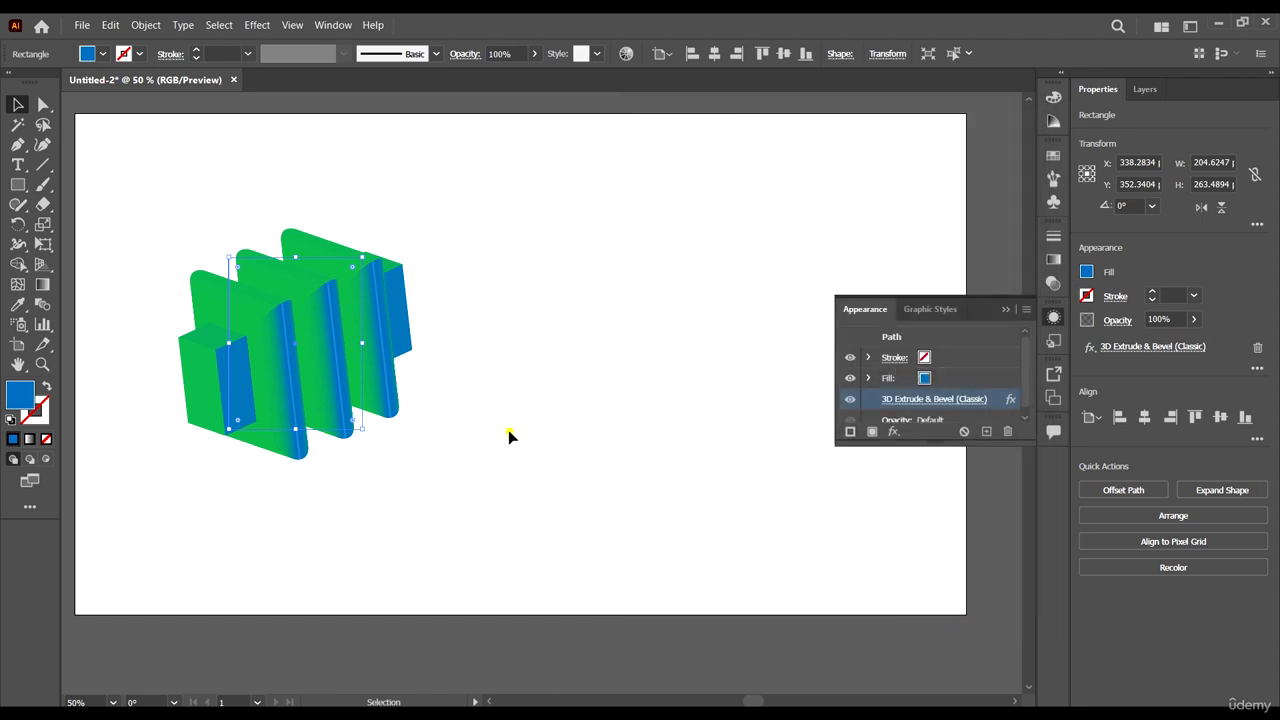
left_click(508, 430)
left_click_drag(328, 366, 283, 268)
Draw a blue rectangle about 349 wide and 435 high beside the green object and move it towards the artboard's centre
left_click(17, 184)
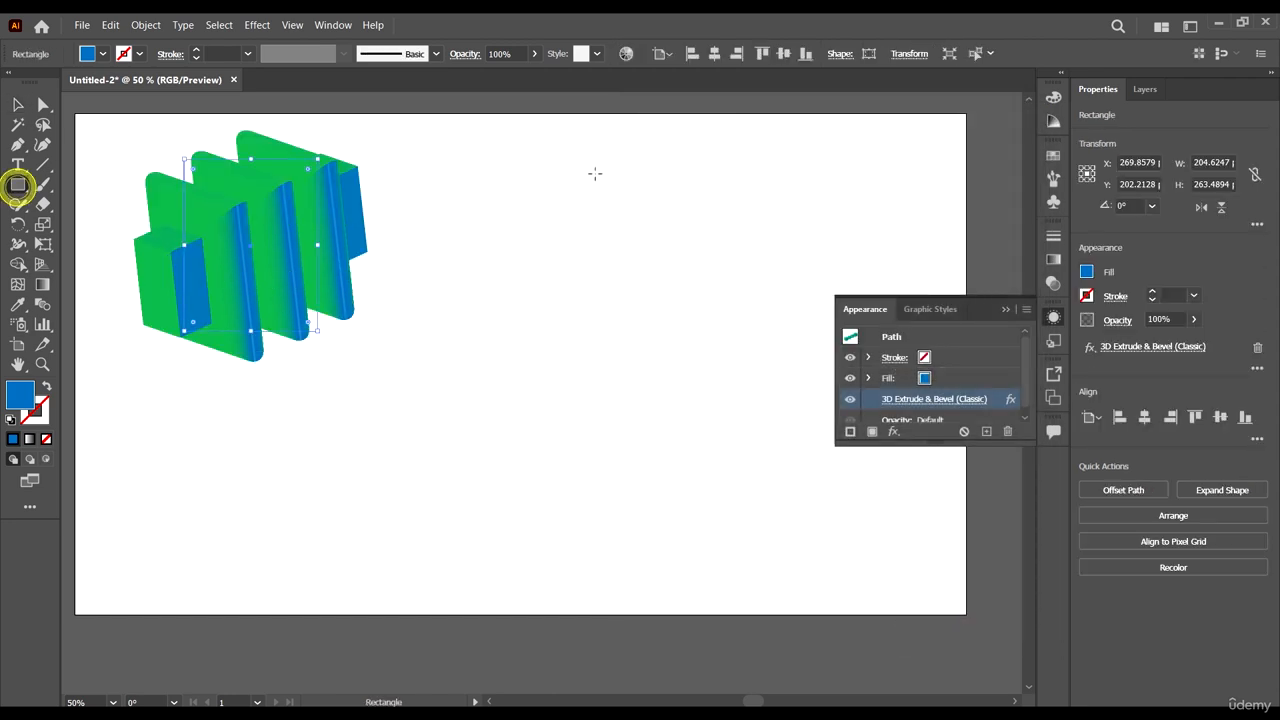
left_click_drag(594, 166, 824, 448)
left_click(17, 104)
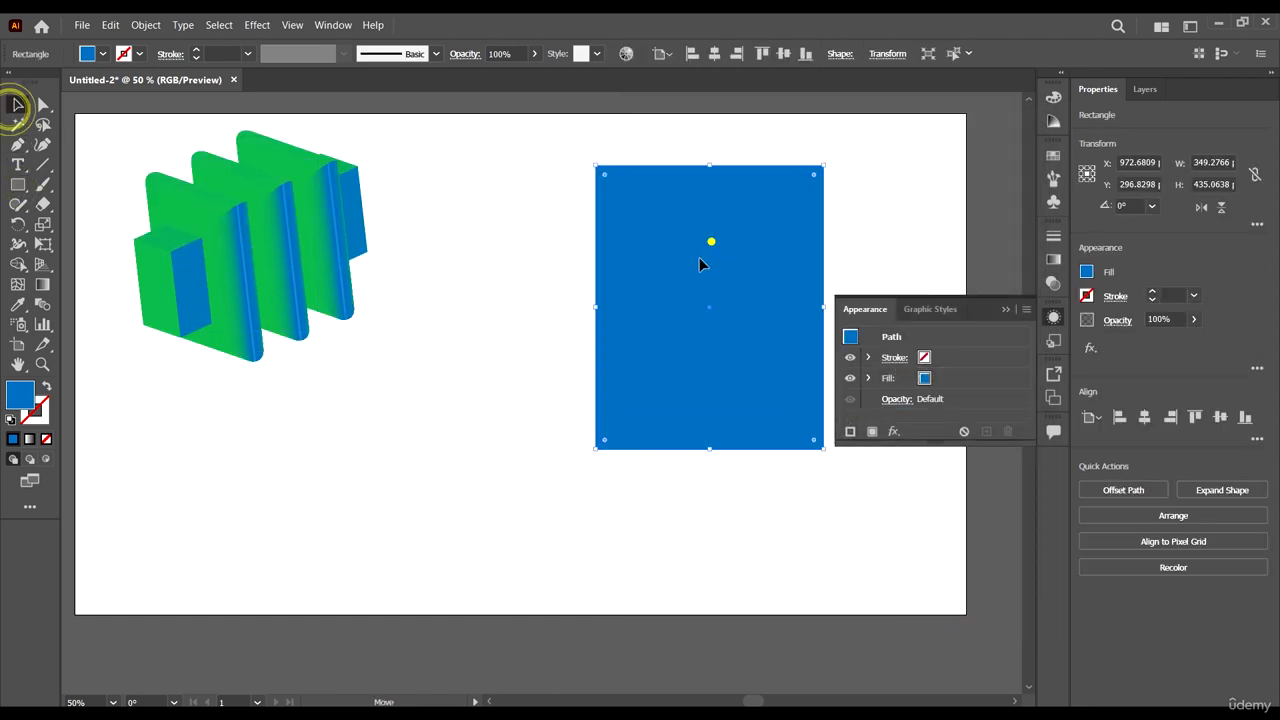
left_click_drag(711, 240, 612, 272)
scroll(605, 248, "right", 1)
scroll(605, 243, "up", 1)
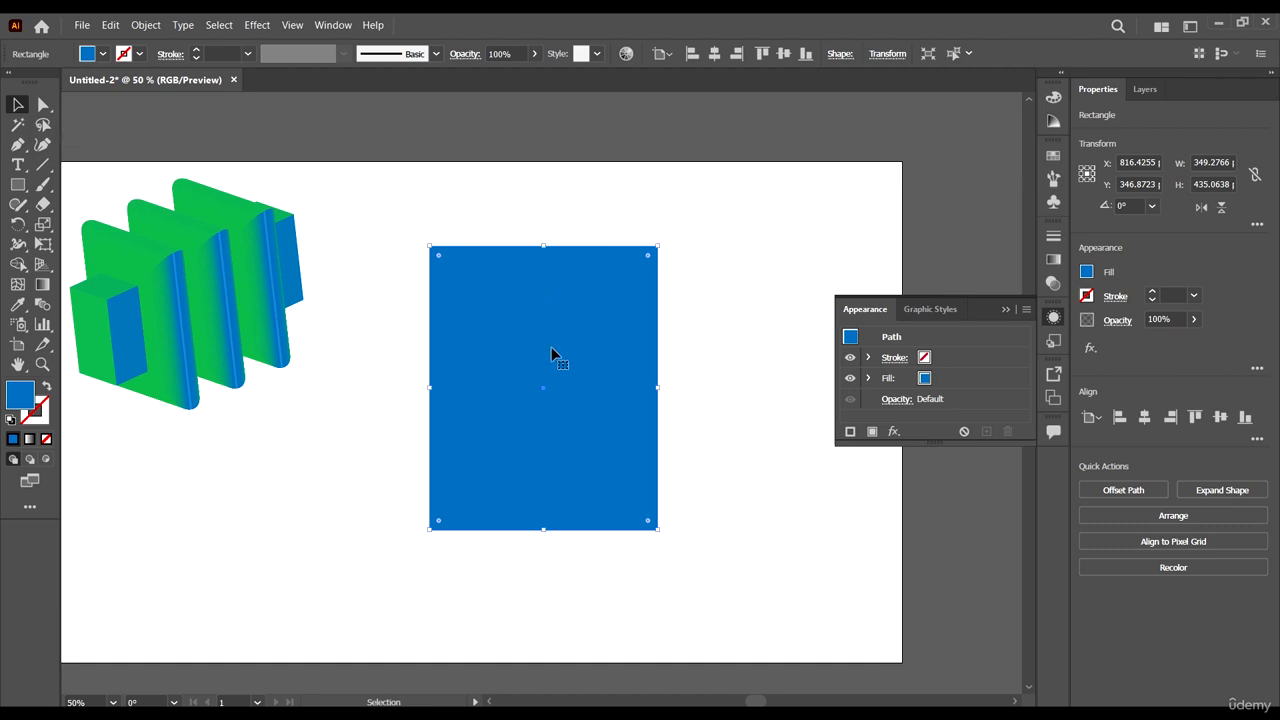
scroll(552, 334, "down", 3)
scroll(552, 334, "up", 4)
left_click_drag(552, 334, 578, 367)
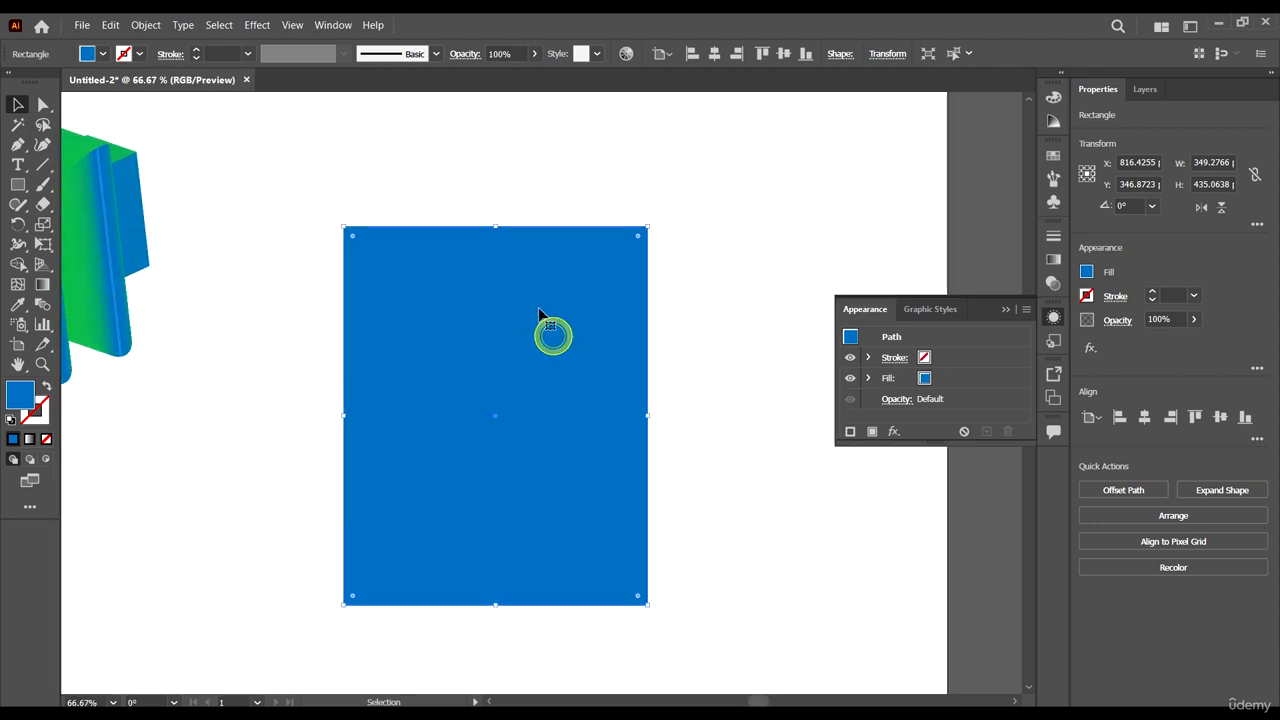
Start the 3D (Classic) Extrude & Bevel effect on the new rectangle, keeping its preview in view
left_click(257, 25)
left_click(370, 122)
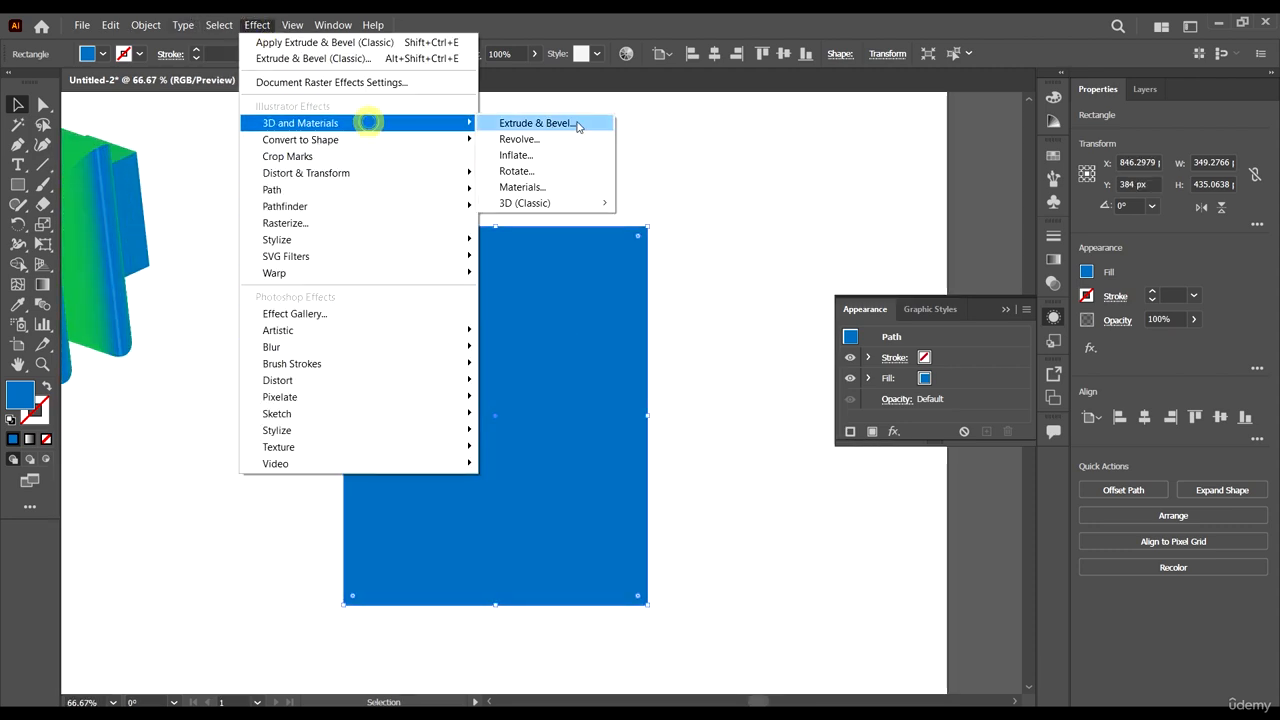
left_click(555, 203)
left_click(724, 204)
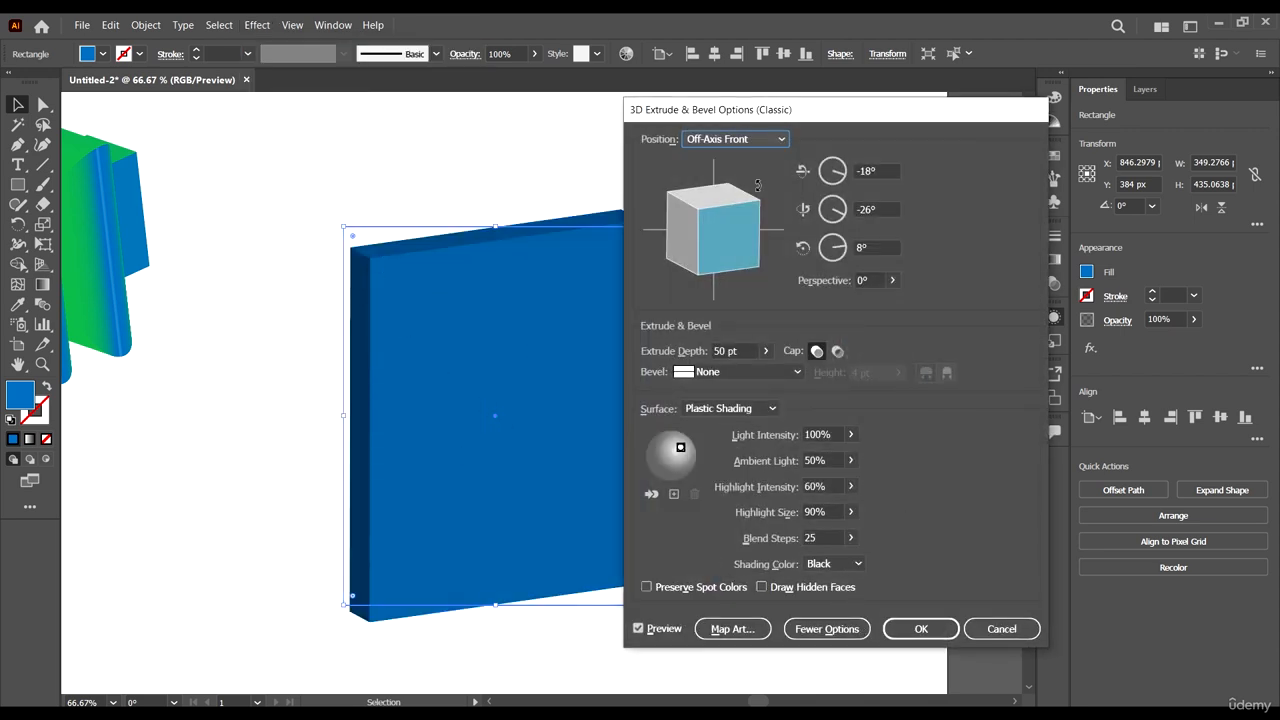
left_click_drag(851, 106, 970, 94)
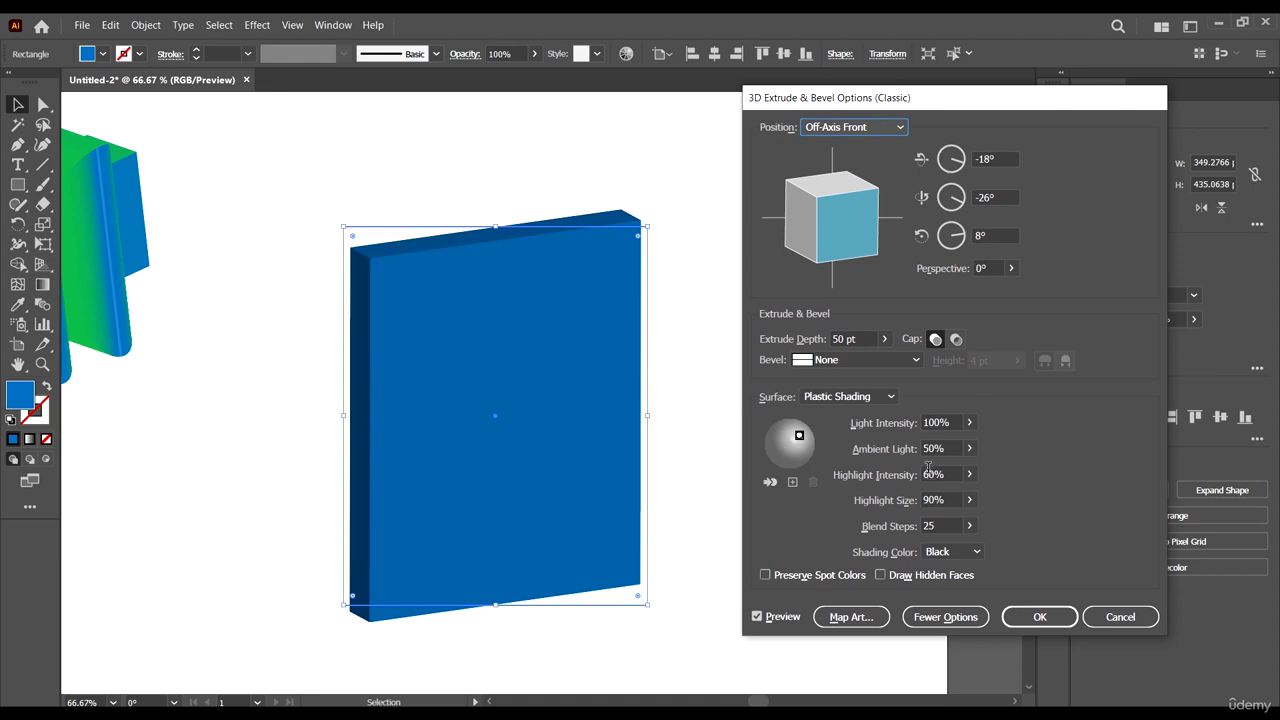
Set the rectangle's extrude depth to 611 pt
left_click(915, 360)
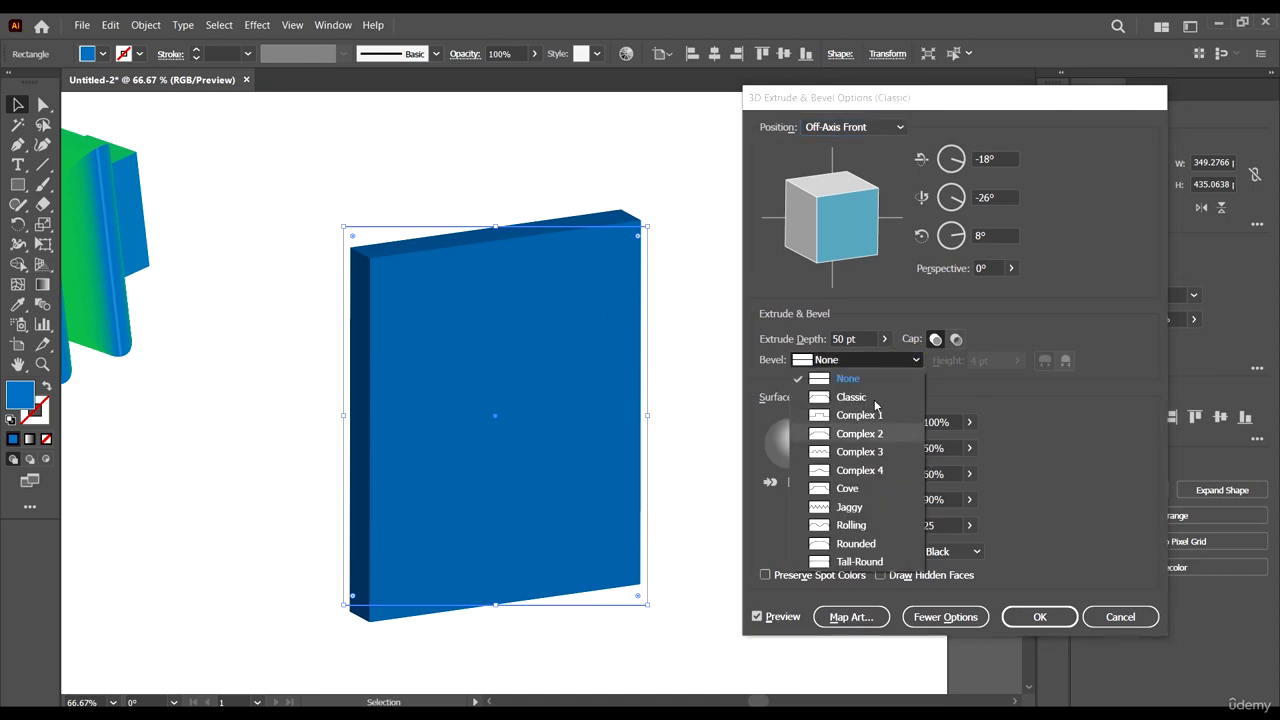
left_click(885, 342)
left_click(881, 339)
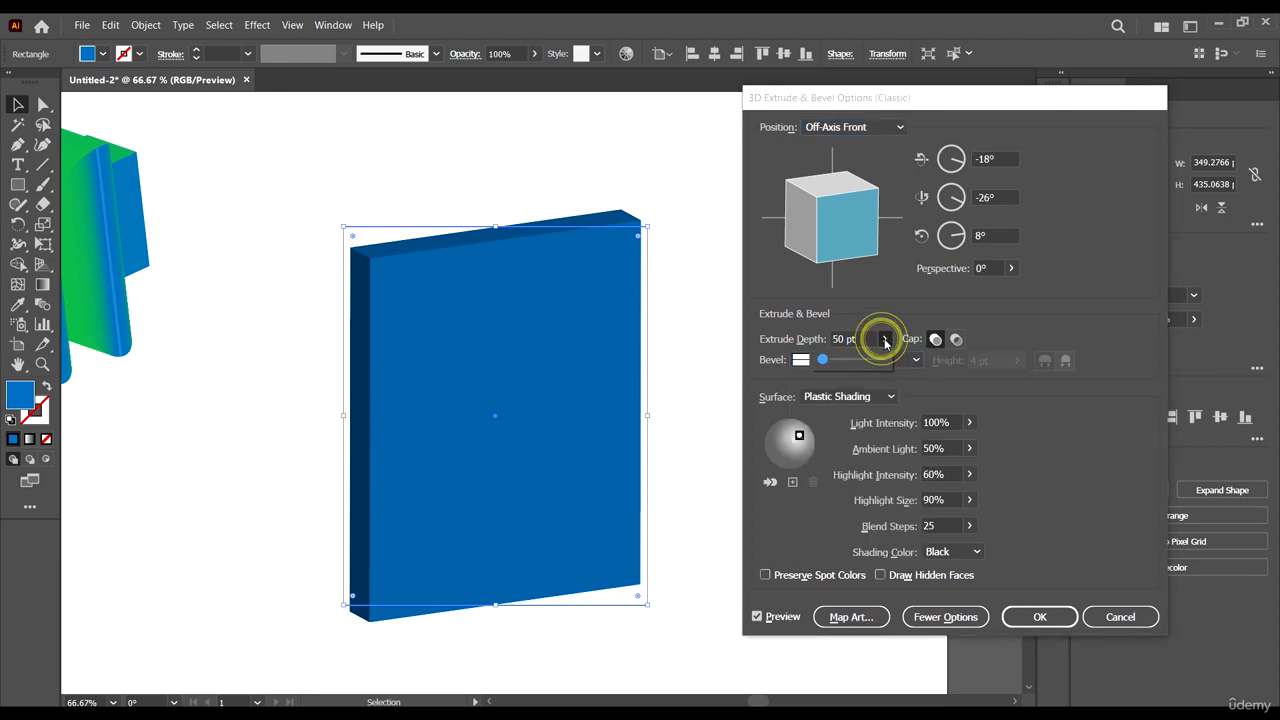
left_click_drag(851, 363, 840, 359)
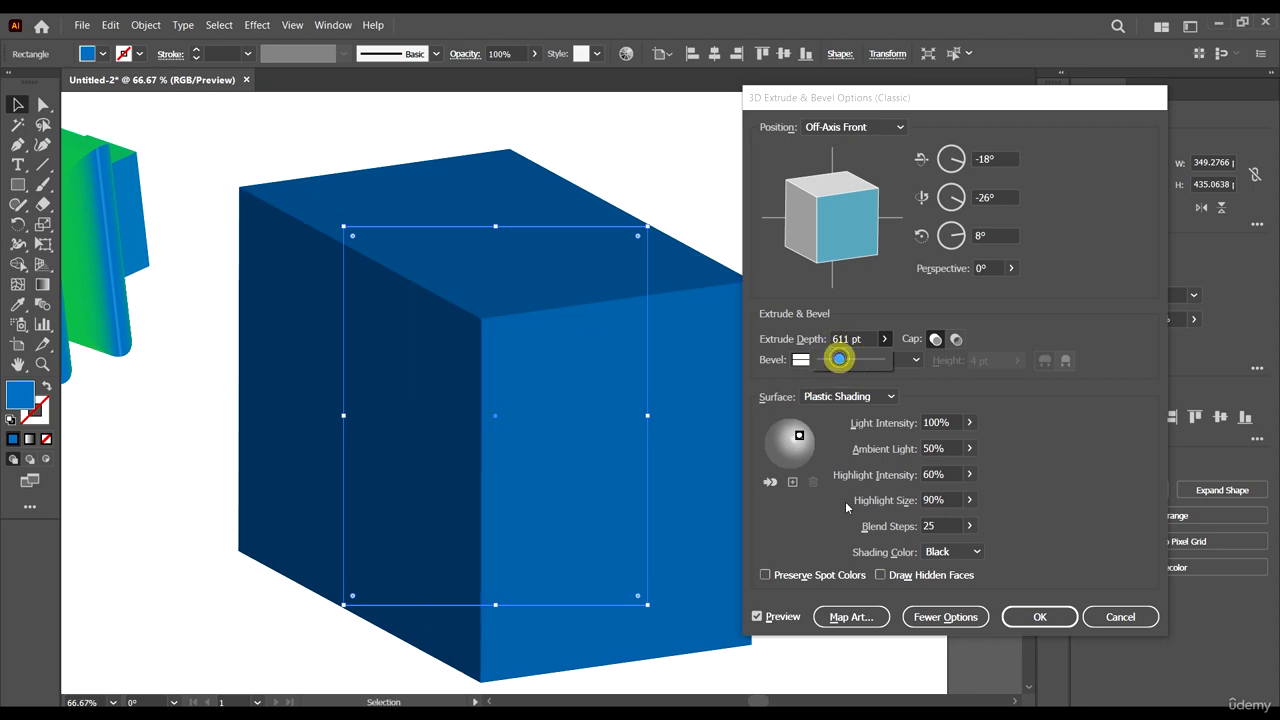
Map the Home symbol onto the box's front face, surface 1 of 6
left_click(838, 618)
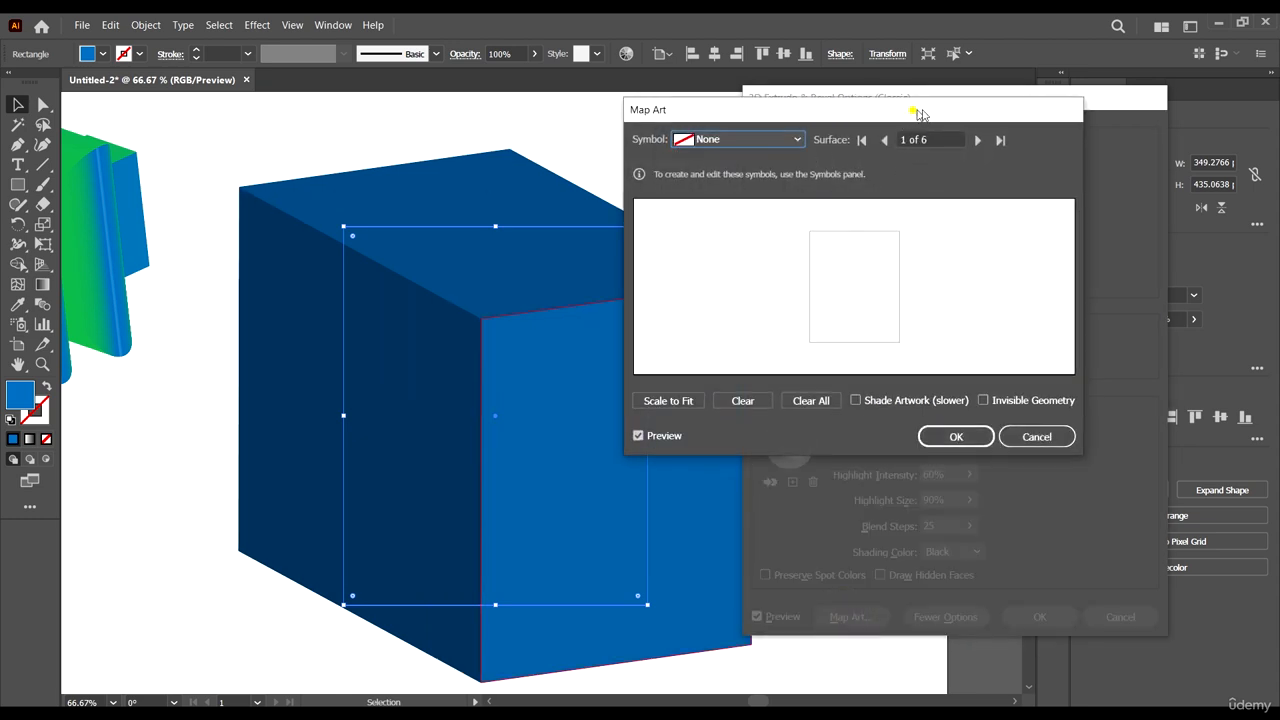
left_click_drag(920, 113, 1008, 125)
left_click_drag(876, 120, 927, 126)
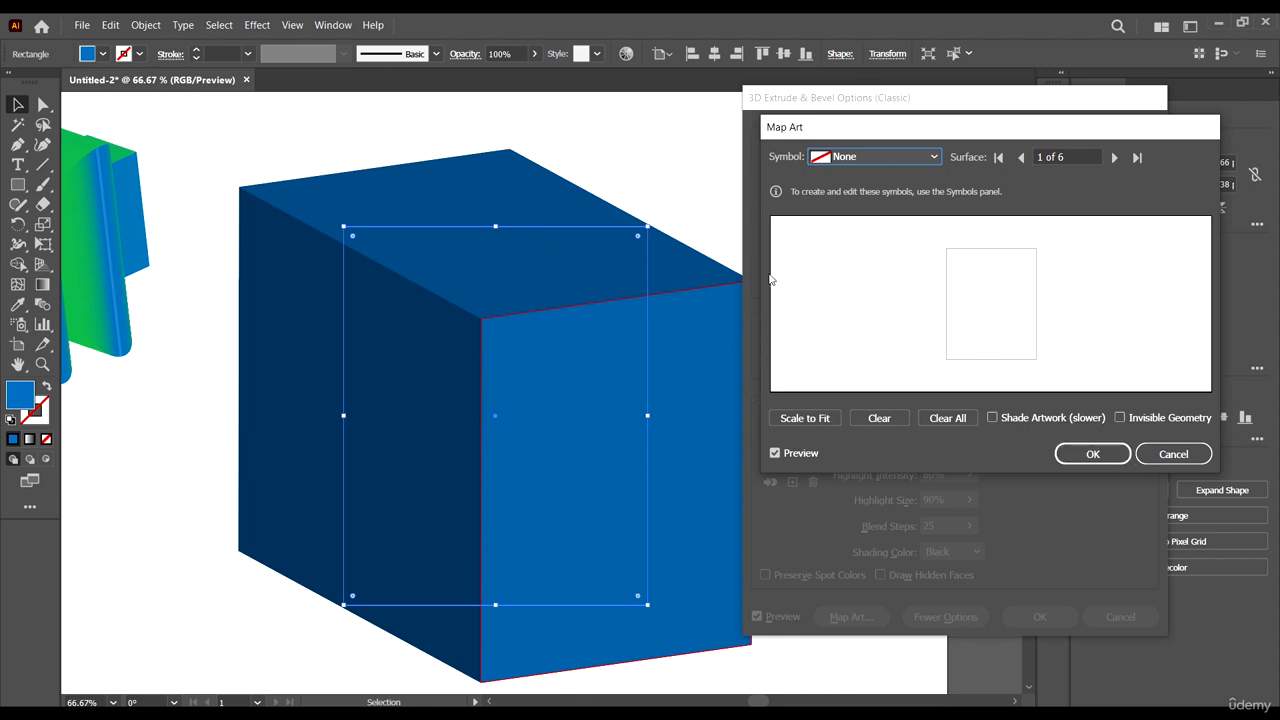
left_click(885, 157)
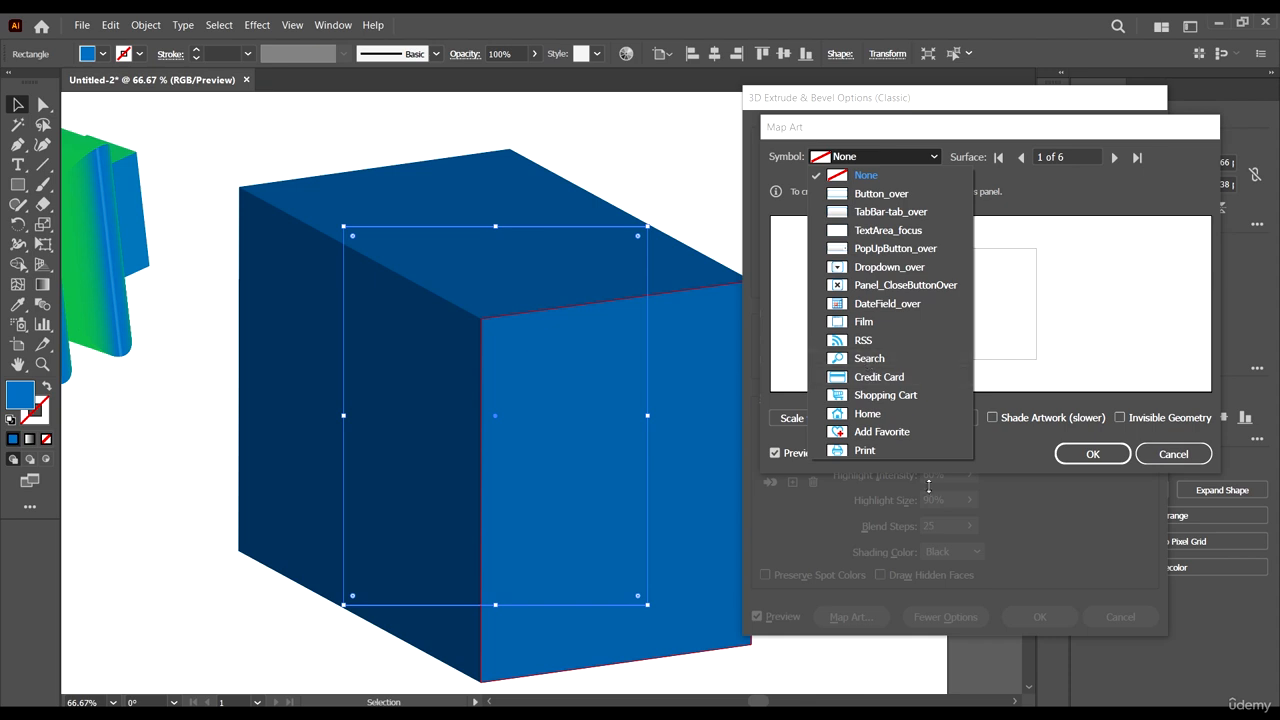
left_click(868, 413)
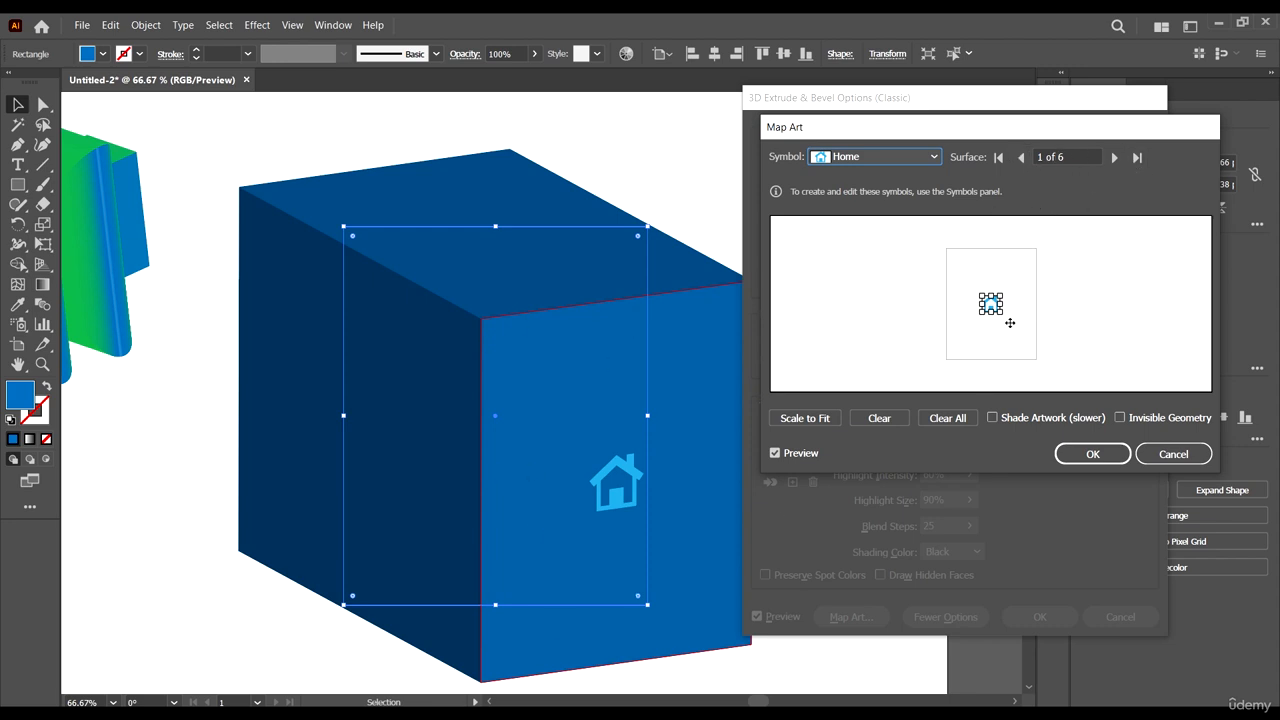
Enlarge the Home symbol to nearly the width of the front face and centre it there
left_click_drag(1002, 314, 1050, 358)
left_click_drag(1014, 294, 1002, 289)
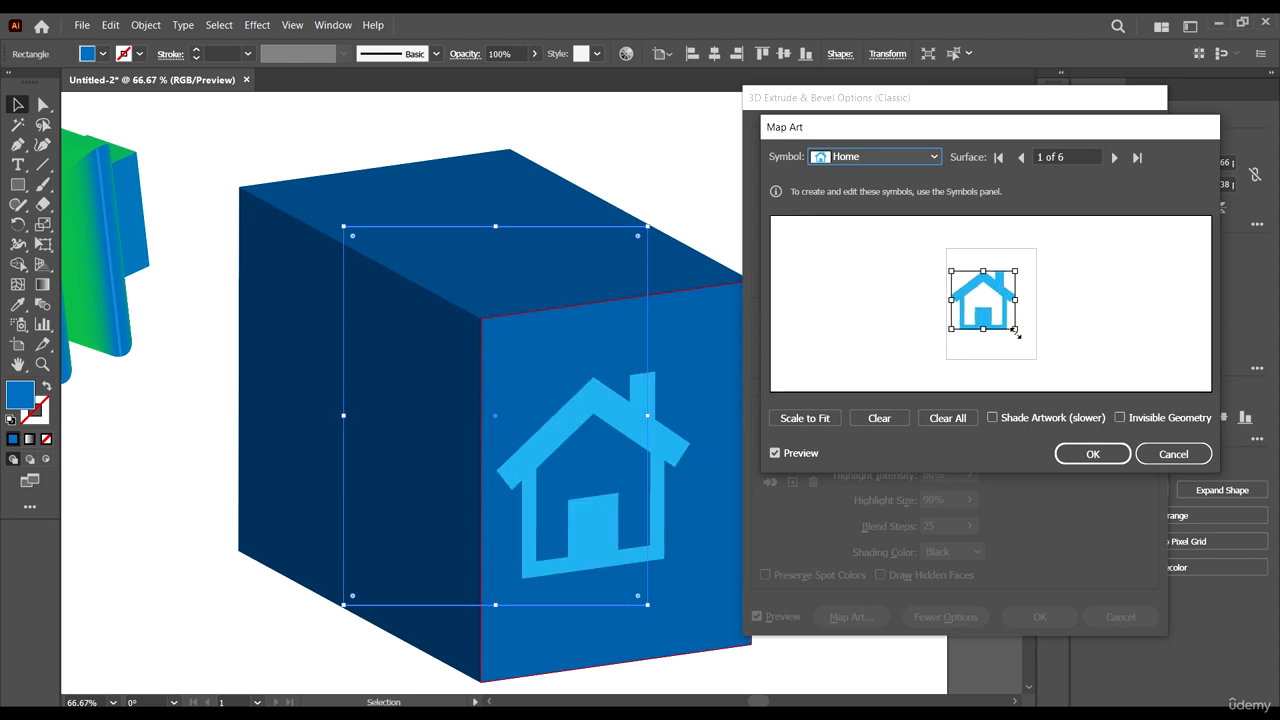
left_click_drag(1017, 335, 1014, 300)
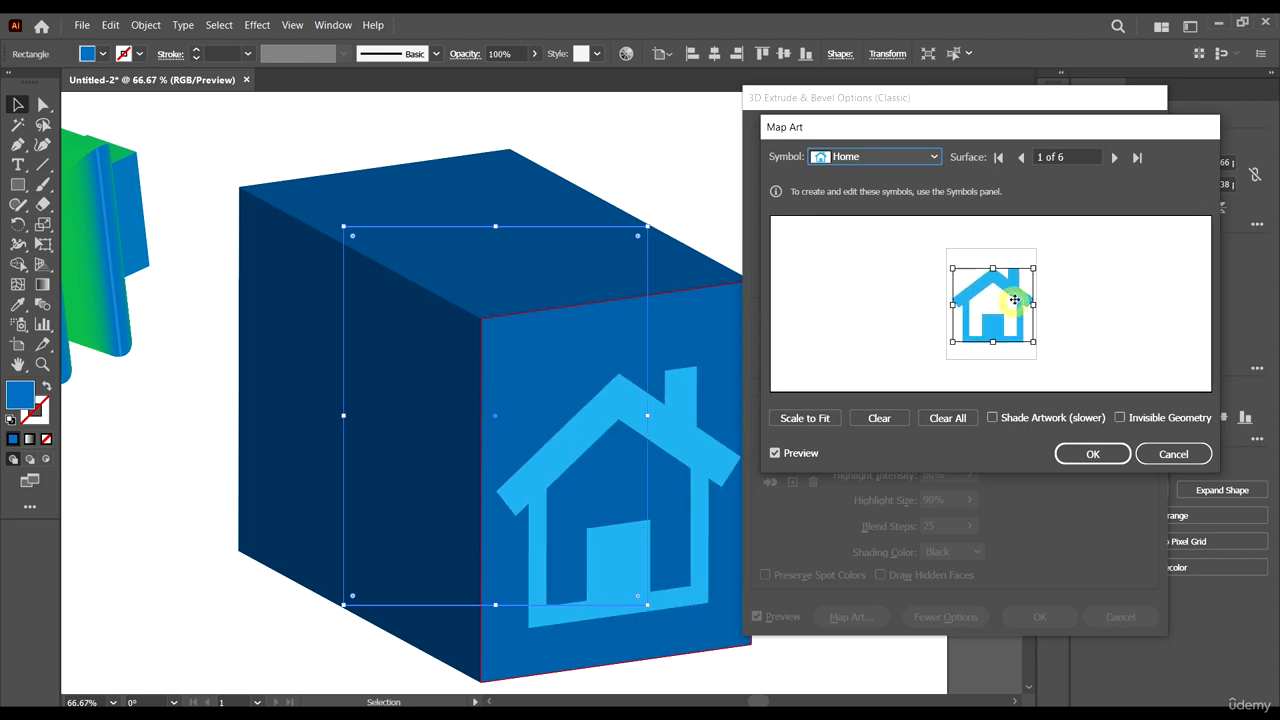
left_click_drag(1035, 343, 1014, 320)
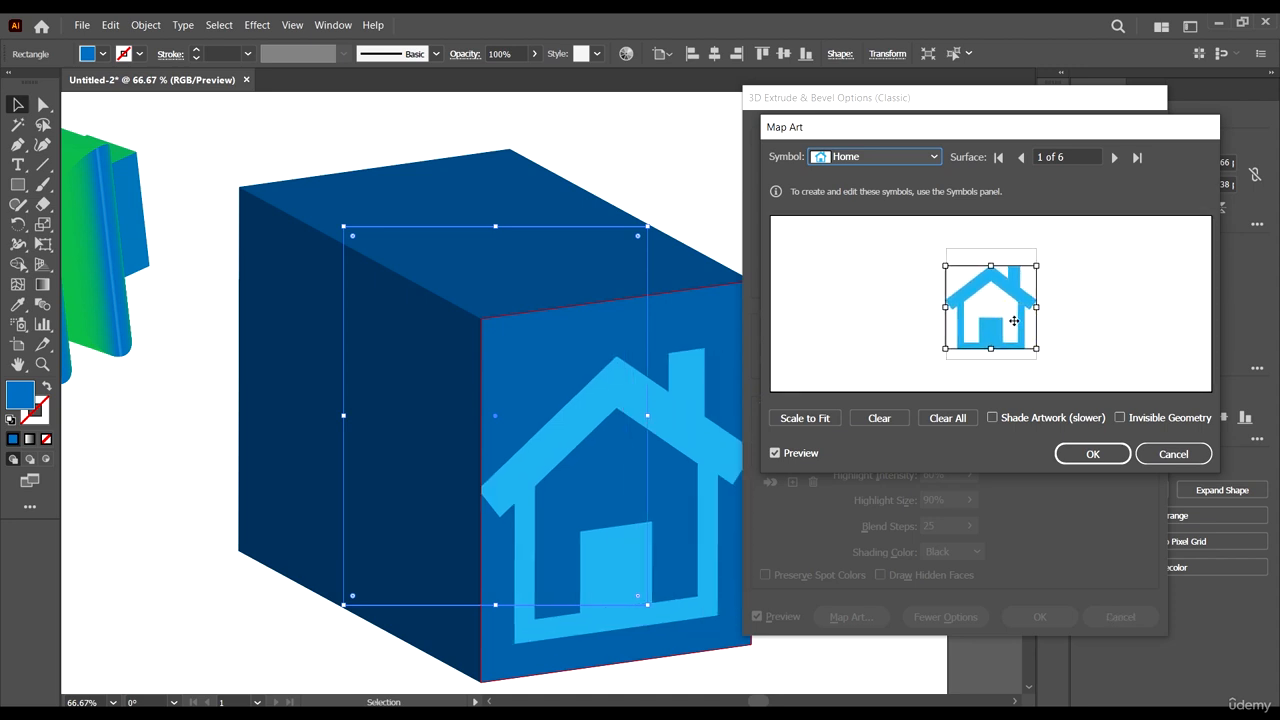
left_click_drag(977, 129, 1003, 120)
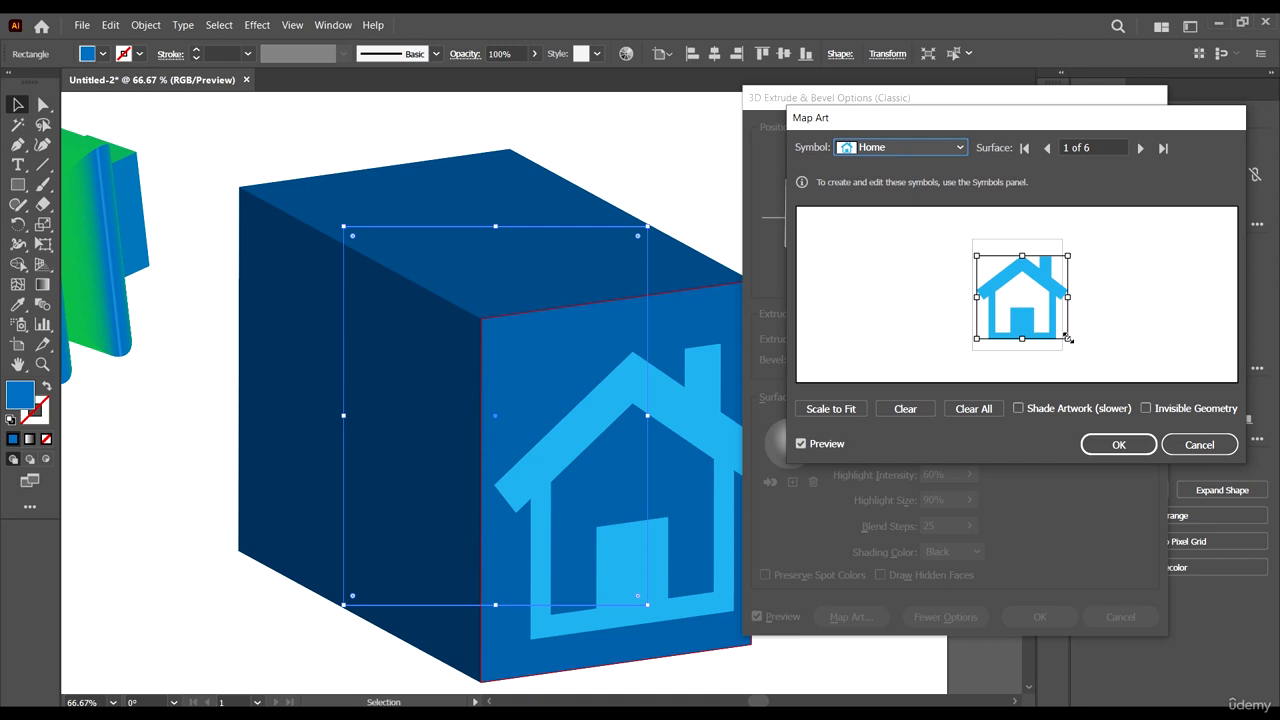
left_click_drag(1068, 339, 1059, 332)
left_click_drag(1029, 282, 1030, 284)
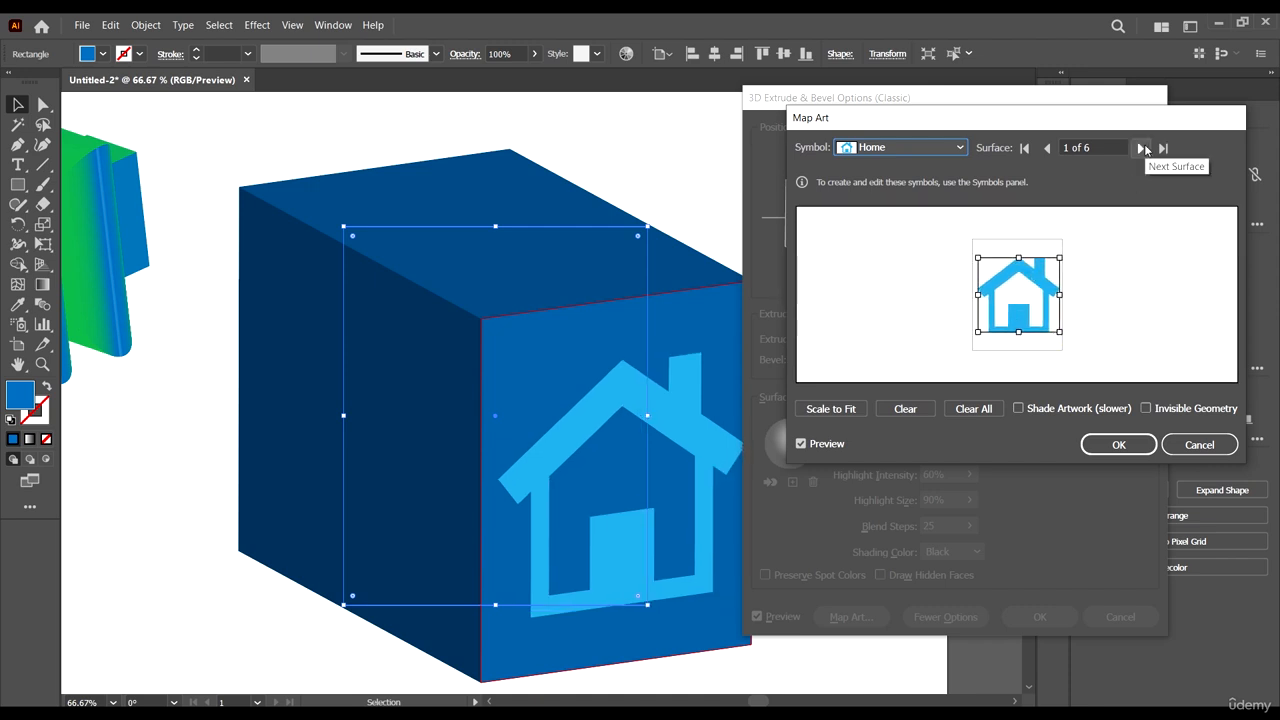
Map the RSS symbol onto the box's dark side face, surface 5 of 6
left_click(1141, 148)
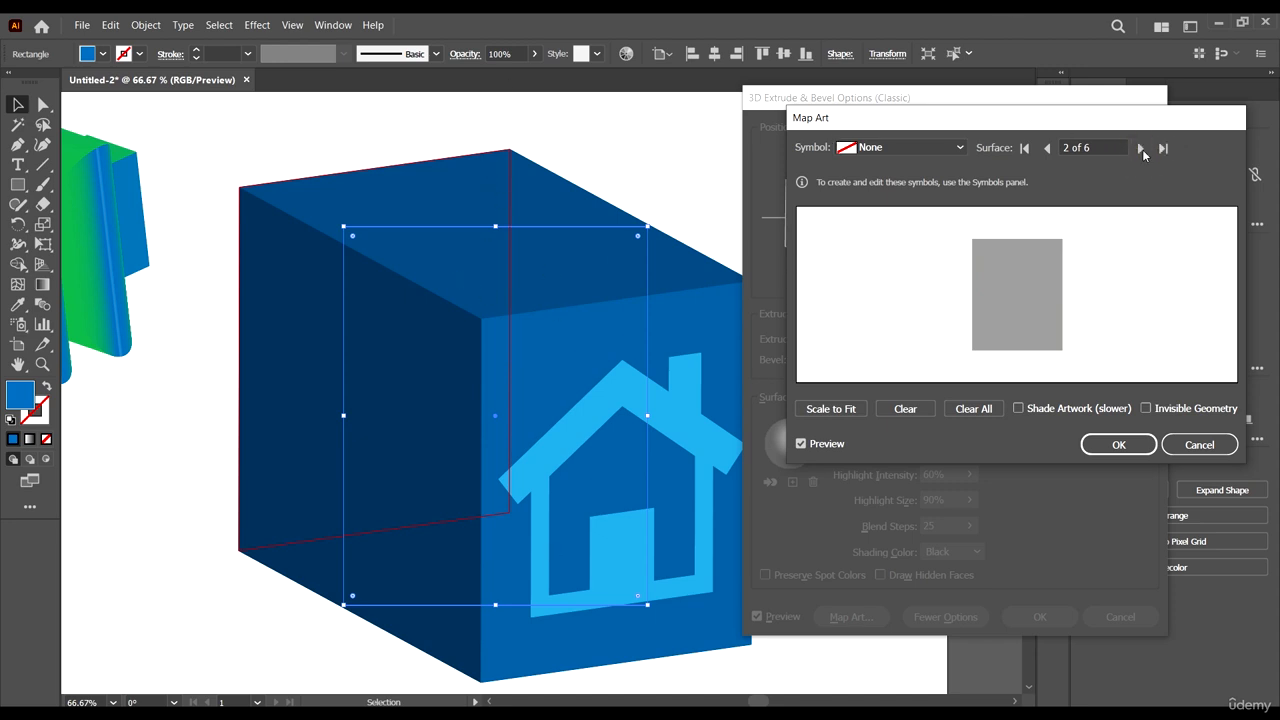
left_click(1140, 148)
left_click(1139, 149)
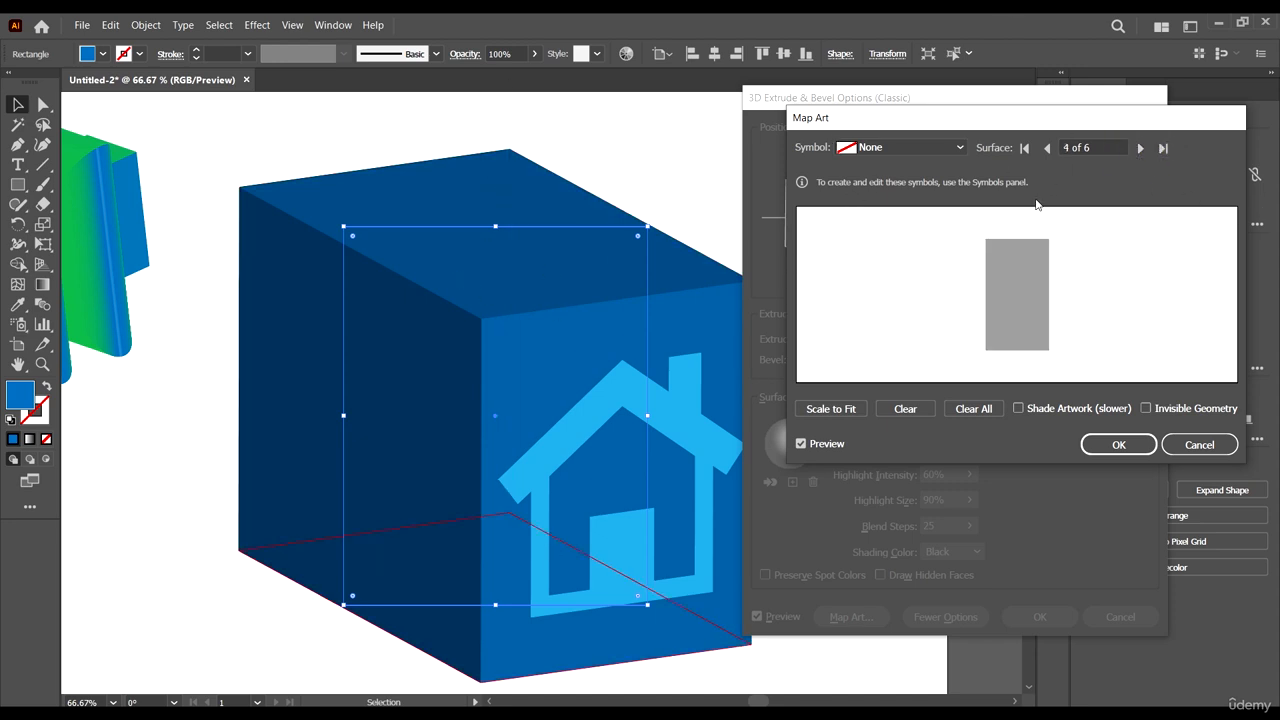
left_click(1140, 149)
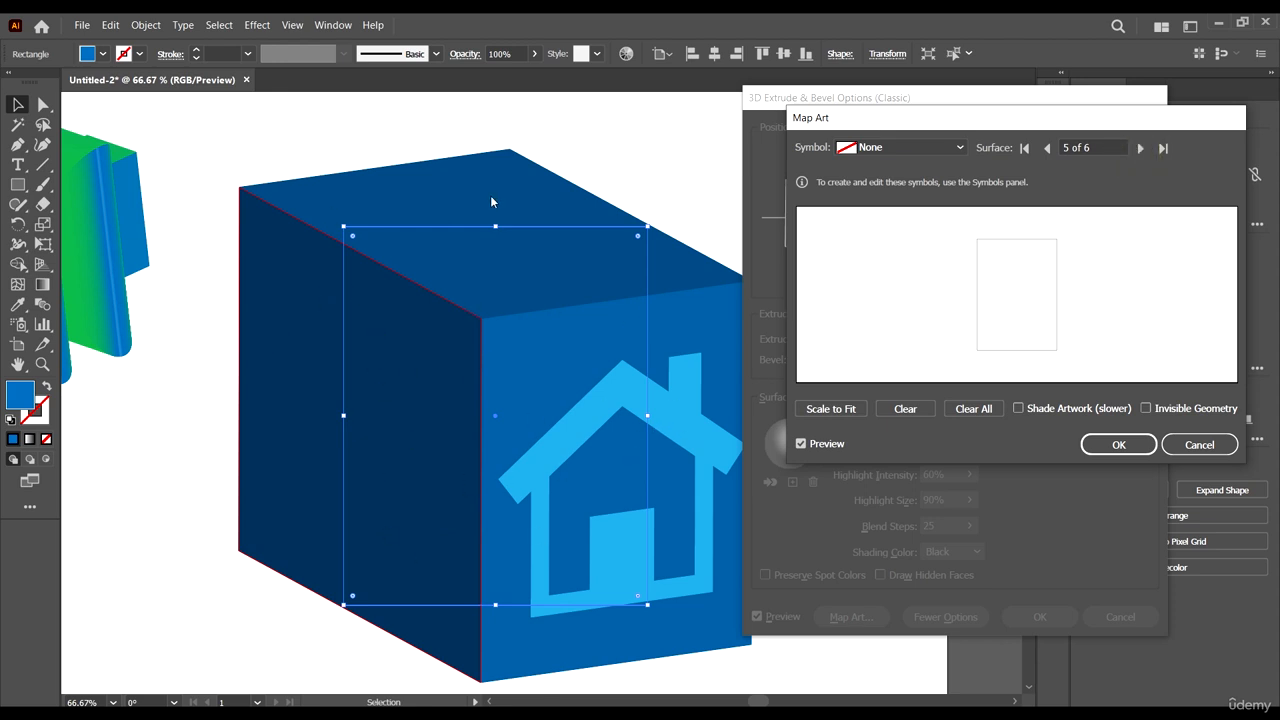
left_click(962, 147)
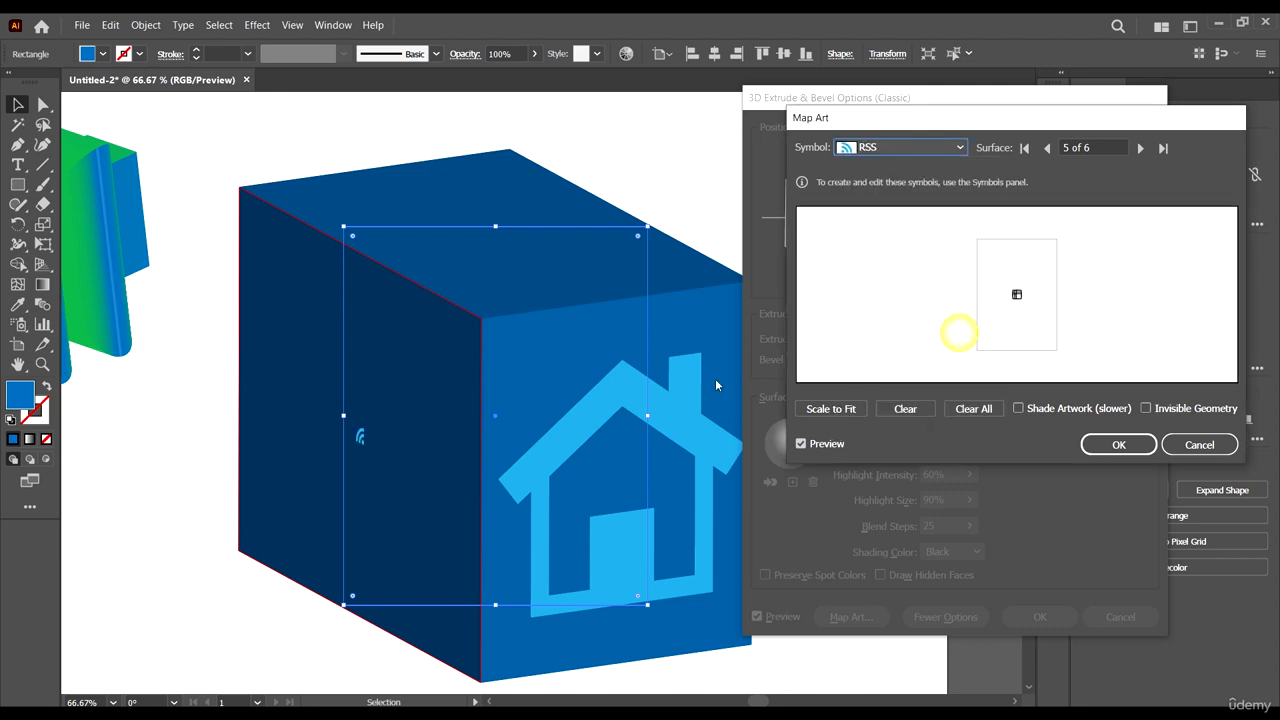
left_click(959, 332)
Enlarge and stretch the RSS symbol until it nearly fills the side face
left_click_drag(1018, 295, 1065, 330)
left_click_drag(1006, 274, 1036, 312)
left_click_drag(1016, 258, 1016, 243)
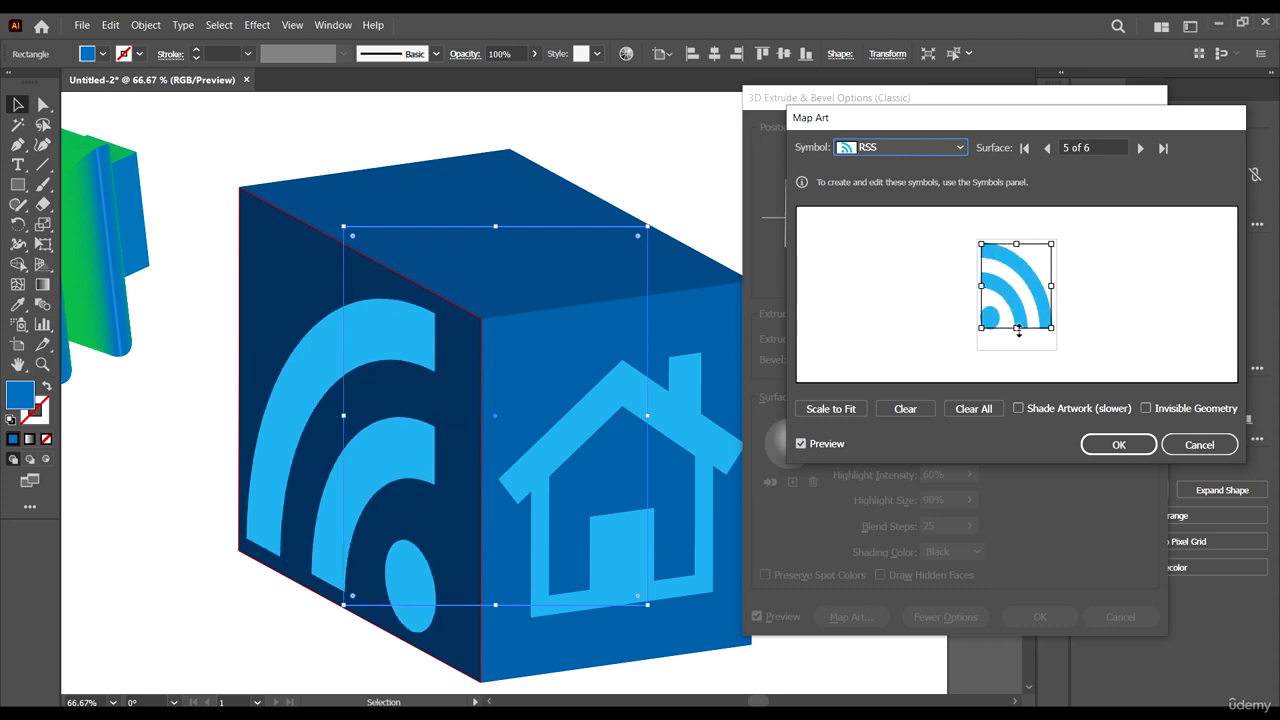
left_click_drag(1015, 333, 1021, 344)
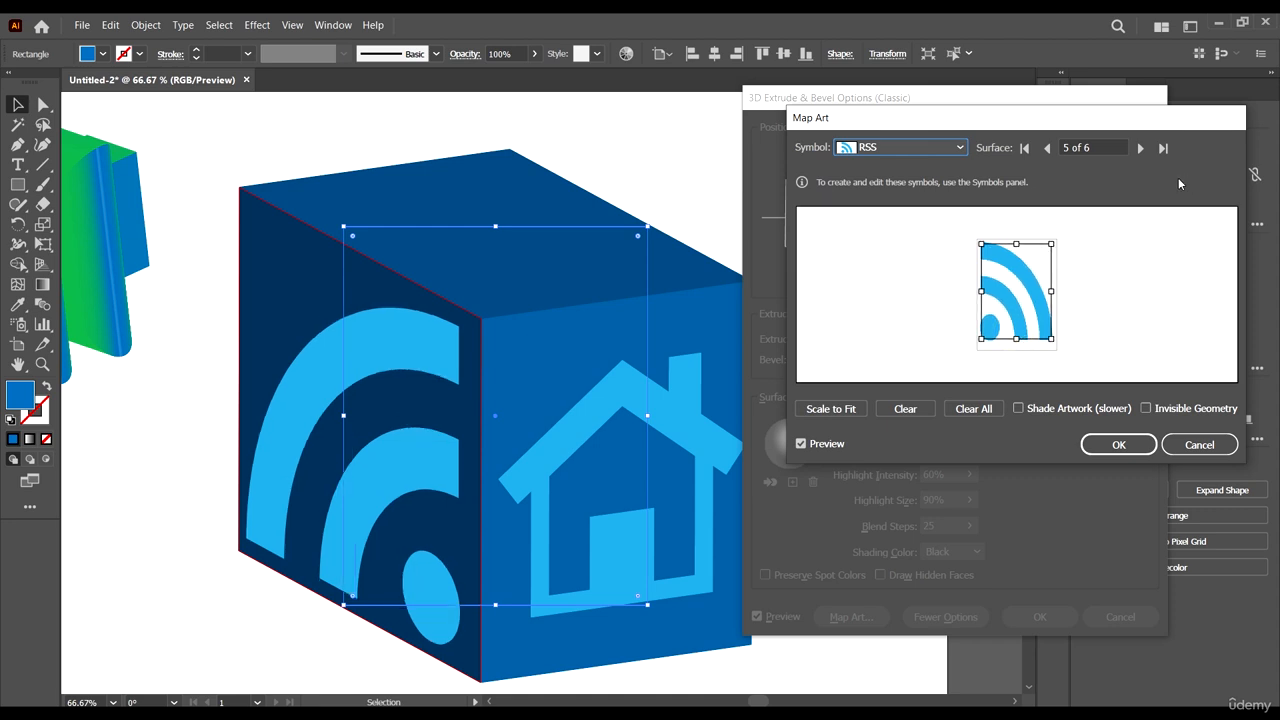
Map the Panel_CloseButtonOver symbol onto the box's top face, surface 6 of 6
left_click(1140, 148)
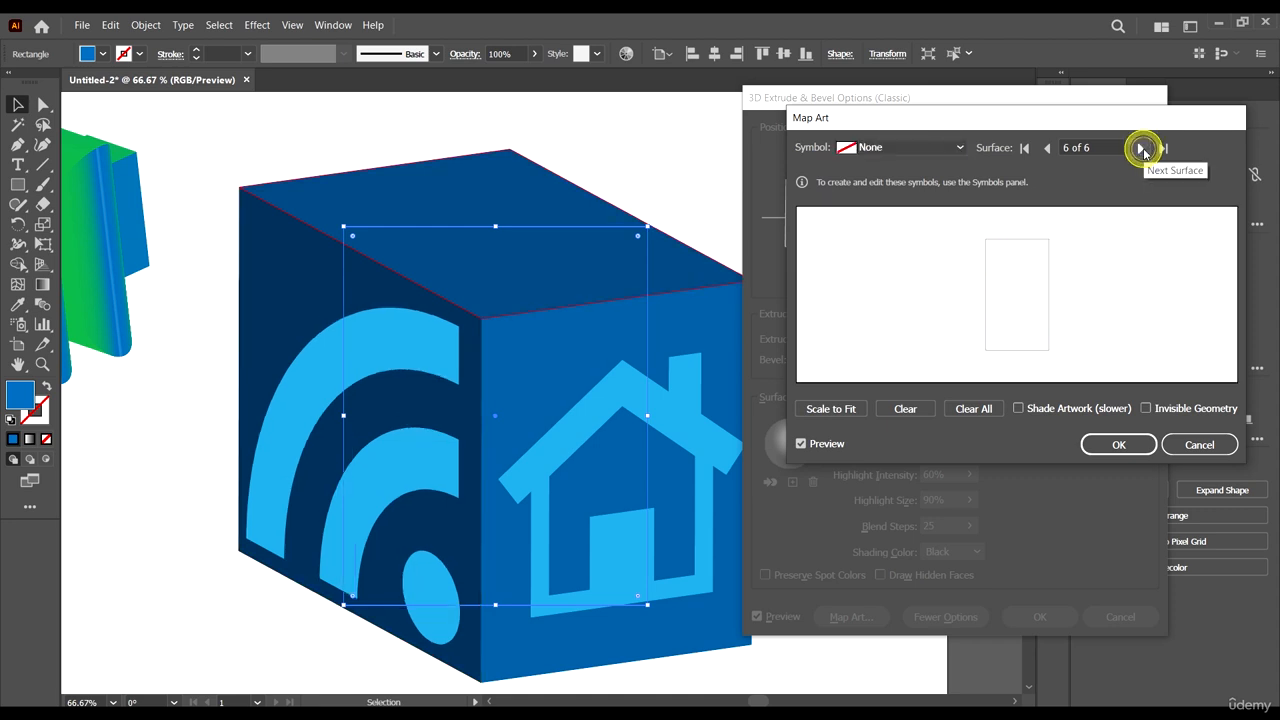
left_click(957, 150)
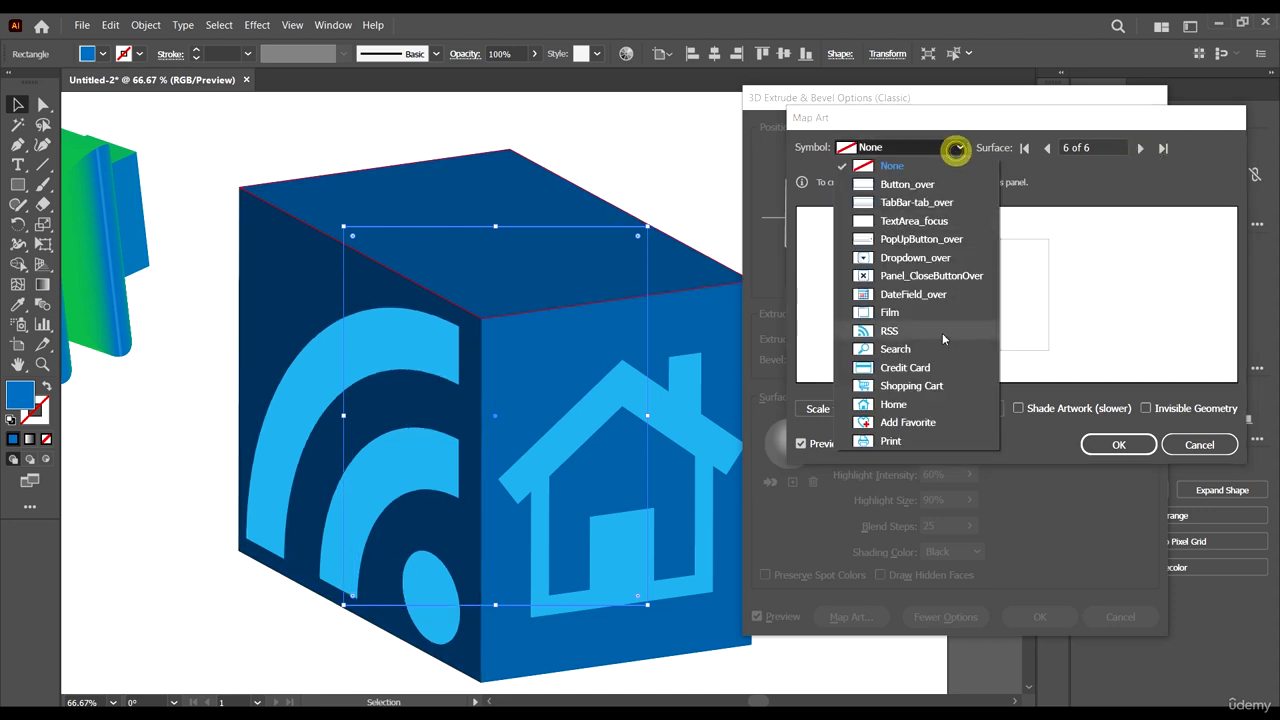
left_click(908, 276)
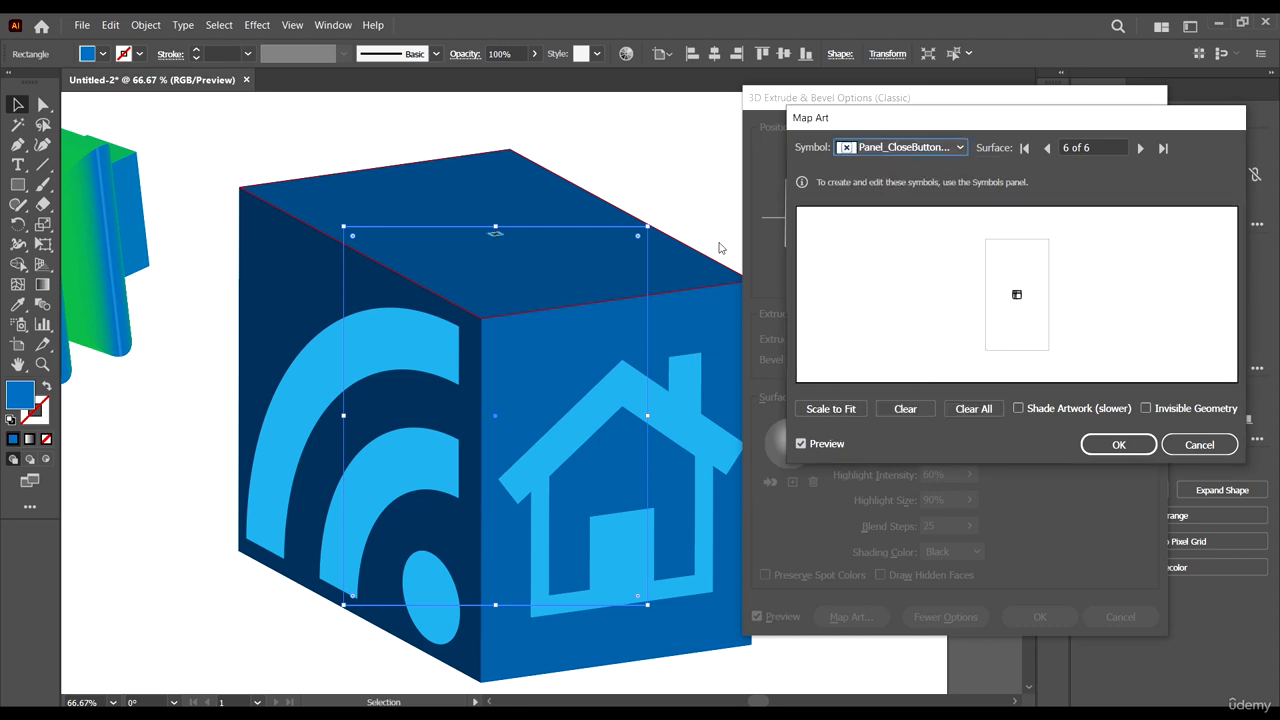
Enlarge the close-button symbol over most of the top face, centre it and rotate it slightly
left_click_drag(1017, 296, 1040, 336)
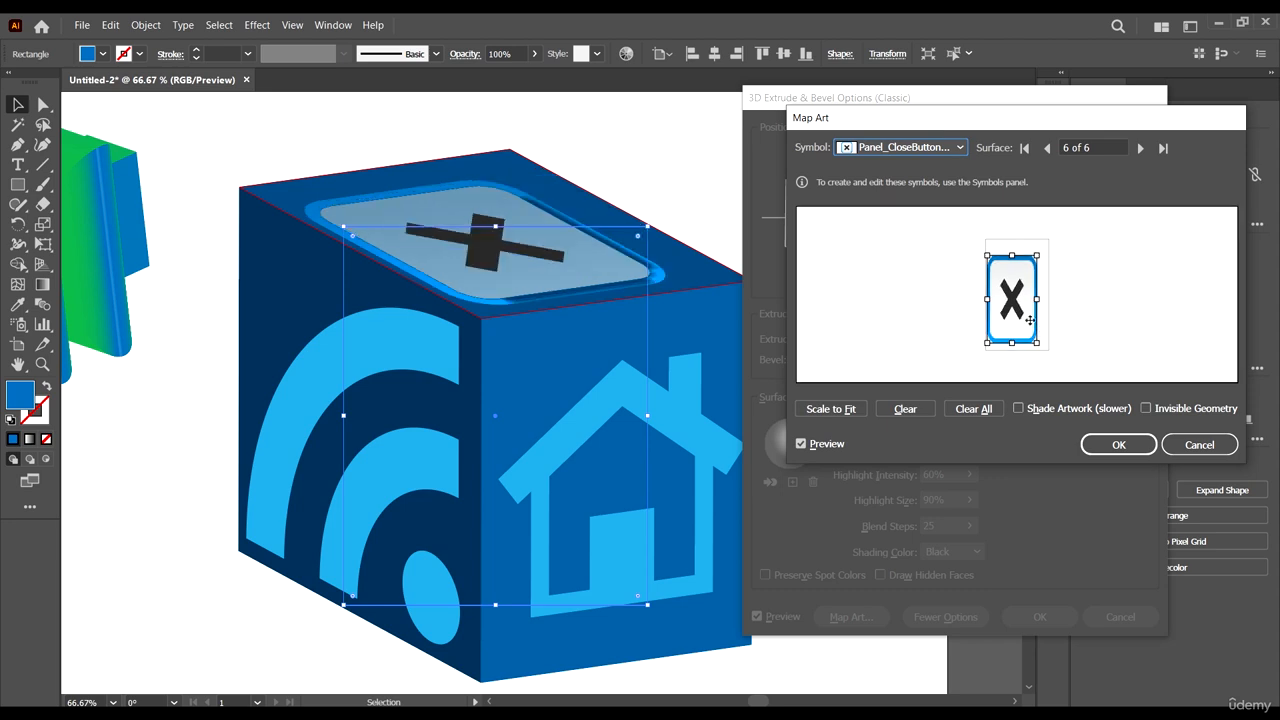
left_click_drag(1013, 293, 1015, 295)
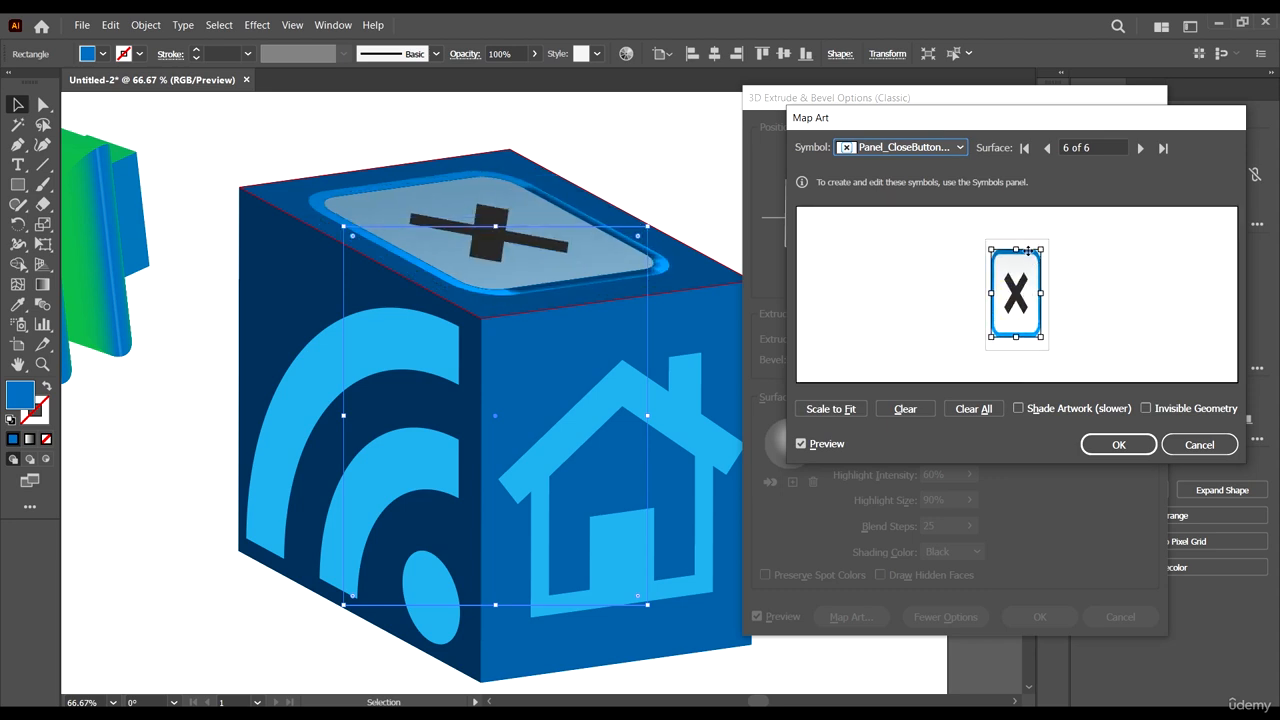
left_click_drag(1044, 250, 1044, 252)
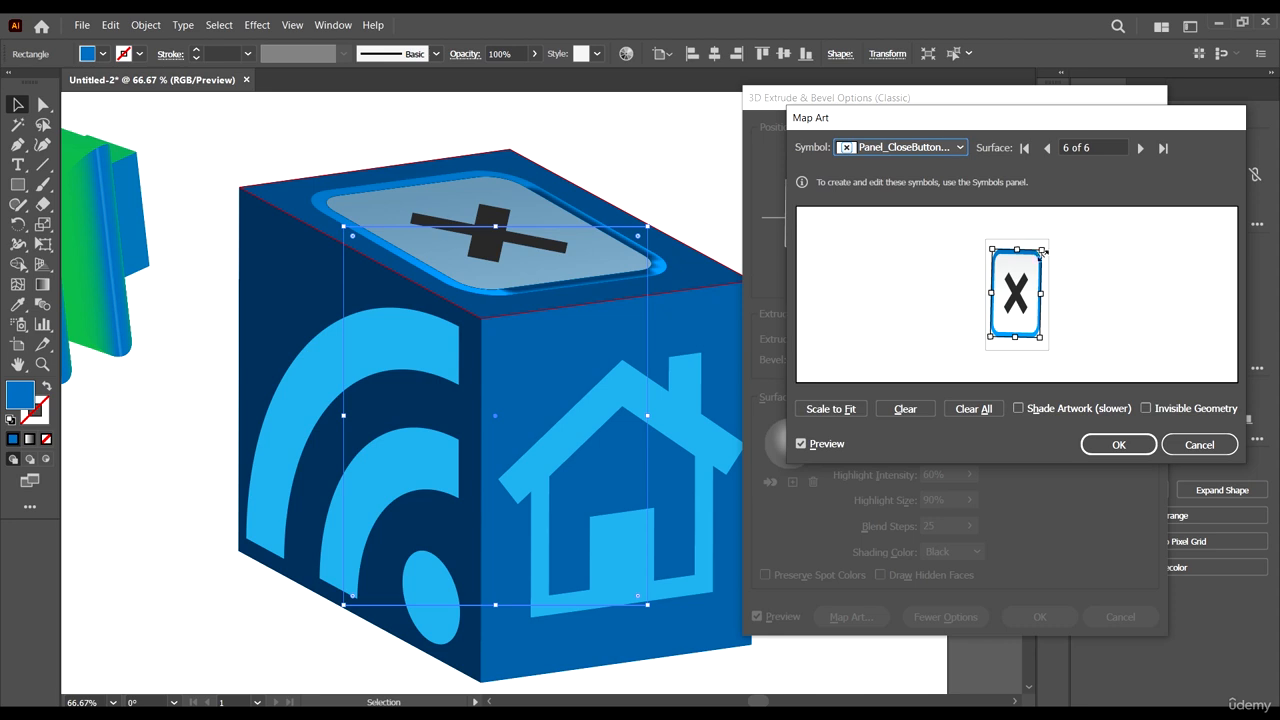
left_click_drag(1045, 249, 1046, 251)
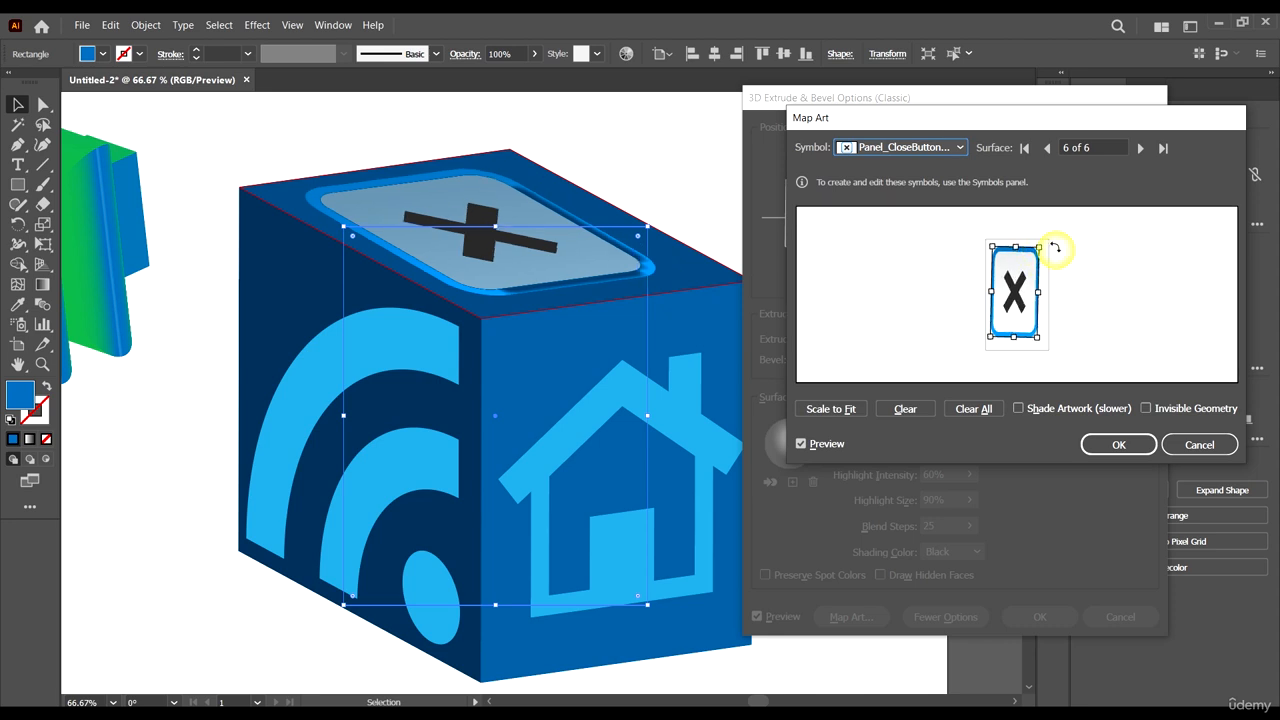
Replace the top face's symbol with Add Favorite and enlarge it until it nearly fills the face
left_click(959, 147)
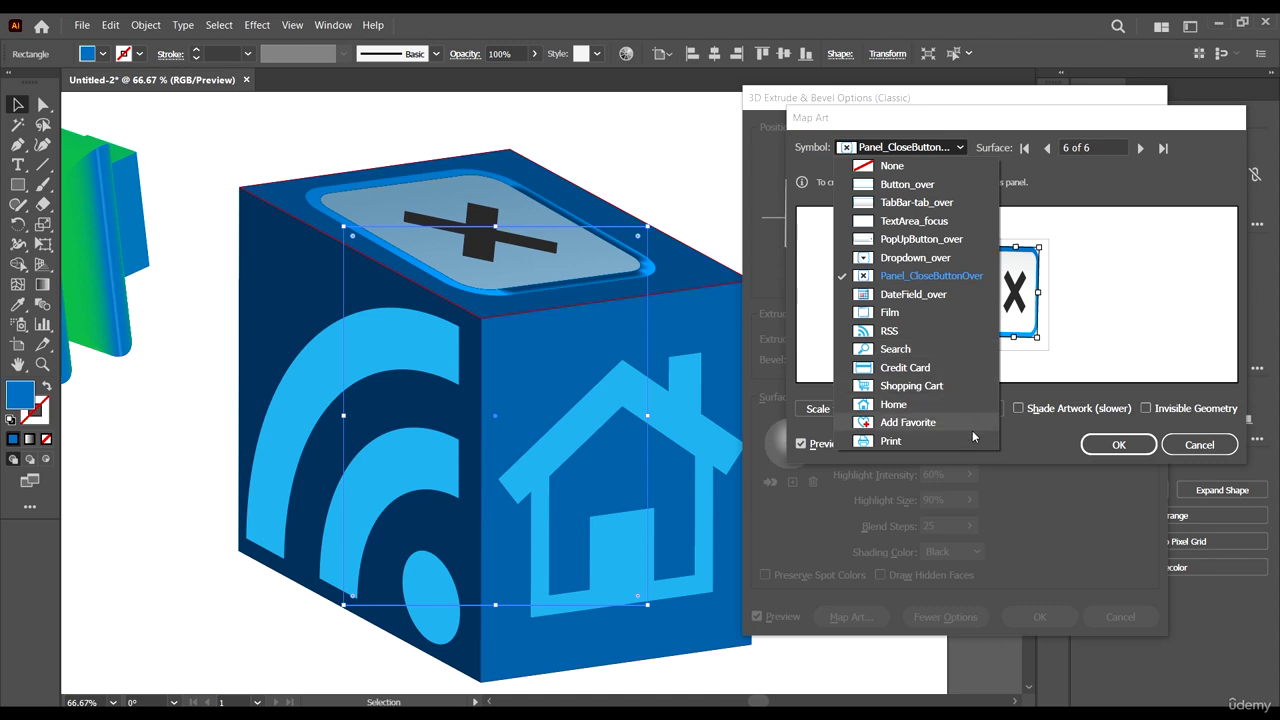
left_click(944, 423)
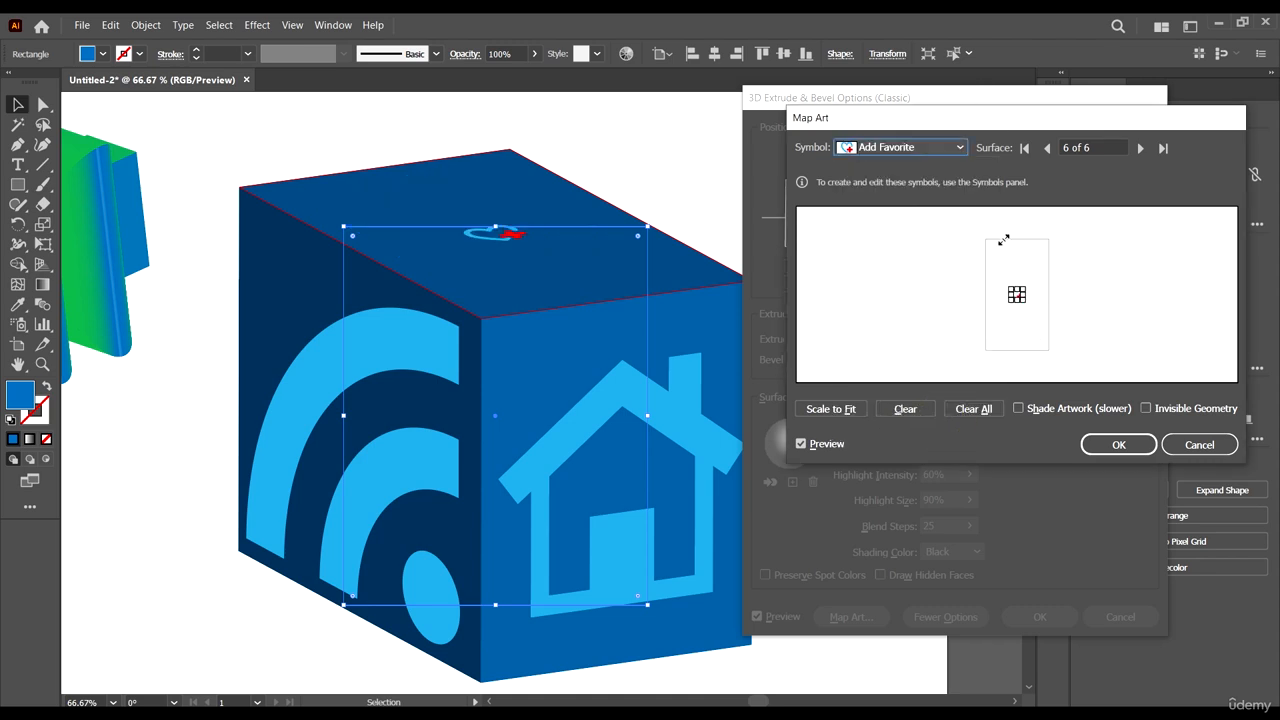
left_click_drag(1026, 301, 1016, 345)
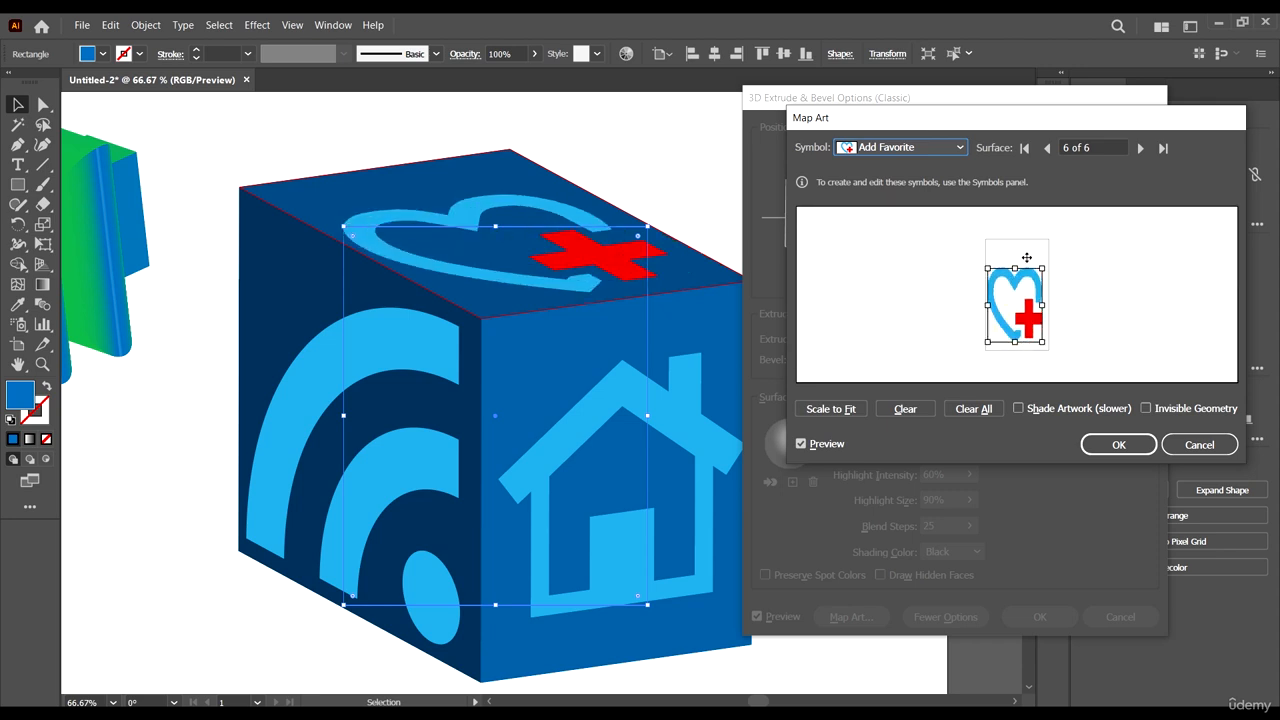
left_click_drag(1018, 267, 1016, 245)
left_click_drag(1043, 122, 1013, 82)
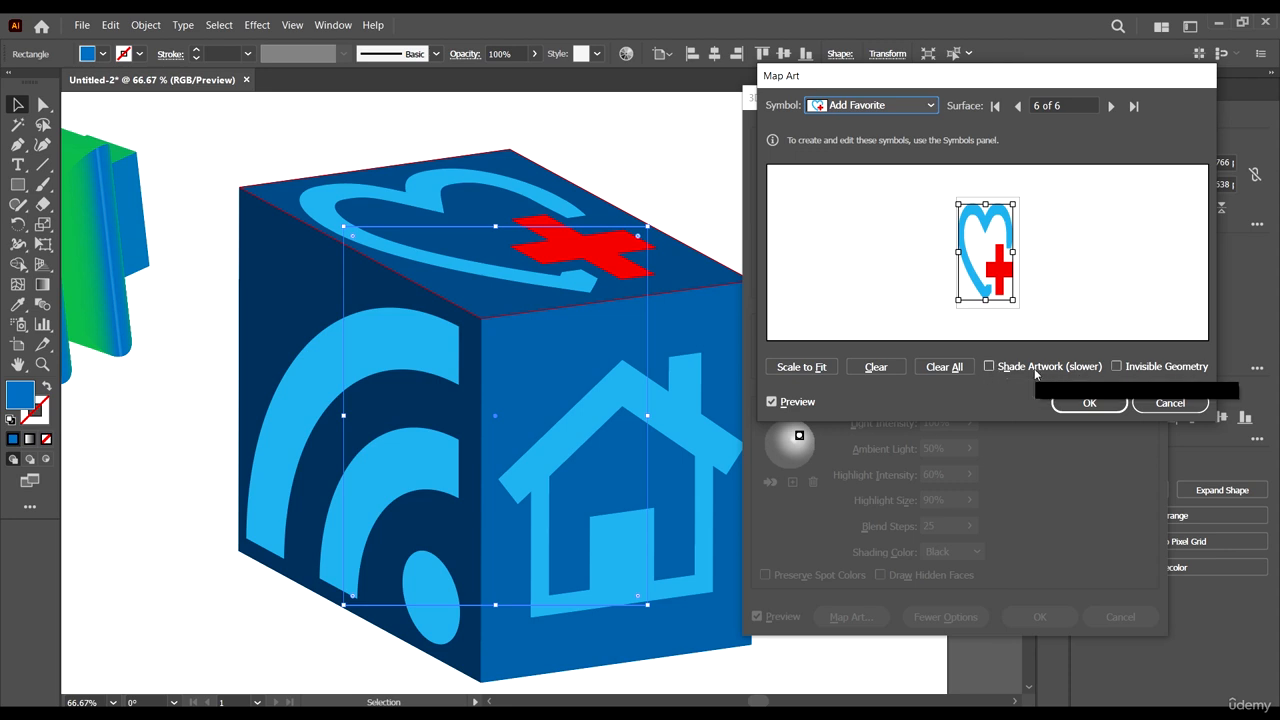
Turn on Shade Artwork for the mapped symbols, preview Invisible Geometry with it ending up off, and apply the effect
left_click(990, 367)
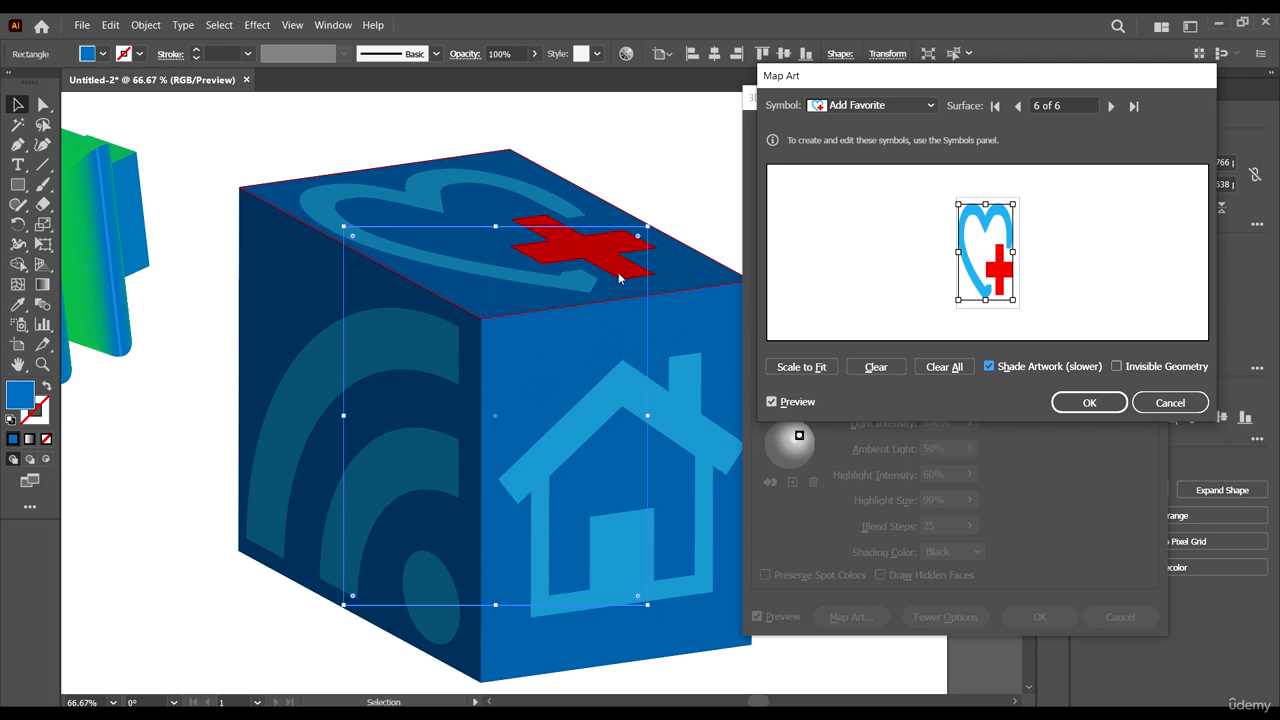
left_click(1117, 367)
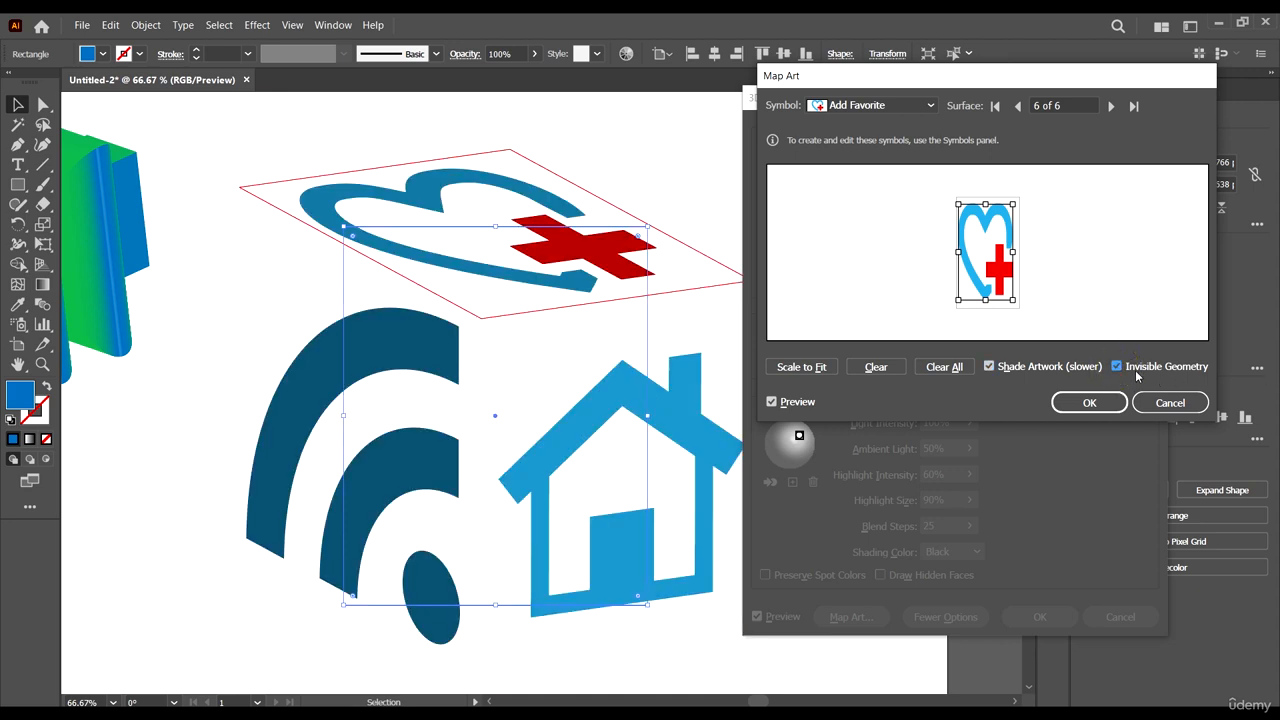
left_click(1117, 367)
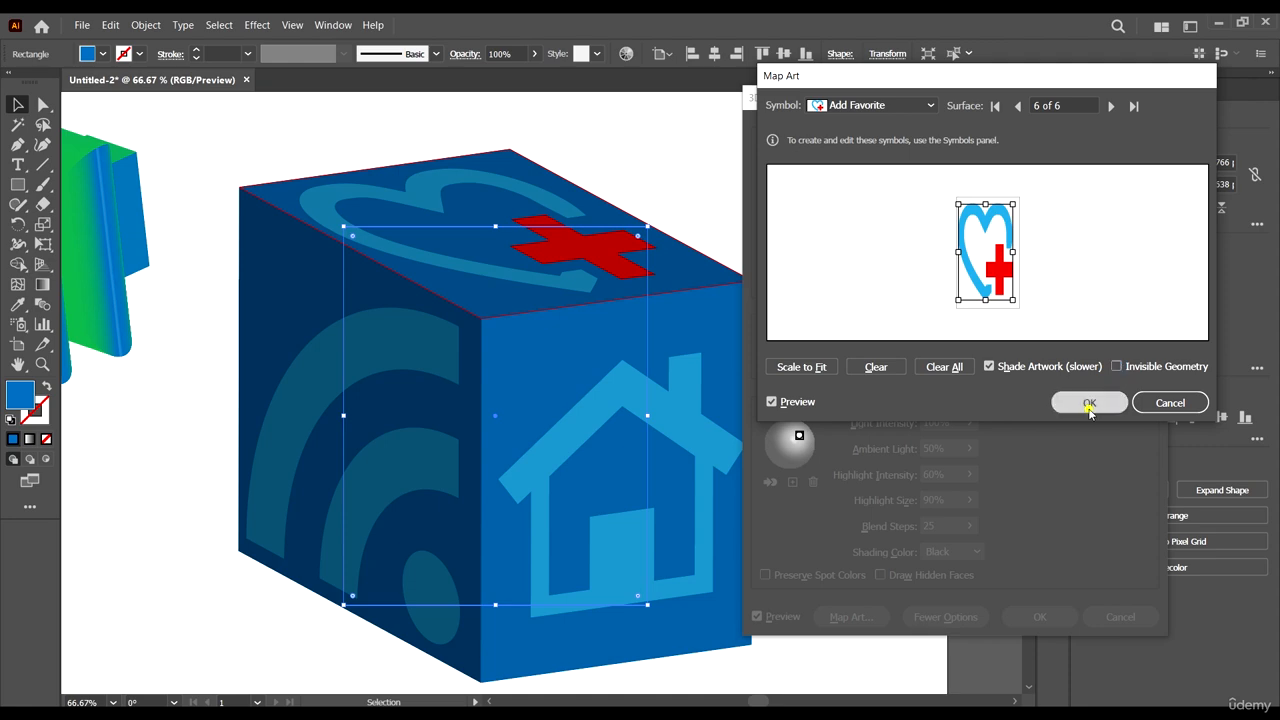
left_click(1089, 402)
left_click(1040, 616)
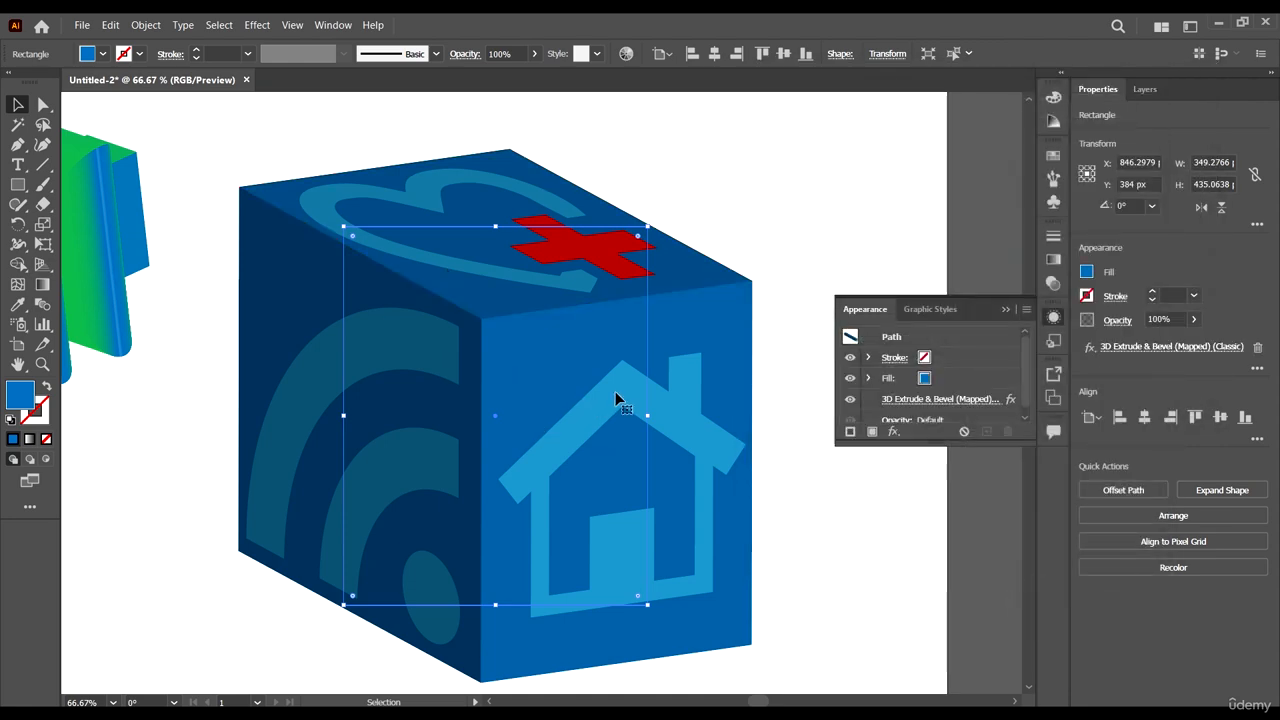
Scale the mapped box down to about 246 by 306 px and place it in the right half of the artboard
scroll(618, 395, "down", 2)
left_click(737, 477)
left_click_drag(625, 423, 633, 427)
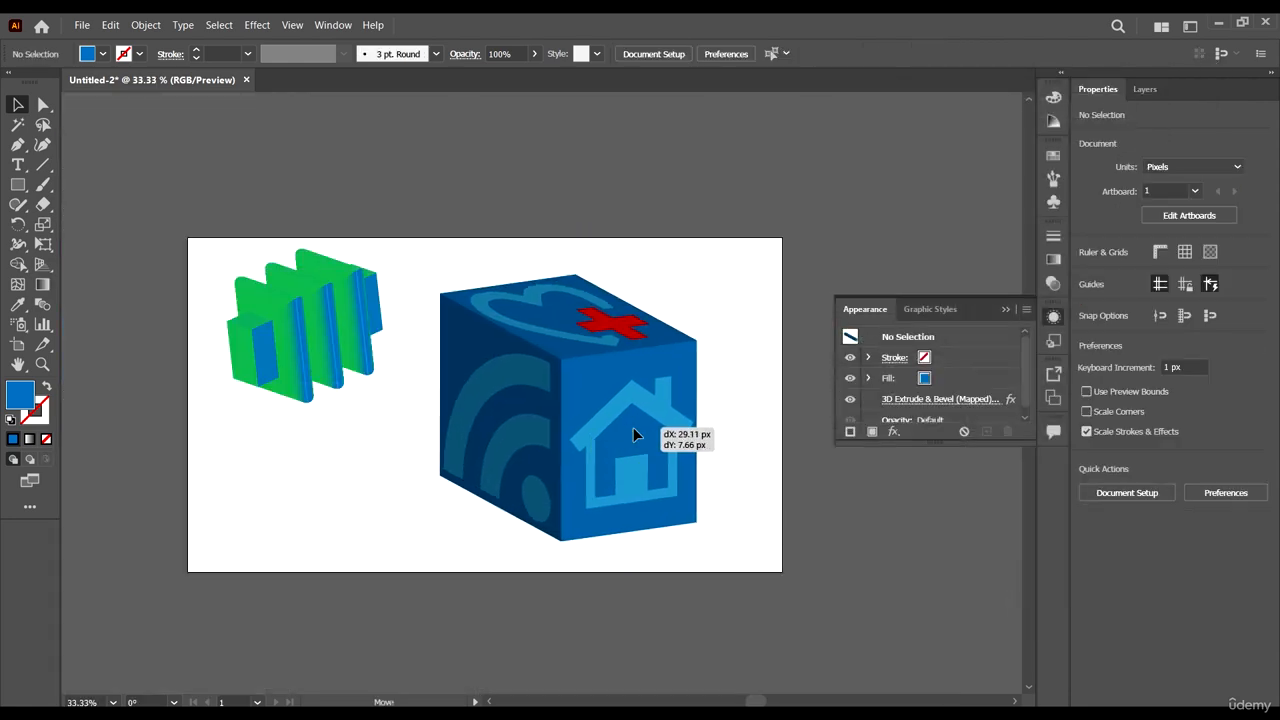
left_click_drag(640, 502, 590, 465)
left_click(680, 491)
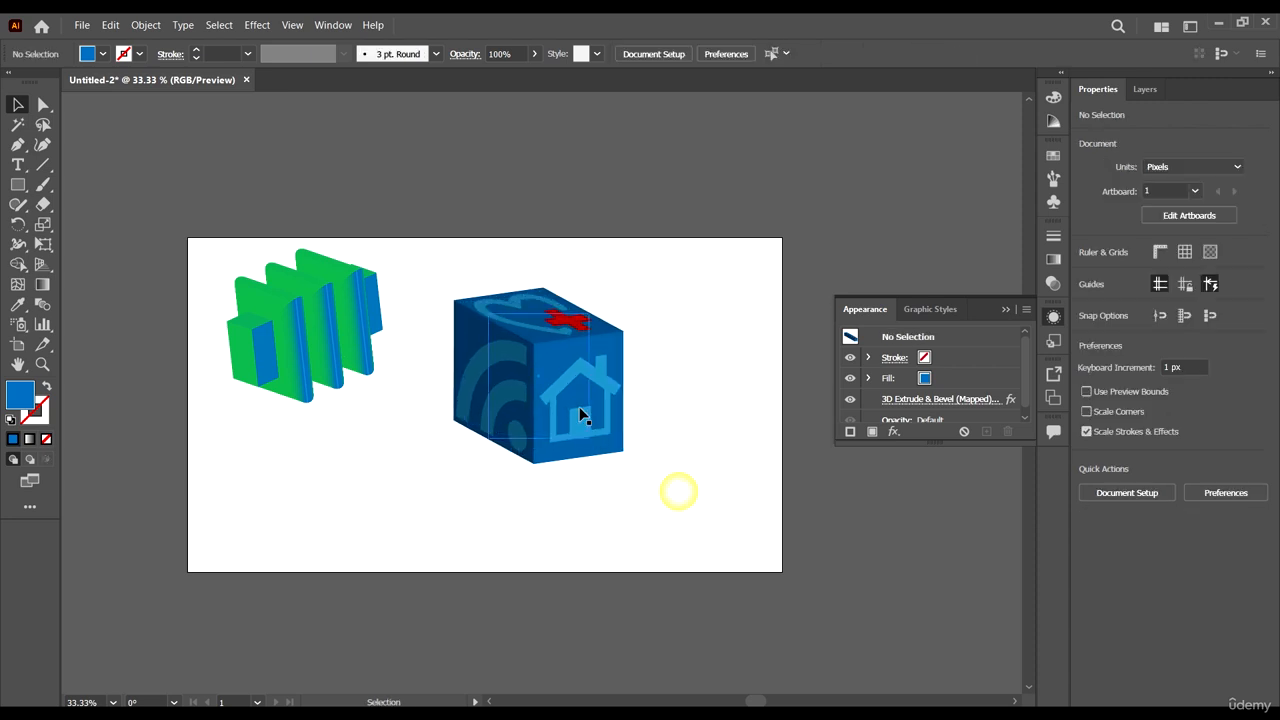
left_click_drag(581, 408, 614, 439)
left_click(714, 438)
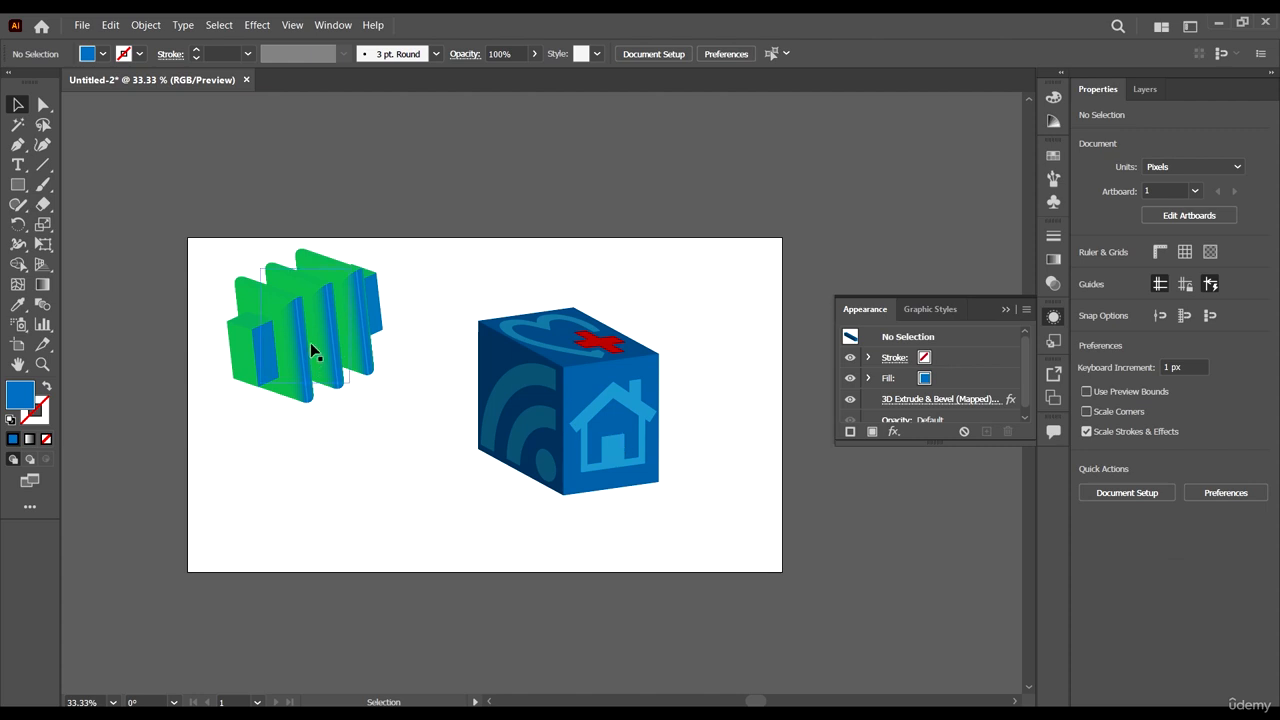
Line up the green extruded shape beside the box and move both up across the artboard's upper edge
left_click_drag(310, 342, 360, 393)
left_click(732, 362)
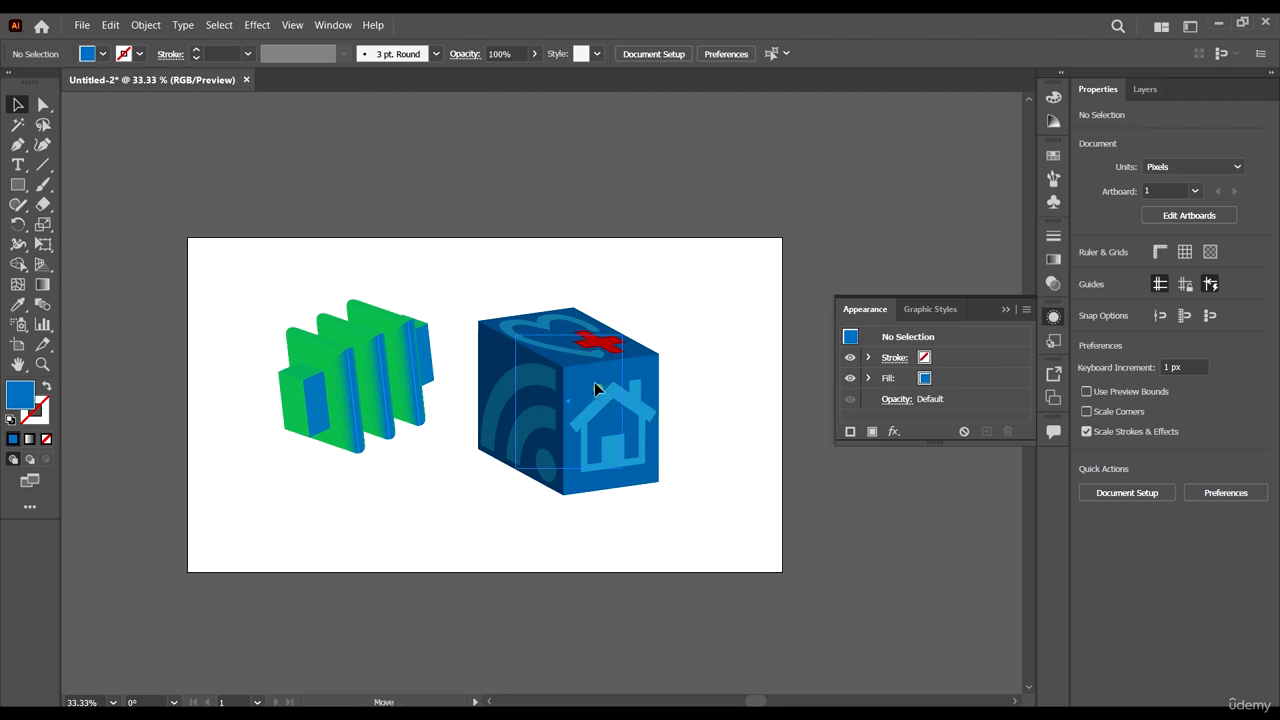
left_click_drag(598, 389, 591, 381)
left_click_drag(737, 492, 395, 358)
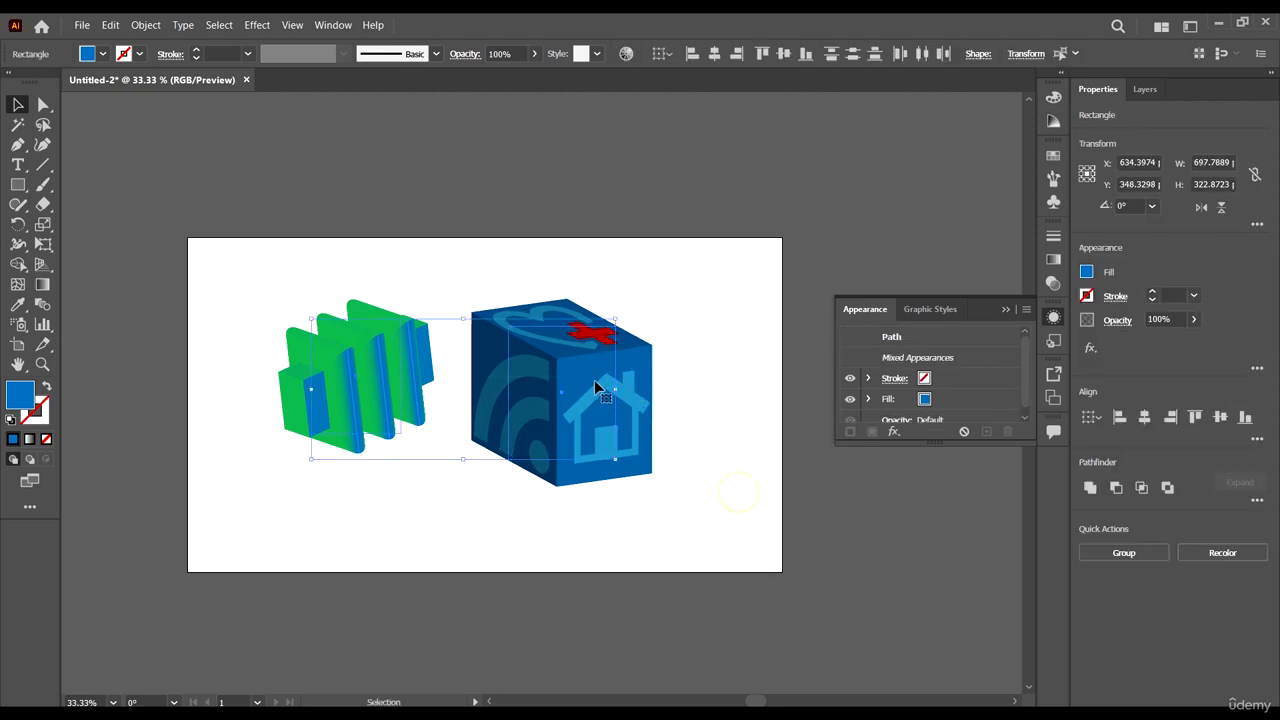
left_click_drag(591, 381, 514, 217)
scroll(640, 355, "up", 1)
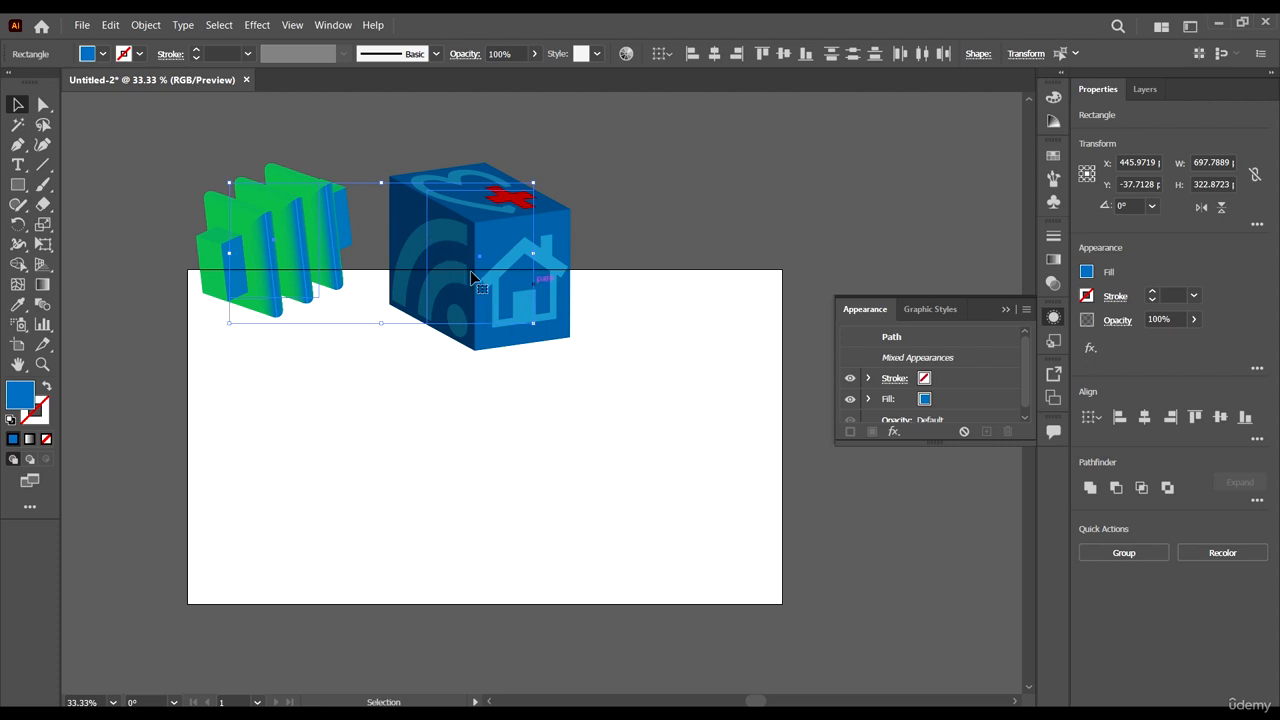
left_click(677, 360)
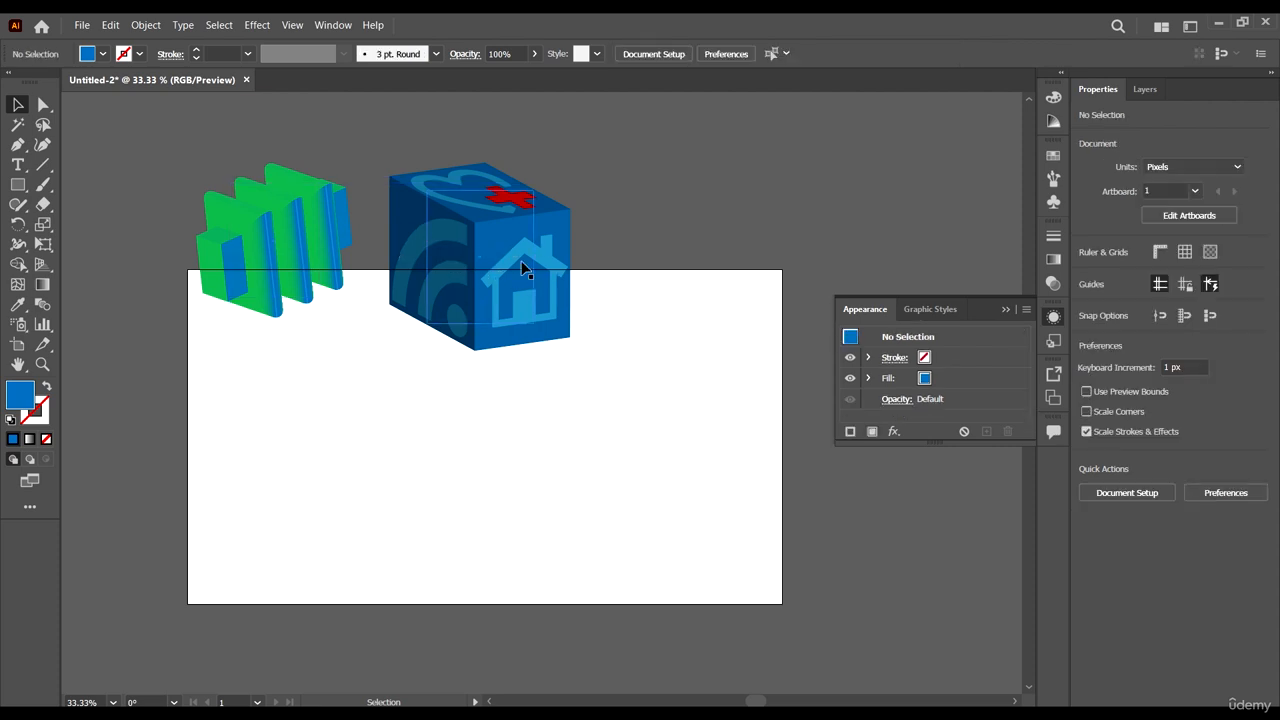
Show the document's symbols and add the text "ai" below the box, enlarged to about 448 pt
left_click(522, 268)
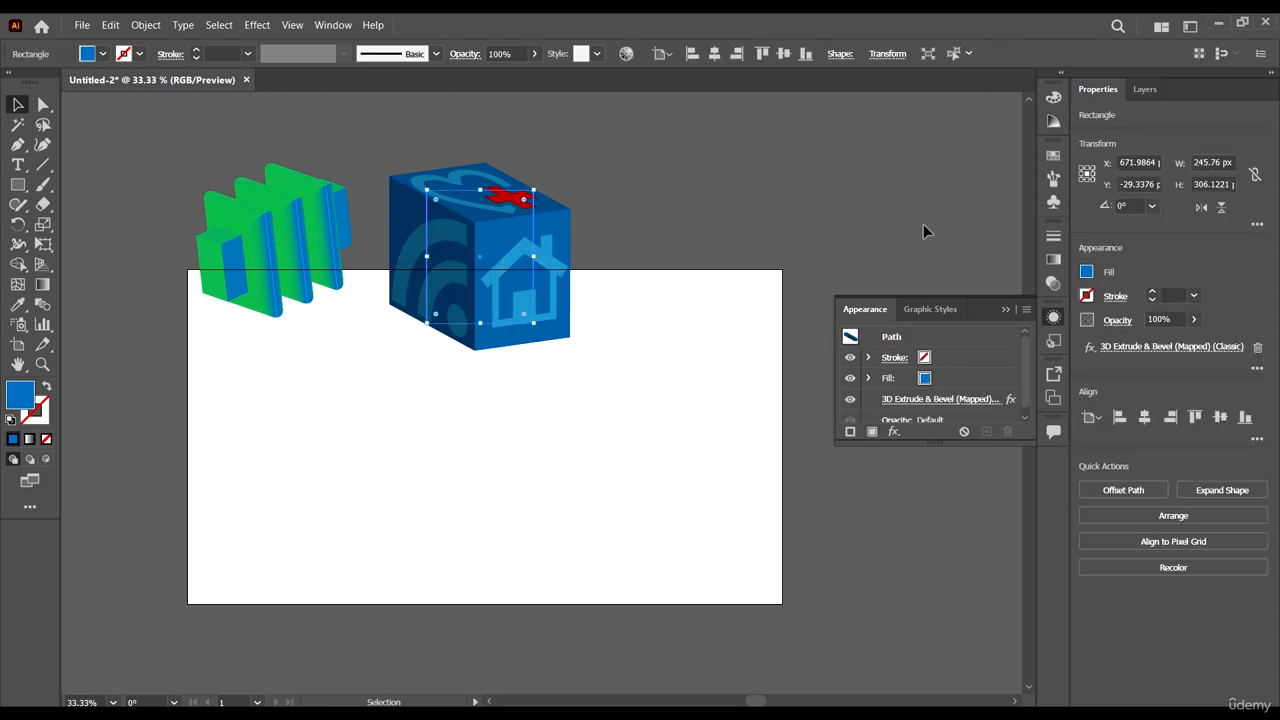
left_click(1056, 203)
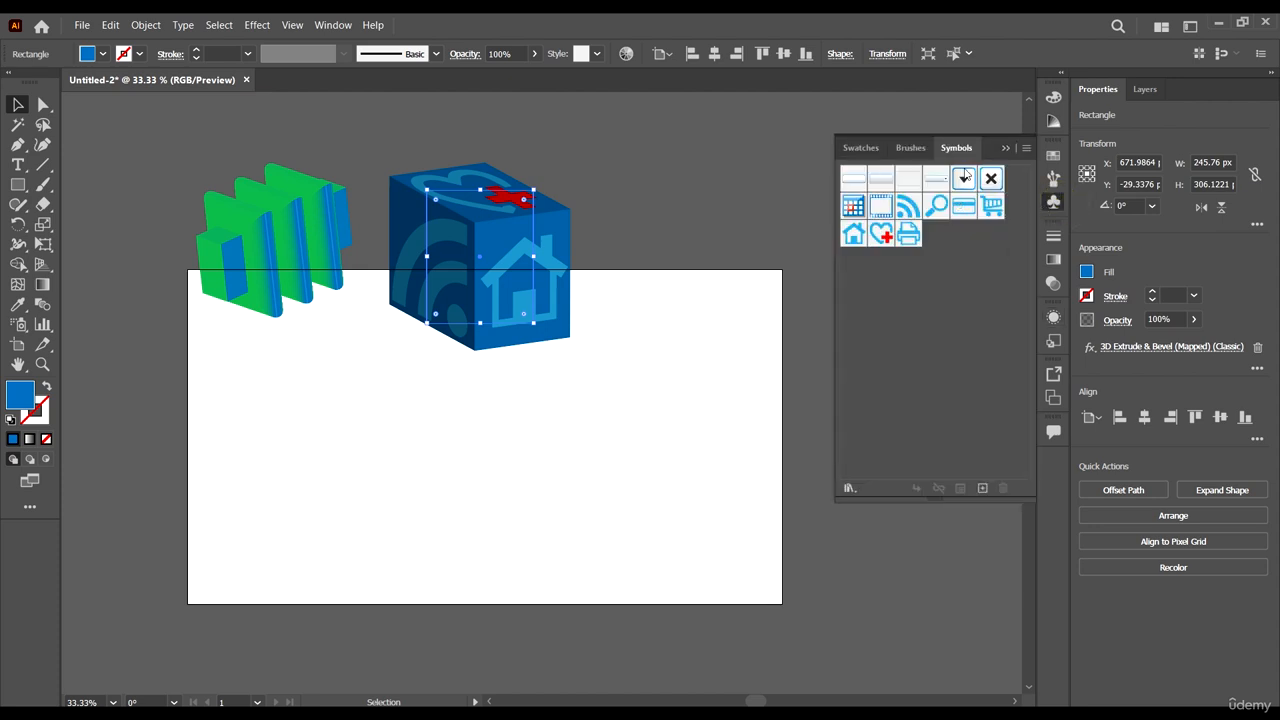
left_click(18, 187)
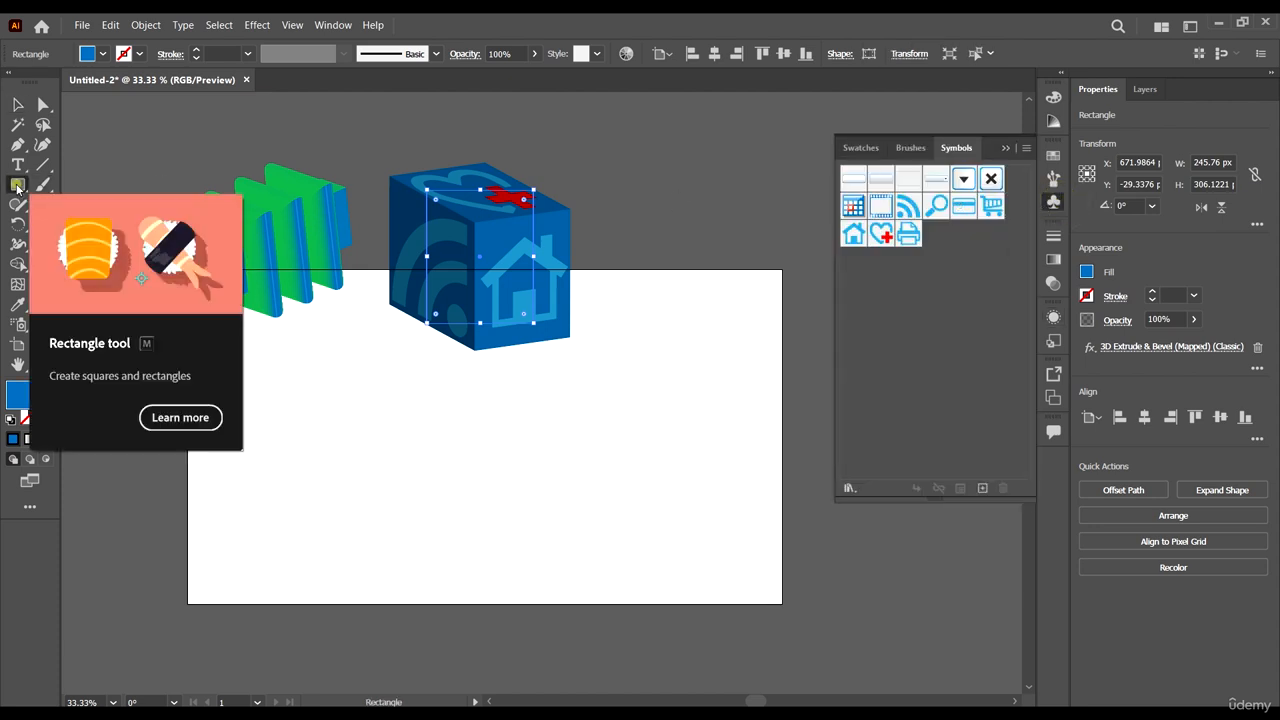
left_click(17, 164)
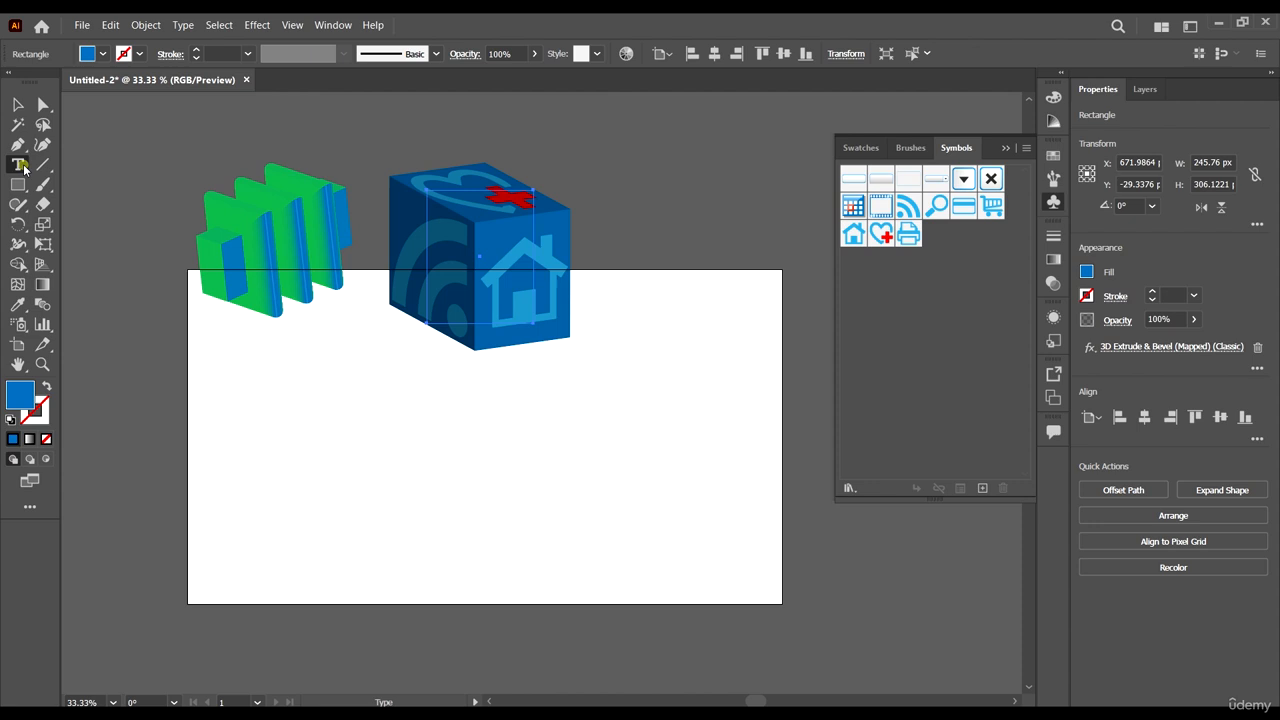
left_click(366, 446)
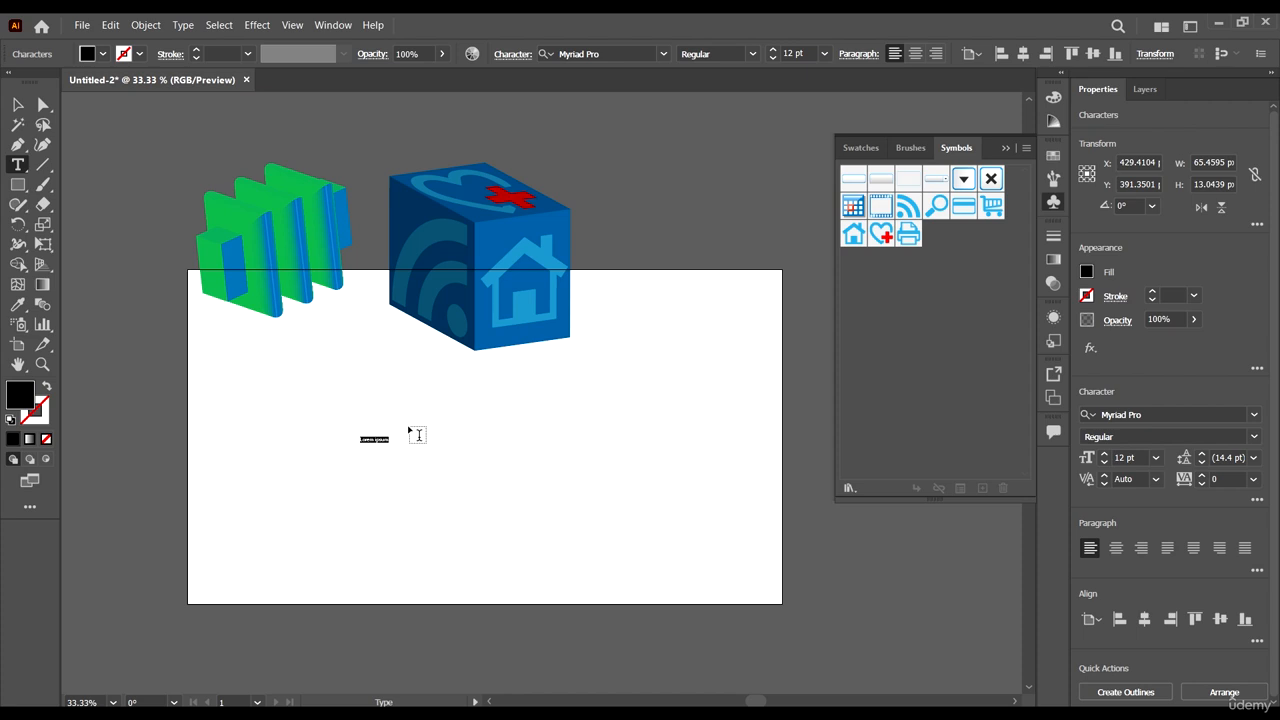
key("BackSpace")
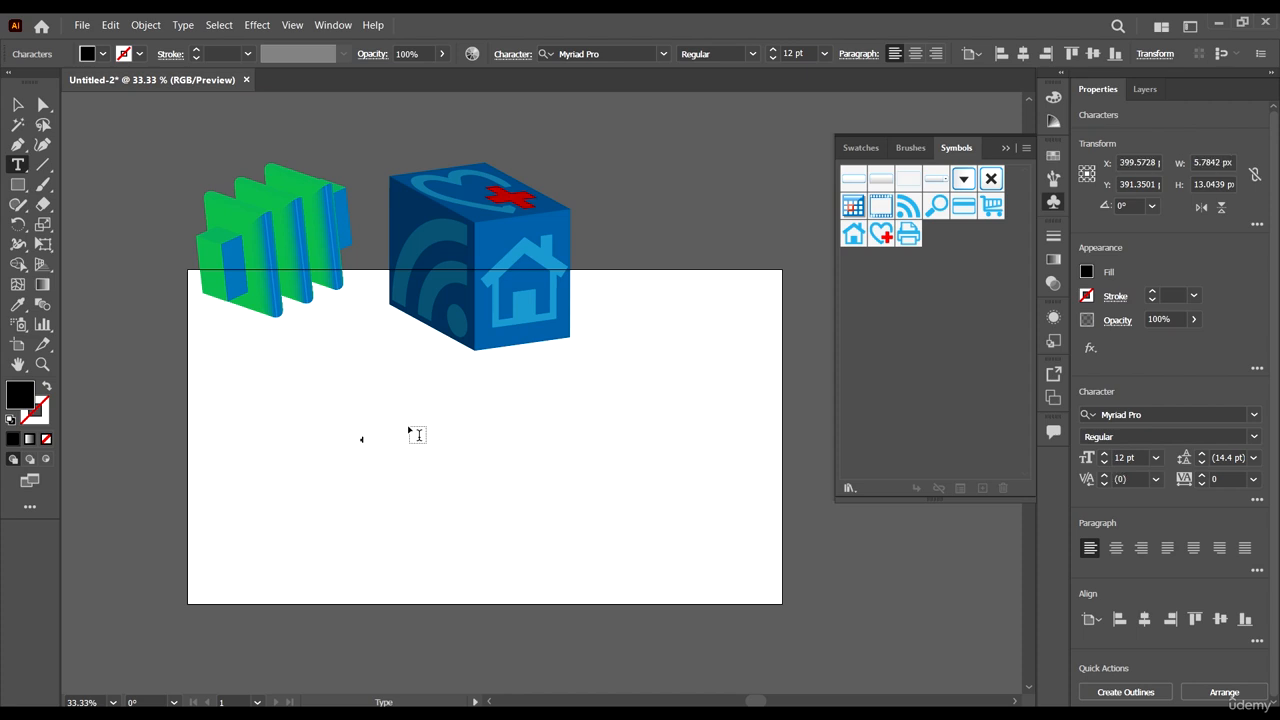
left_click(18, 104)
left_click_drag(368, 442, 528, 527)
Save the "ai" text as a dynamic Movie Clip symbol named New Symbol and move its instance off the artboard's lower-left corner
left_click_drag(502, 410, 978, 357)
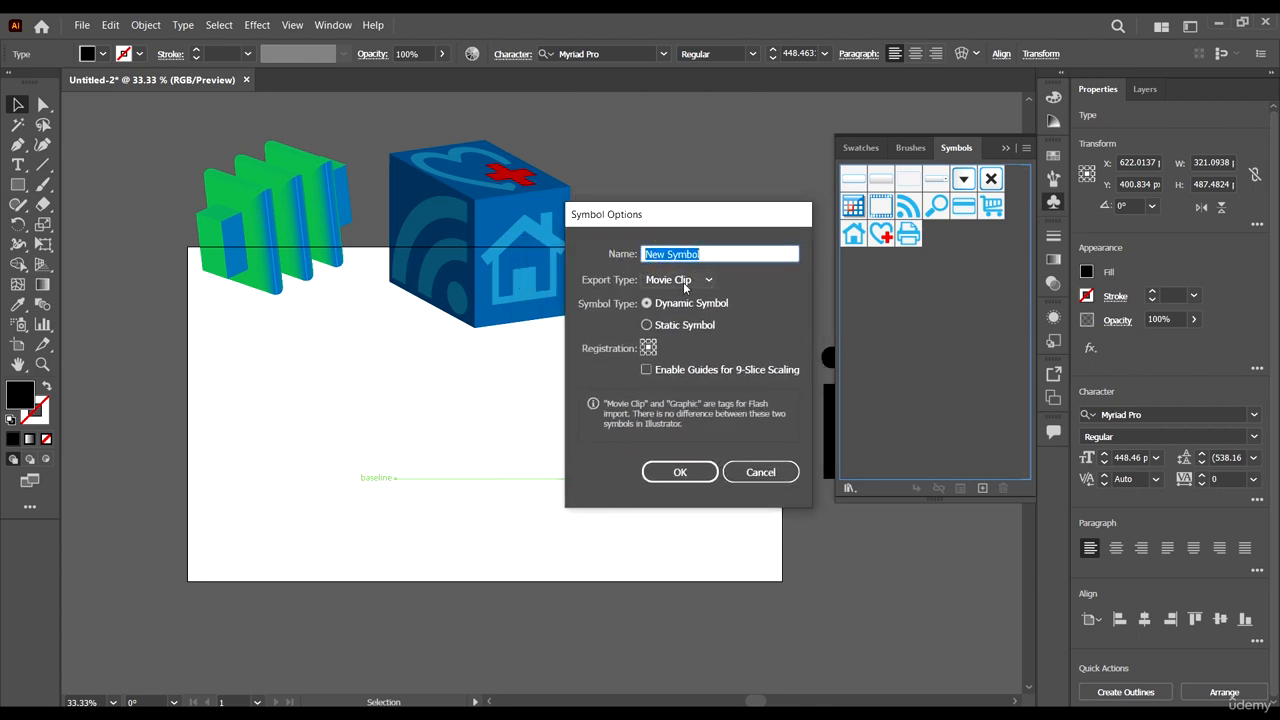
left_click(673, 469)
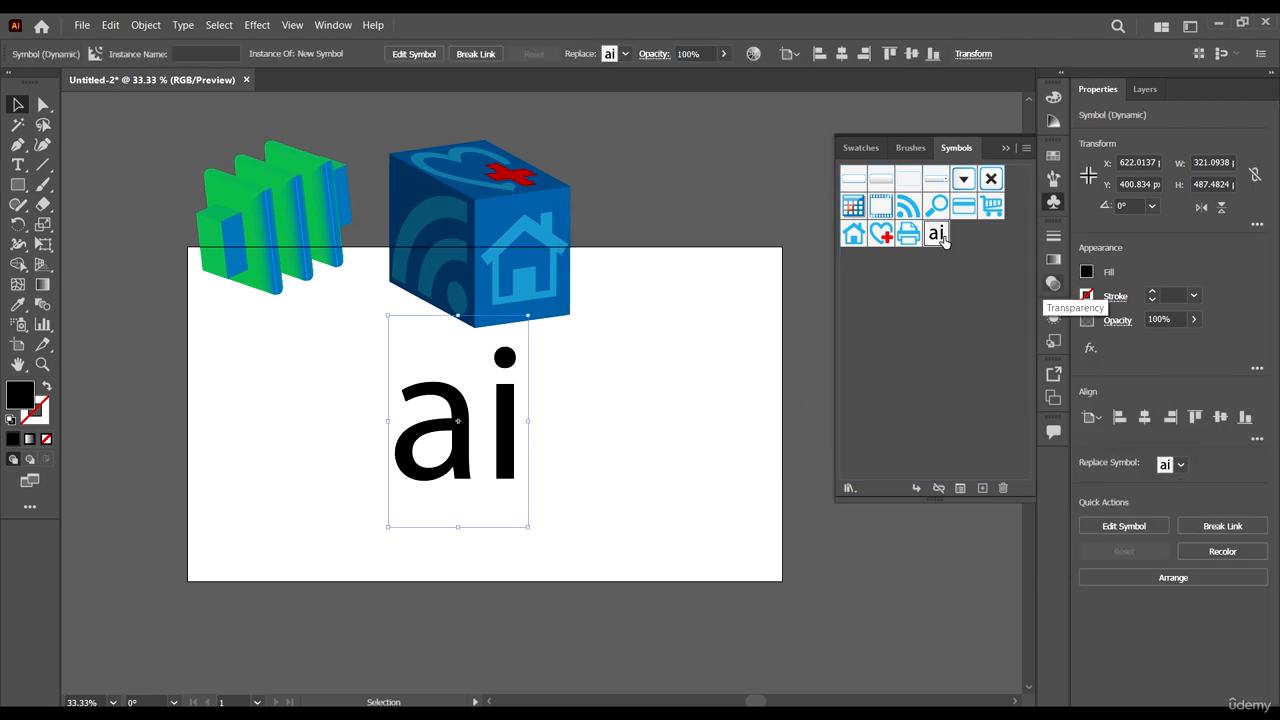
left_click_drag(450, 440, 80, 634)
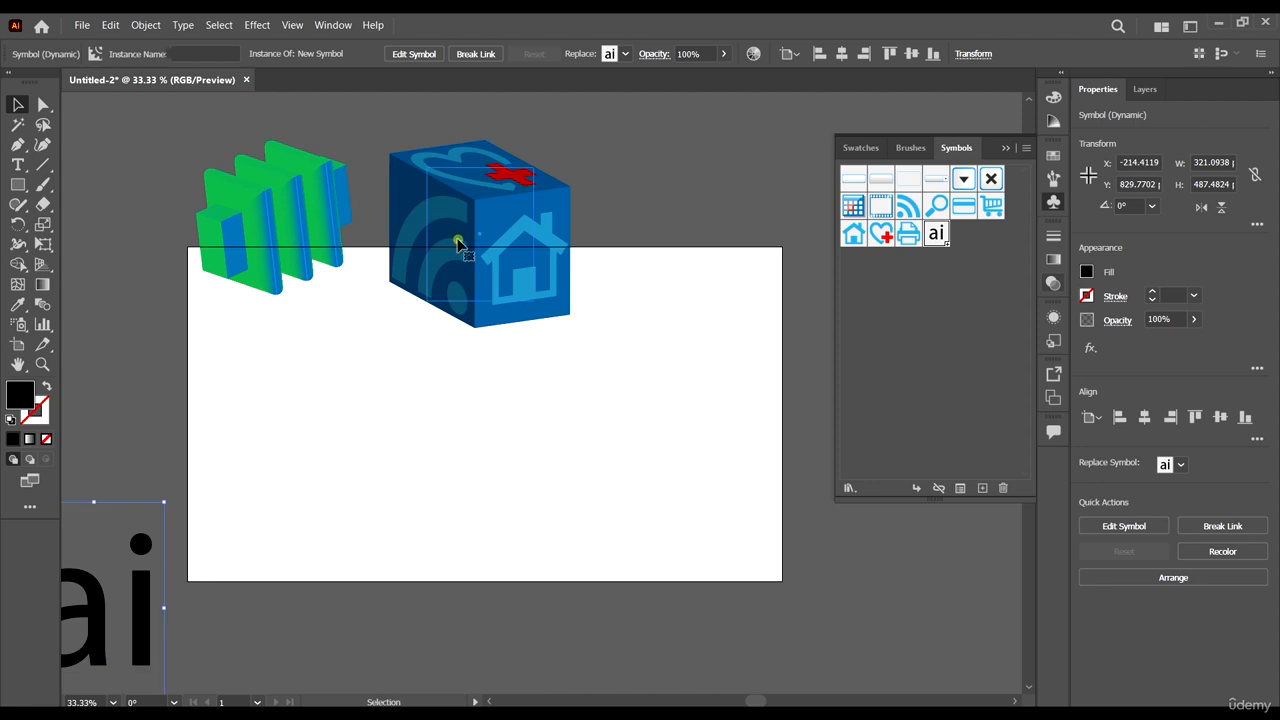
Reopen the box's 3D Extrude & Bevel effect and map New Symbol onto the front face, surface 1 of 6
left_click(458, 245)
left_click(1054, 375)
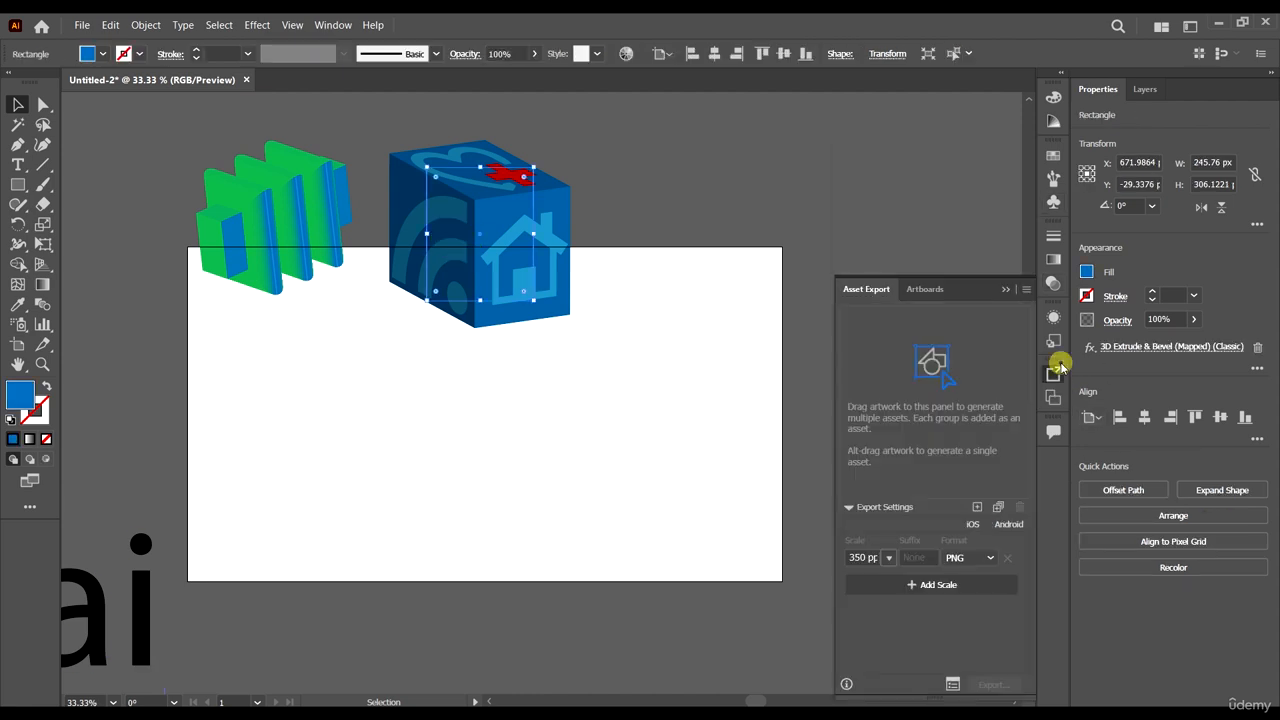
left_click(1054, 316)
left_click(1054, 316)
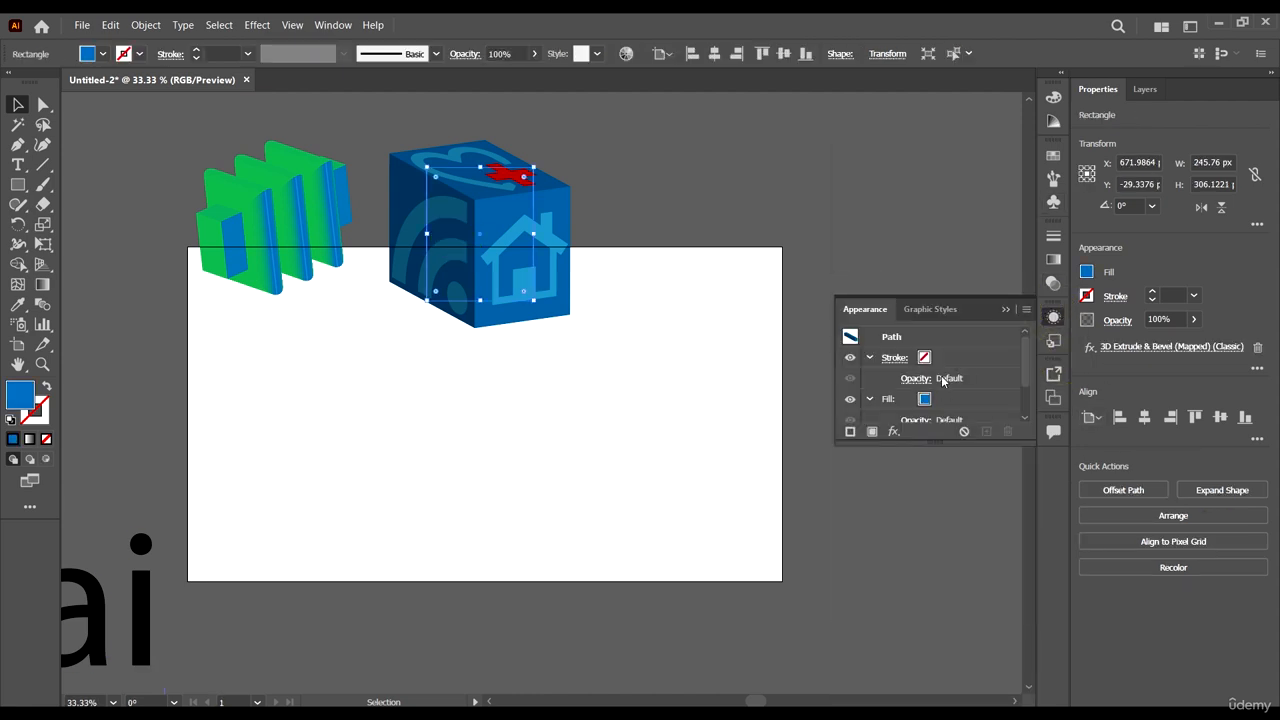
left_click(955, 396)
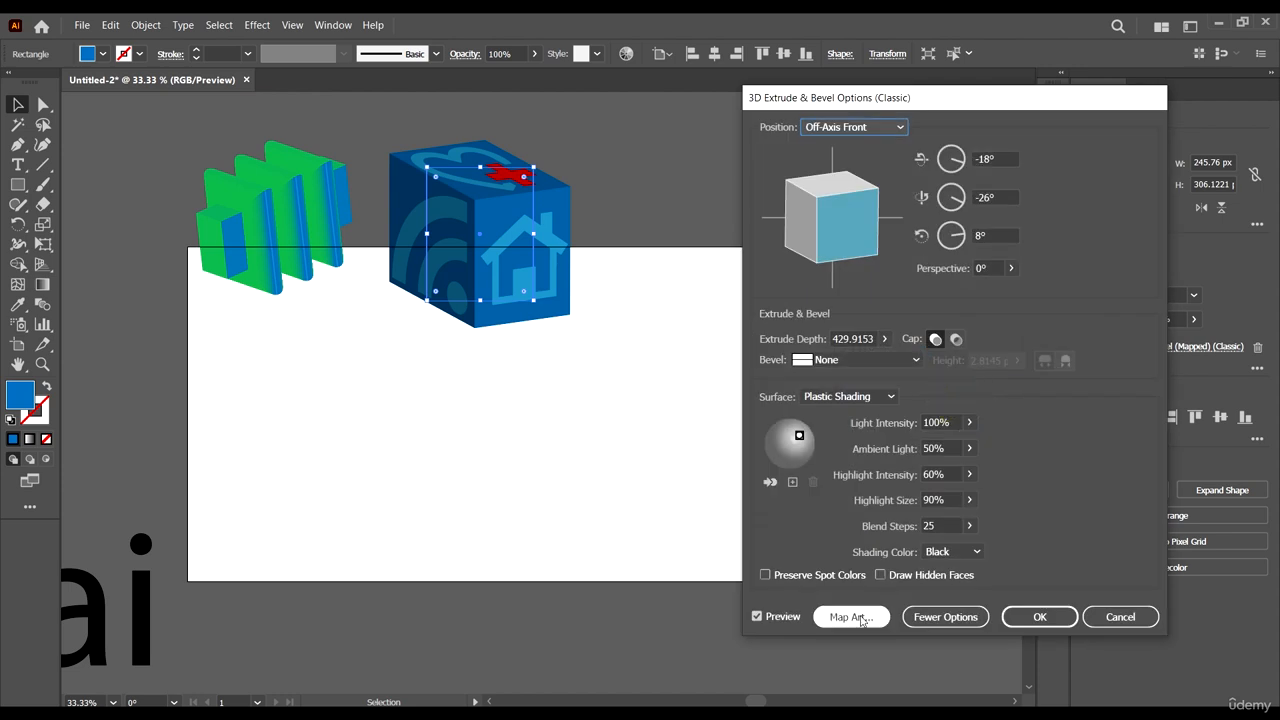
left_click(862, 616)
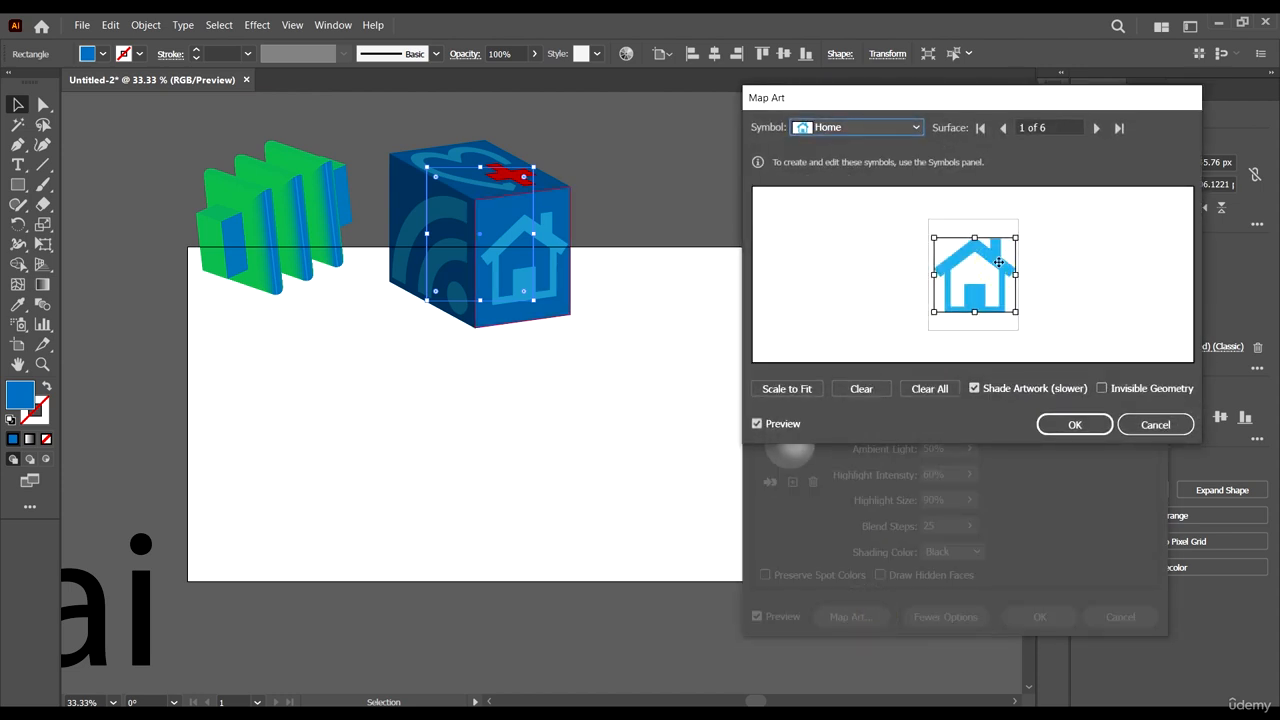
left_click(882, 128)
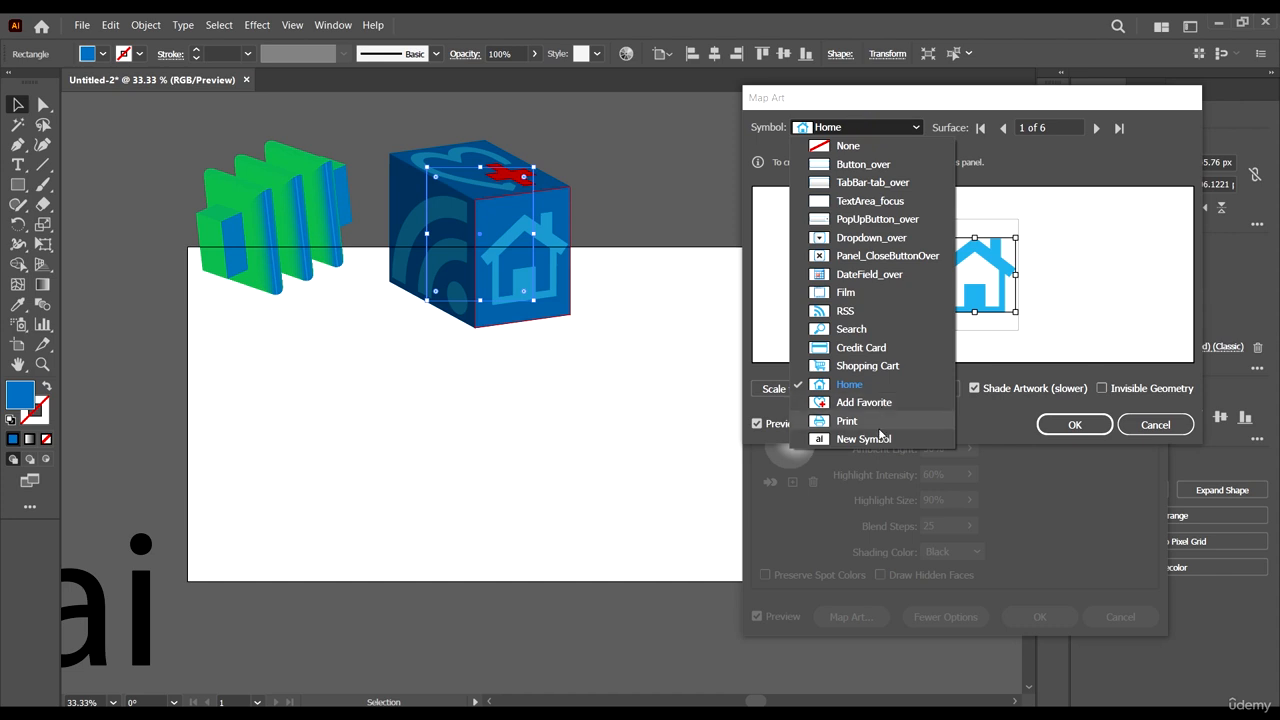
left_click(858, 439)
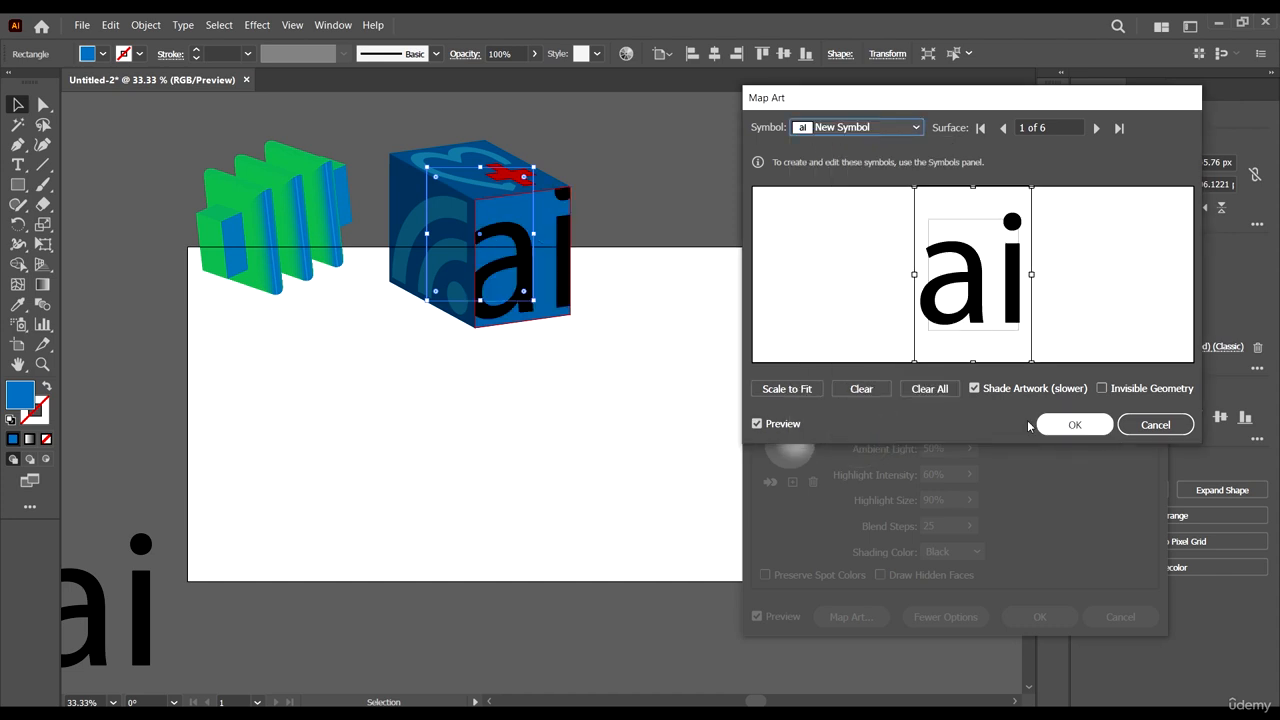
Shrink the "ai" symbol to fit centred within the front face and apply the effect
left_click_drag(1031, 187, 972, 274)
left_click_drag(953, 318, 986, 273)
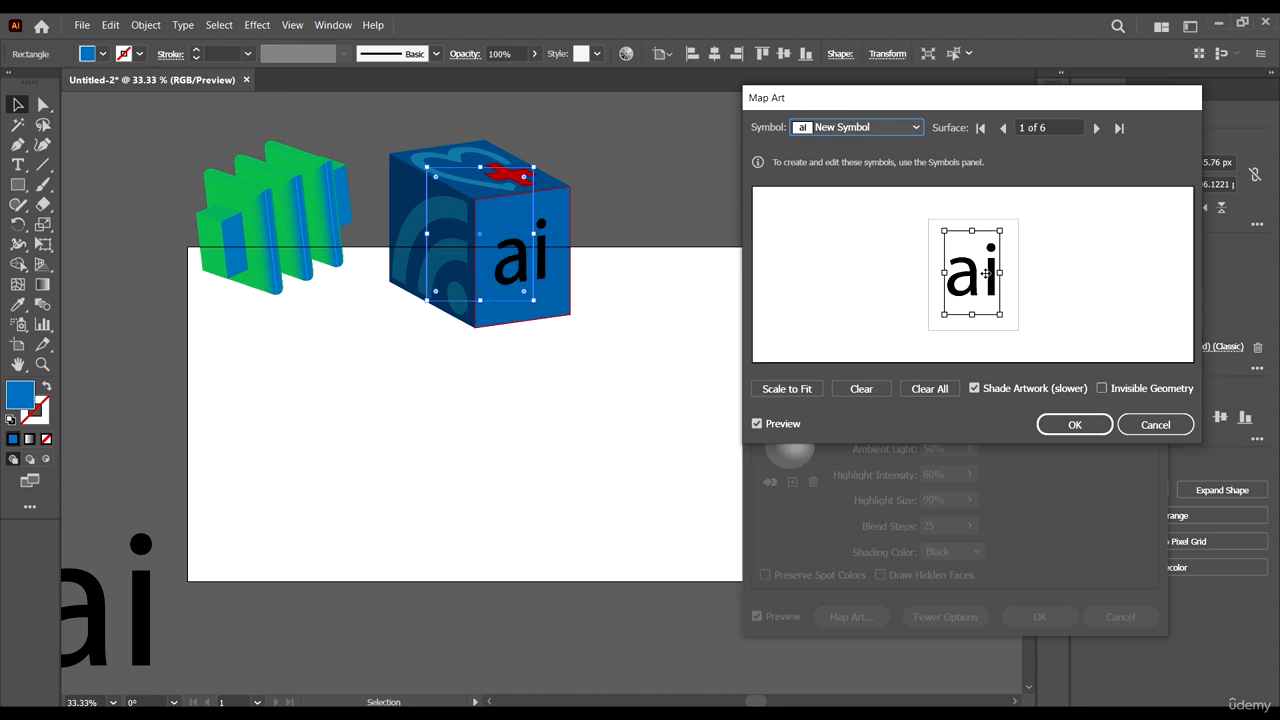
left_click(1076, 425)
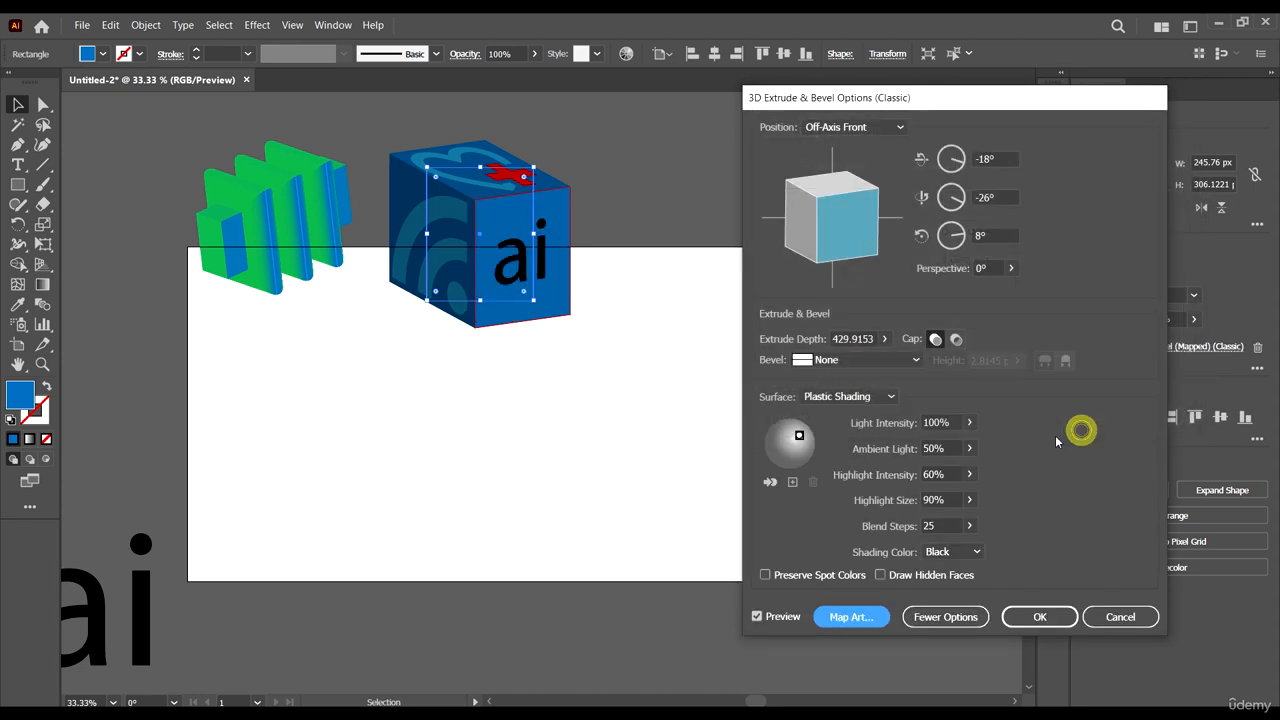
left_click(1032, 616)
left_click(707, 220)
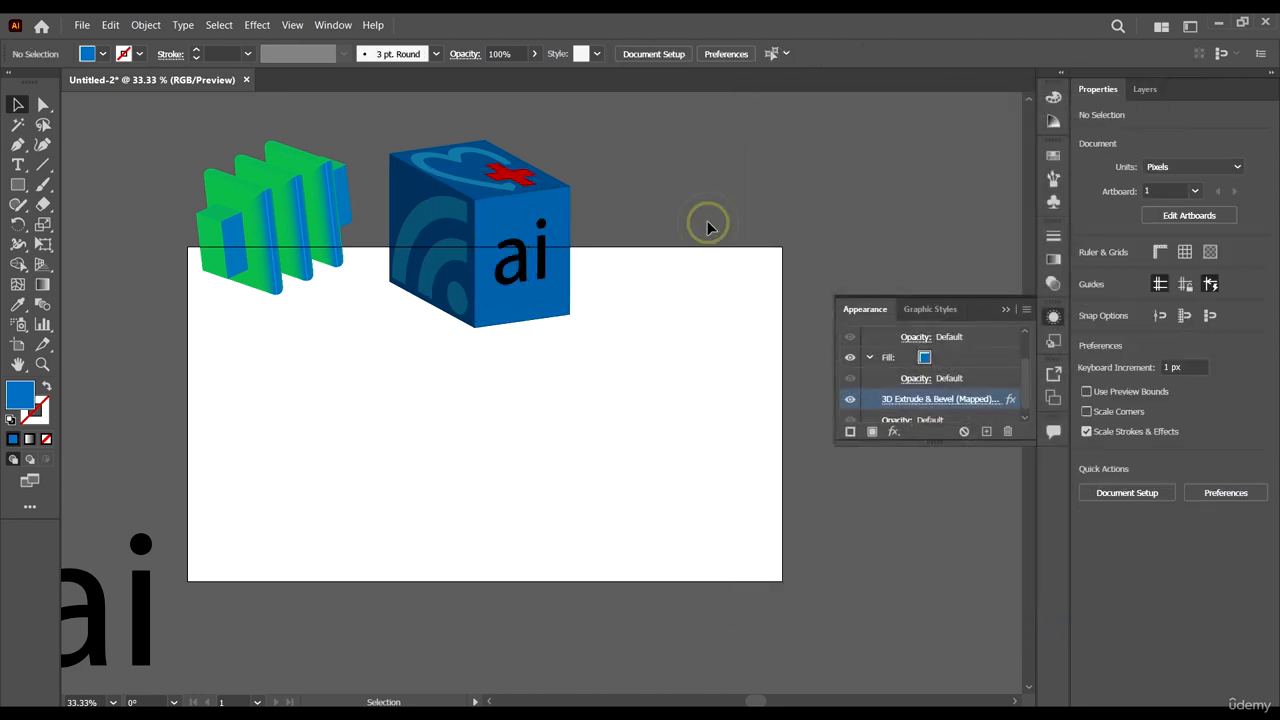
Move the "ai" instance up beside the artboard, and shift all three objects down so both 3D shapes sit on the artboard
key("ctrl+minus")
scroll(488, 597, "up", 1)
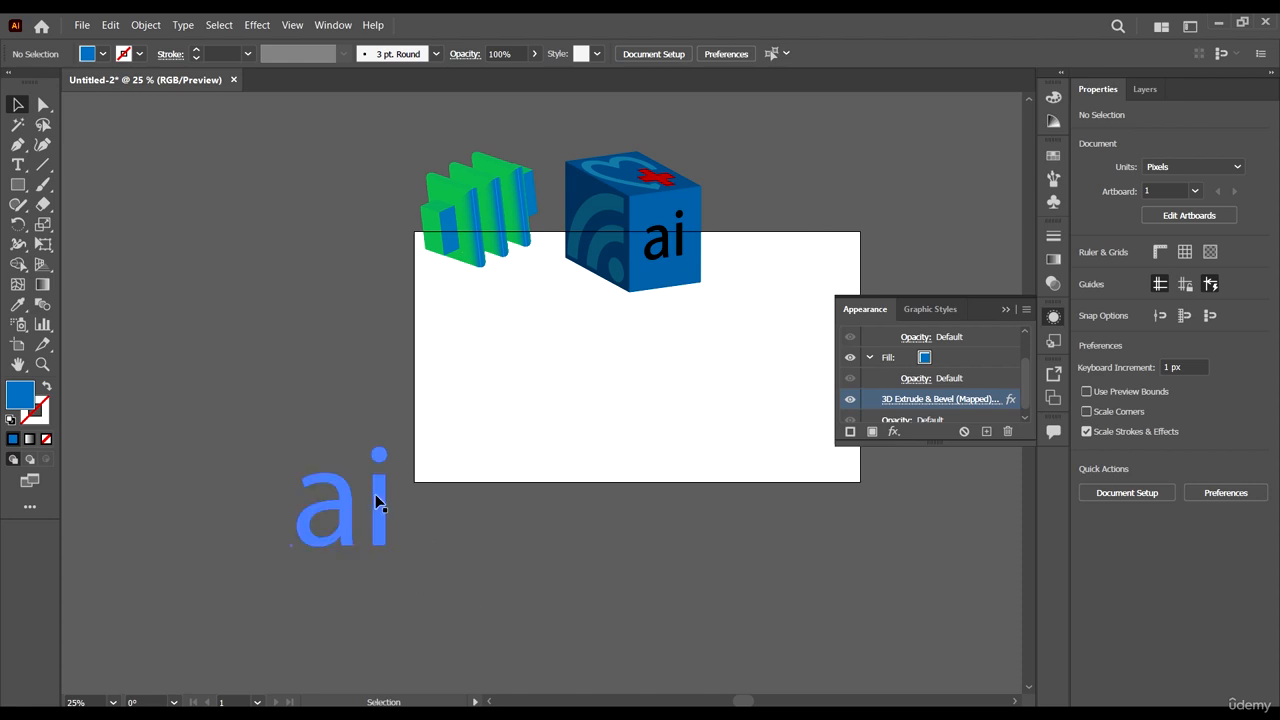
left_click_drag(374, 497, 326, 329)
scroll(550, 233, "up", 1)
left_click_drag(205, 189, 771, 443)
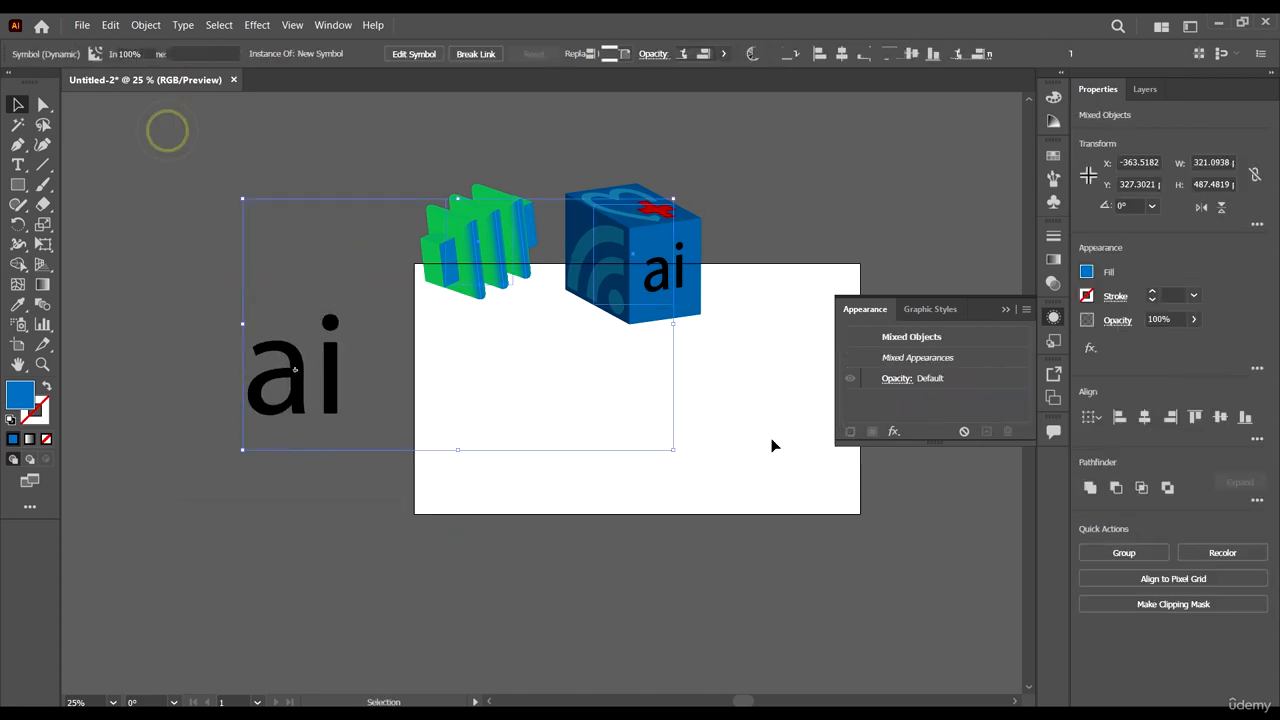
left_click_drag(639, 243, 698, 378)
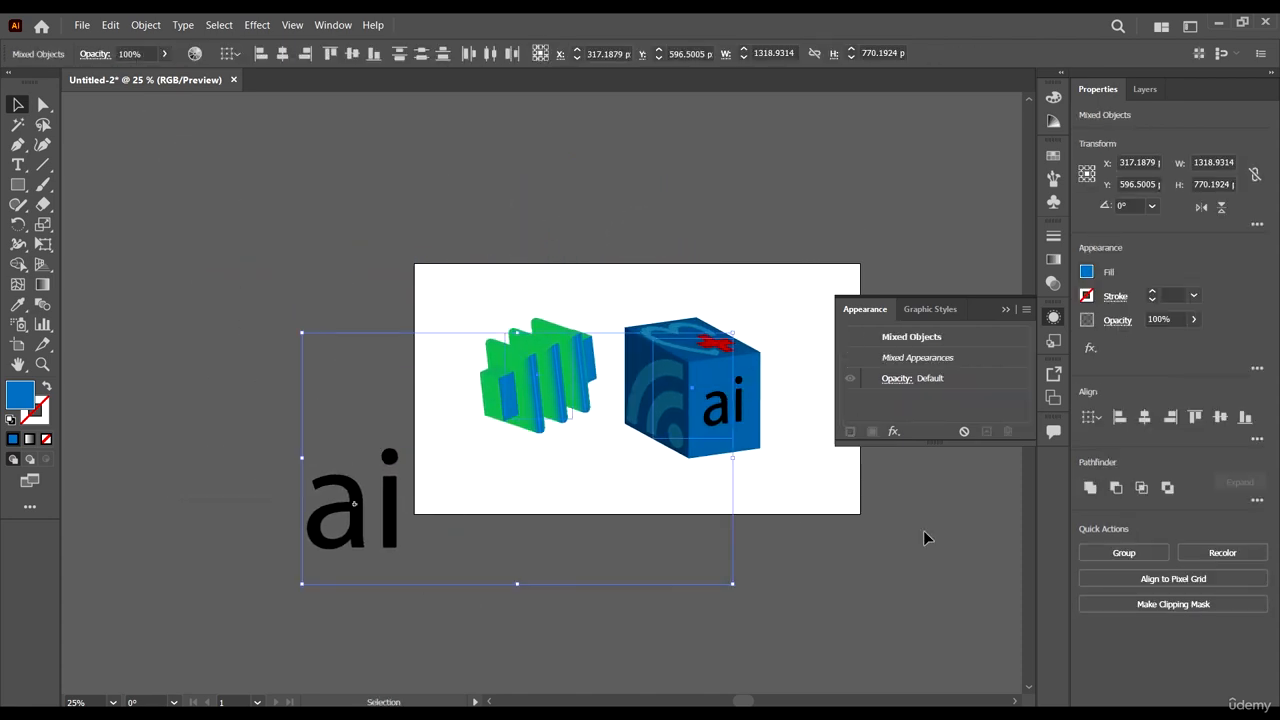
left_click(924, 534)
scroll(769, 500, "right", 1)
scroll(609, 394, "up", 2)
scroll(547, 292, "down", 1)
scroll(704, 380, "up", 1)
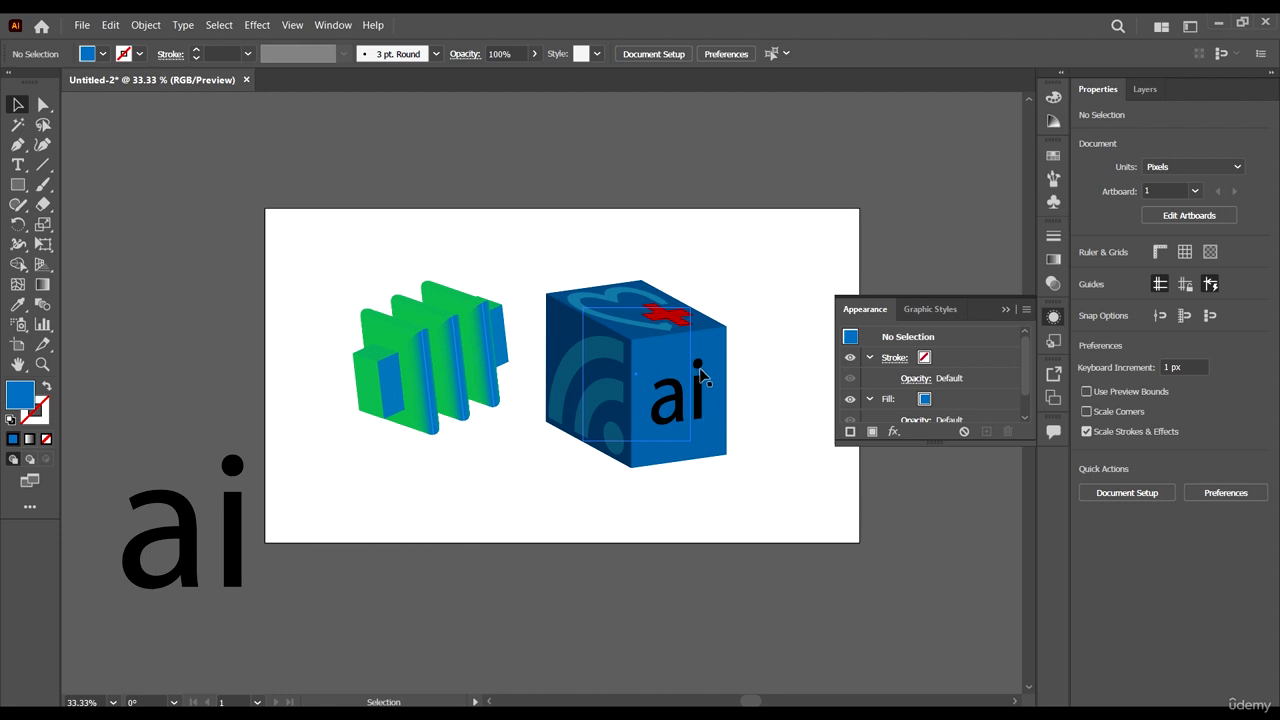